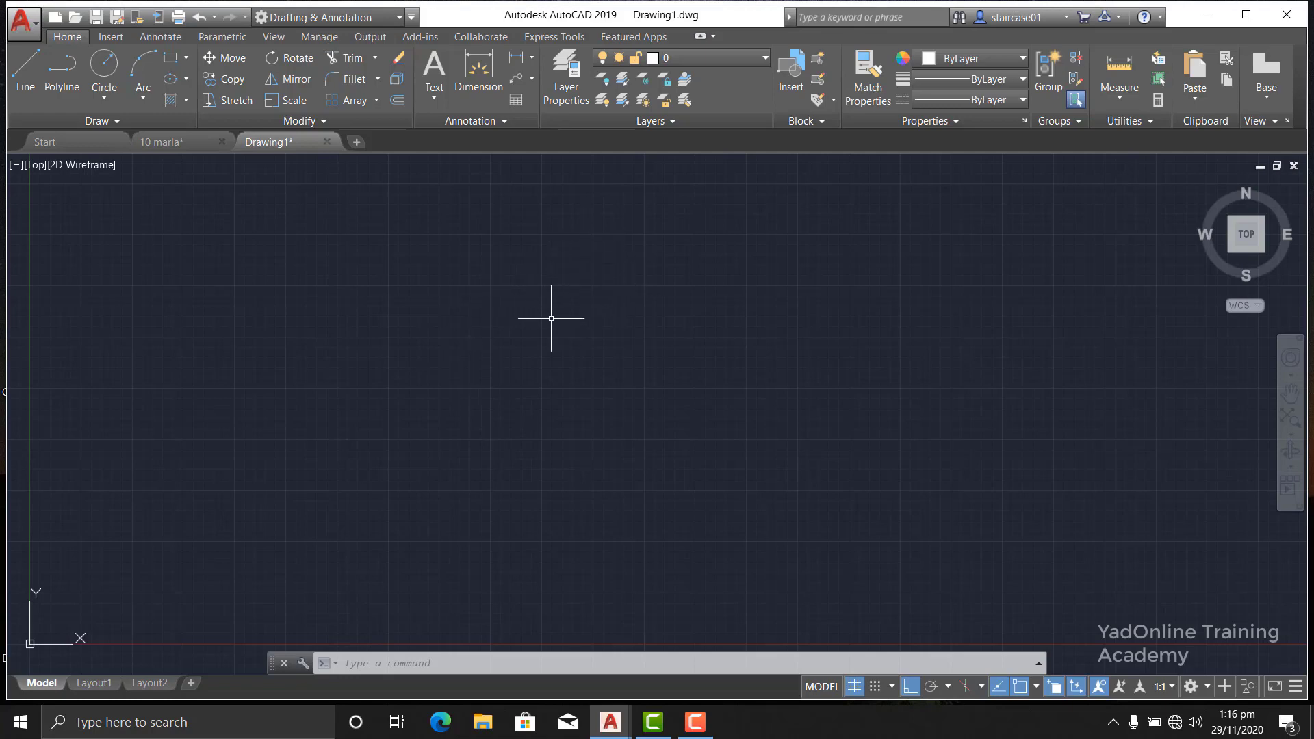
Turn the grid off and use Architectural length units at 0'-0 1/2" precision
key(F7)
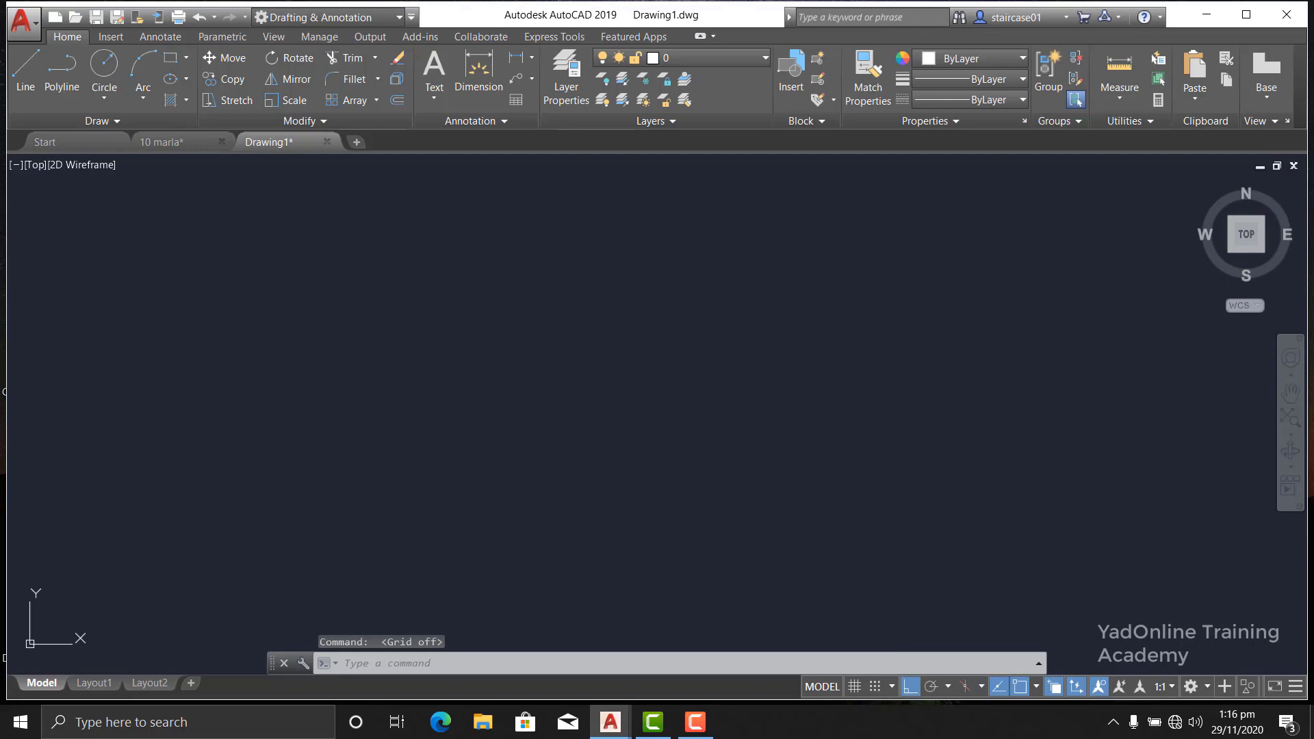
text(un)
key(Return)
click(593, 244)
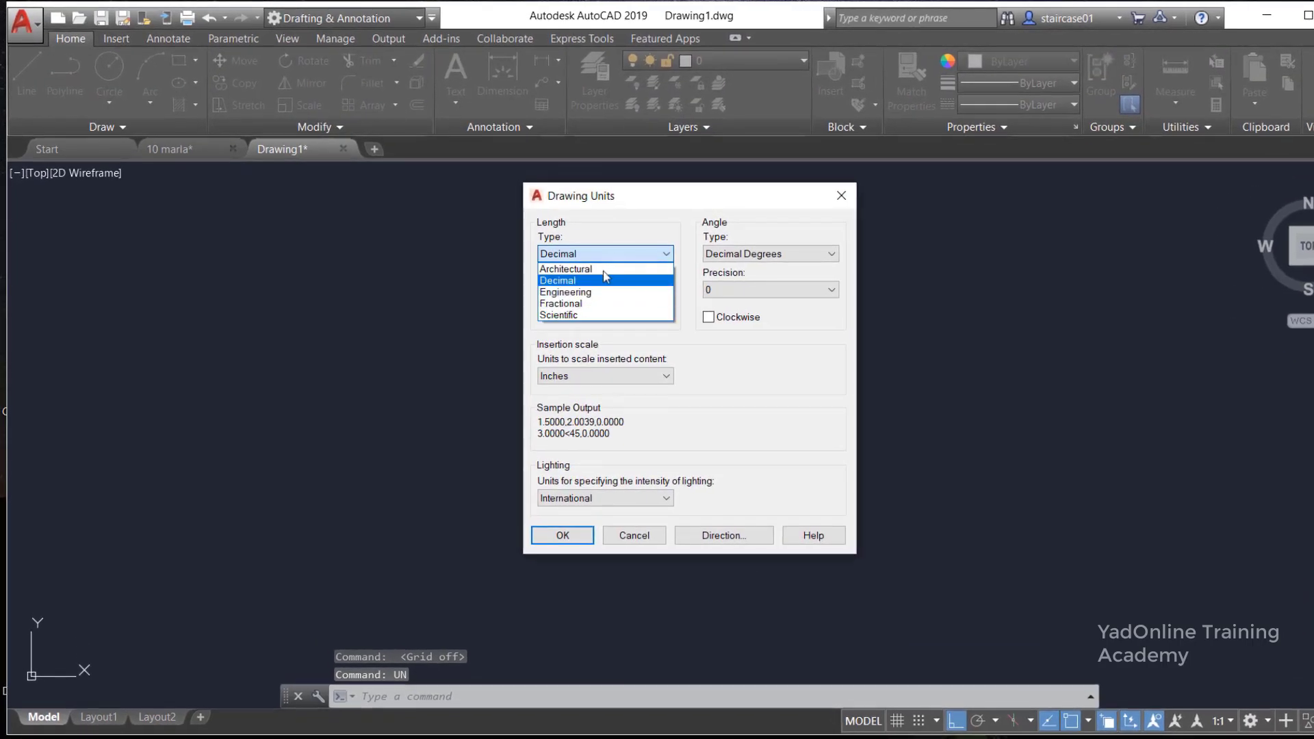
click(602, 270)
click(606, 289)
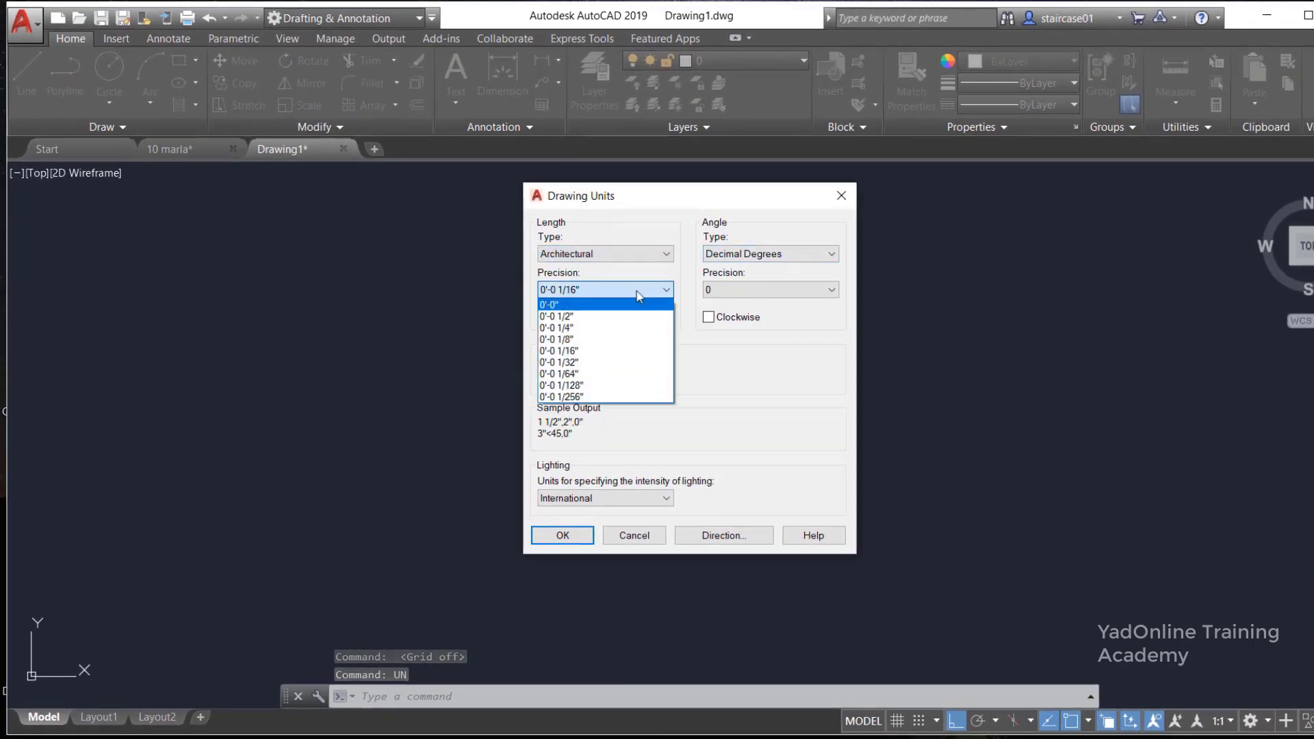
click(612, 319)
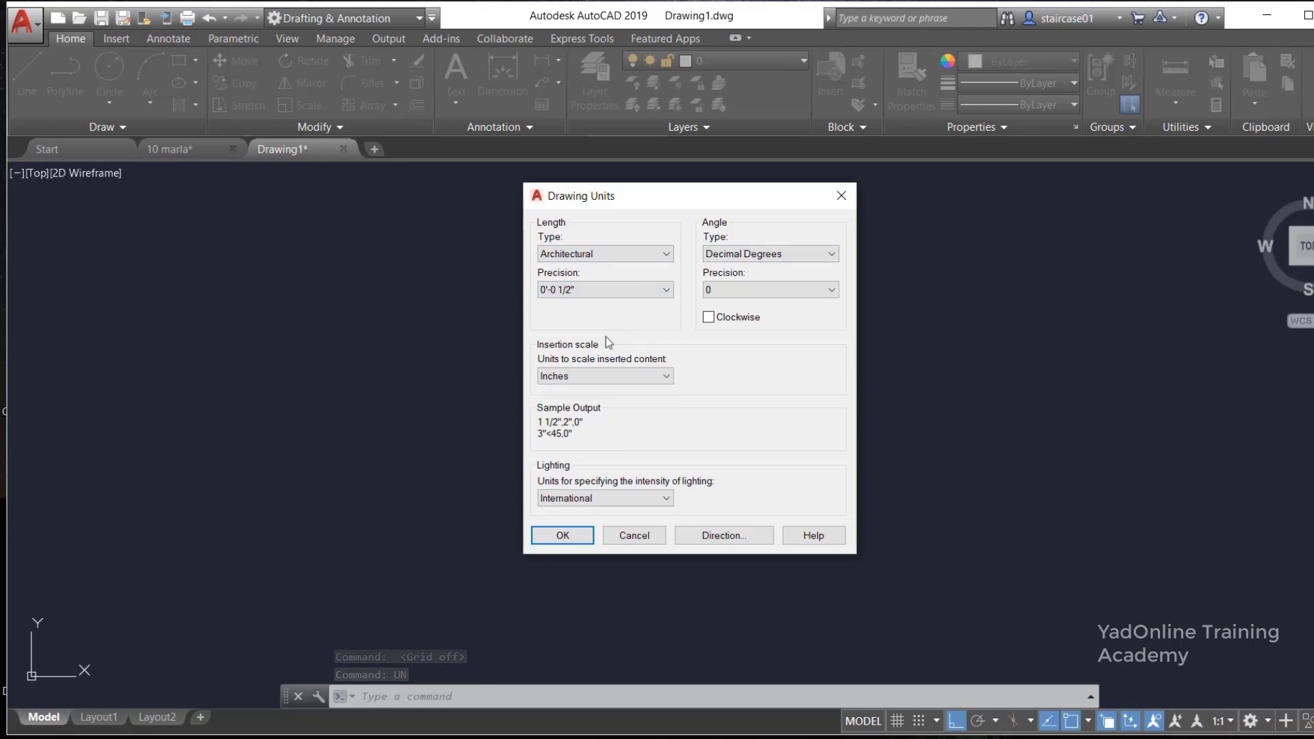
click(578, 536)
Create a new dimension style from Standard with Architectural primary units
text(d)
key(Return)
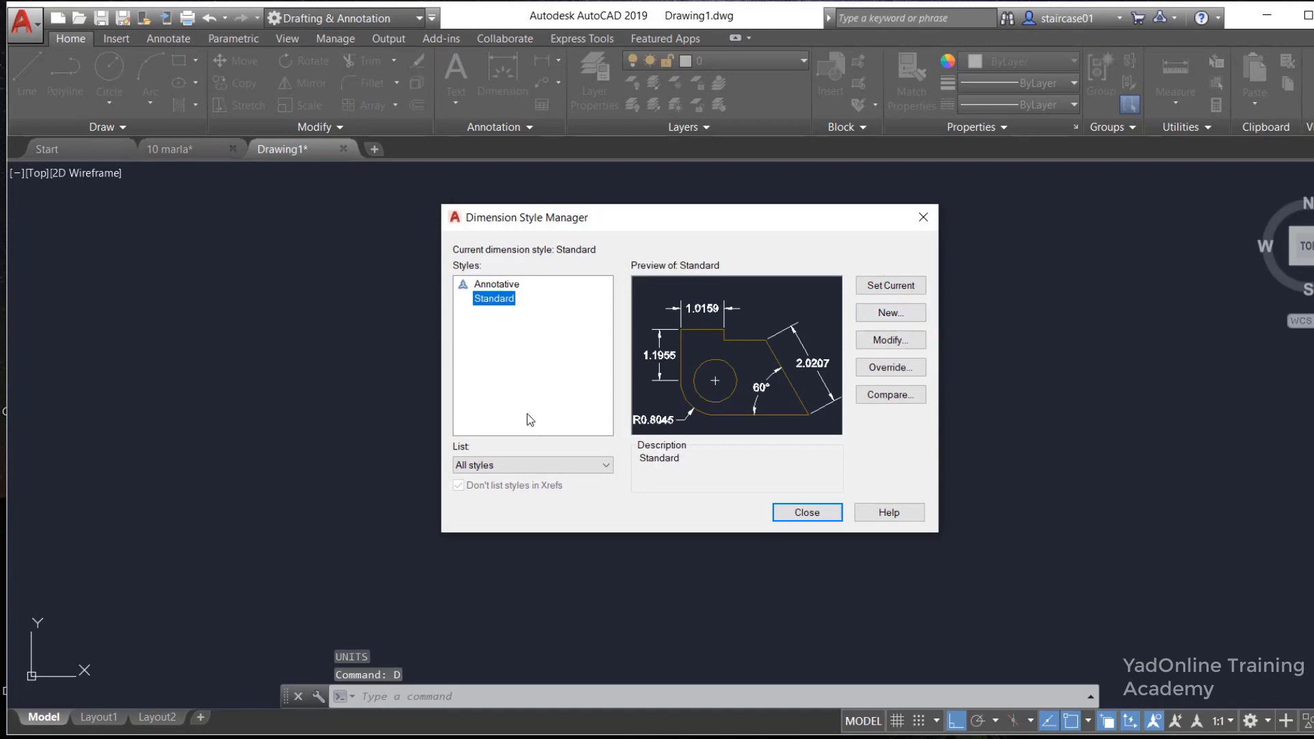
click(889, 315)
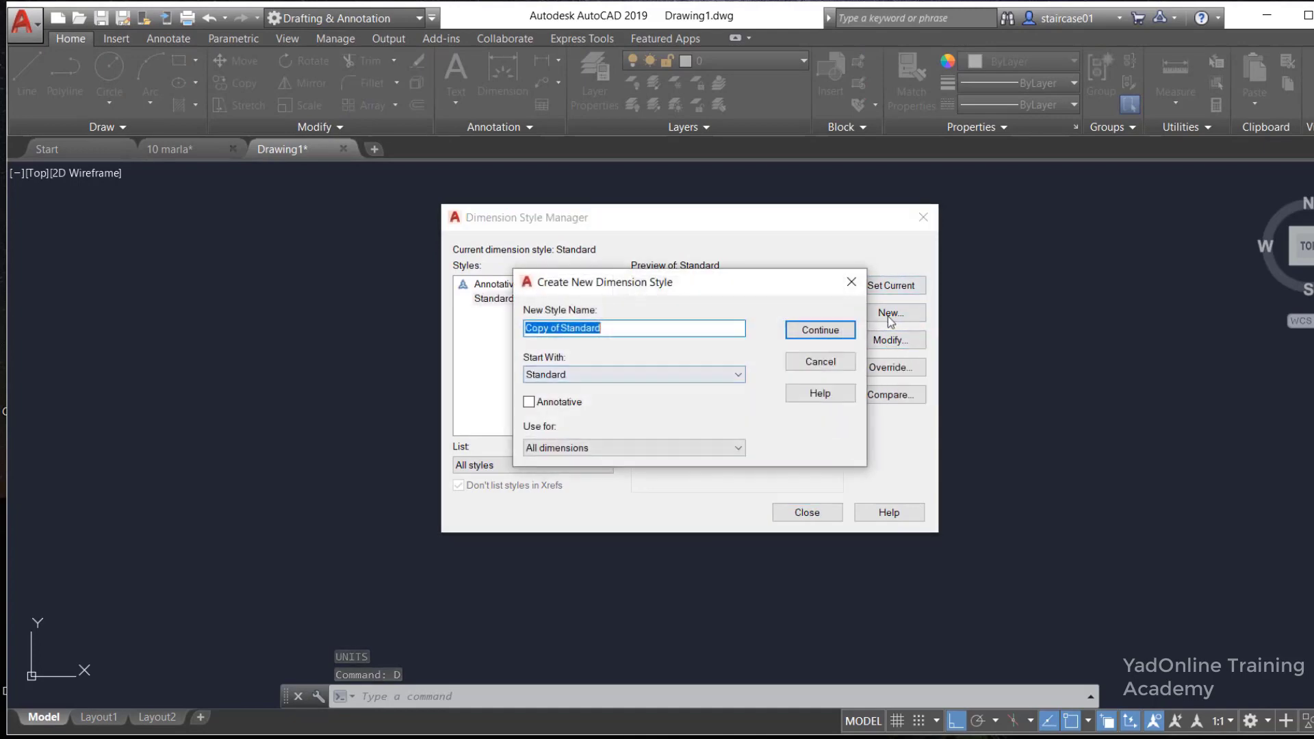
click(835, 330)
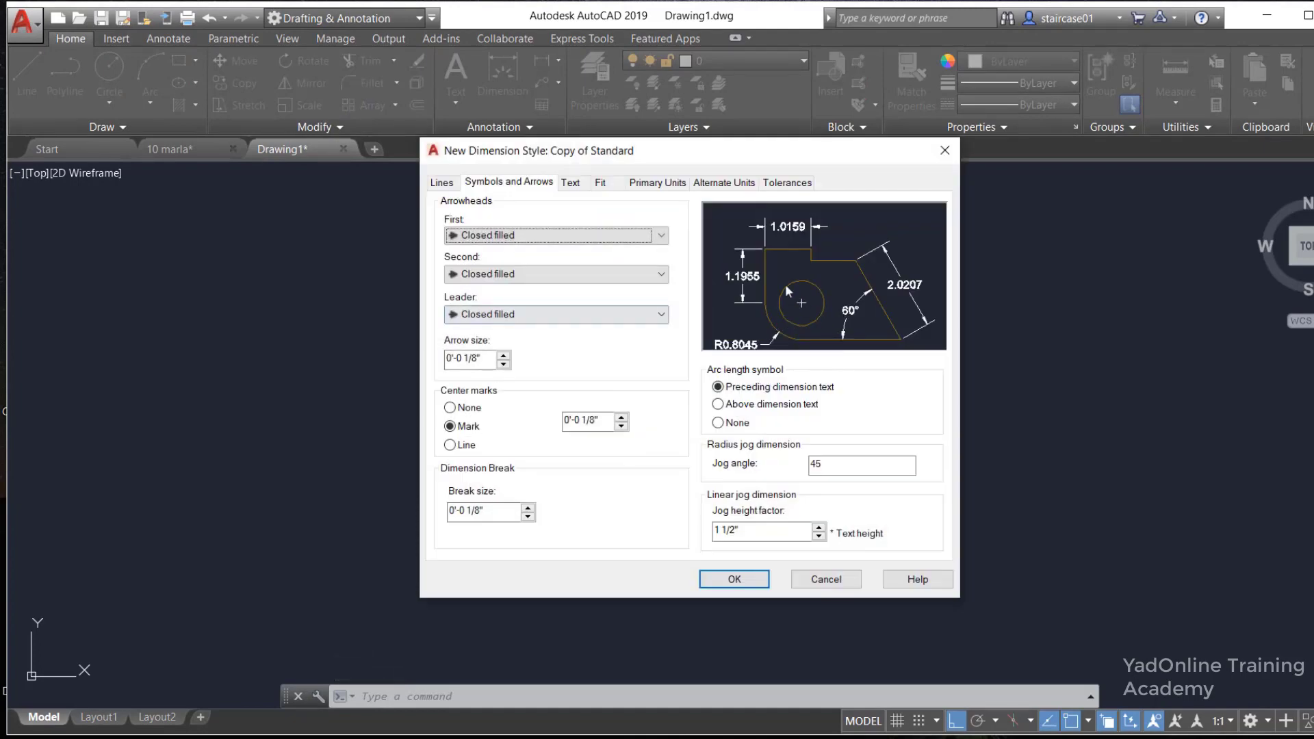
click(665, 183)
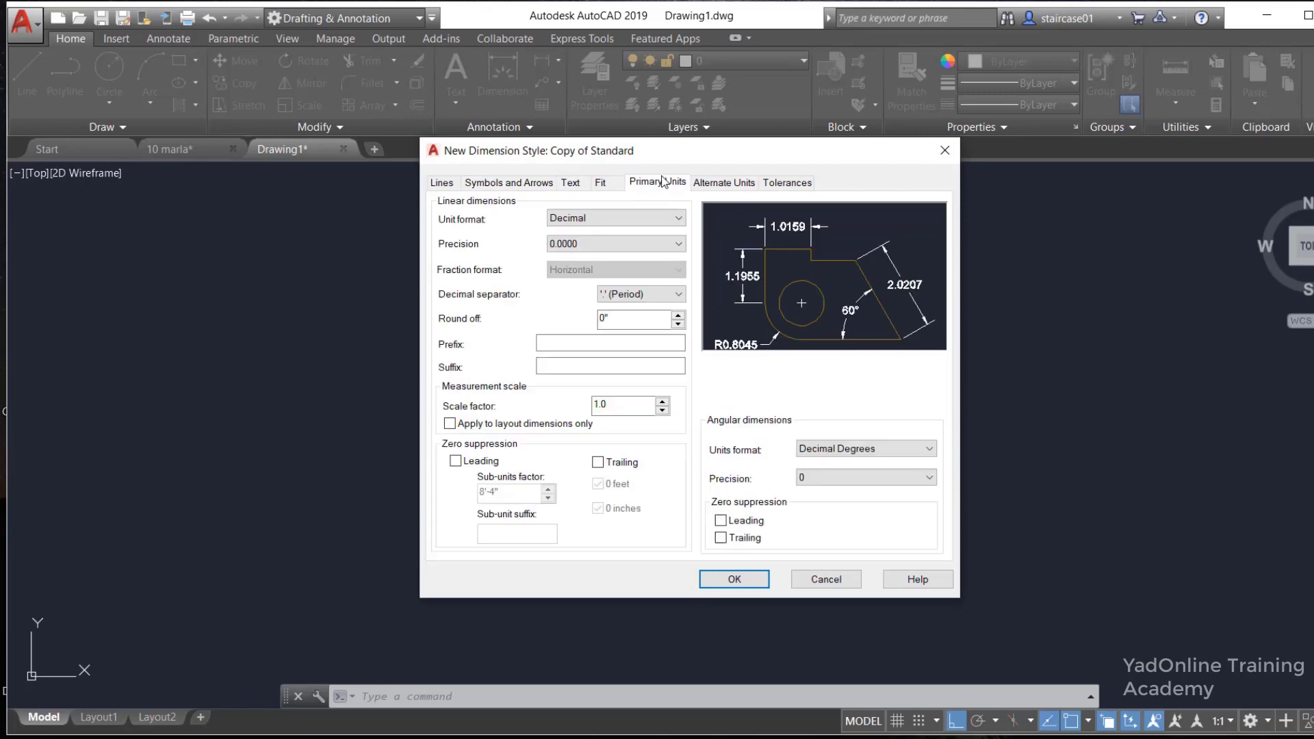
click(619, 221)
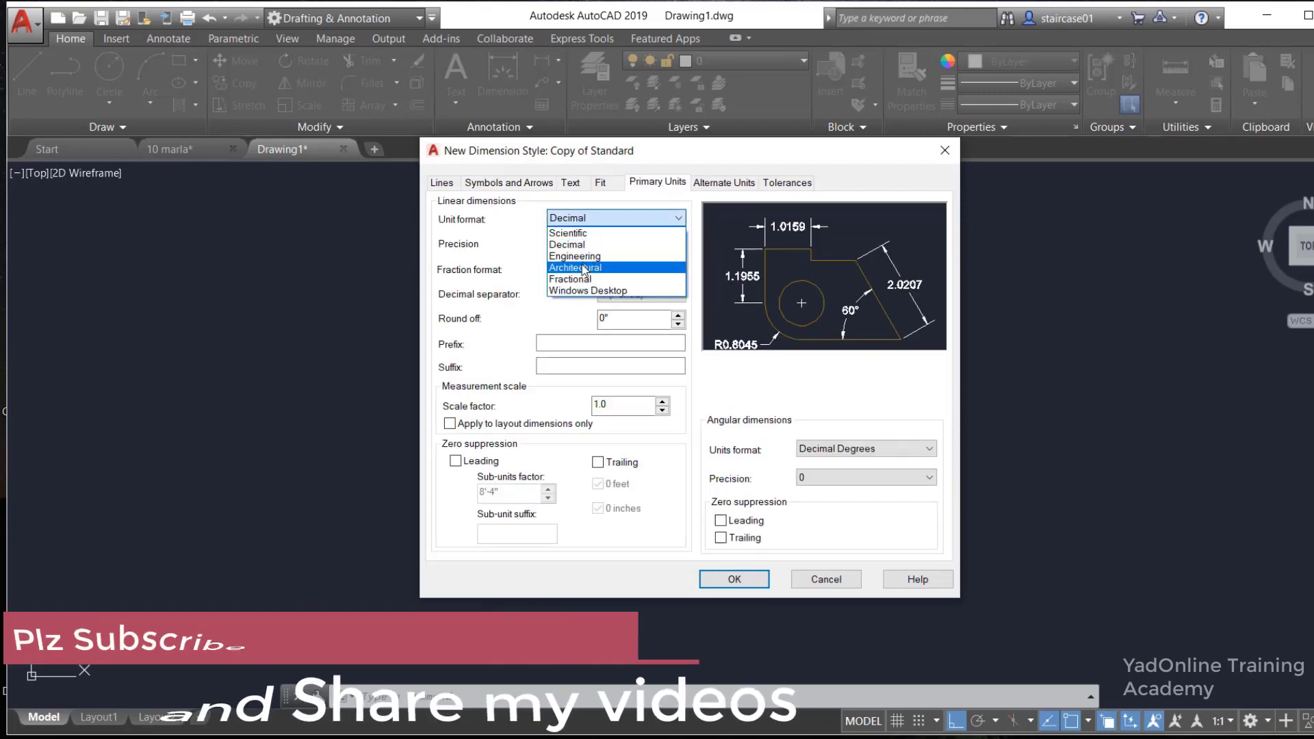
click(584, 267)
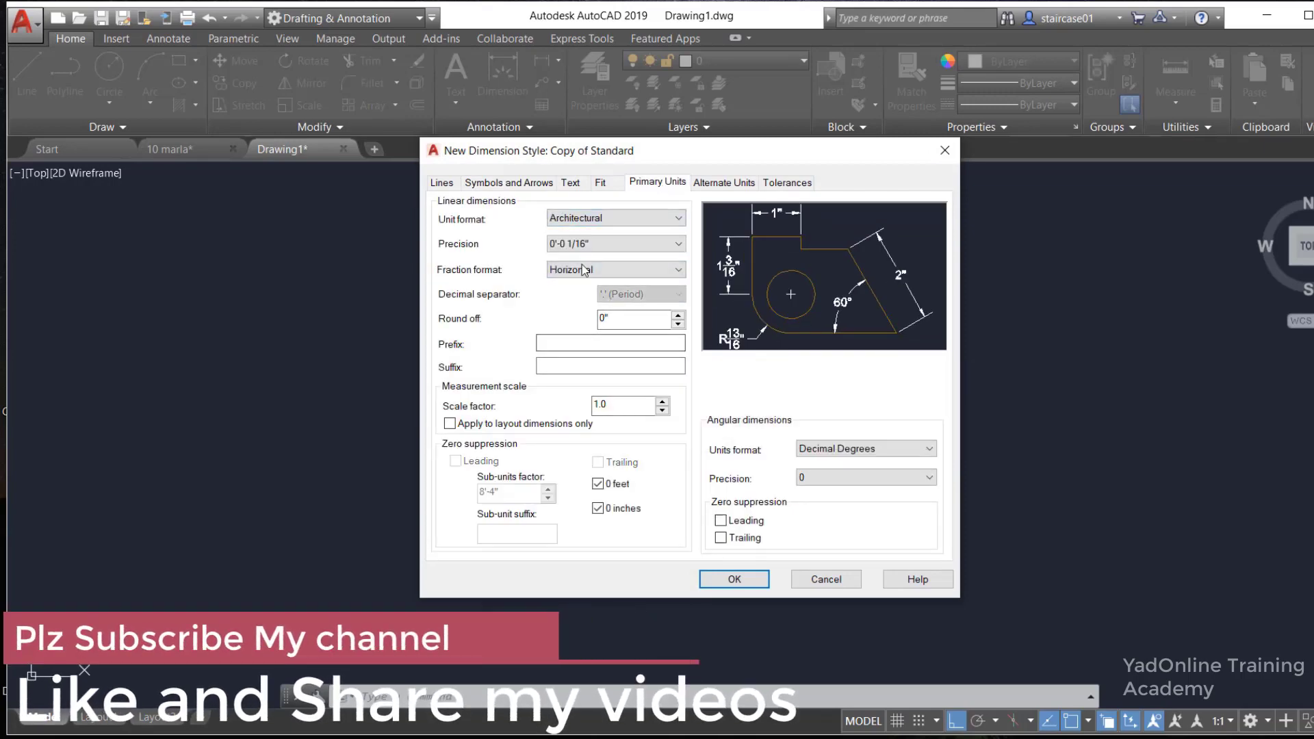
Give the new style 1' text height and Architectural tick arrowheads on both ends
click(571, 182)
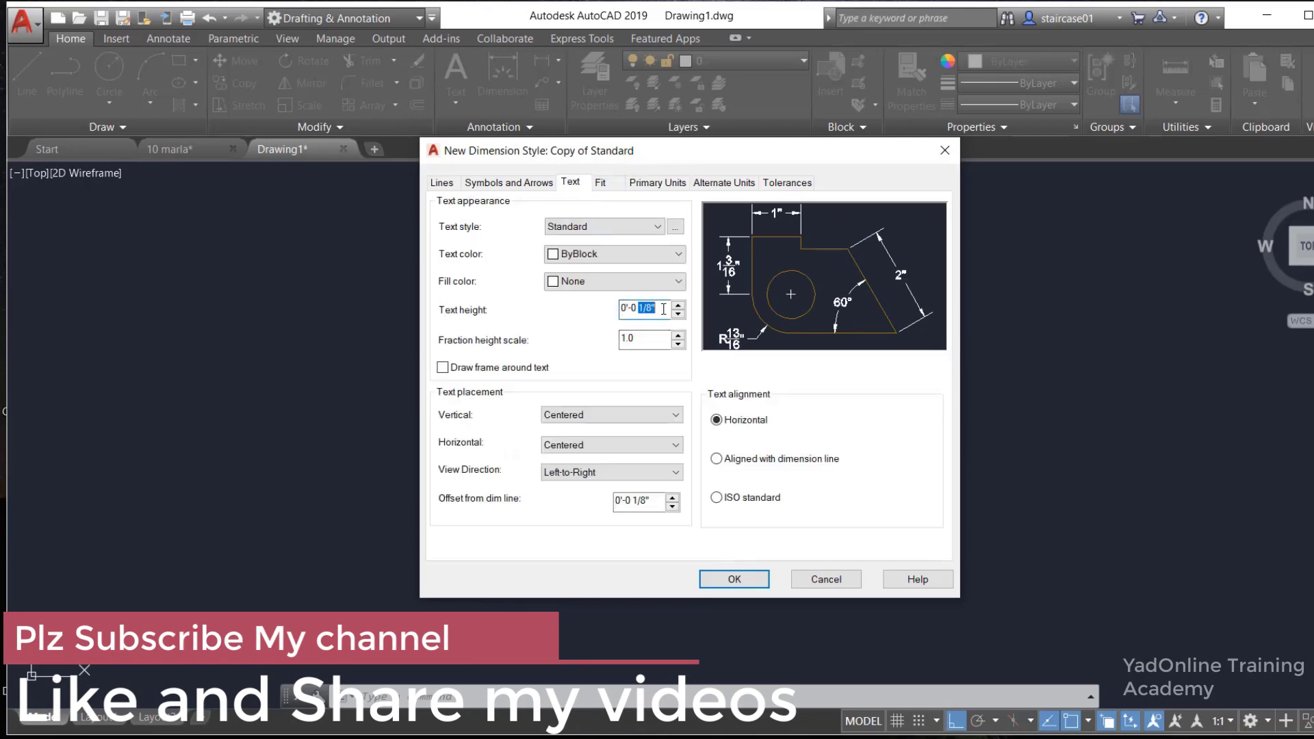
text(1)
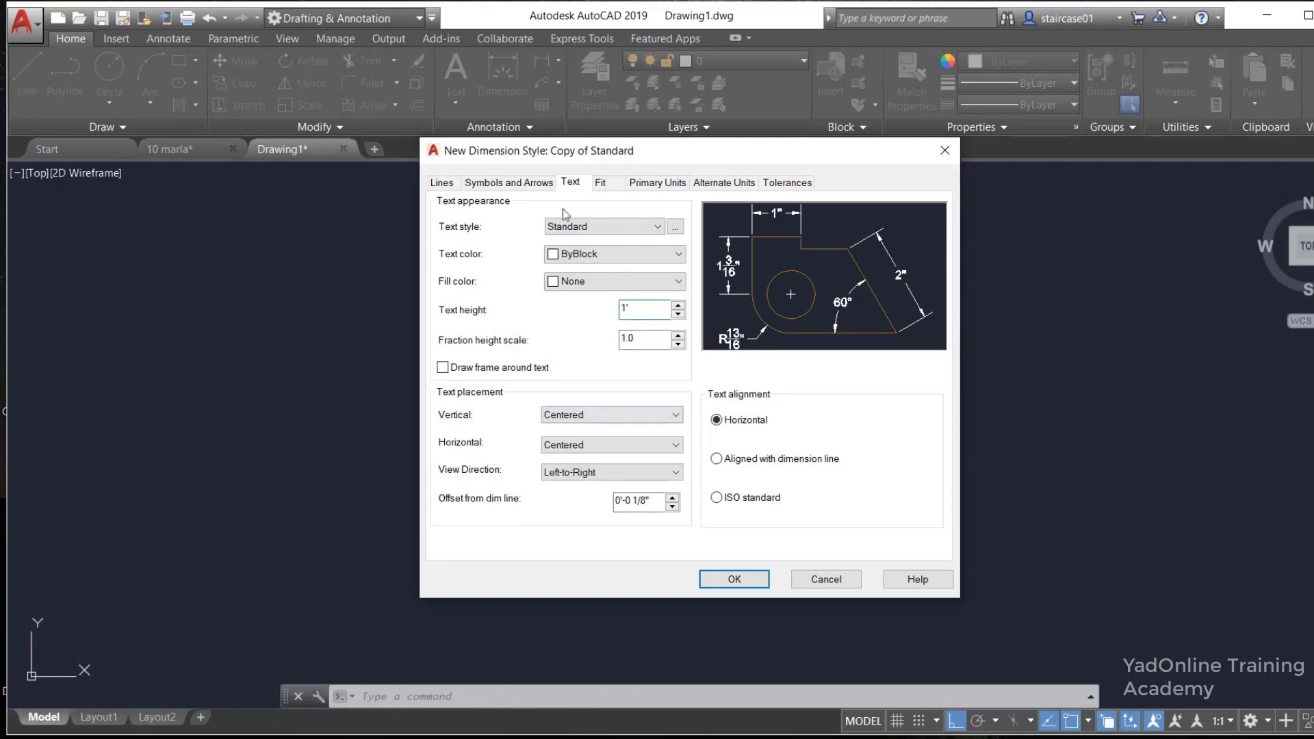
click(537, 183)
click(497, 274)
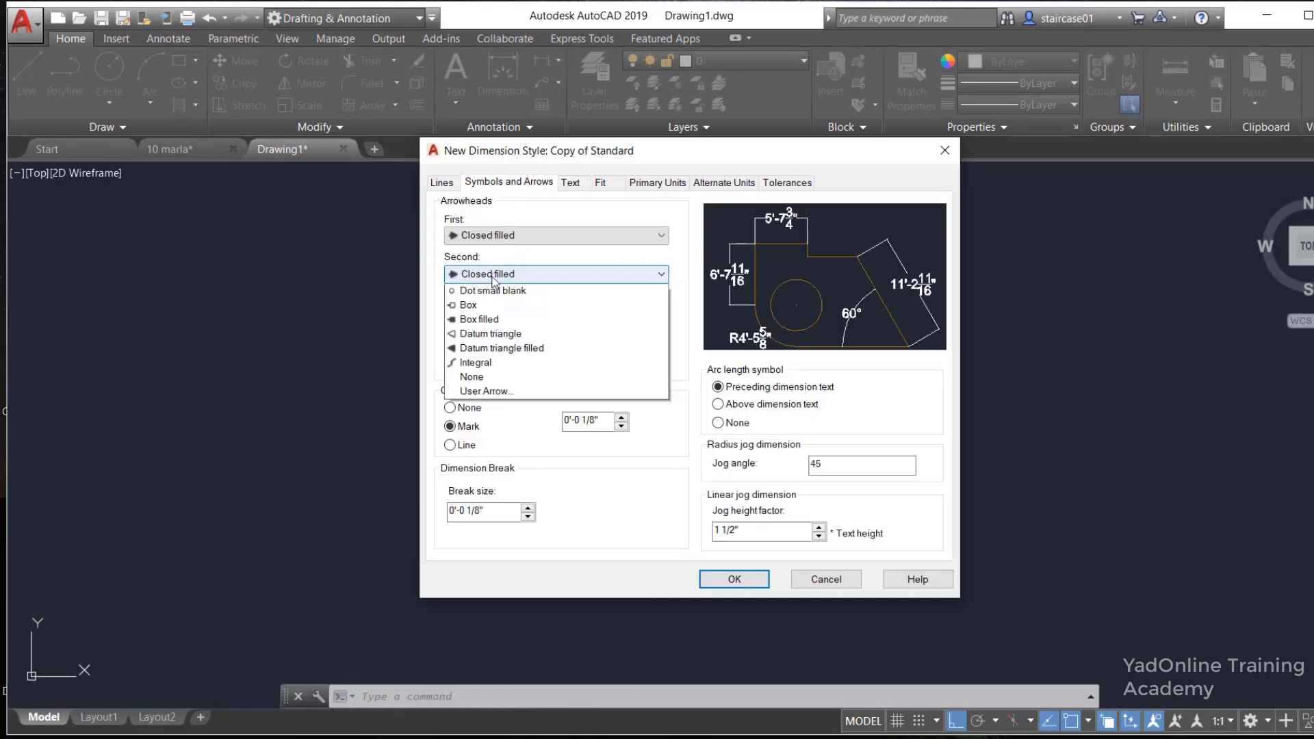
click(493, 351)
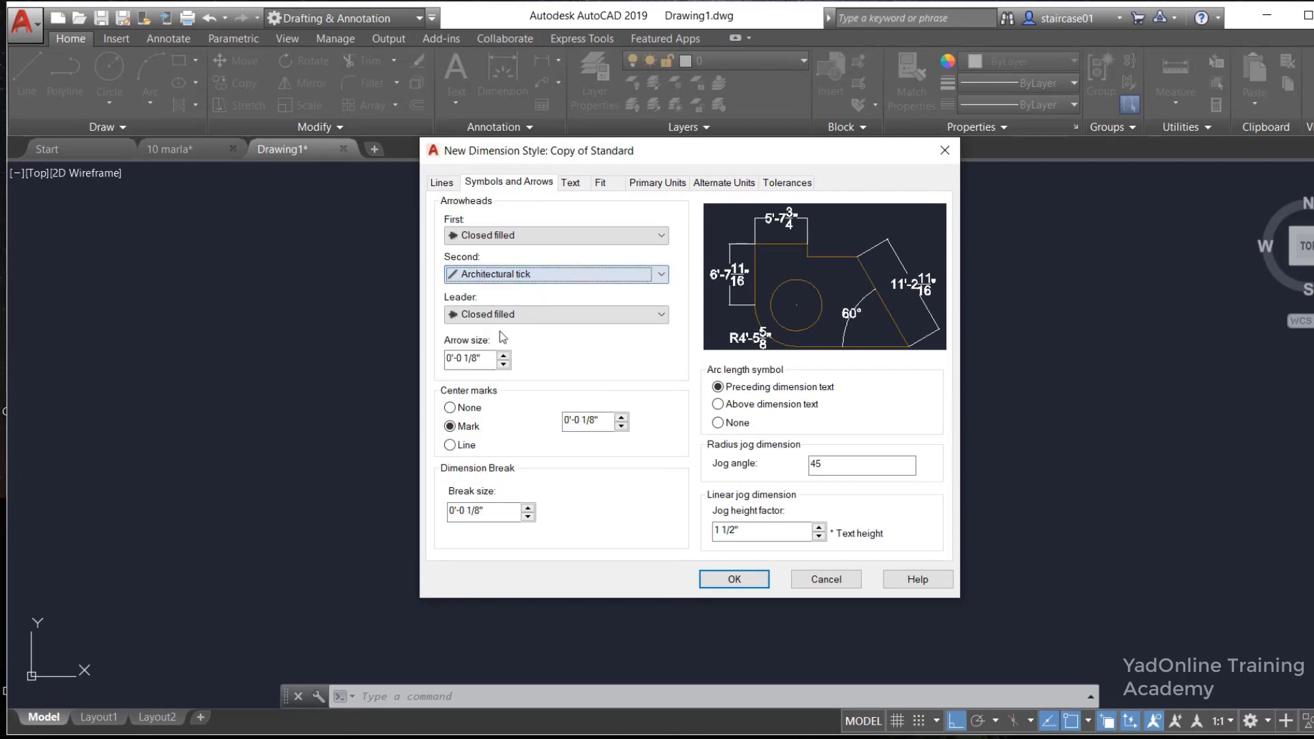
click(556, 235)
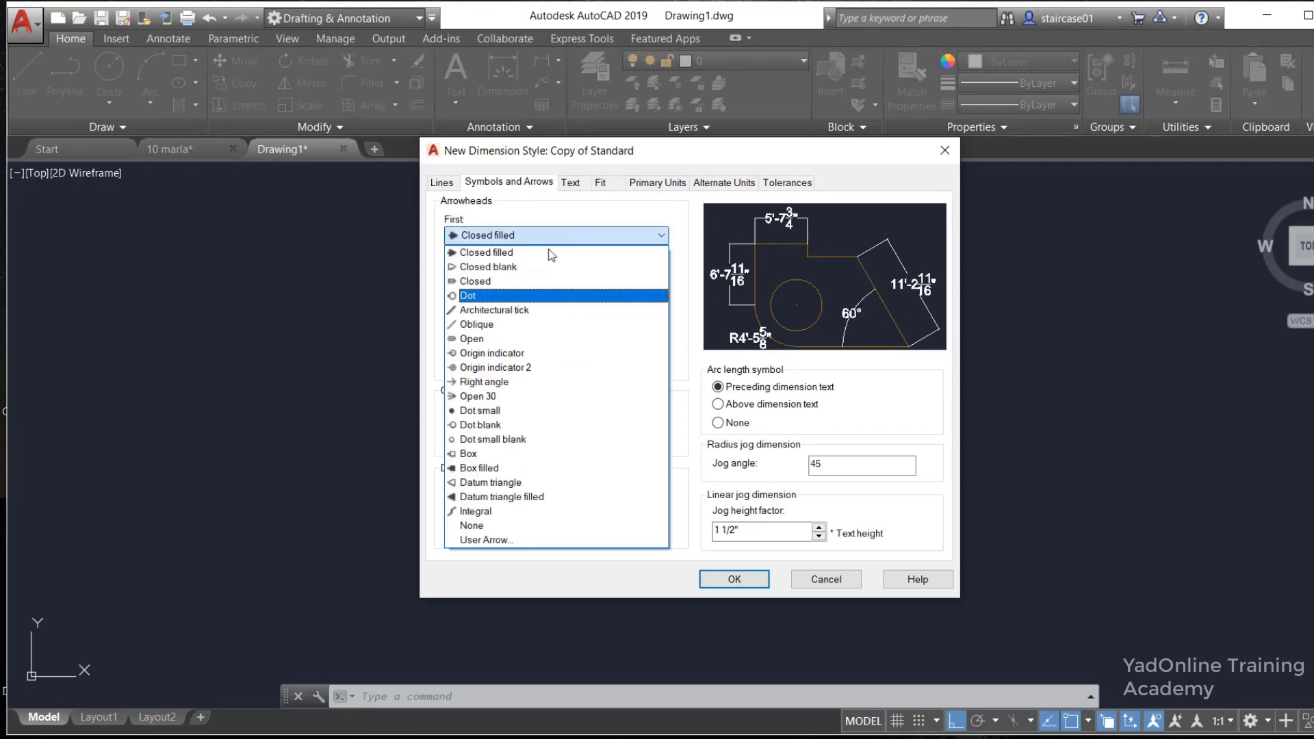
click(523, 314)
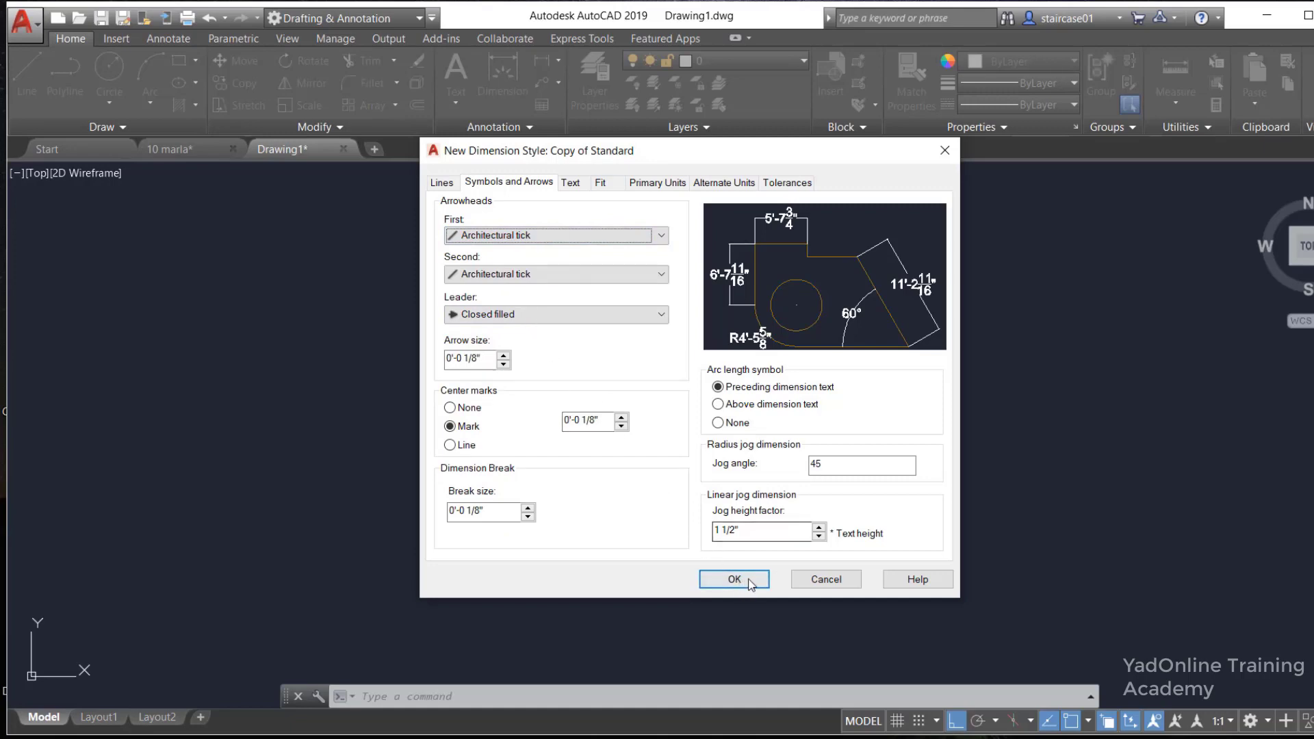
Save the style and make Copy of Standard the current dimension style
click(735, 580)
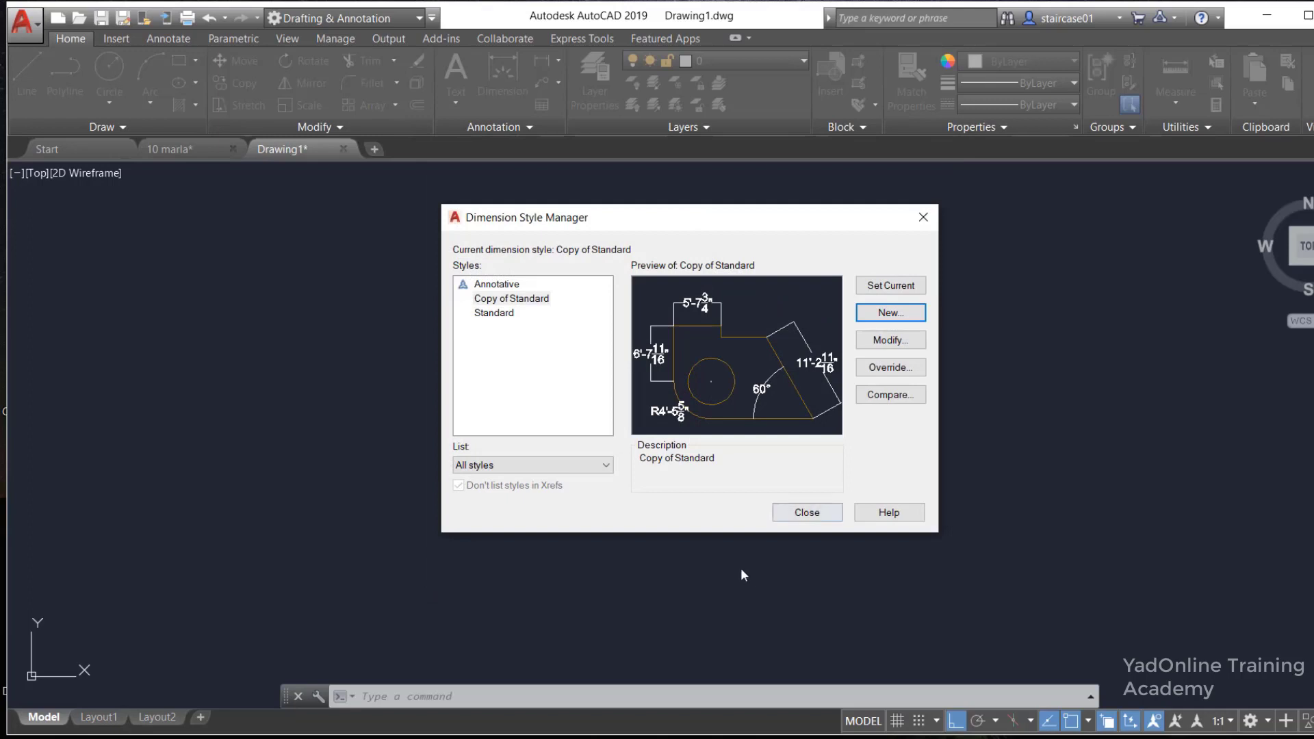
click(544, 299)
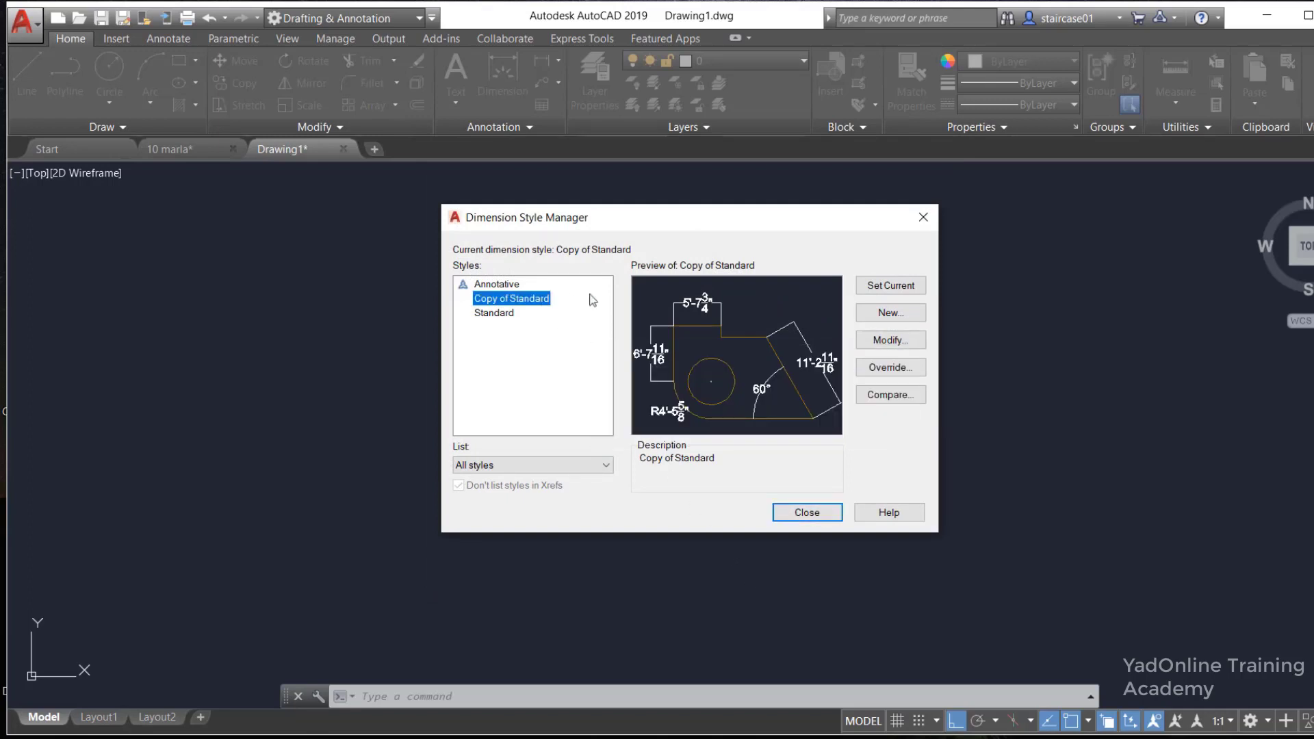
click(894, 284)
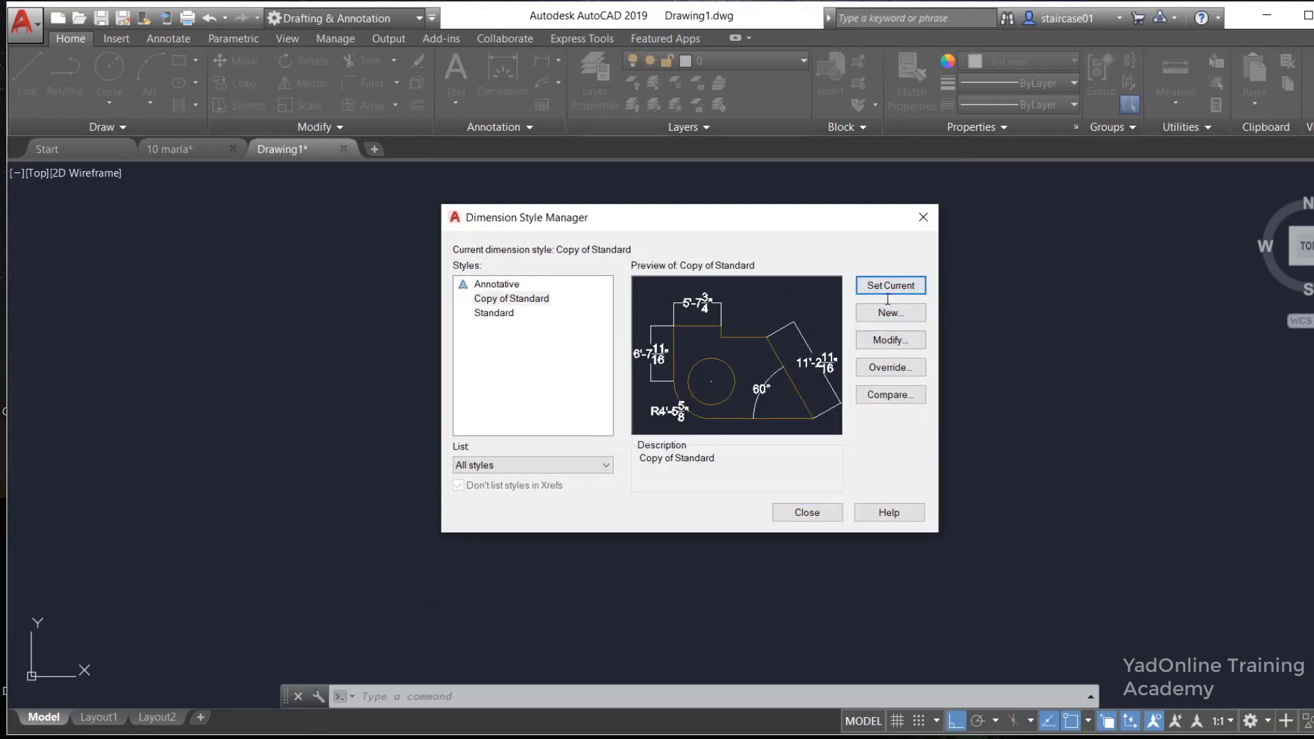
click(808, 513)
text(L)
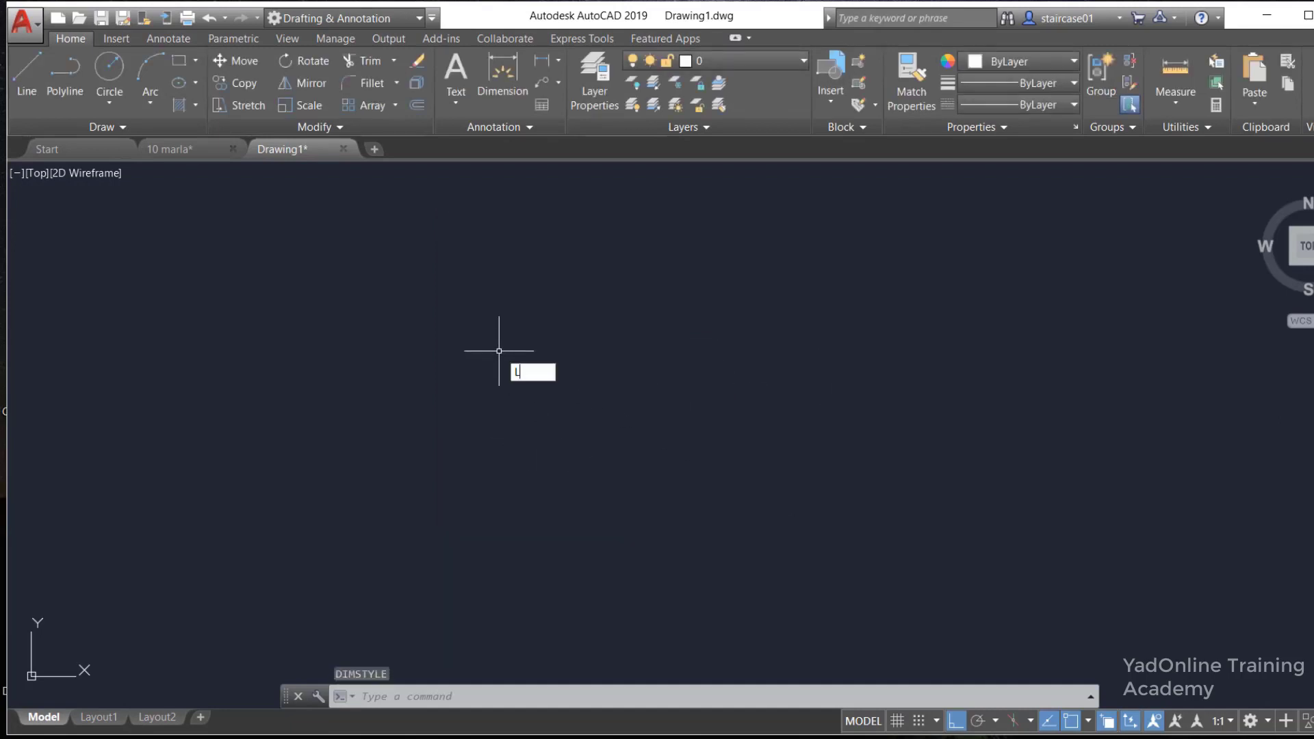
Draw the first 45' plot edge
key(Return)
click(472, 321)
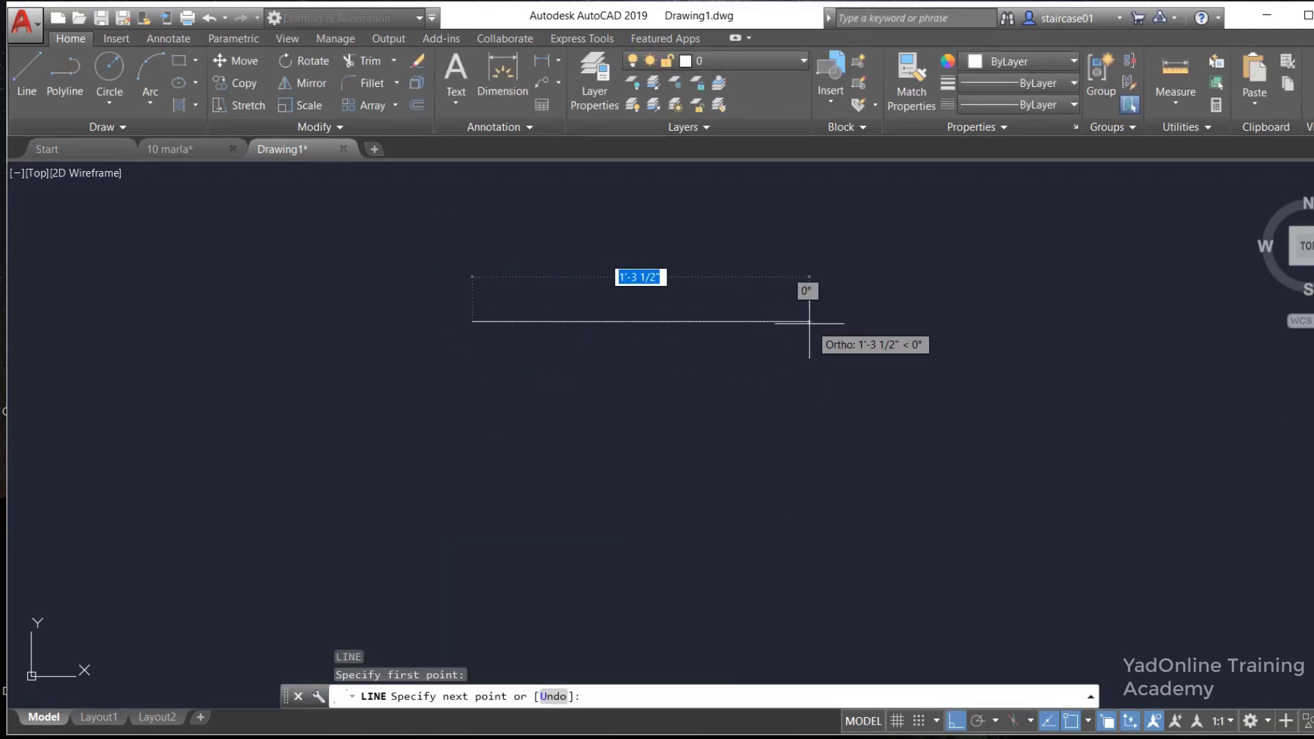
text(45)
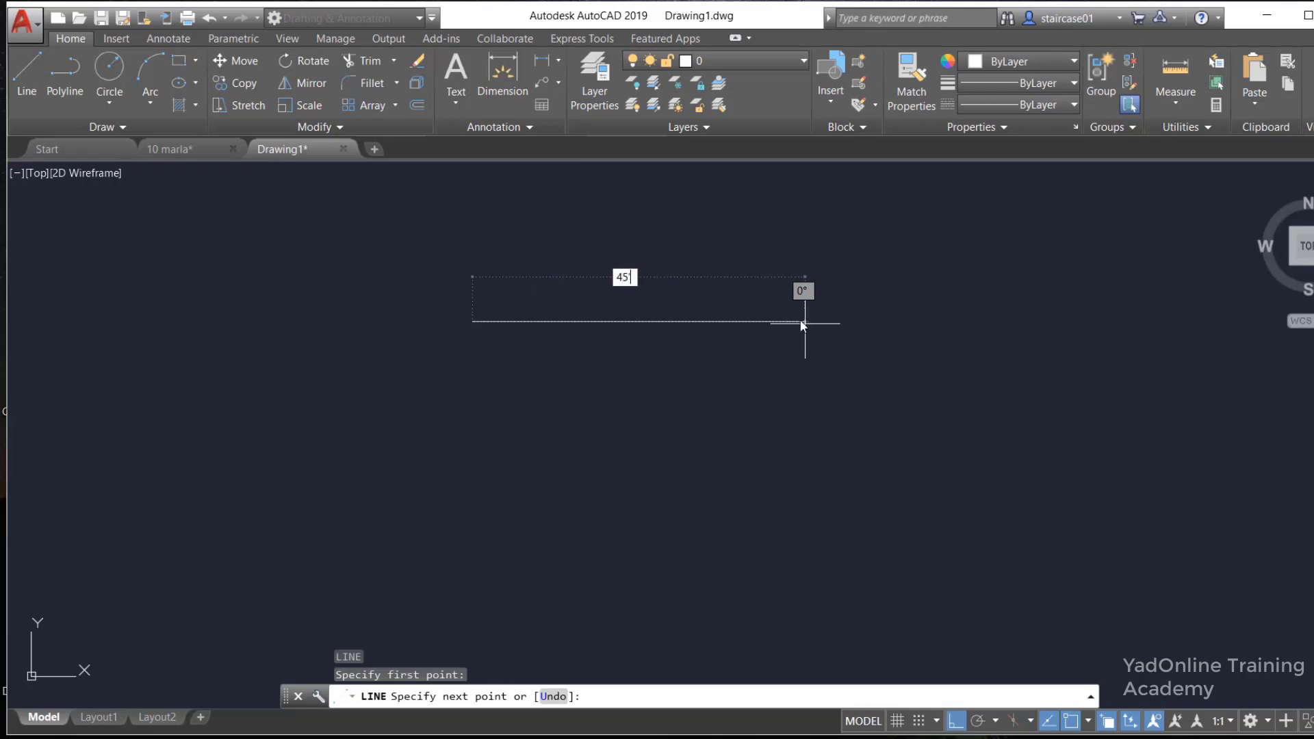
text(')
key(Return)
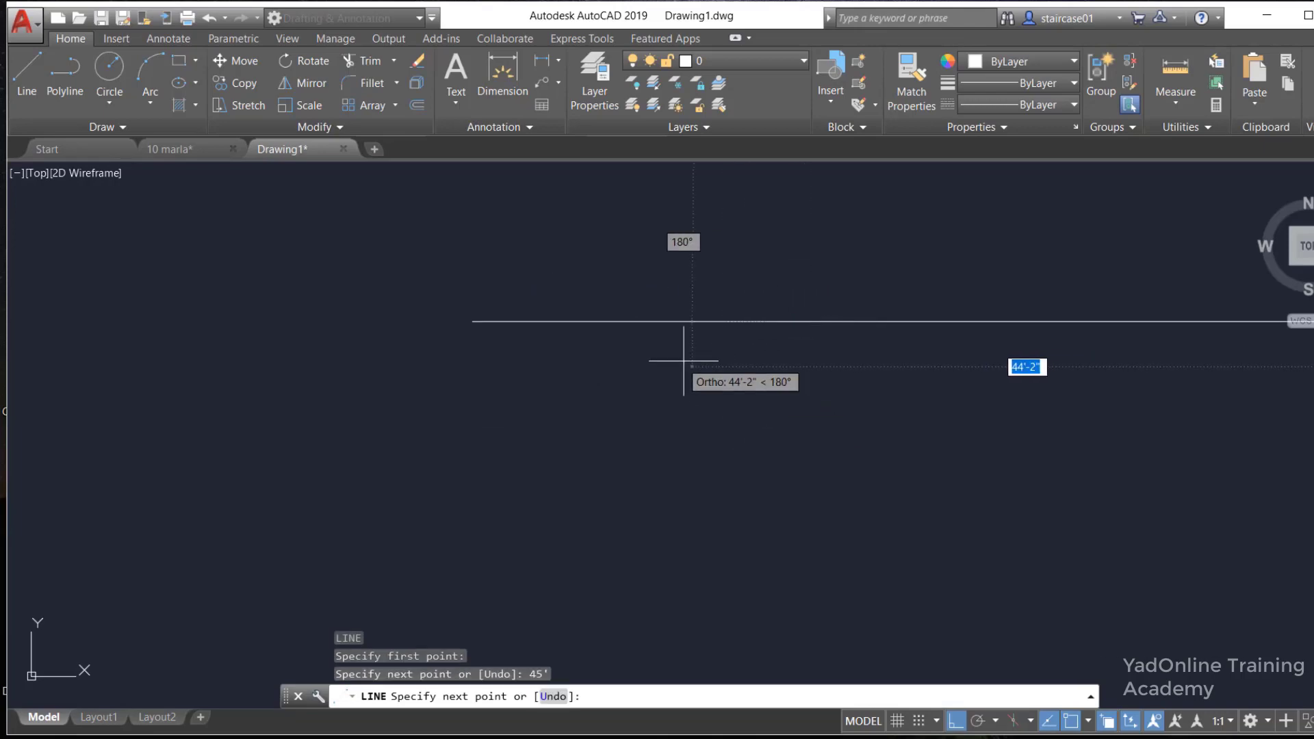
scroll(669, 364, down, 4)
key(Escape)
scroll(483, 332, down, 2)
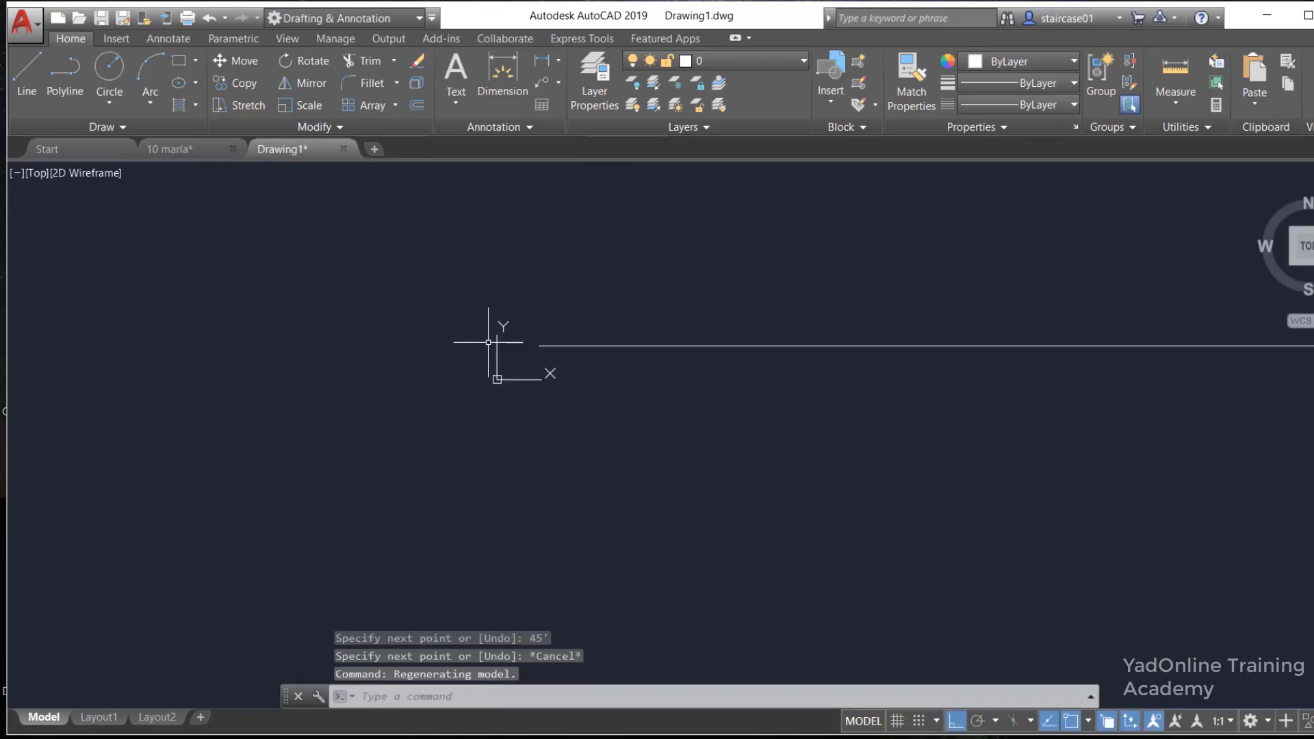
scroll(460, 361, down, 3)
scroll(966, 359, up, 3)
scroll(890, 398, up, 2)
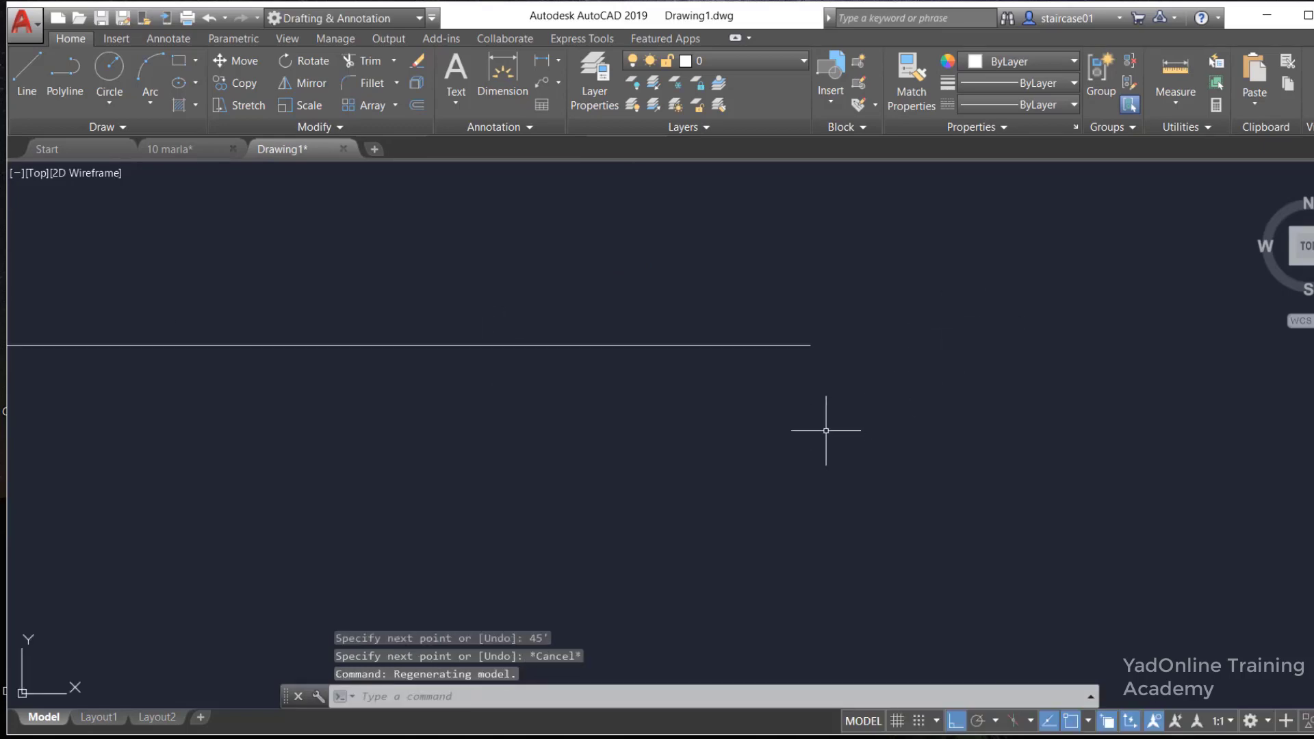
Draw a 49'4.5" side edge down from the first line's right end
key(Return)
scroll(831, 411, down, 2)
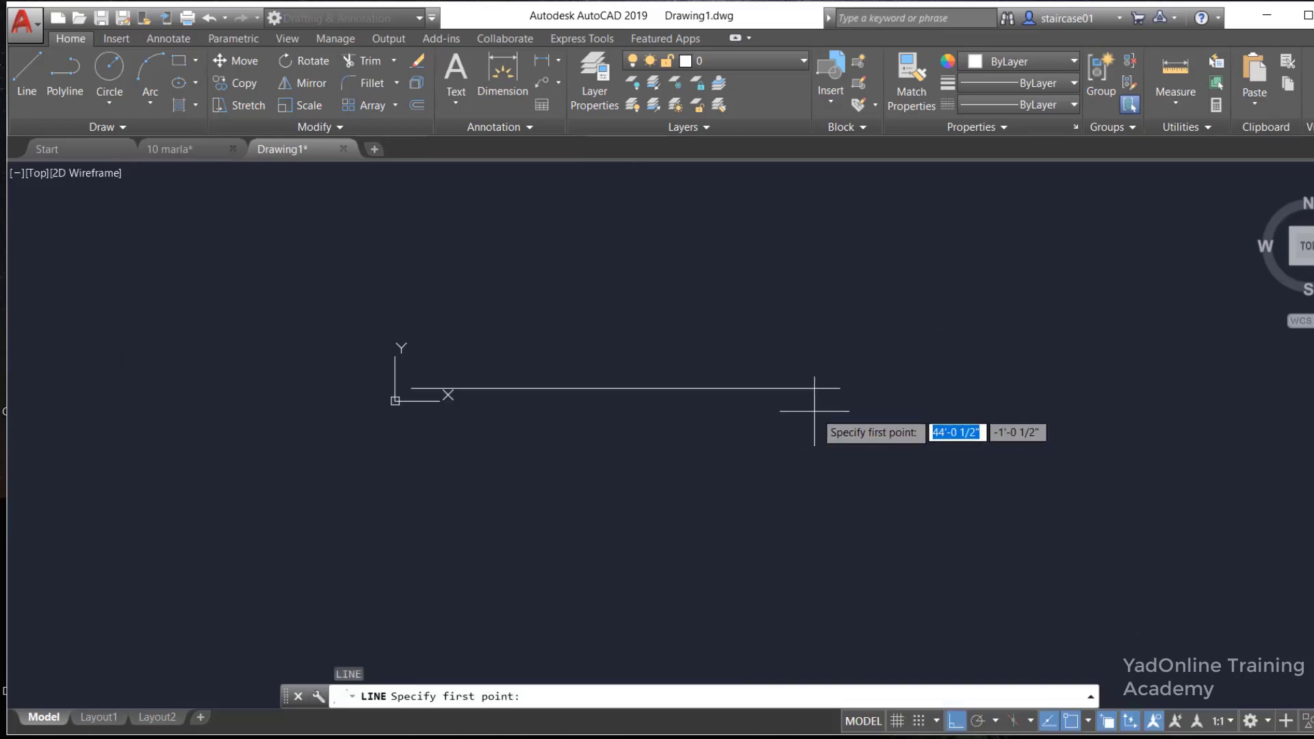
click(840, 388)
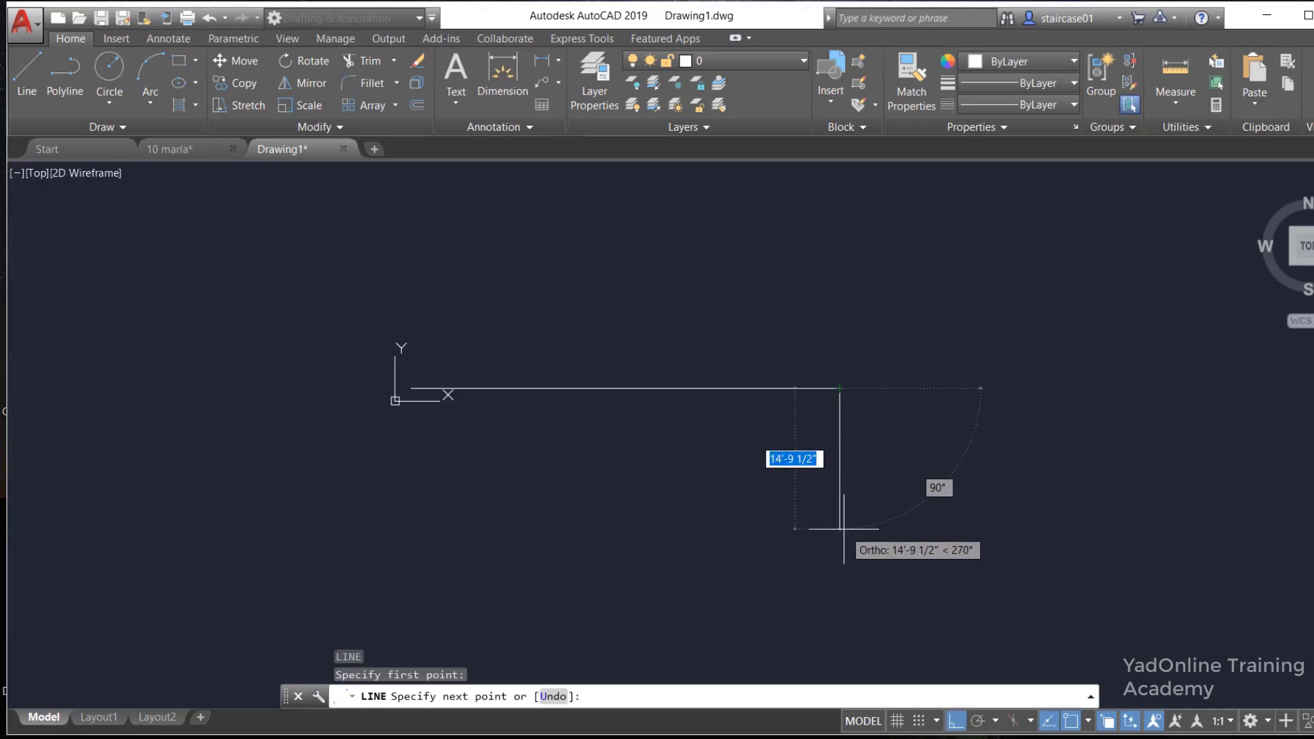
text(49)
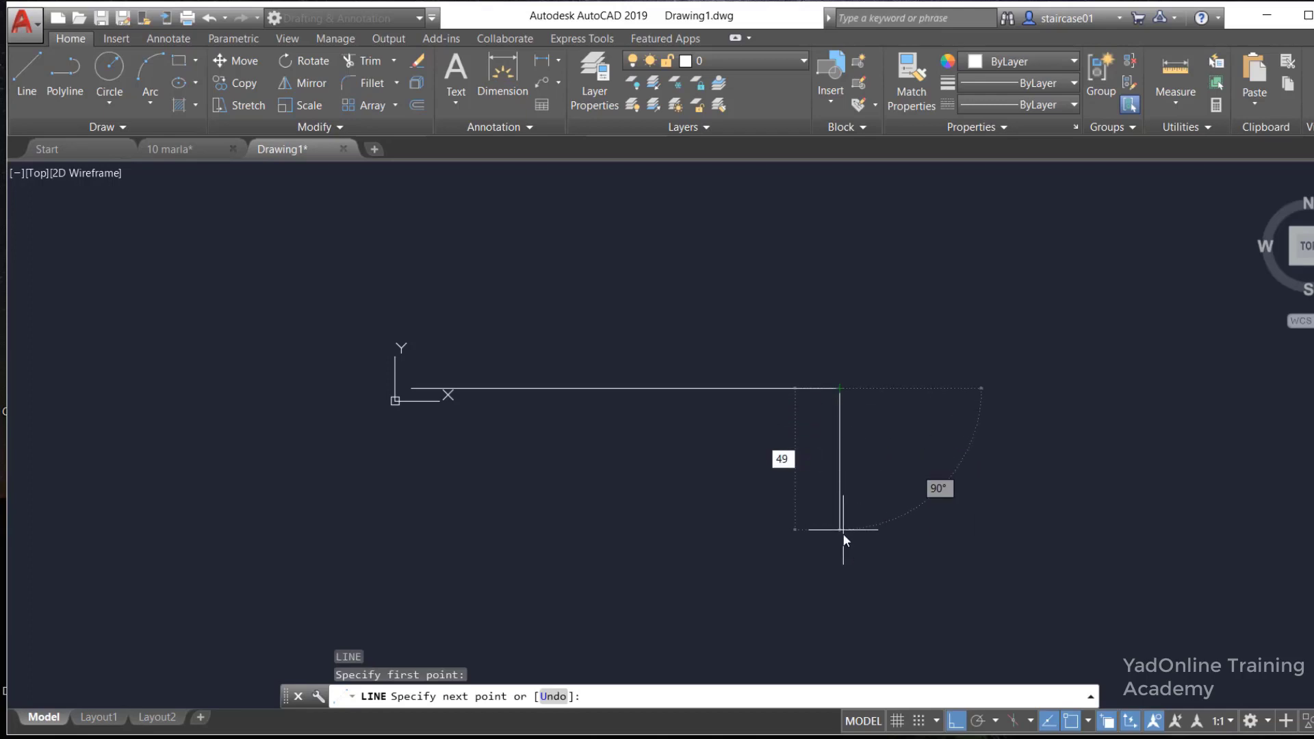
text('4.)
text(5")
key(Return)
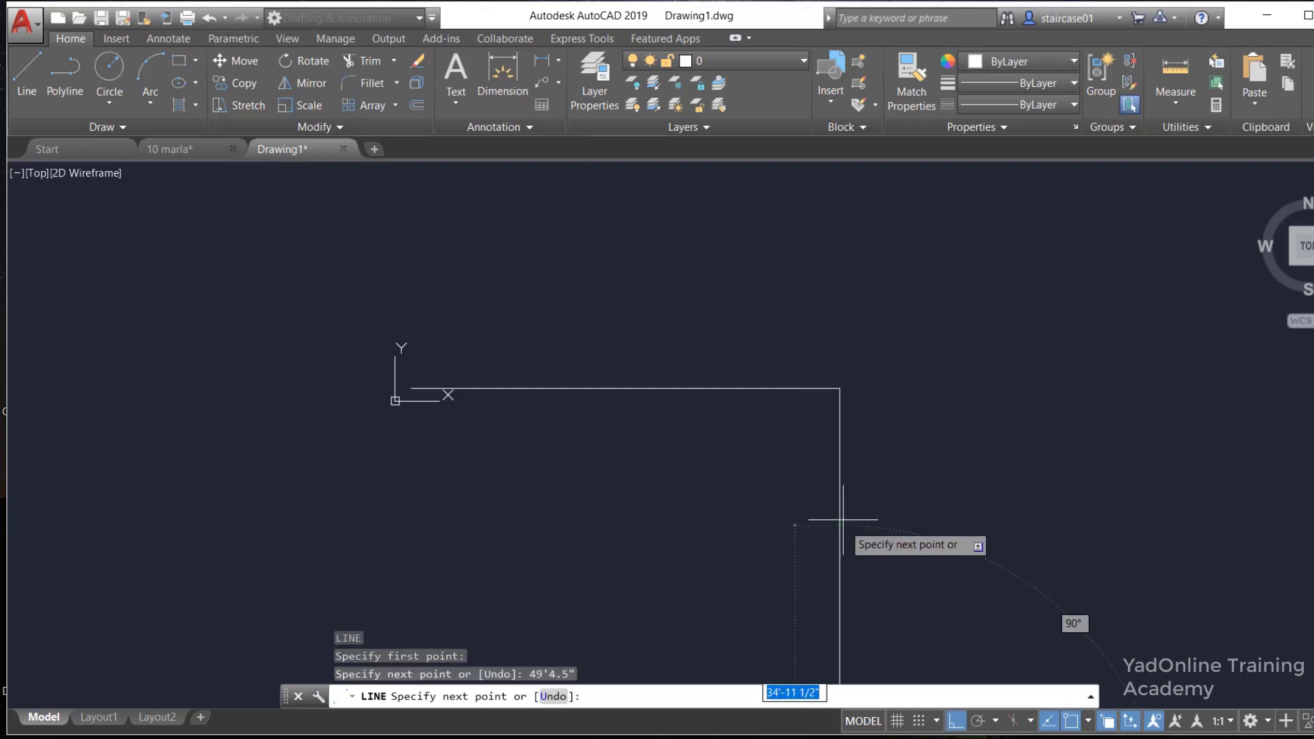
scroll(841, 480, down, 2)
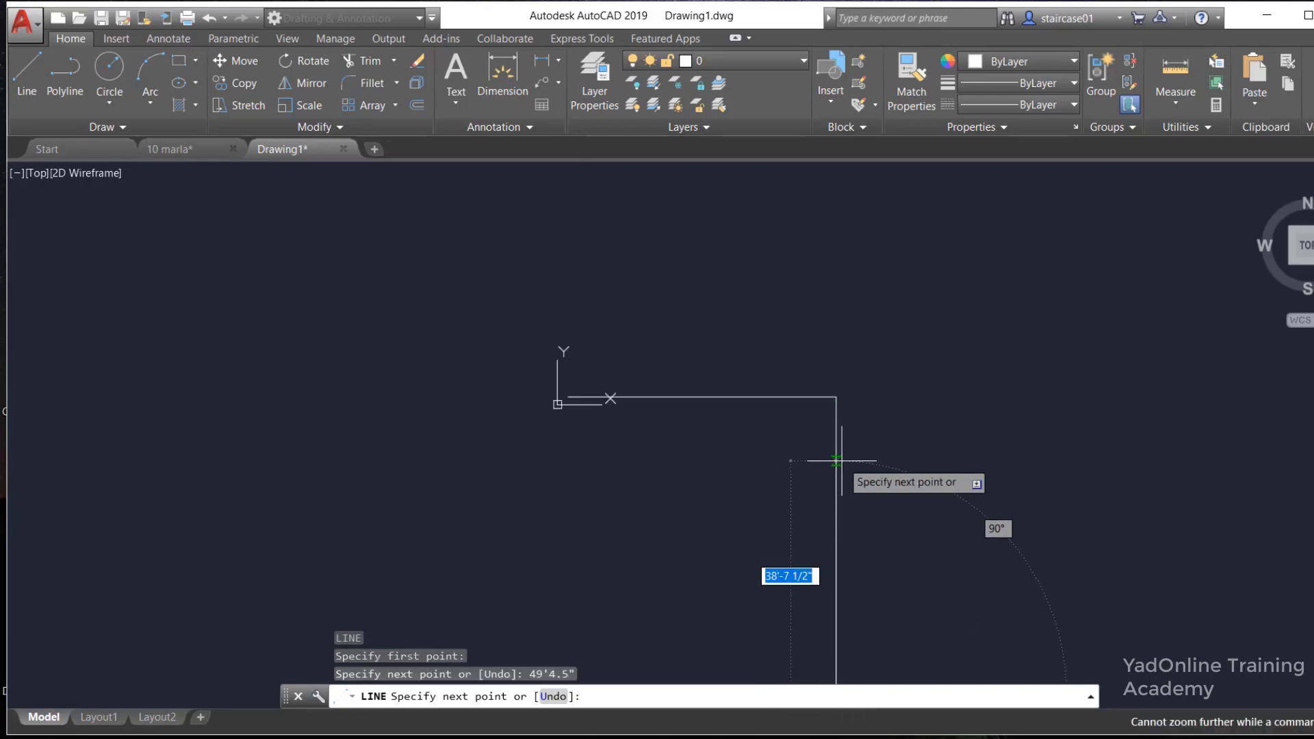
key(Escape)
Draw the 45' bottom edge and close the outline back at the starting corner
scroll(841, 504, down, 5)
scroll(846, 520, up, 3)
middle_drag(736, 243, 774, 466)
key(Return)
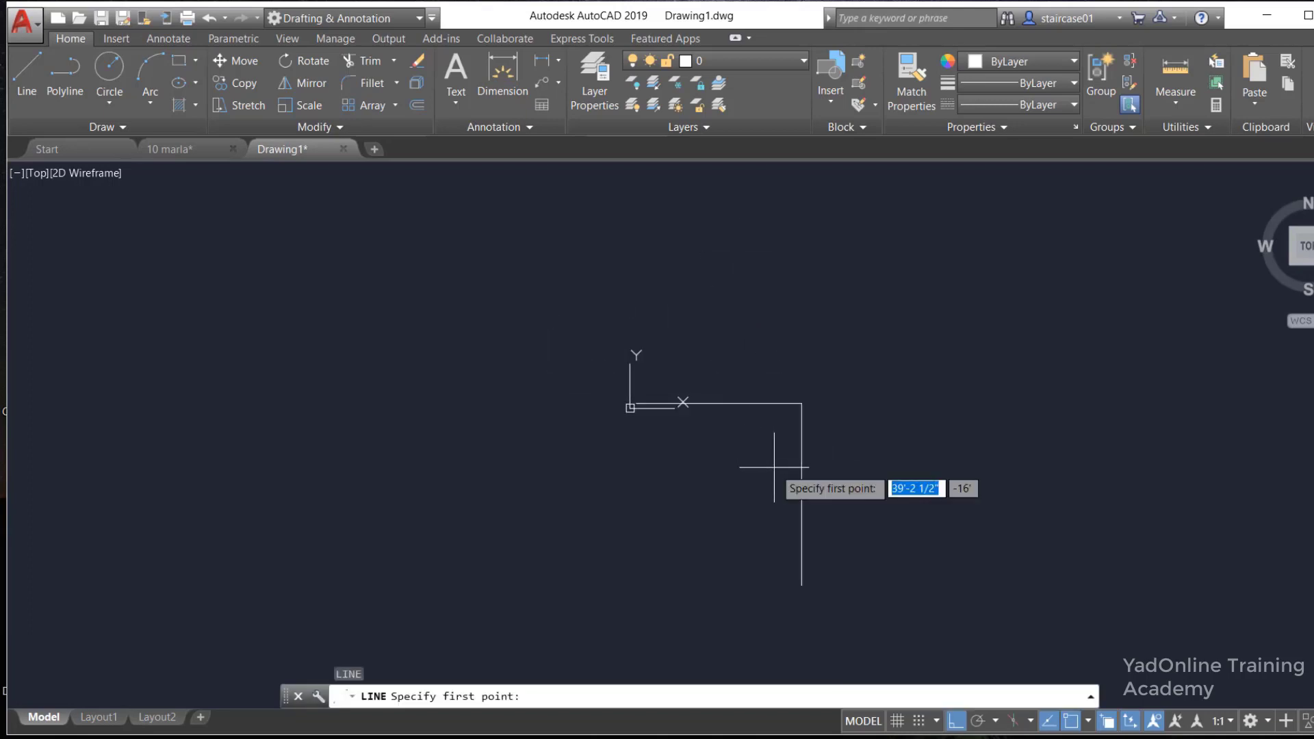
click(801, 586)
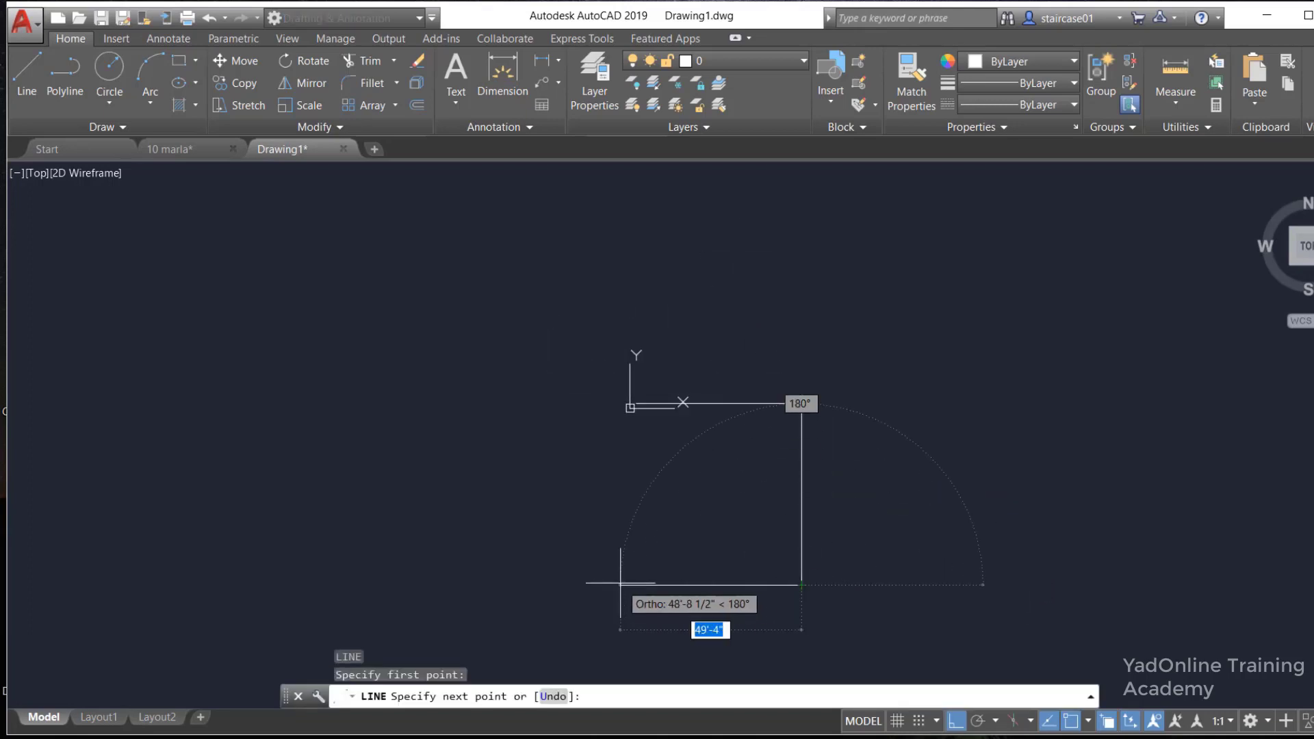
text(45)
key(Return)
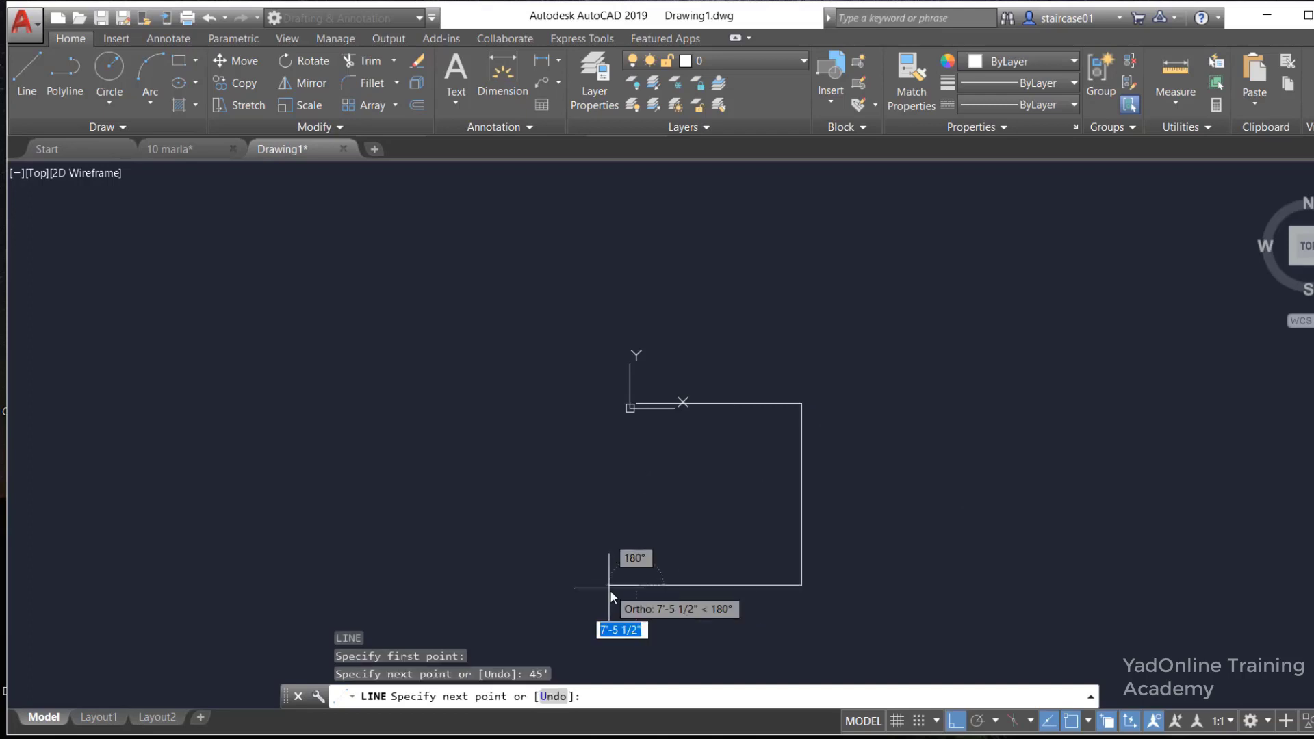
scroll(634, 399, up, 4)
scroll(634, 404, up, 8)
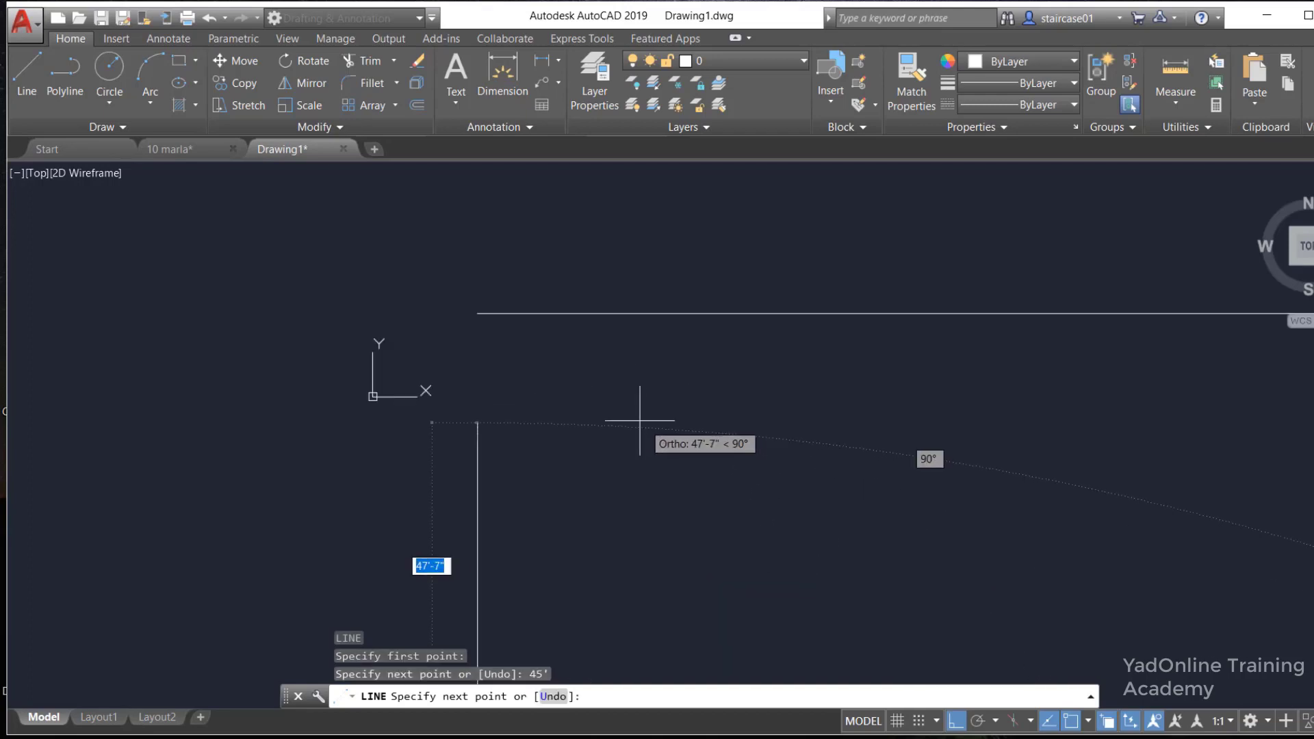
click(478, 314)
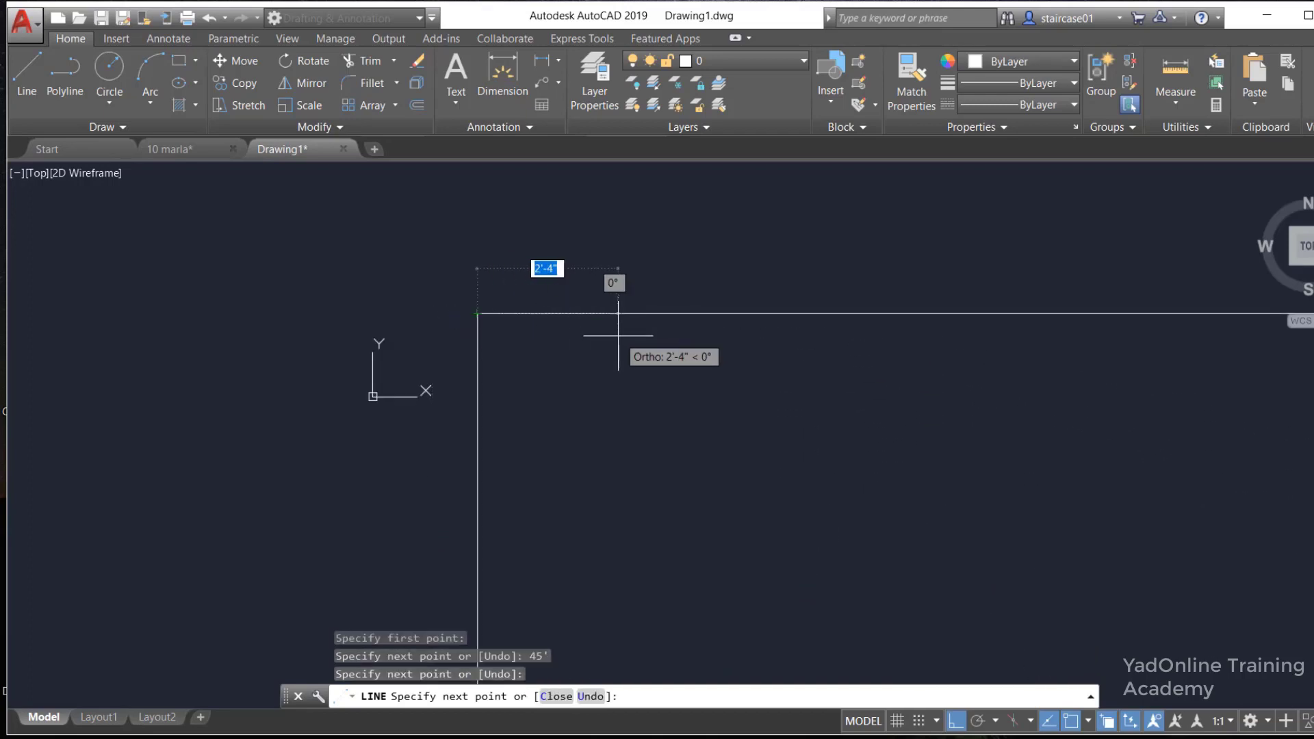
key(Escape)
Stop showing the UCS icon at the origin
scroll(621, 334, down, 6)
right_click(564, 348)
mouse_move(634, 565)
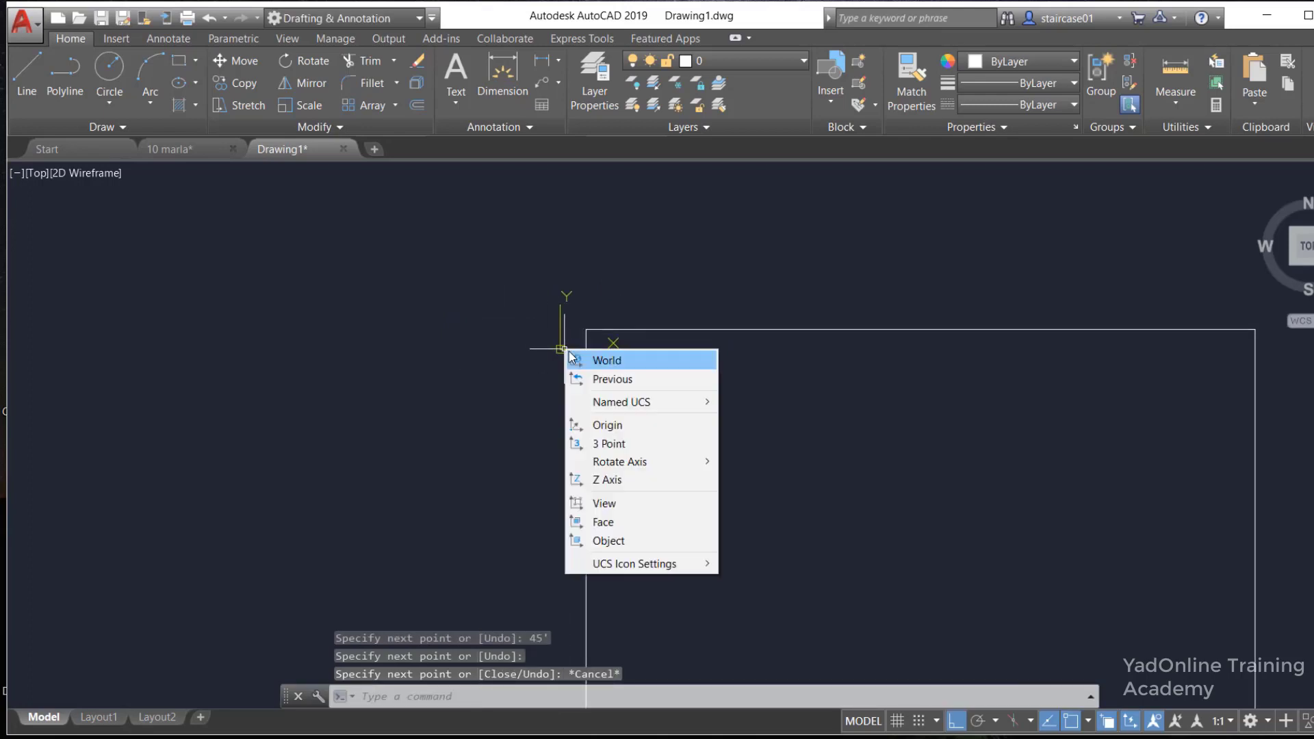
click(778, 563)
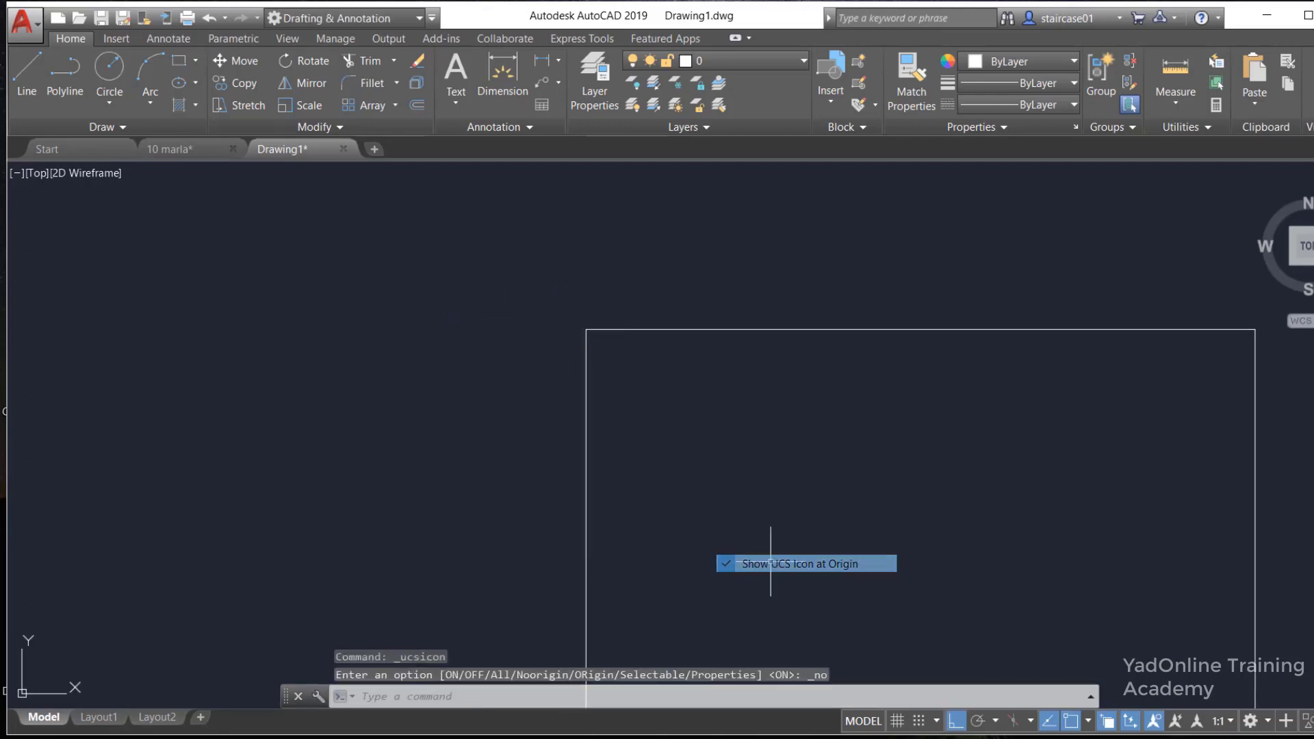
scroll(645, 250, down, 4)
scroll(657, 260, down, 2)
scroll(658, 267, up, 2)
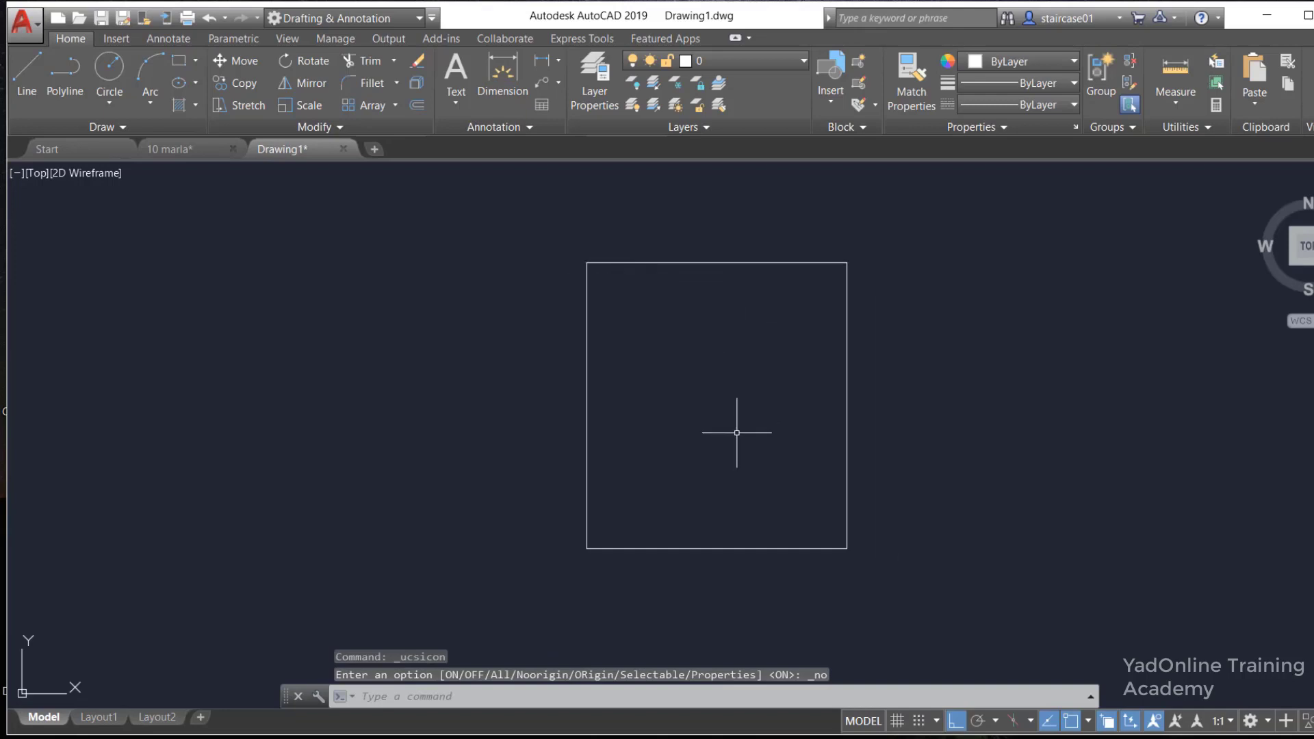
text(O)
Offset the top, left, right and bottom edges 9" inward
key(Return)
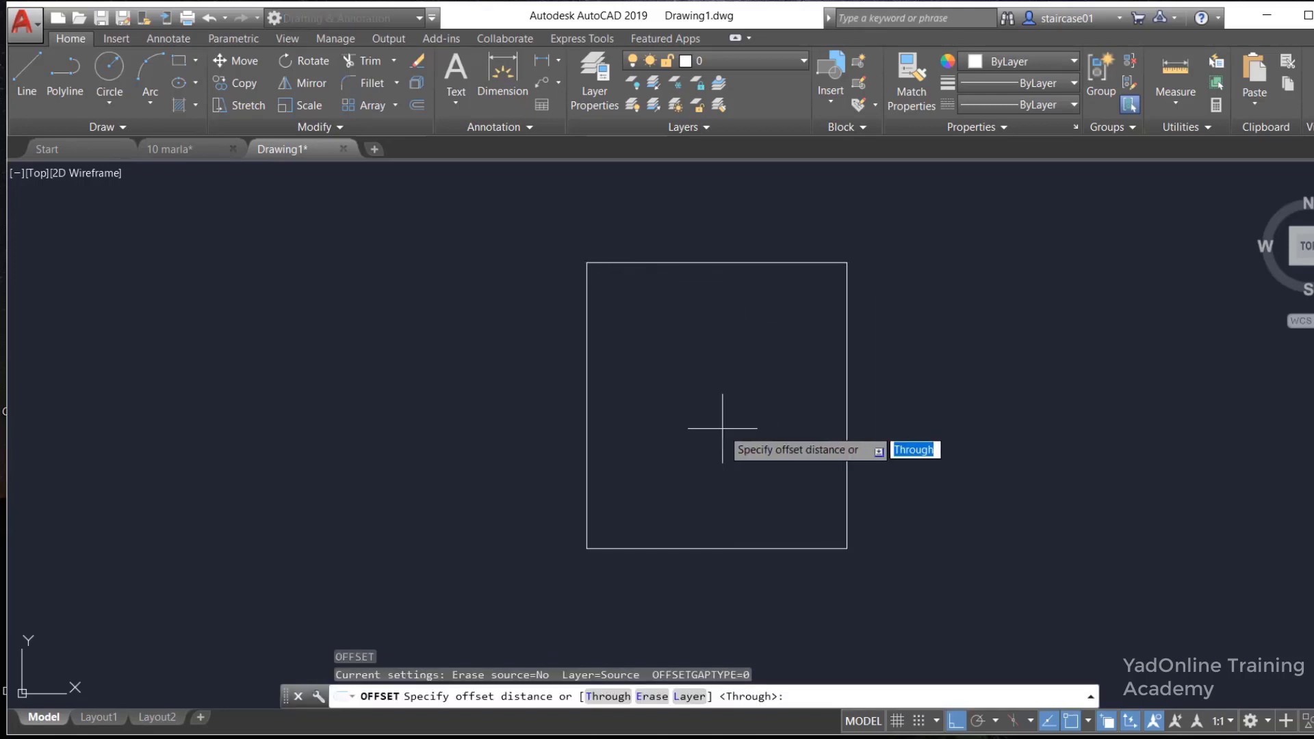
text(9)
key(Return)
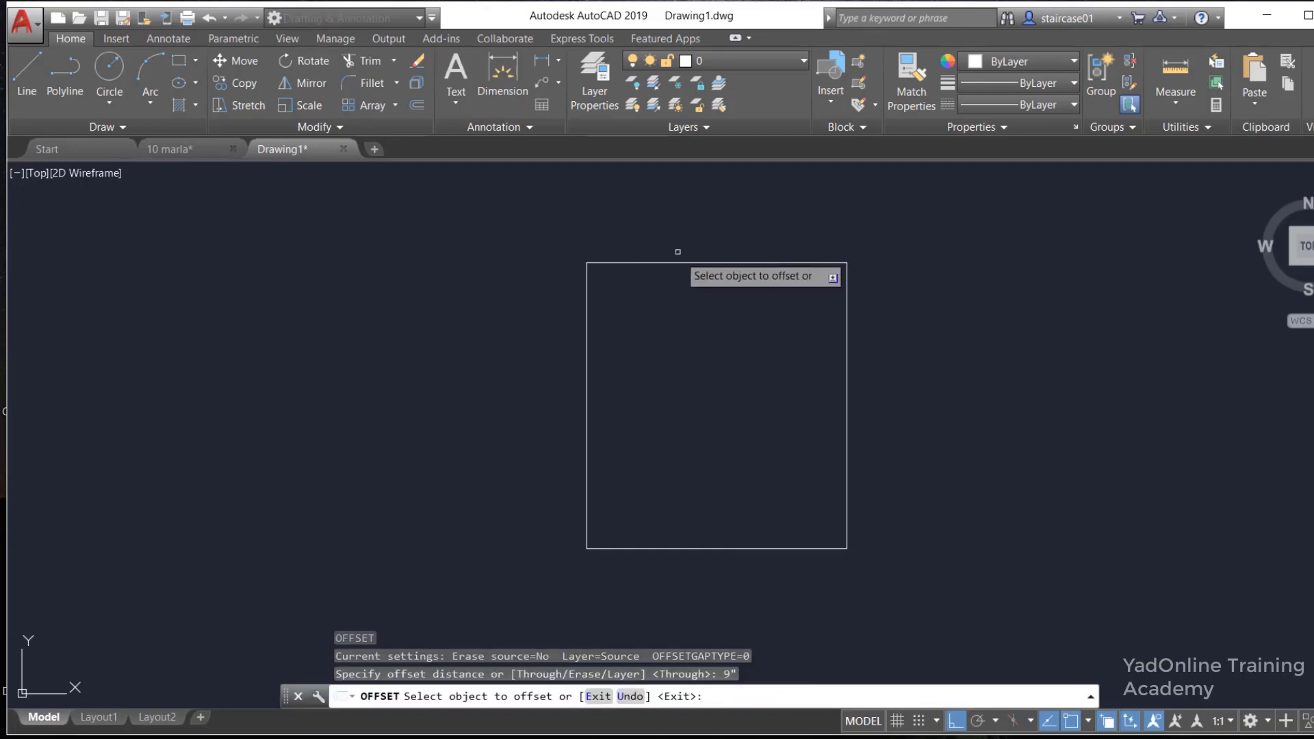
click(682, 263)
click(664, 334)
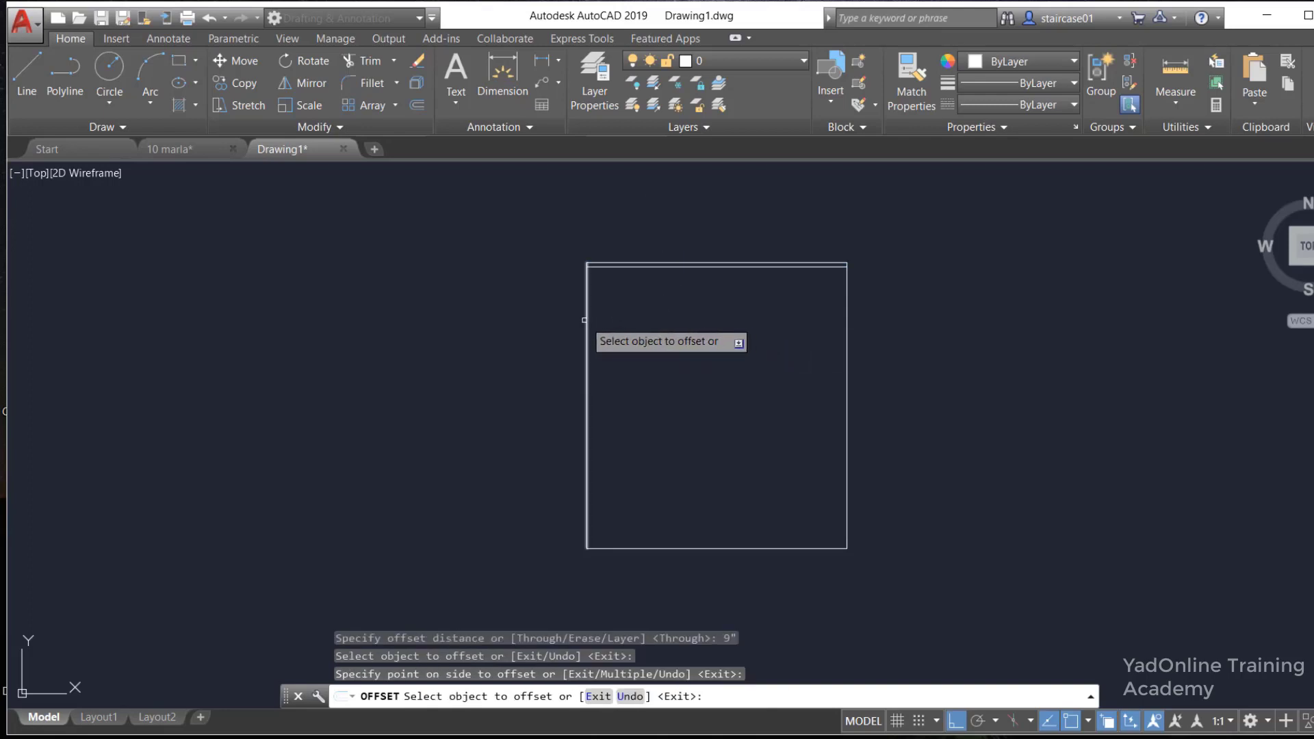
click(586, 331)
click(643, 310)
click(847, 335)
click(795, 328)
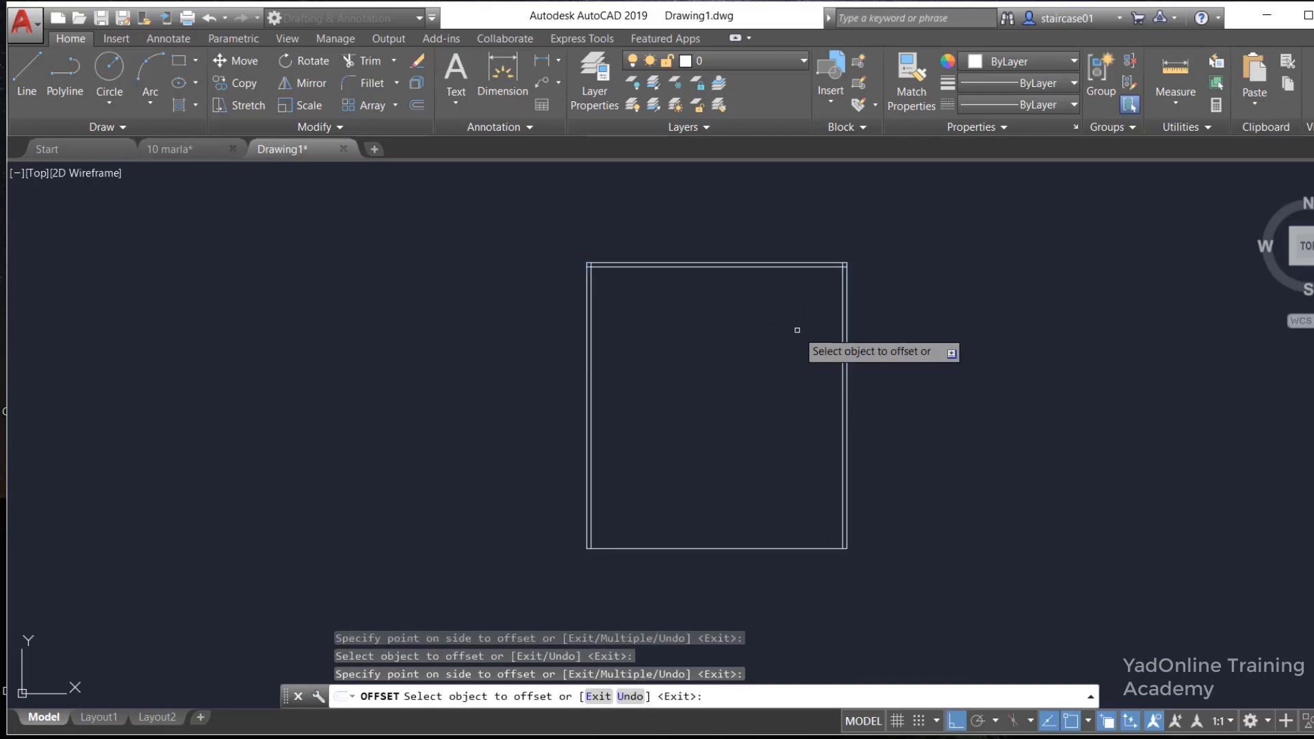
click(735, 546)
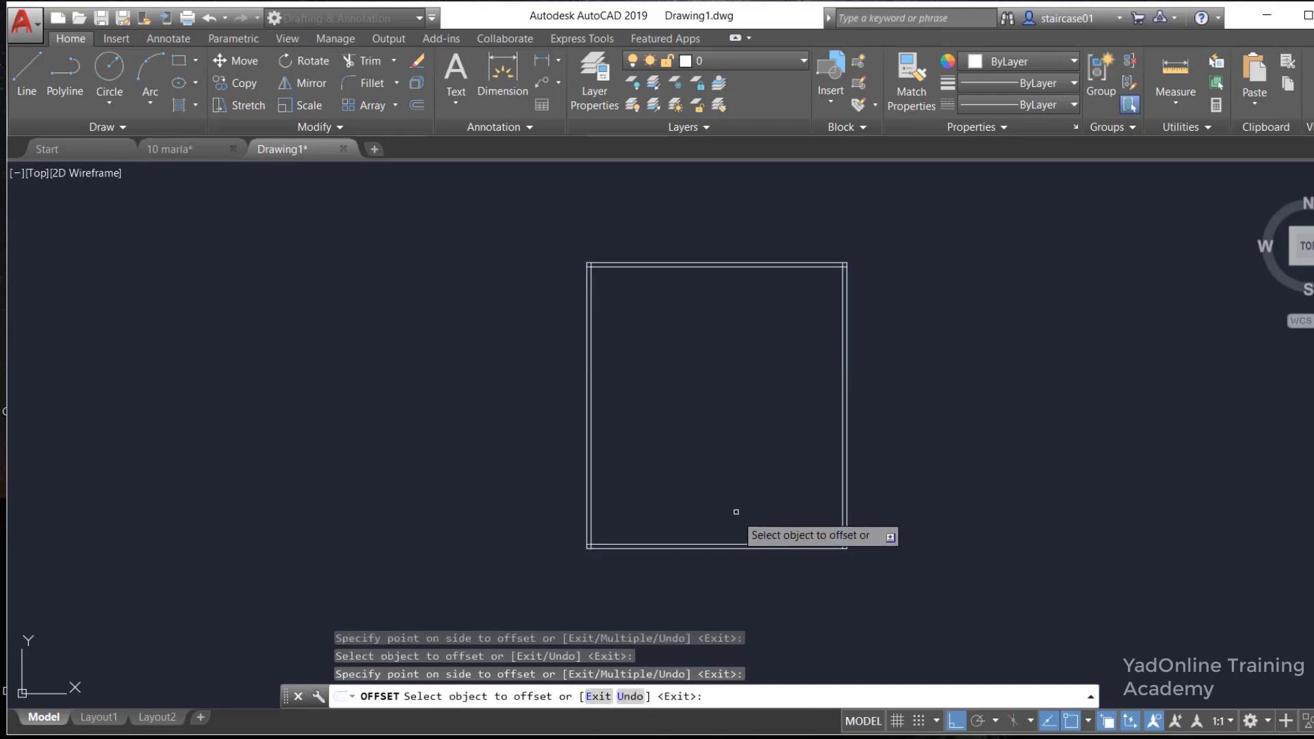
Trim the overhanging wall line ends at the bottom-left and neighbouring corners
key(Escape)
key(Return)
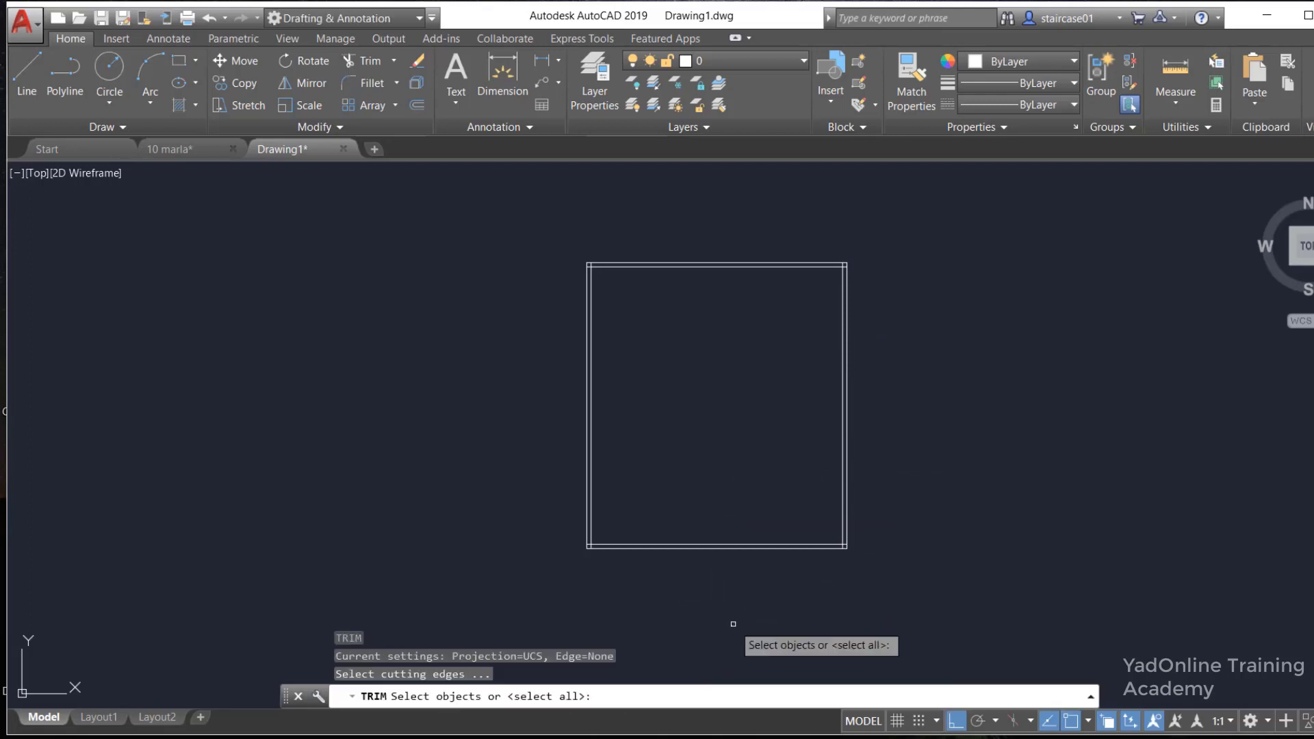
key(Return)
scroll(582, 558, up, 5)
click(637, 454)
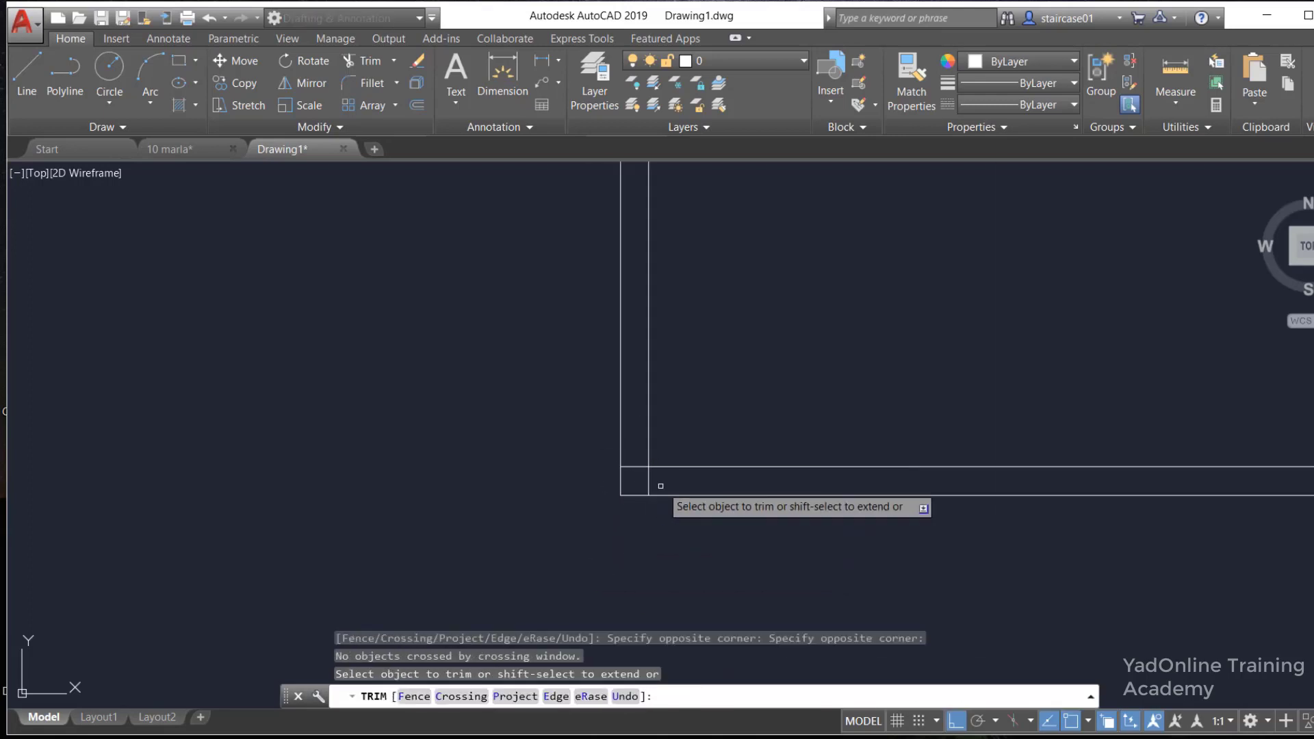
click(626, 480)
click(635, 481)
scroll(635, 481, down, 3)
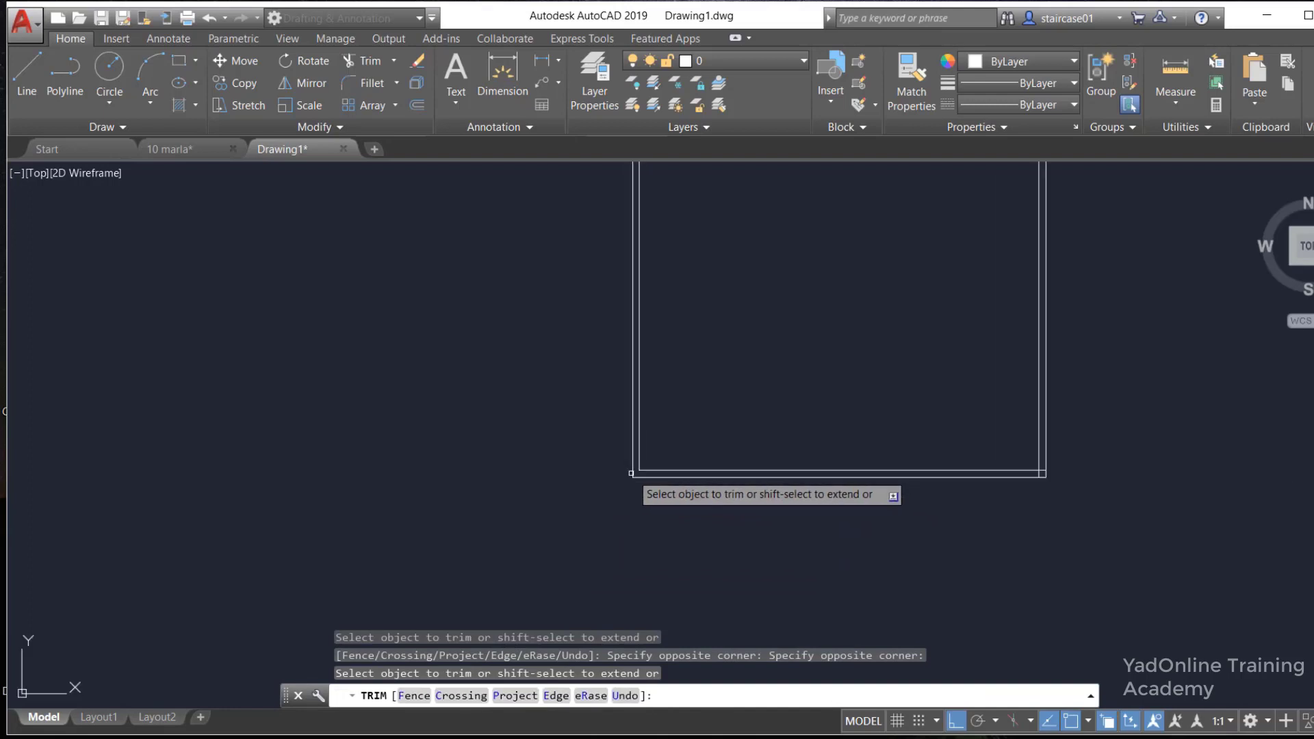
mouse_move(636, 479)
middle_down()
mouse_move(958, 452)
mouse_move(691, 521)
middle_up()
scroll(622, 580, up, 3)
scroll(621, 572, up, 4)
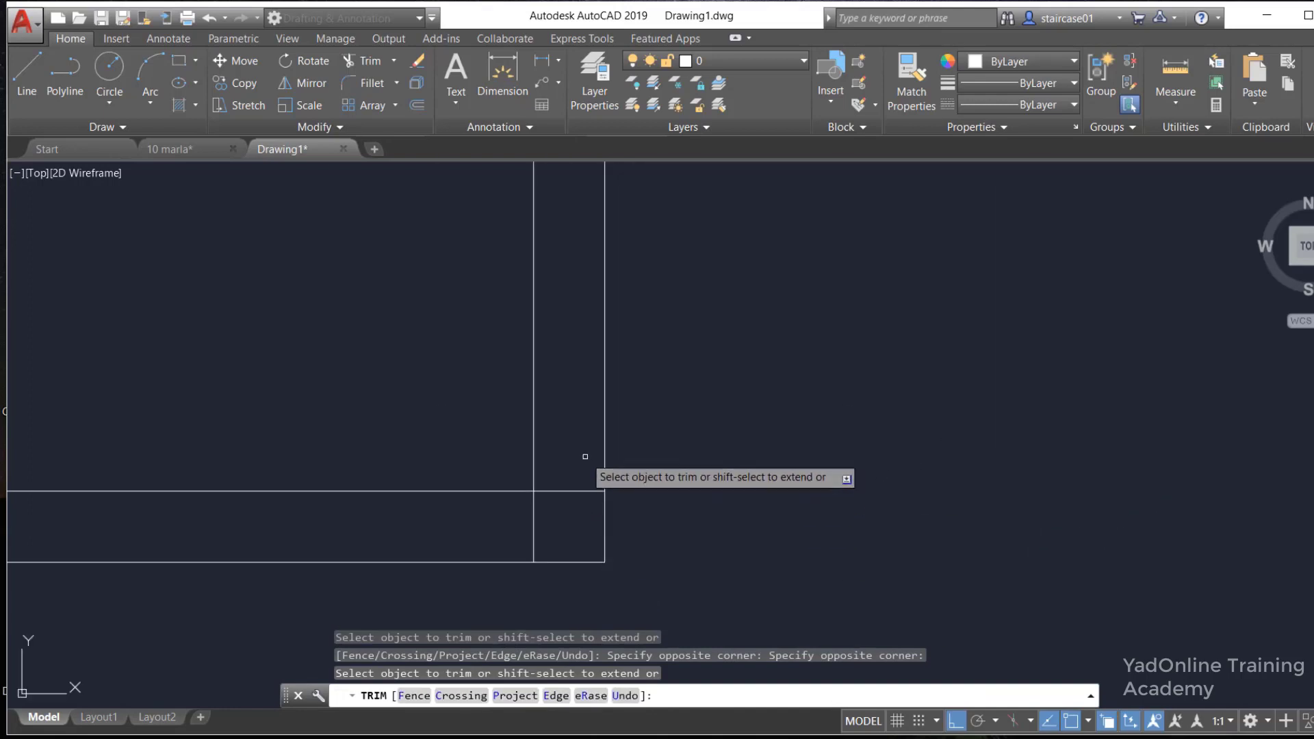
click(586, 522)
click(564, 456)
click(551, 524)
Trim the overhangs at the lower-right and top-left corners
scroll(603, 547, down, 2)
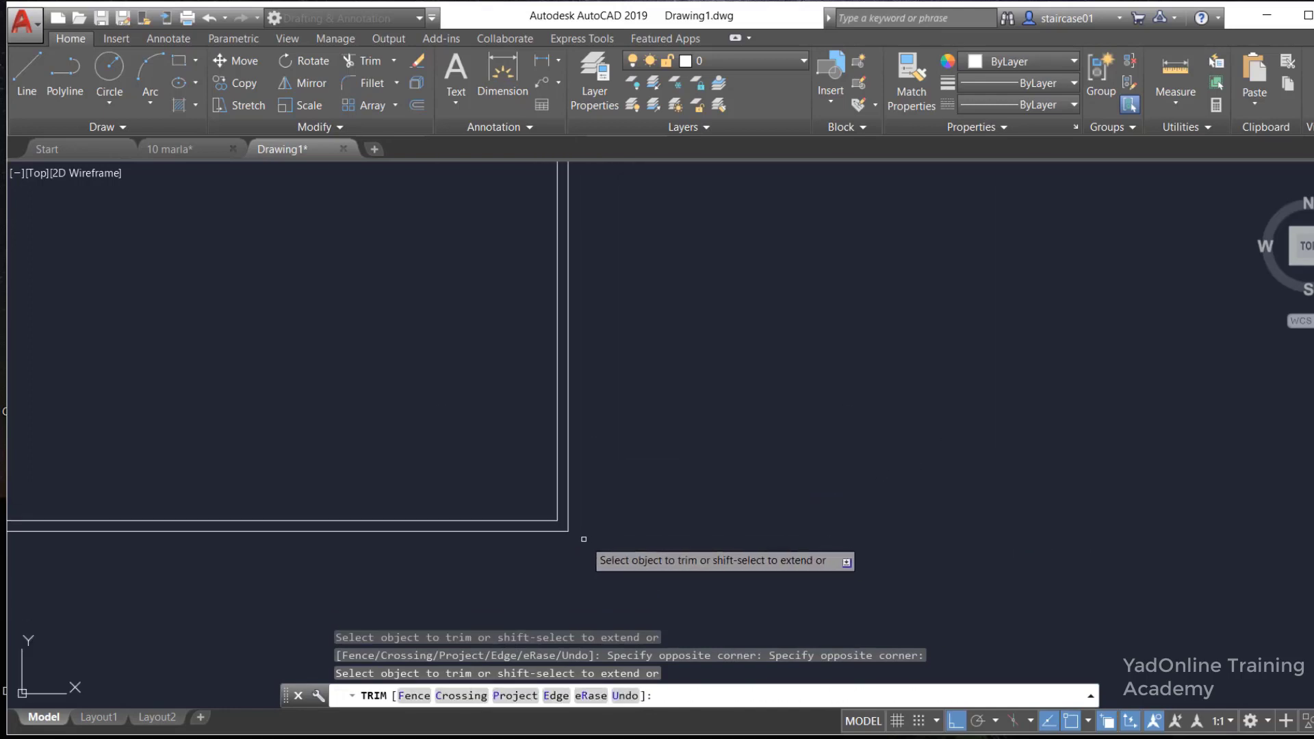
scroll(588, 493, down, 3)
scroll(646, 470, up, 4)
scroll(704, 507, up, 5)
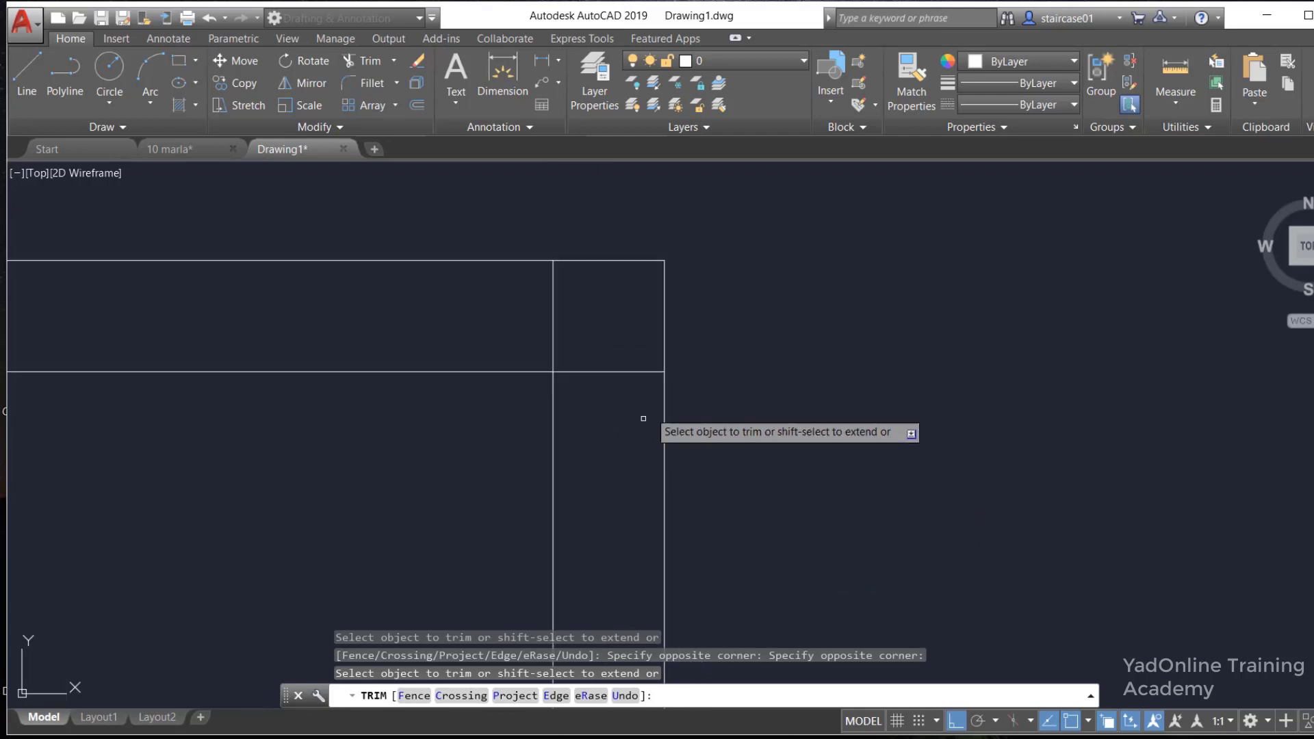
click(631, 338)
click(610, 411)
scroll(302, 360, down, 4)
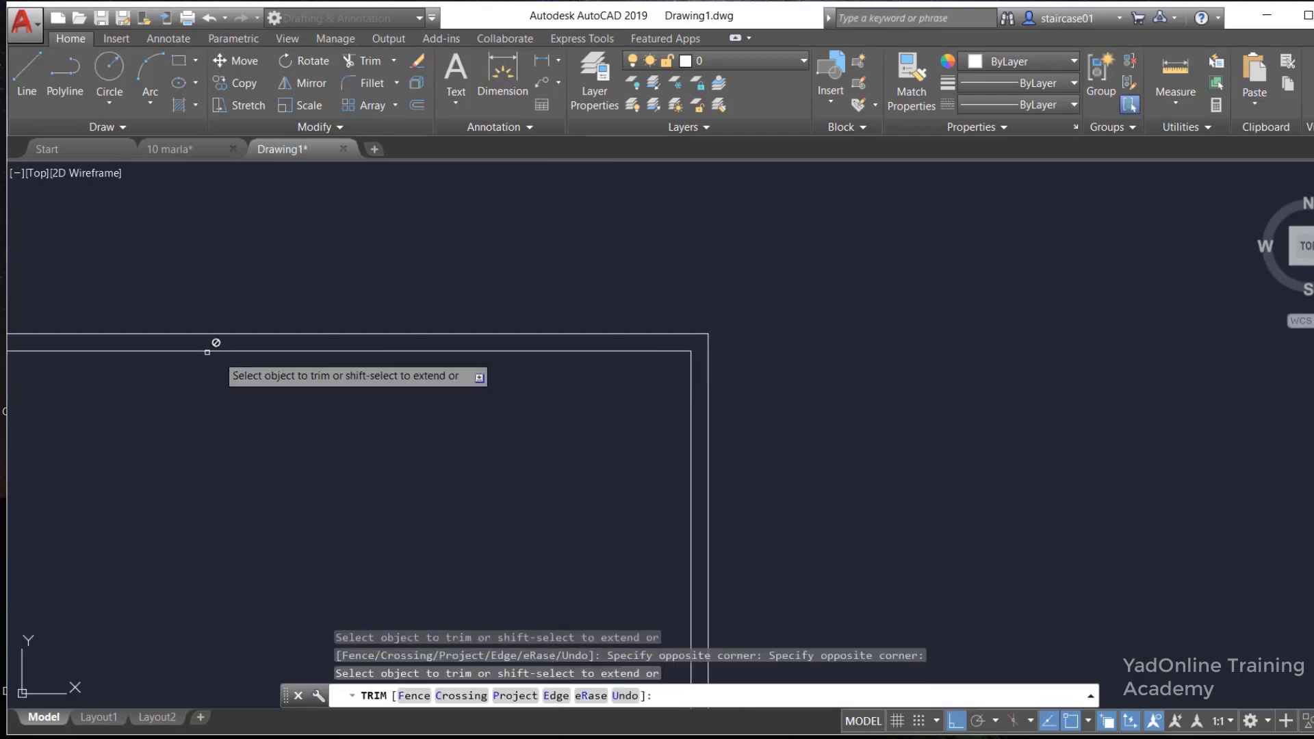
scroll(42, 369, down, 2)
scroll(30, 373, up, 3)
scroll(33, 295, up, 3)
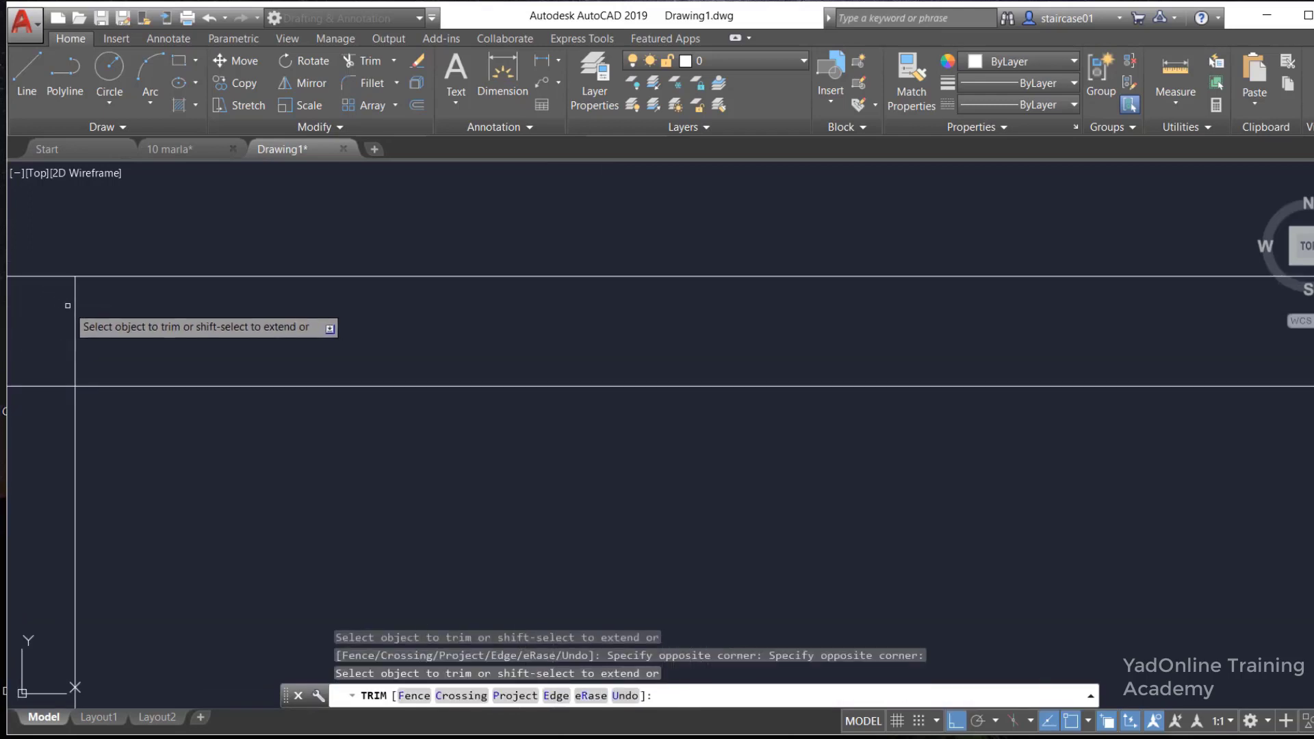
click(66, 310)
click(137, 411)
scroll(479, 424, down, 2)
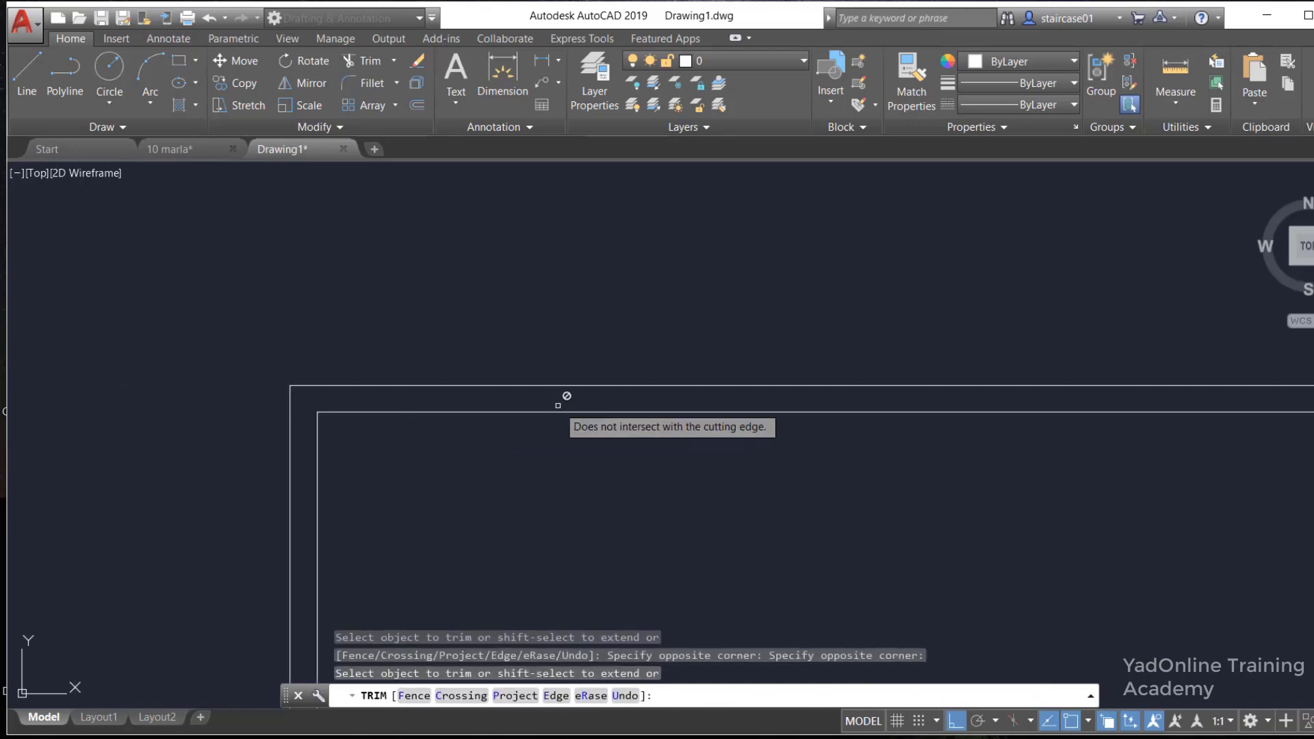
key(Escape)
scroll(409, 361, down, 2)
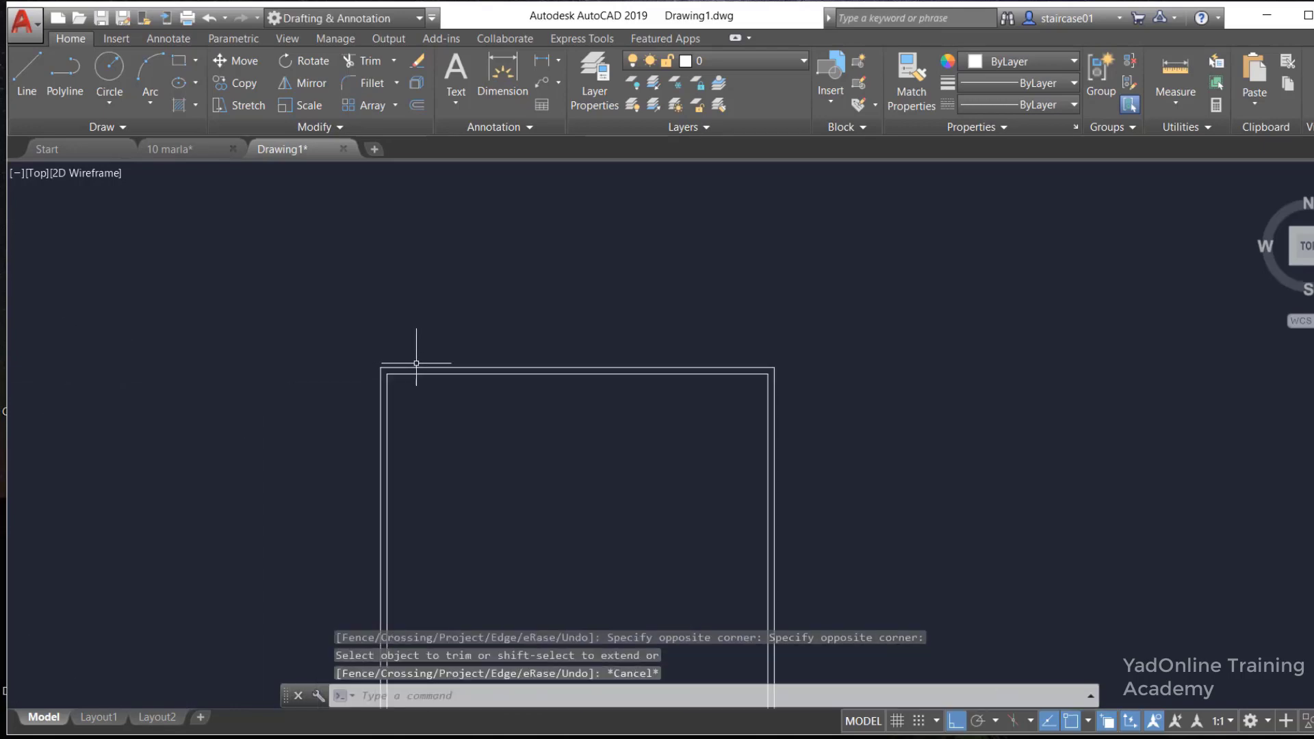
scroll(419, 365, down, 2)
scroll(485, 420, down, 3)
scroll(480, 422, up, 3)
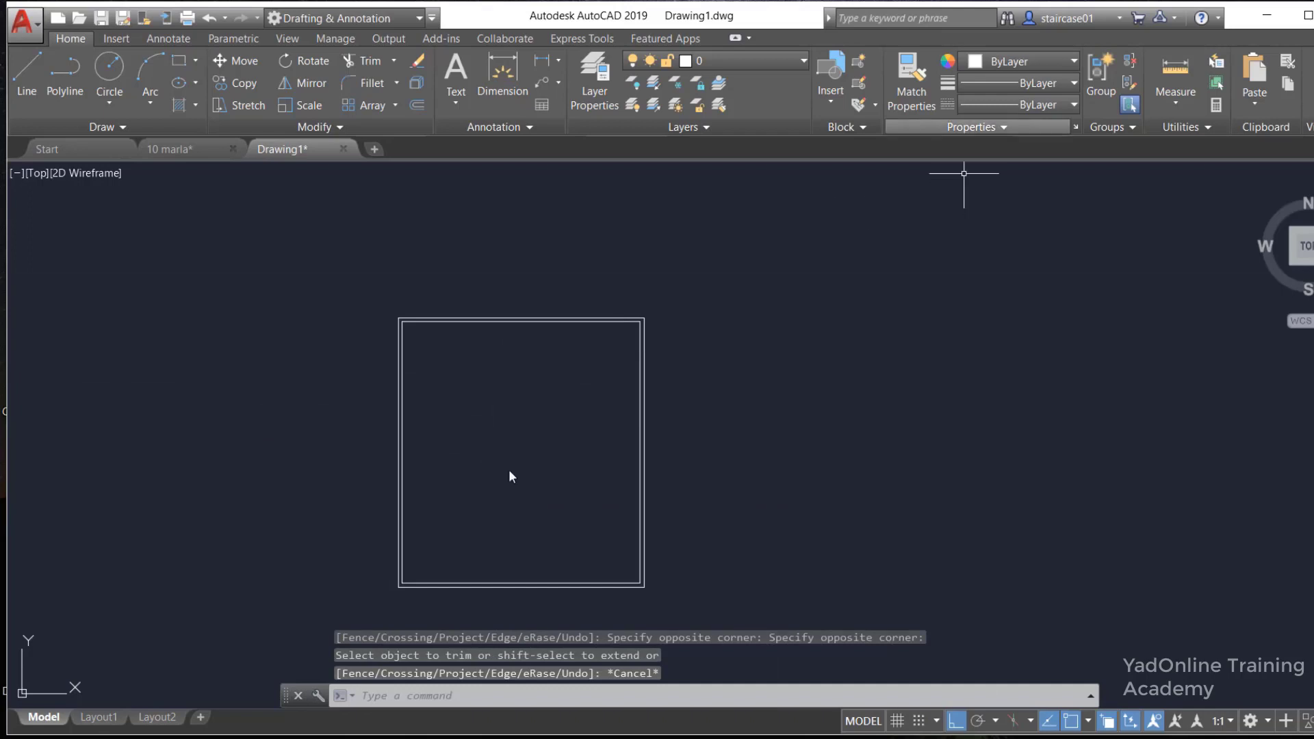
Add a WALLS layer set to colour 100 in the Layer Properties palette
click(595, 74)
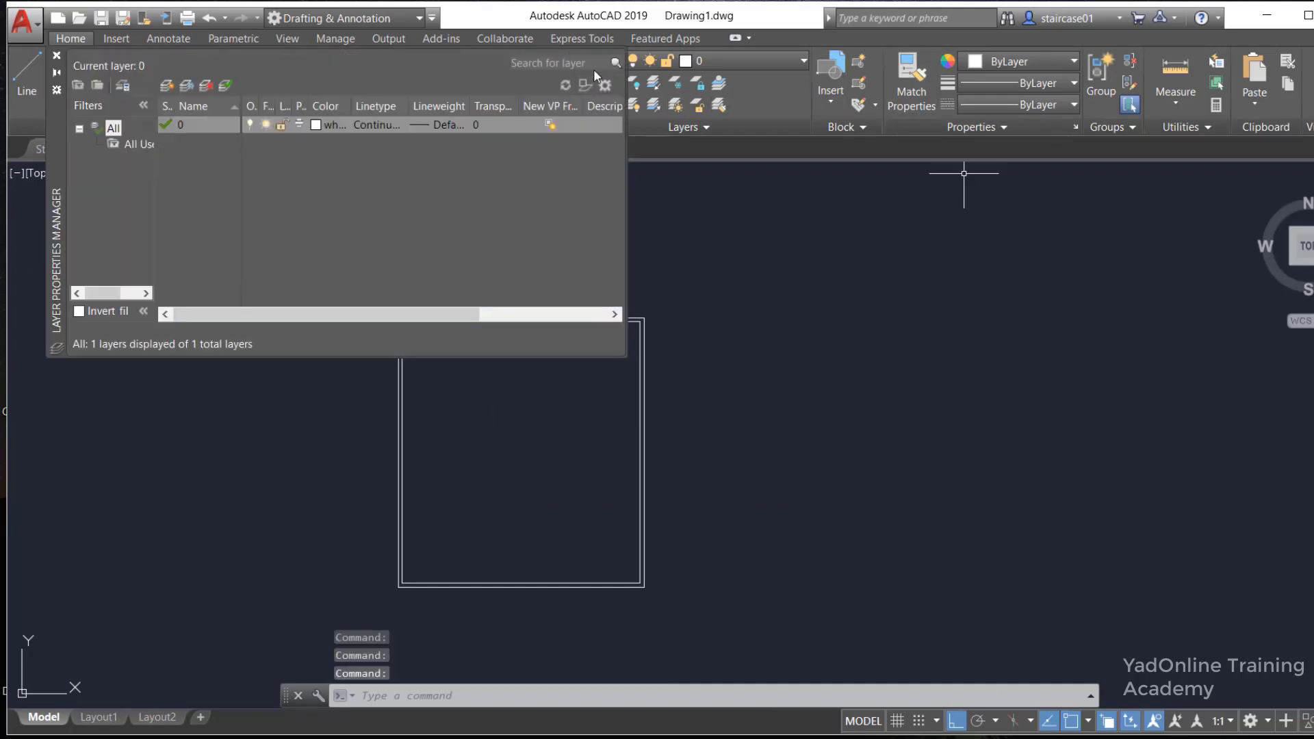
click(166, 86)
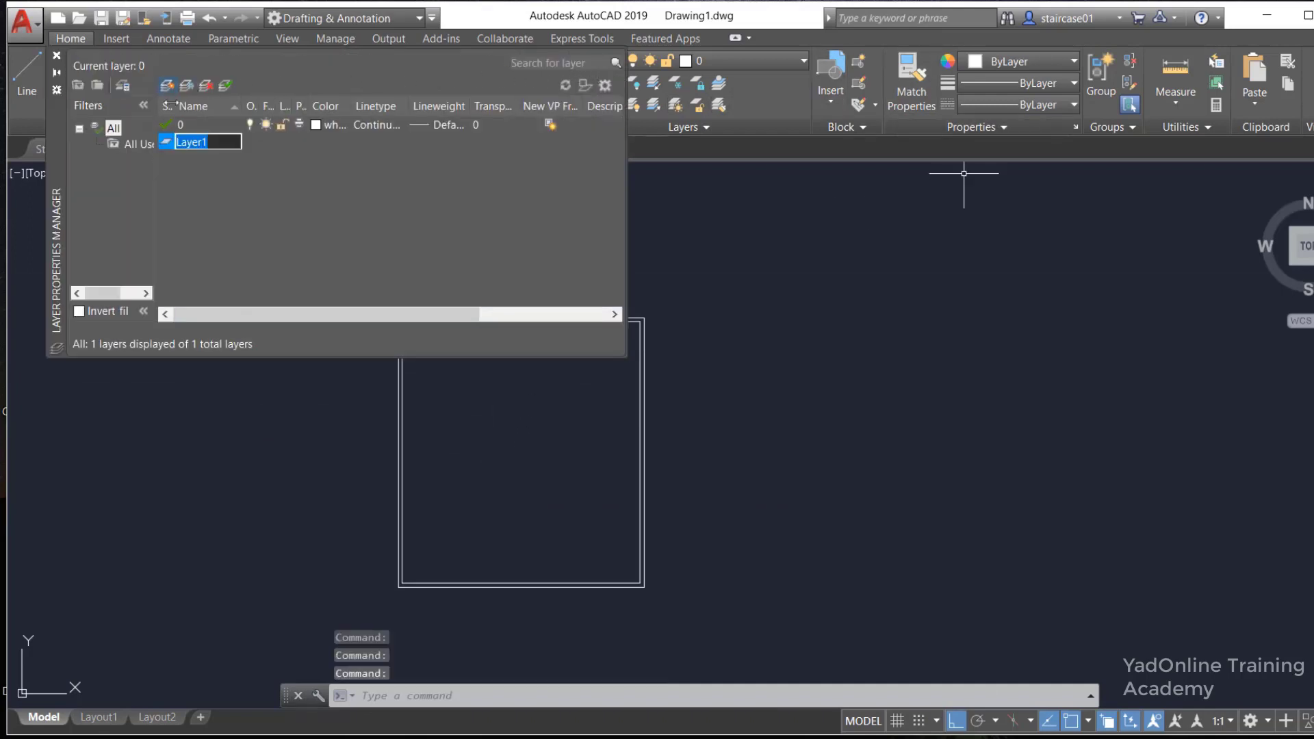
text(WAL)
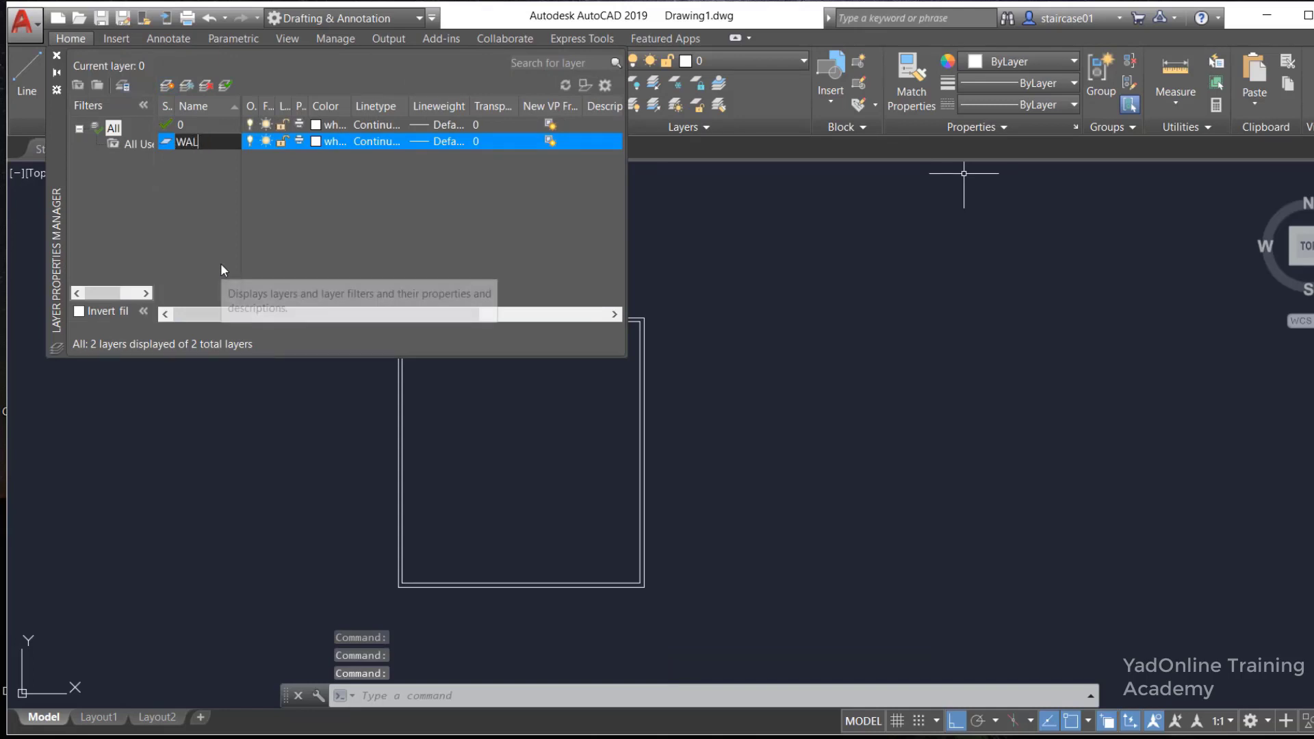
text(LS)
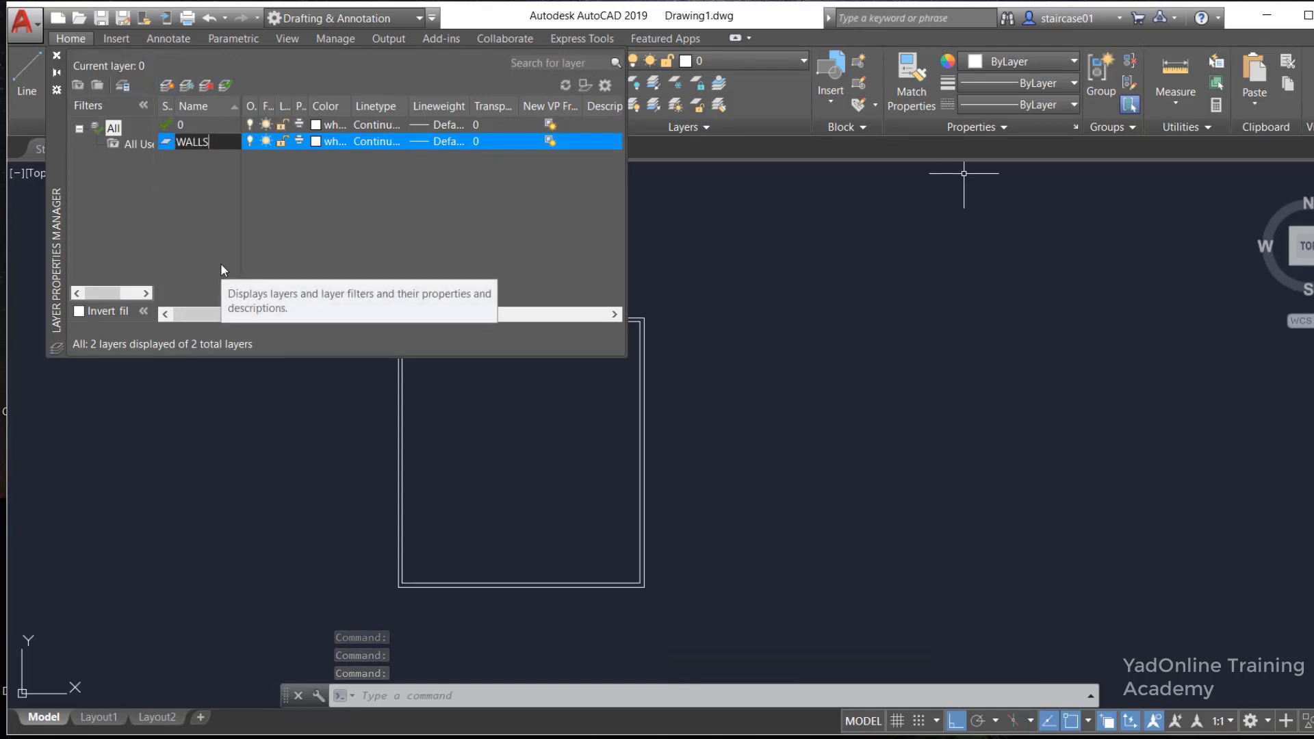
click(316, 142)
click(573, 414)
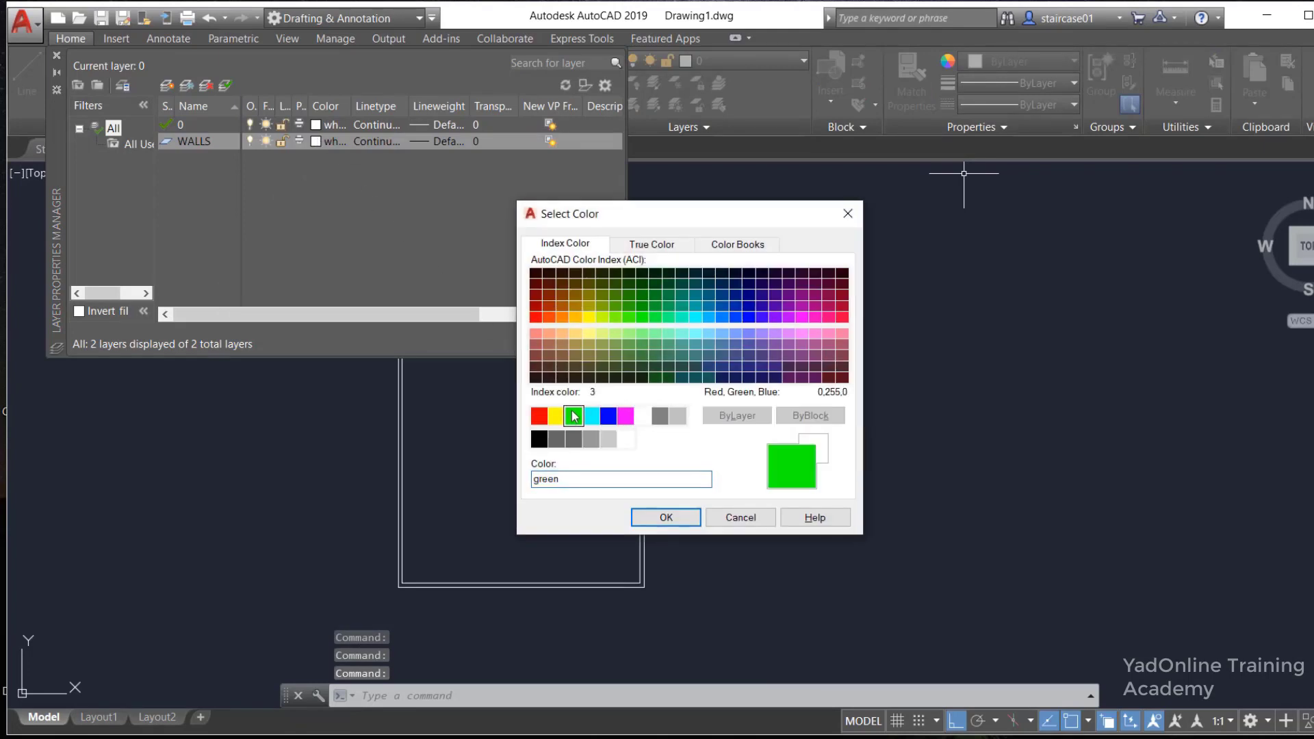
click(656, 317)
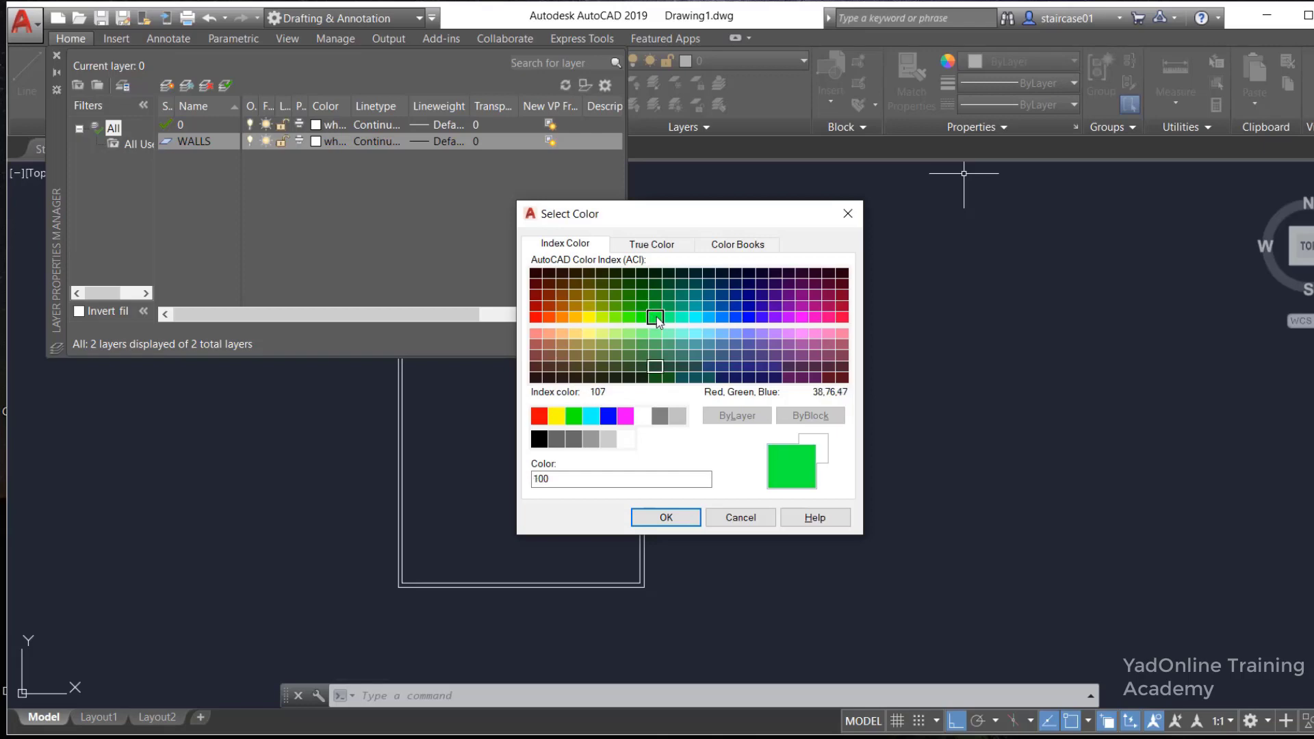
click(668, 521)
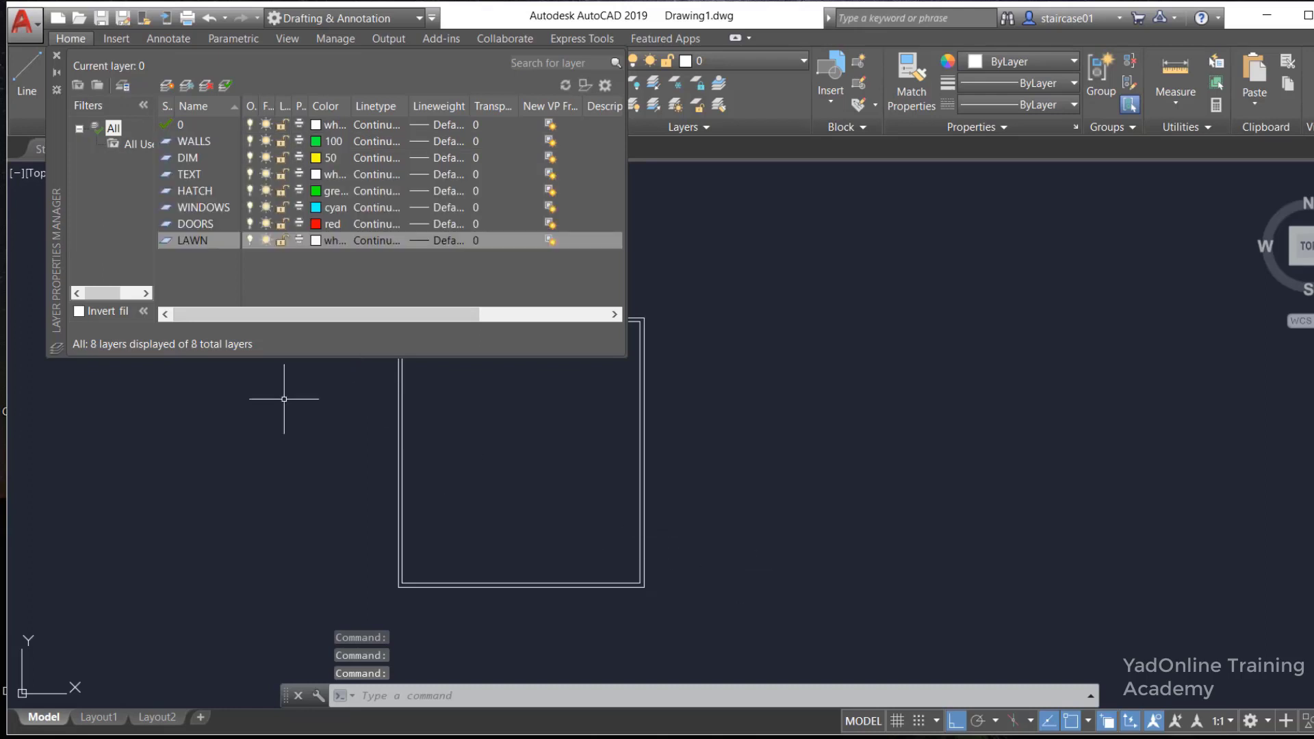
click(56, 55)
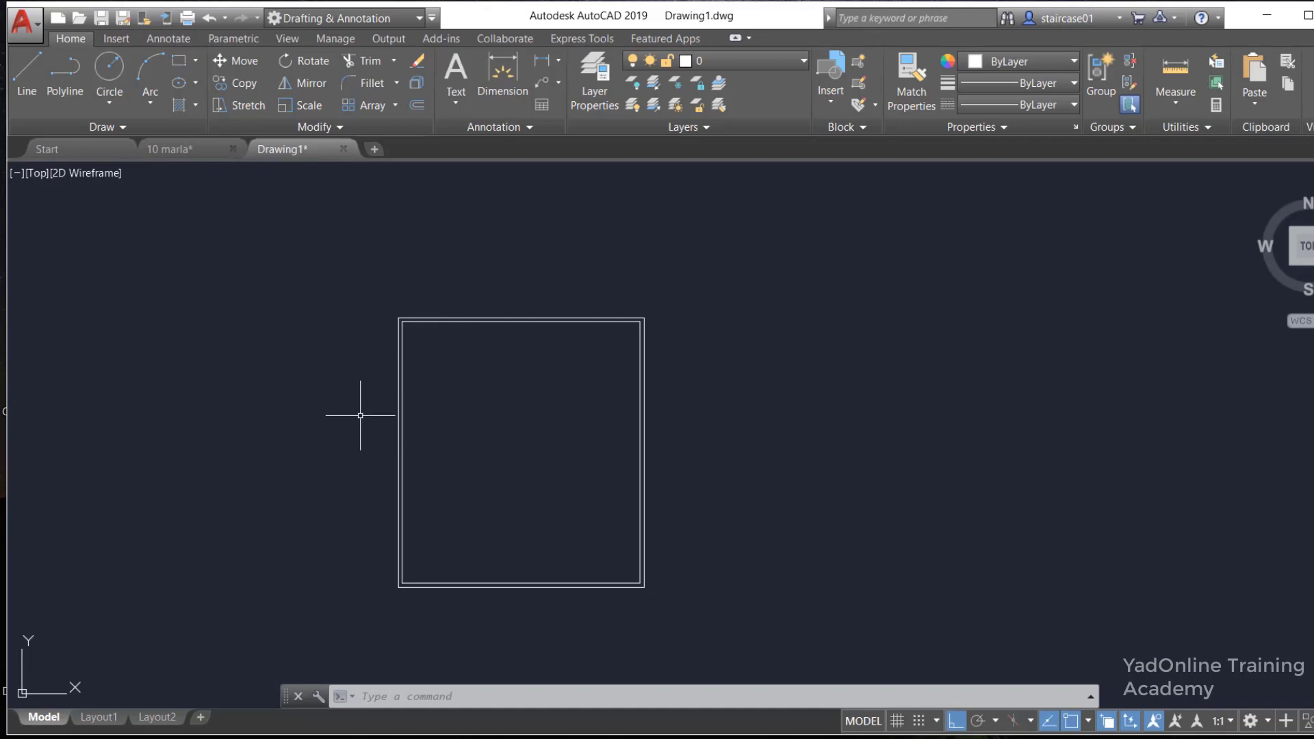
Offset the inner left wall line 6'9" to the right
key(Escape)
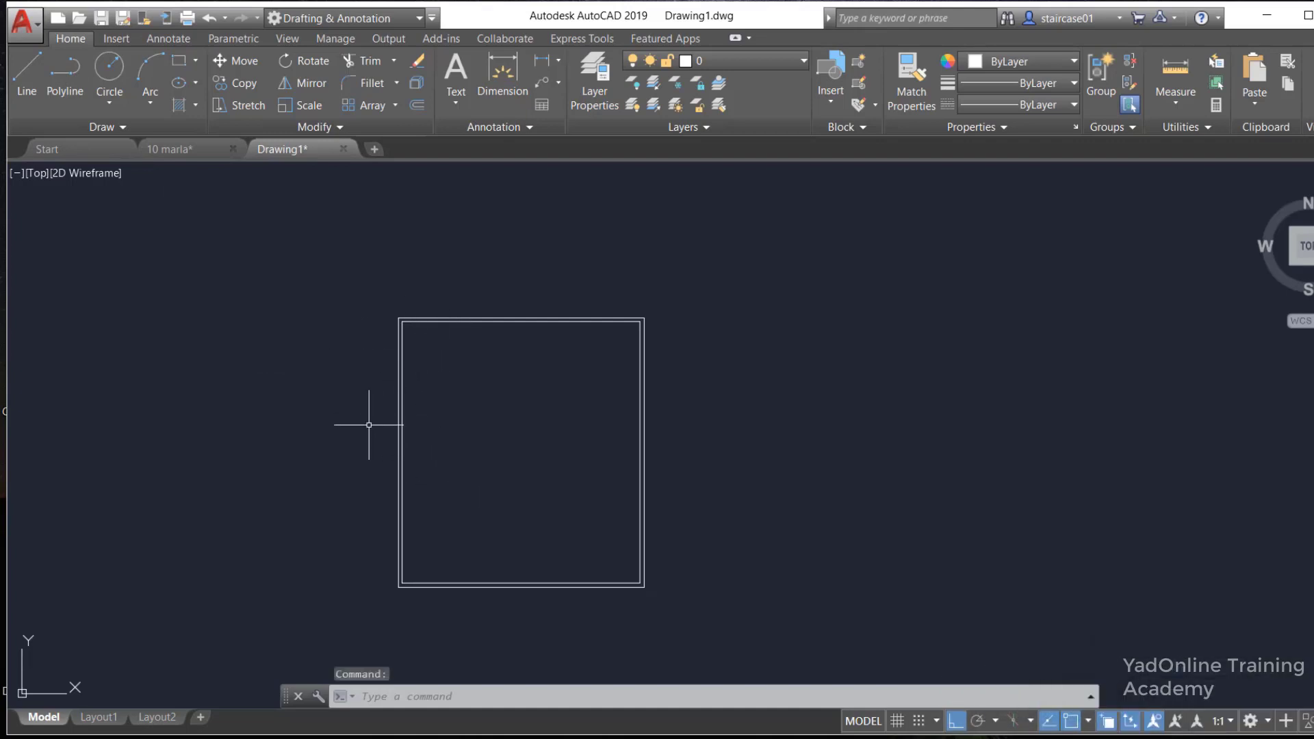
text(O)
key(Return)
text(6'9")
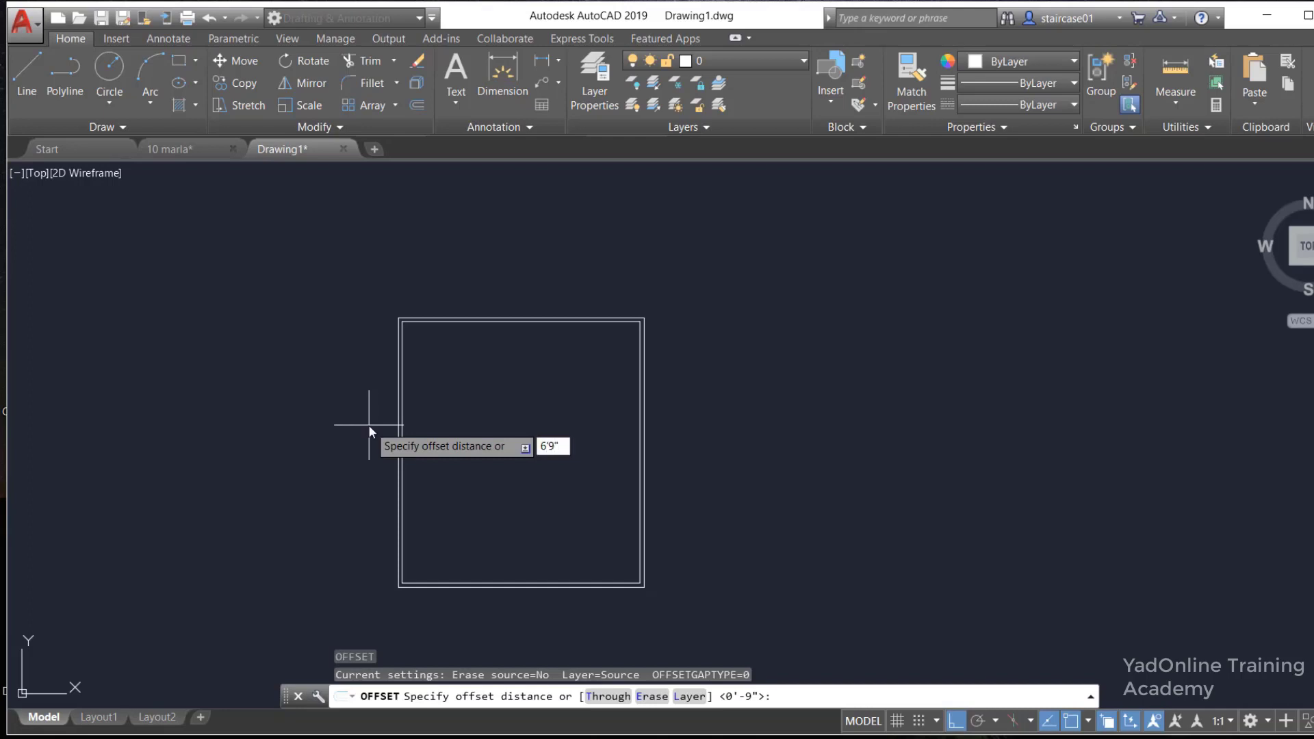
key(Return)
scroll(404, 374, up, 4)
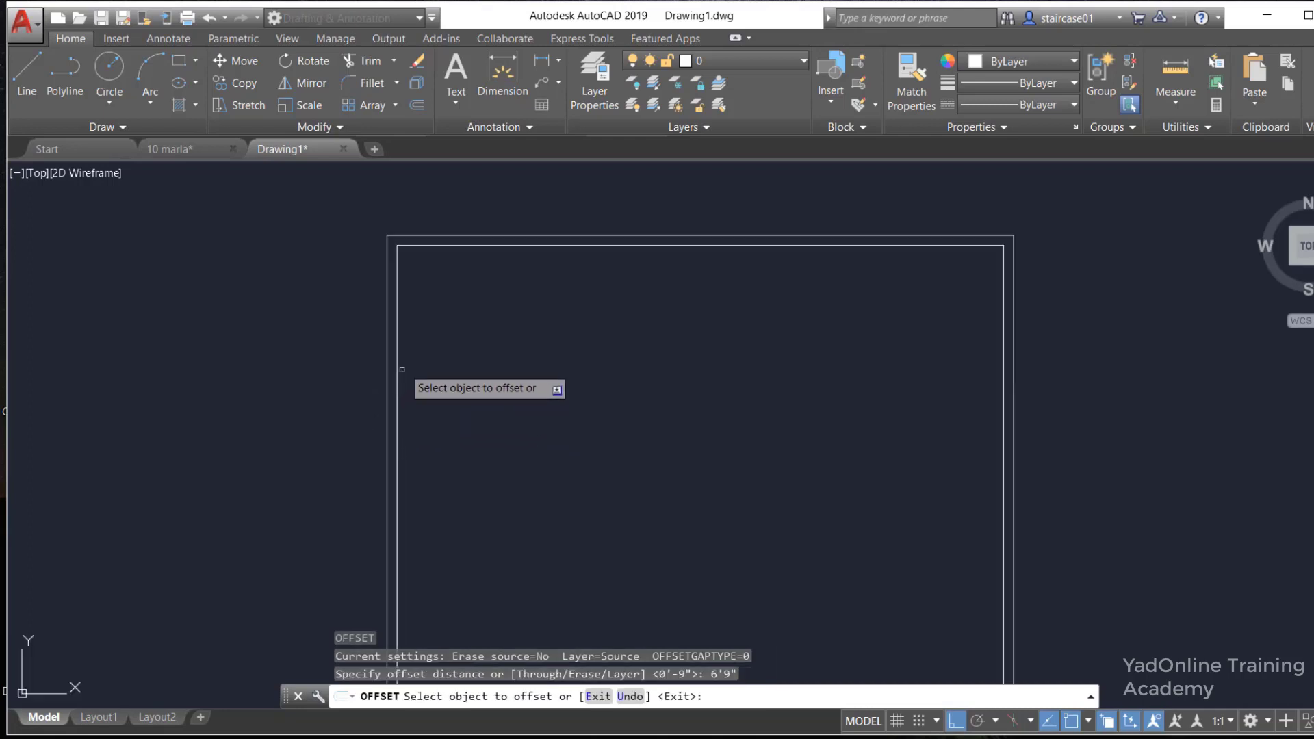
click(398, 296)
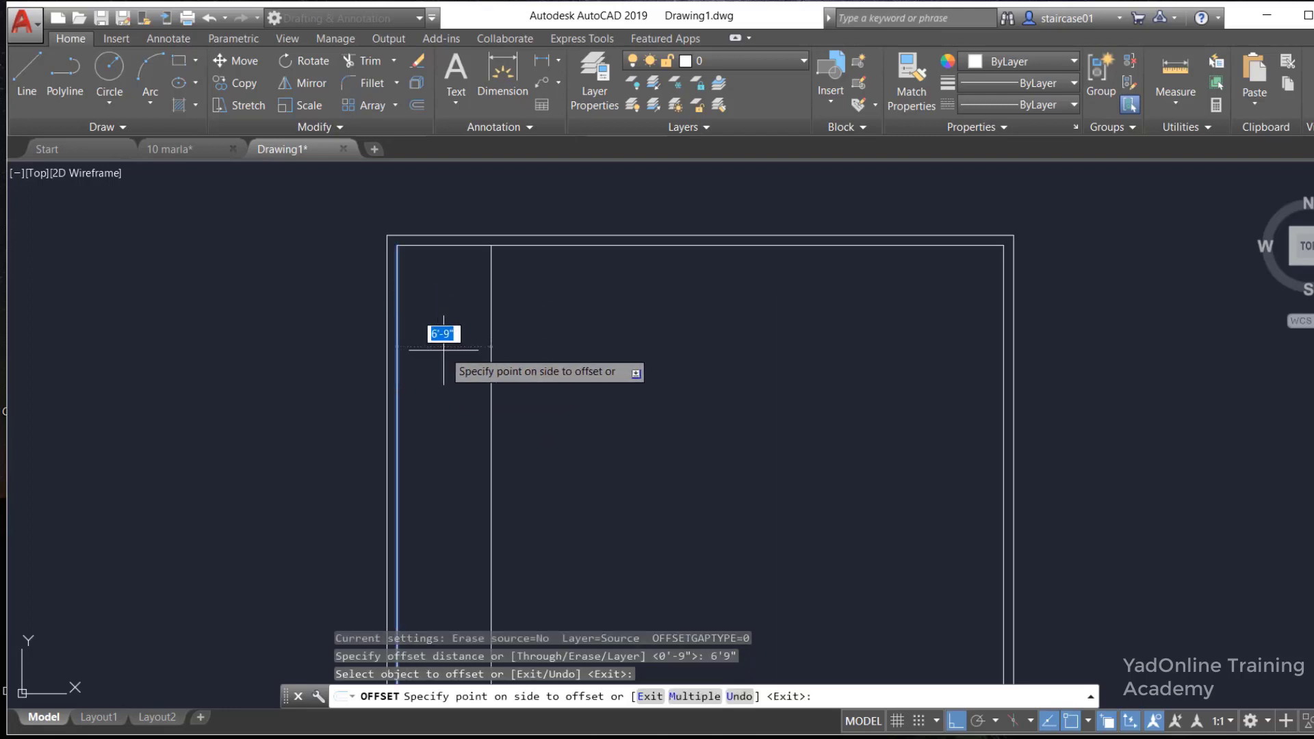
key(Return)
key(Return)
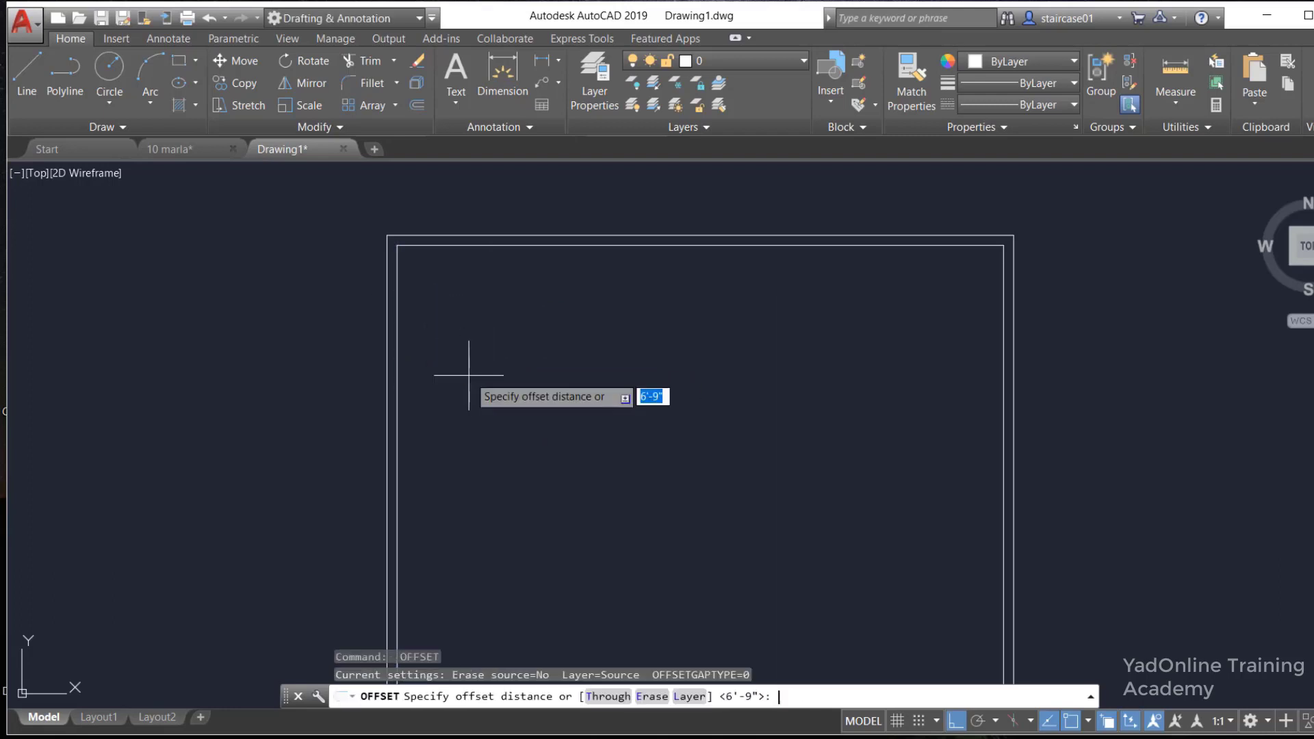
key(Return)
click(397, 329)
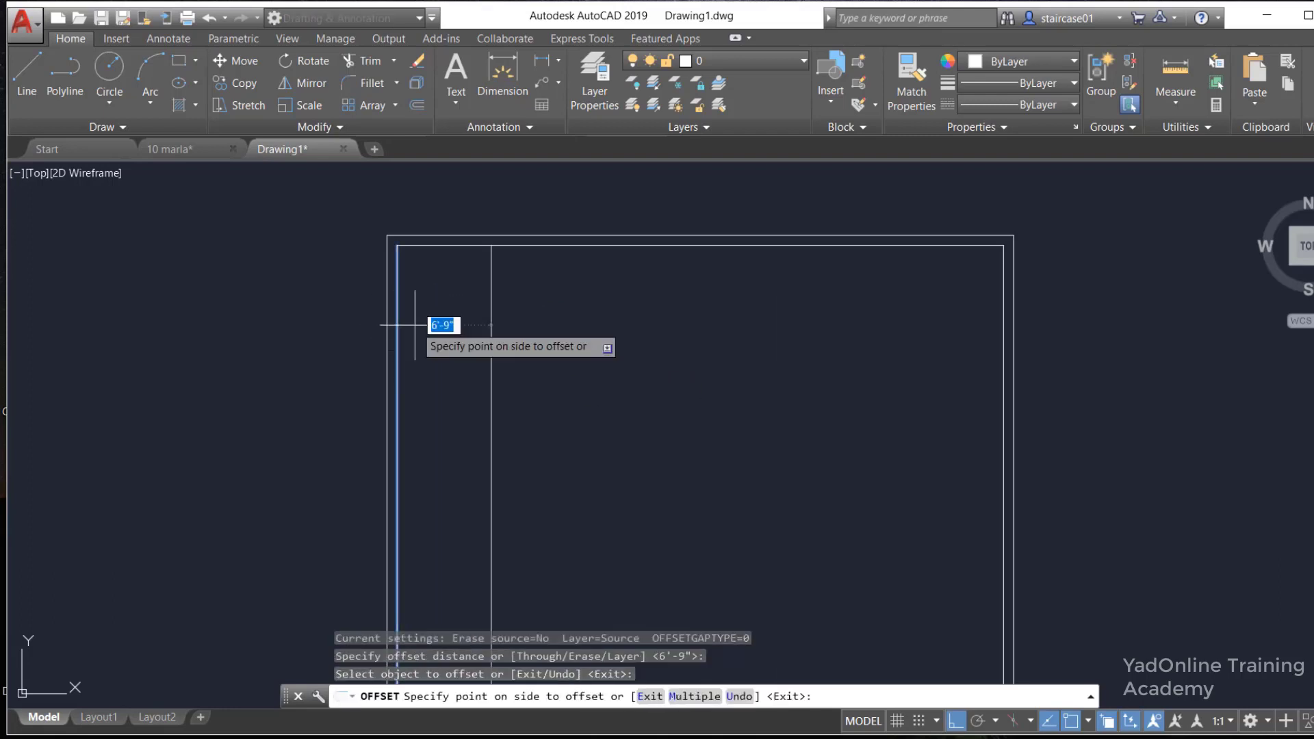
click(493, 363)
Offset the inner top wall line 7' downward
key(Return)
key(Return)
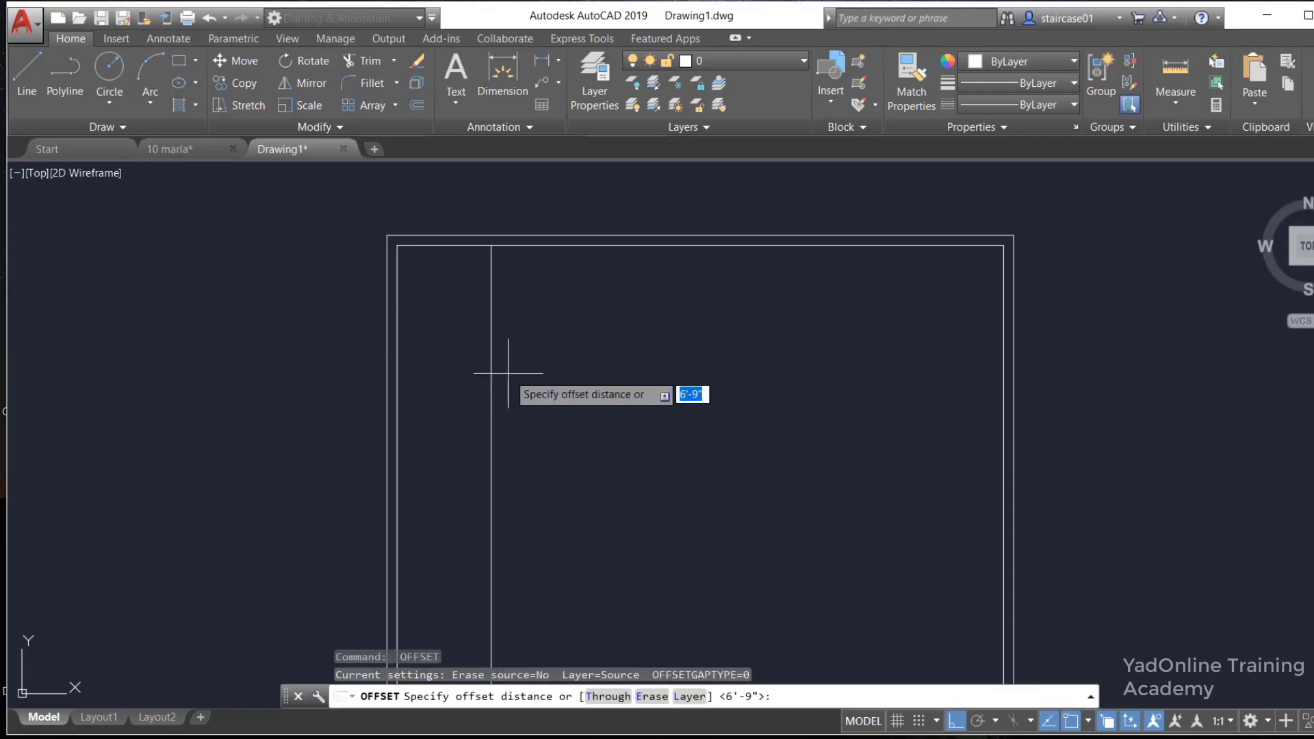
text(')
key(Return)
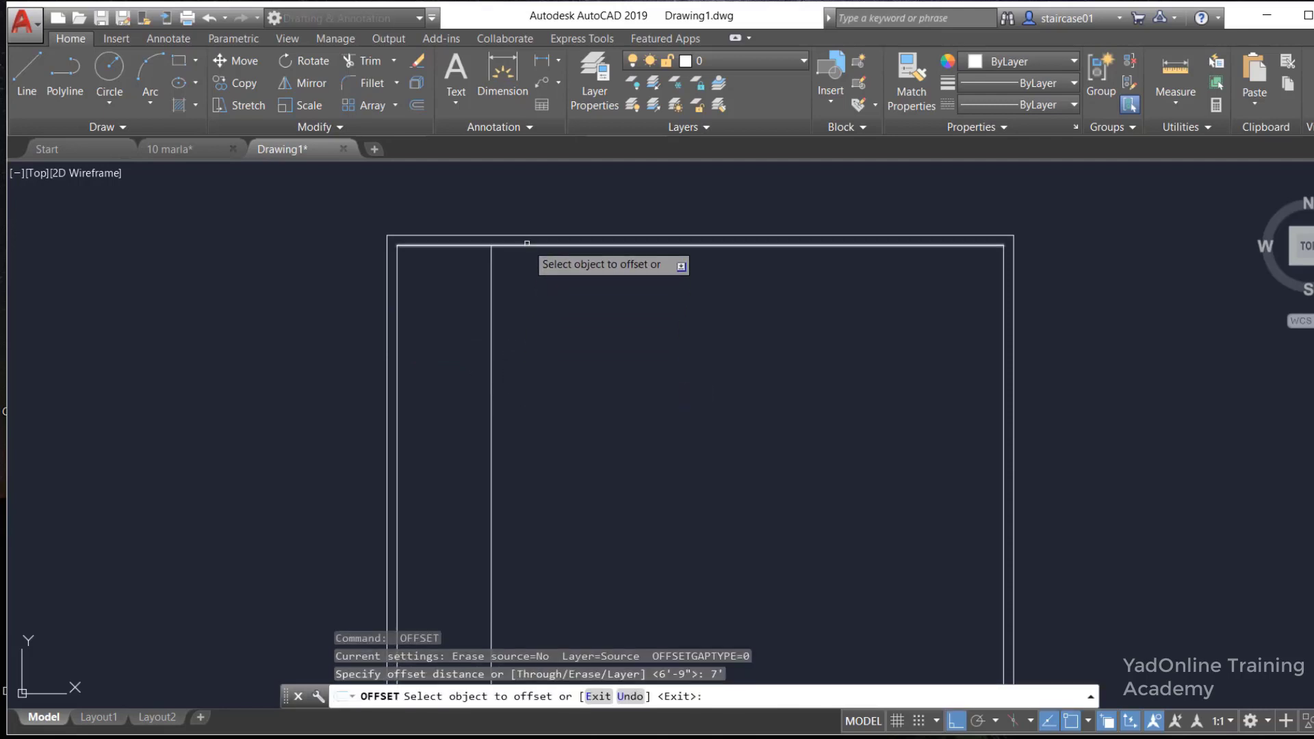
click(534, 245)
click(534, 288)
Offset both new partition lines 9" to give the walls thickness
key(Return)
key(Return)
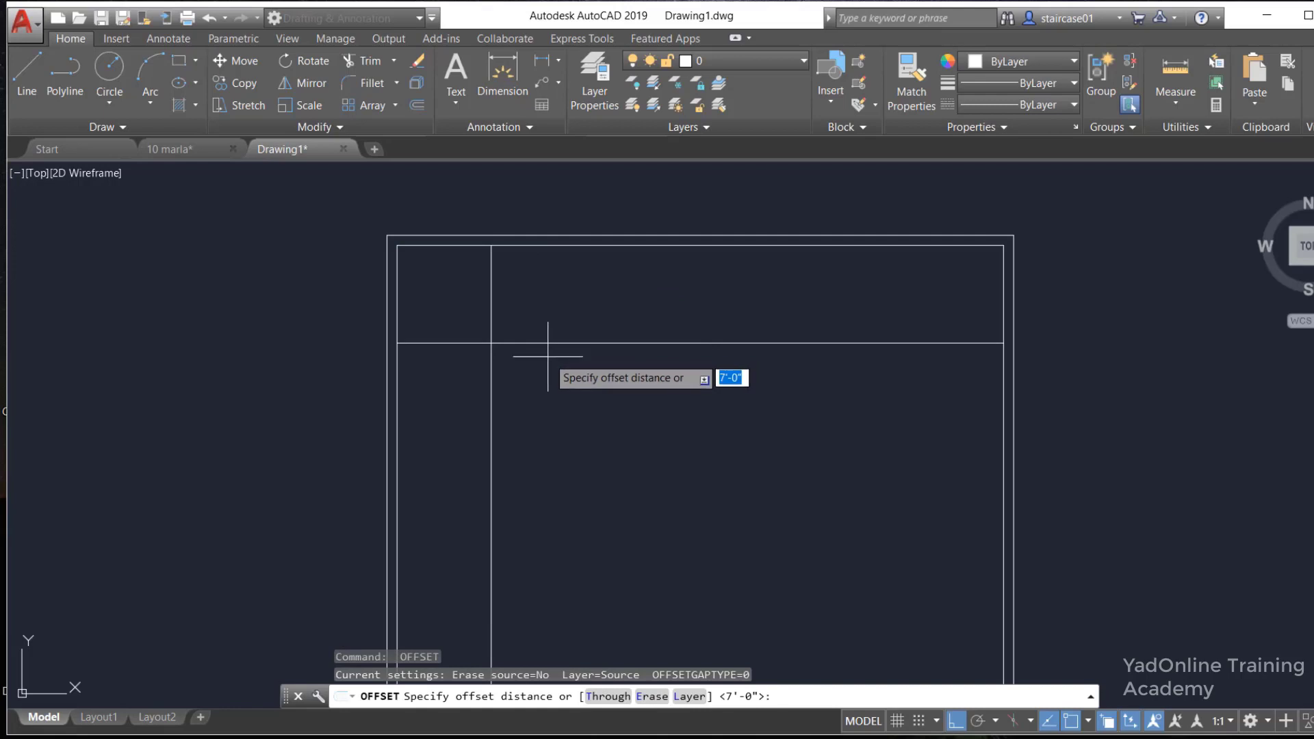
text(9)
key(Return)
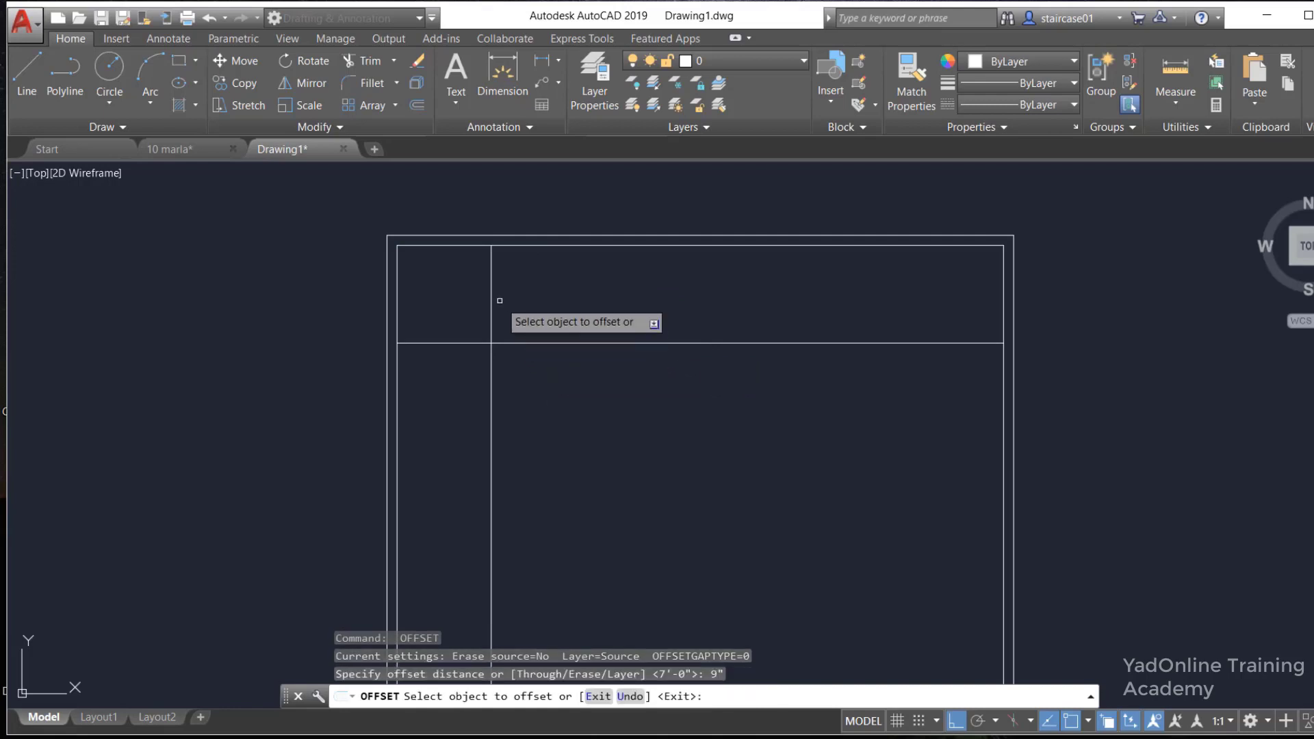
click(491, 301)
click(542, 295)
click(473, 343)
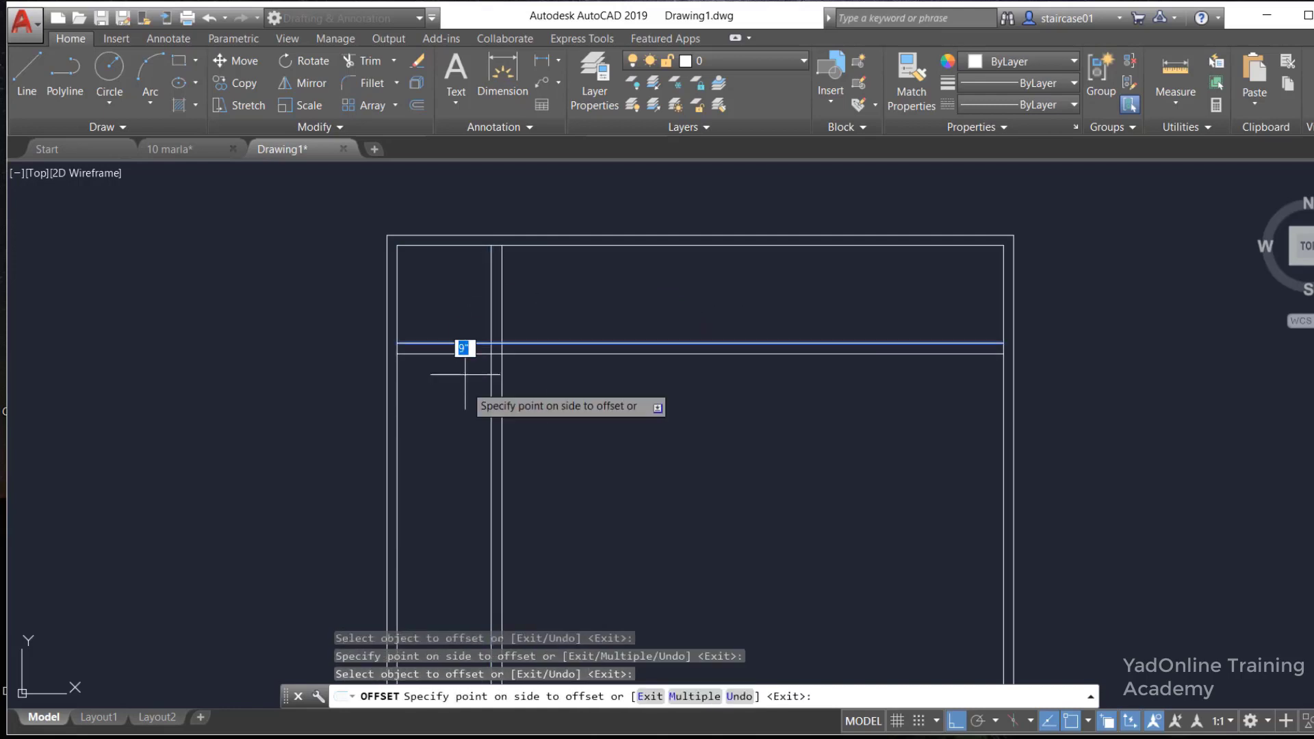
click(484, 413)
key(Escape)
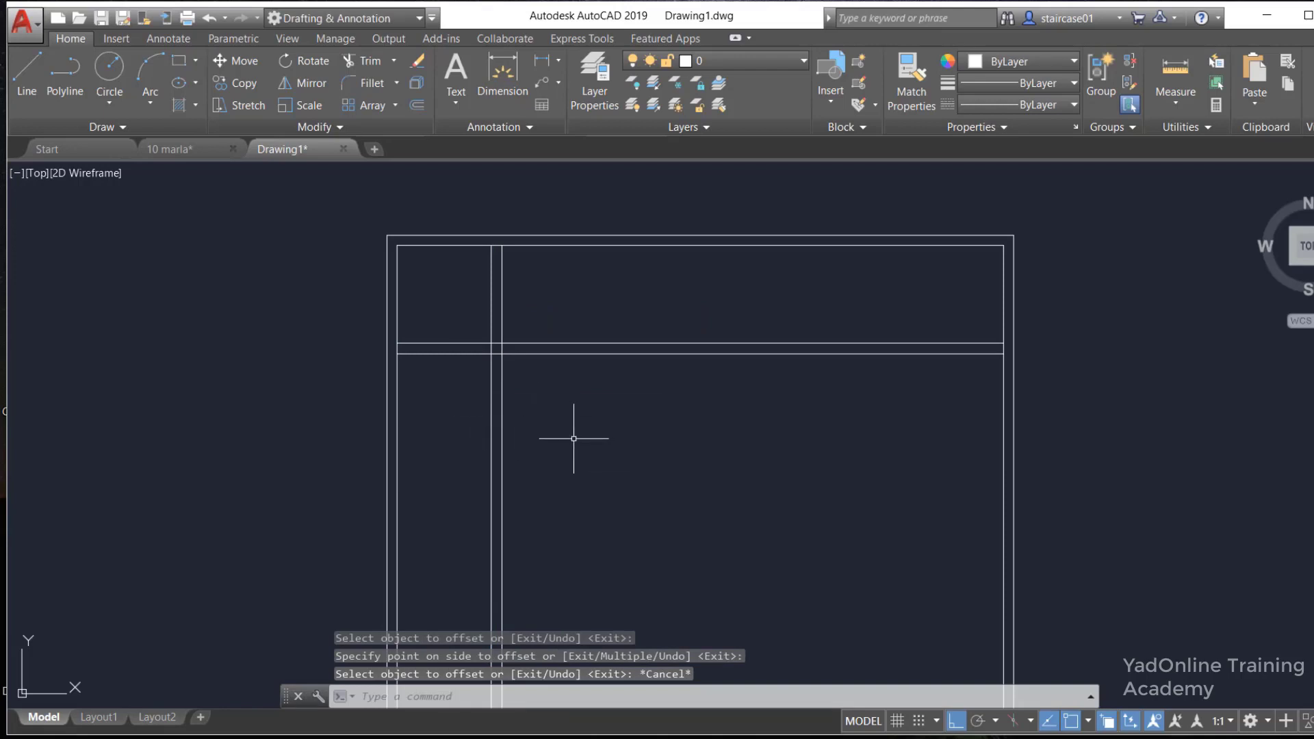
text(tr)
key(Return)
key(Return)
Trim the excess horizontal and vertical partition lines around the top-left corner room
drag(573, 300, 558, 406)
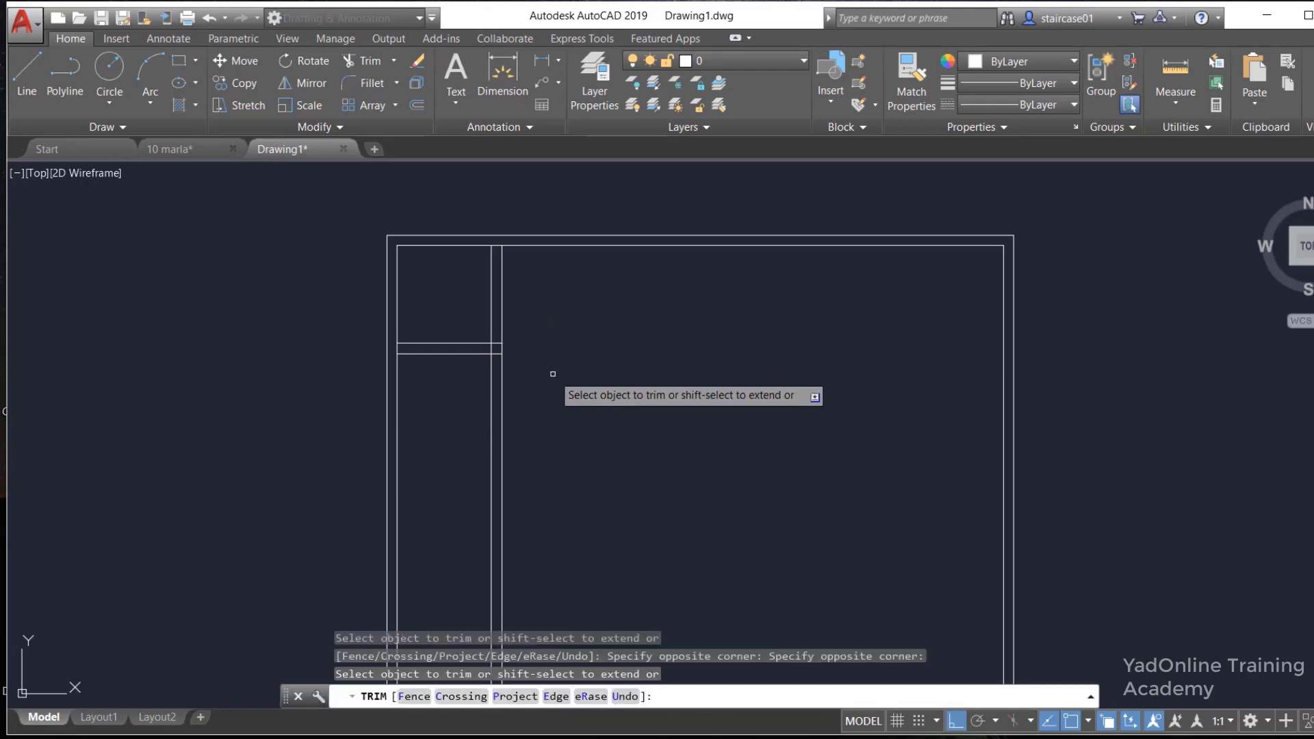
scroll(553, 374, up, 3)
scroll(479, 376, up, 3)
click(519, 316)
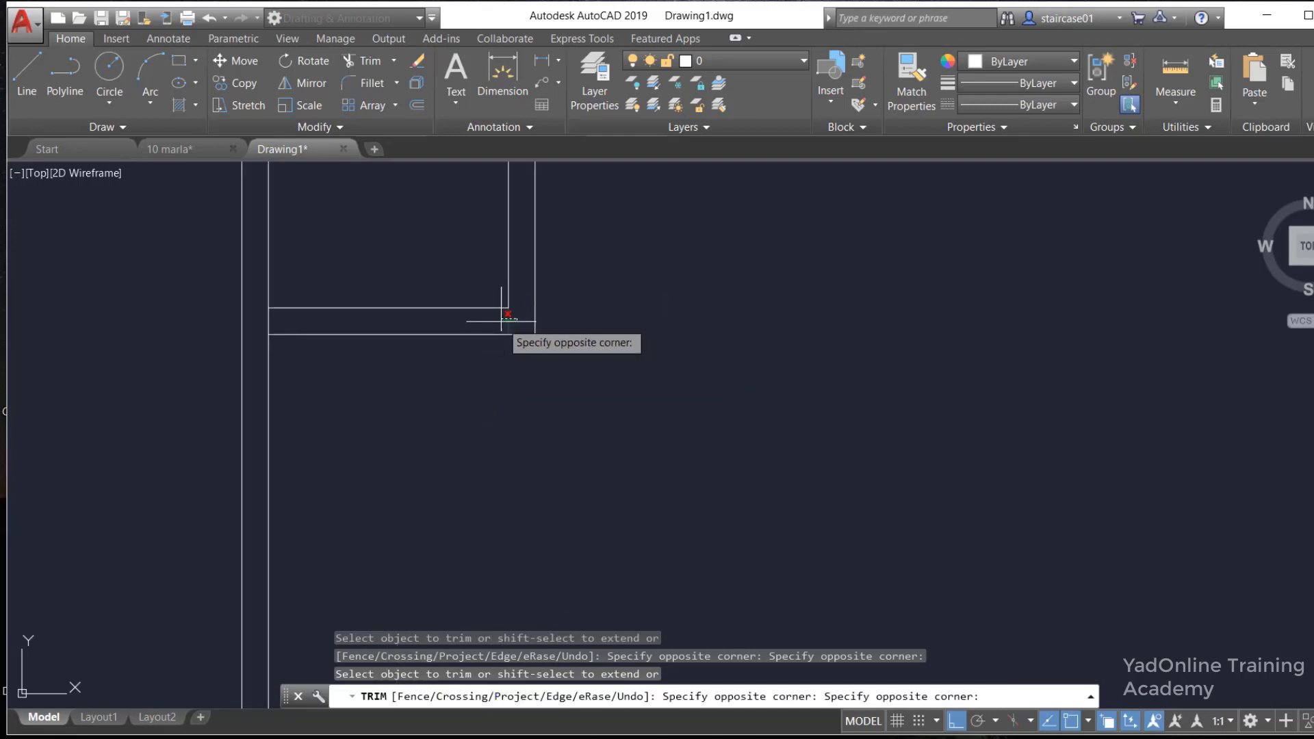
click(502, 321)
scroll(507, 335, down, 2)
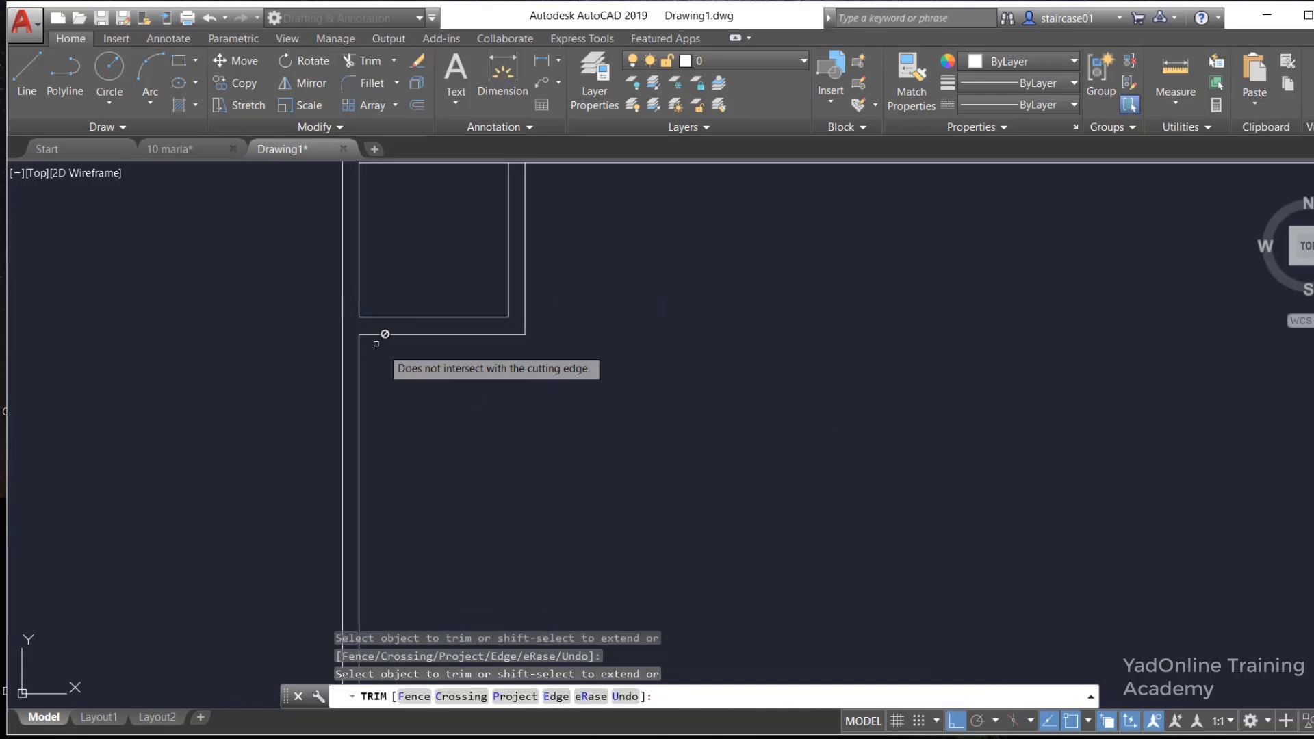
scroll(376, 344, down, 4)
scroll(432, 291, up, 4)
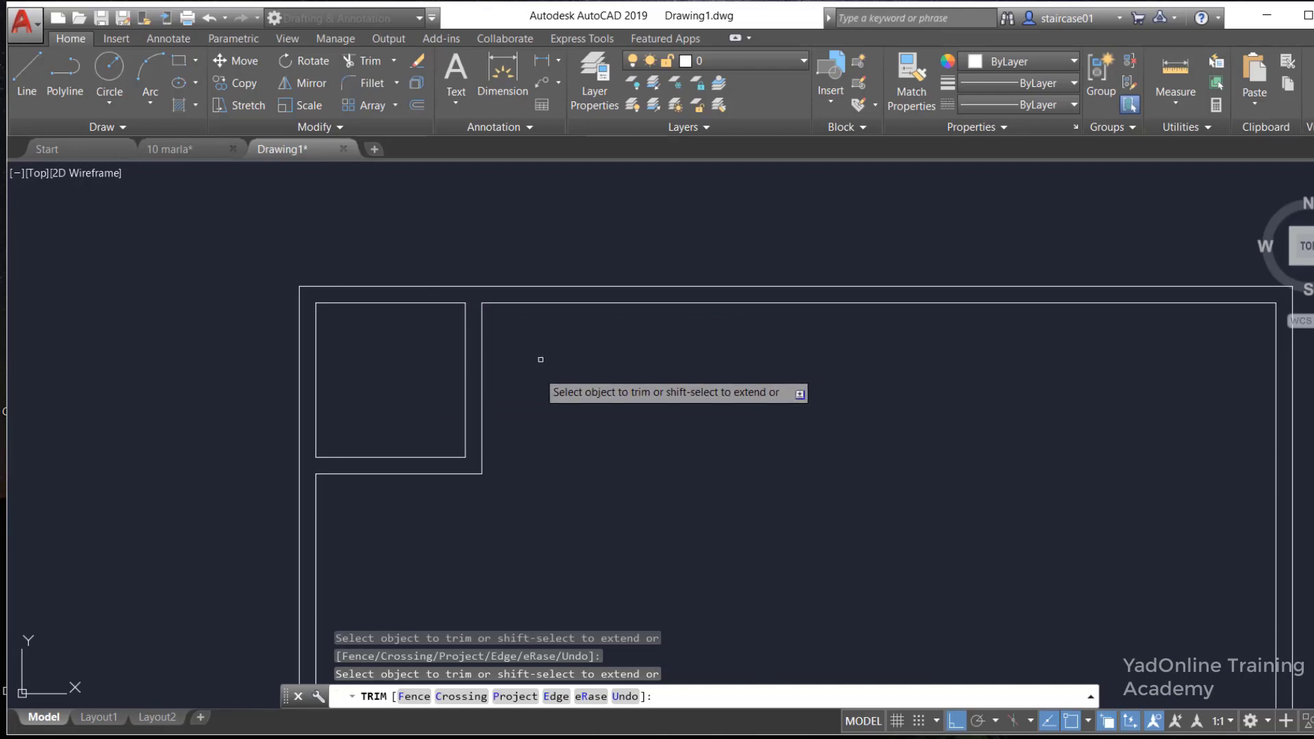
key(Escape)
Move every line of the plan onto the green WALLS layer
scroll(541, 343, down, 2)
scroll(596, 329, down, 4)
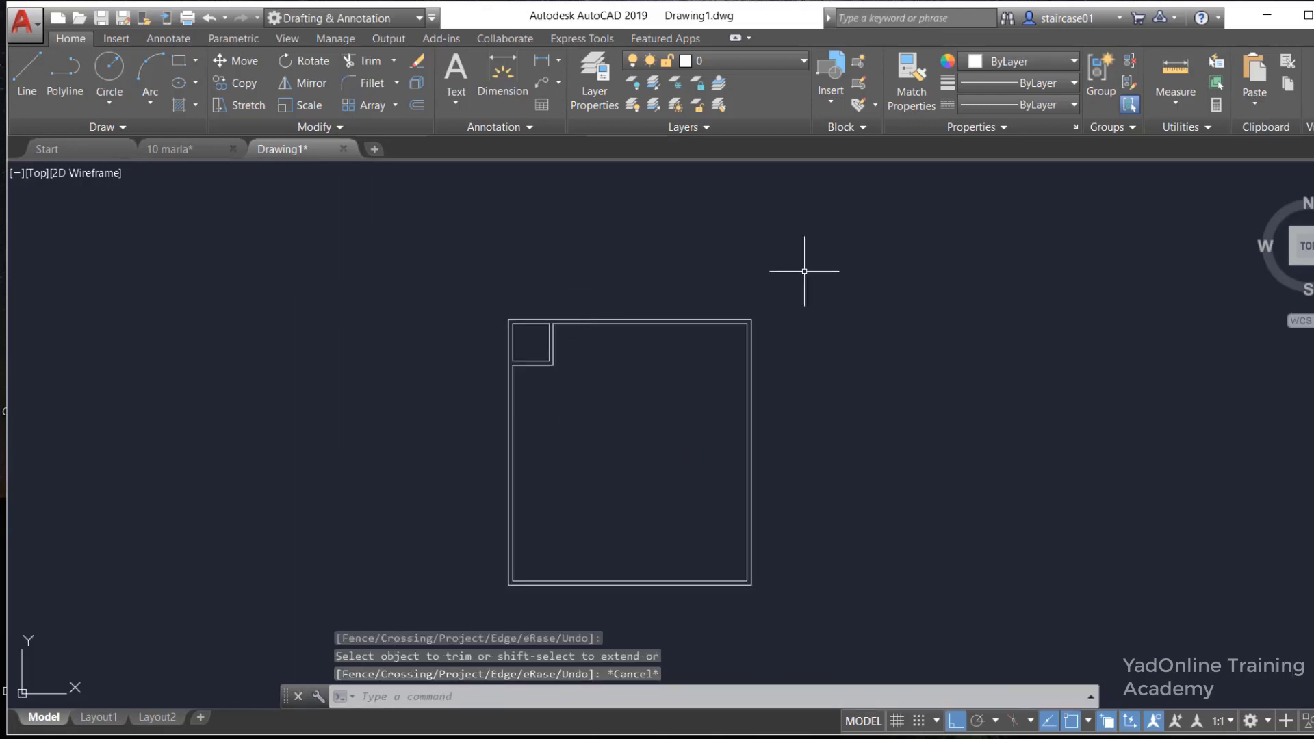
click(848, 246)
click(406, 654)
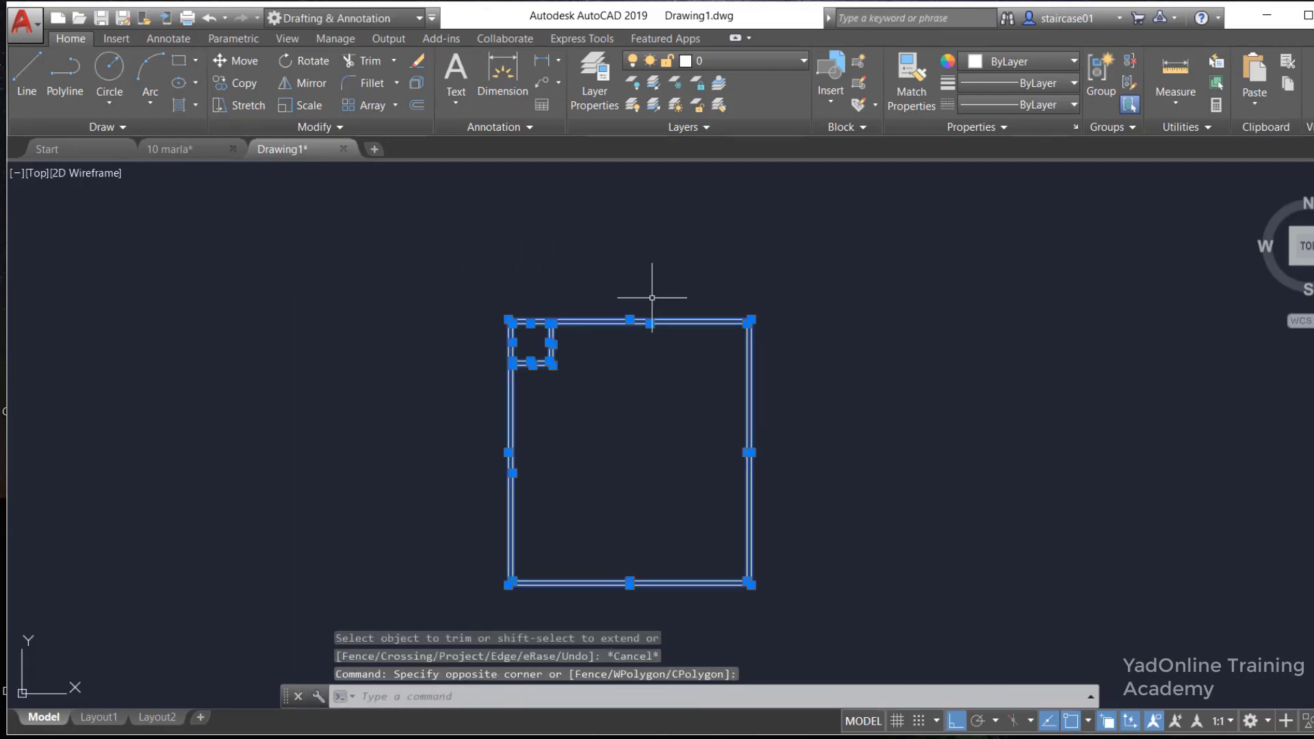
click(770, 60)
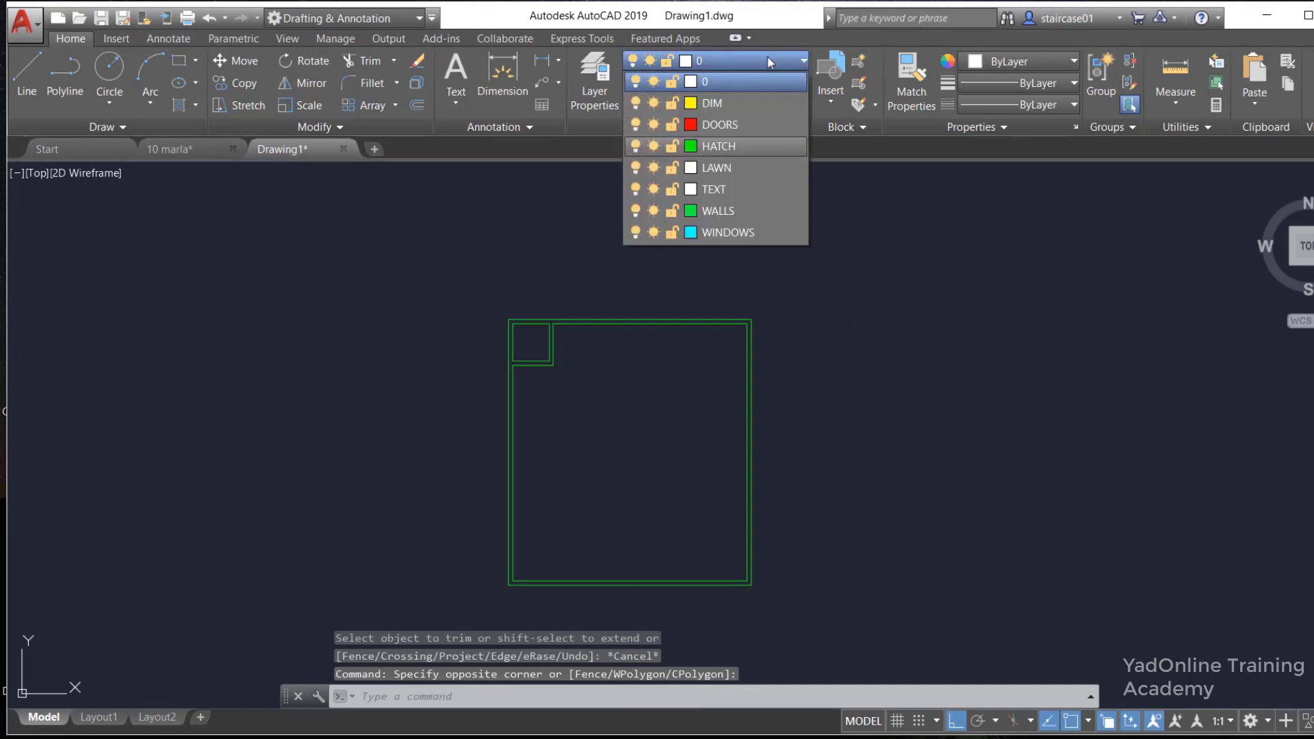
click(714, 211)
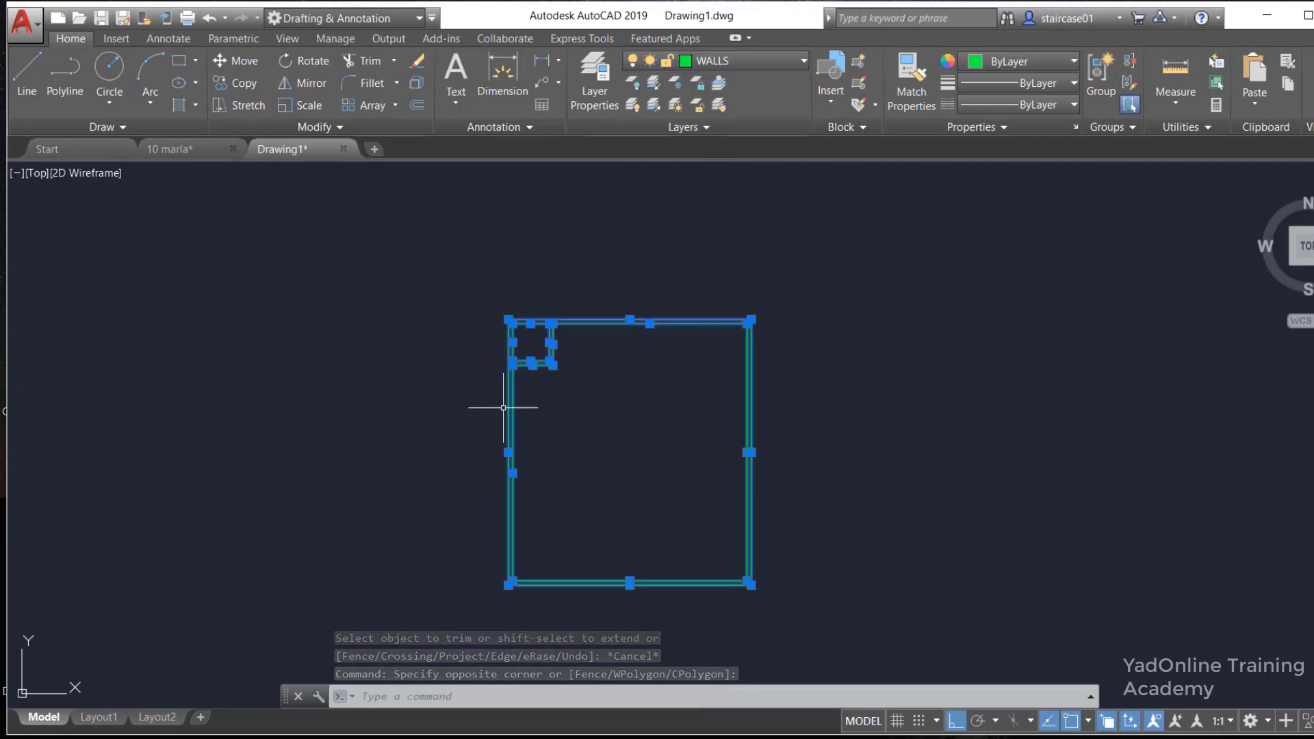
Offset the inner top wall line 13'4½" downward
key(Escape)
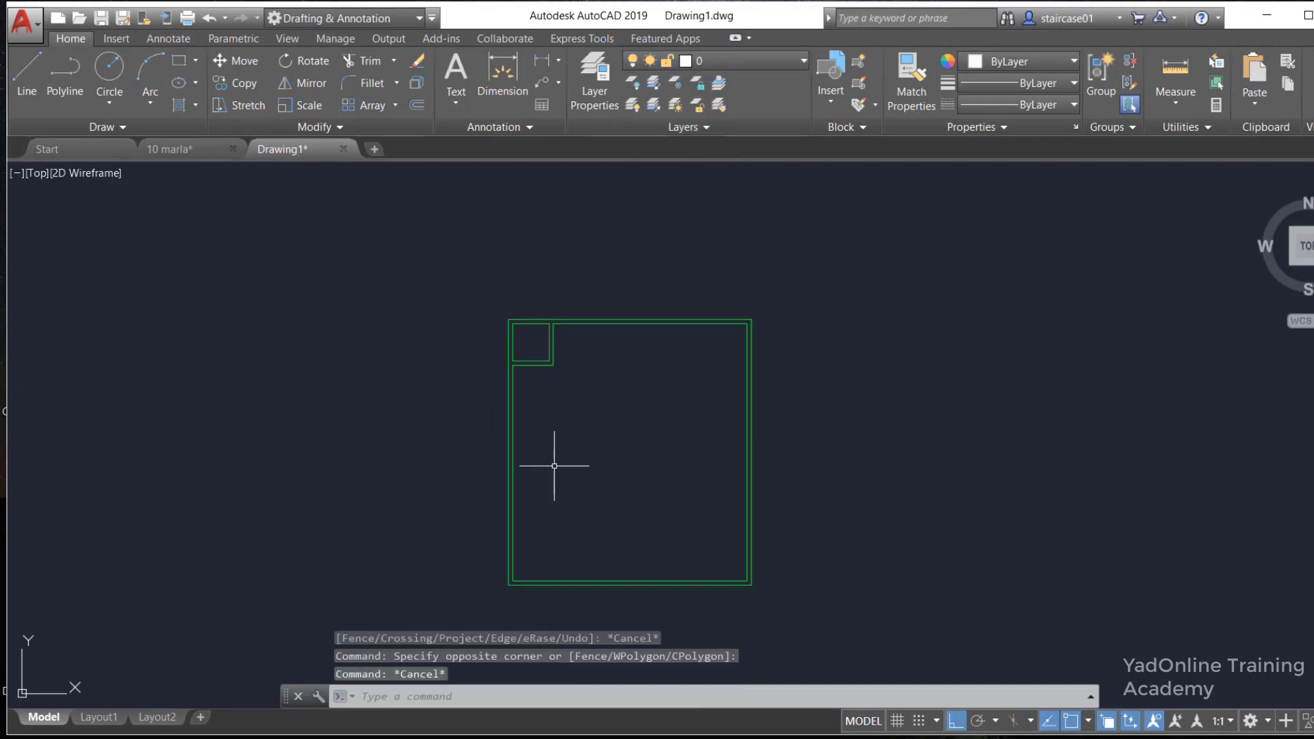
key(Escape)
key(Escape)
key(Return)
text(13'4.5")
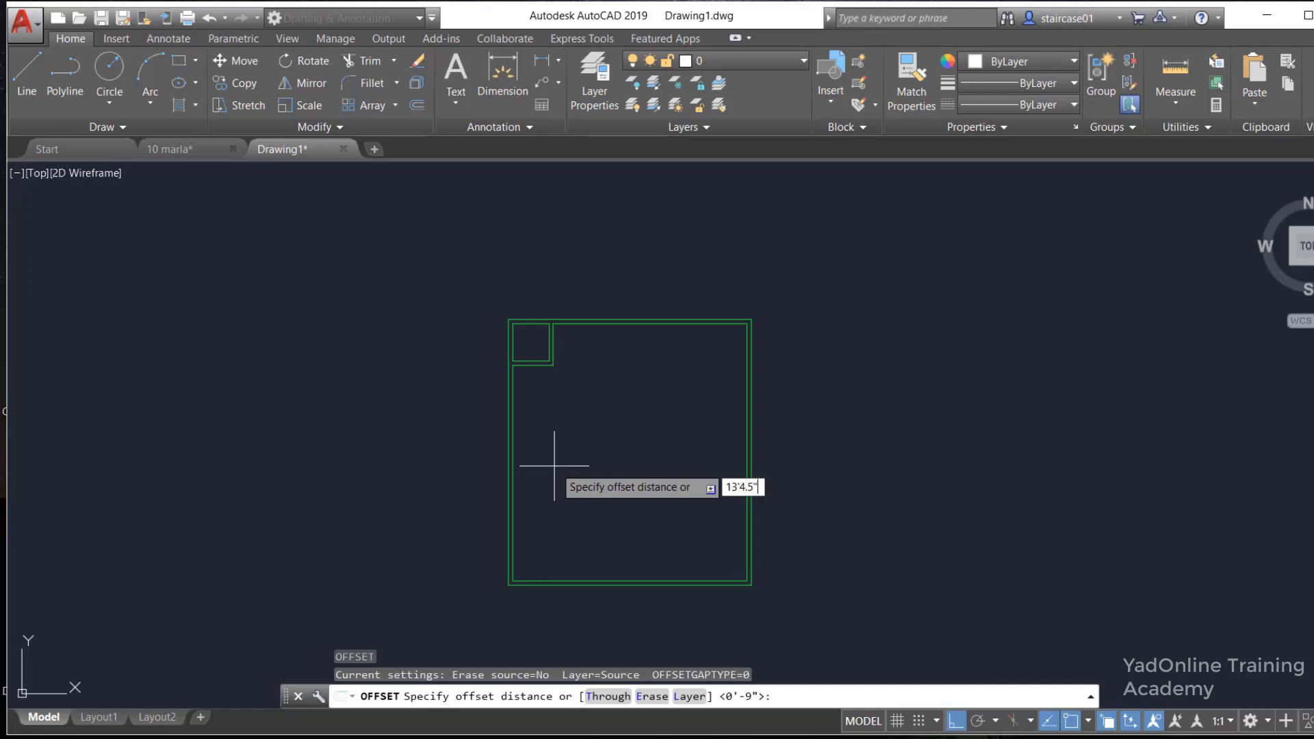
key(Return)
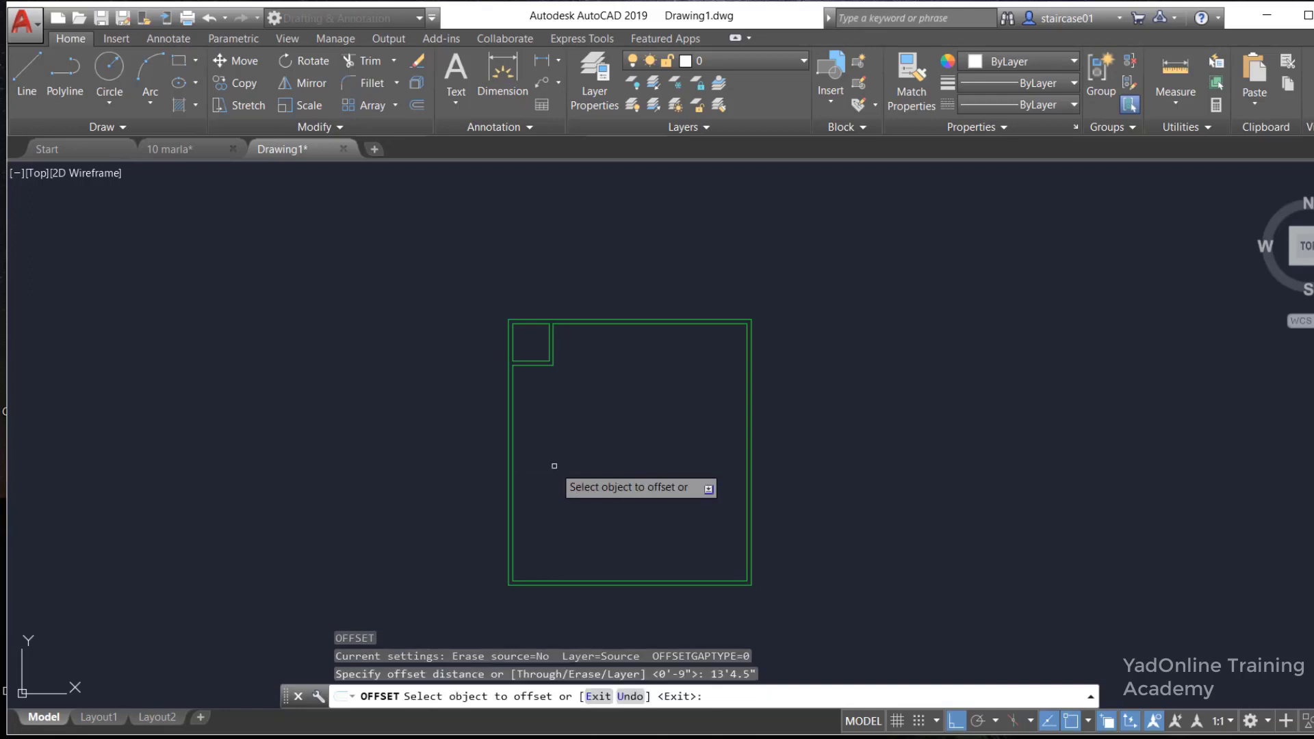
click(641, 325)
click(617, 410)
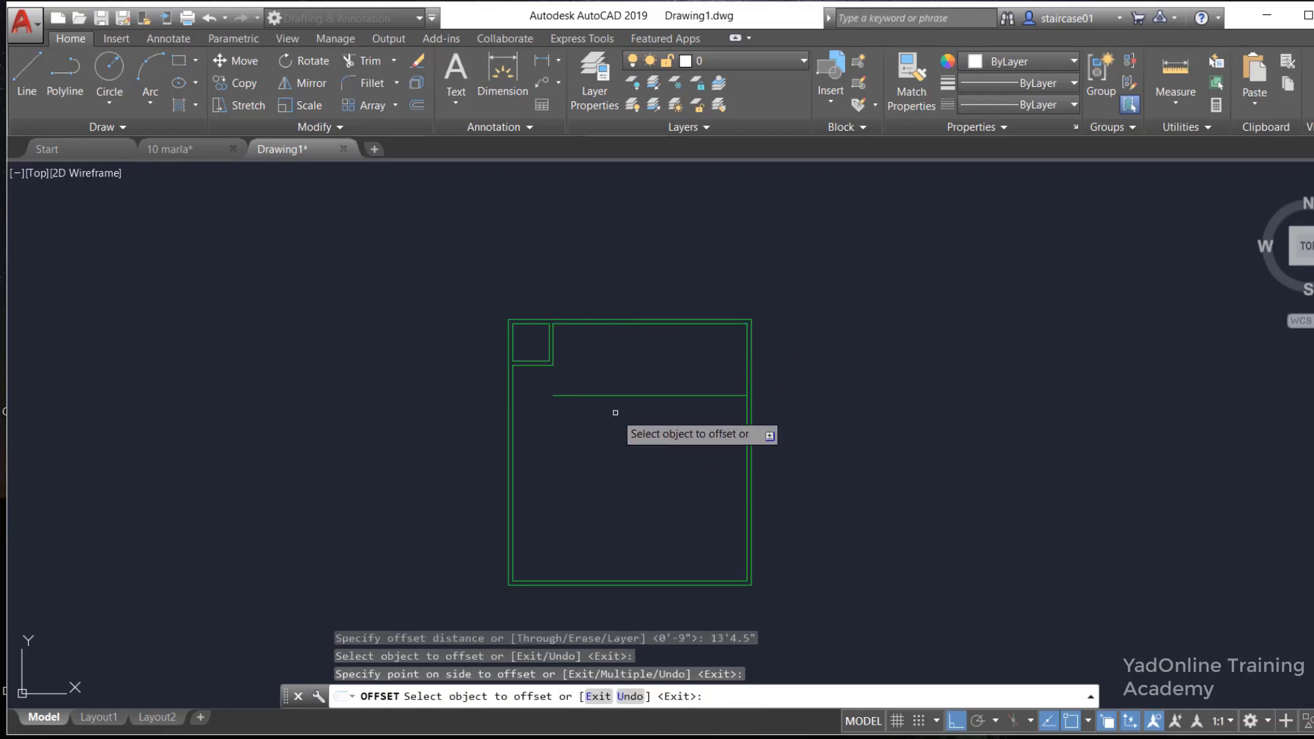
Offset the corner room's right wall line 16' to the right
key(Return)
key(Return)
text(16)
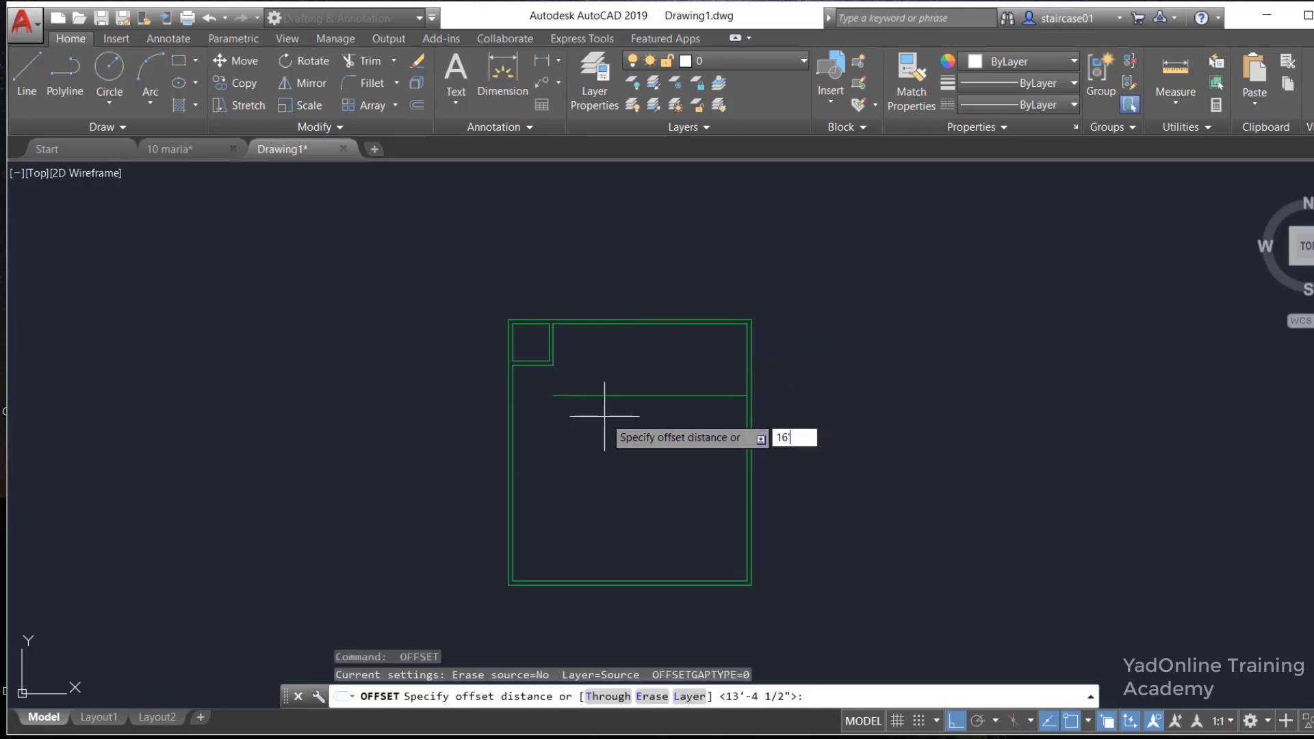
key(Return)
scroll(556, 346, up, 2)
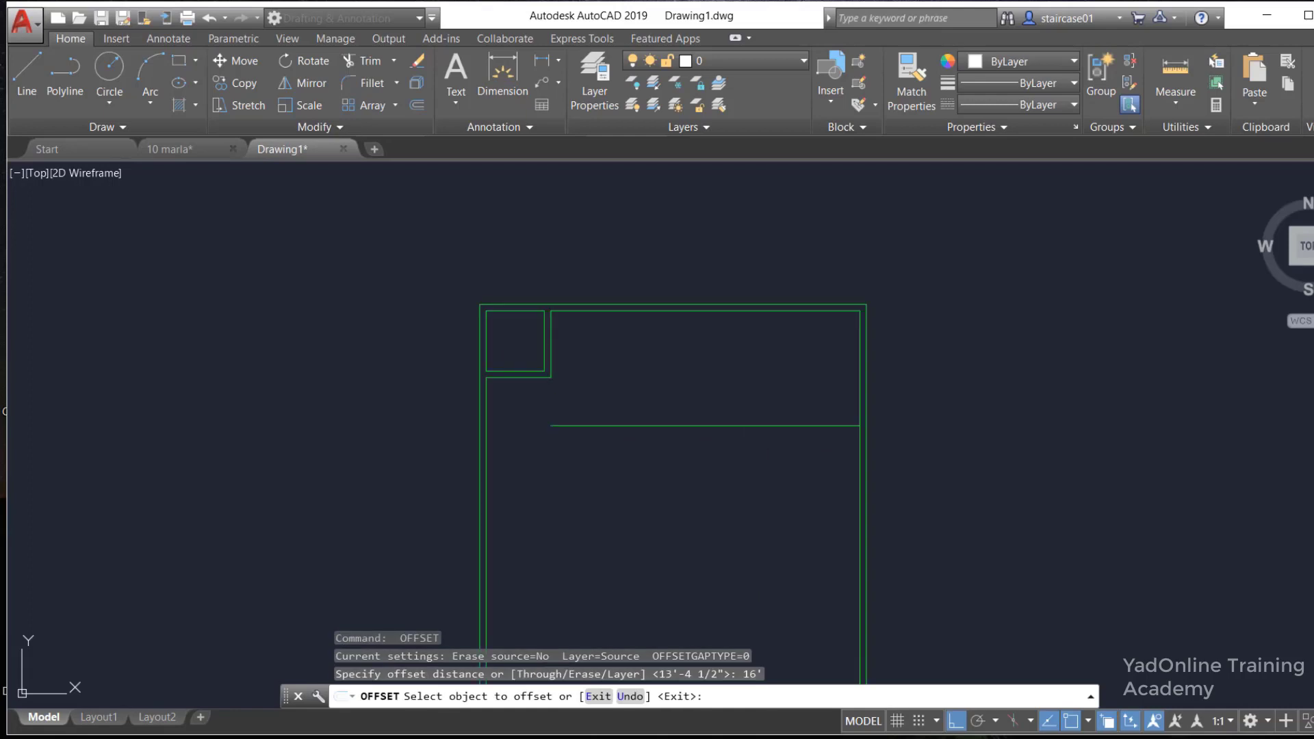
click(551, 343)
click(586, 479)
key(Escape)
text(E)
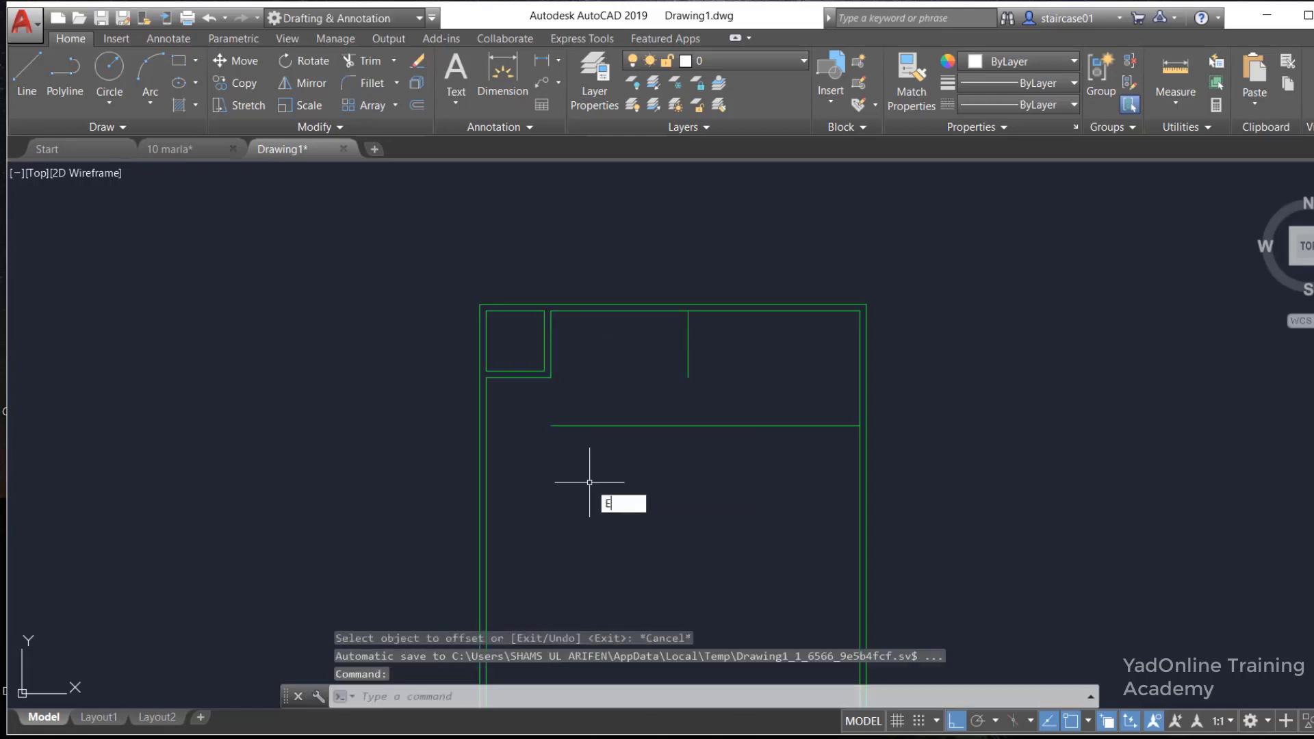
Extend the new vertical line and the corner-room wall down to the partition
key(Return)
key(Return)
click(688, 362)
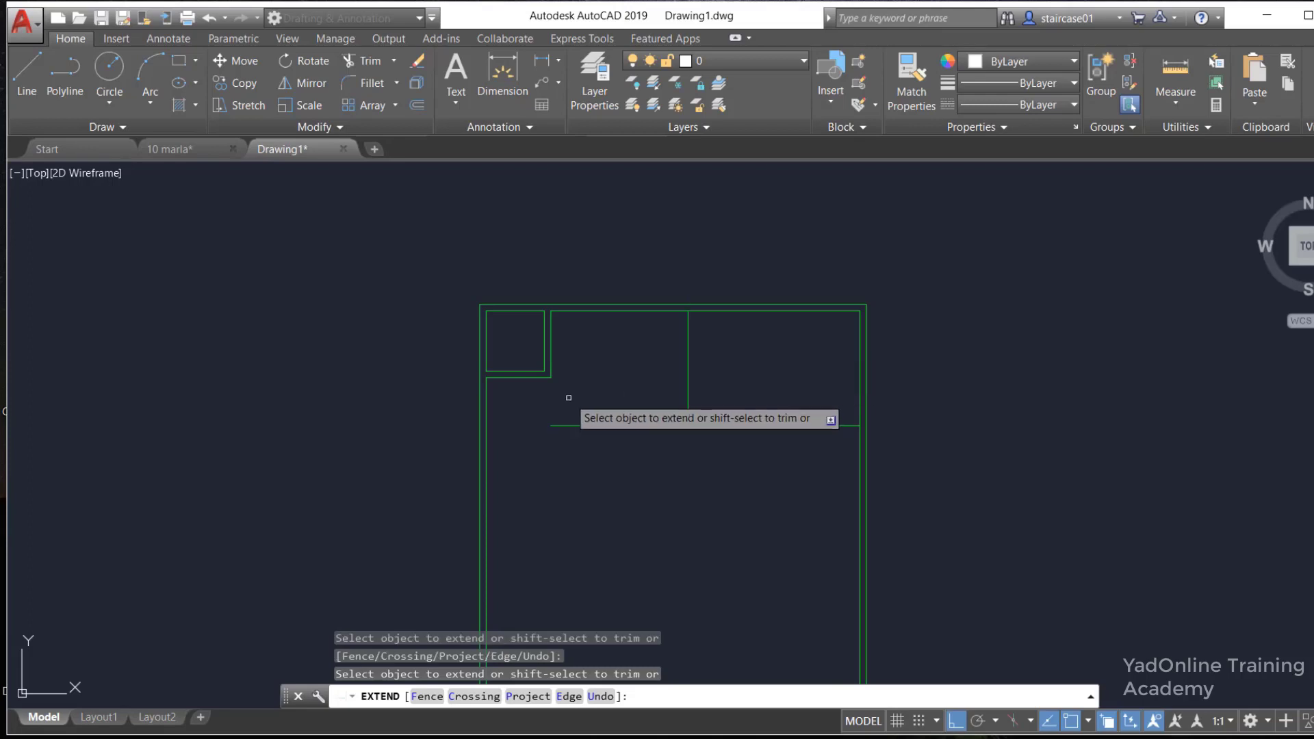
click(553, 369)
key(Escape)
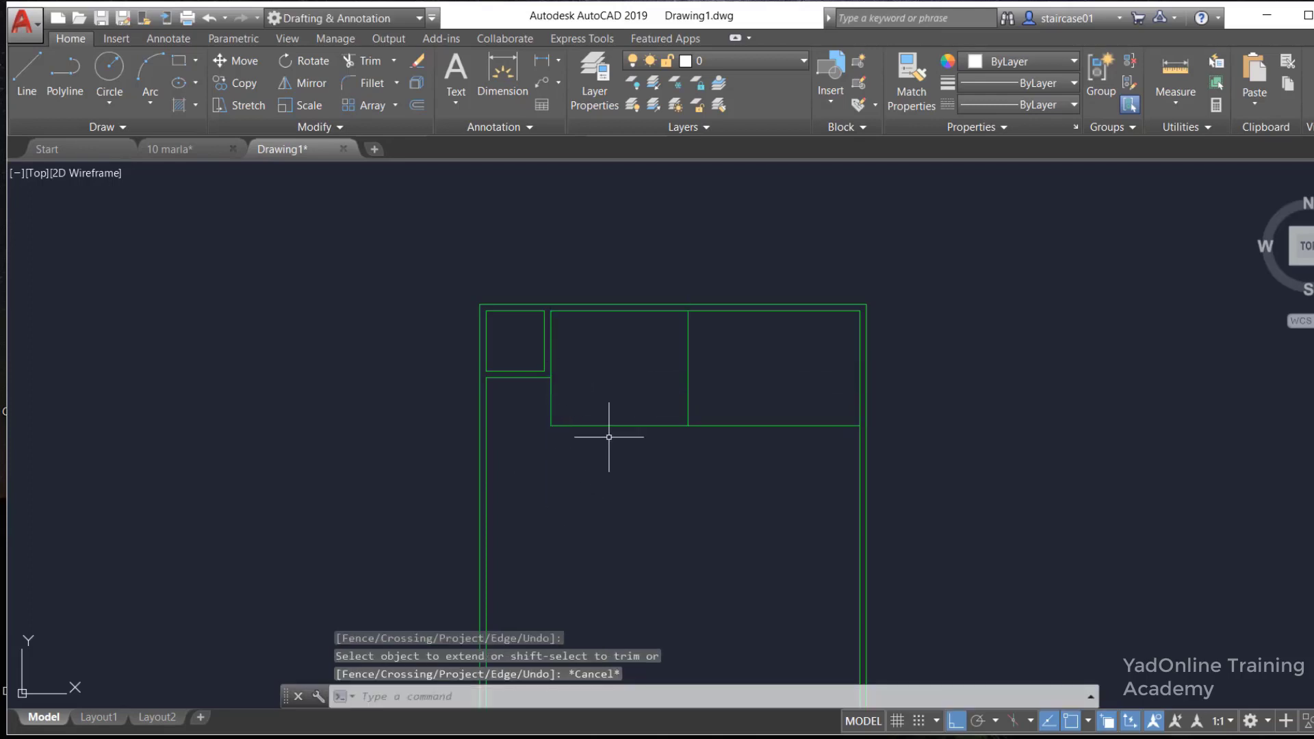
Offset the vertical room divider and the wall below the upper rooms by 9"
text(o)
key(Return)
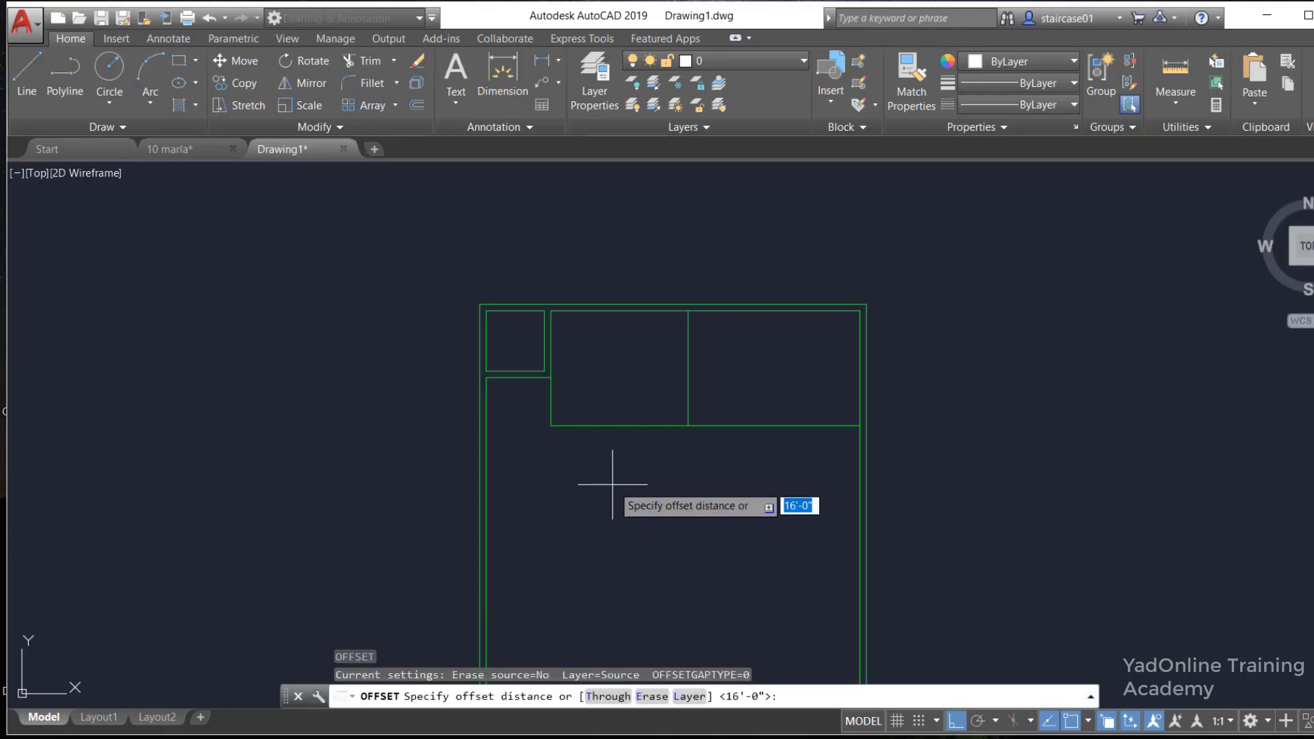
text(9")
key(Return)
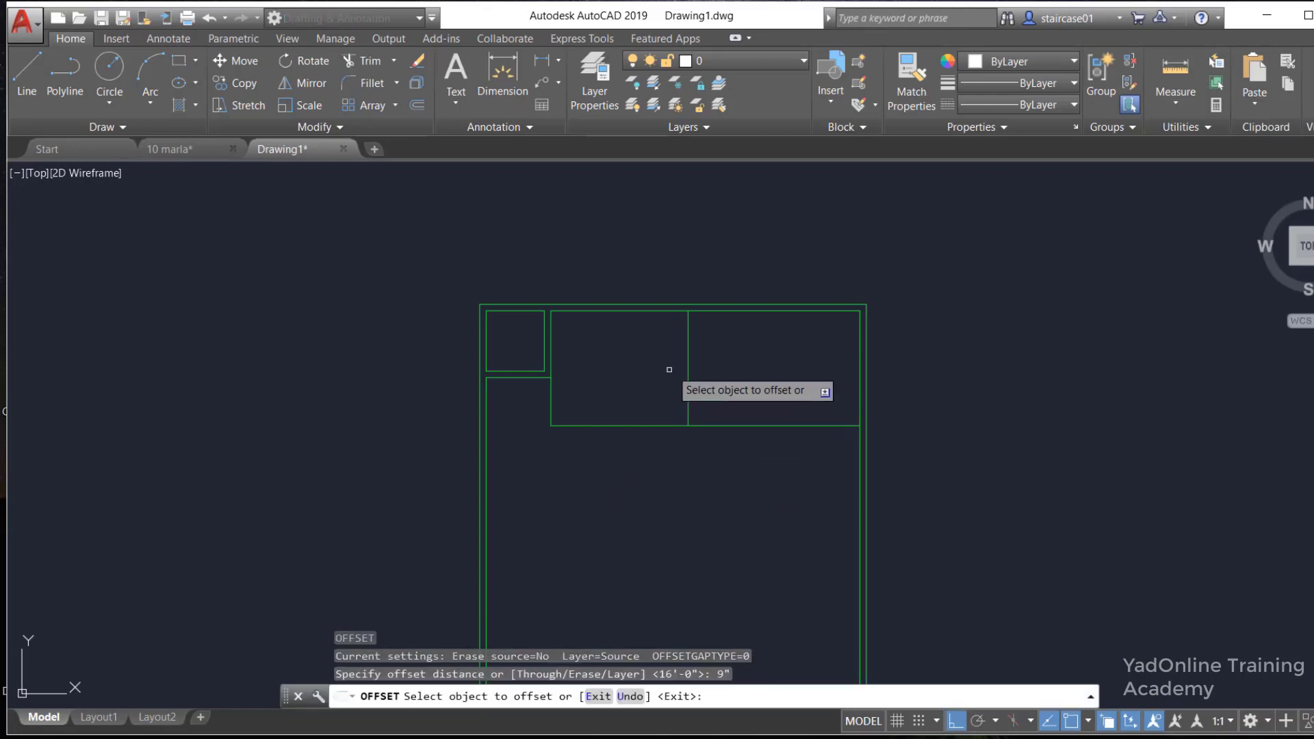
click(688, 357)
click(740, 355)
click(588, 426)
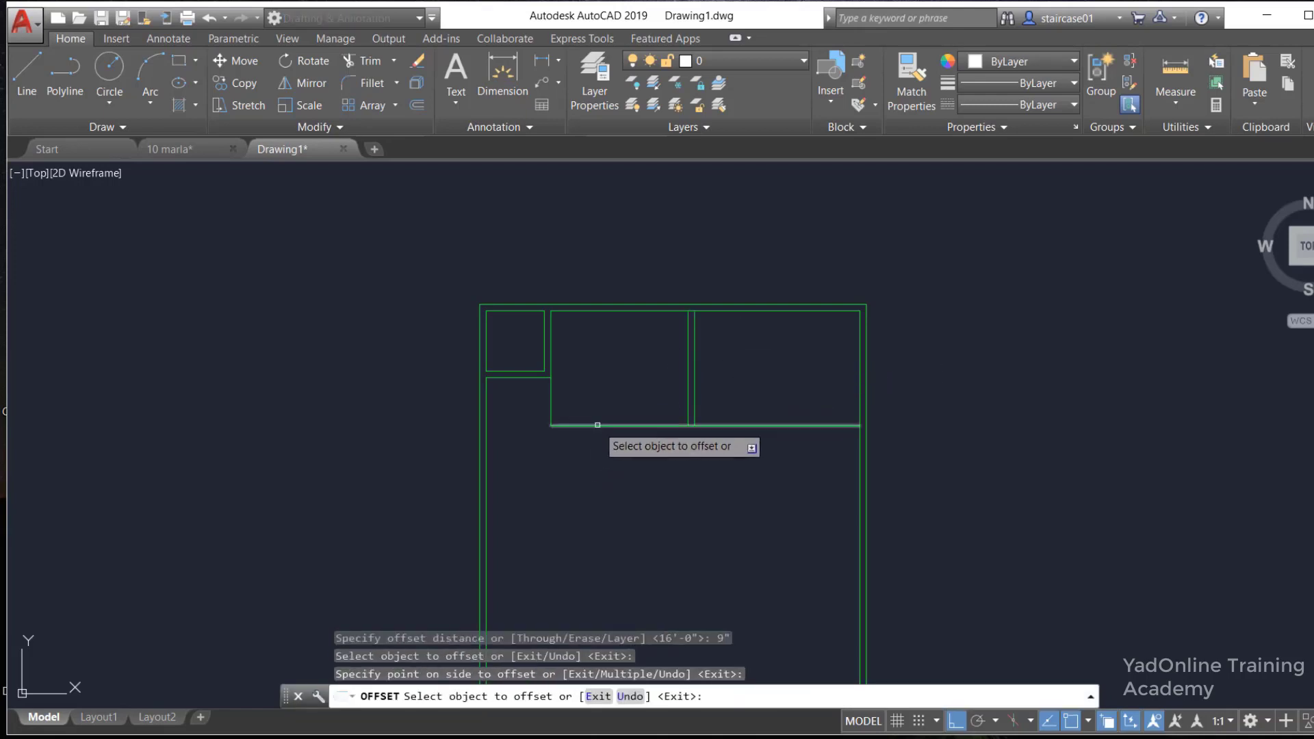
click(587, 458)
key(Escape)
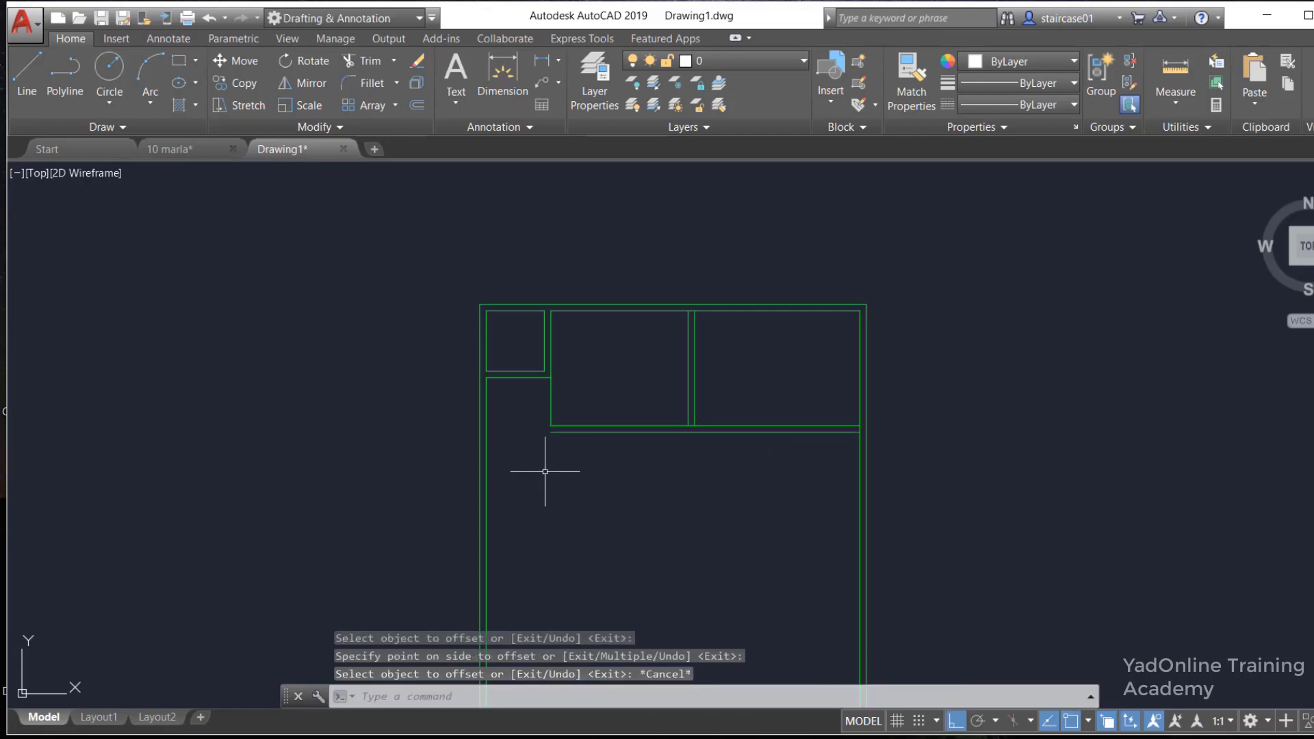
Extend the new lower wall line left to the inner wall
text(ex)
key(Return)
key(Return)
click(567, 432)
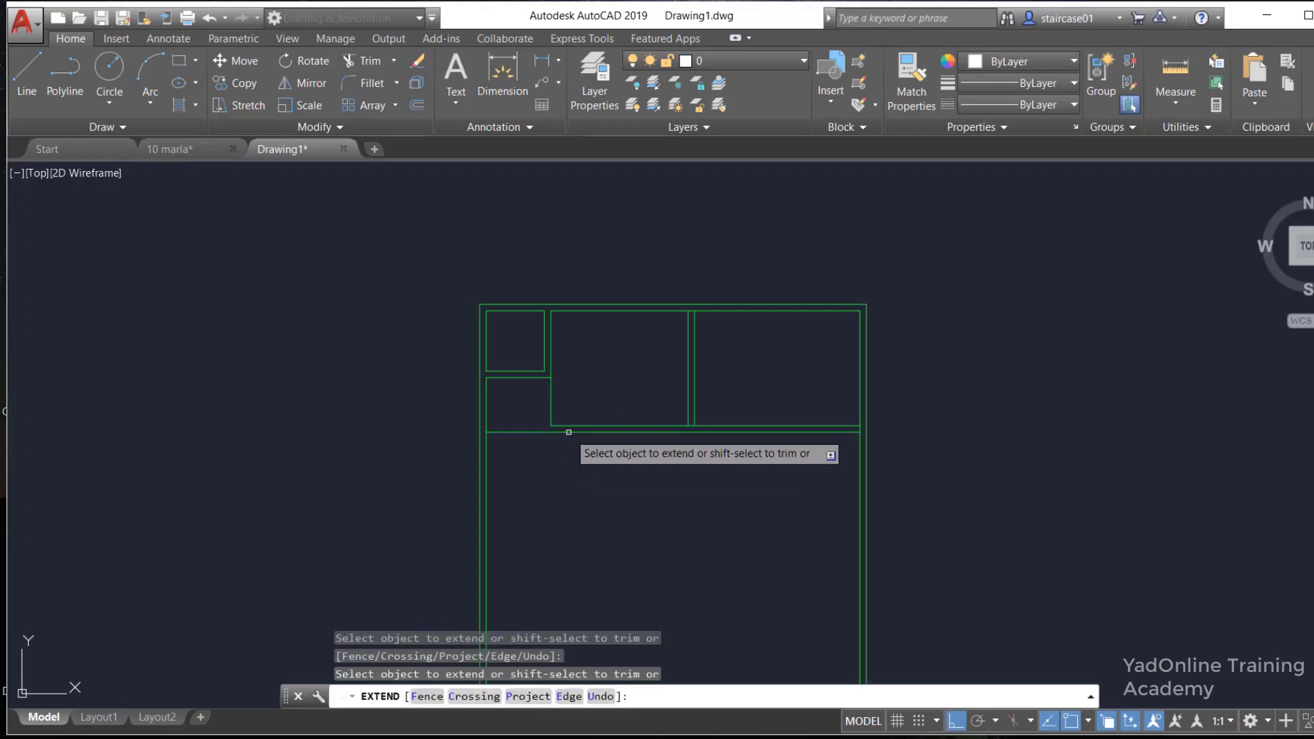
scroll(543, 356, up, 4)
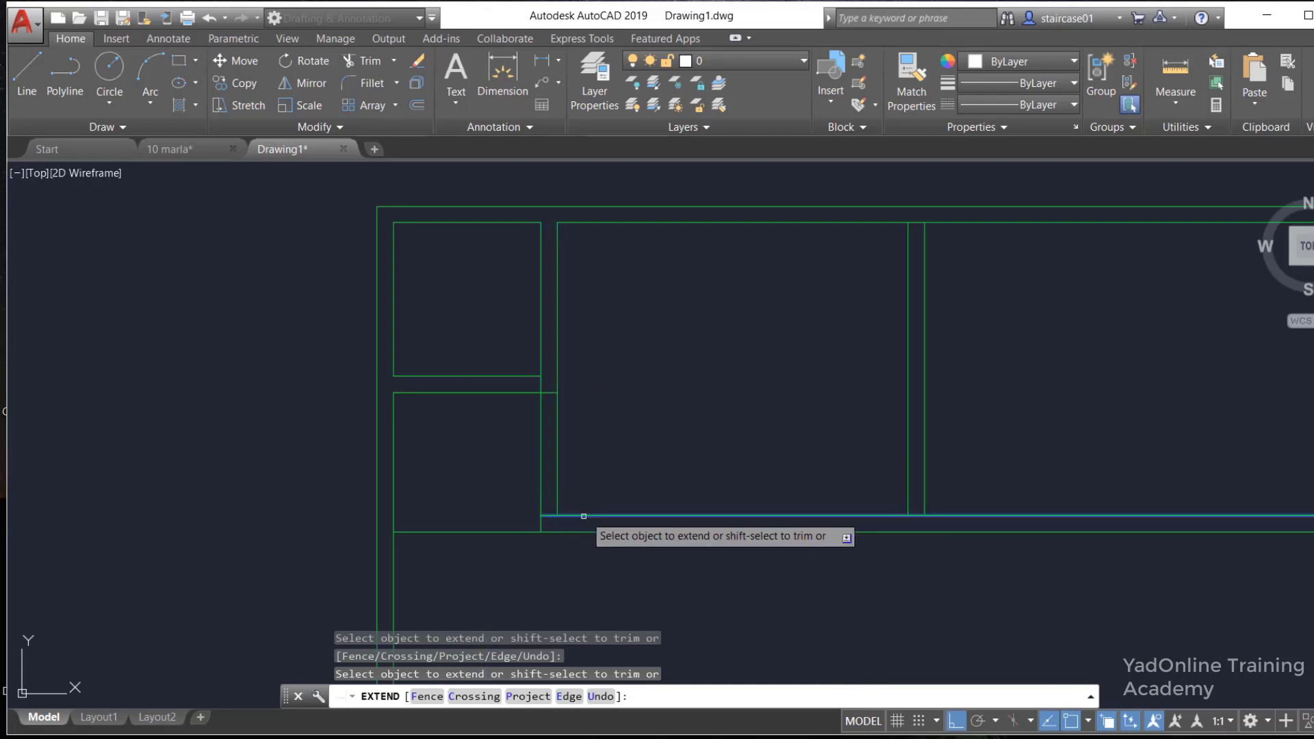
click(551, 515)
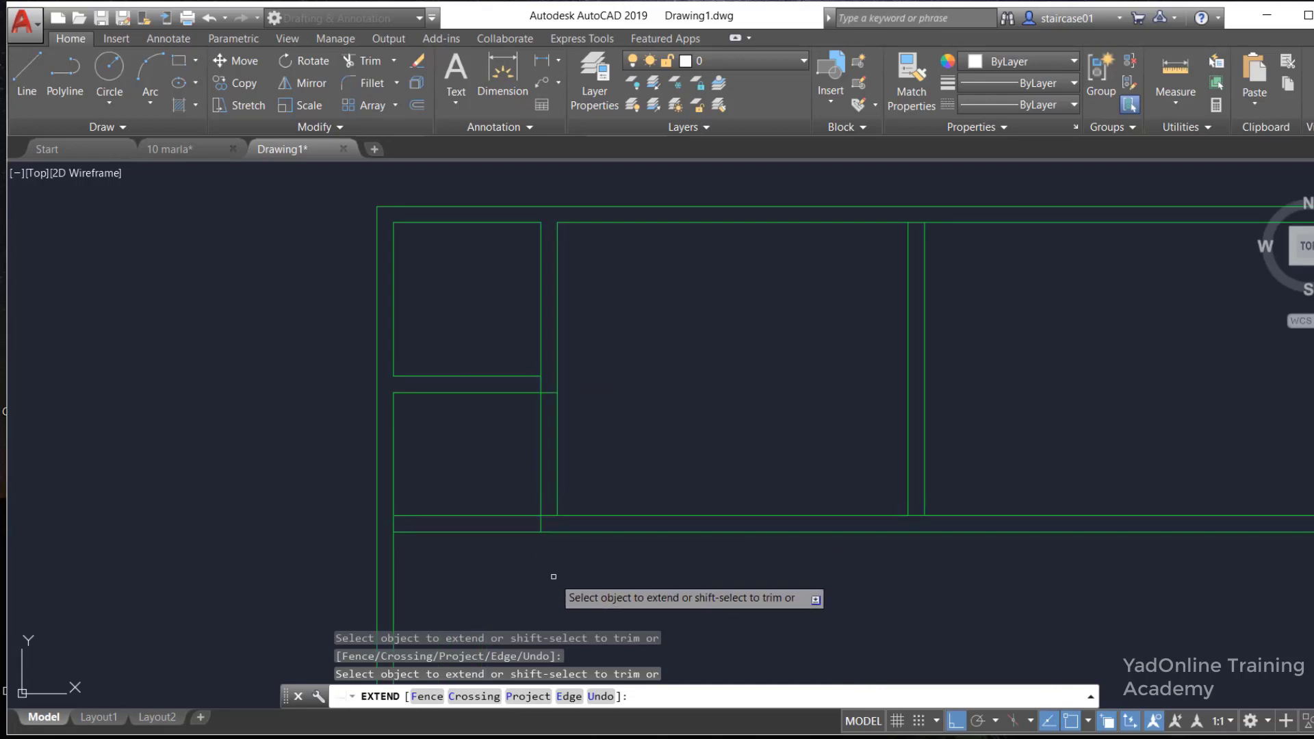
key(Escape)
scroll(557, 559, down, 2)
scroll(668, 472, down, 4)
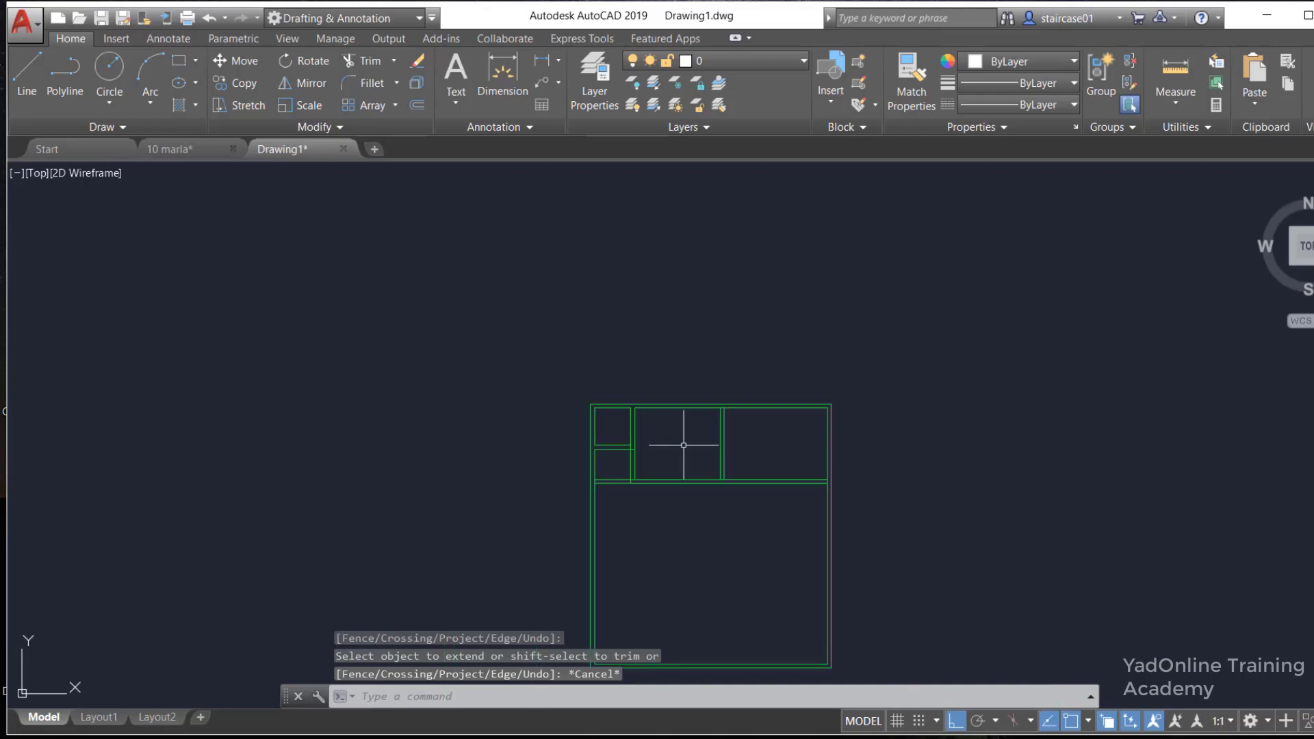
scroll(705, 501, up, 4)
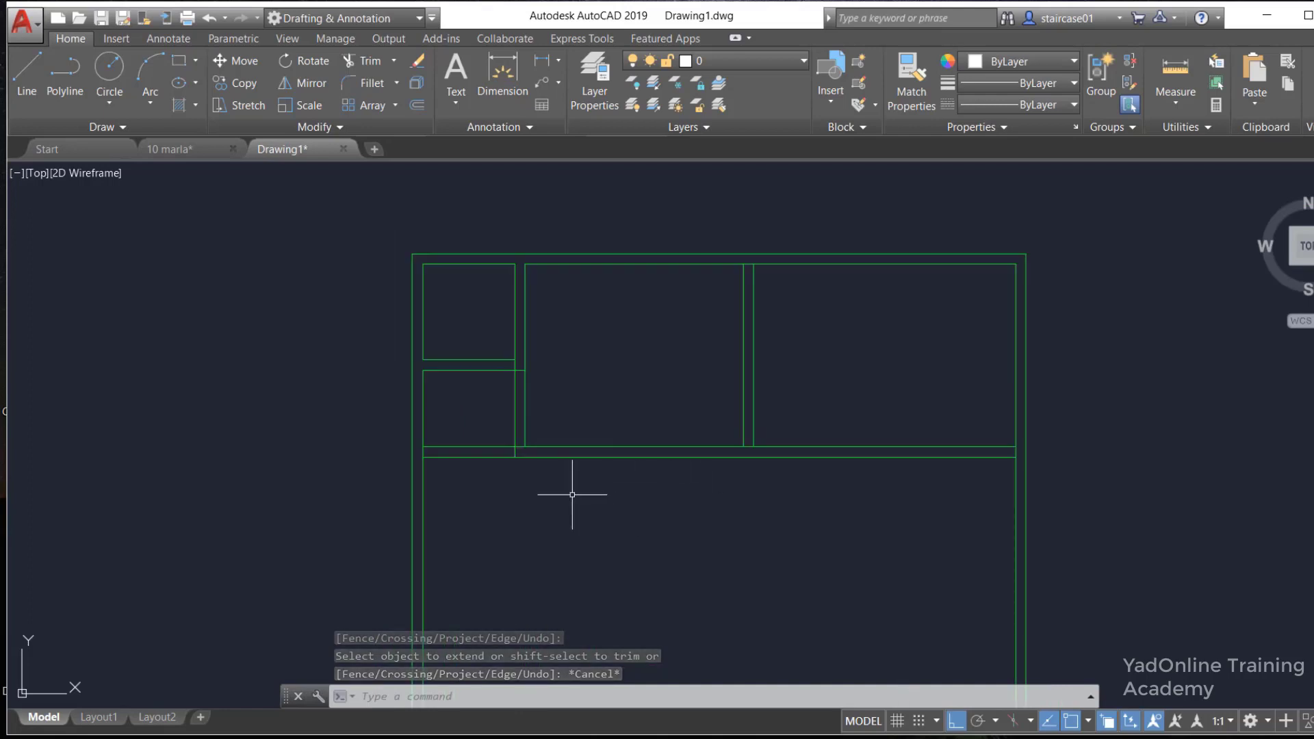
Trim the overlapping line stubs at the left wall junctions
text(tr)
key(Return)
key(Return)
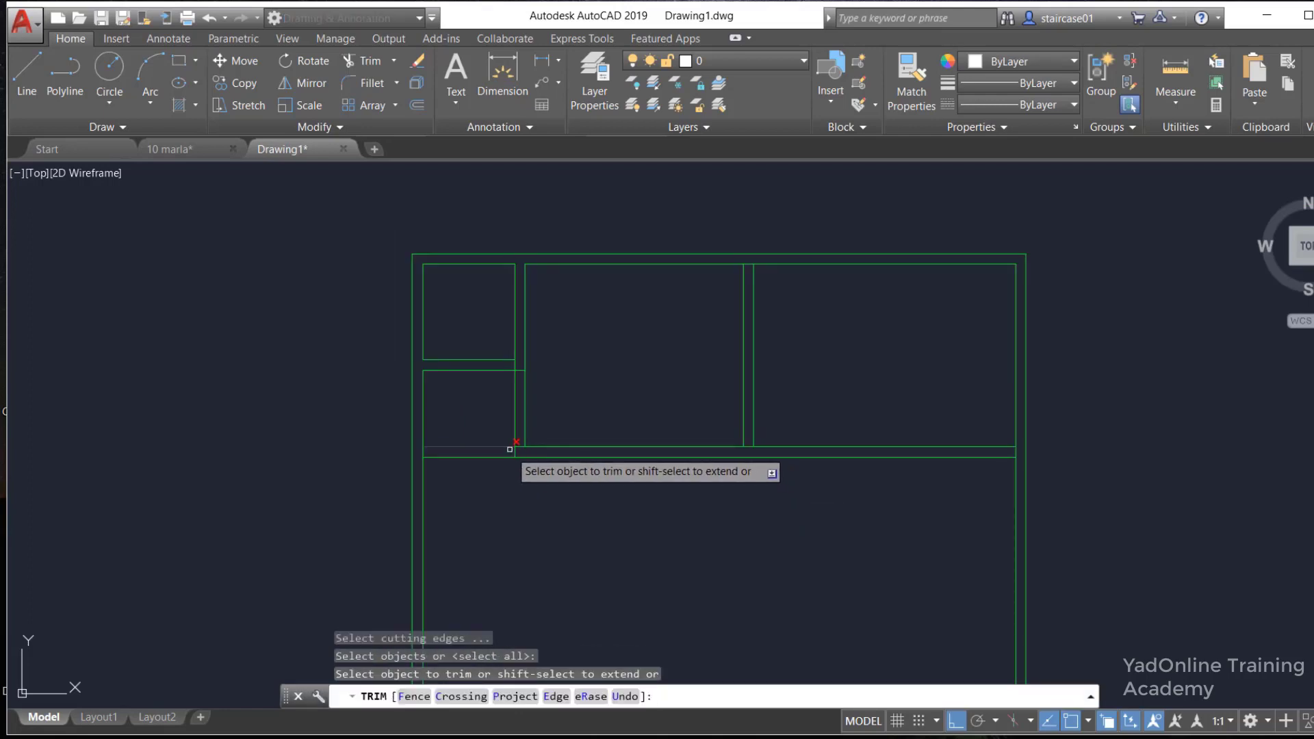
click(515, 447)
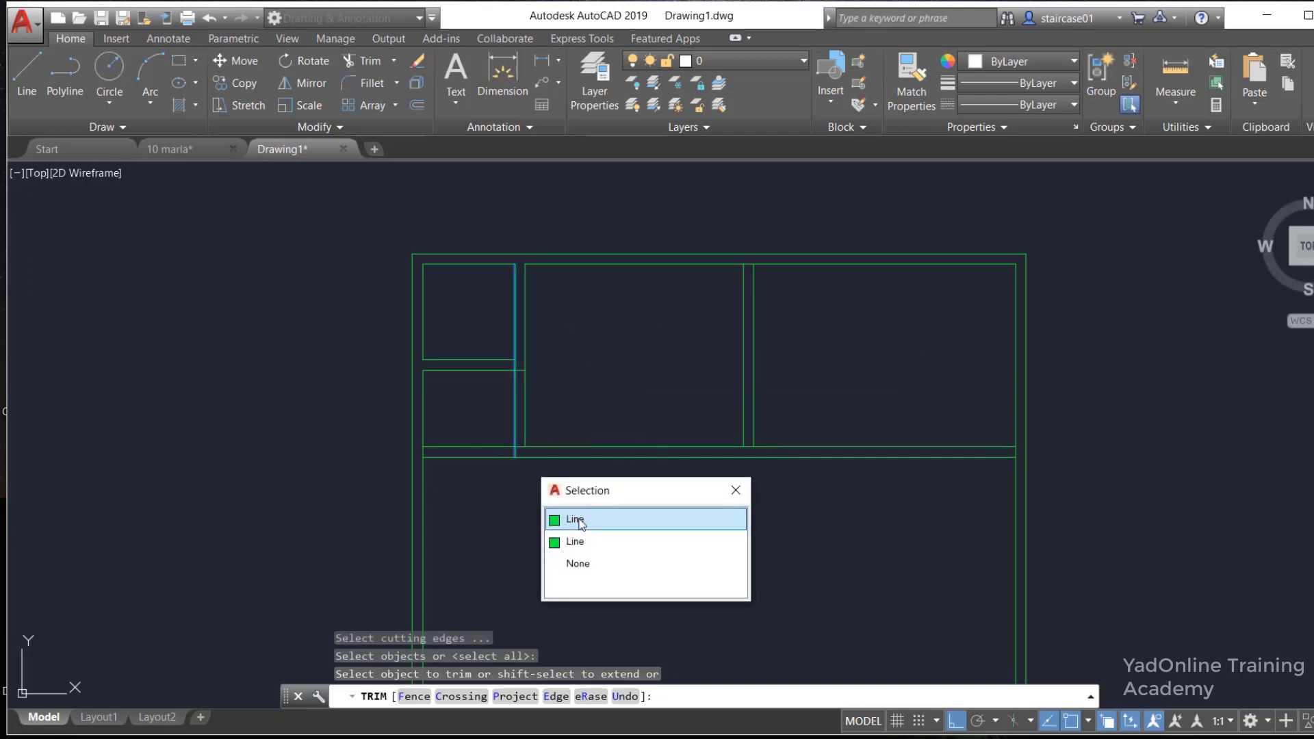
click(580, 522)
scroll(513, 455, up, 2)
scroll(507, 457, up, 2)
click(510, 455)
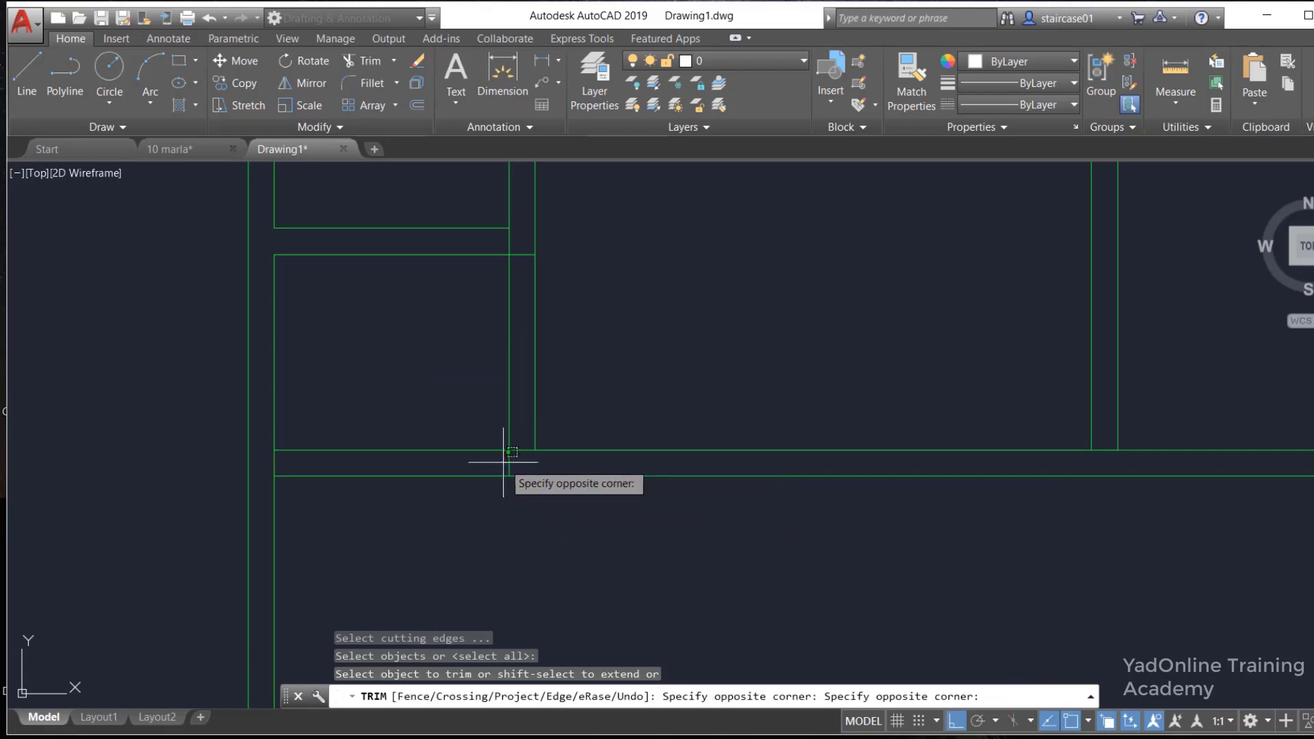
click(518, 460)
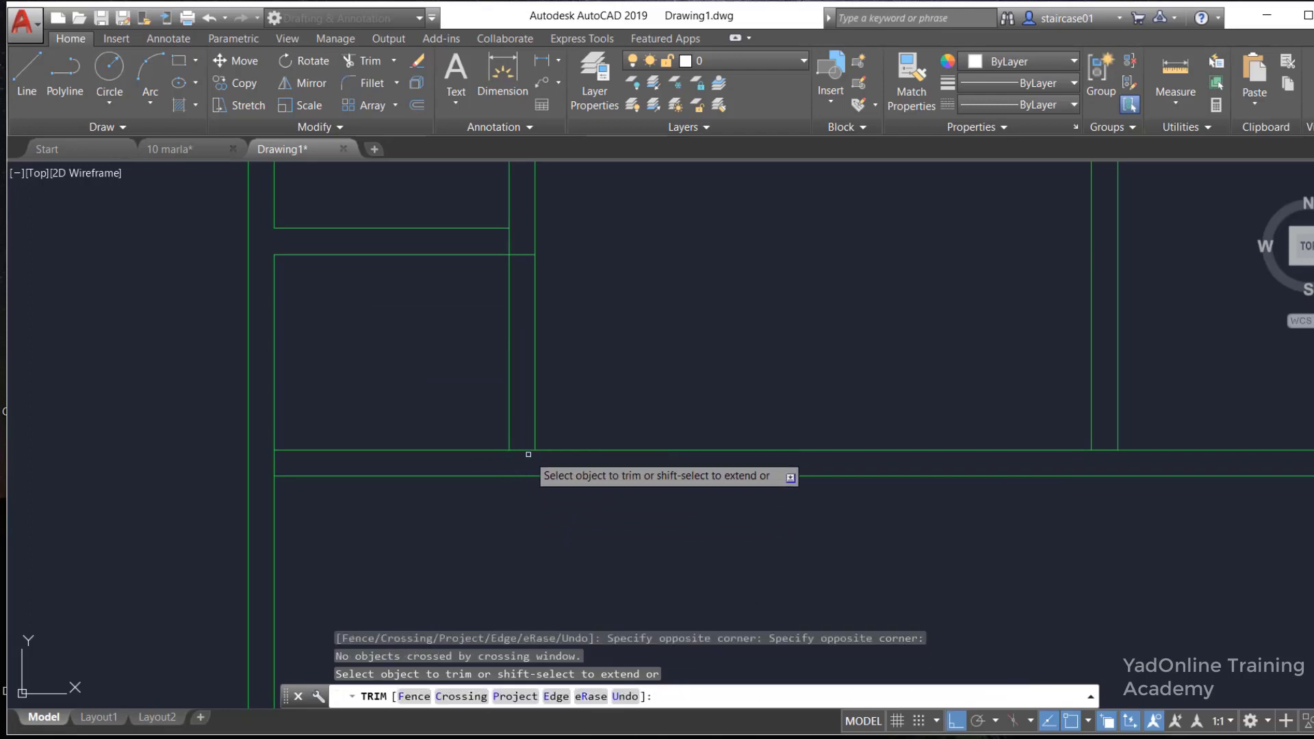
click(281, 462)
scroll(448, 466, down, 3)
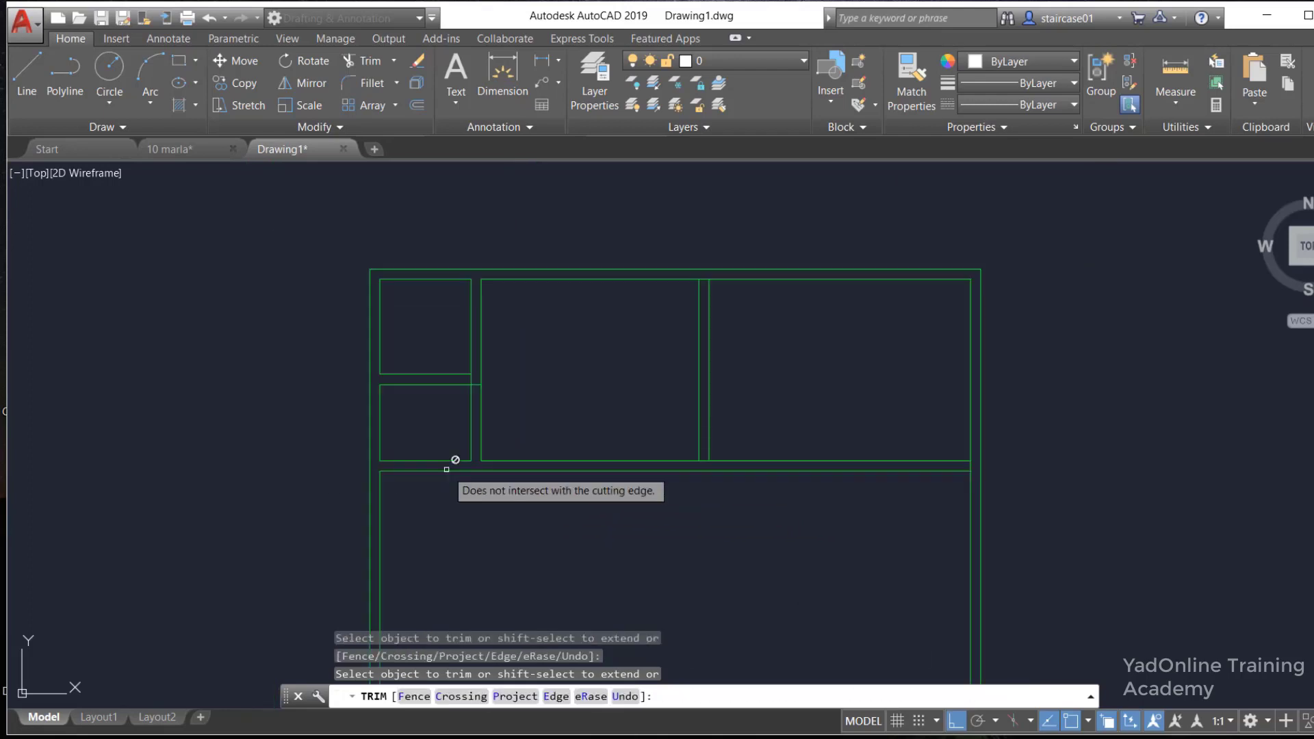
scroll(472, 385, up, 4)
Trim the remaining overlaps where the top walls and vertical dividers meet
click(484, 373)
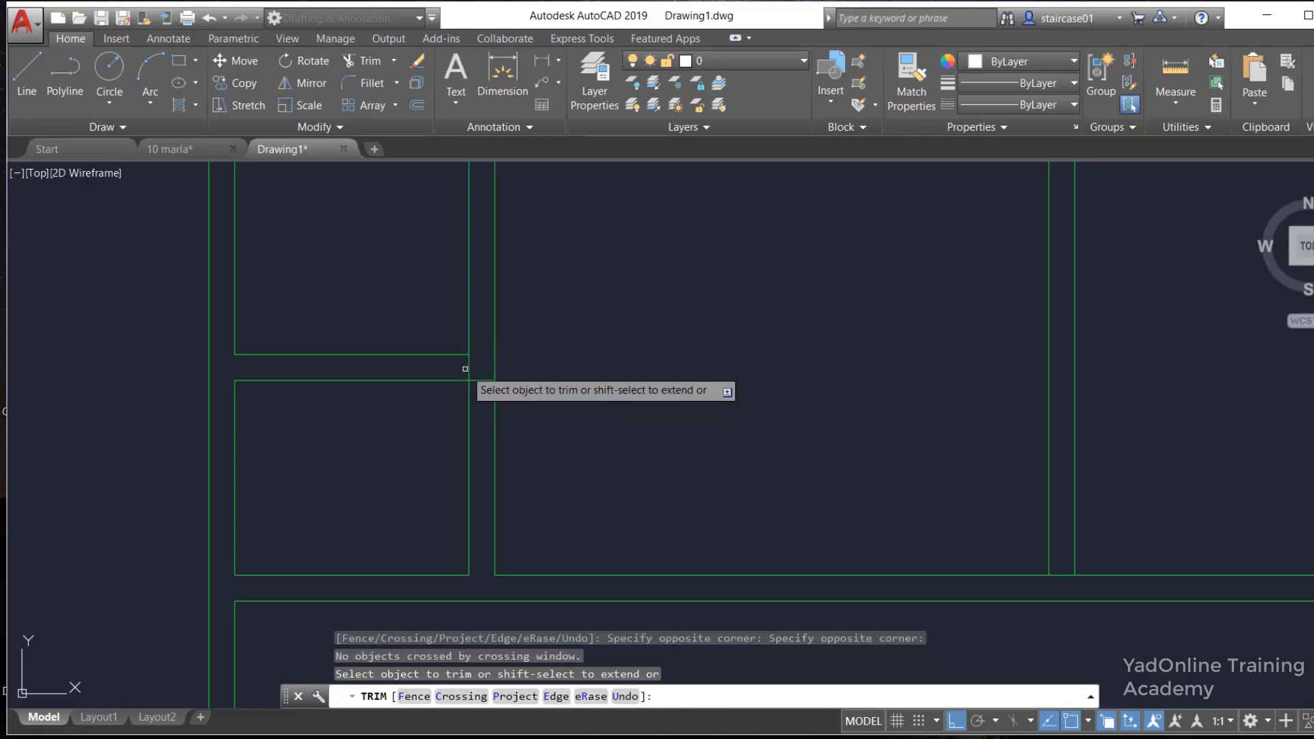
click(486, 377)
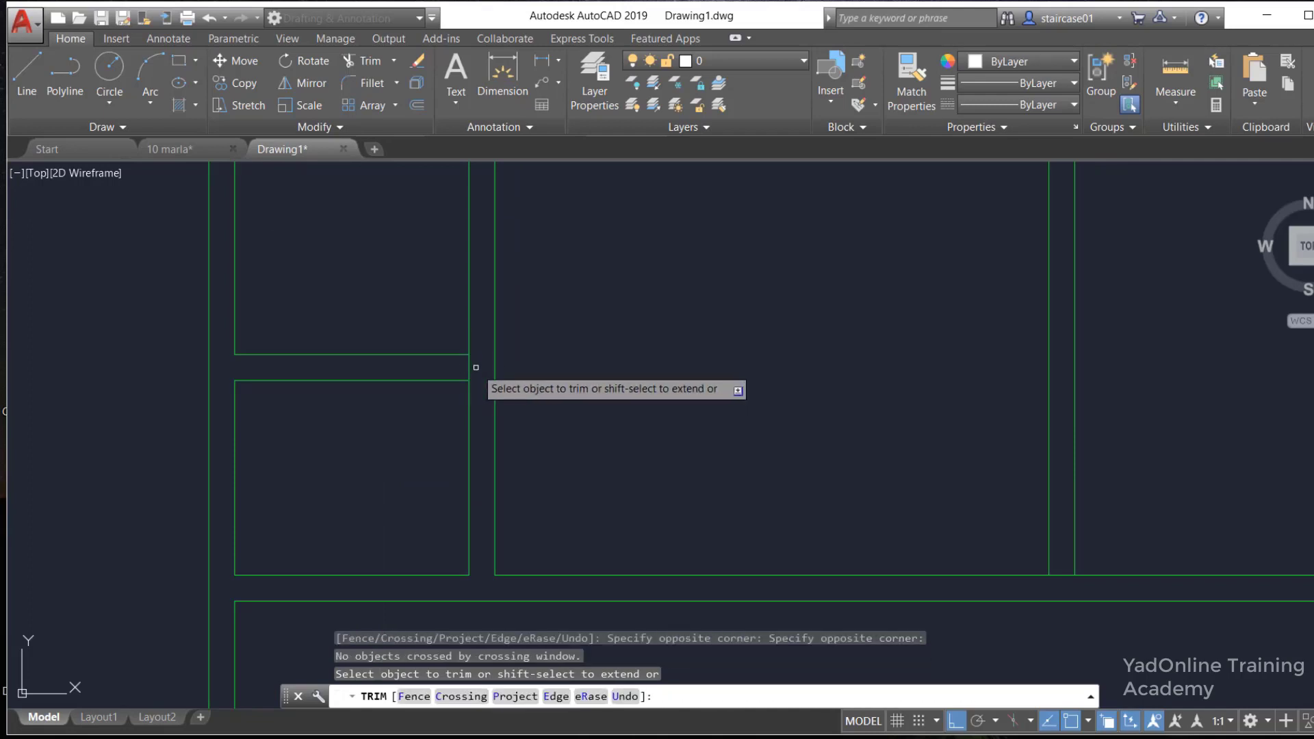
click(474, 368)
scroll(484, 424, down, 3)
scroll(684, 335, up, 3)
scroll(770, 276, up, 3)
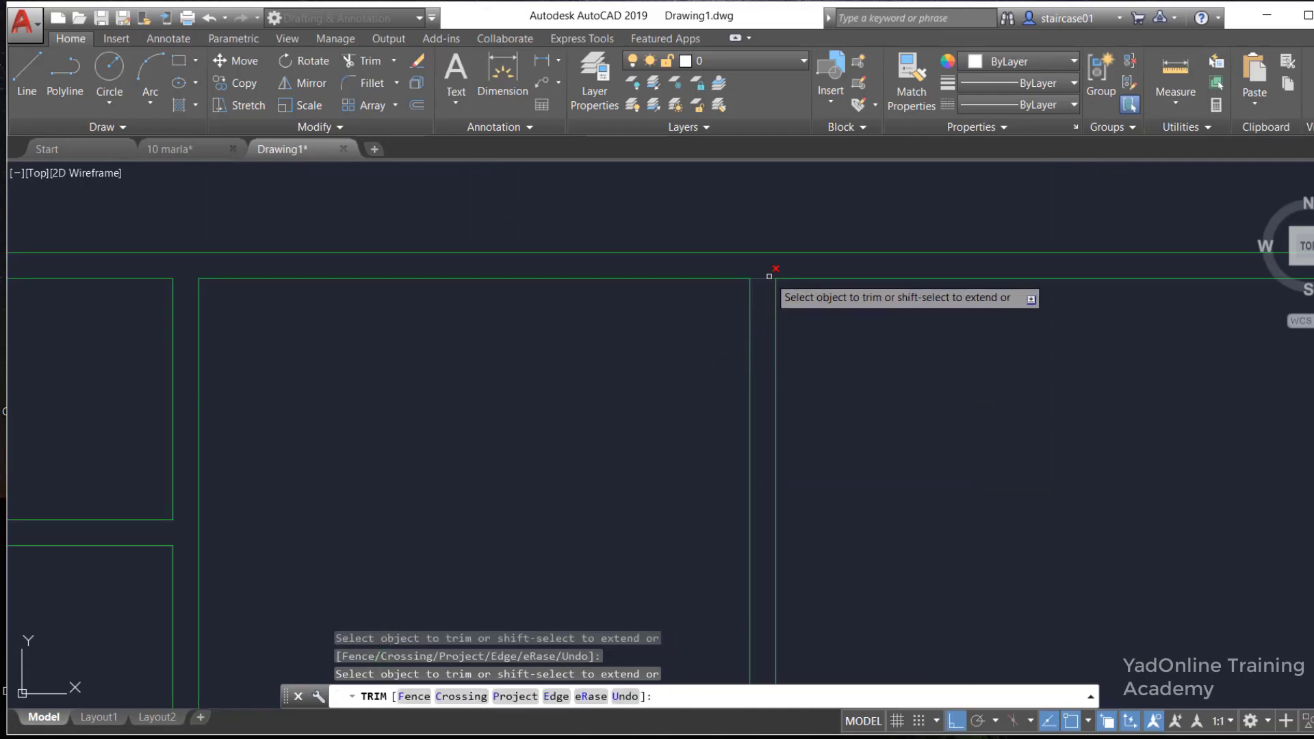
click(770, 276)
scroll(776, 343, down, 3)
scroll(757, 435, up, 3)
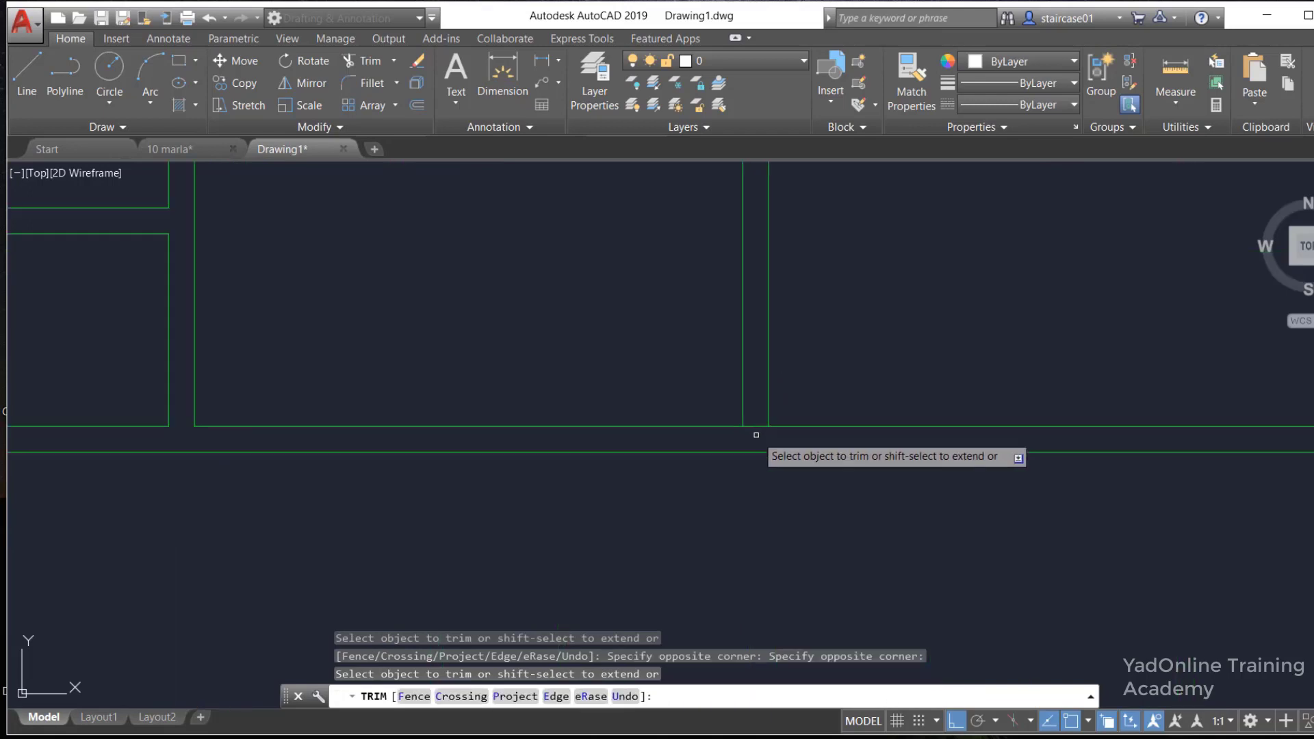
click(757, 434)
scroll(751, 392, down, 2)
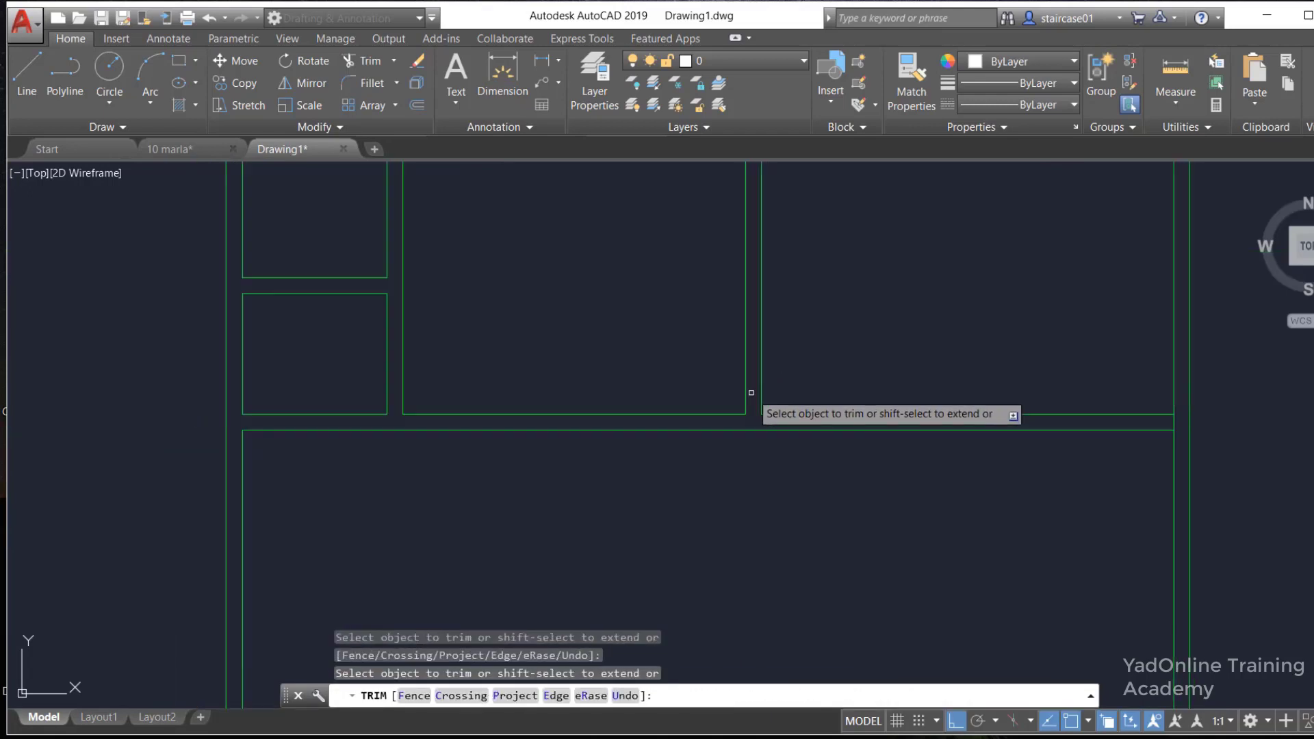
scroll(751, 392, down, 3)
key(Escape)
Offset the right inner wall line 6' inward
text(o)
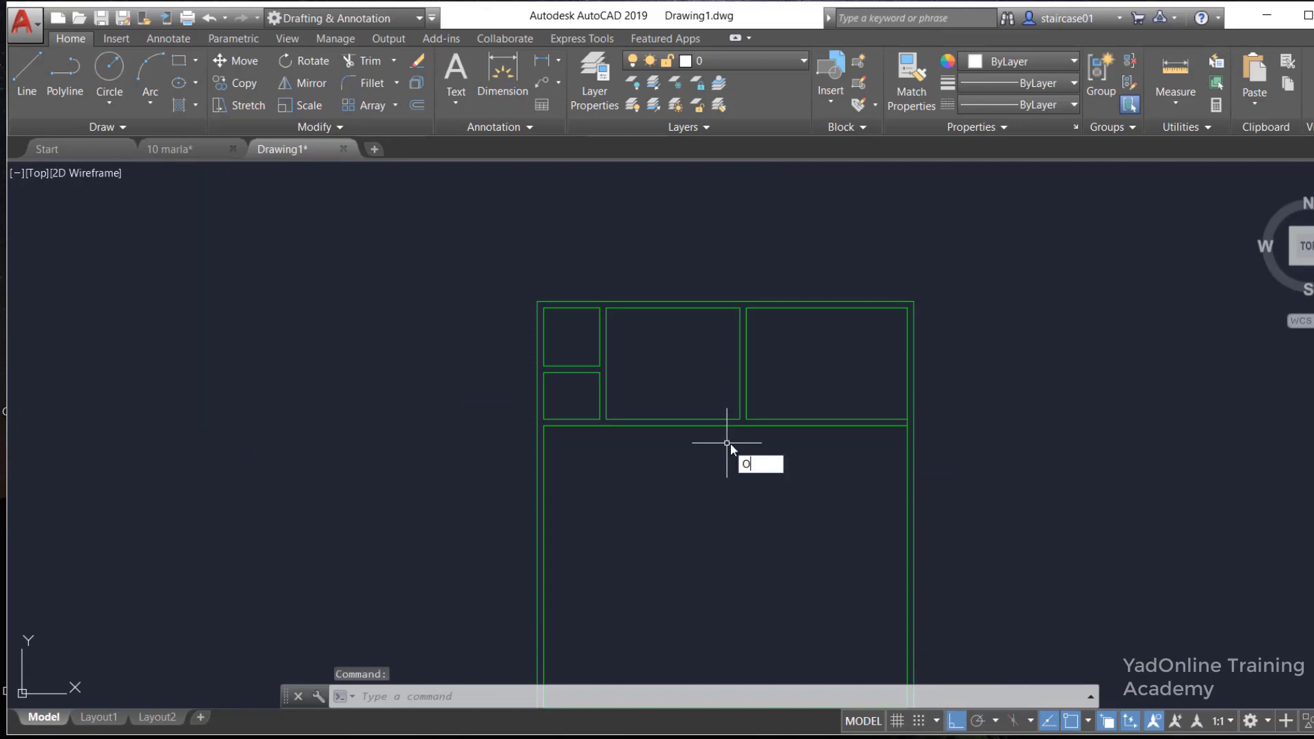
key(Return)
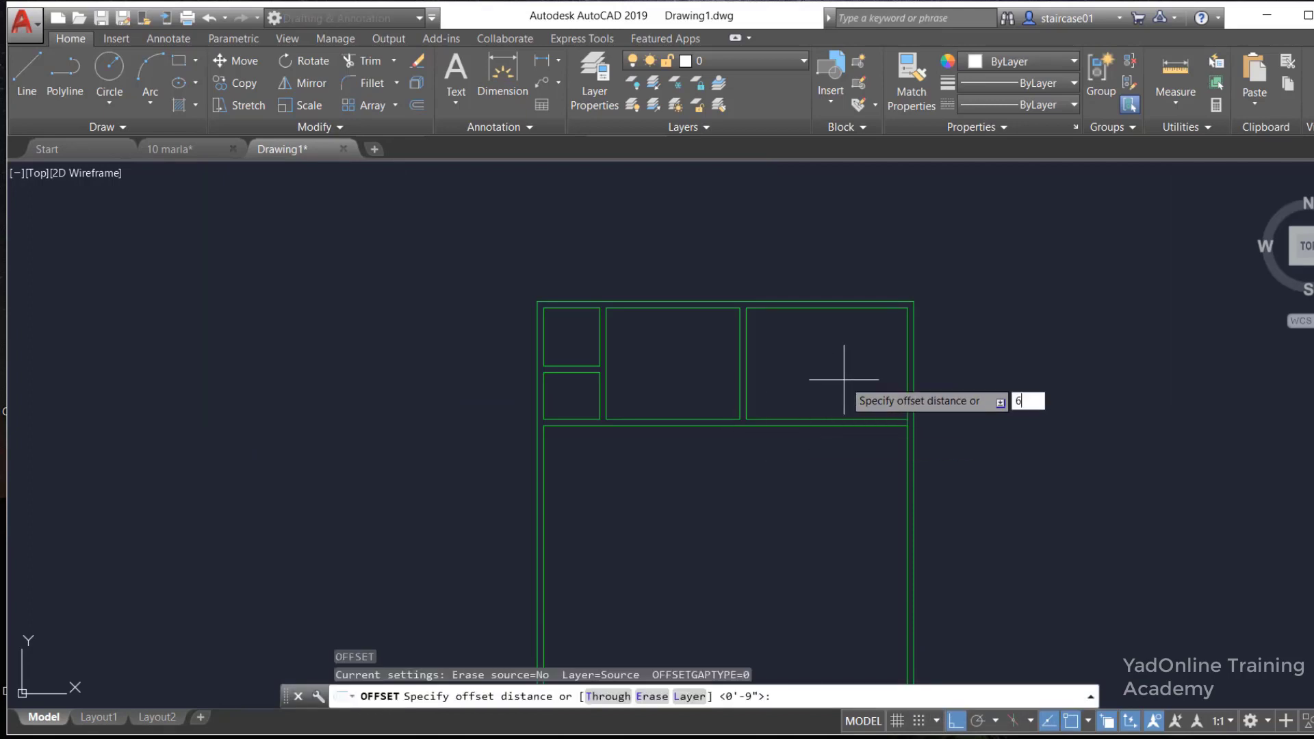
key(Return)
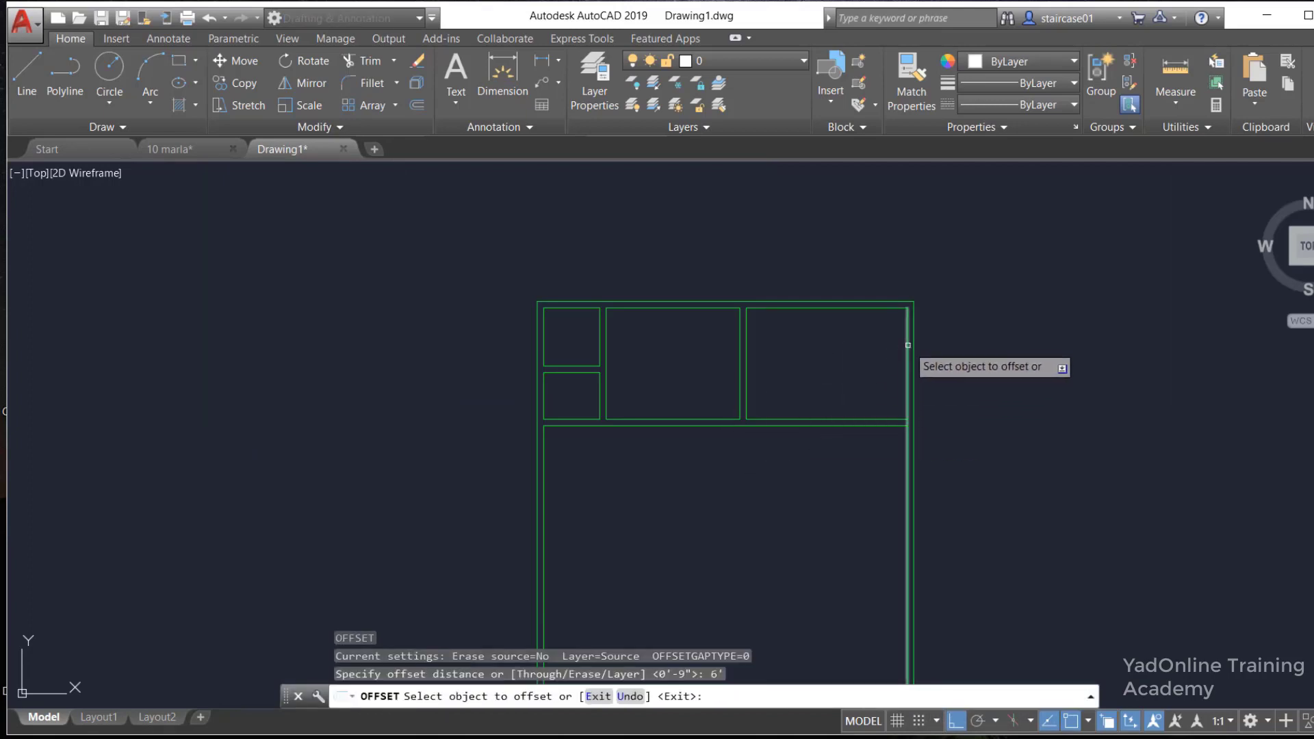
click(907, 345)
click(882, 359)
key(Return)
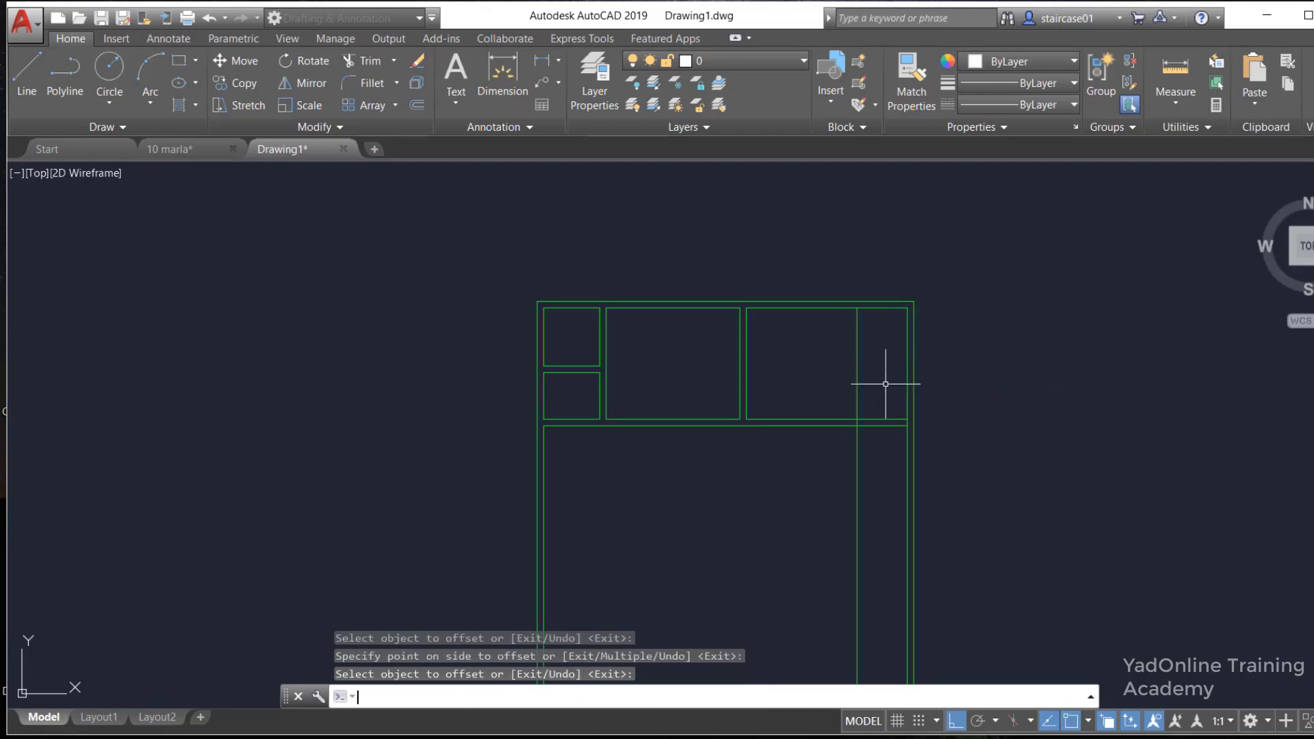
Offset the top inner wall line 9'7.5" downward
key(Return)
text(9'7.5")
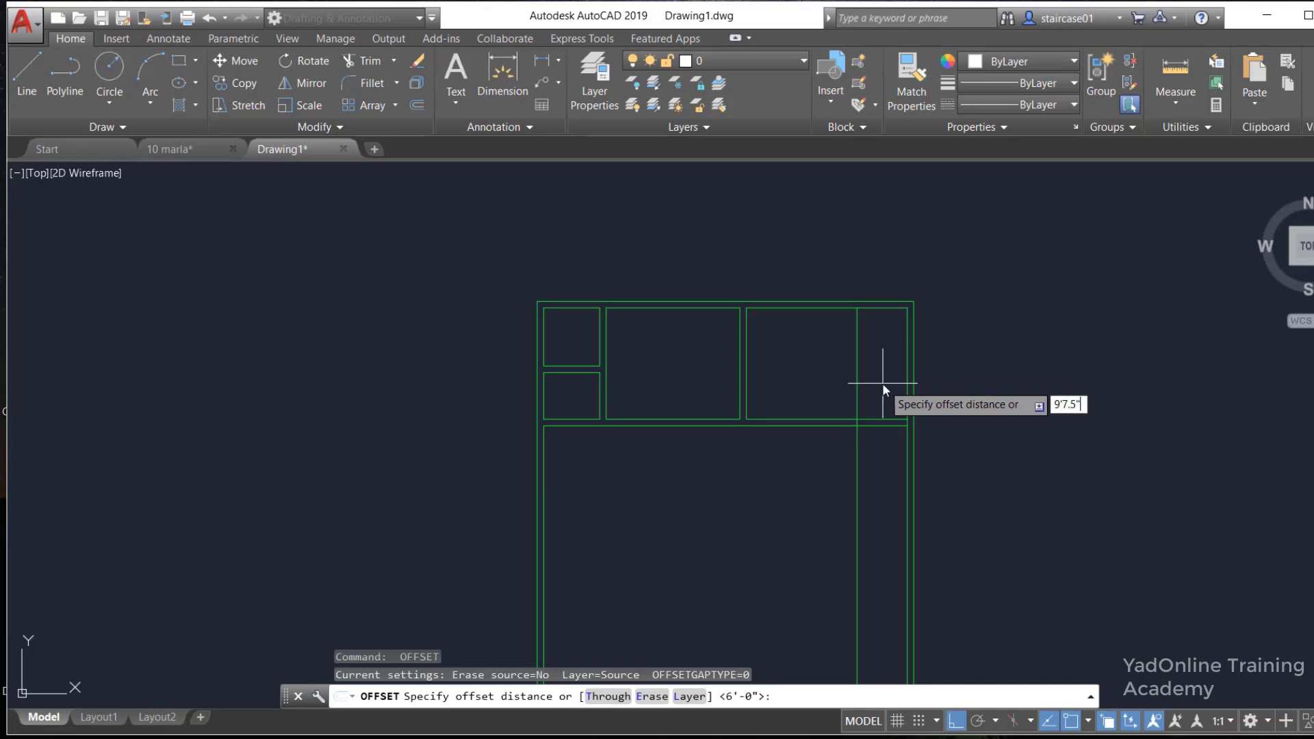
key(Return)
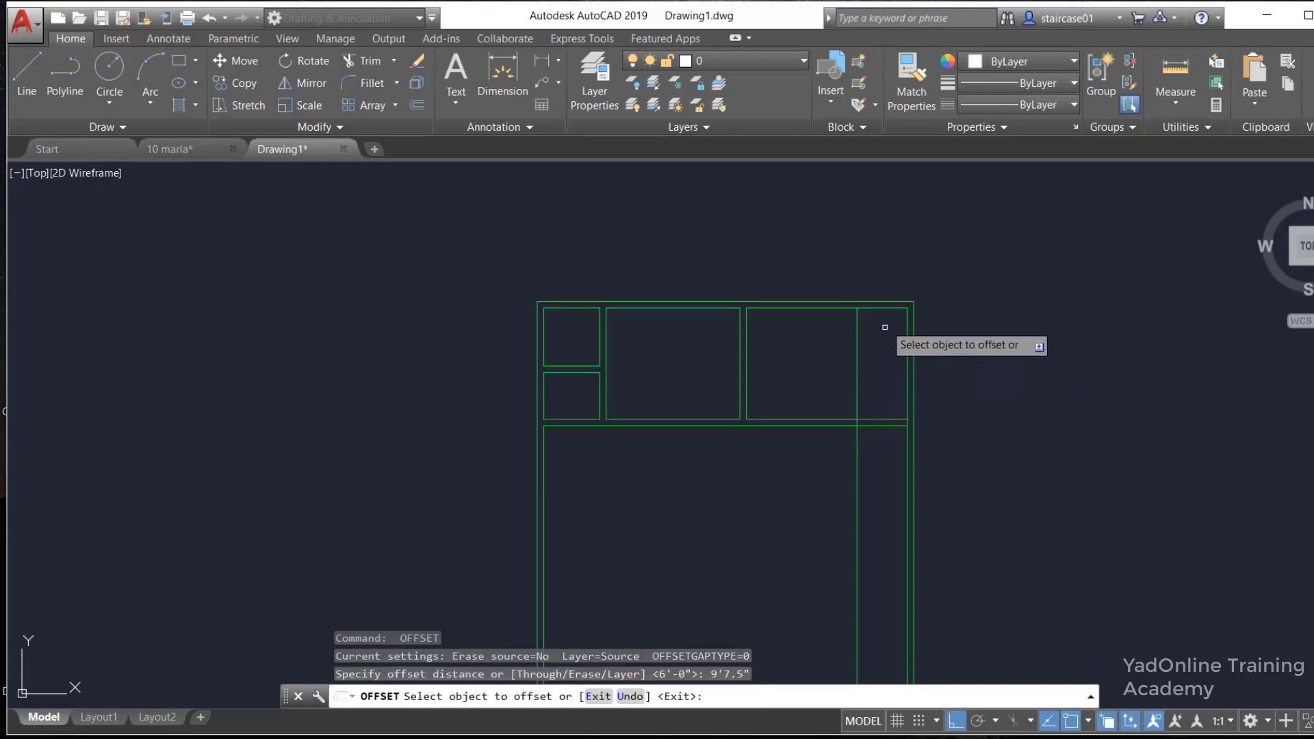
click(881, 309)
click(882, 350)
key(Return)
Double the new vertical and horizontal lines with 9" offsets
key(Return)
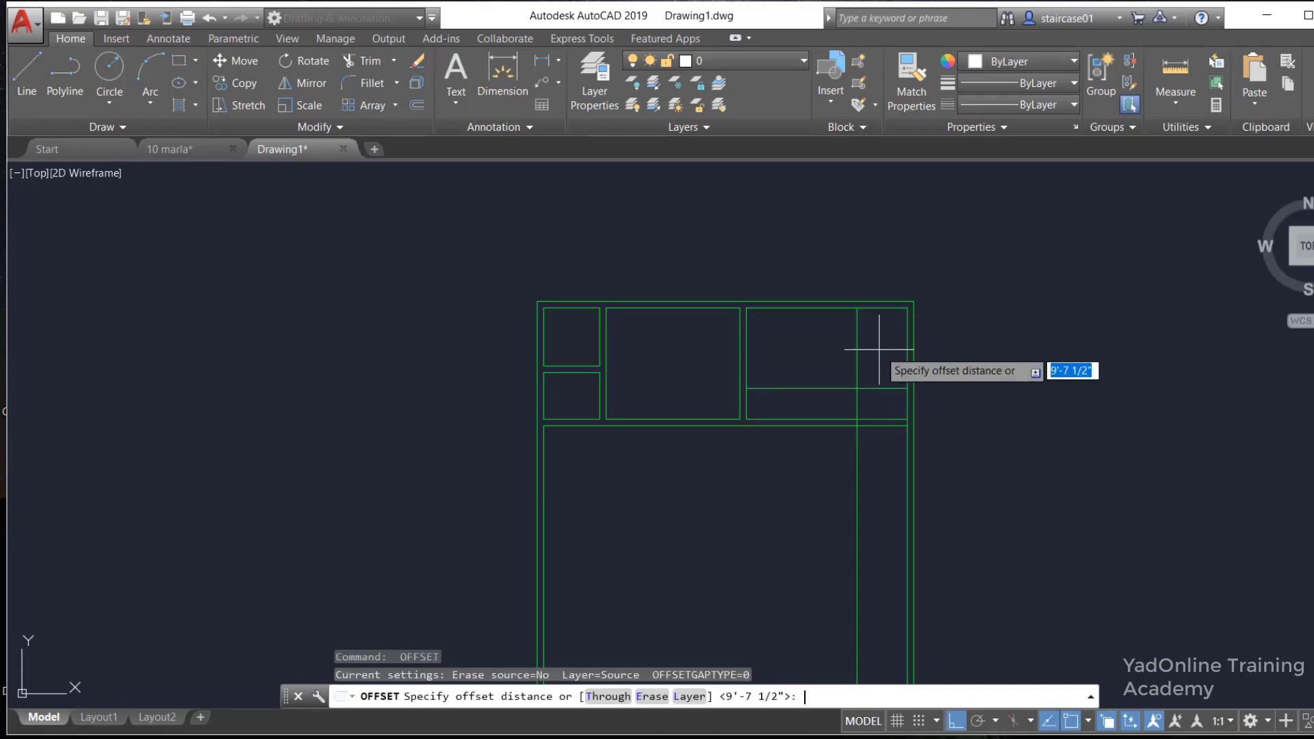
text(9')
key(Return)
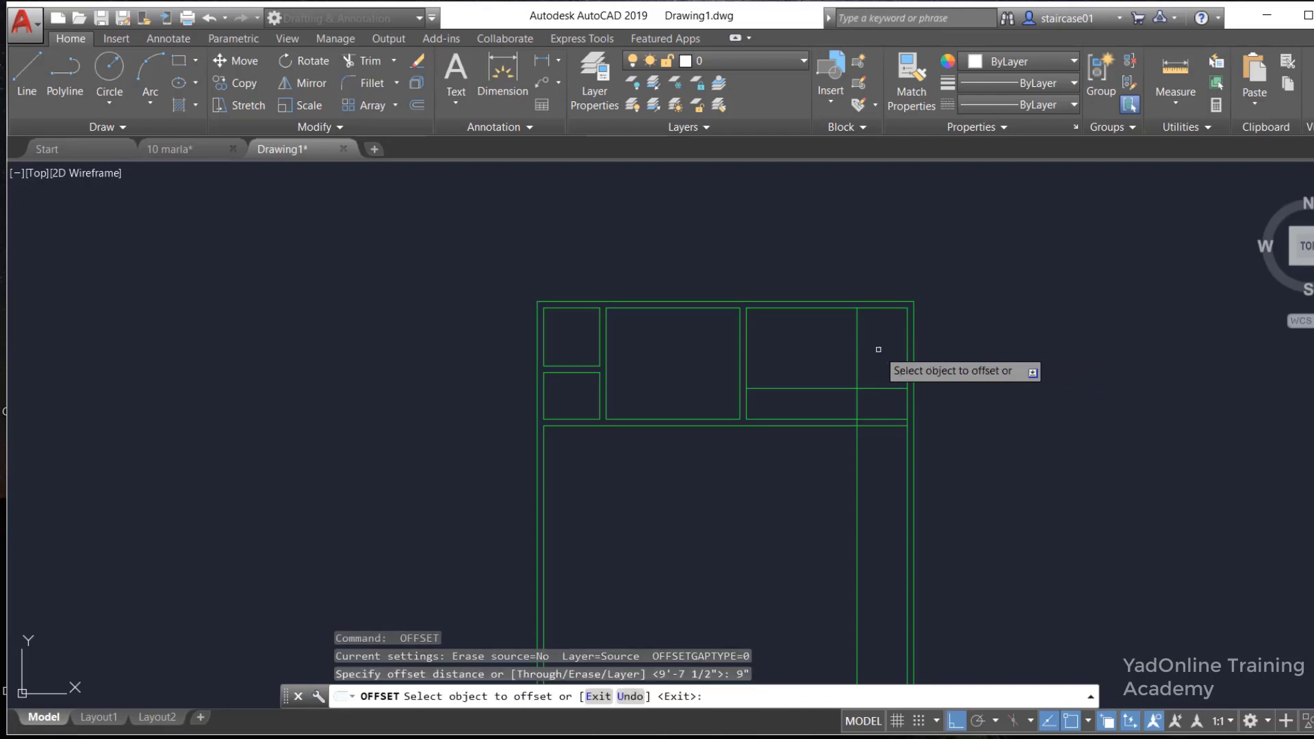
click(839, 354)
click(856, 353)
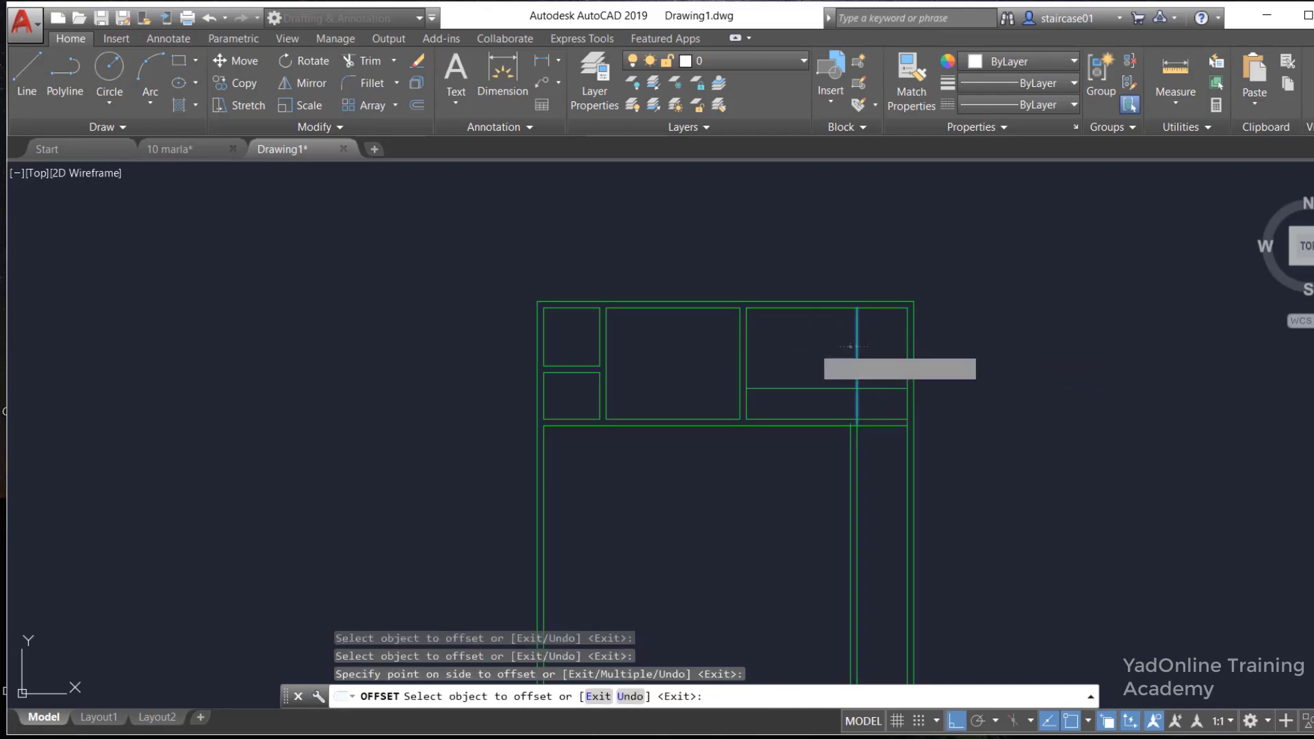
click(882, 389)
key(Return)
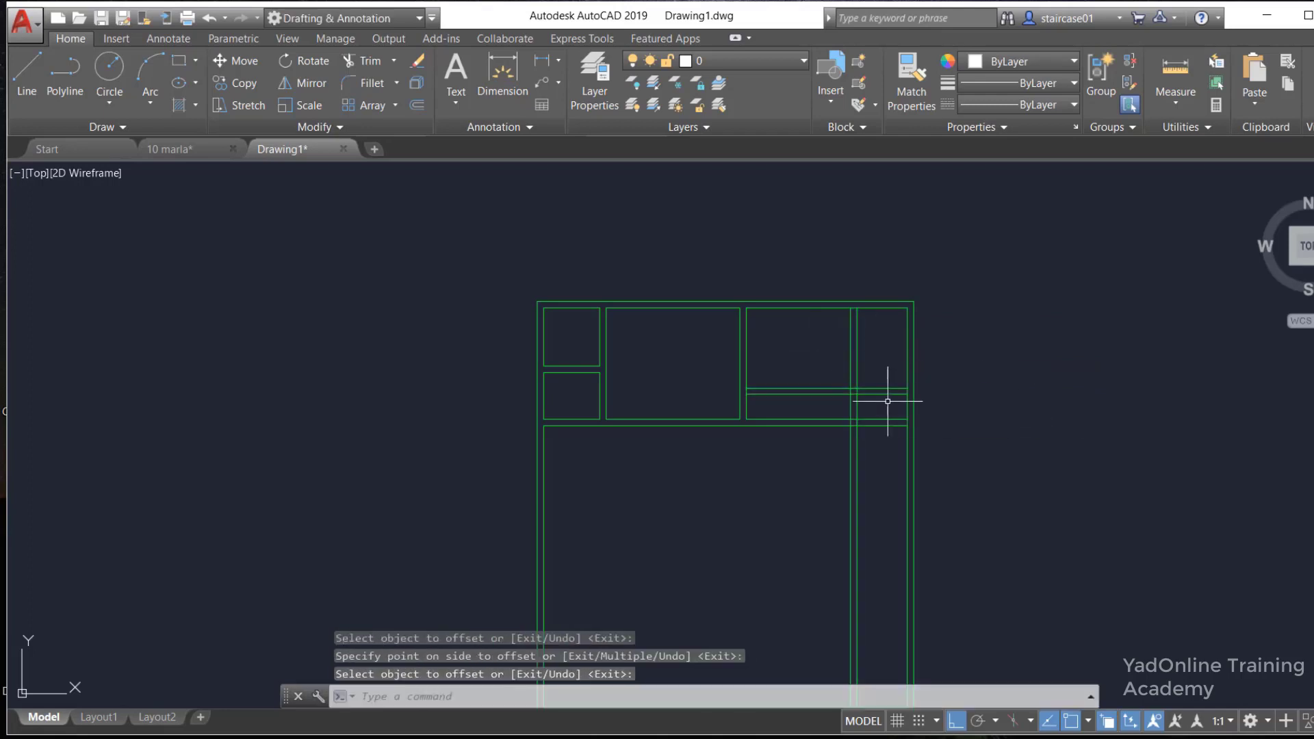
Trim the crossing line pieces inside the new wall junction
text(tr)
key(Return)
key(Return)
mouse_move(807, 376)
mouse_down()
mouse_move(801, 408)
mouse_move(865, 403)
mouse_up()
scroll(864, 403, up, 4)
click(866, 404)
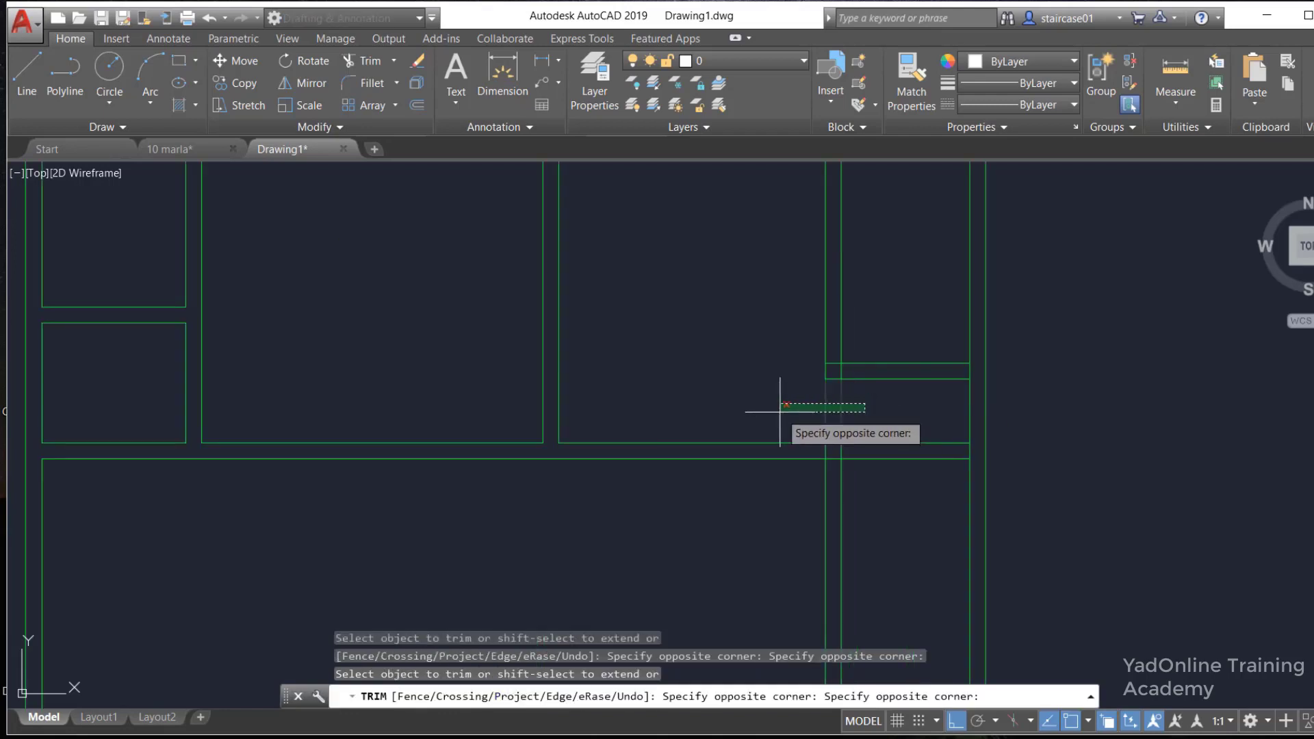
click(883, 409)
scroll(848, 363, up, 3)
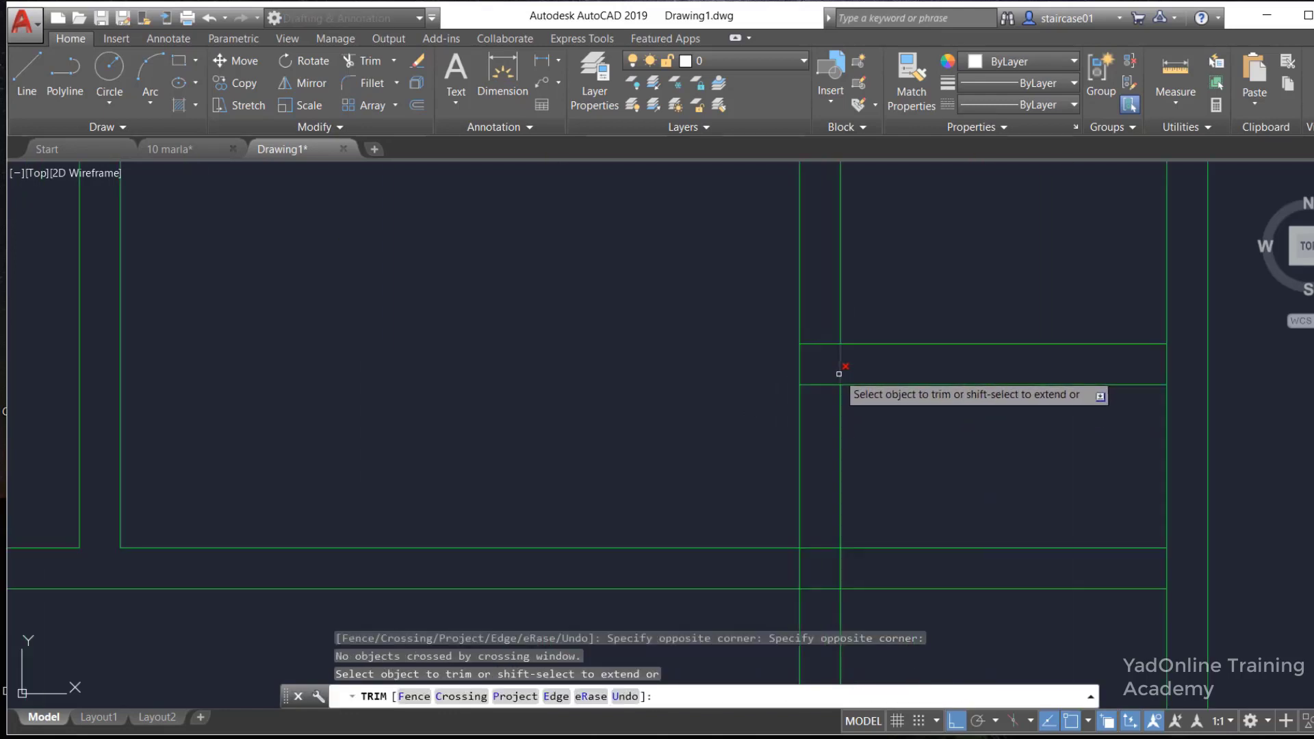
click(830, 332)
click(819, 360)
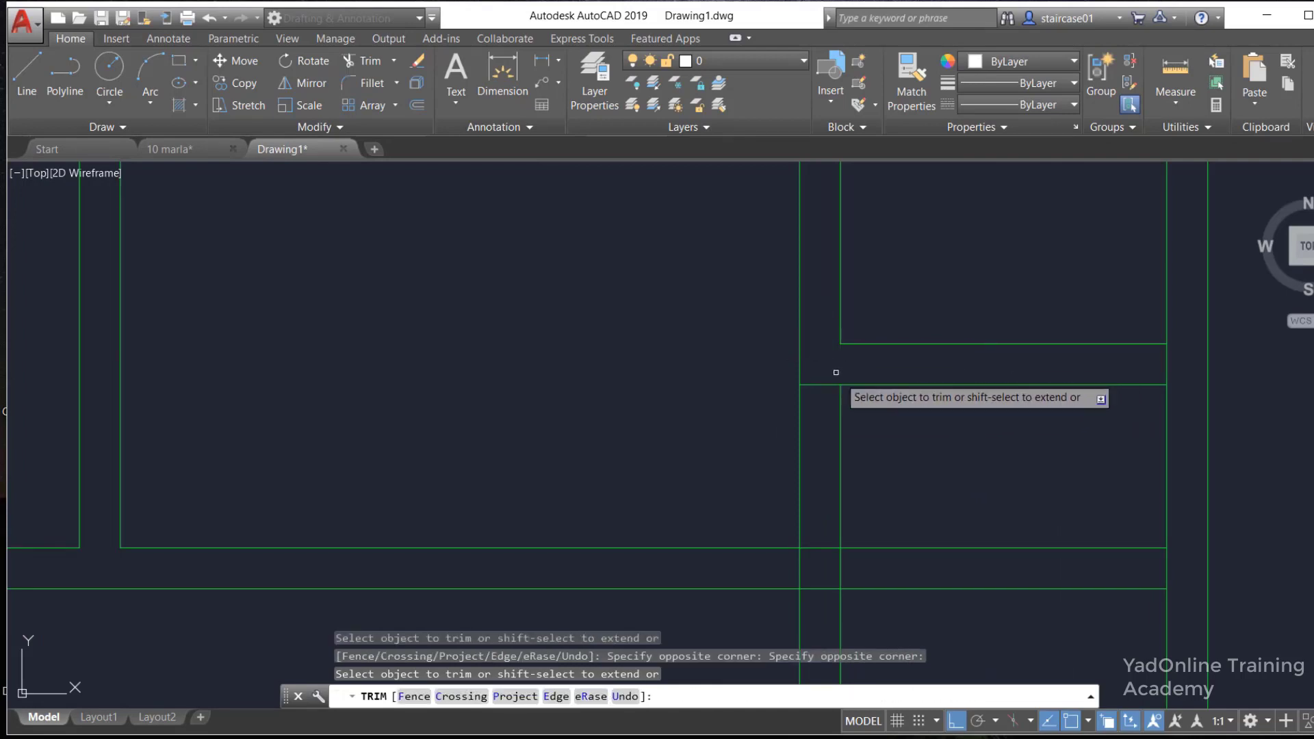
click(830, 365)
click(818, 390)
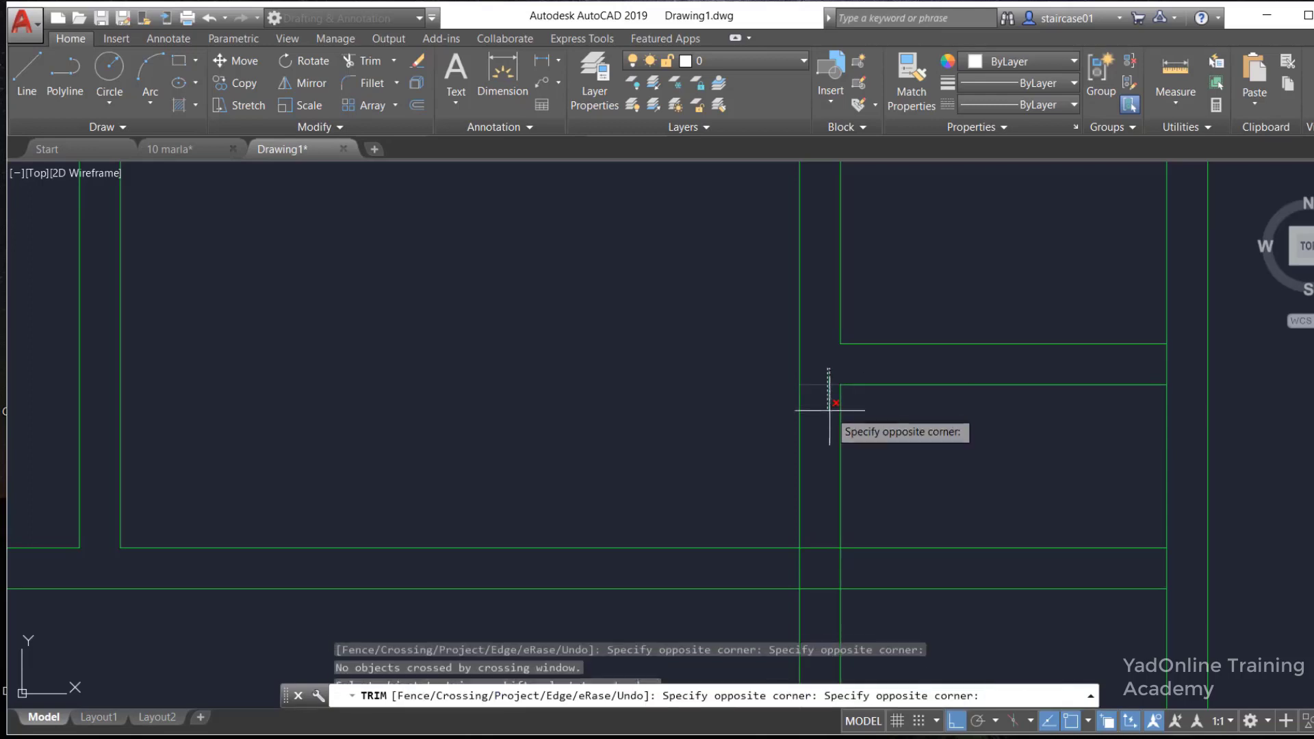
click(825, 404)
Trim the remaining wall ends near the top and at the right-side rooms
scroll(819, 394, down, 2)
scroll(824, 424, down, 2)
scroll(808, 404, down, 2)
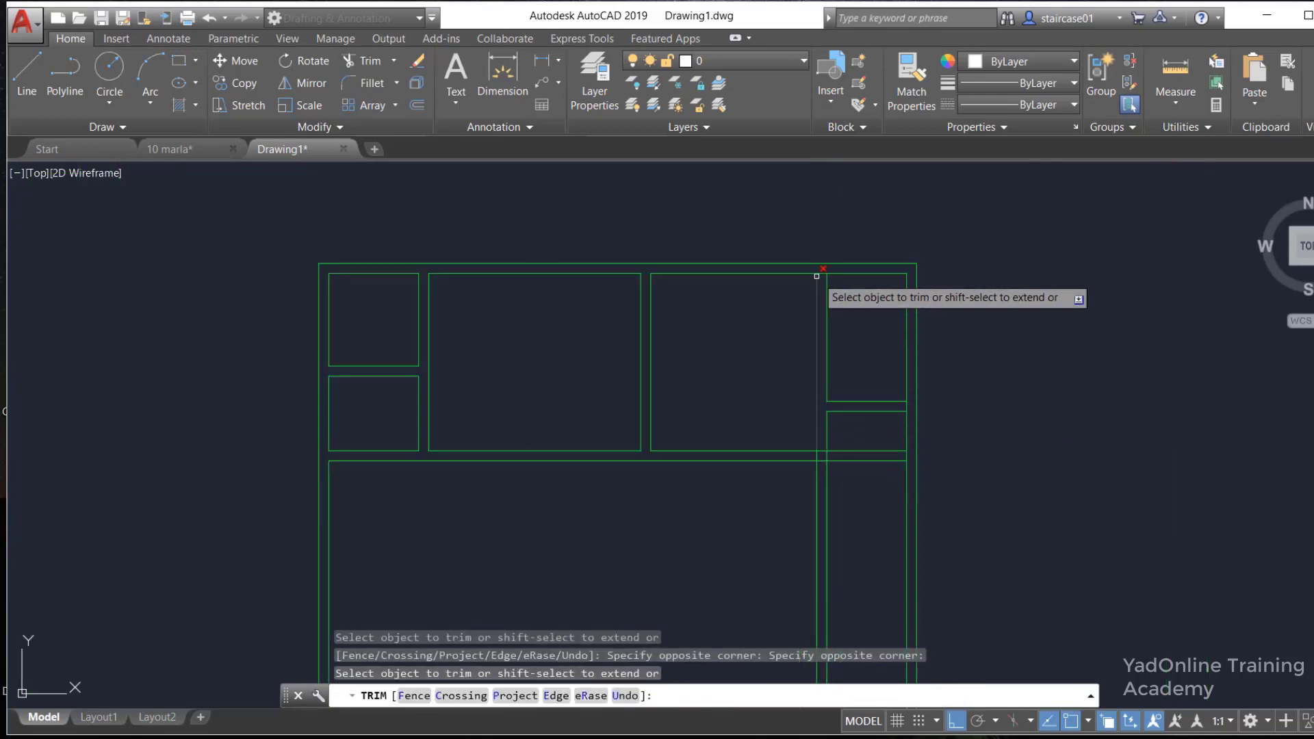
scroll(842, 260, up, 3)
click(842, 259)
click(880, 301)
scroll(946, 510, down, 2)
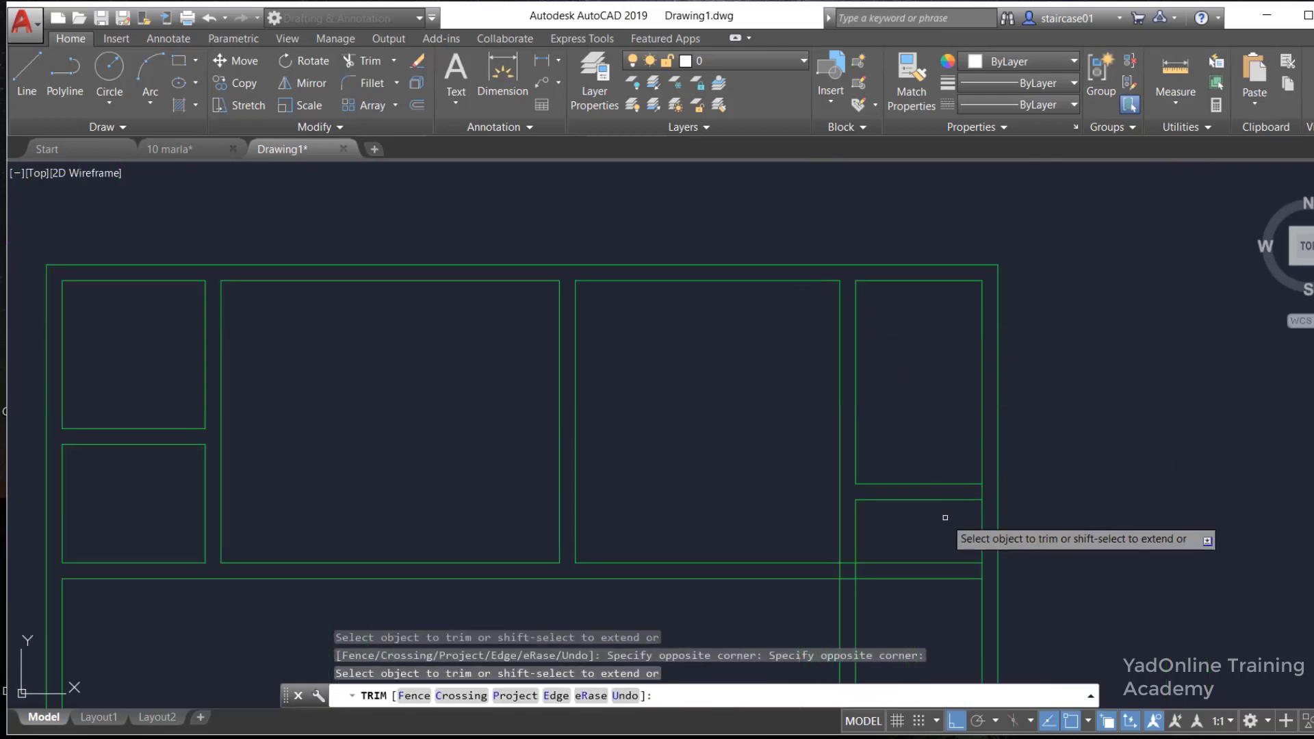
scroll(994, 437, up, 3)
click(994, 437)
scroll(997, 434, down, 2)
scroll(901, 477, down, 2)
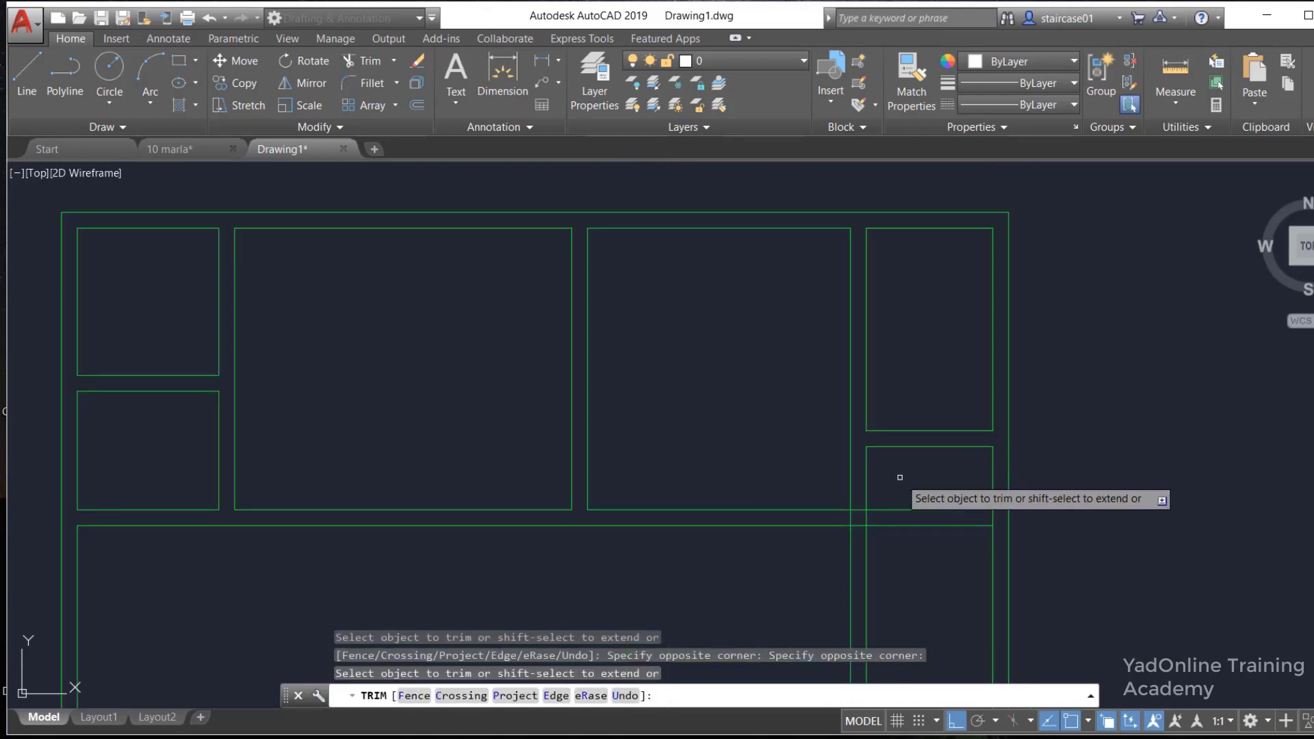
key(Escape)
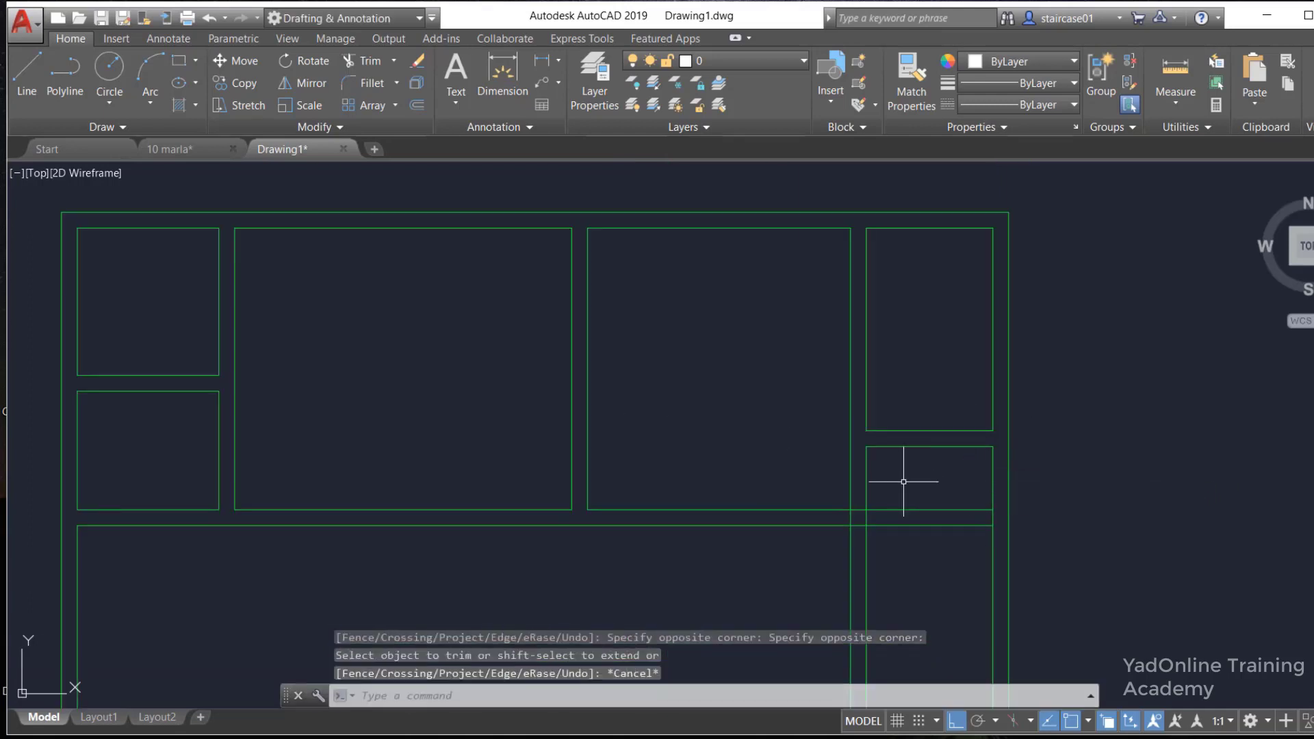
scroll(856, 457, down, 3)
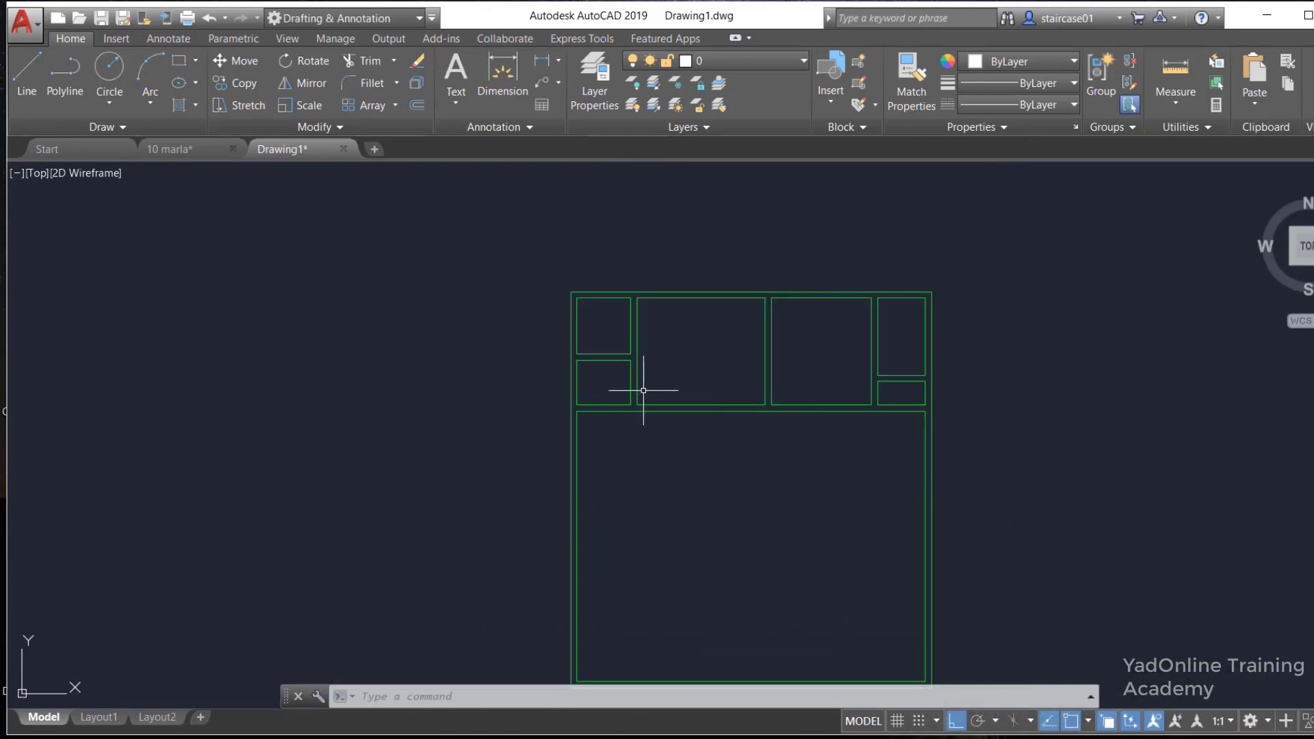
text(EX)
key(Return)
scroll(620, 428, up, 4)
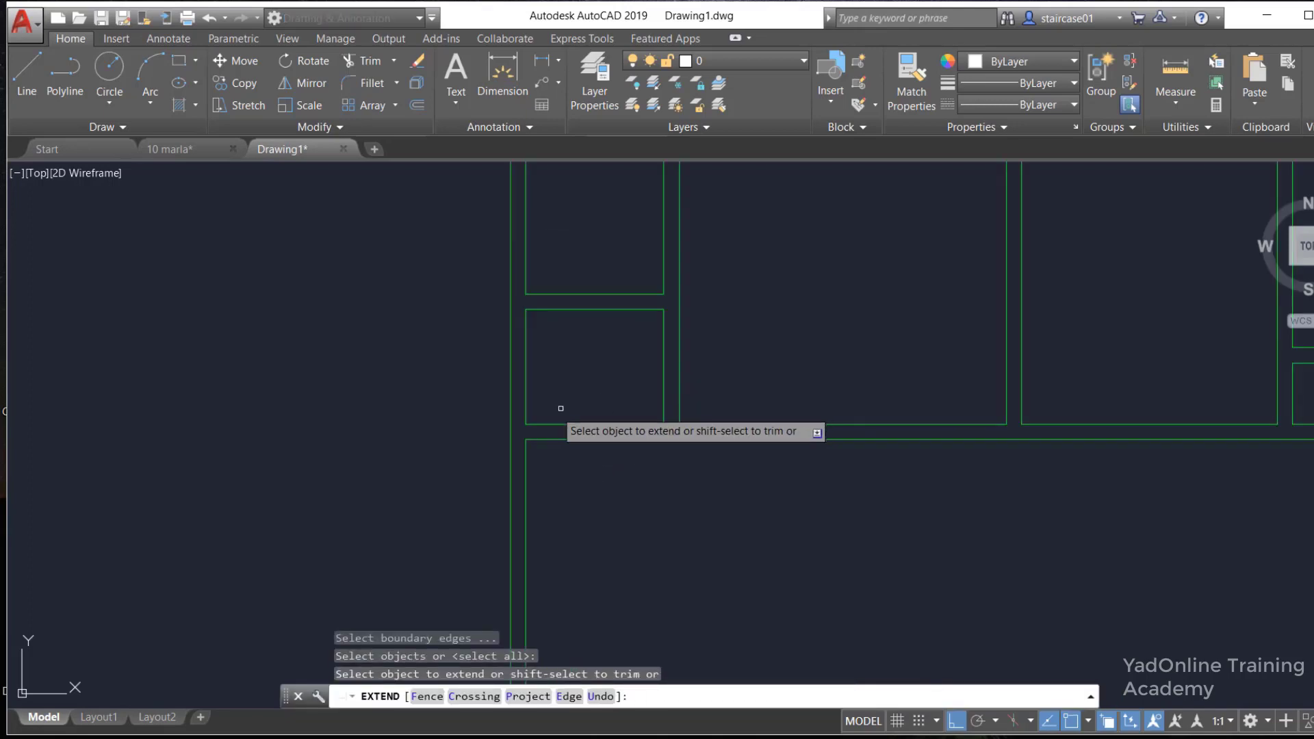
Extend the left room's top edge to the outer wall and trim the outer wall beside it
click(552, 310)
key(Escape)
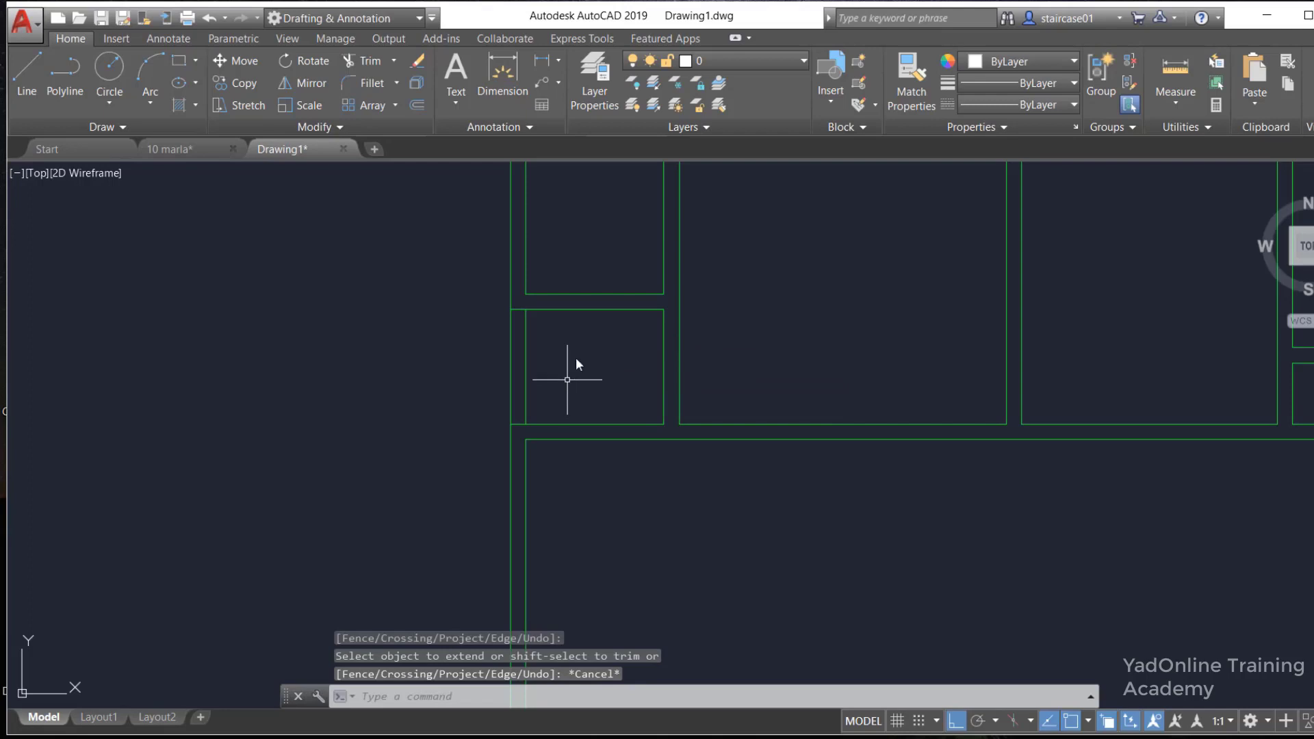
text(tr)
key(Return)
Erase the leftover vertical wall line beneath the top-left room
key(Return)
drag(575, 369, 507, 404)
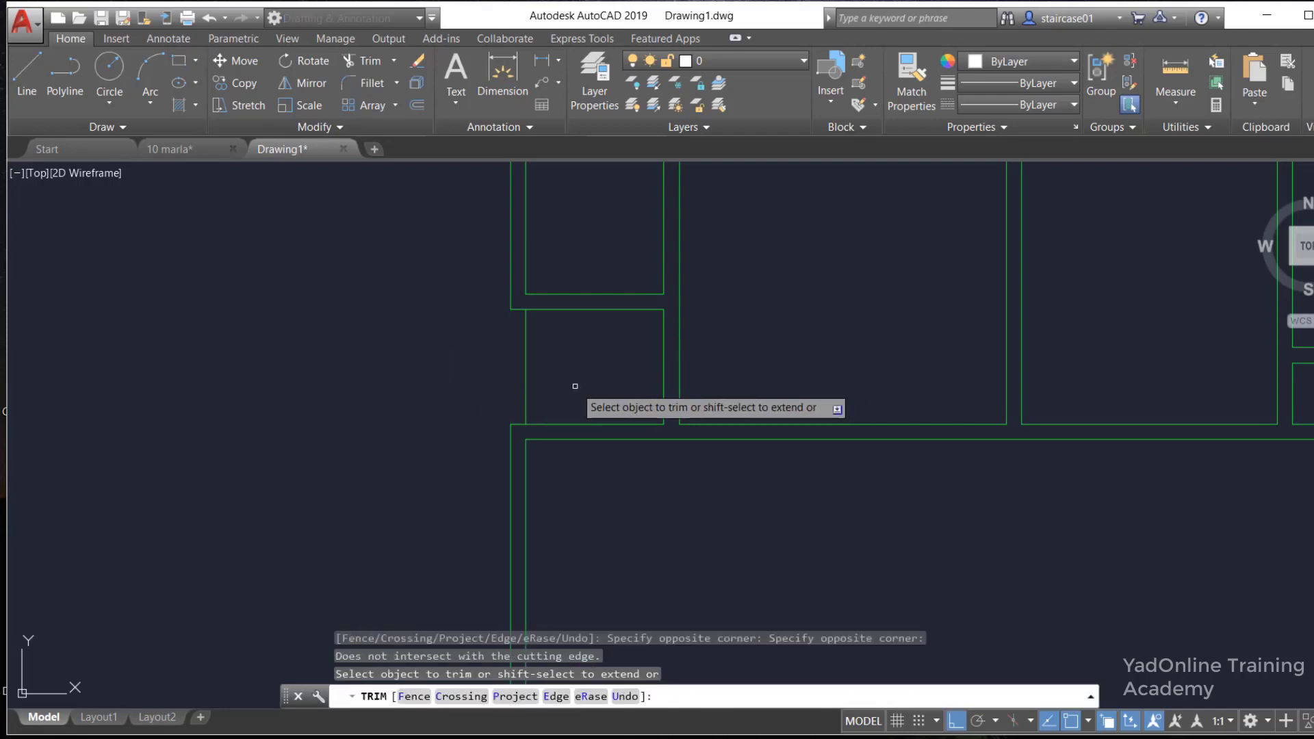
key(Escape)
click(525, 364)
text(e)
key(Return)
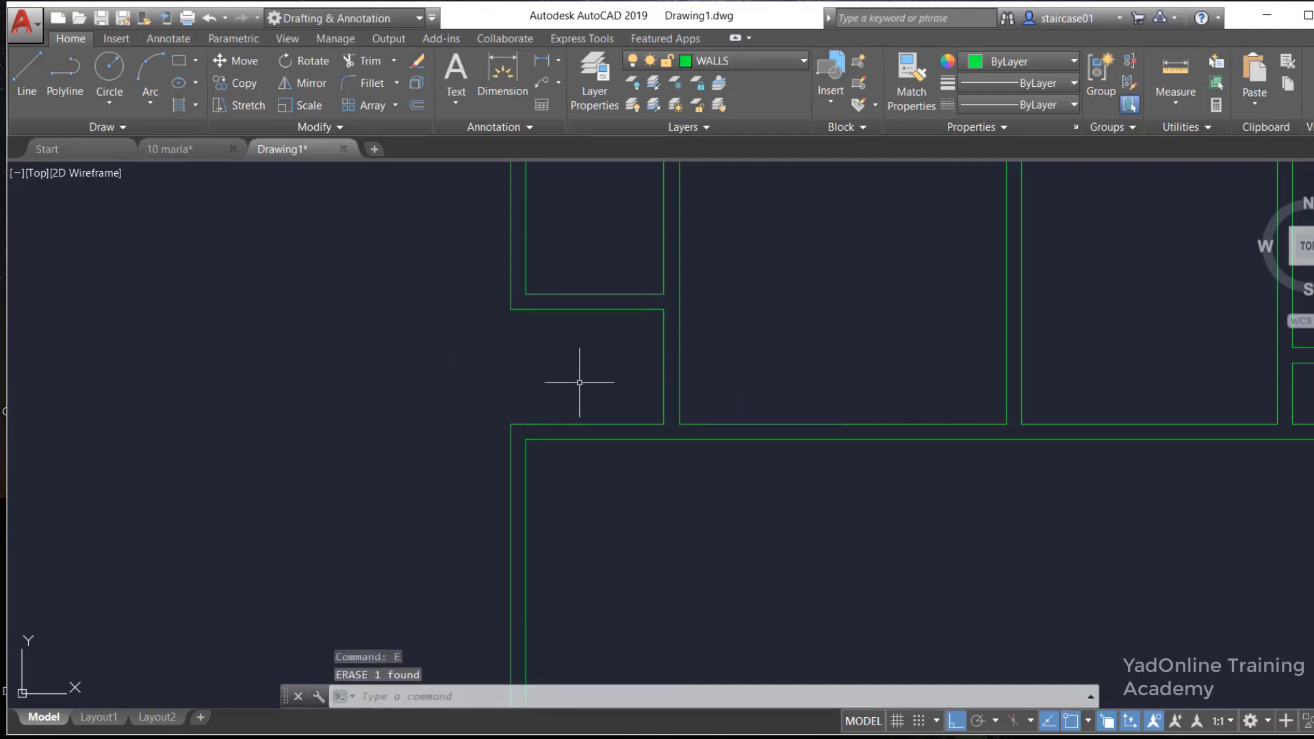
scroll(585, 379, down, 2)
scroll(595, 397, down, 2)
scroll(852, 458, down, 4)
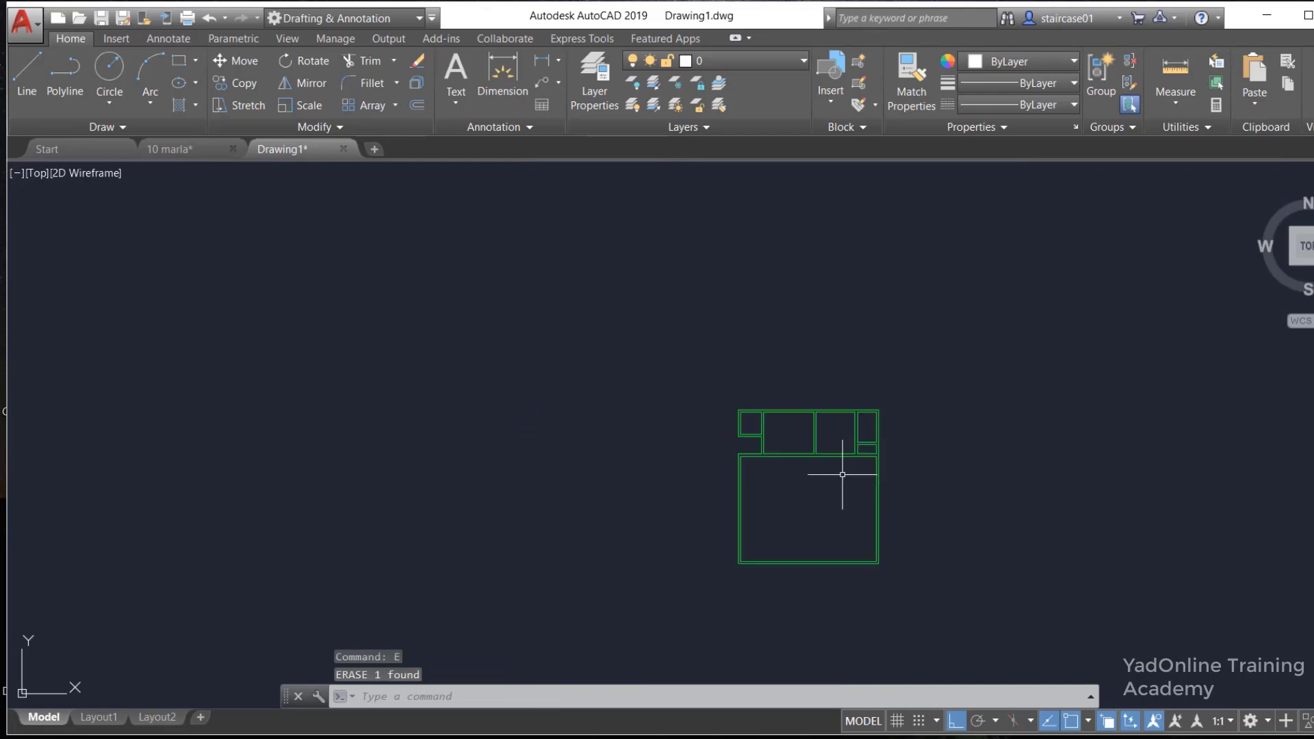
scroll(828, 498, up, 4)
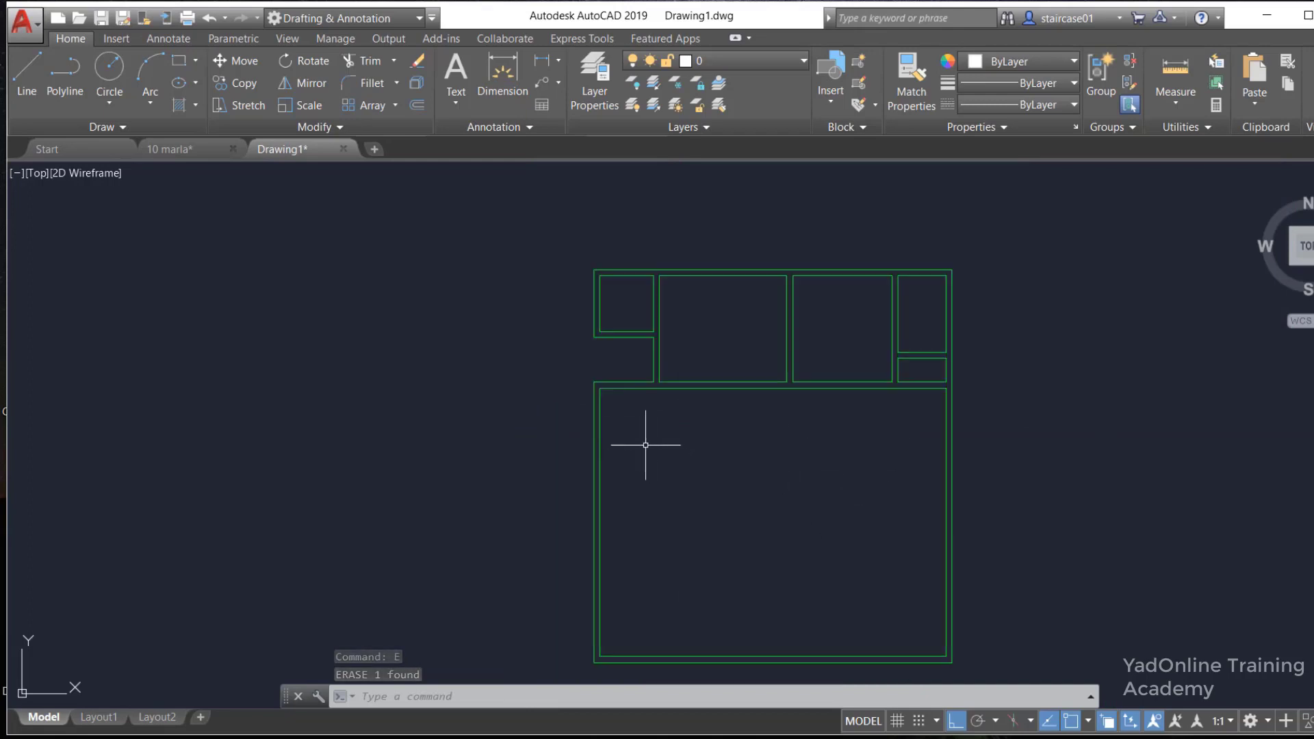
Offset the lower room's left inner wall 6'9" right and its top inner line 12' down
text(o)
key(Return)
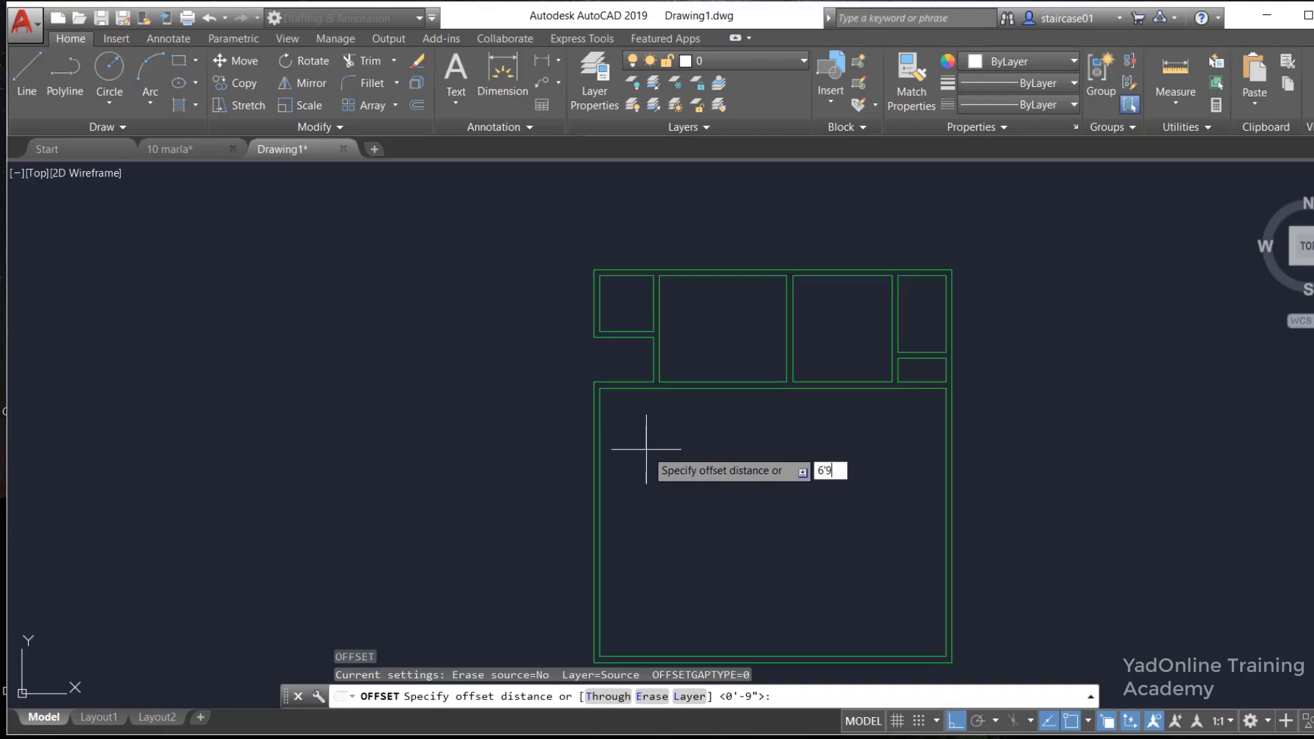
key(Return)
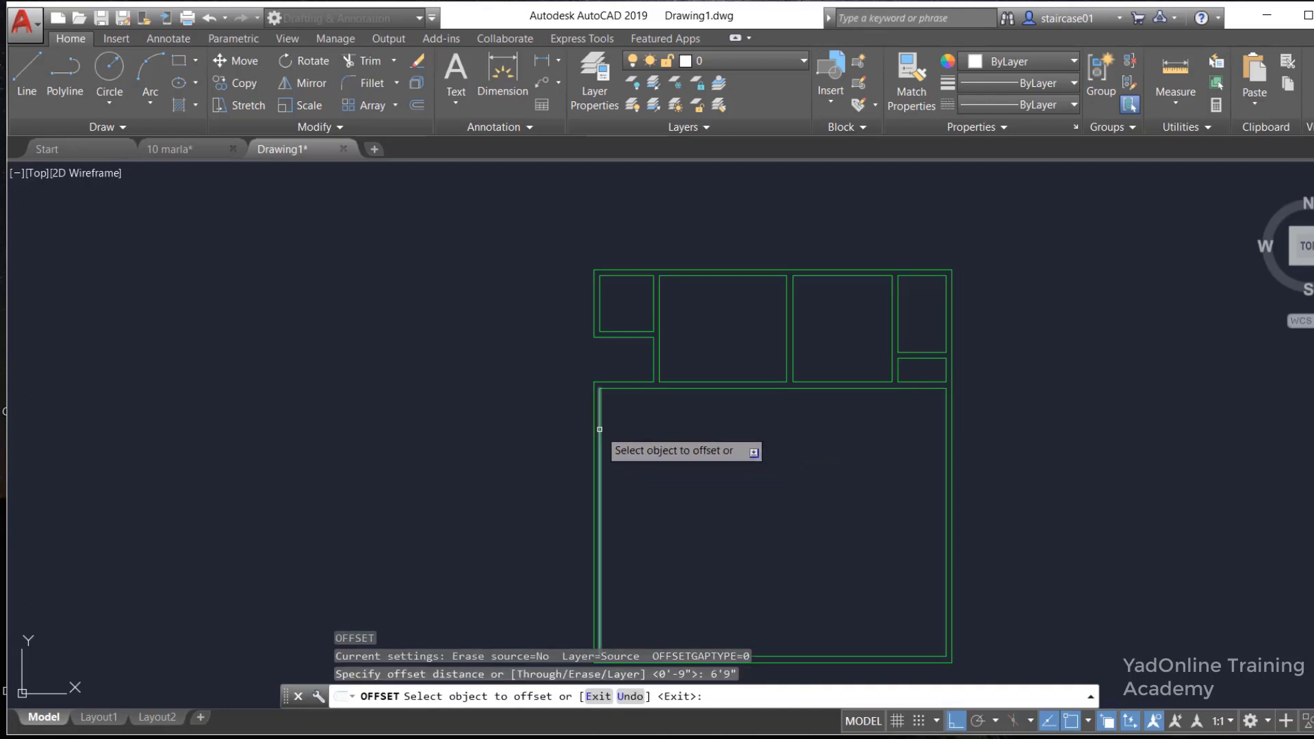
click(600, 432)
click(634, 428)
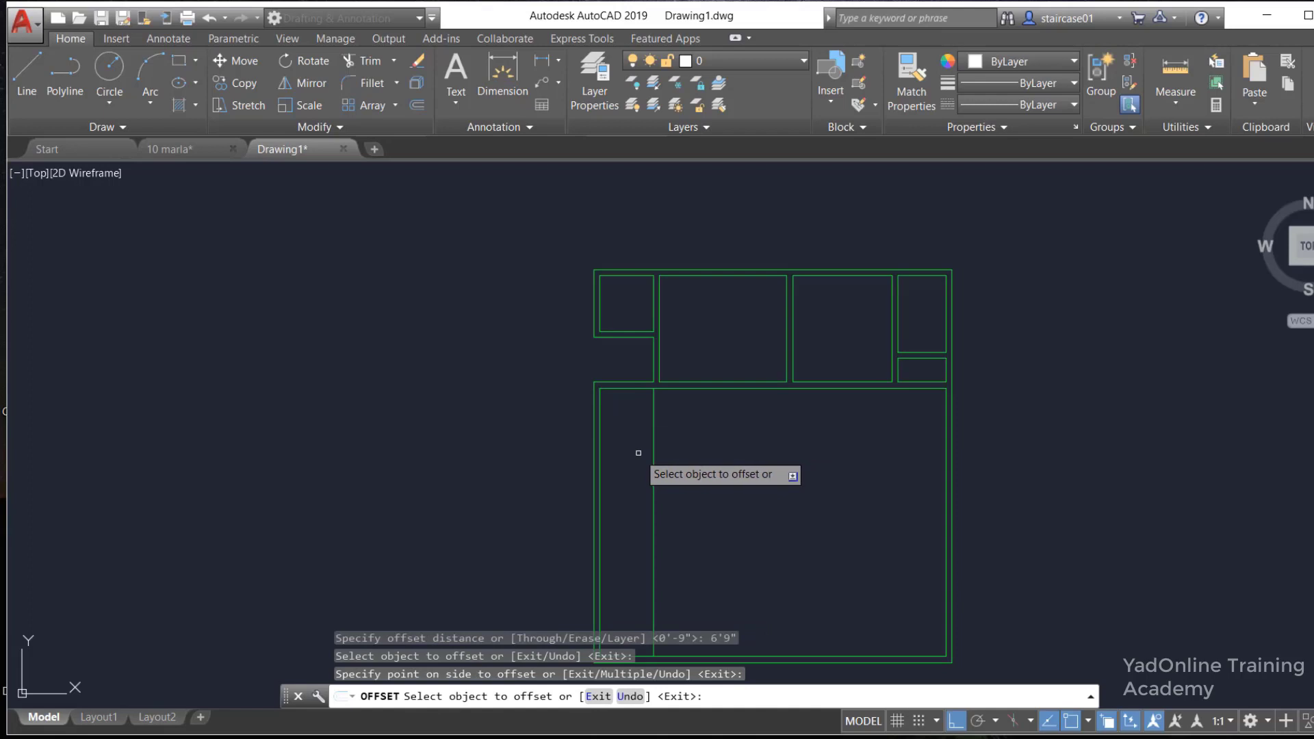
key(Return)
key(Return)
text(12')
key(Return)
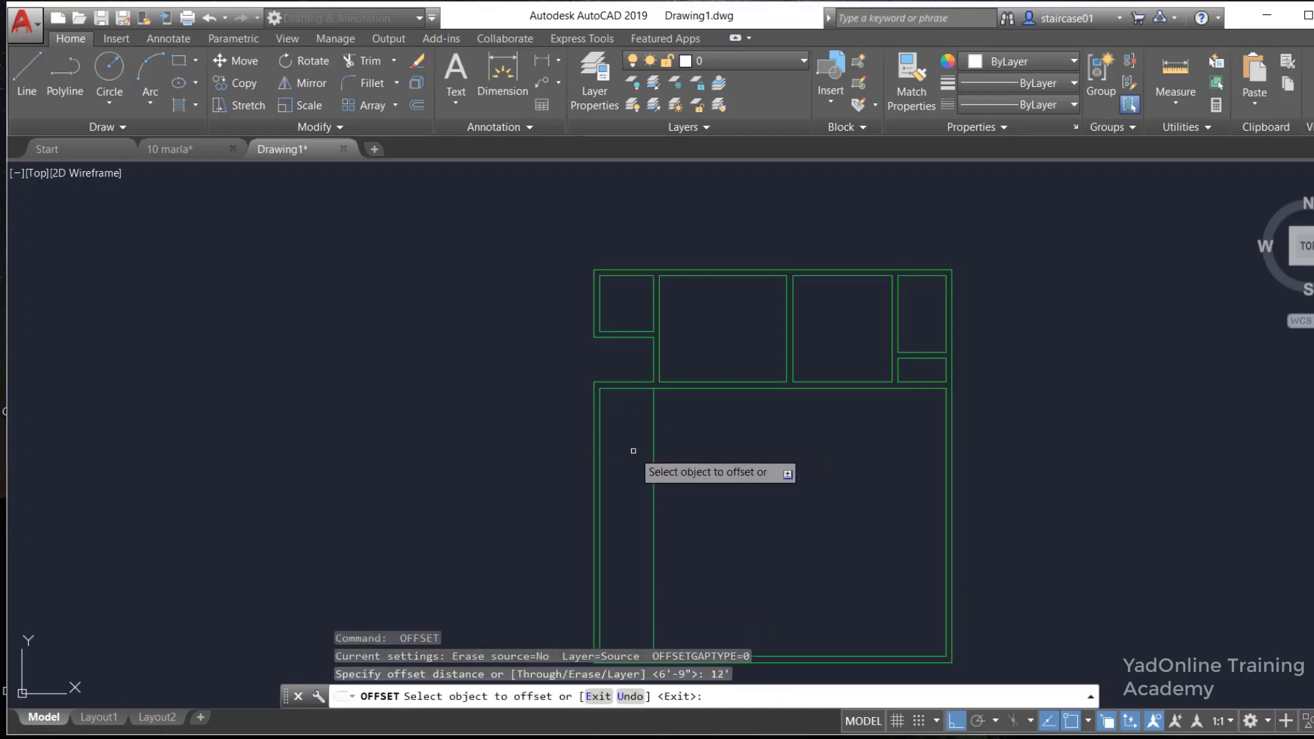
click(639, 389)
click(642, 495)
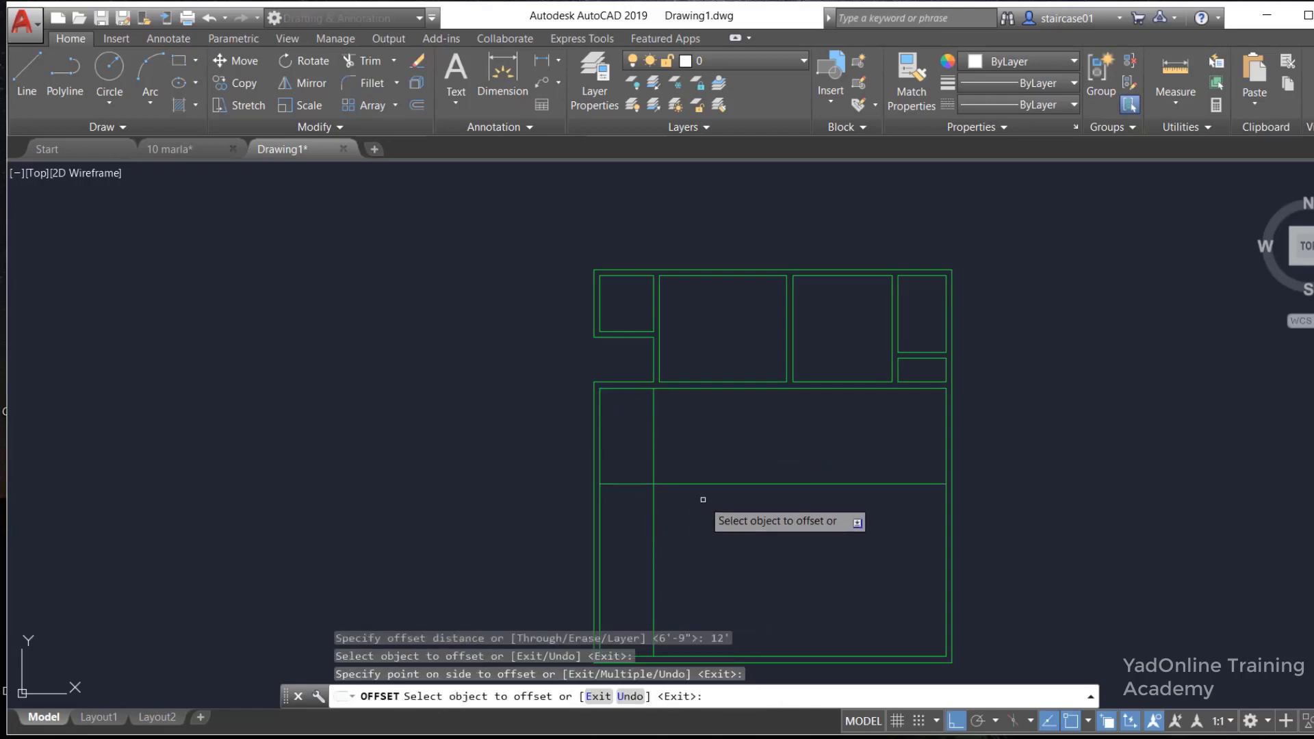
key(Escape)
Double the new vertical line at 4.5" and the new horizontal line at 9"
key(Return)
text(4.5)
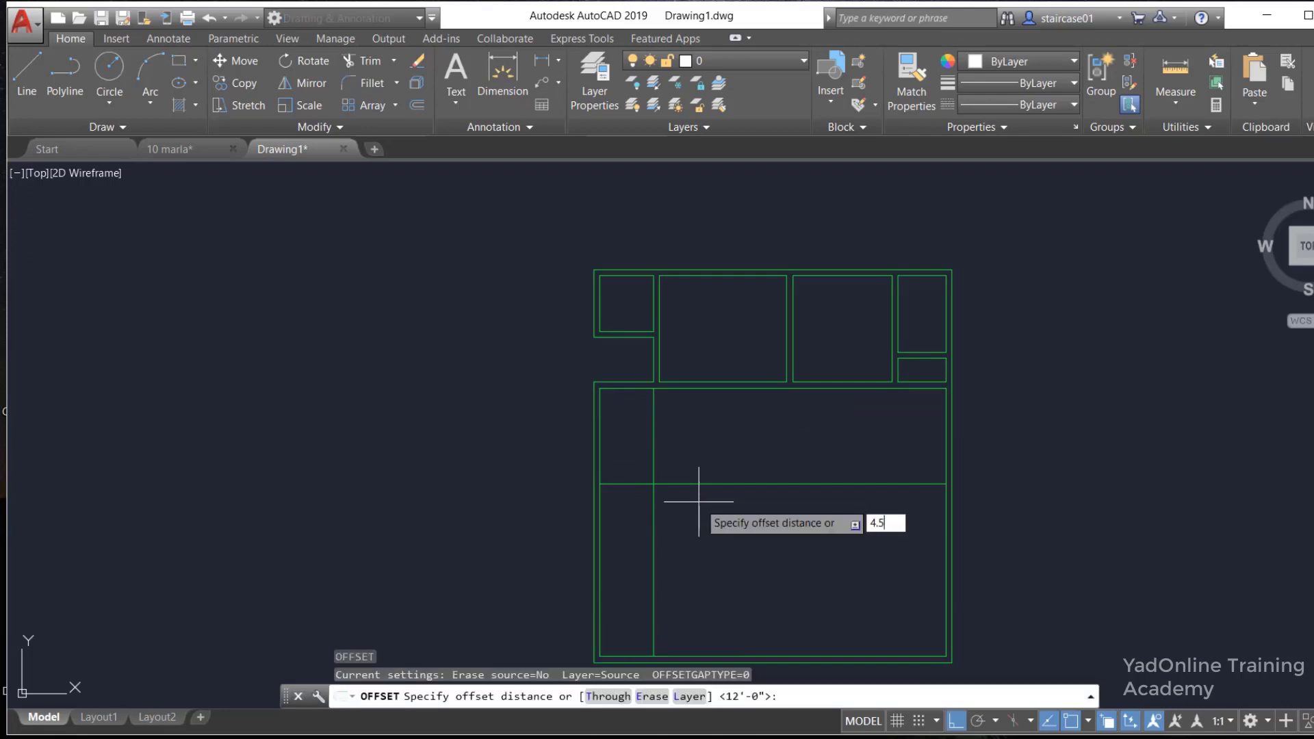
text(")
key(Return)
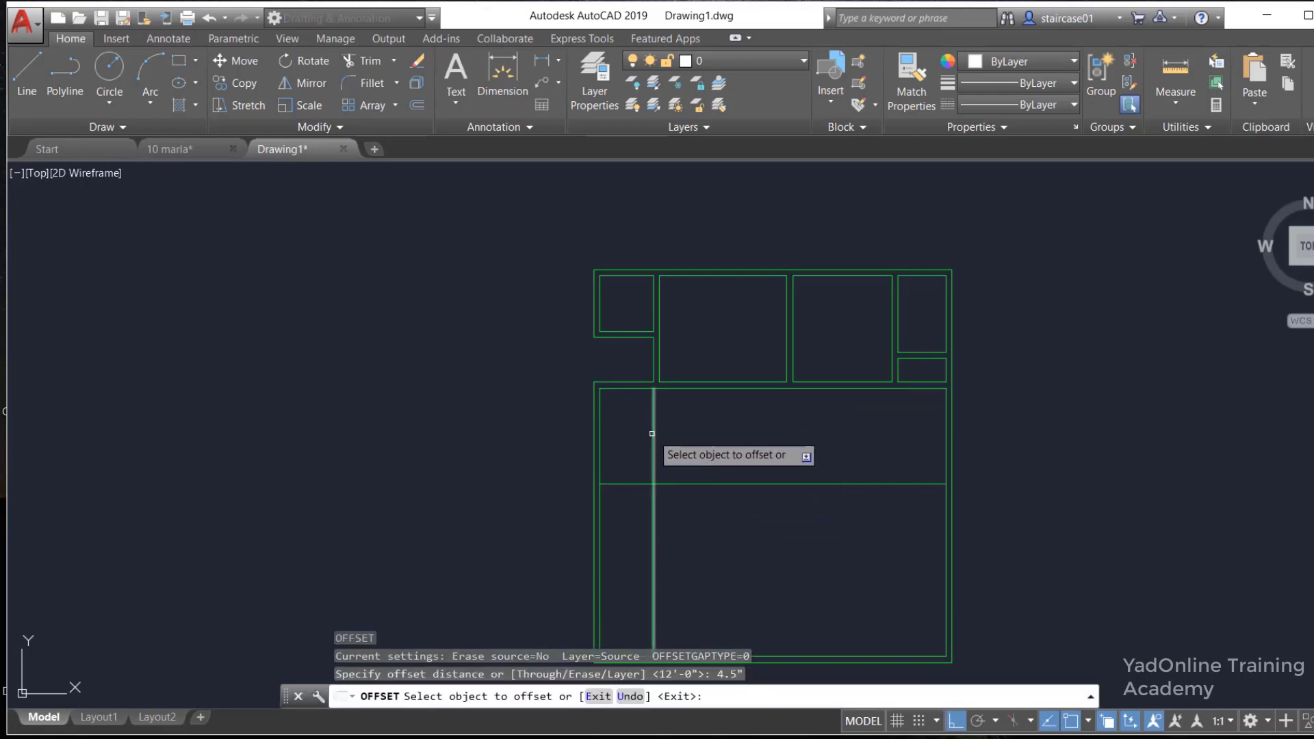
click(652, 434)
click(686, 507)
key(Return)
key(Return)
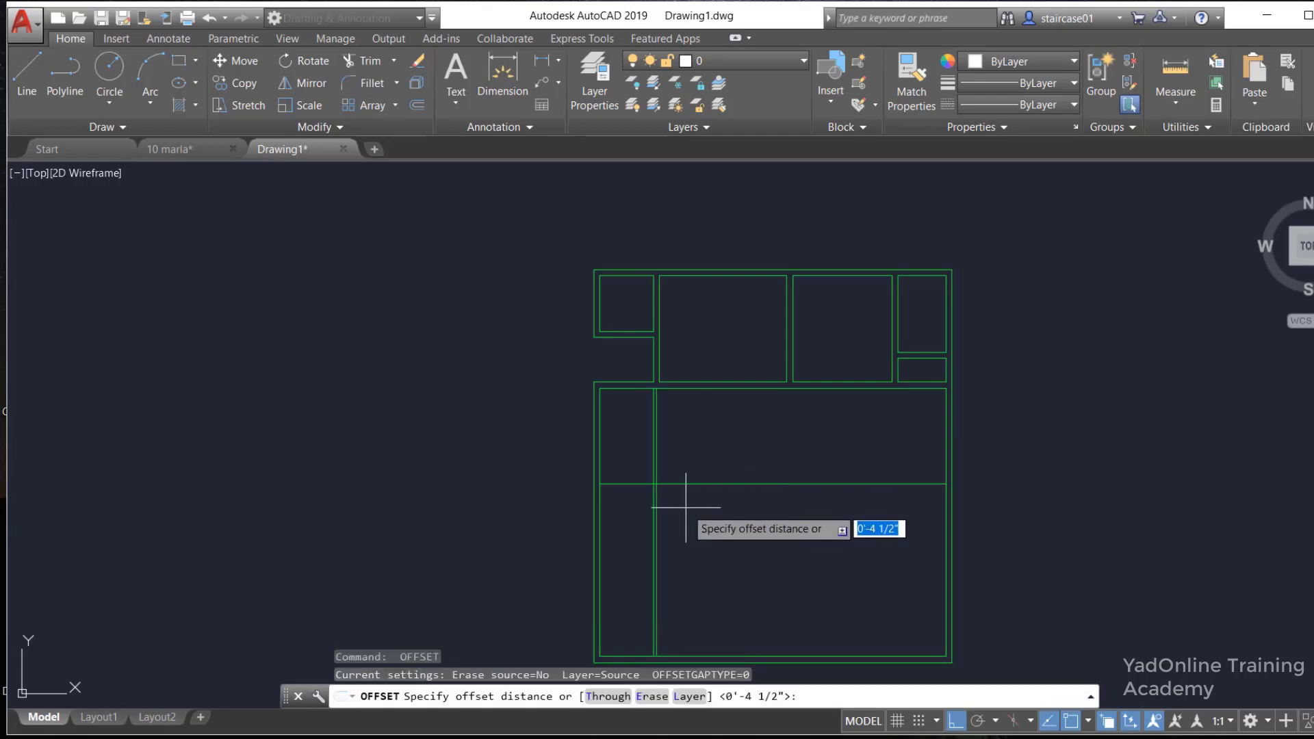
text(9)
key(Return)
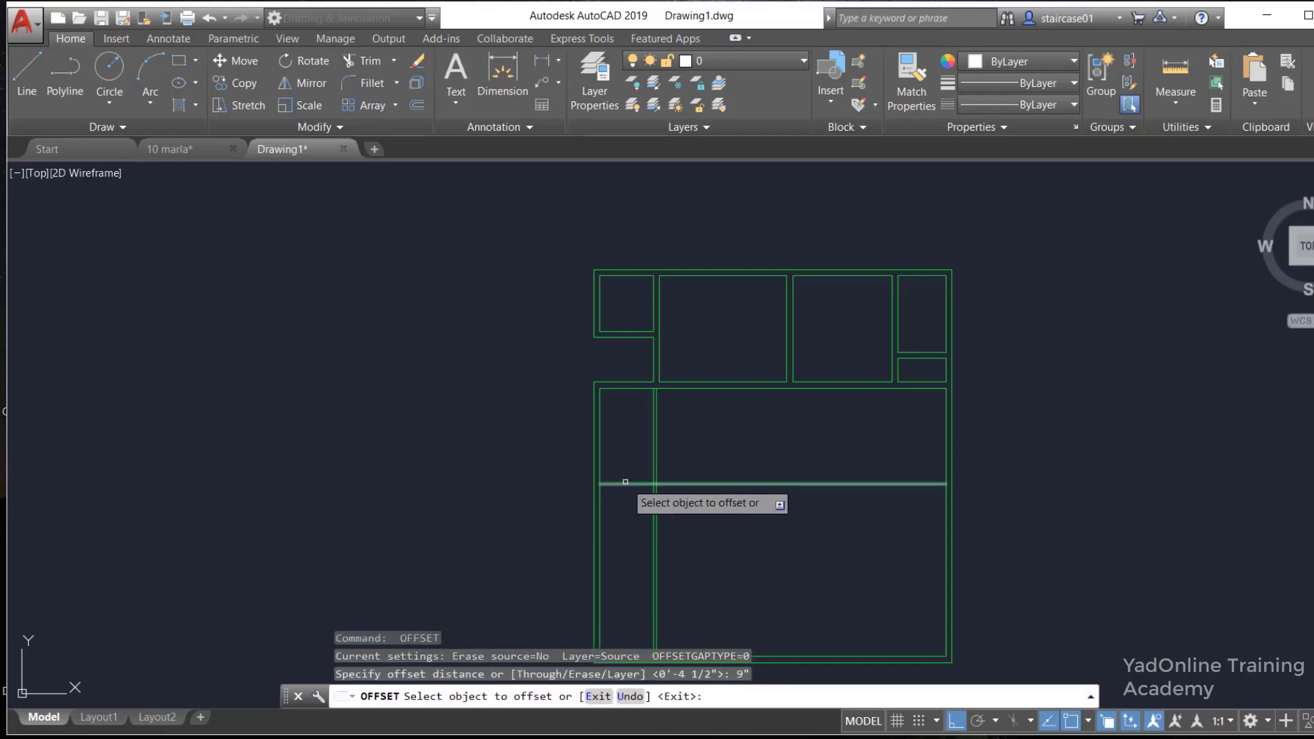
click(627, 484)
click(629, 523)
key(Escape)
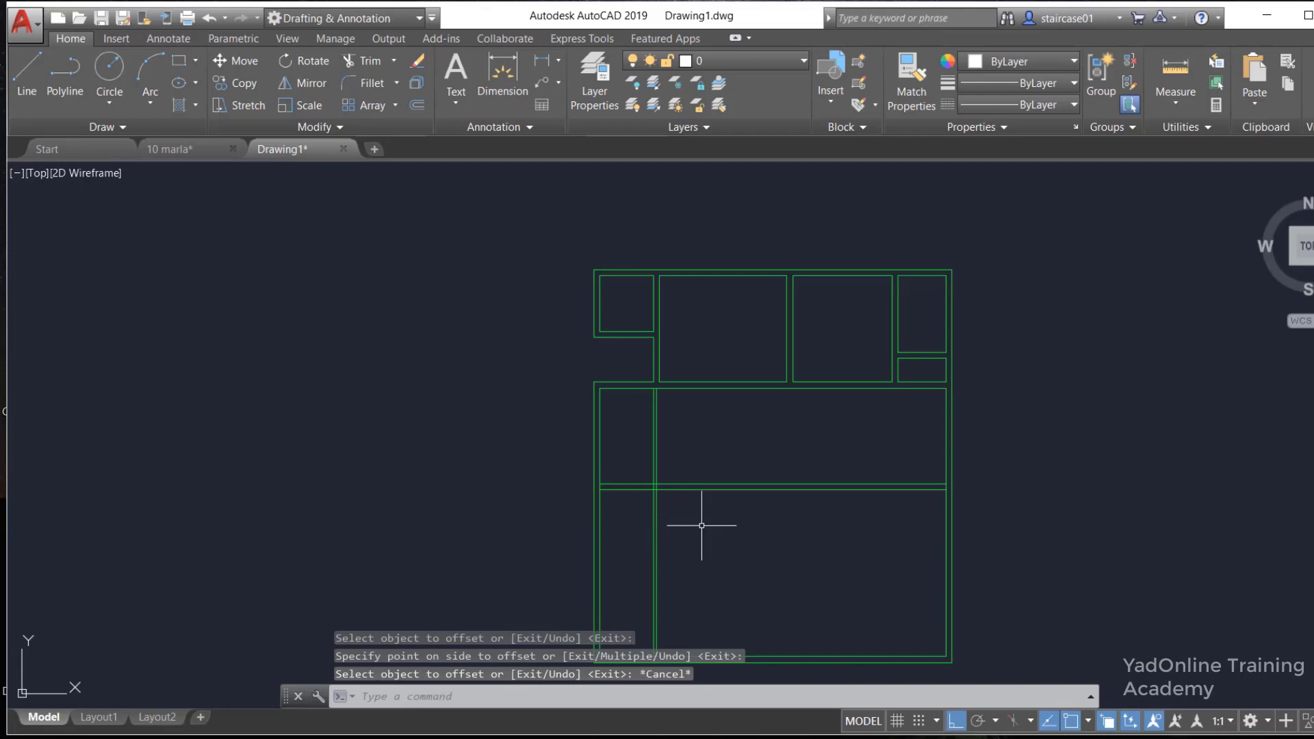
text(TR)
Trim the new vertical partition line below the 12' horizontal wall
key(Return)
scroll(677, 517, up, 4)
click(622, 490)
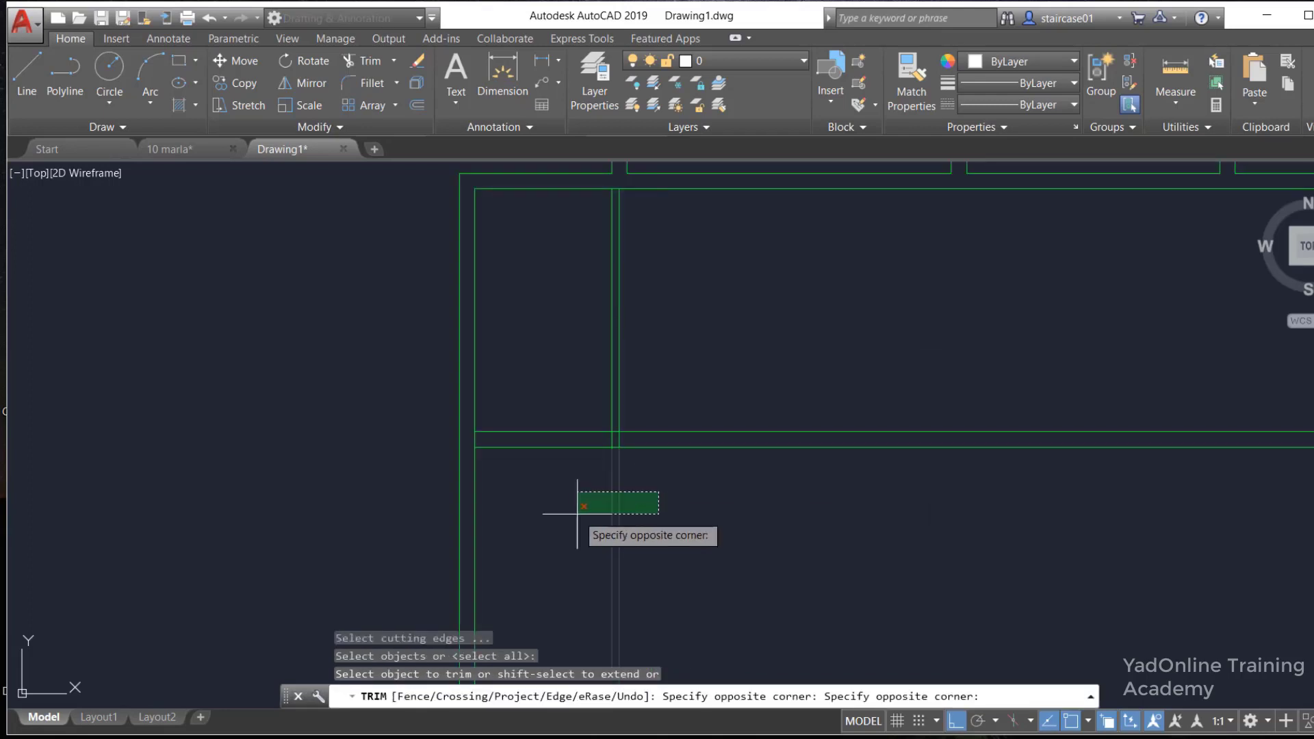
click(575, 516)
scroll(586, 514, down, 4)
Trim the leftover stubs and pieces at the wall junction, closing off the narrow left room
scroll(586, 514, up, 4)
scroll(592, 479, up, 3)
click(596, 472)
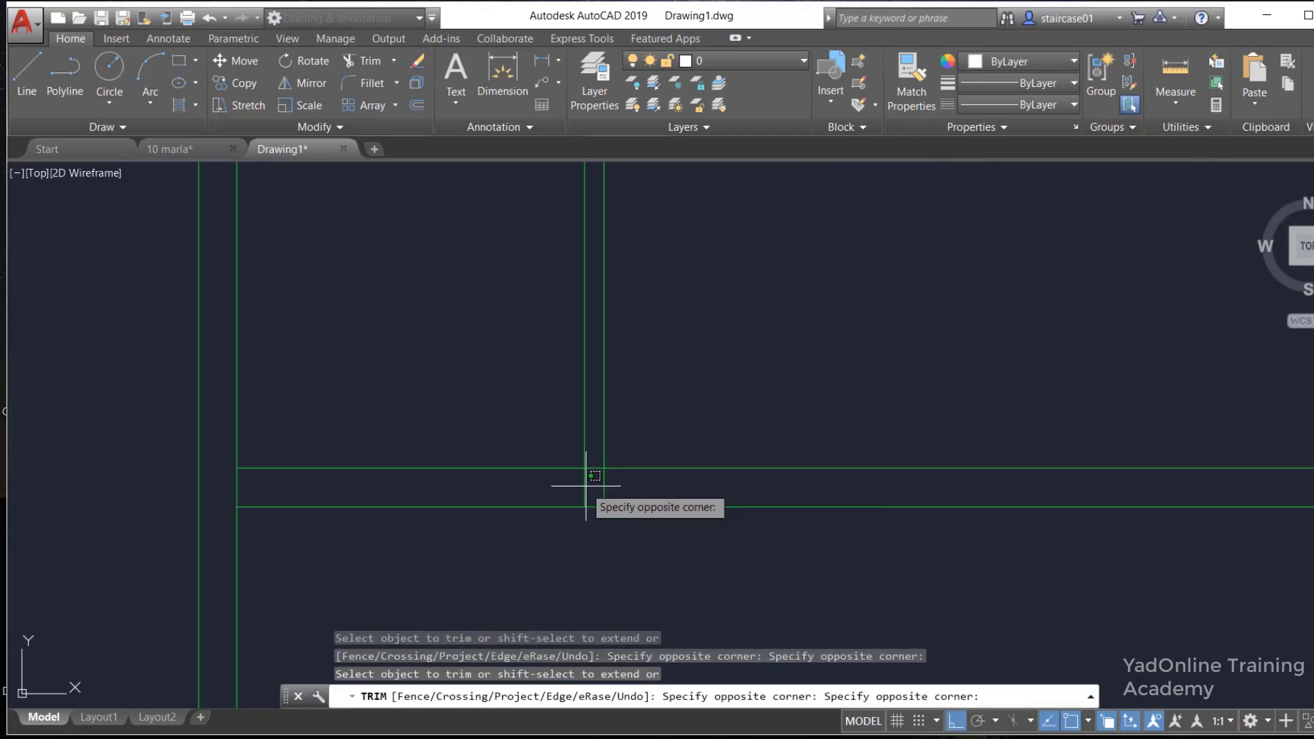
click(595, 468)
click(603, 488)
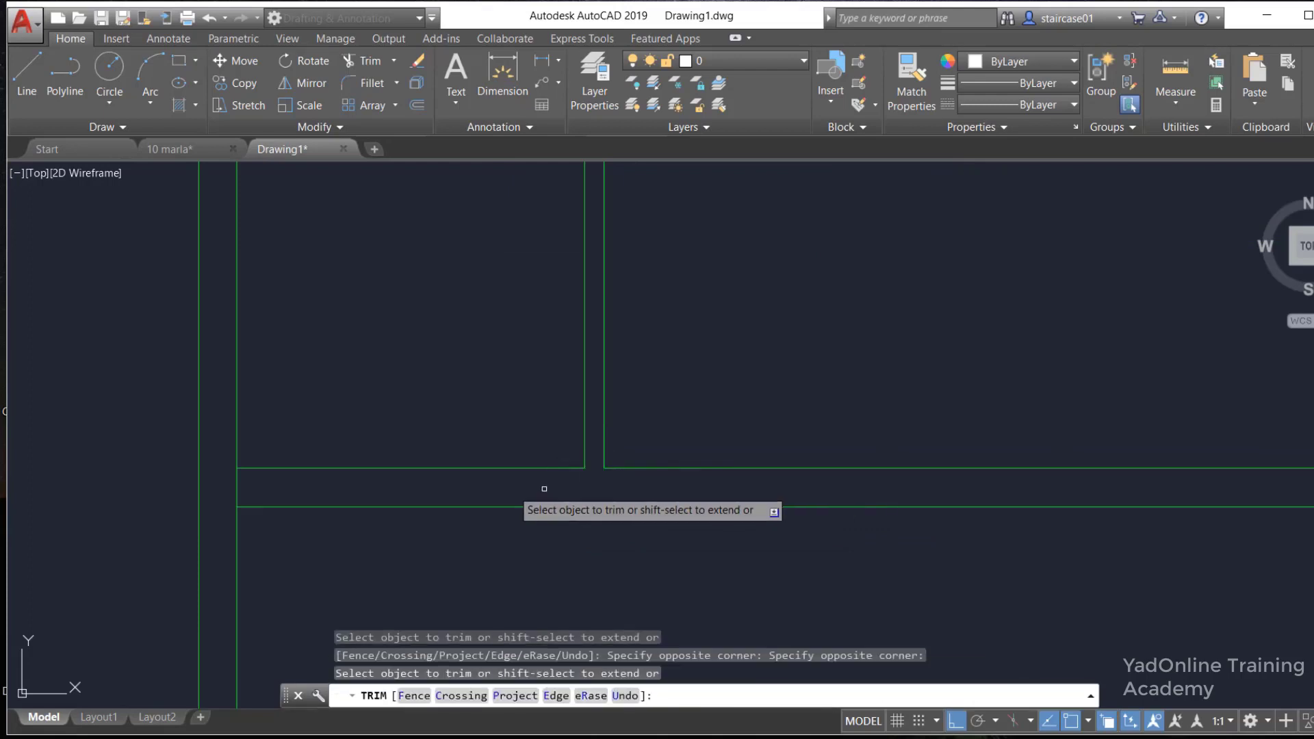
click(232, 480)
scroll(350, 533, down, 3)
scroll(414, 286, up, 2)
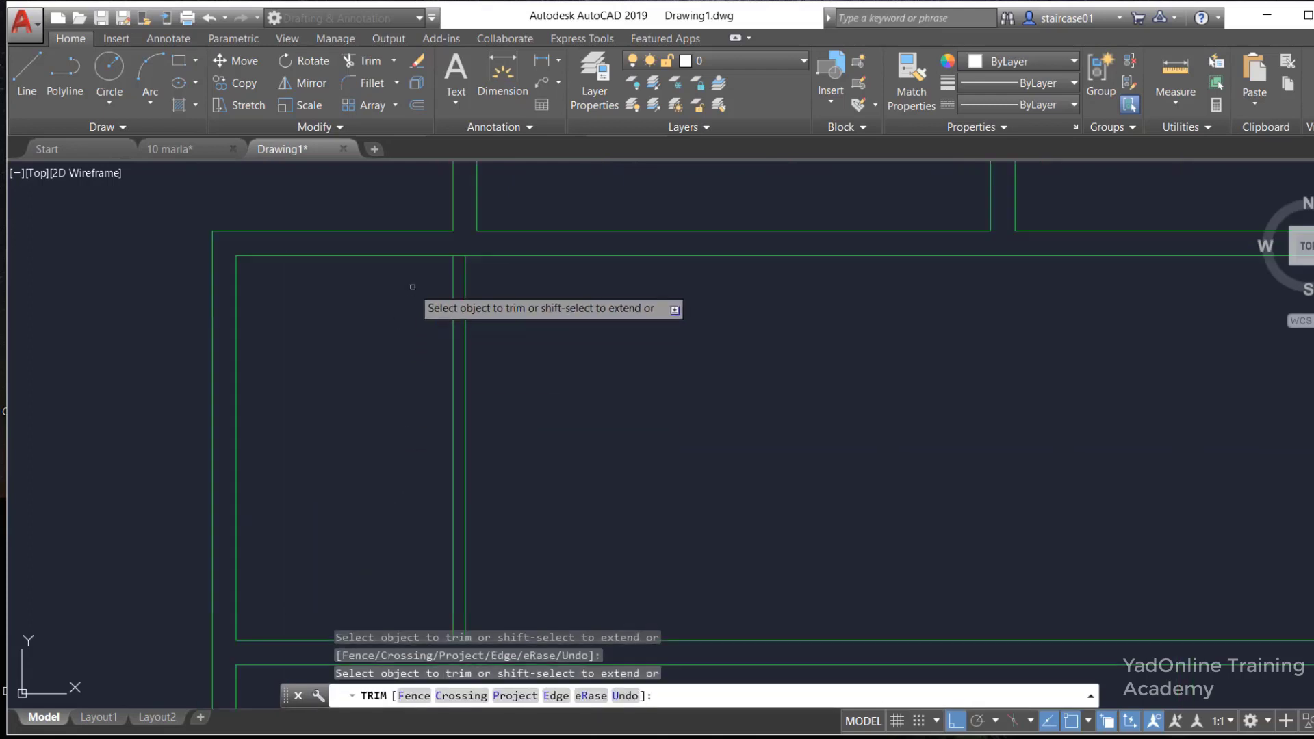
scroll(471, 238, up, 1)
scroll(521, 274, down, 3)
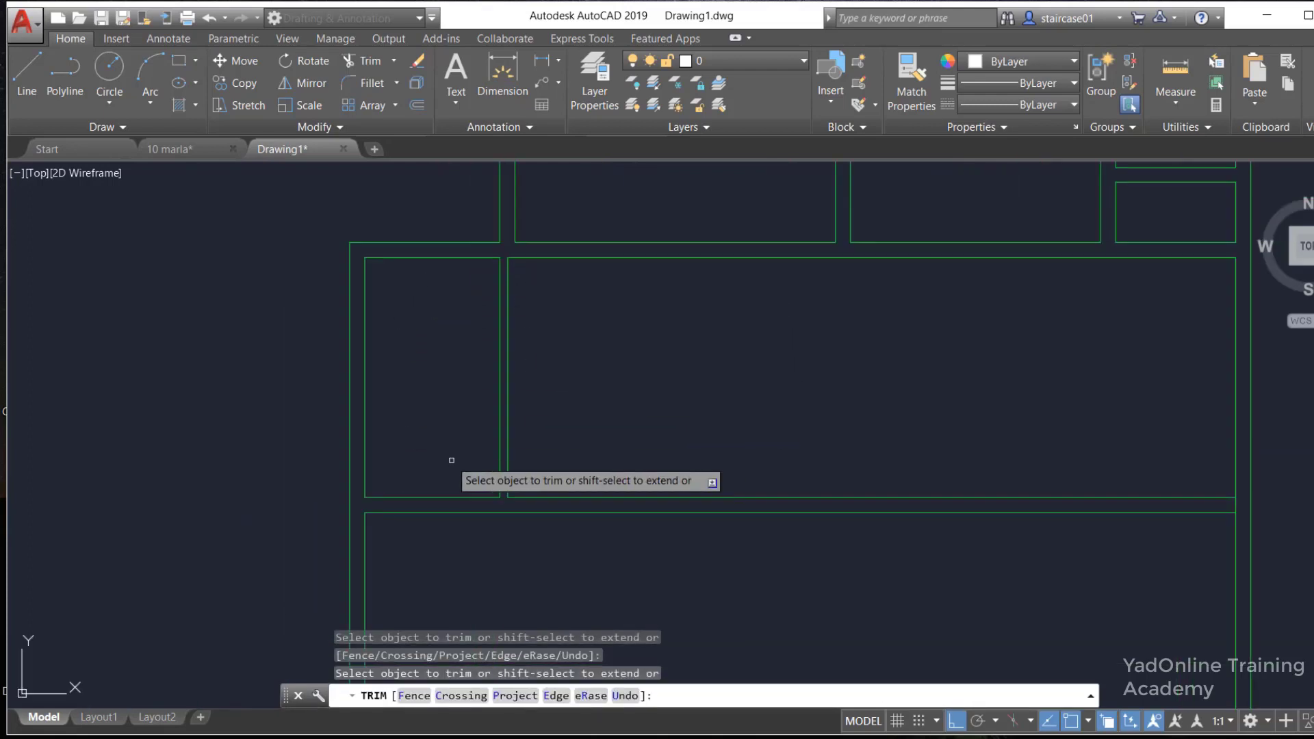
key(Escape)
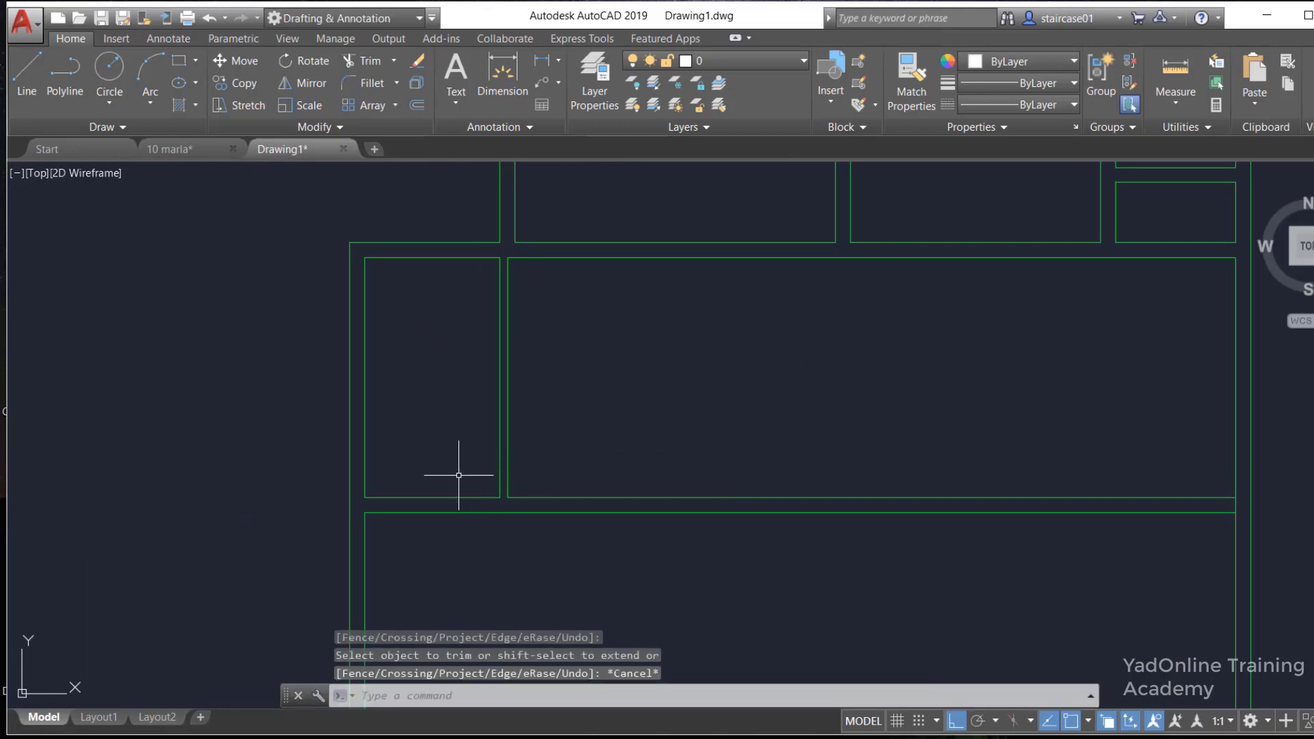
Offset the new vertical wall's right line 10'4.5" to the right
text(o)
key(Return)
text(10'4.5")
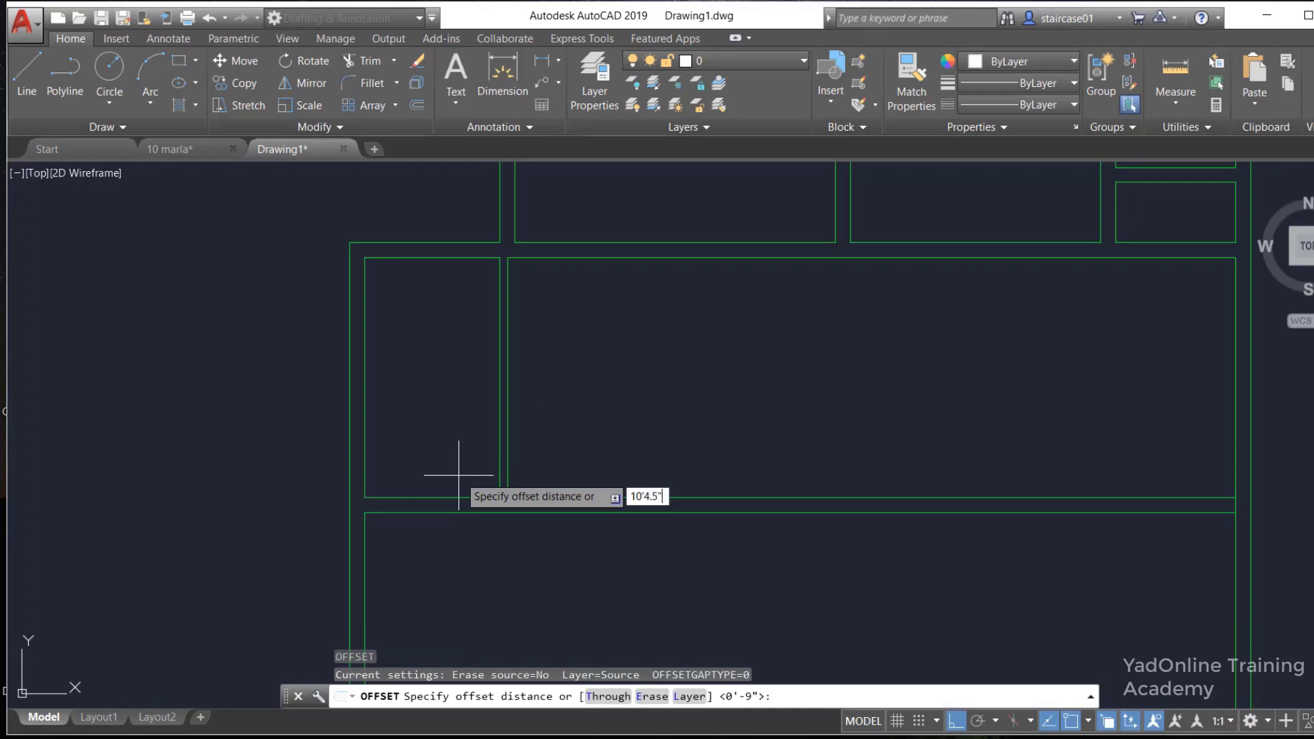
key(Return)
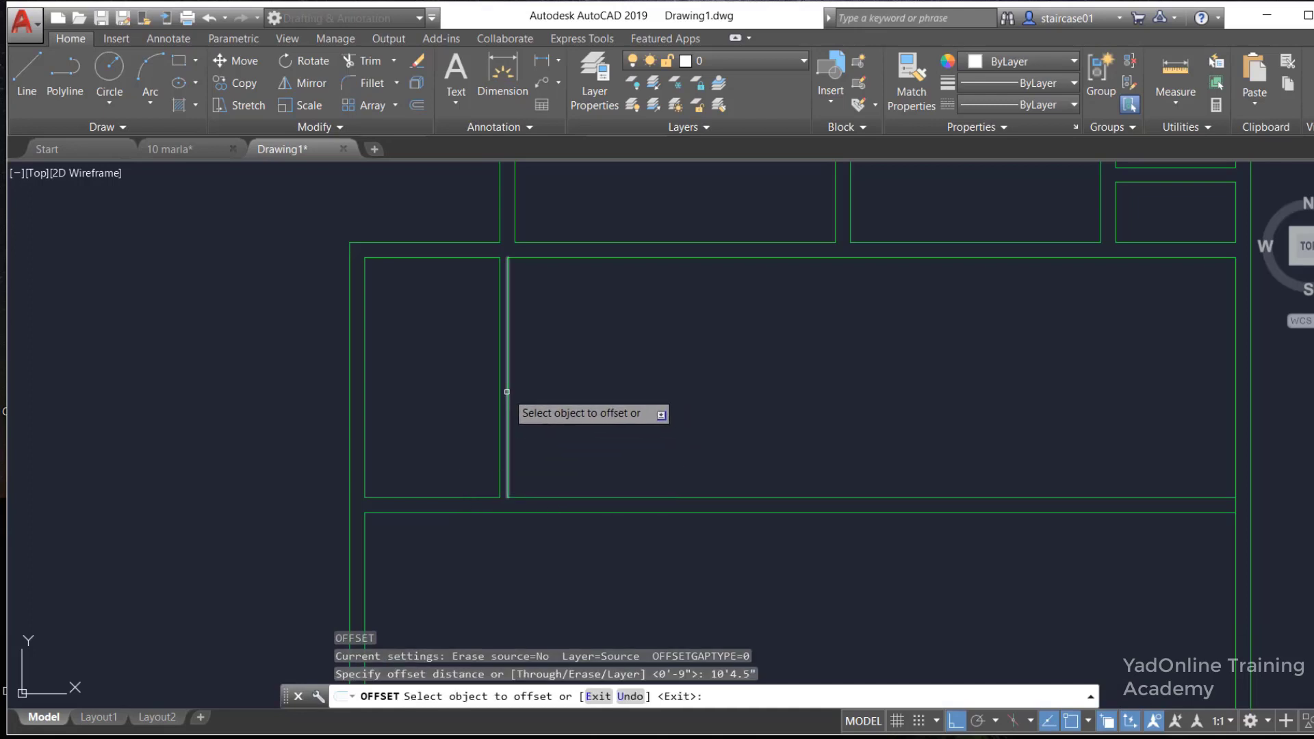
click(507, 392)
click(606, 390)
key(Return)
Add a 9" parallel copy to the right of that partition line
key(Return)
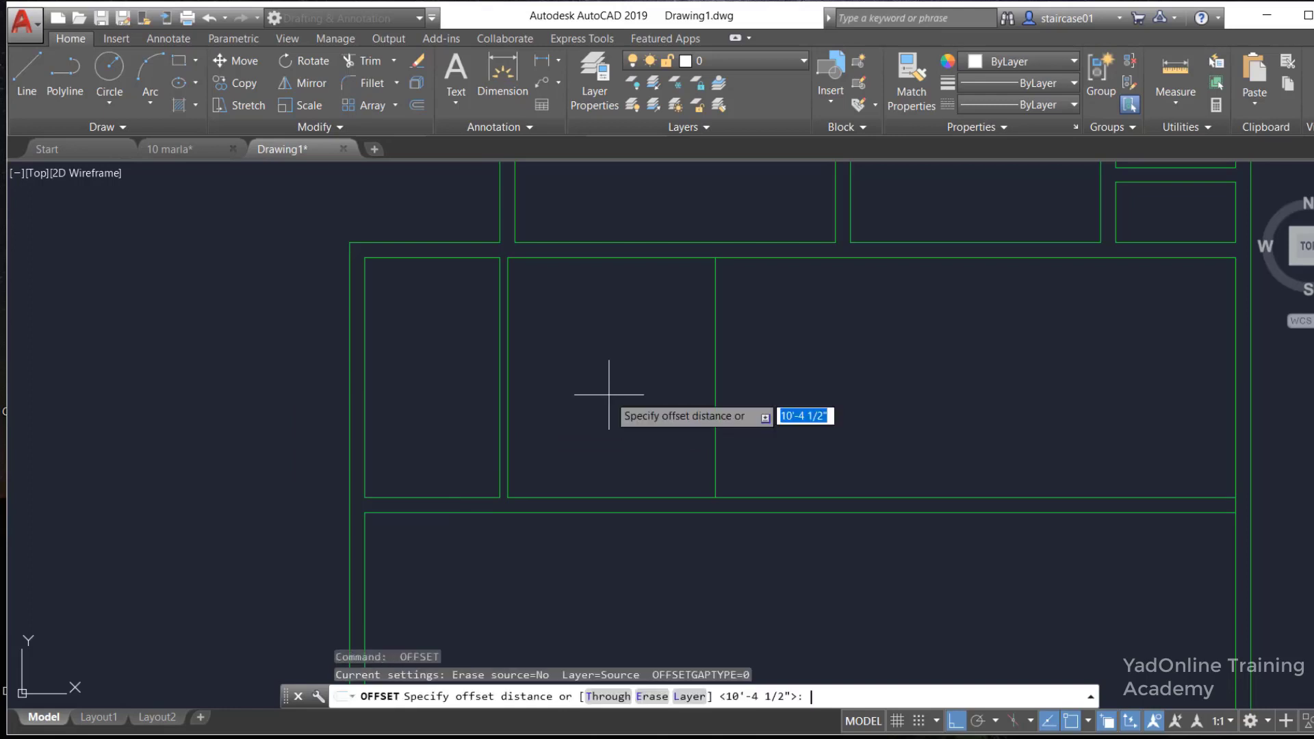
key(Return)
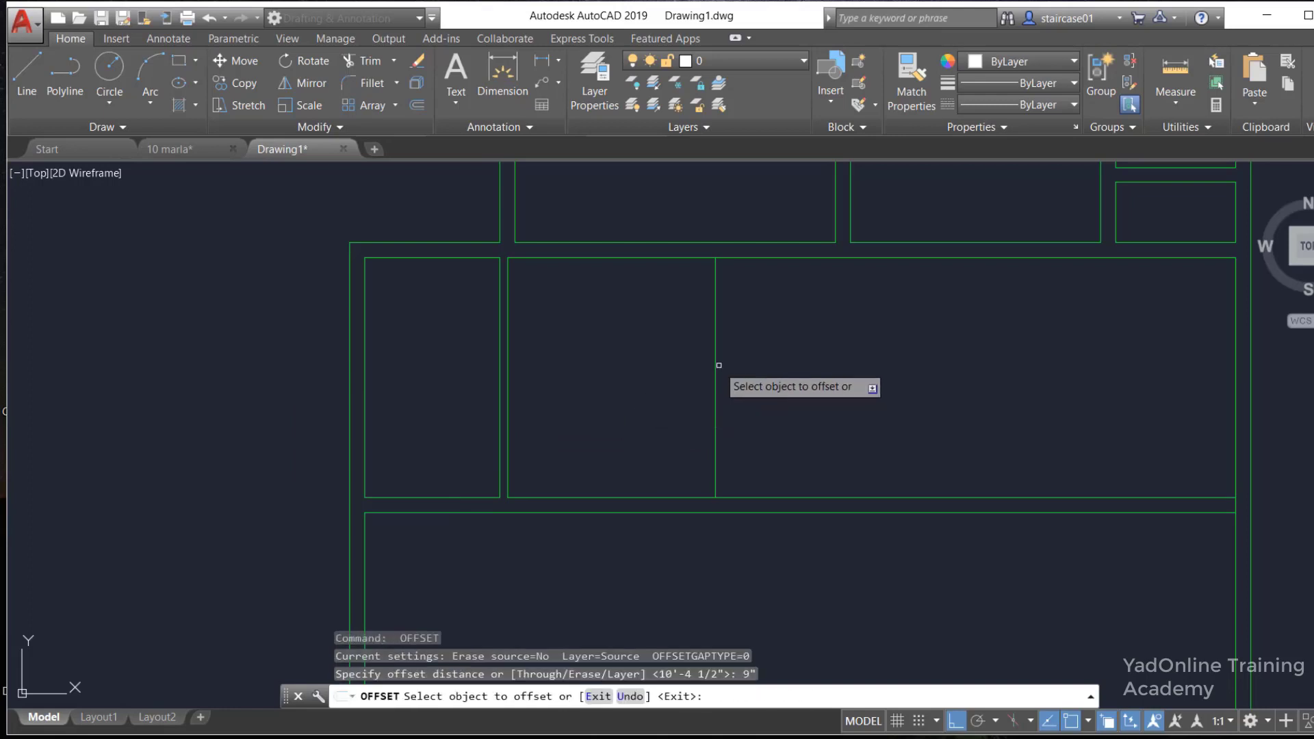
click(715, 364)
click(720, 370)
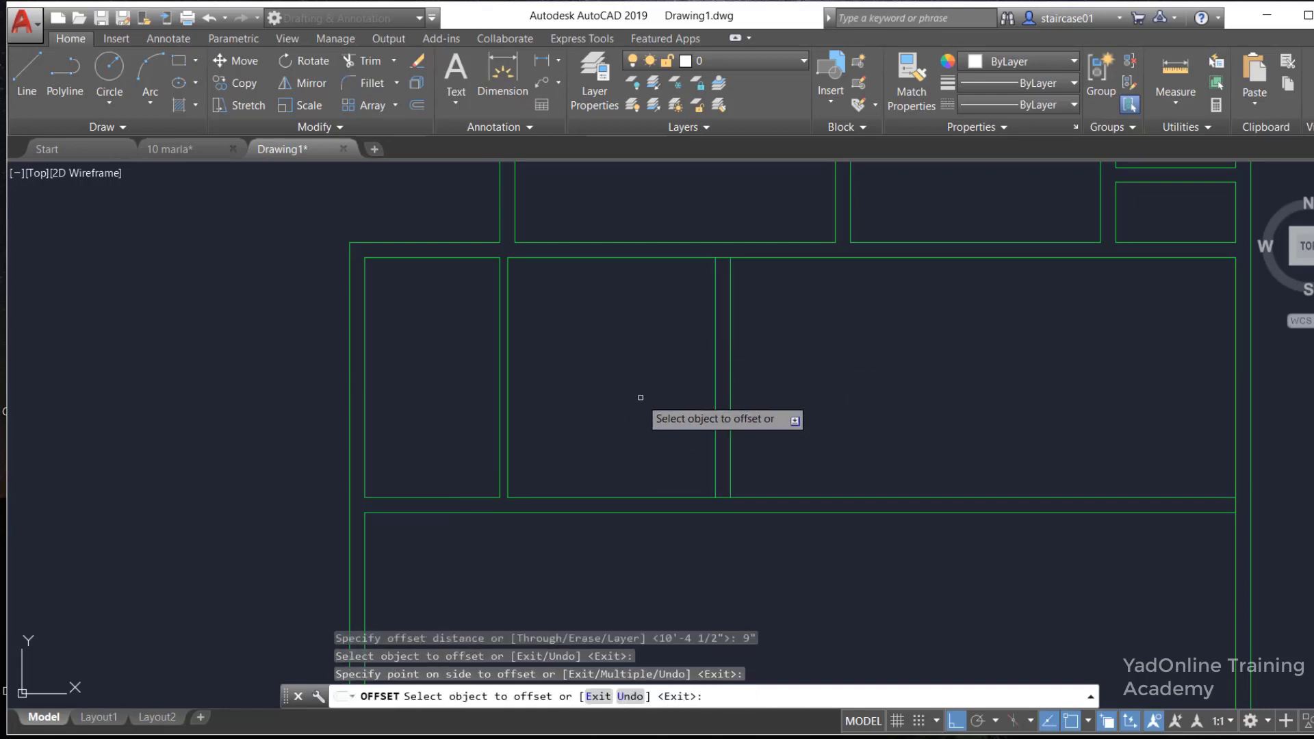
key(Return)
text(TR)
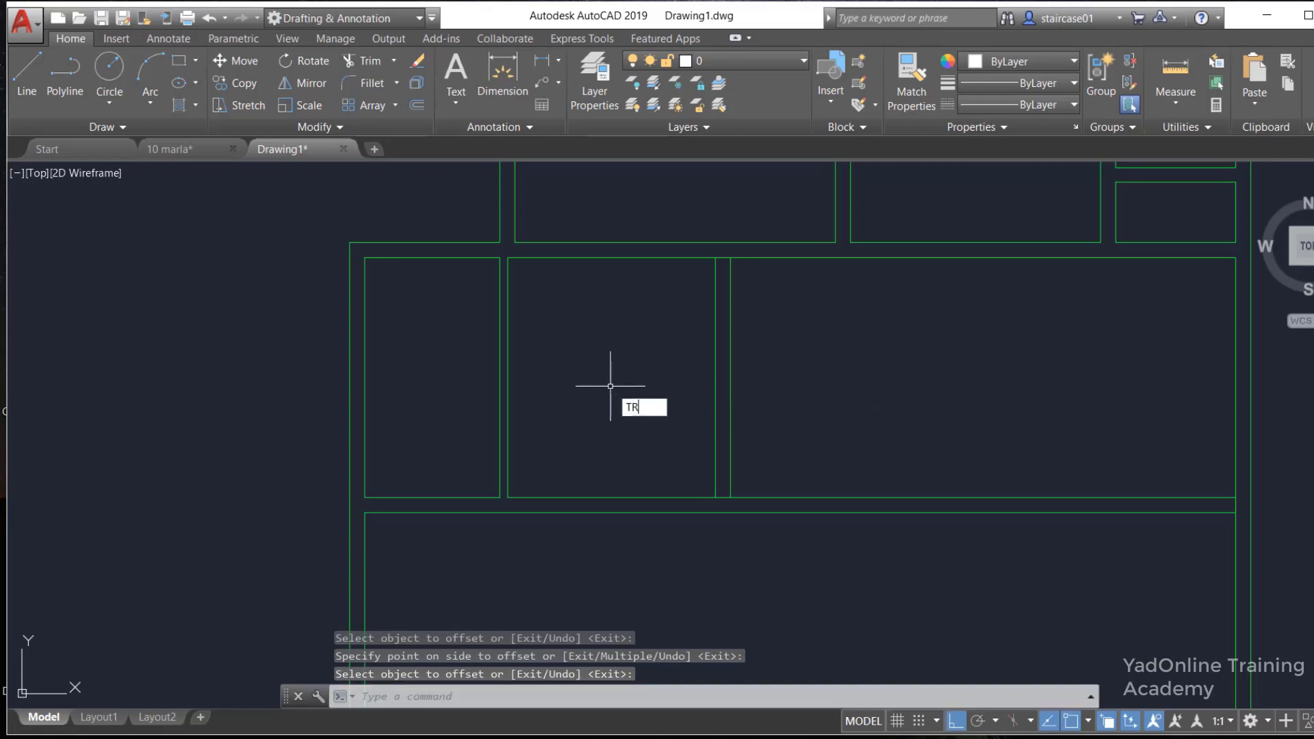
Trim the wall line between the two partition lines so the new wall opens upward
key(Return)
key(Return)
scroll(729, 265, up, 4)
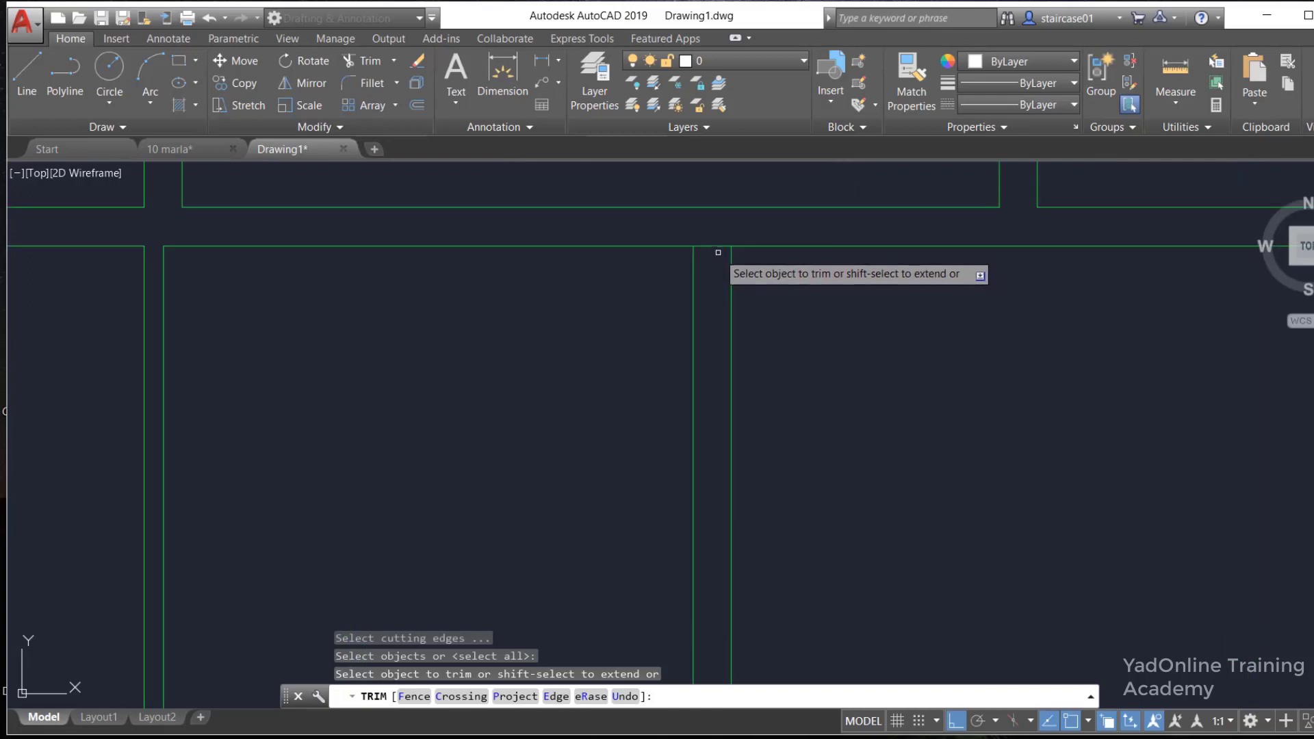
click(717, 243)
scroll(719, 302, down, 3)
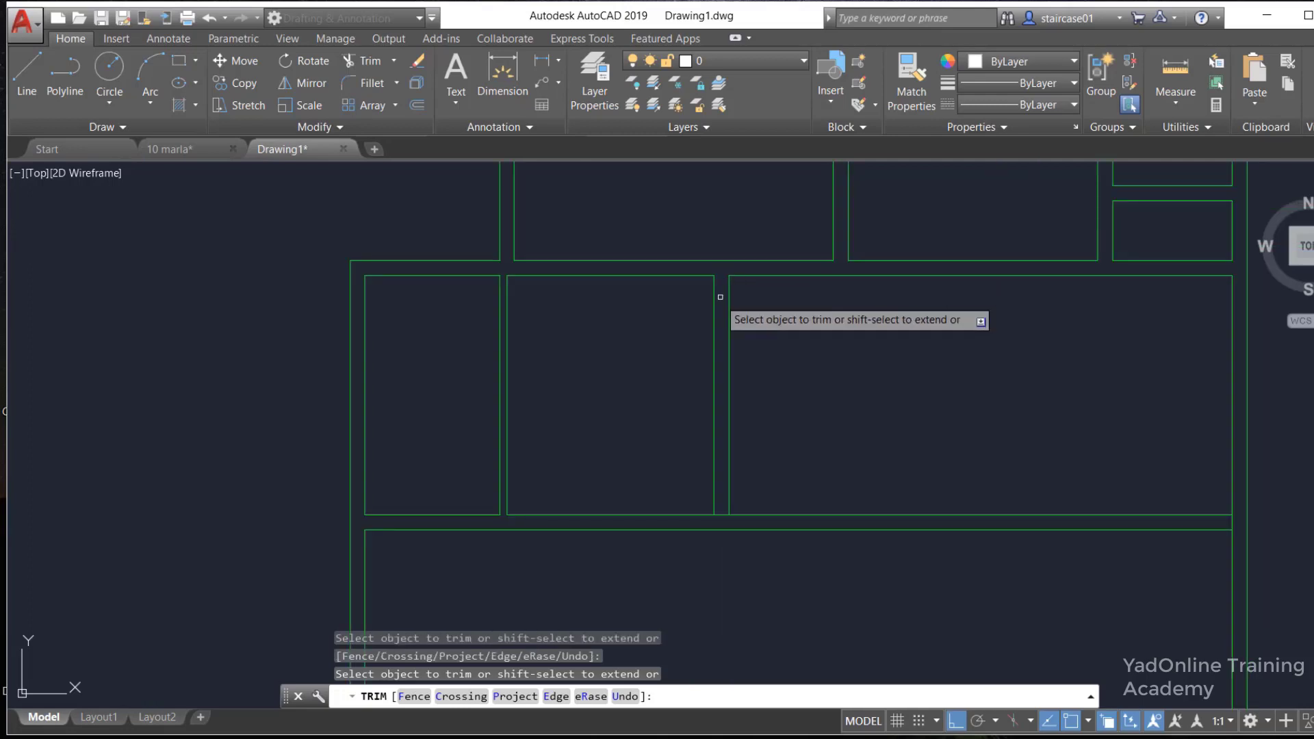
scroll(510, 541, up, 3)
middle_drag(510, 541, 1001, 487)
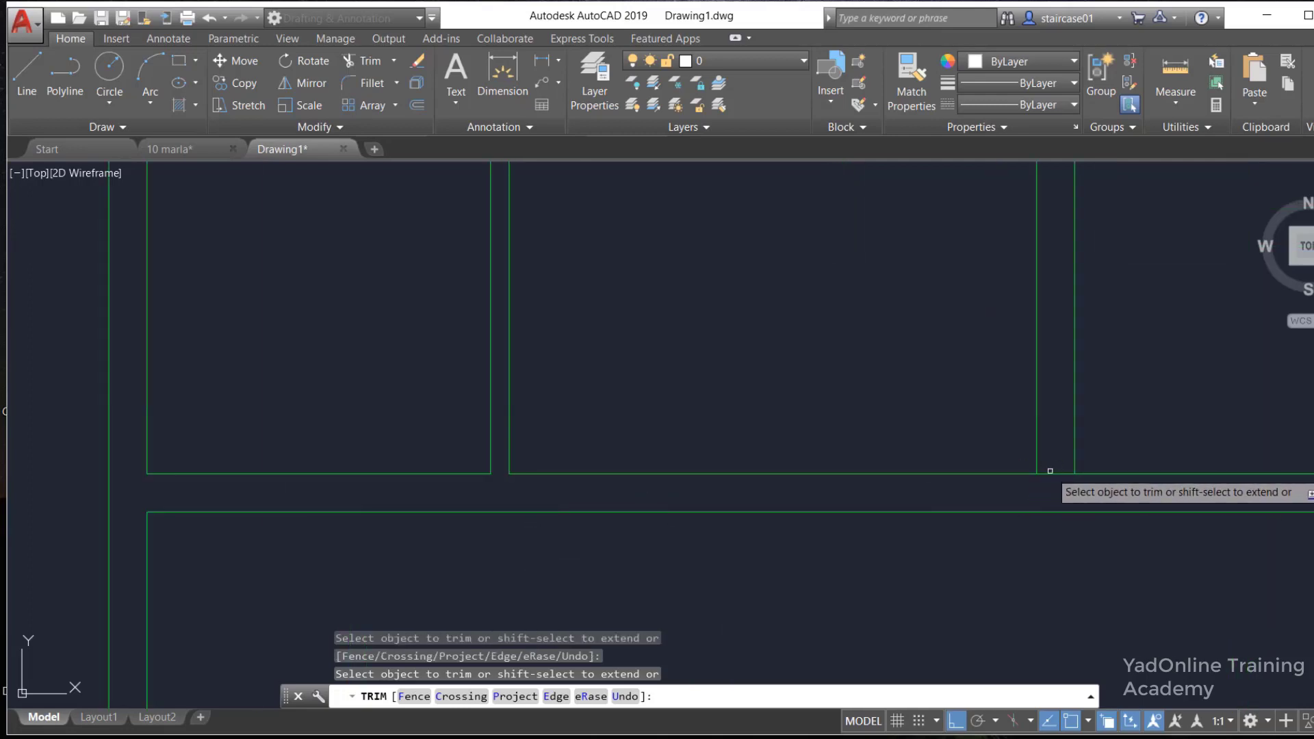
scroll(622, 467, down, 4)
scroll(637, 464, down, 2)
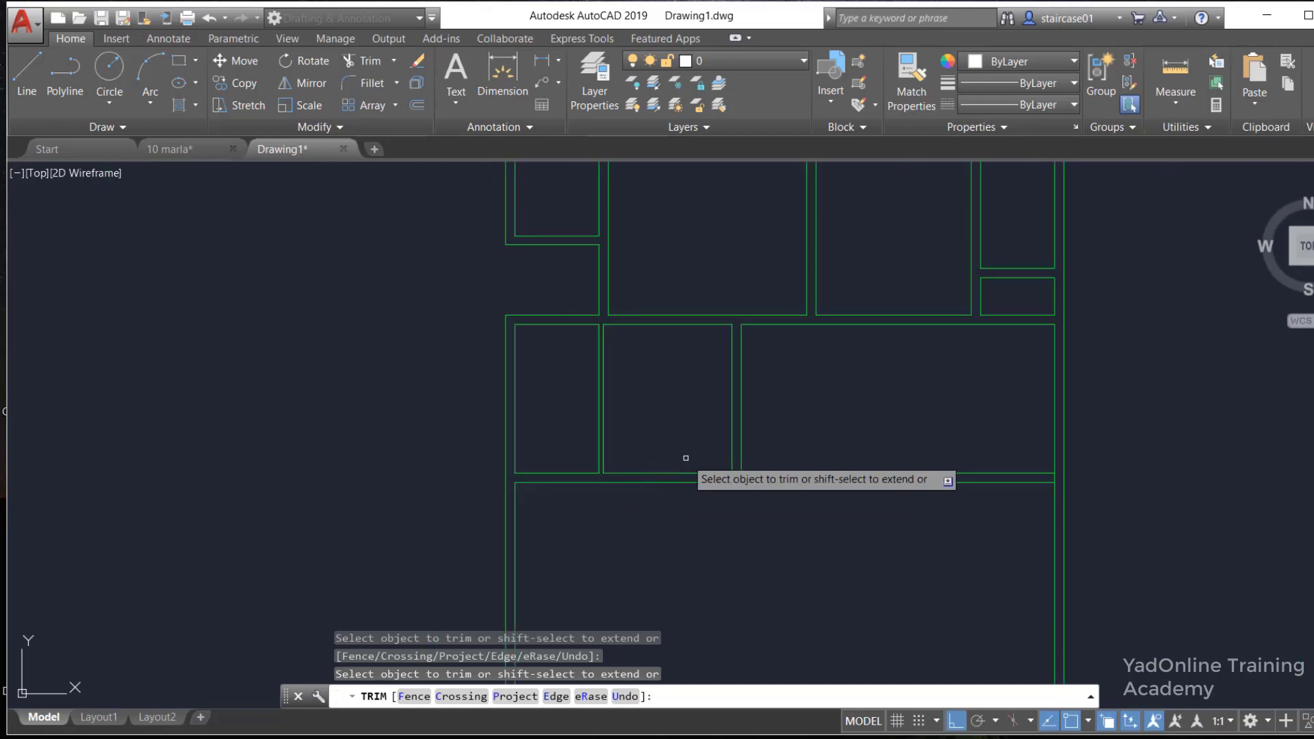
key(Escape)
Begin an offset with a 22' distance
scroll(680, 459, down, 2)
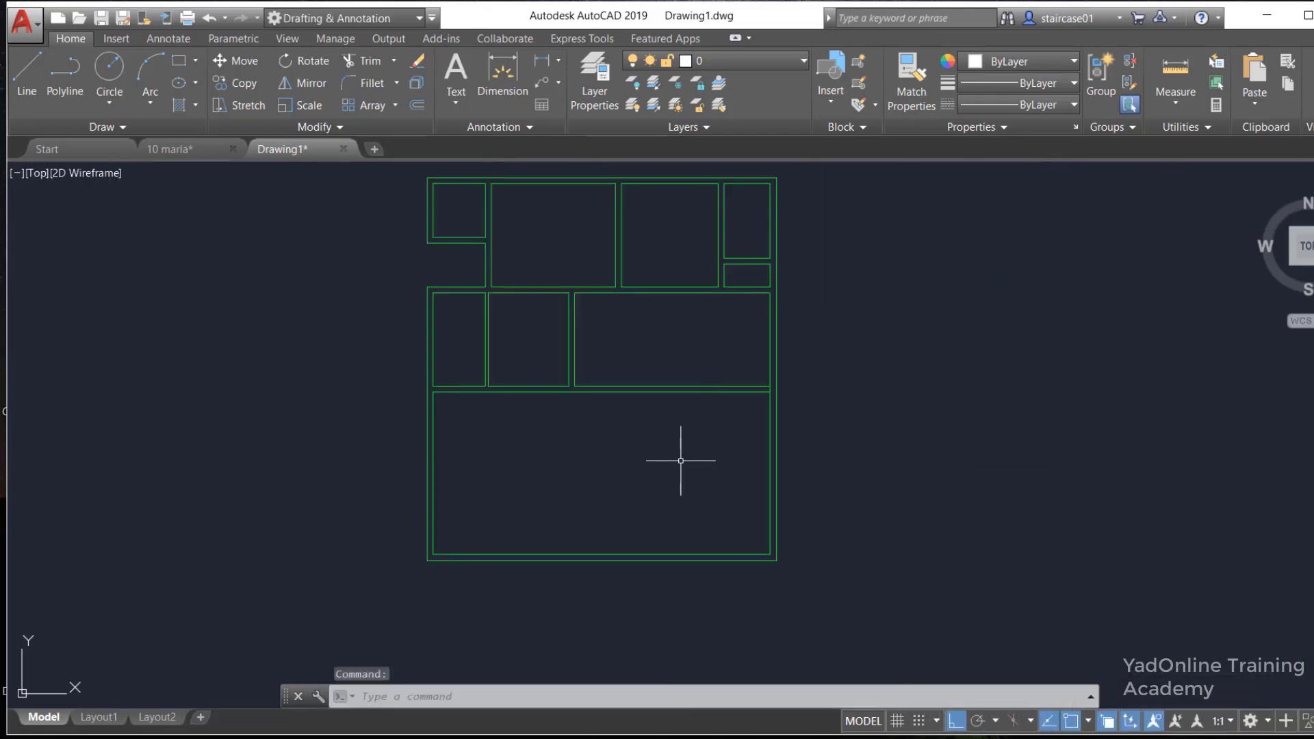
text(O)
key(Return)
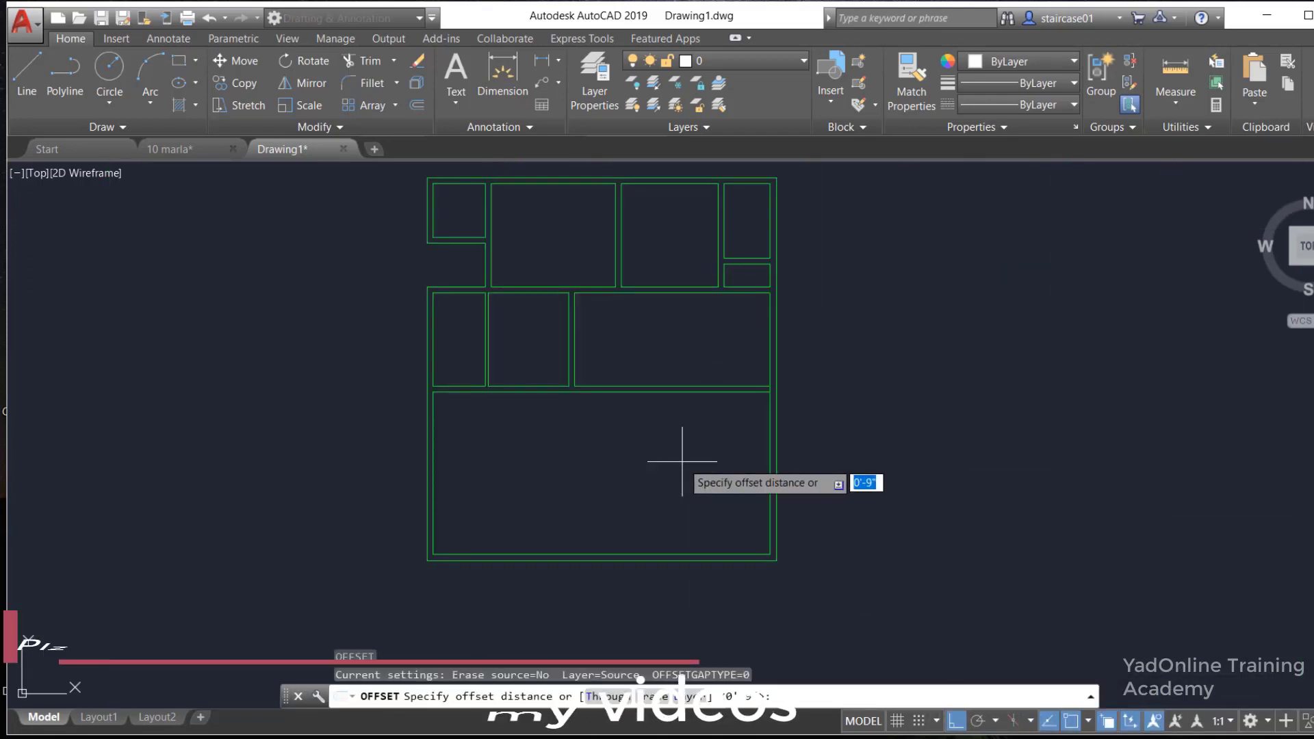
text(22'4.5)
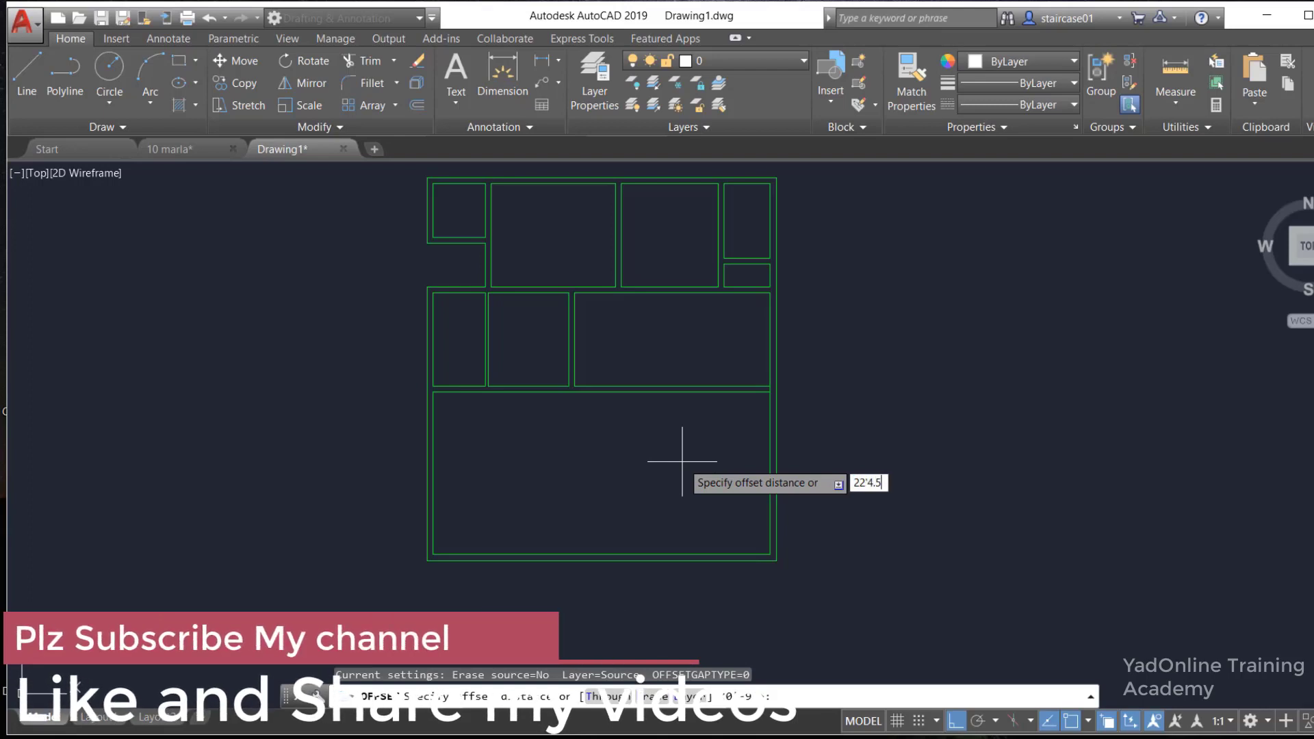
Offset the room's left wall 22'4.5" right, then double that line with a 9" copy
key(Return)
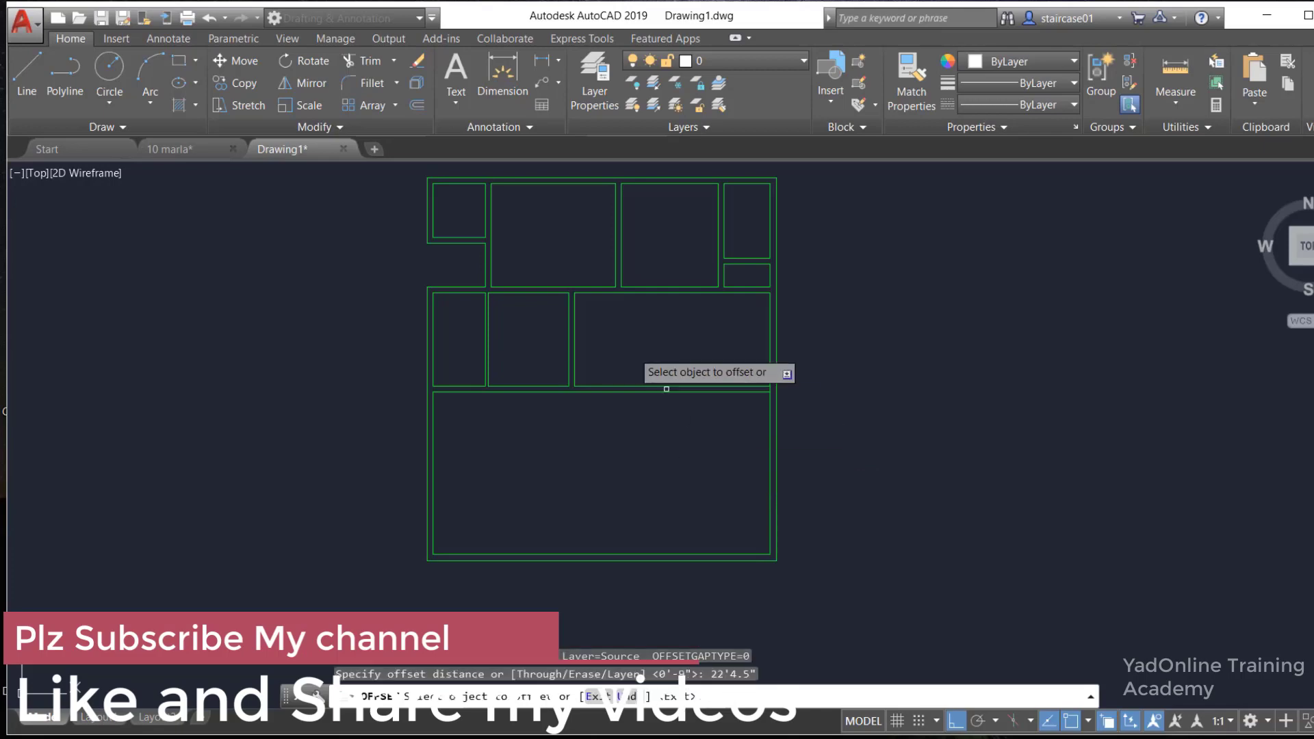
click(575, 336)
click(648, 323)
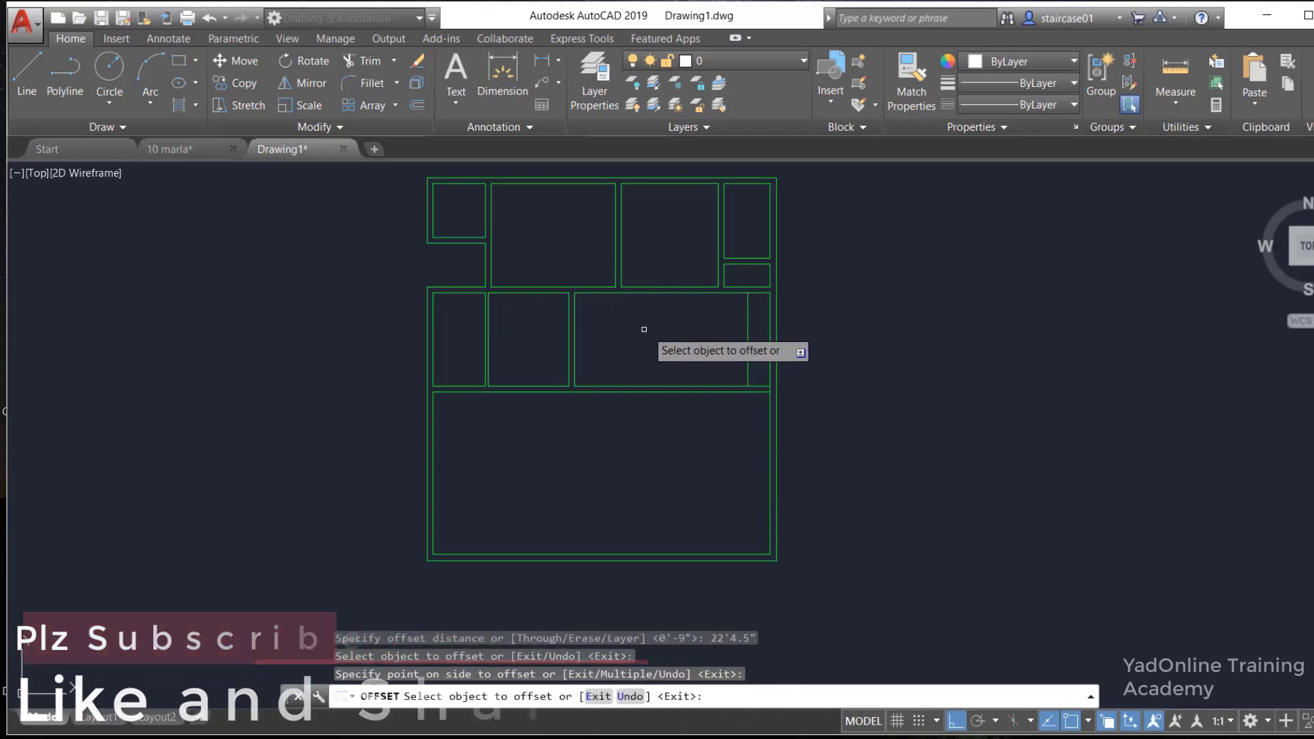
key(Return)
key(Return)
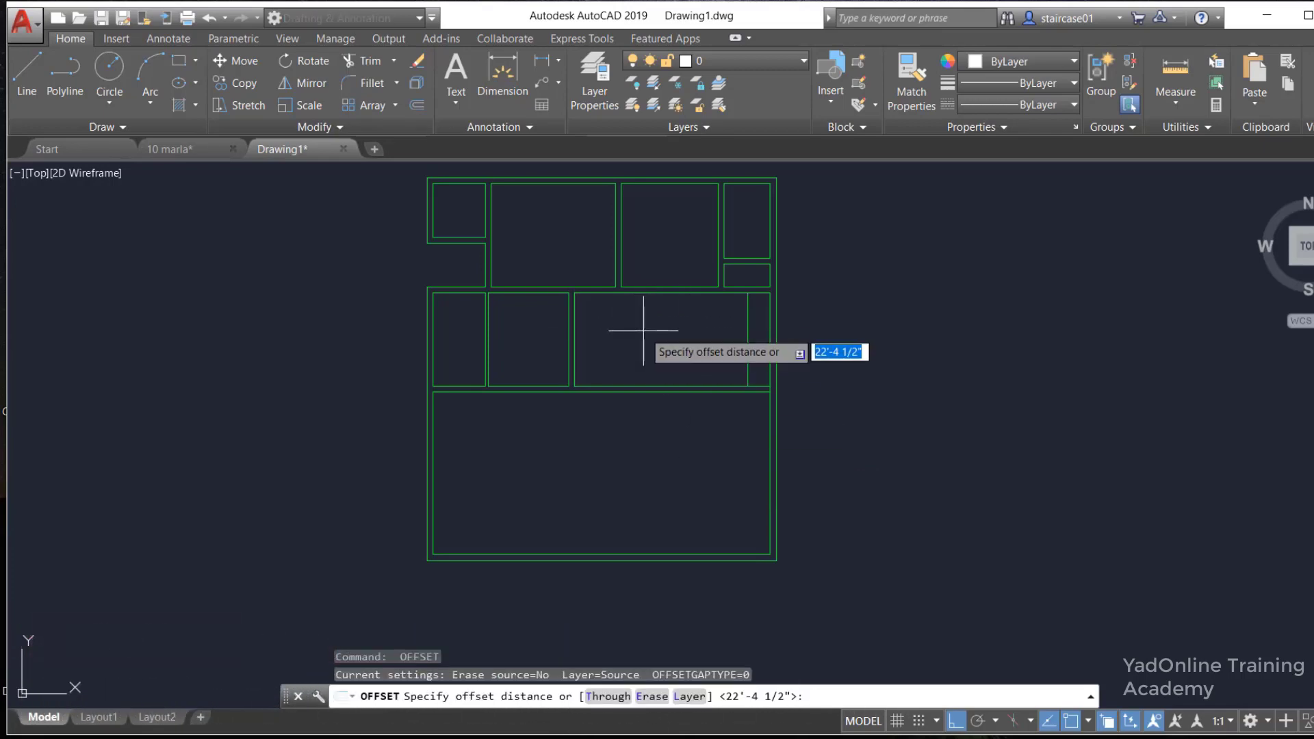
key(Return)
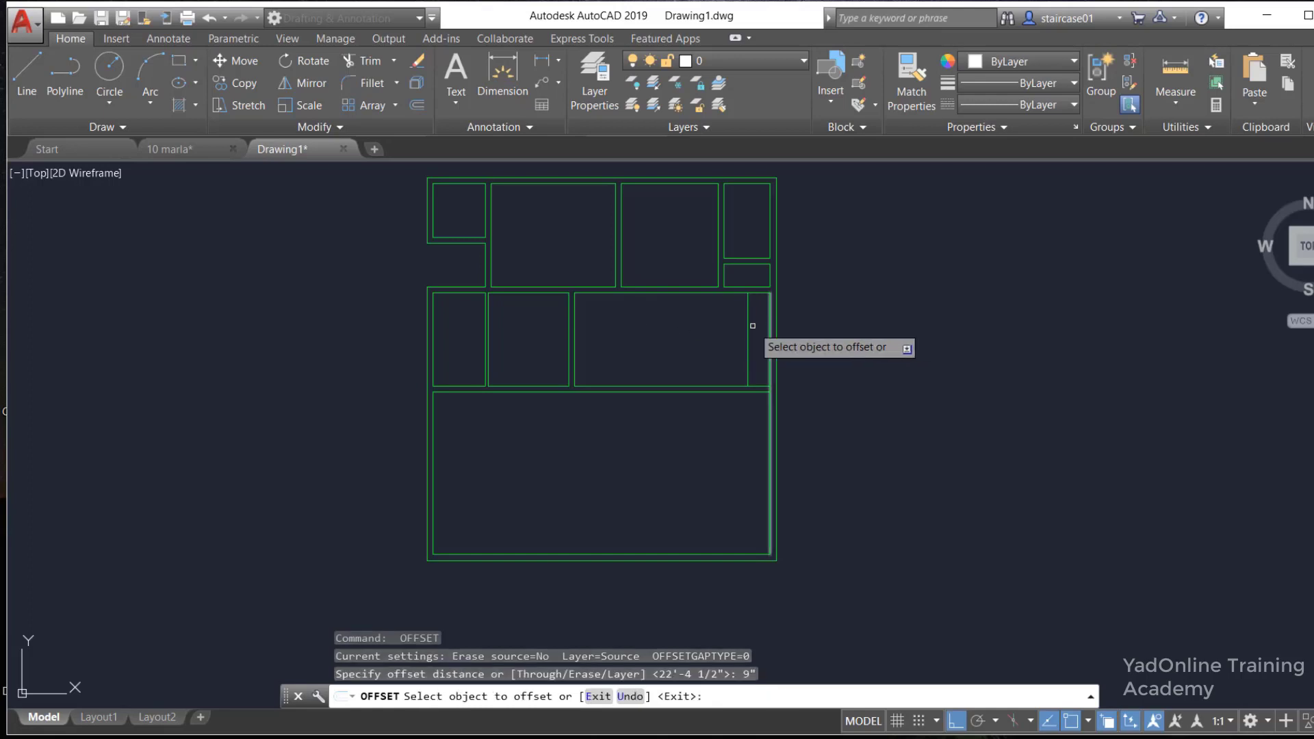
click(748, 329)
click(761, 332)
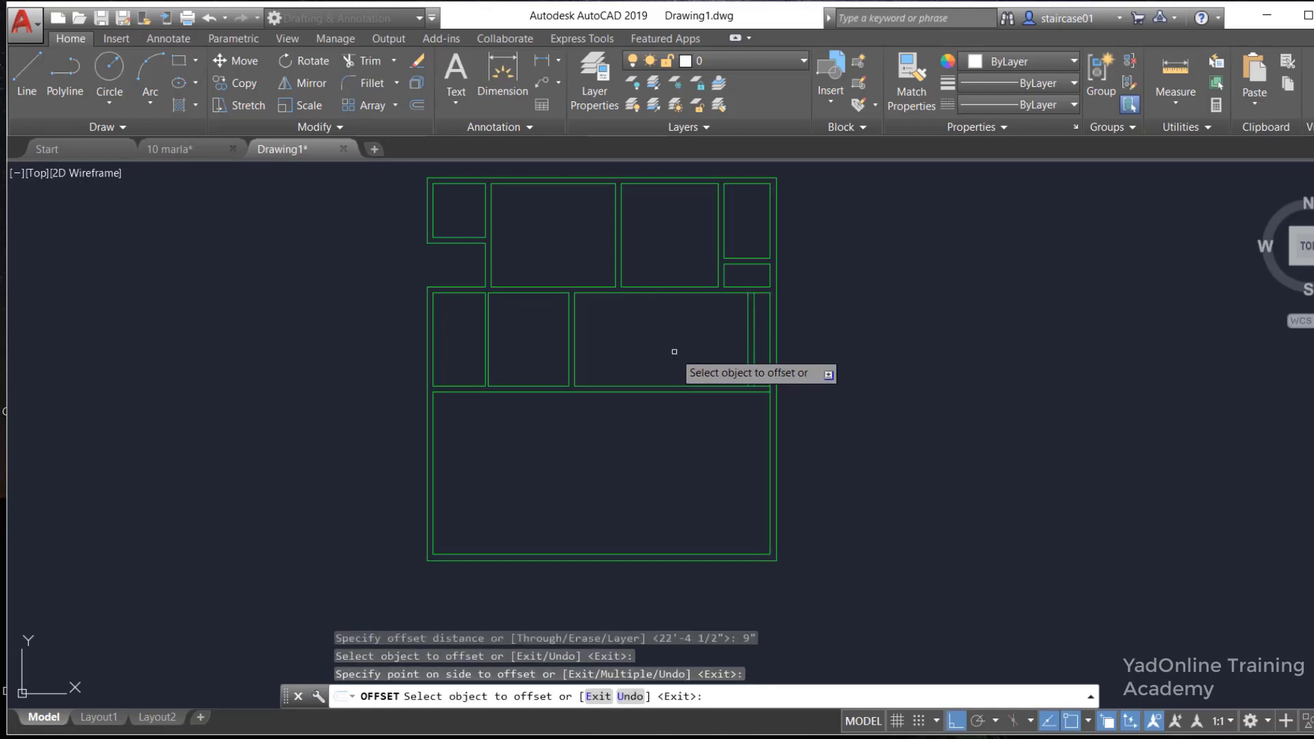
key(Escape)
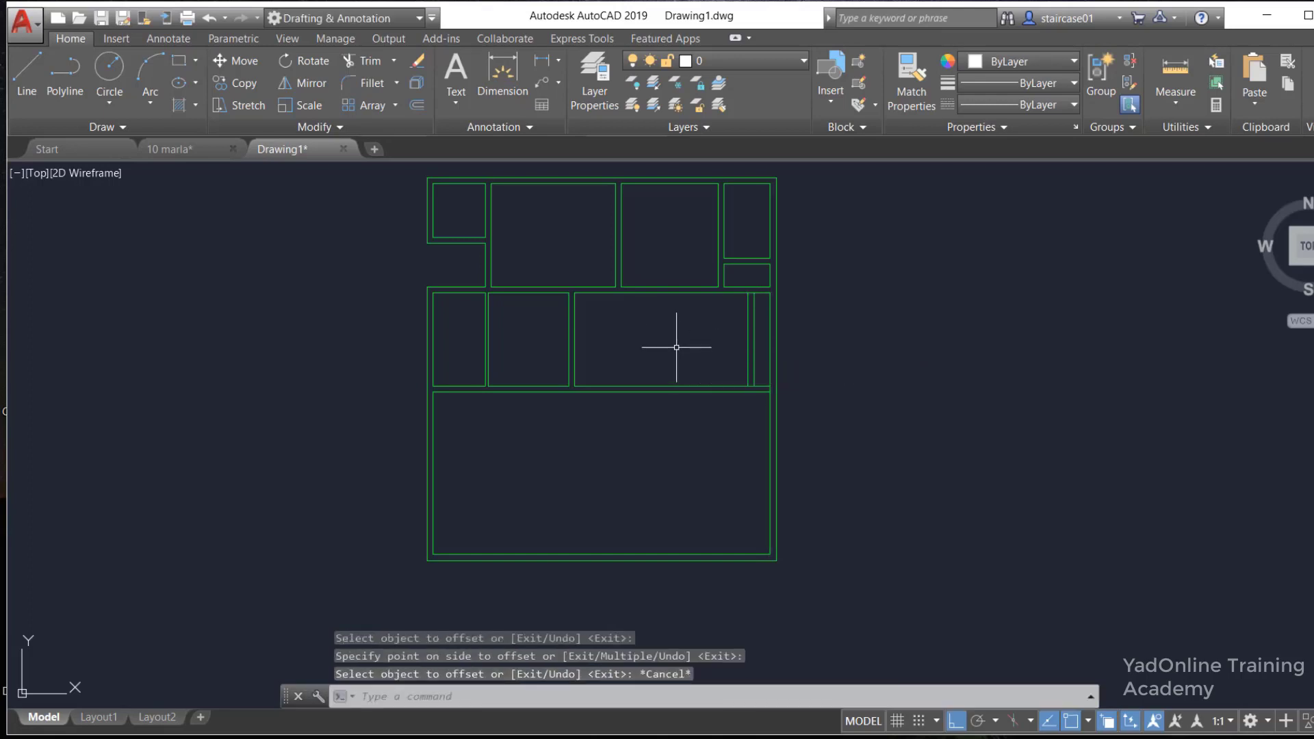
Trim the bottom line between the new partition's two lines
scroll(676, 346, up, 2)
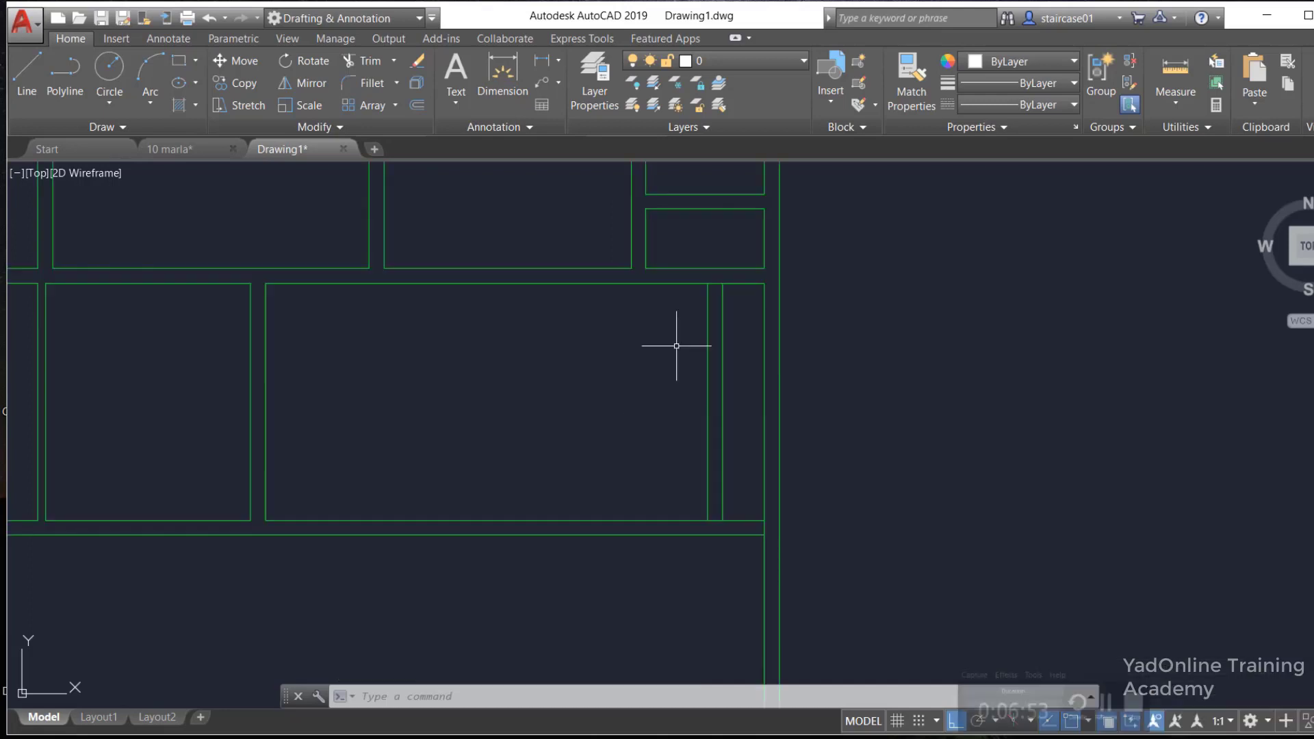
text(tr)
key(Return)
key(Return)
scroll(715, 518, up, 2)
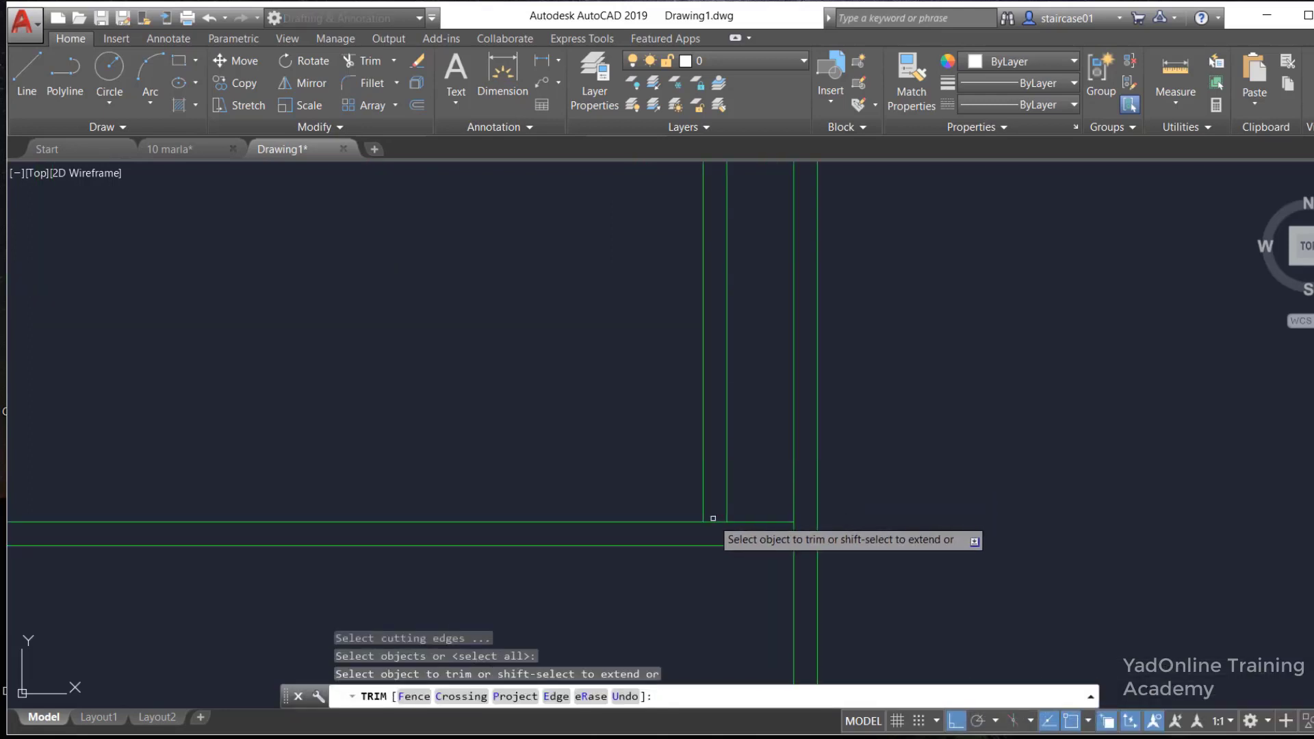
click(715, 523)
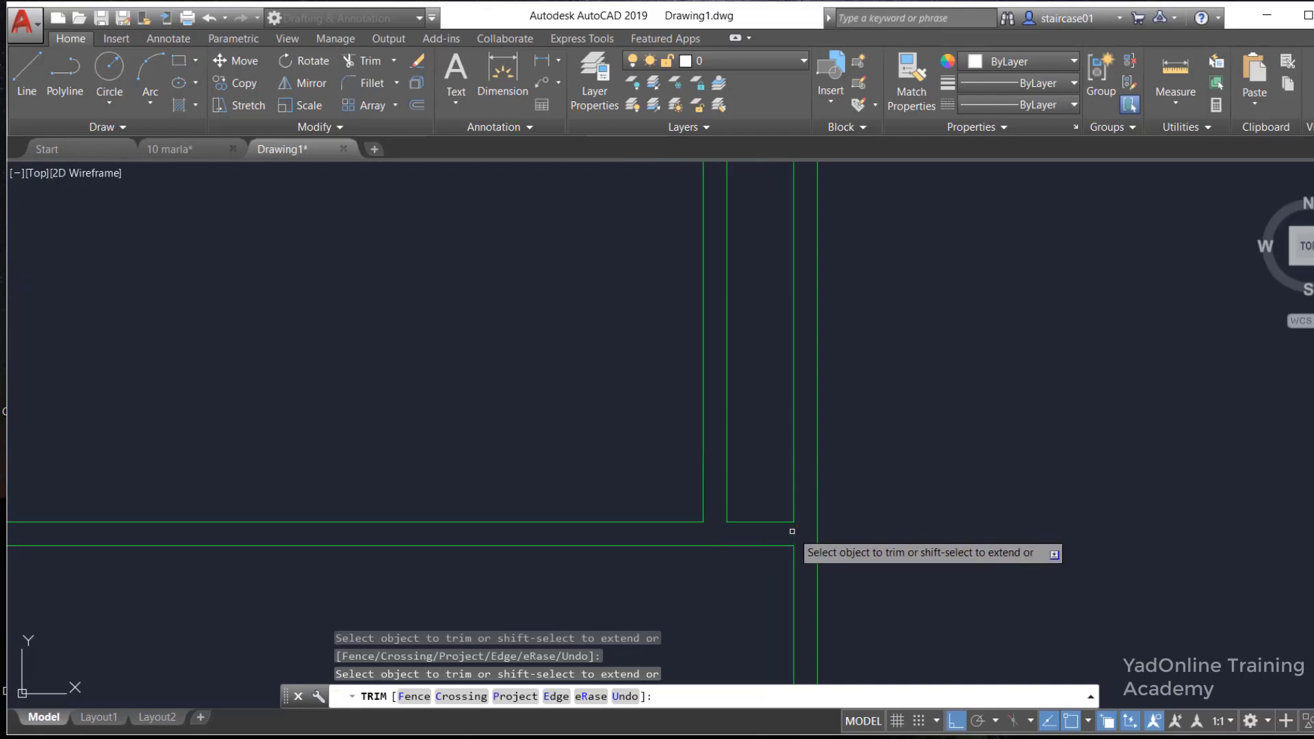
scroll(787, 531, down, 3)
scroll(705, 334, up, 2)
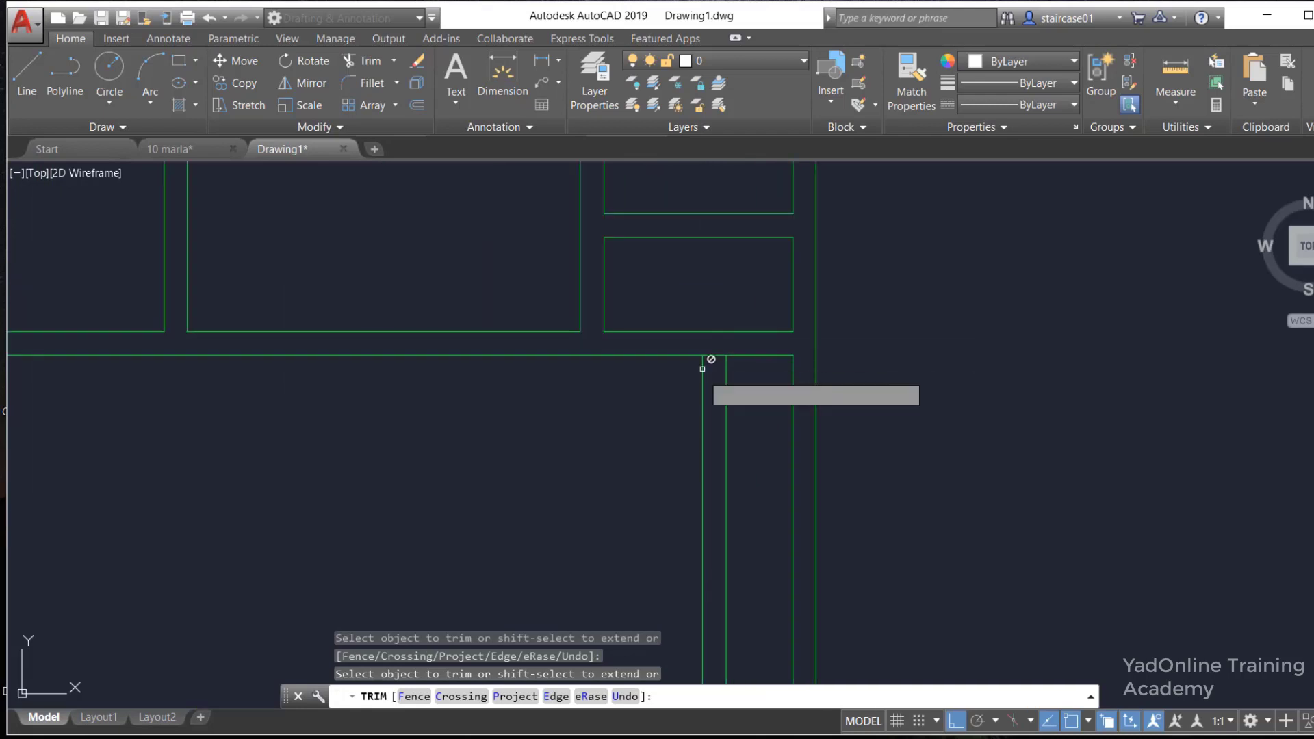
key(Escape)
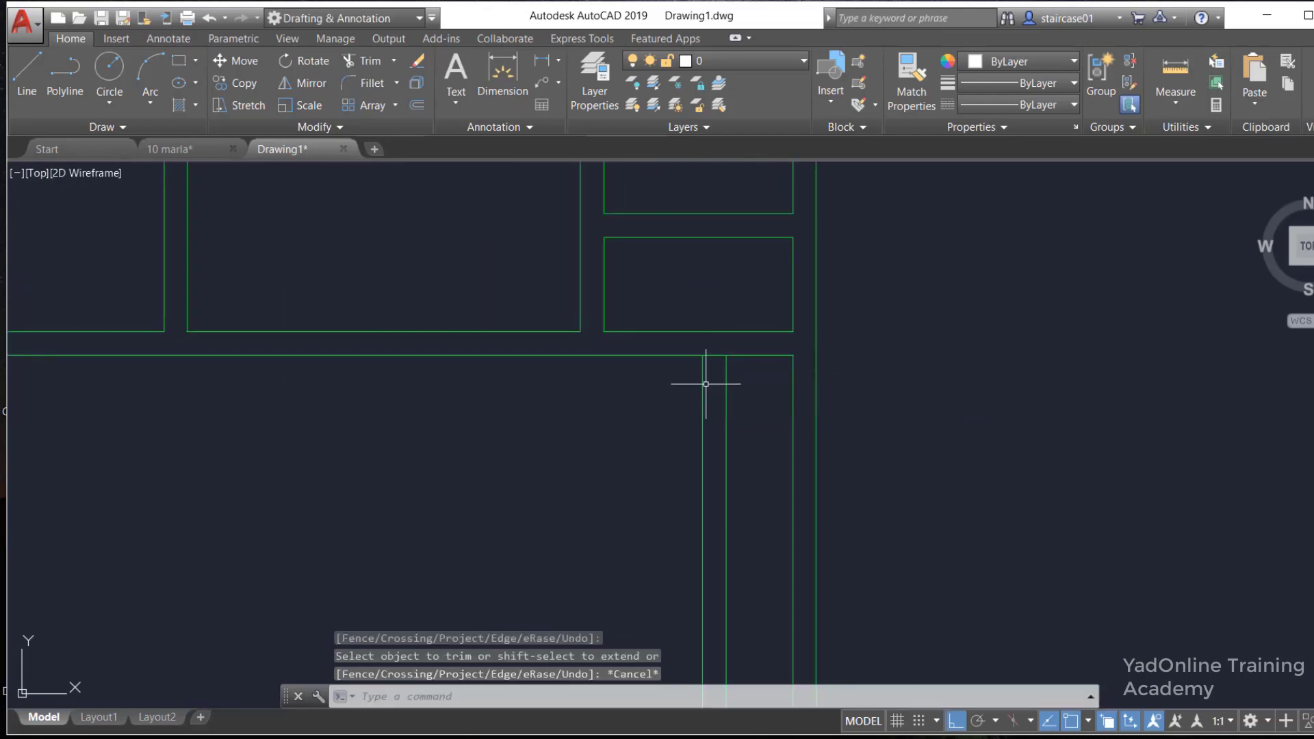
Extend both partition lines up to the wall above and trim the stub between them
text(ex)
key(Return)
key(Return)
click(727, 370)
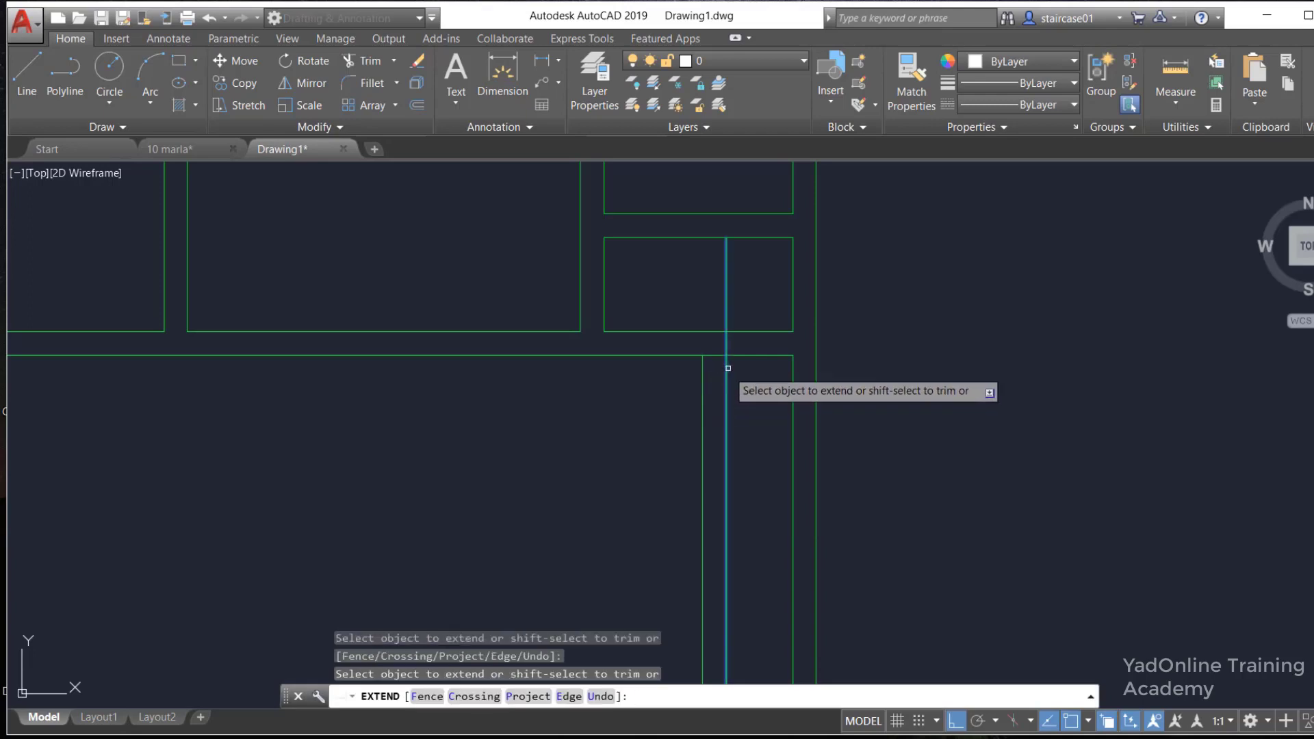
key(Escape)
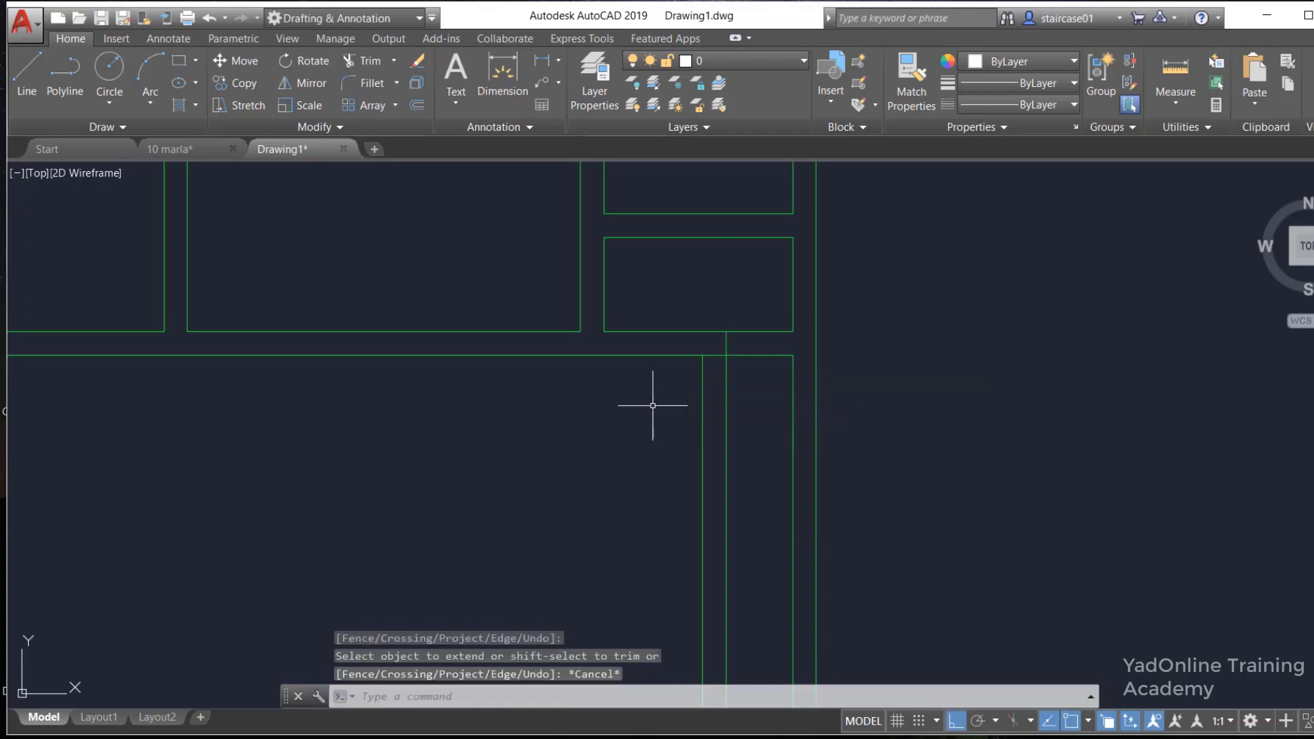
text(TR)
key(Return)
key(Return)
click(714, 355)
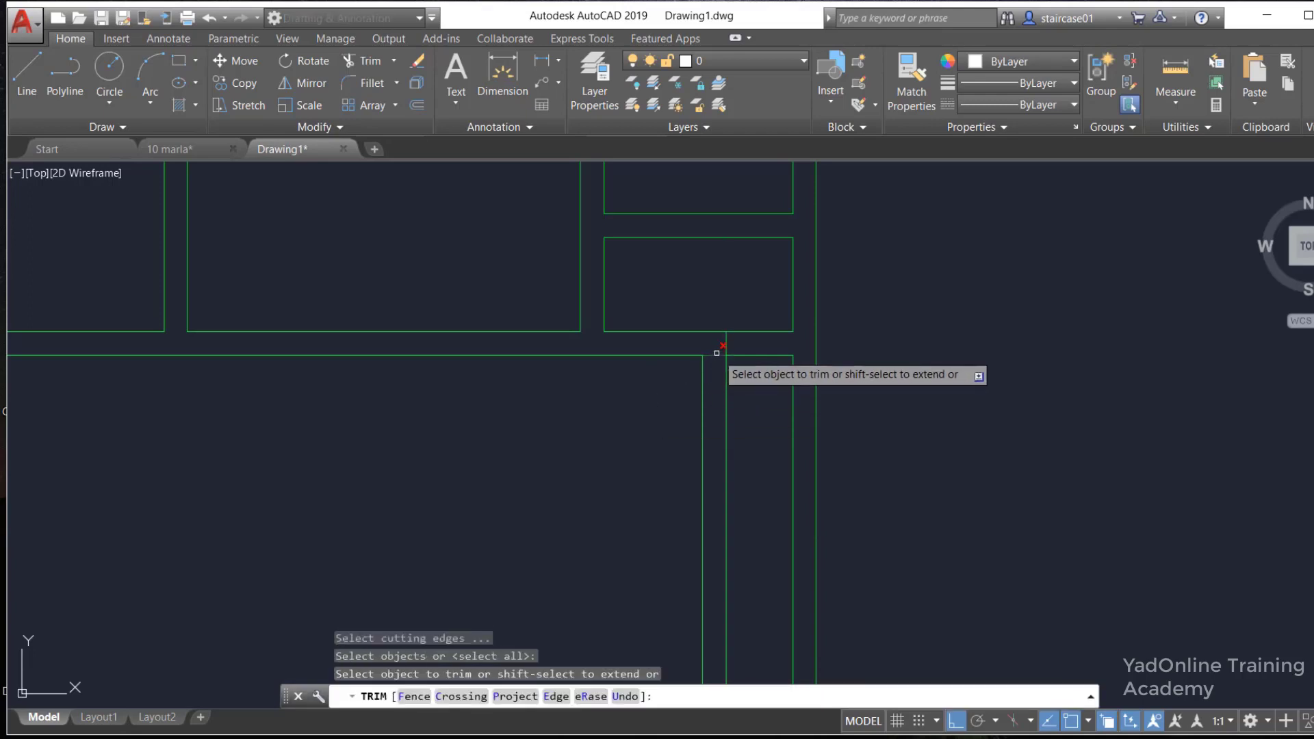
key(Escape)
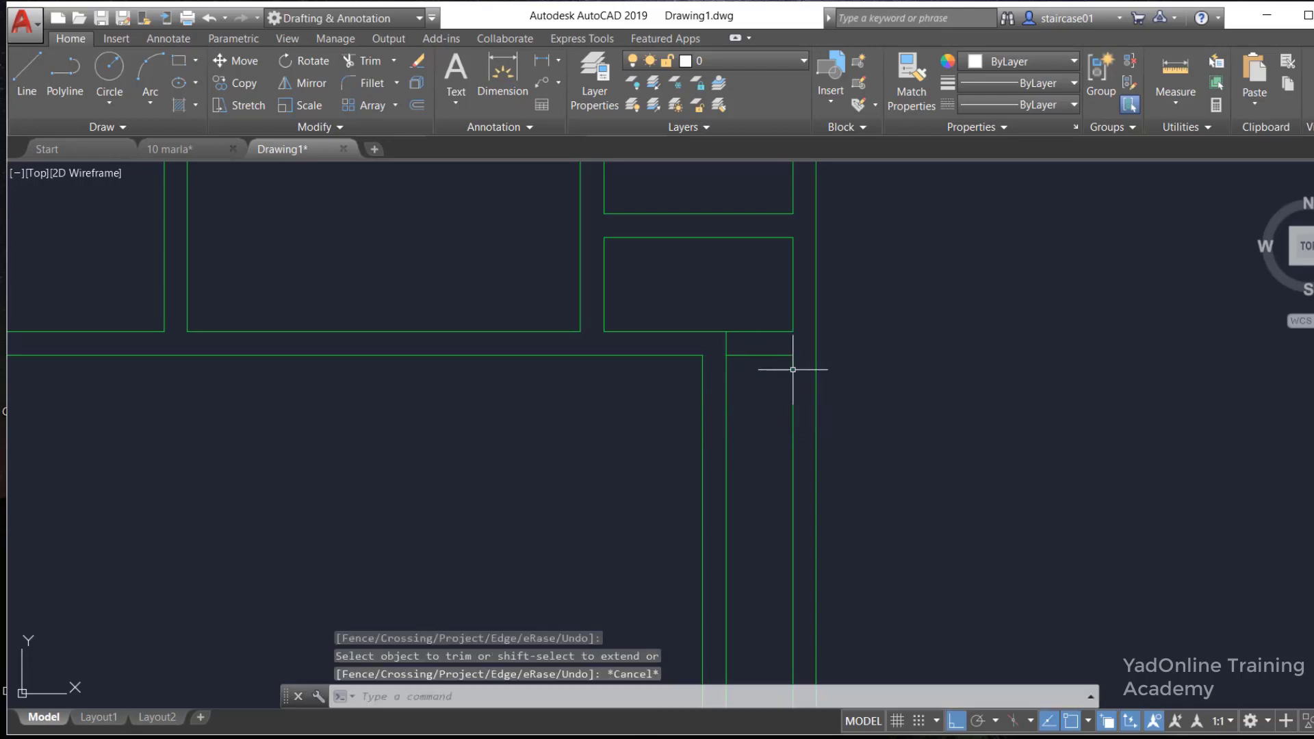
text(EX)
key(Return)
key(Return)
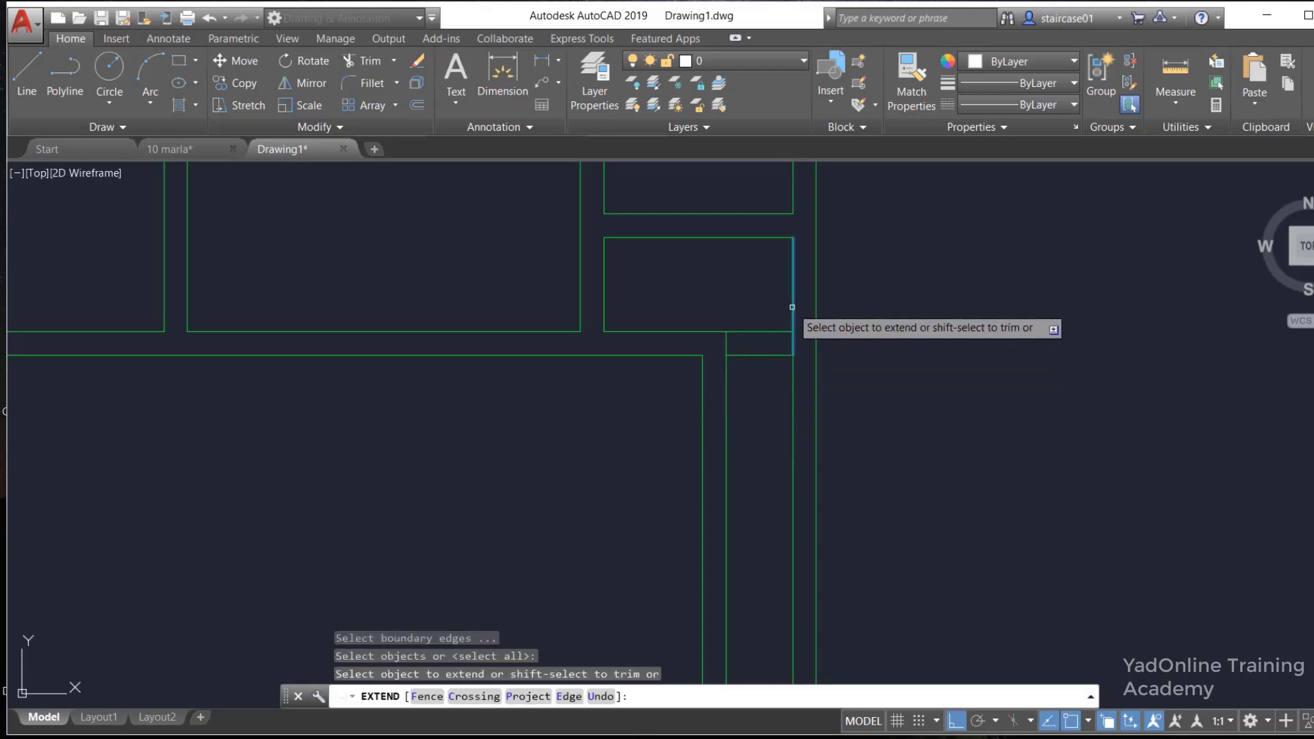
click(793, 301)
key(Escape)
Trim the remaining wall segments at the top junction and erase the leftover short line
text(r)
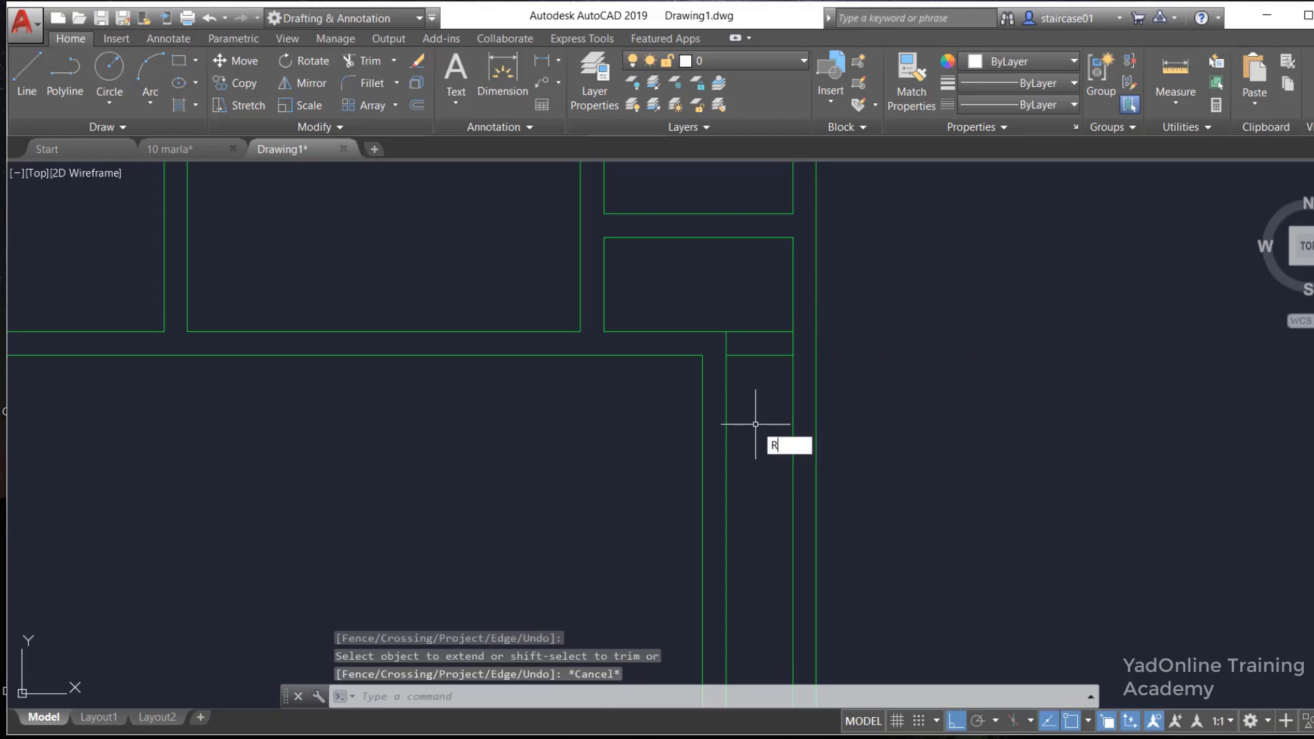
text(e)
key(Escape)
key(Return)
key(Return)
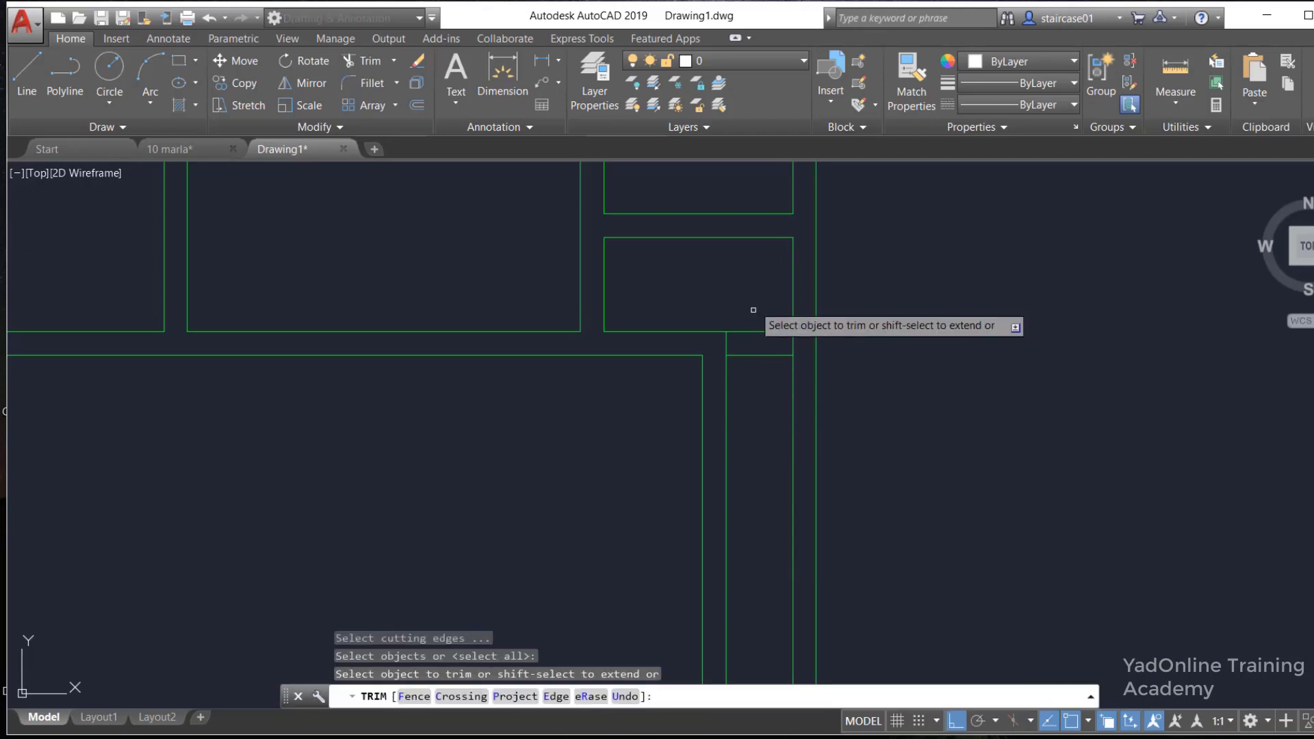
click(757, 317)
click(754, 401)
key(Escape)
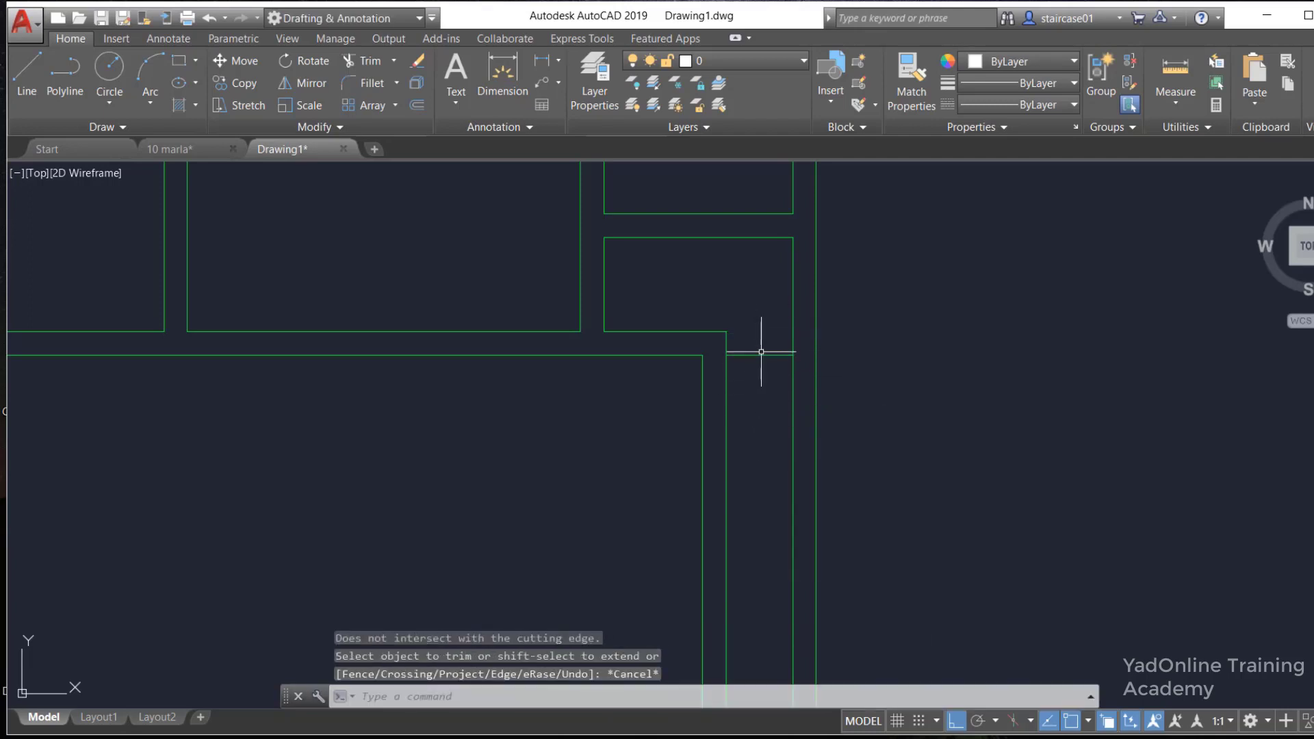
click(759, 355)
key(Return)
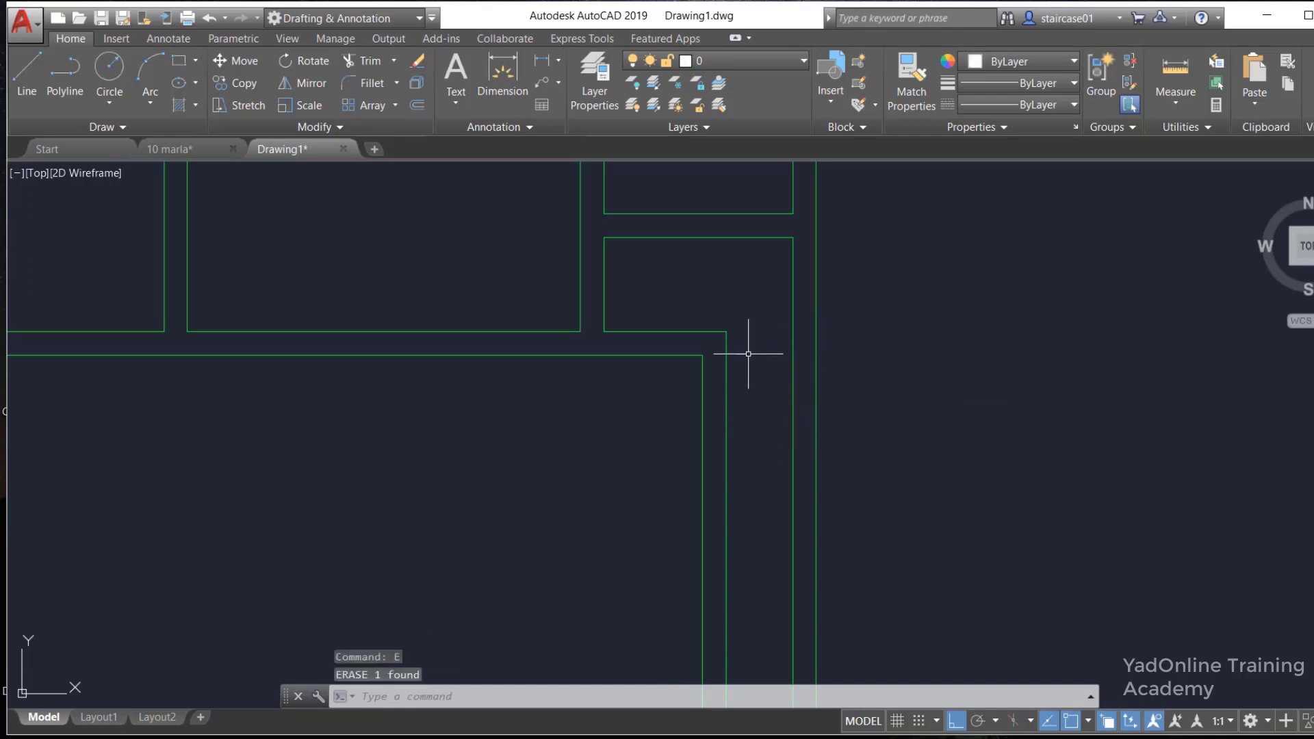
scroll(750, 370, down, 2)
Offset the room's vertical wall line 4'6" into the room
scroll(718, 441, down, 2)
scroll(723, 438, up, 4)
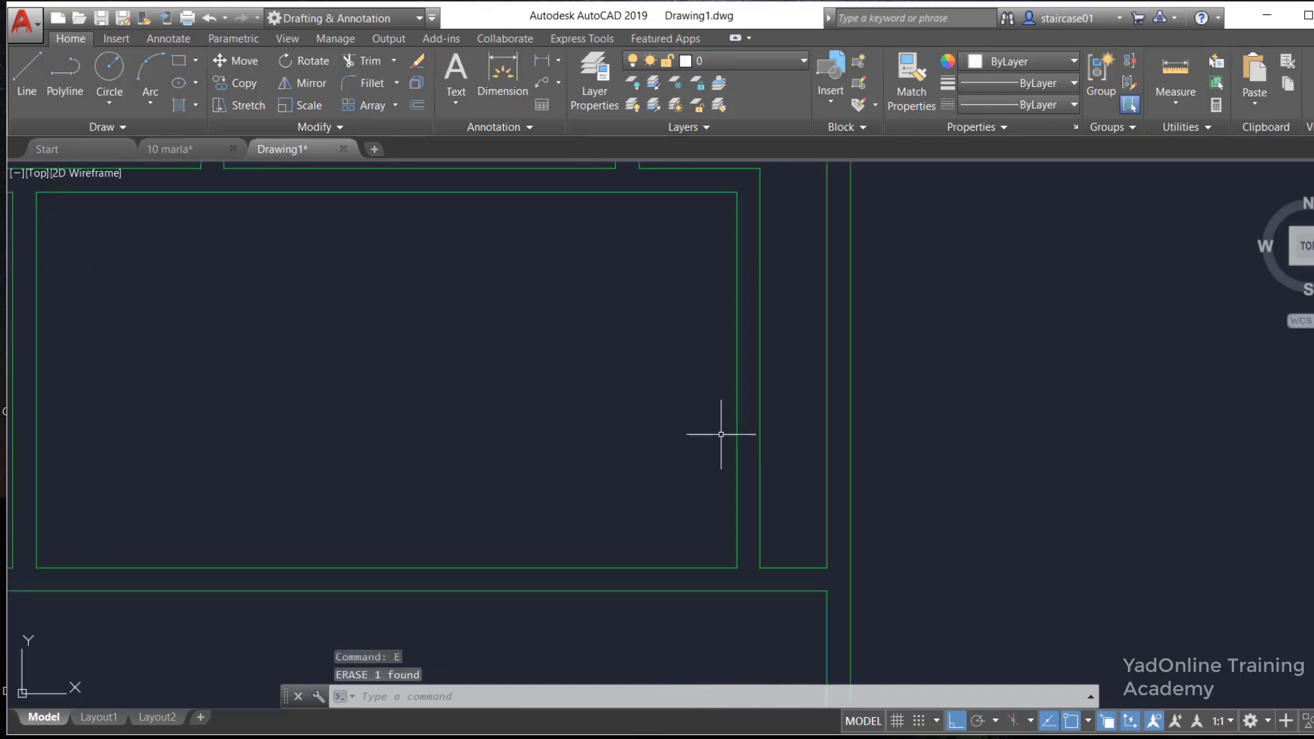
scroll(721, 434, down, 2)
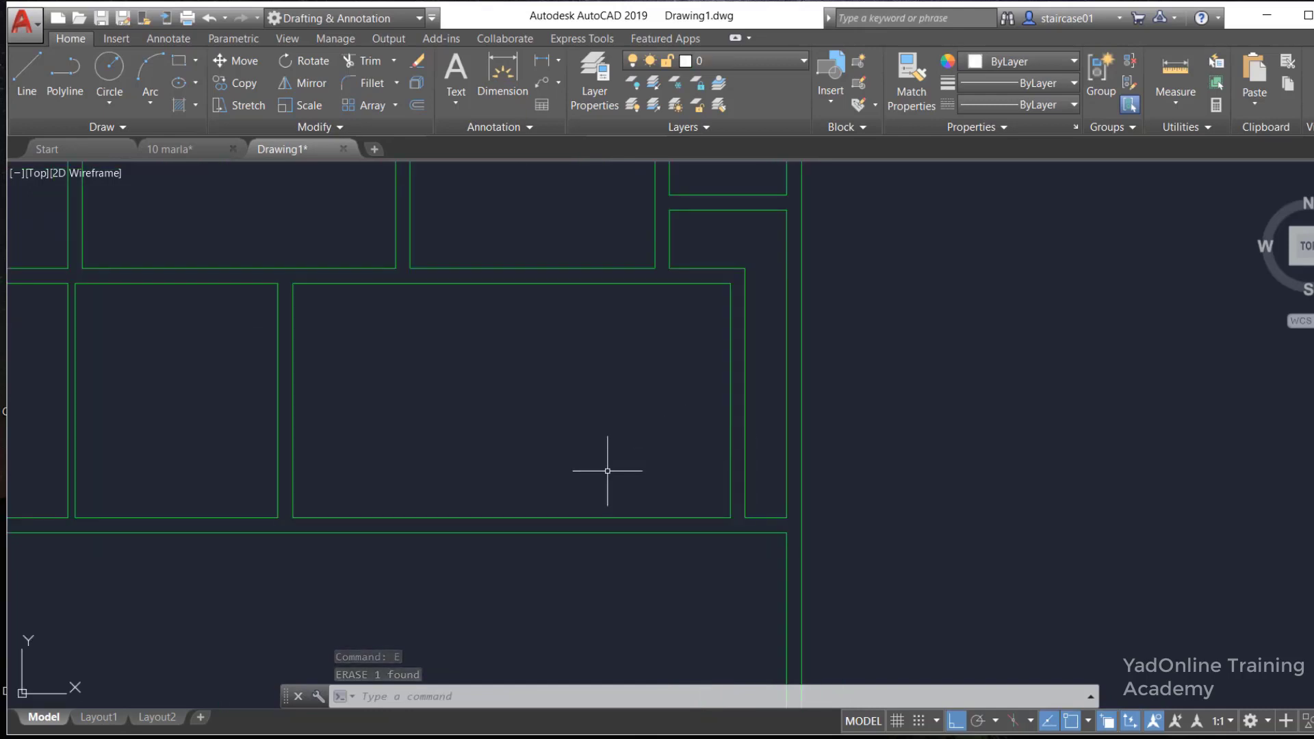
scroll(650, 422, down, 2)
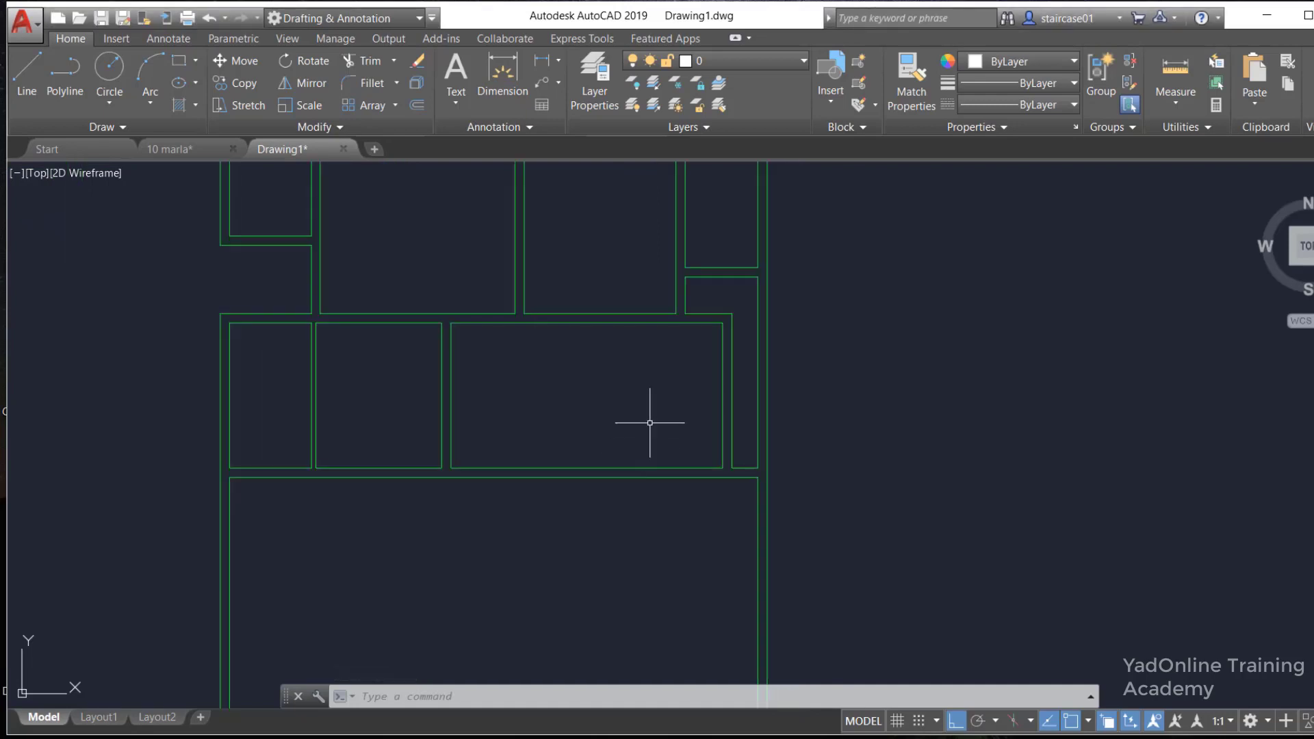
text(O)
key(Return)
text(4'6")
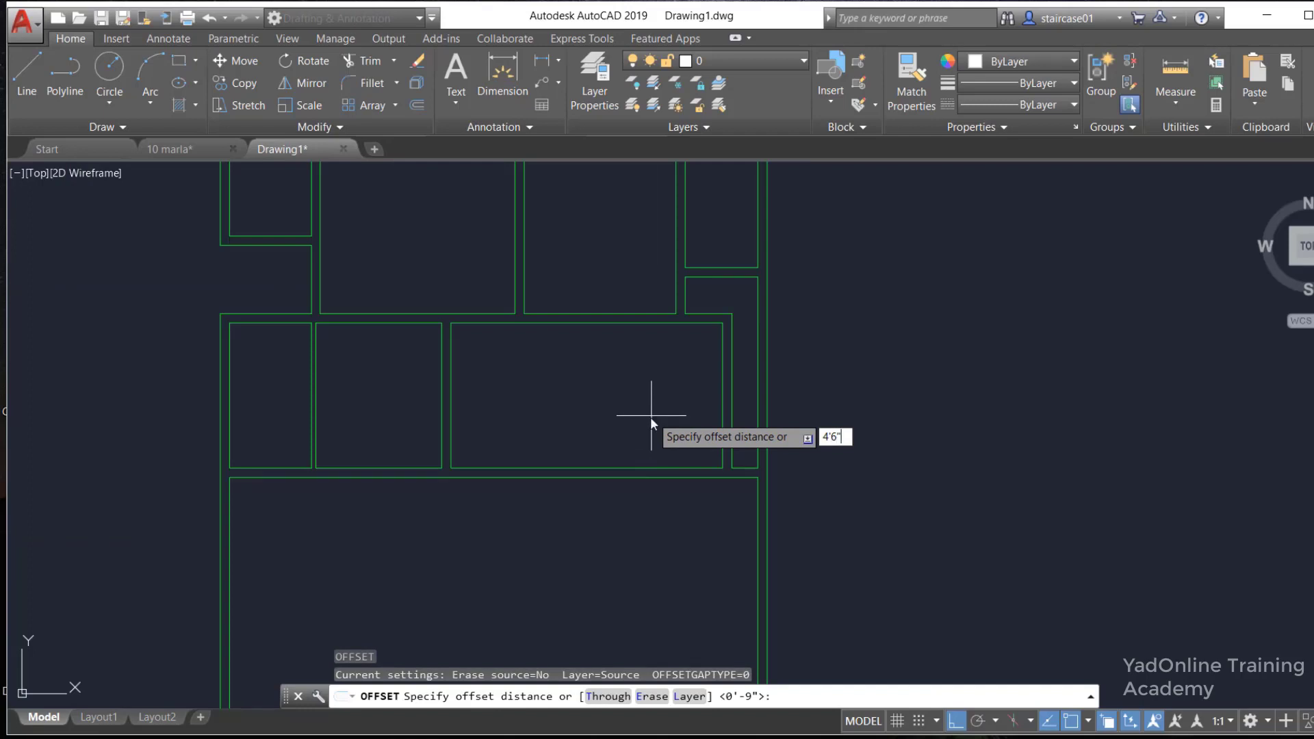
key(Return)
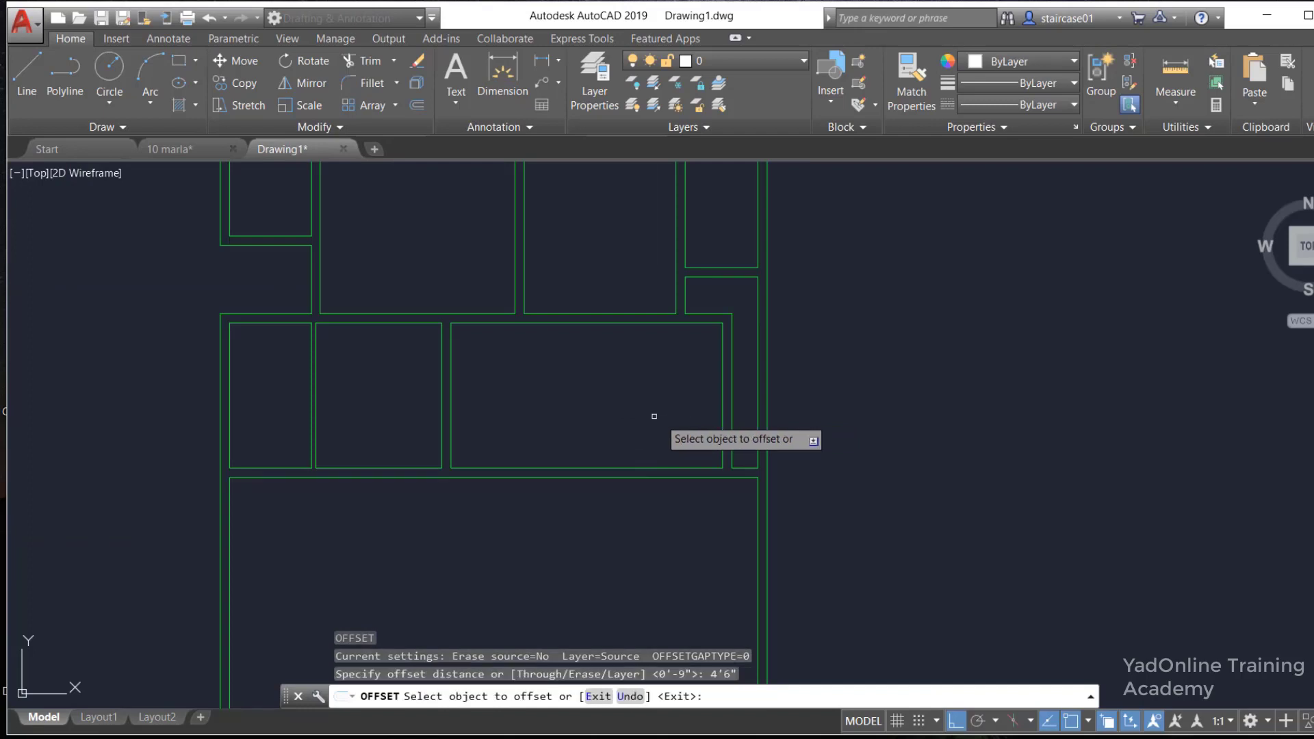
click(758, 419)
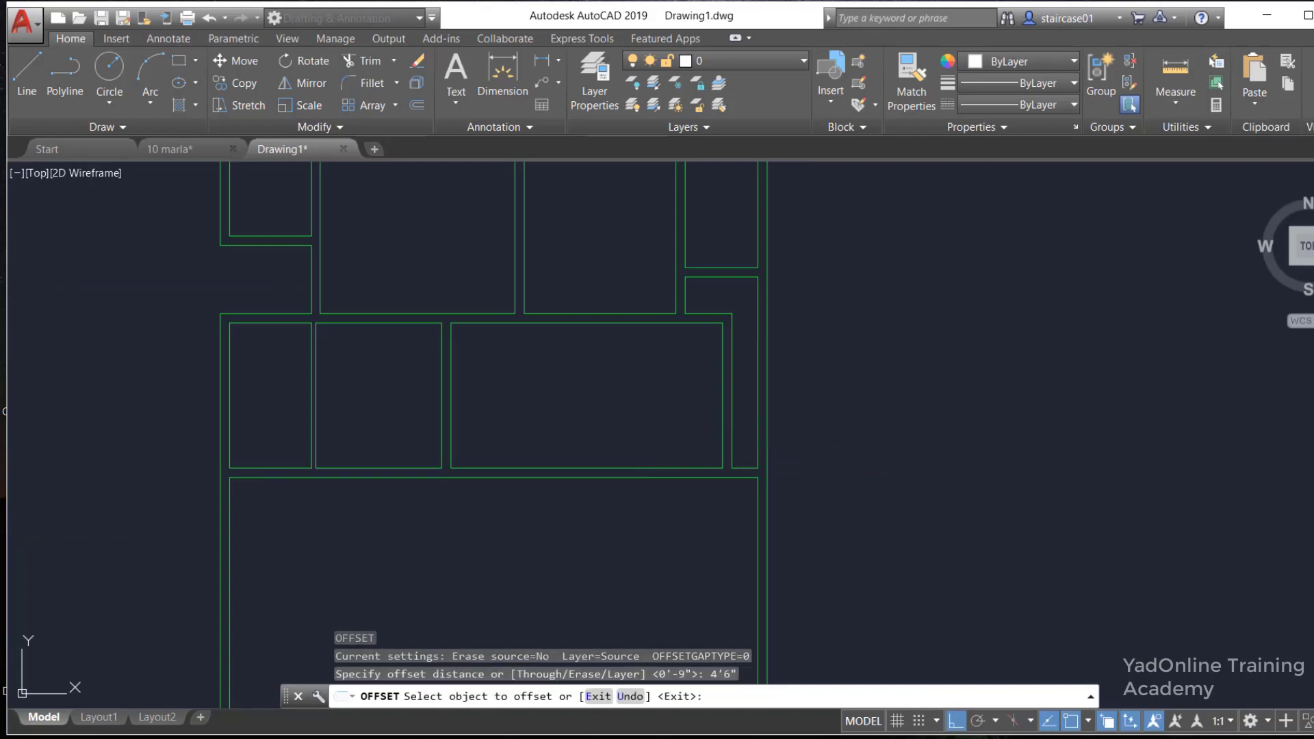
click(678, 427)
key(Return)
key(Return)
text(5')
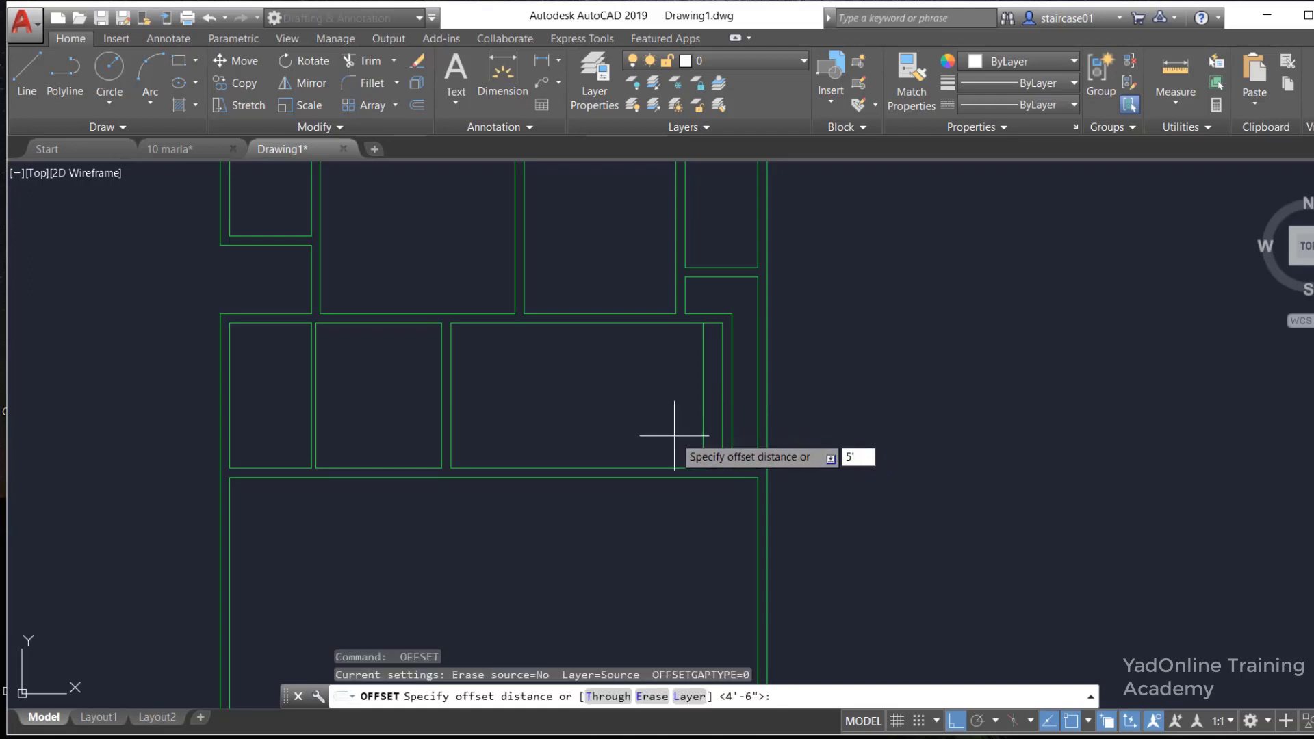
Offset the room's bottom line 5' upward and extend it to the right outer wall
key(Return)
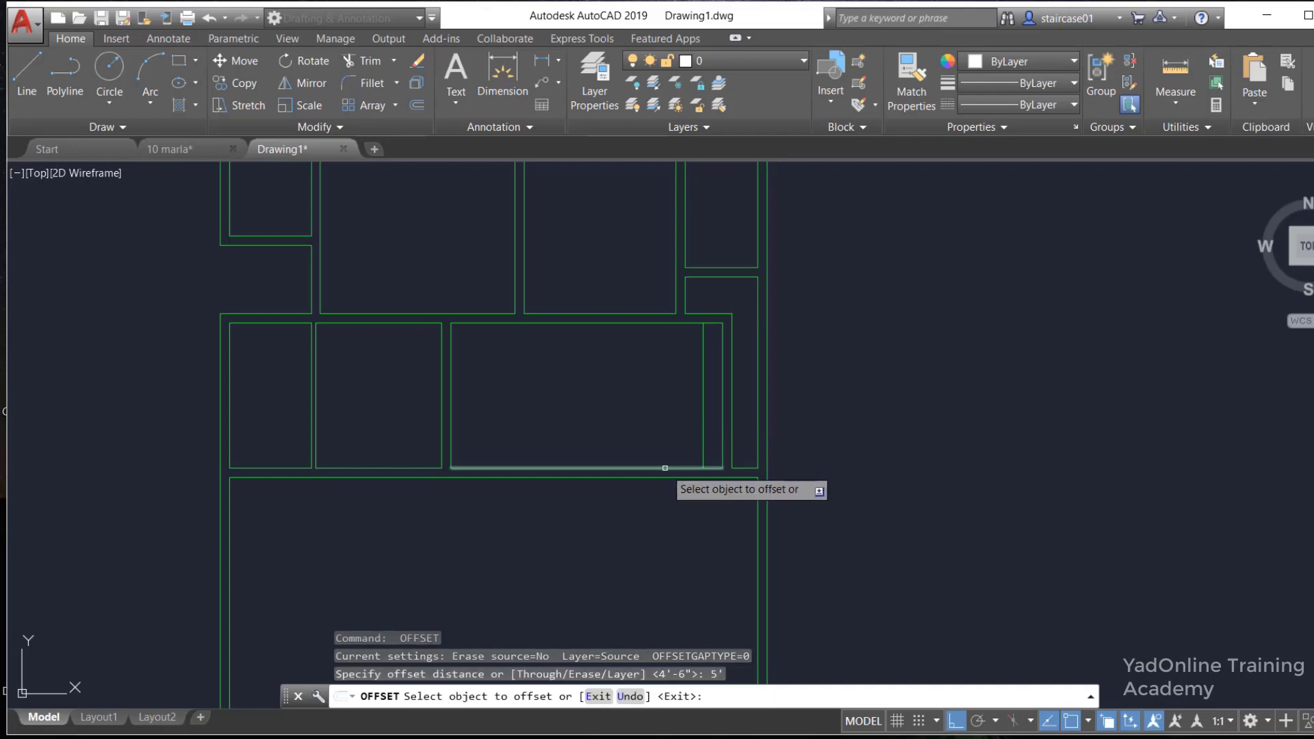
click(678, 468)
click(675, 425)
key(Escape)
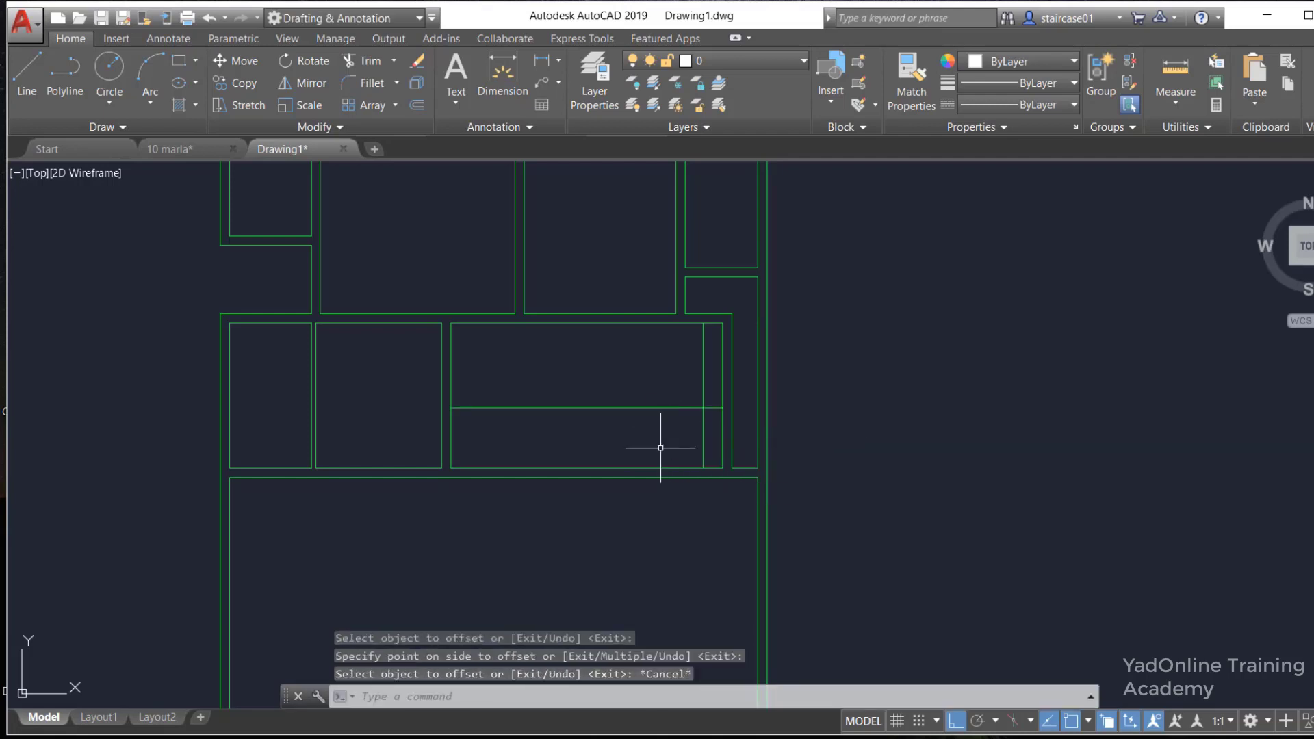
text(EX)
key(Return)
key(Return)
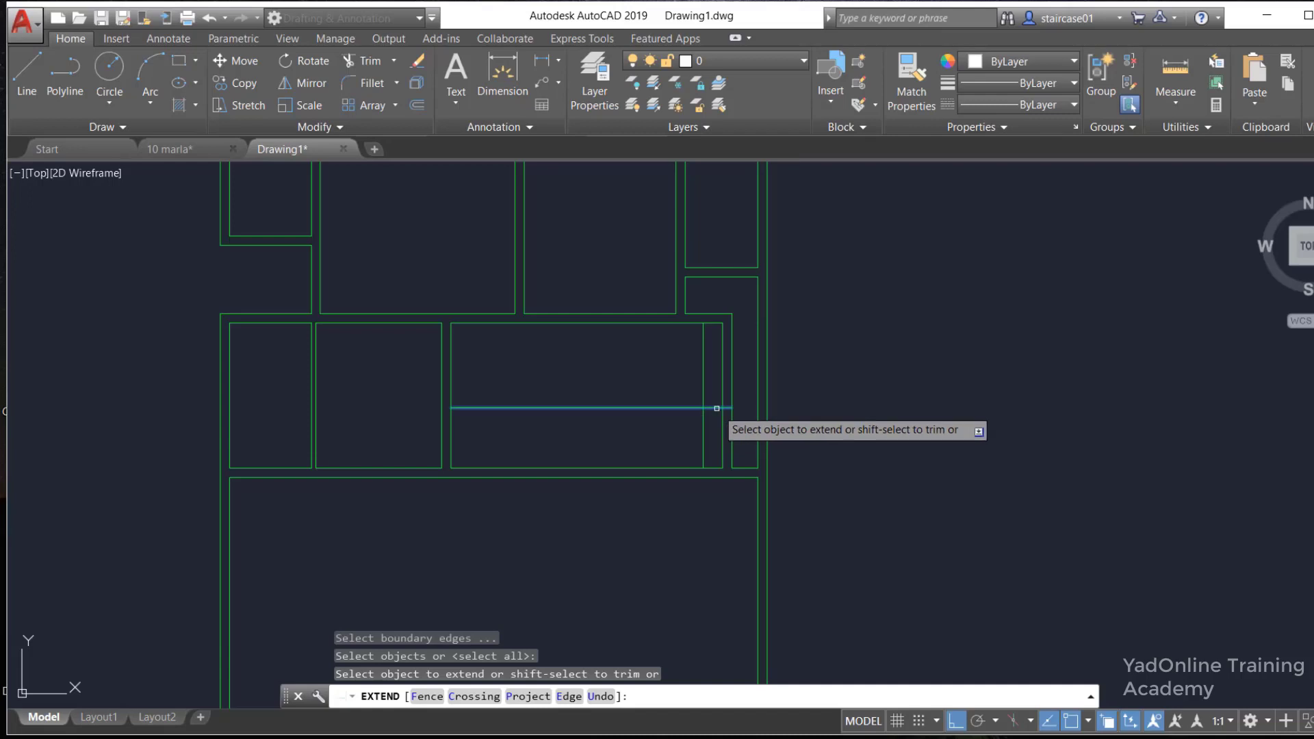
click(717, 408)
click(727, 408)
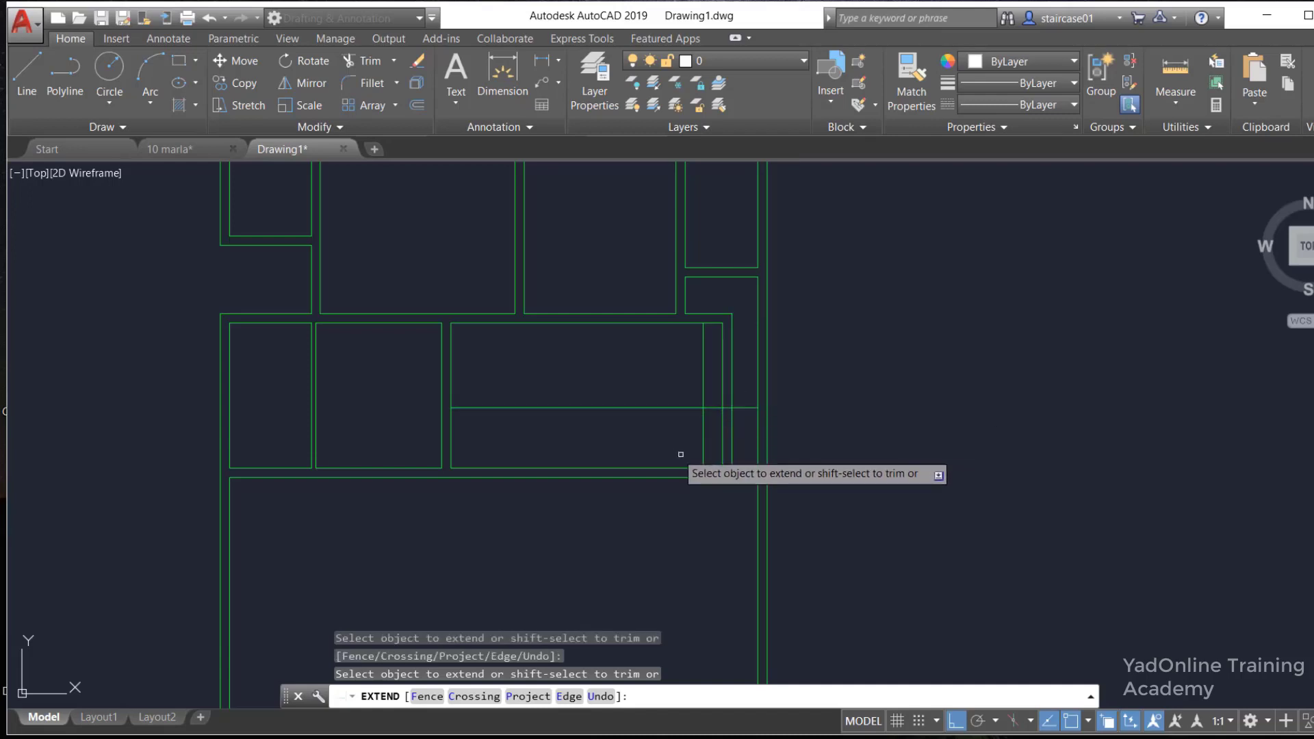
key(Escape)
Offset the horizontal and vertical lines by 4.5 to form the small room's walls
text(o)
key(Return)
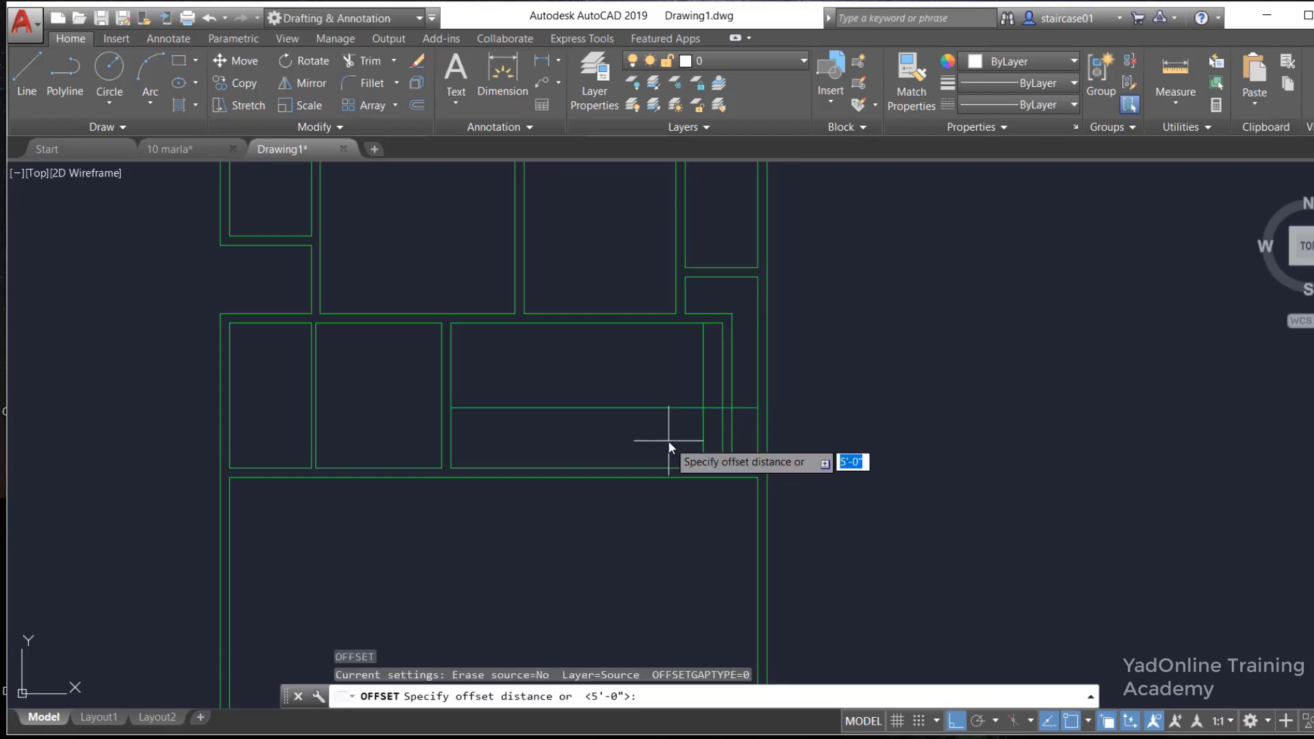
text(4.)
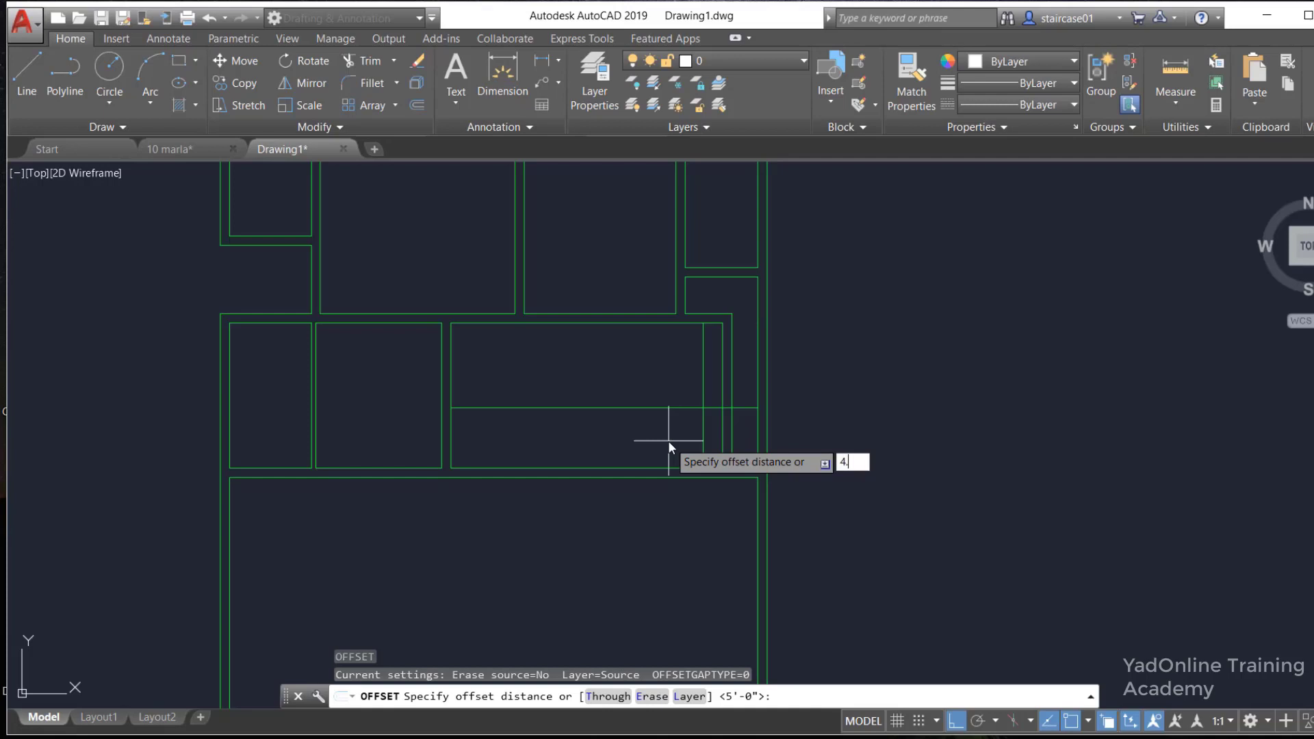
text(5)
key(Return)
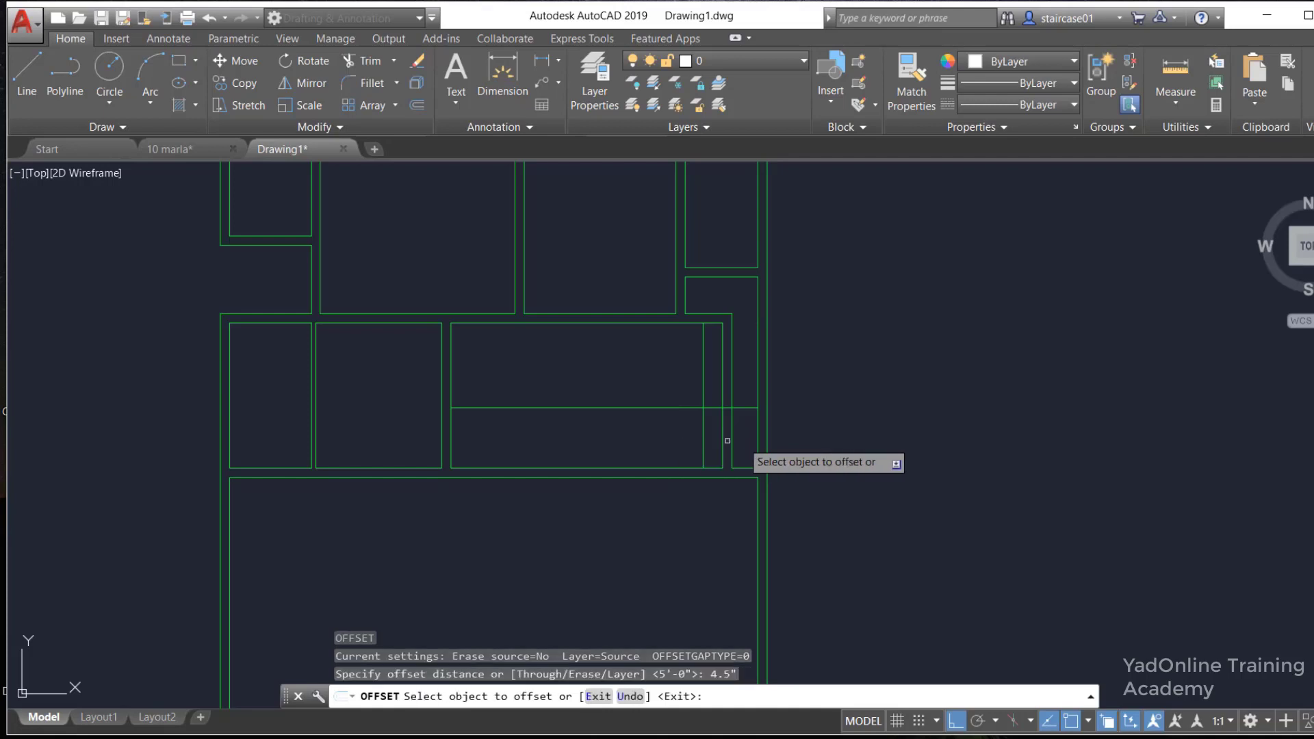
click(743, 407)
click(739, 394)
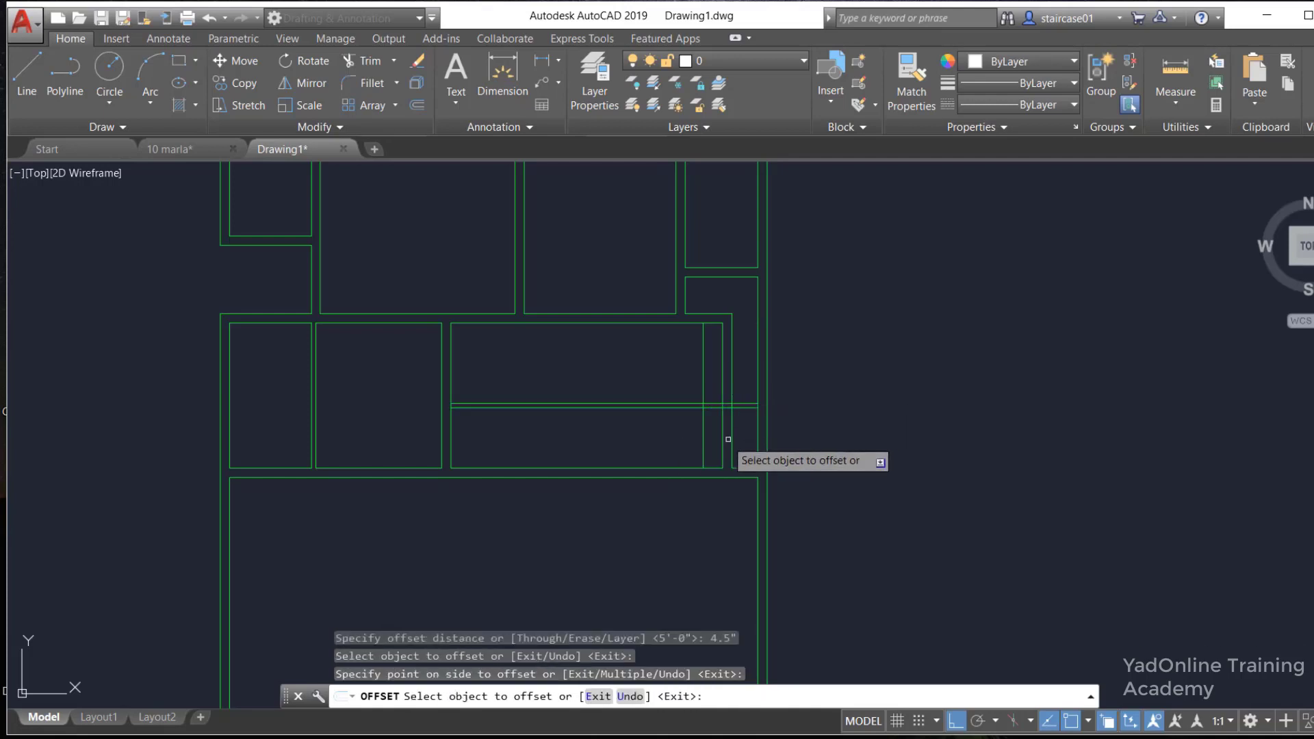
click(705, 420)
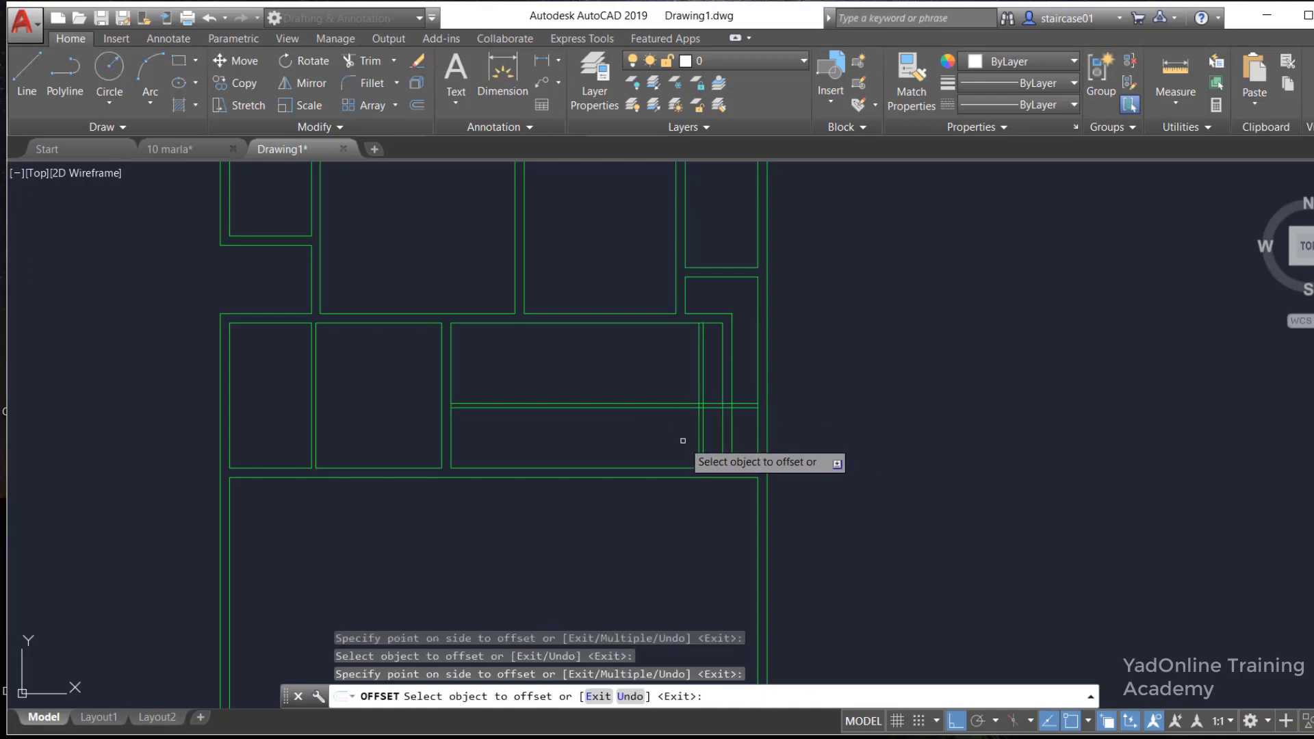
key(Escape)
Trim the overlapping wall-line pieces around the small right-hand room
key(Return)
key(Return)
click(680, 440)
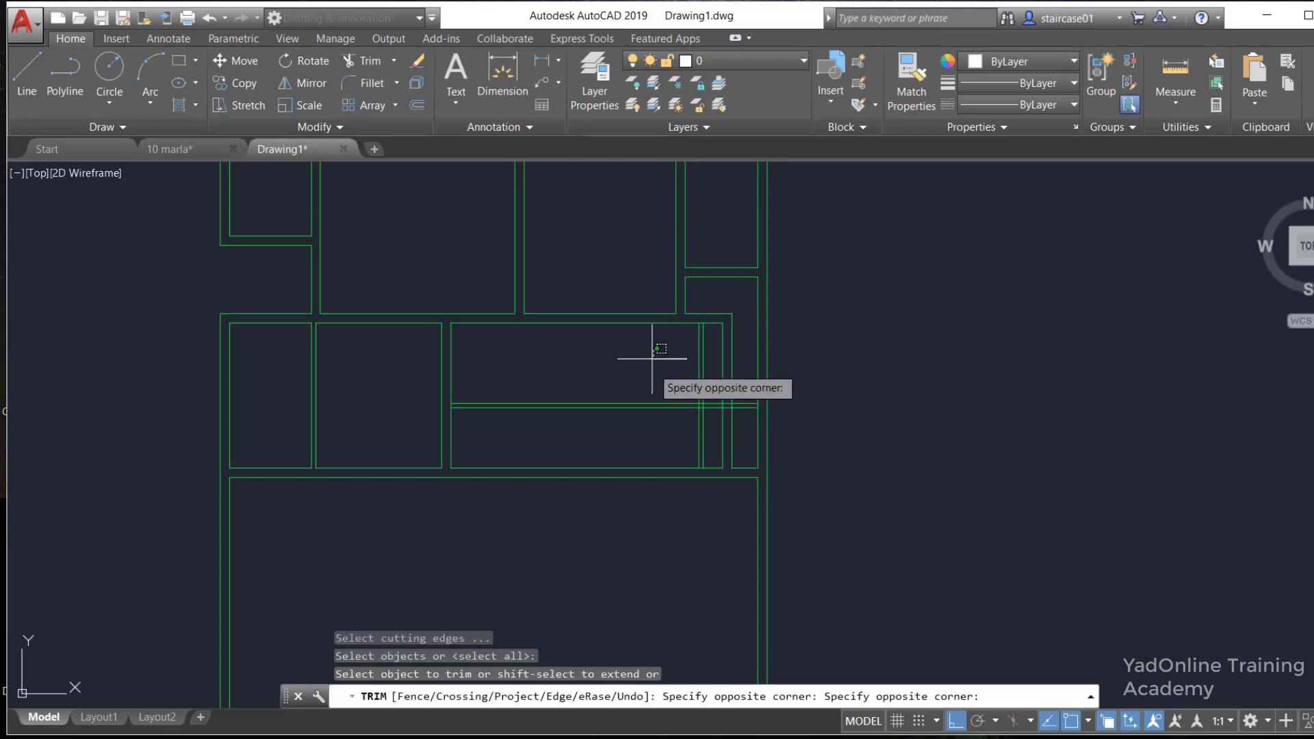
click(651, 352)
click(648, 434)
scroll(686, 420, up, 3)
scroll(686, 420, up, 1)
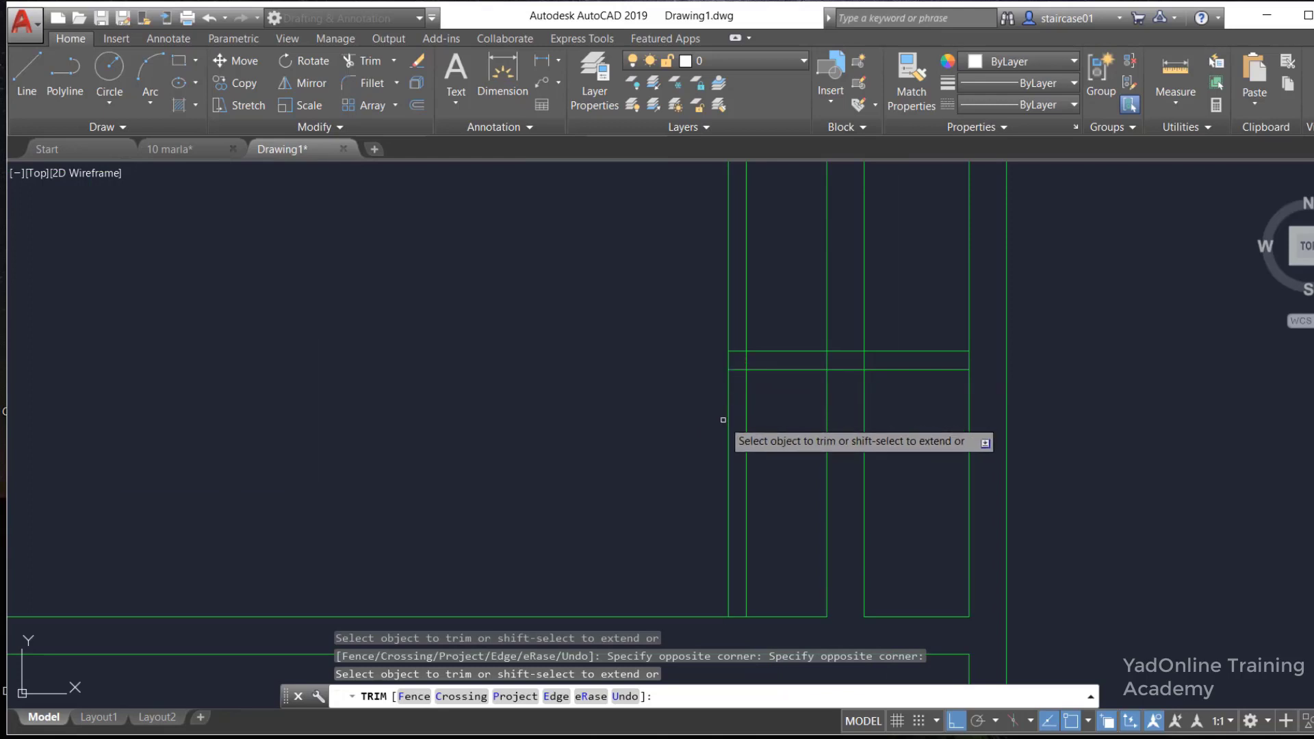
scroll(733, 425, down, 2)
scroll(742, 429, up, 1)
click(713, 387)
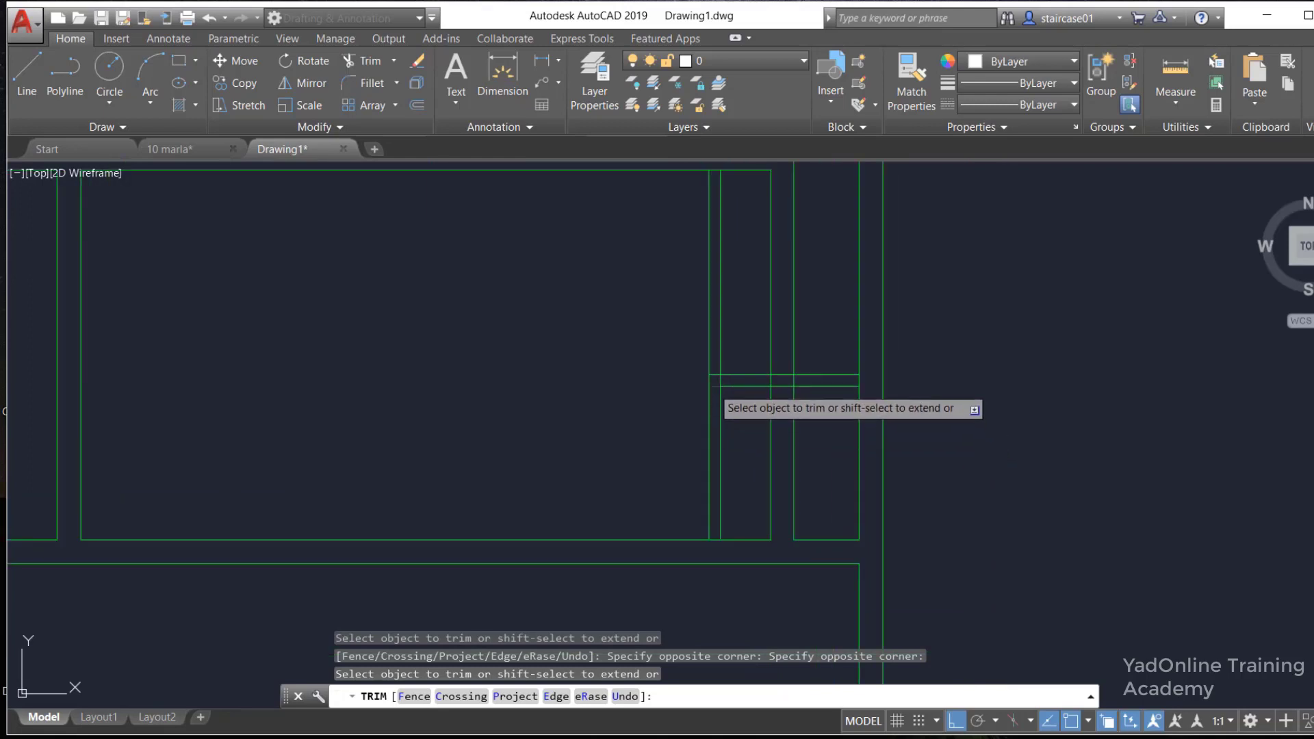
click(722, 380)
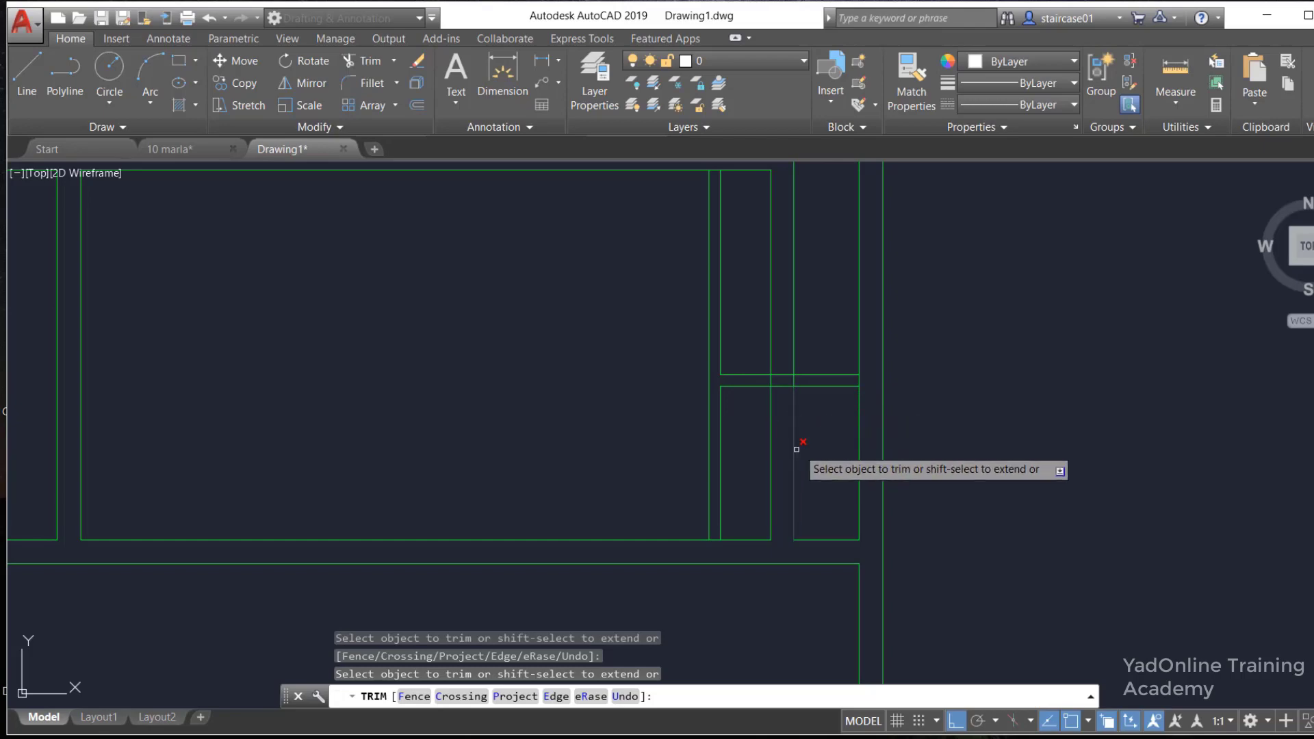
drag(807, 396, 752, 417)
scroll(752, 417, up, 4)
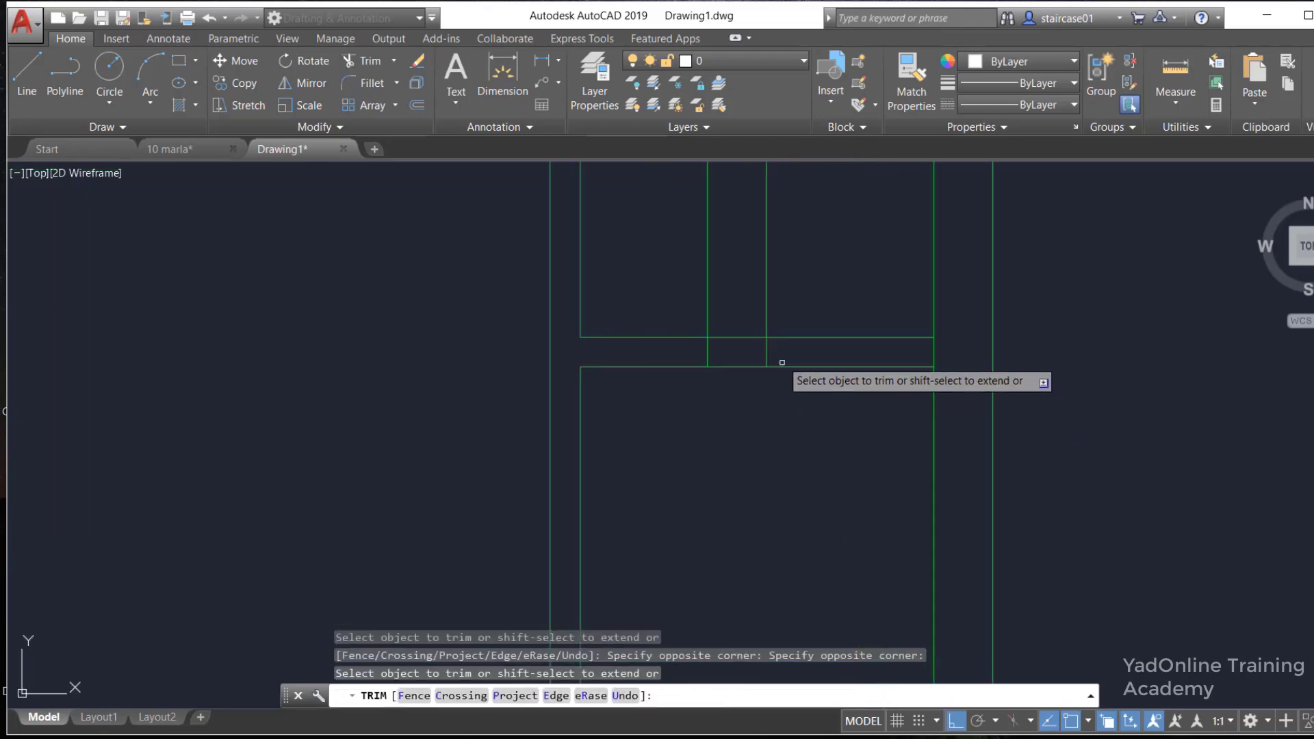
scroll(746, 355, down, 2)
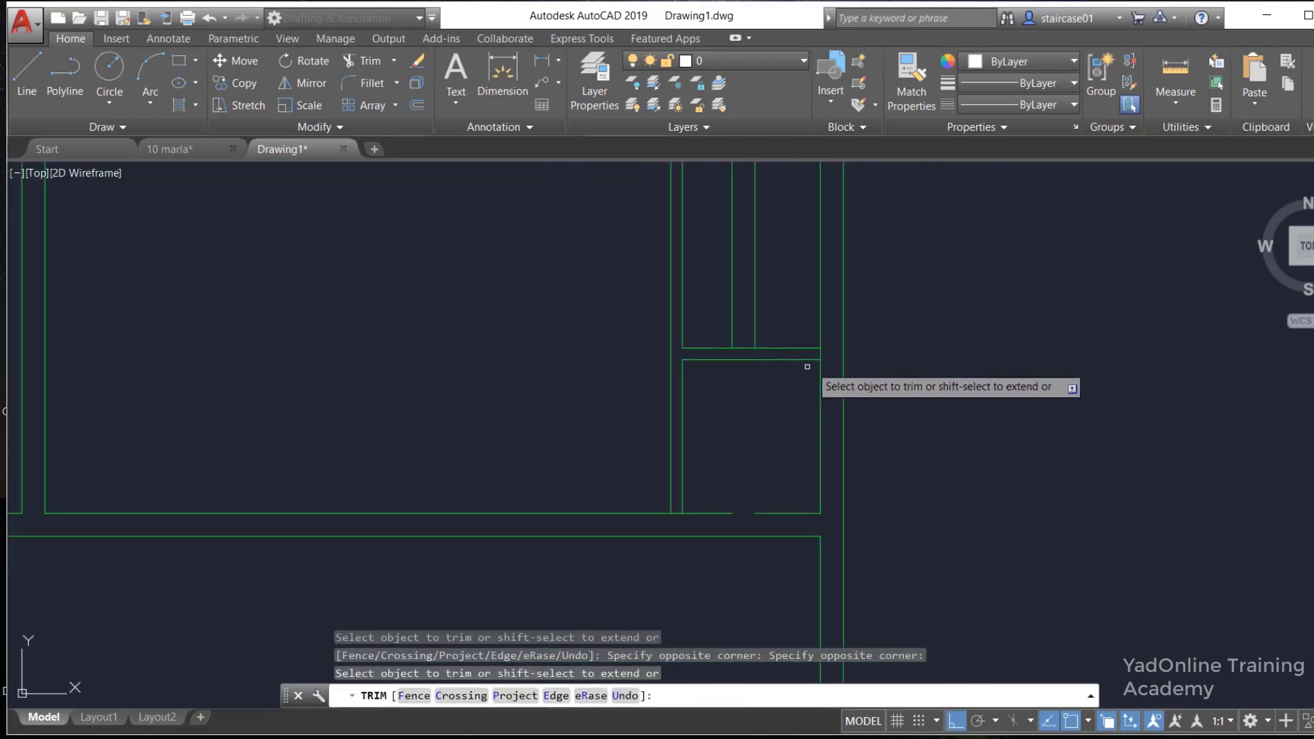
scroll(808, 359, up, 2)
scroll(753, 359, down, 2)
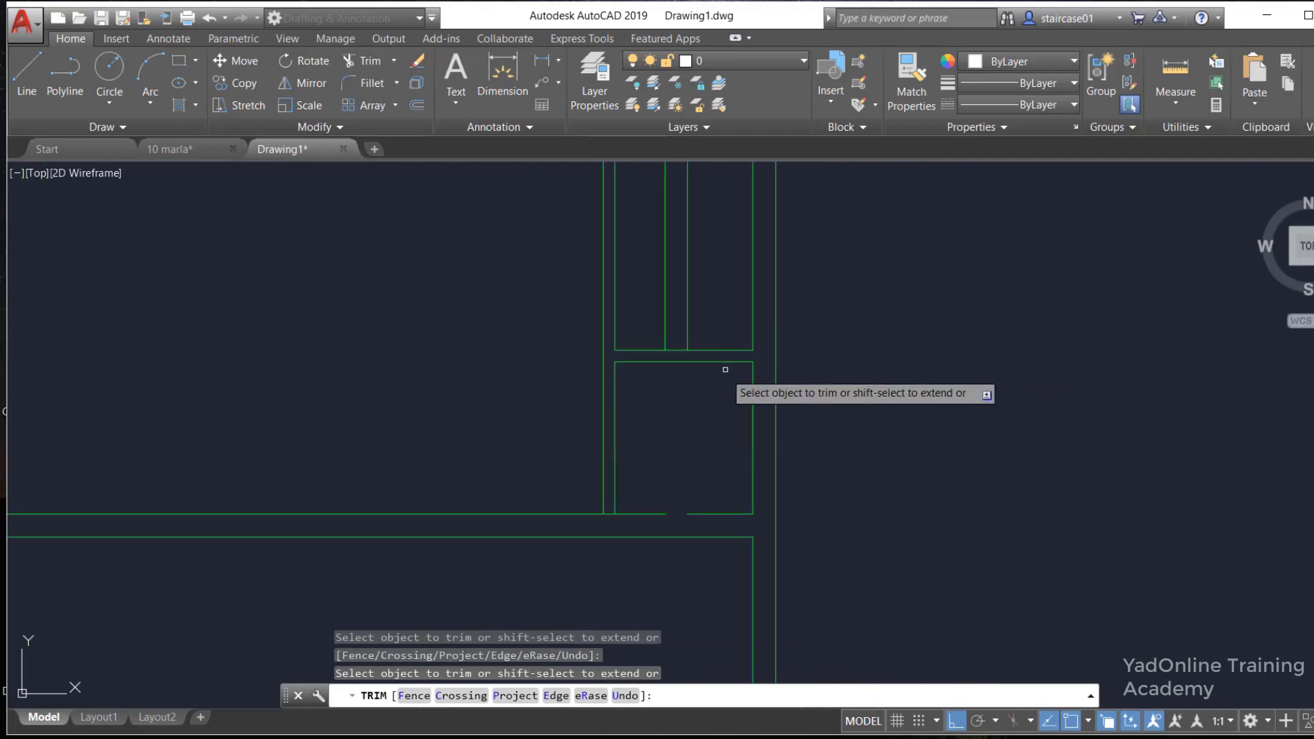
scroll(712, 373, down, 2)
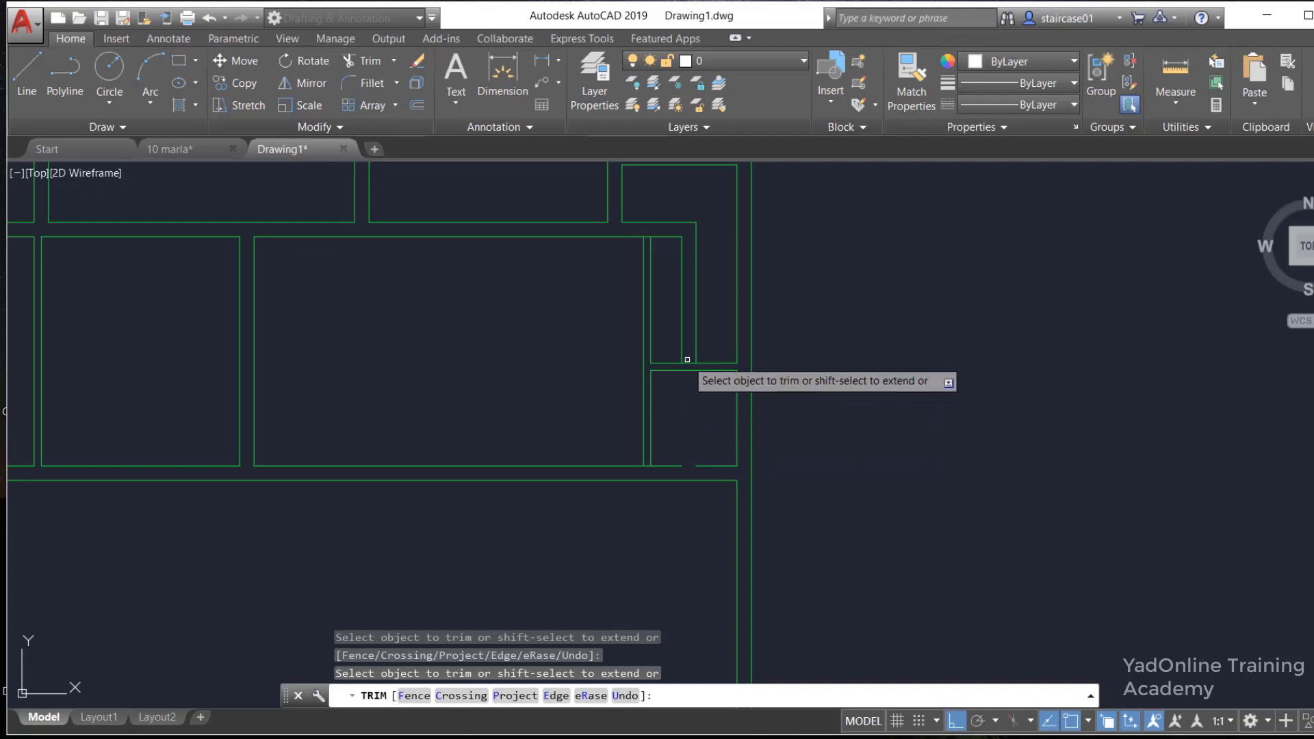
scroll(688, 366, up, 4)
scroll(695, 438, down, 2)
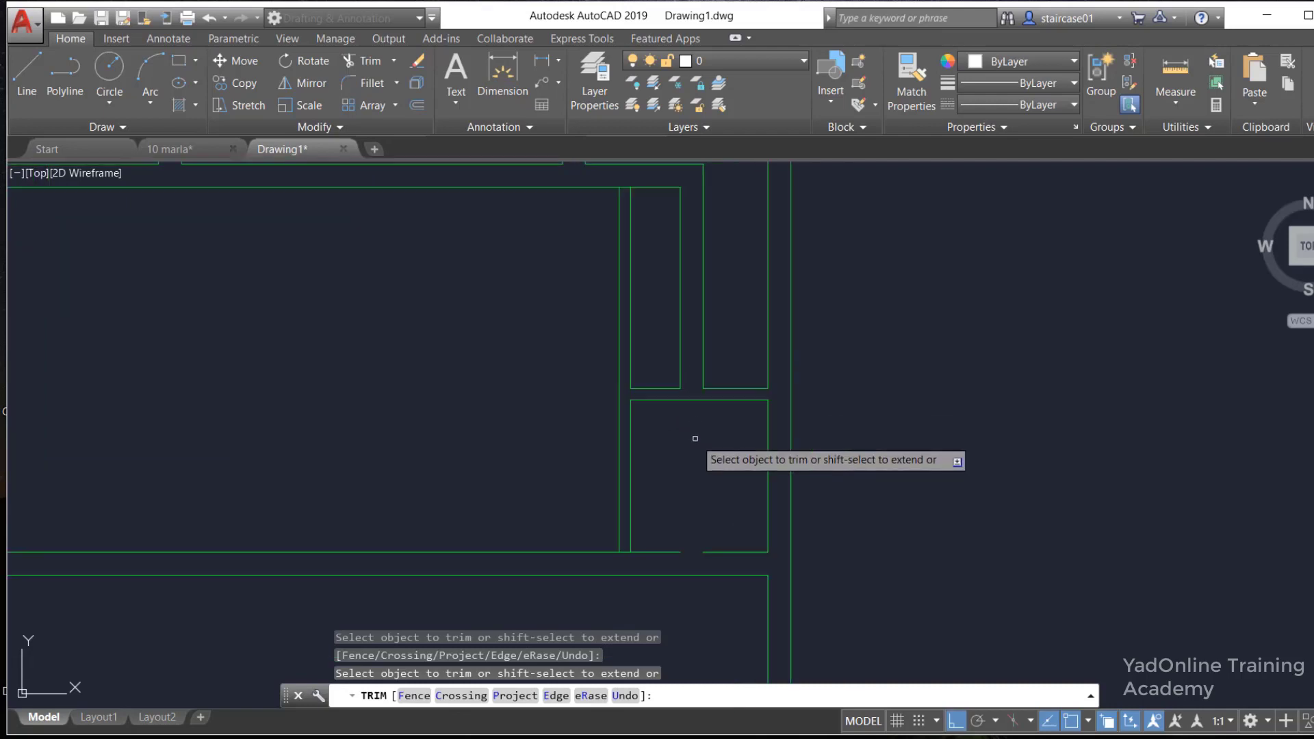
key(Escape)
Erase the stray vertical wall line left of the small room
key(Return)
key(Return)
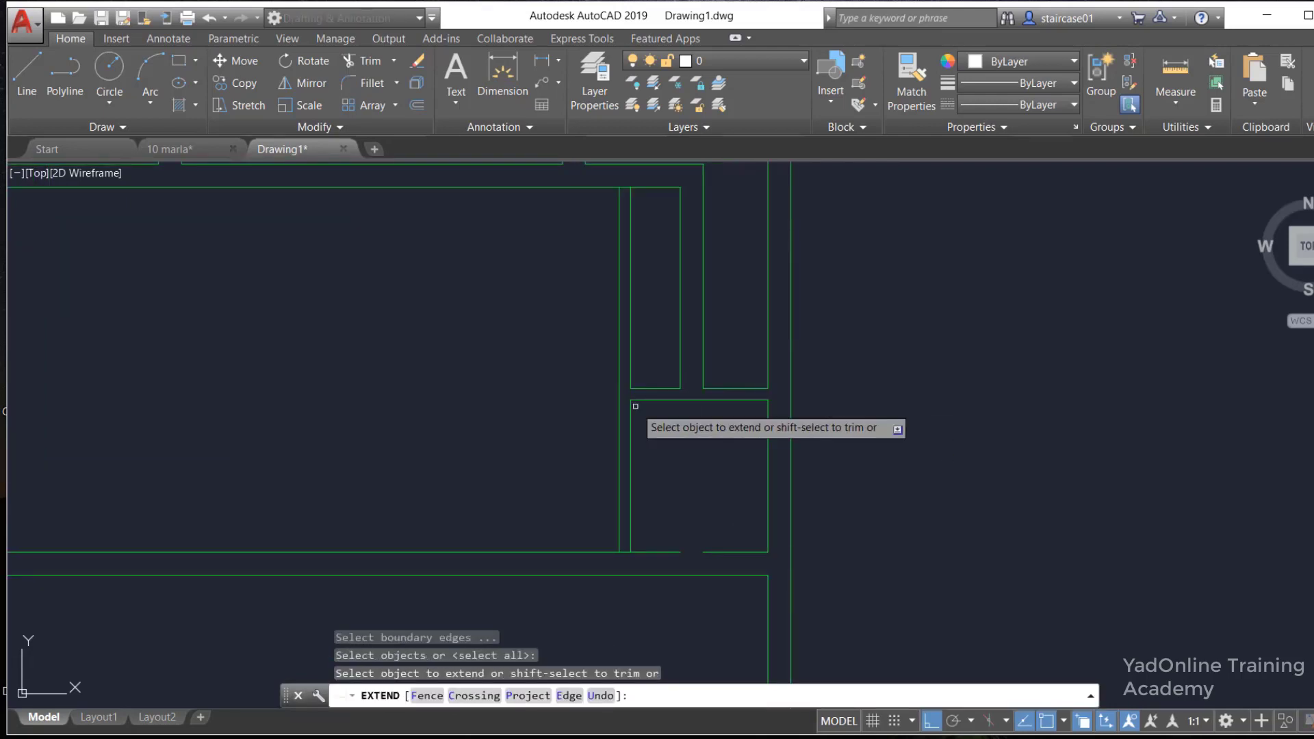
key(Escape)
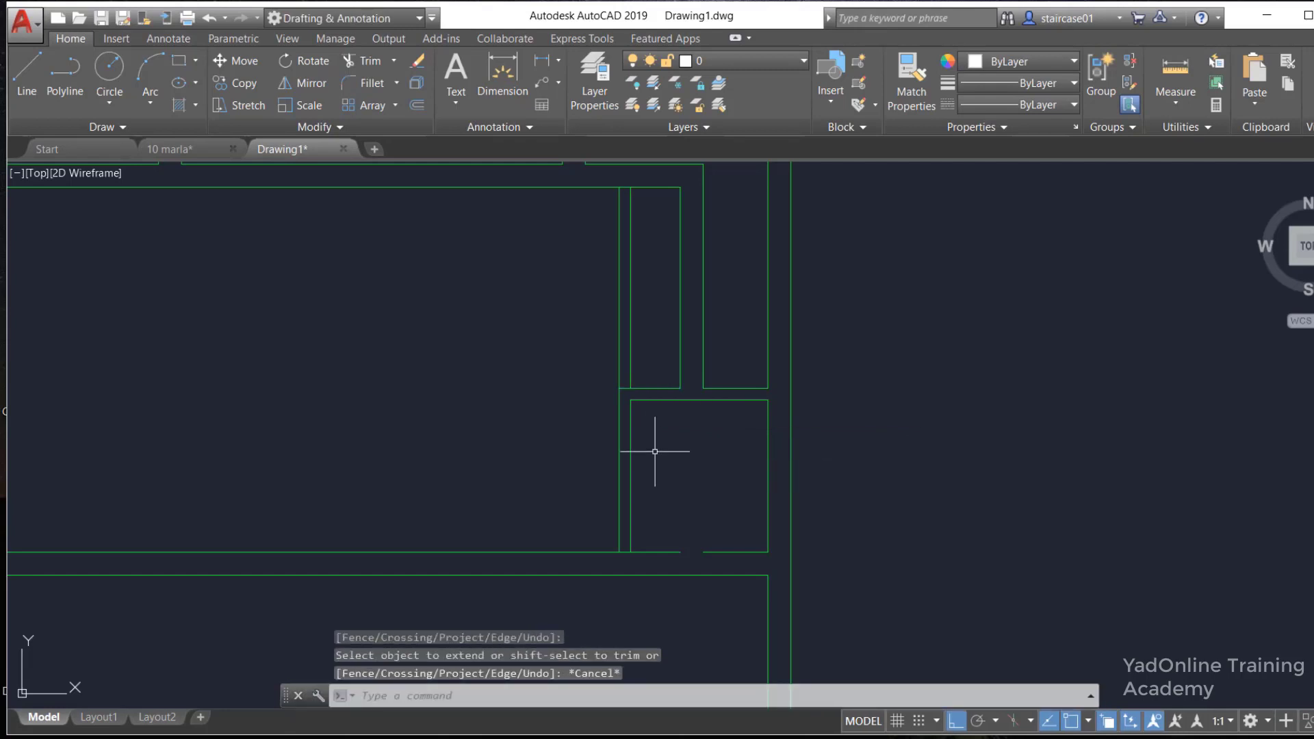
text(Tr)
key(Return)
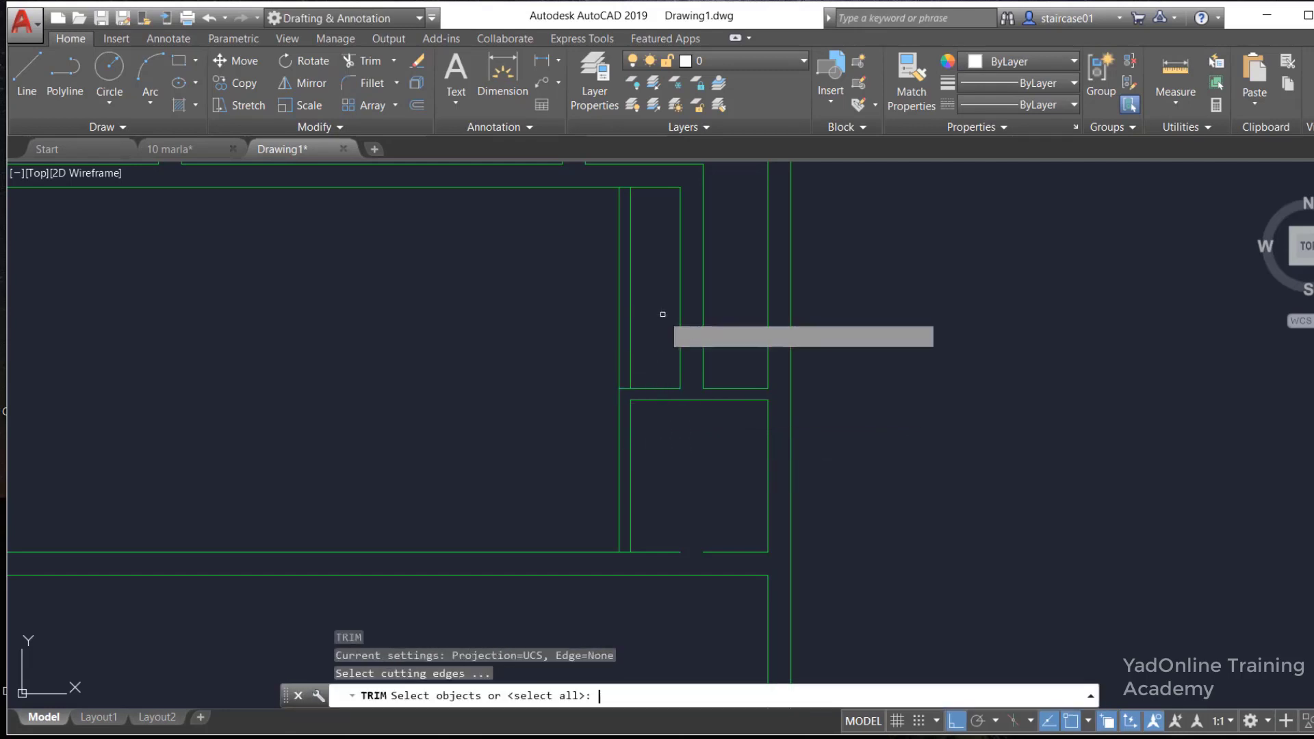
key(Return)
click(638, 293)
click(609, 334)
key(Escape)
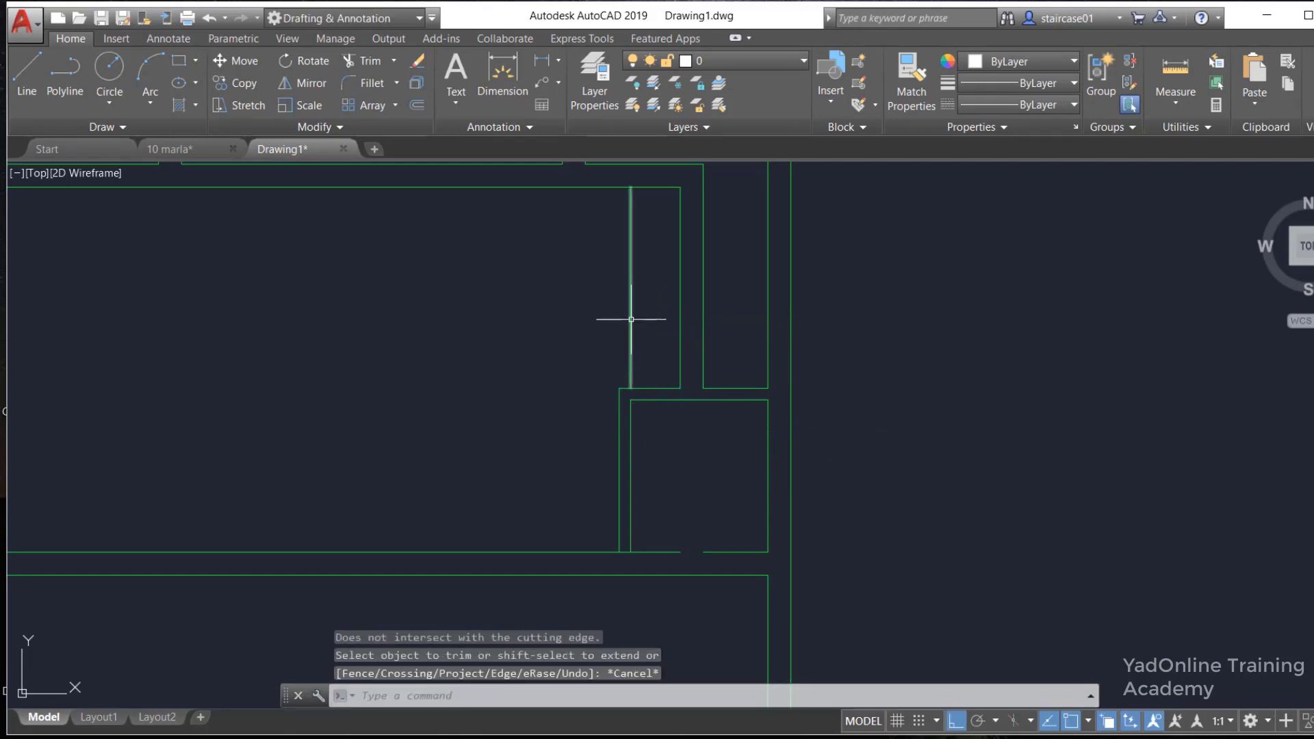
click(631, 319)
text(e)
key(Return)
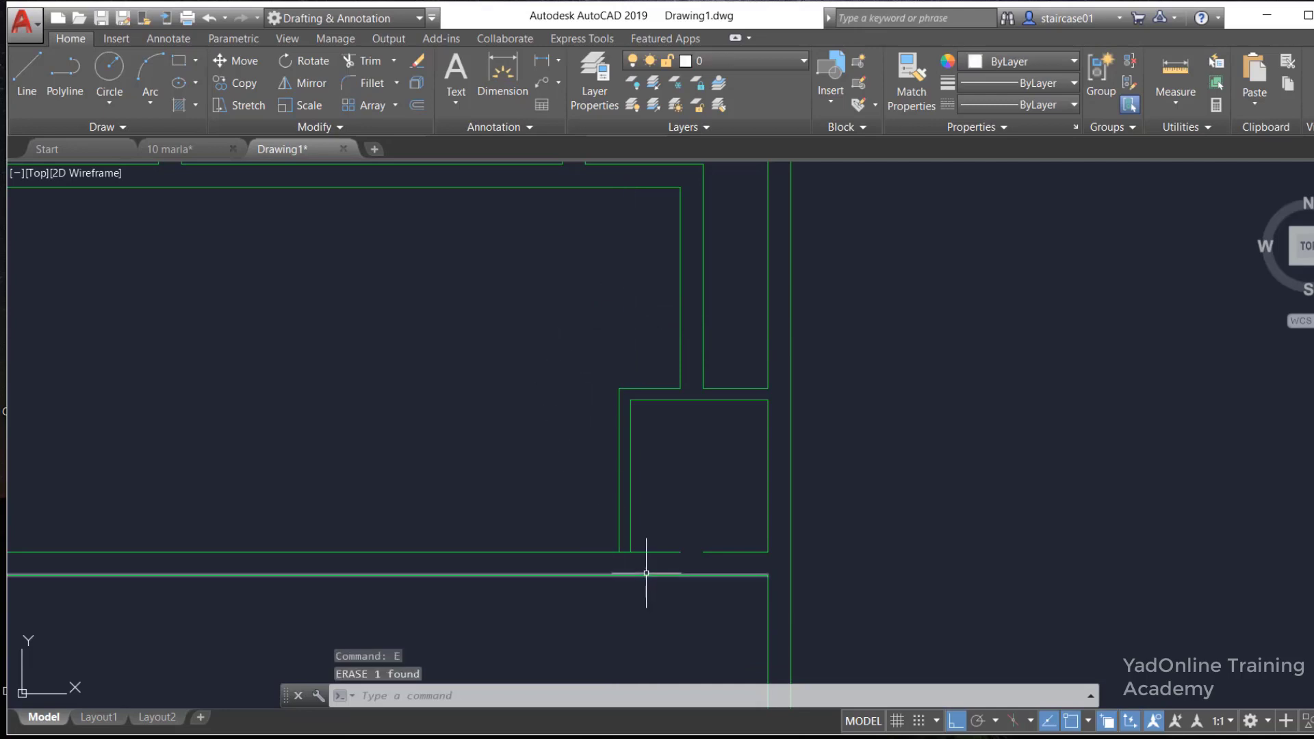
Extend the lower wall line to its boundary and recheck the trimmed joints
text(ex)
key(Return)
key(Return)
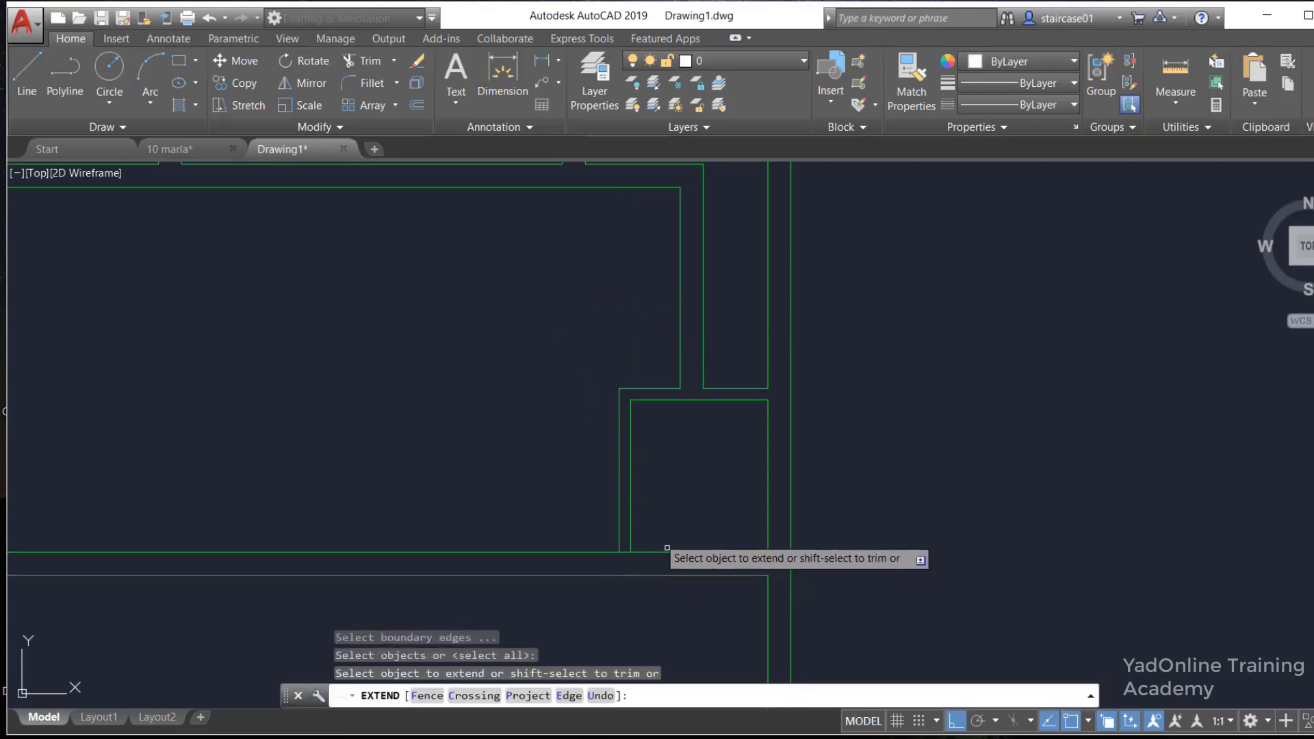
click(669, 555)
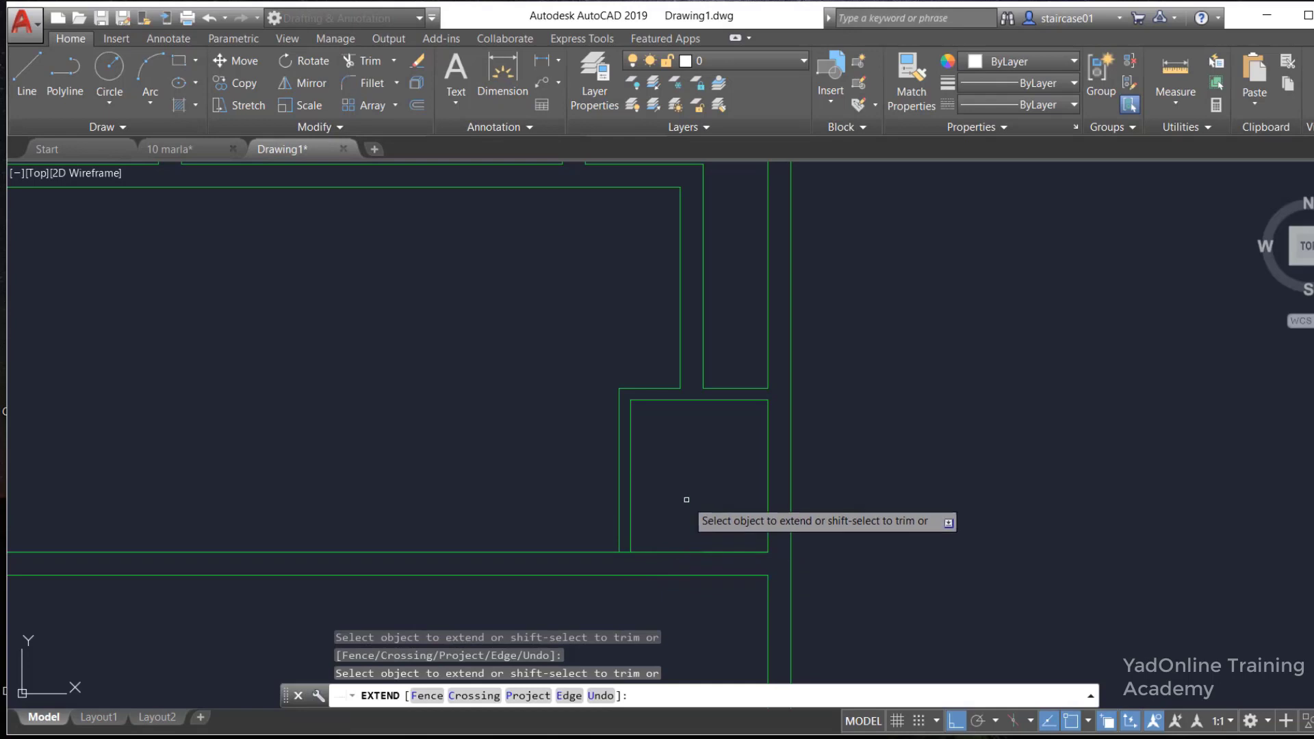
key(Escape)
text(tr)
key(Return)
key(Return)
scroll(621, 548, up, 2)
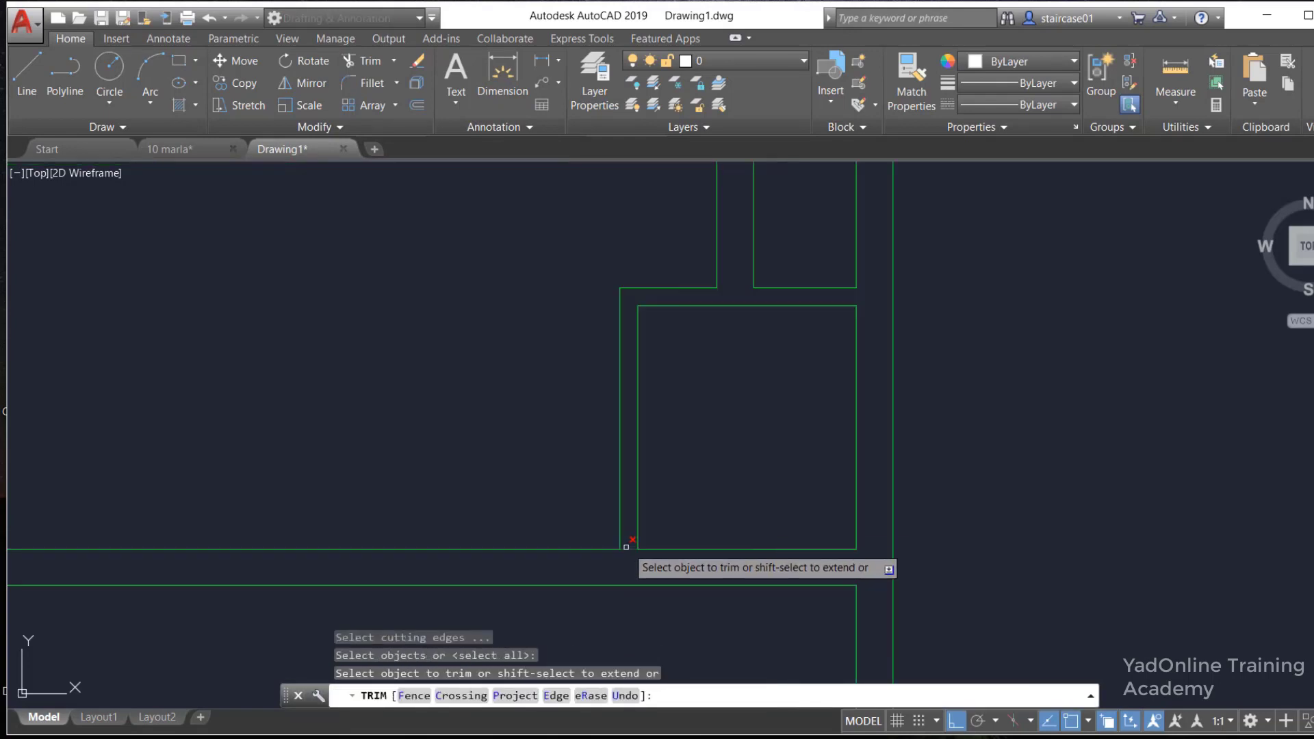
scroll(720, 443, down, 4)
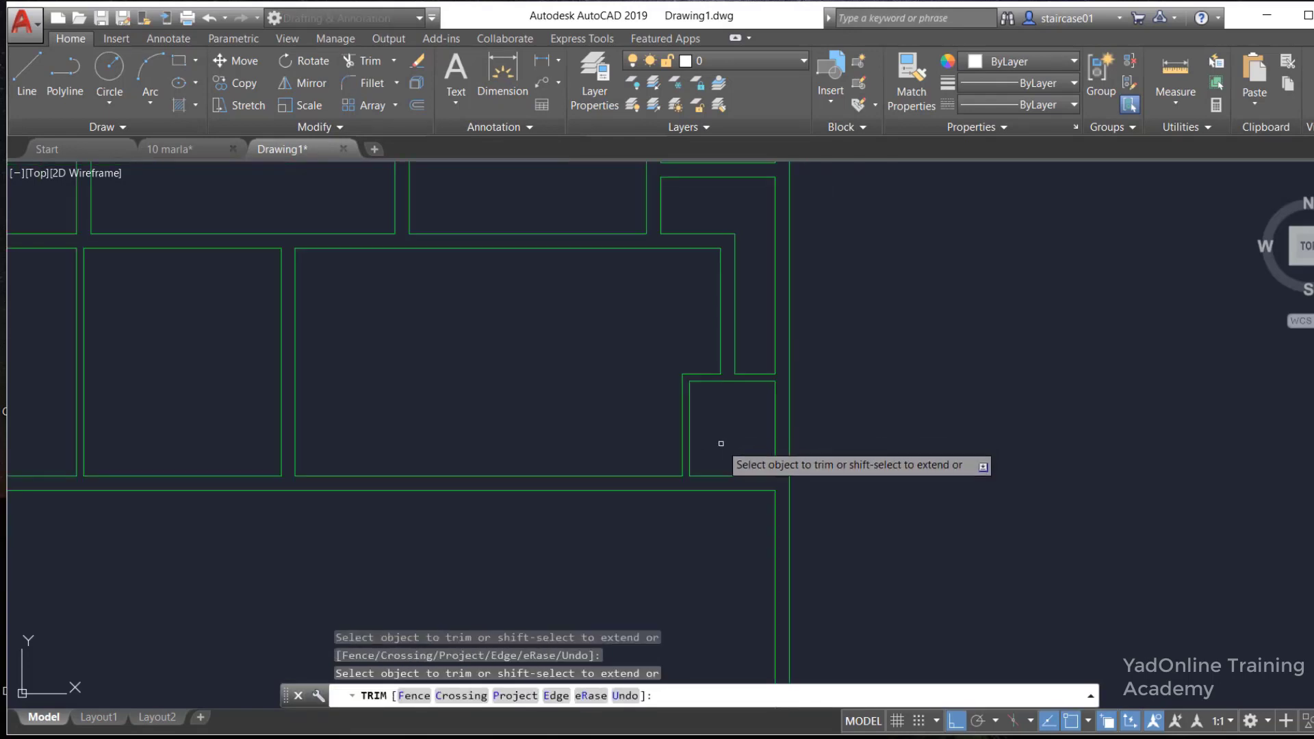
key(Escape)
Offset the right wall 16'1.5" inward to start the new vertical wall
scroll(719, 446, down, 4)
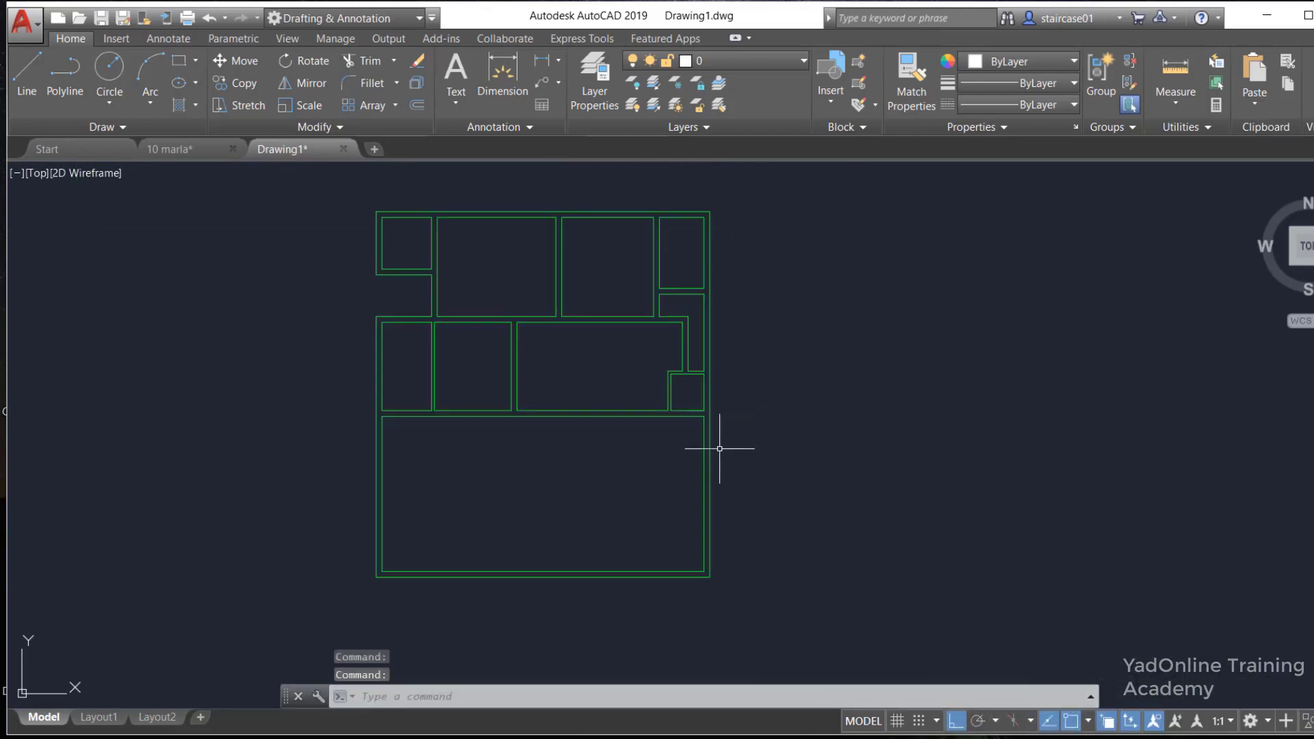
text(o)
key(Return)
text(1)
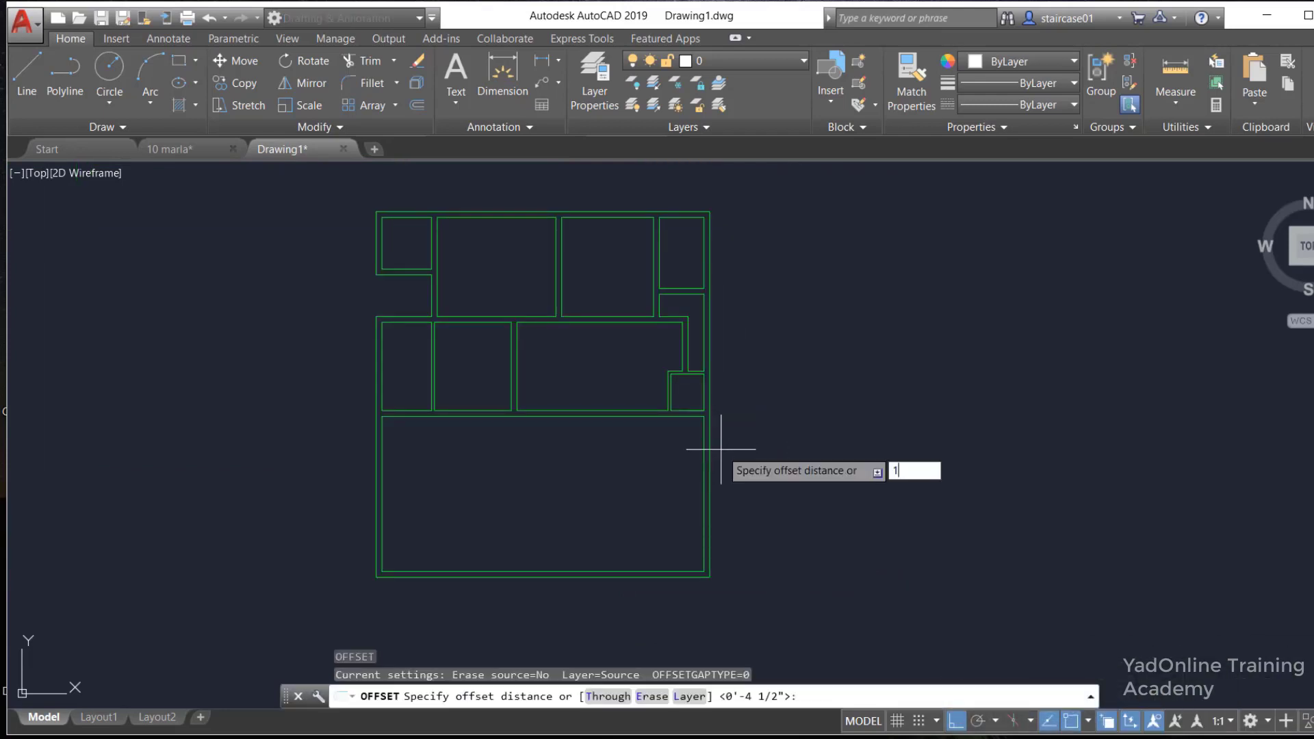
text(6)
text('1.5")
key(Return)
click(704, 453)
click(620, 463)
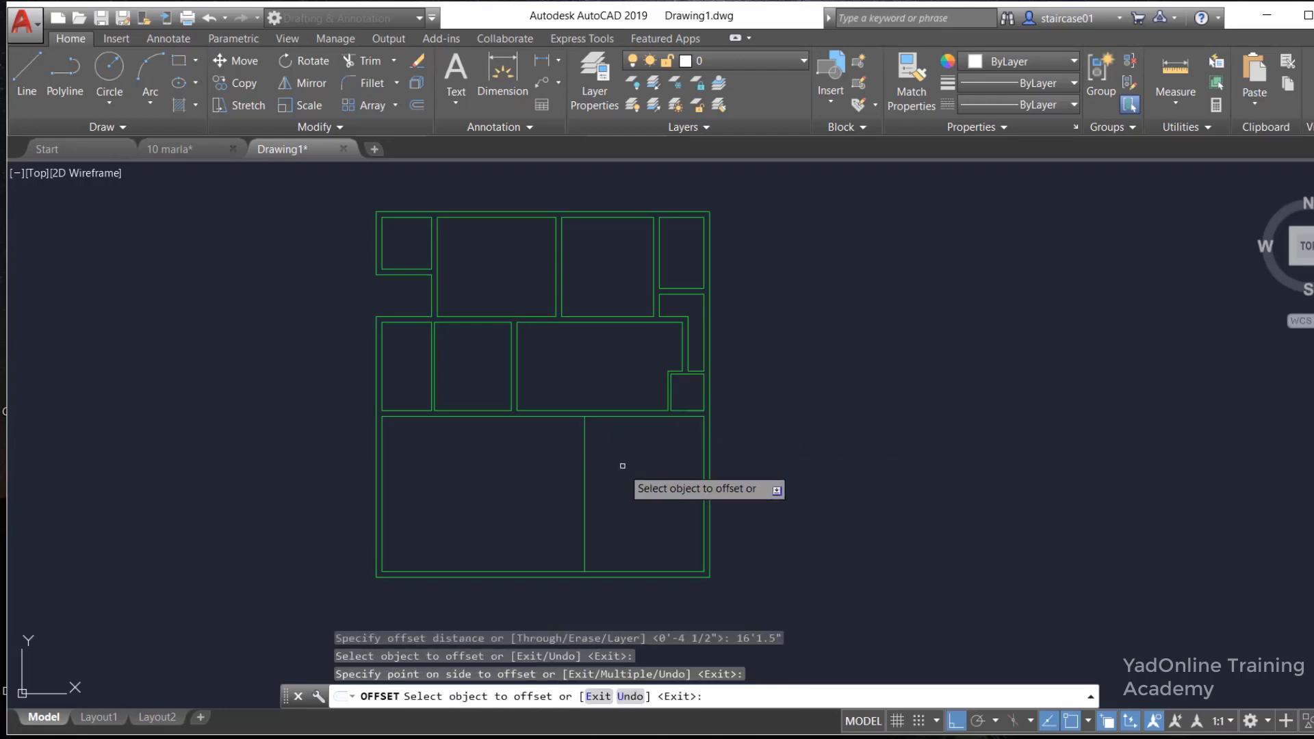
Offset the new vertical wall line 9" to the left for a double wall
key(Return)
key(Return)
text(14)
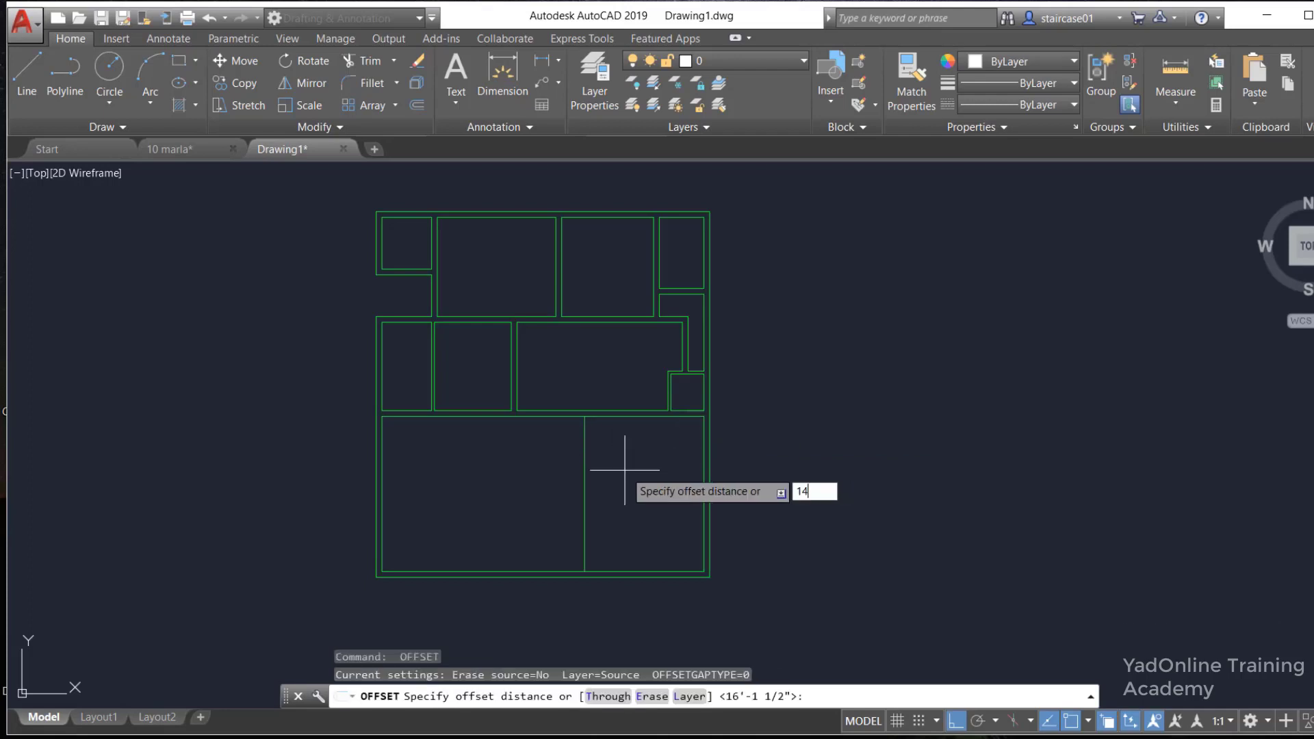
text(')
key(Return)
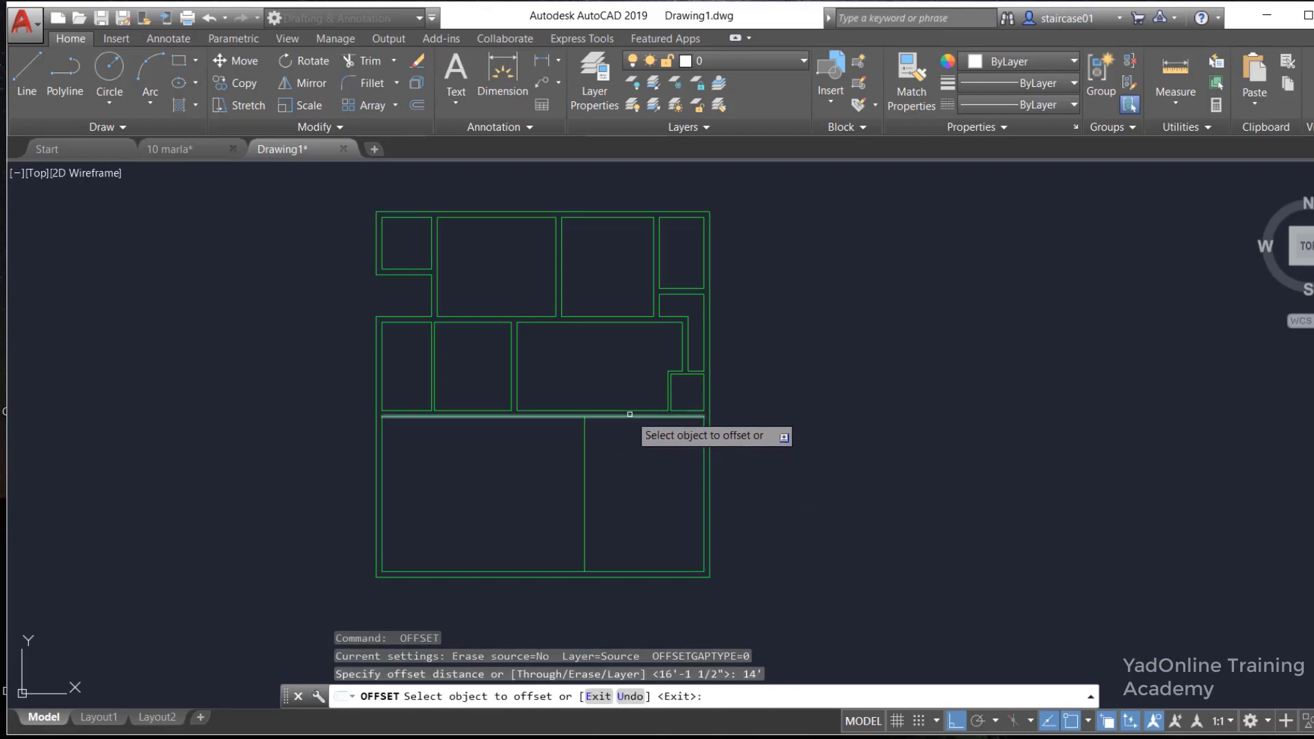
click(631, 418)
key(Escape)
key(Return)
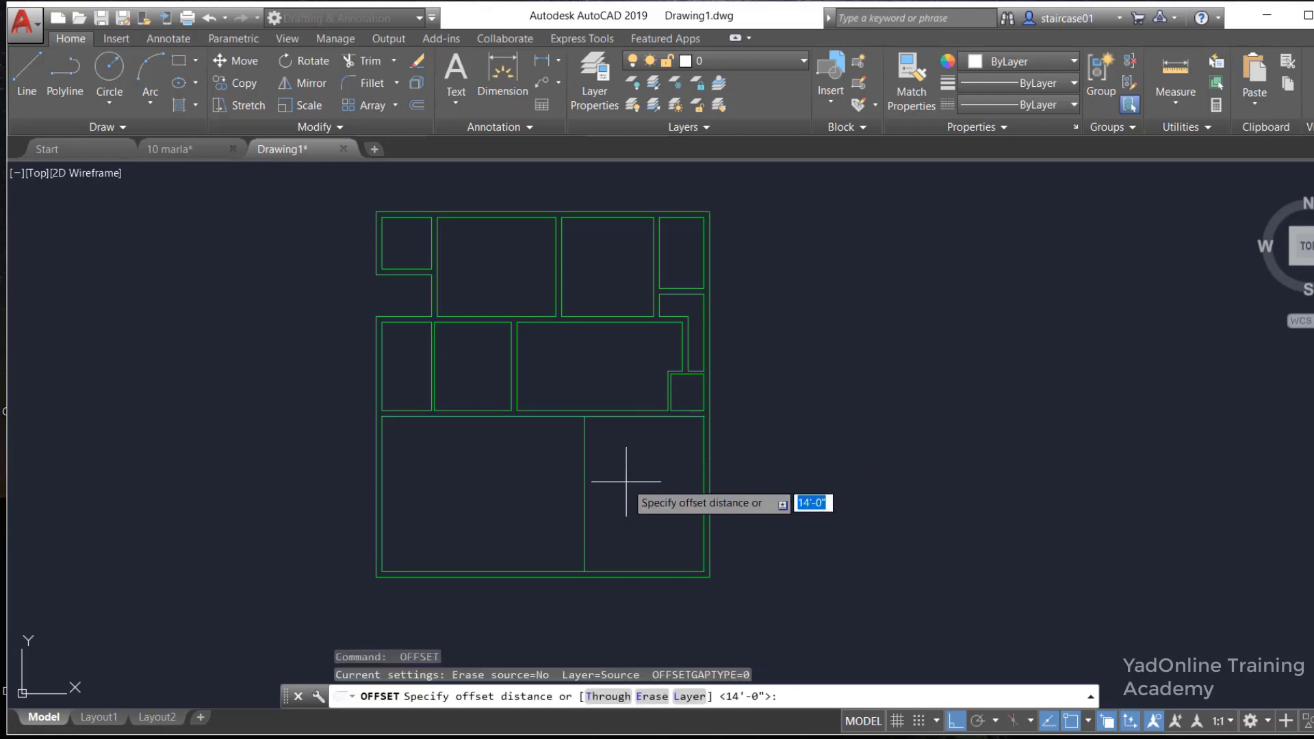
text(")
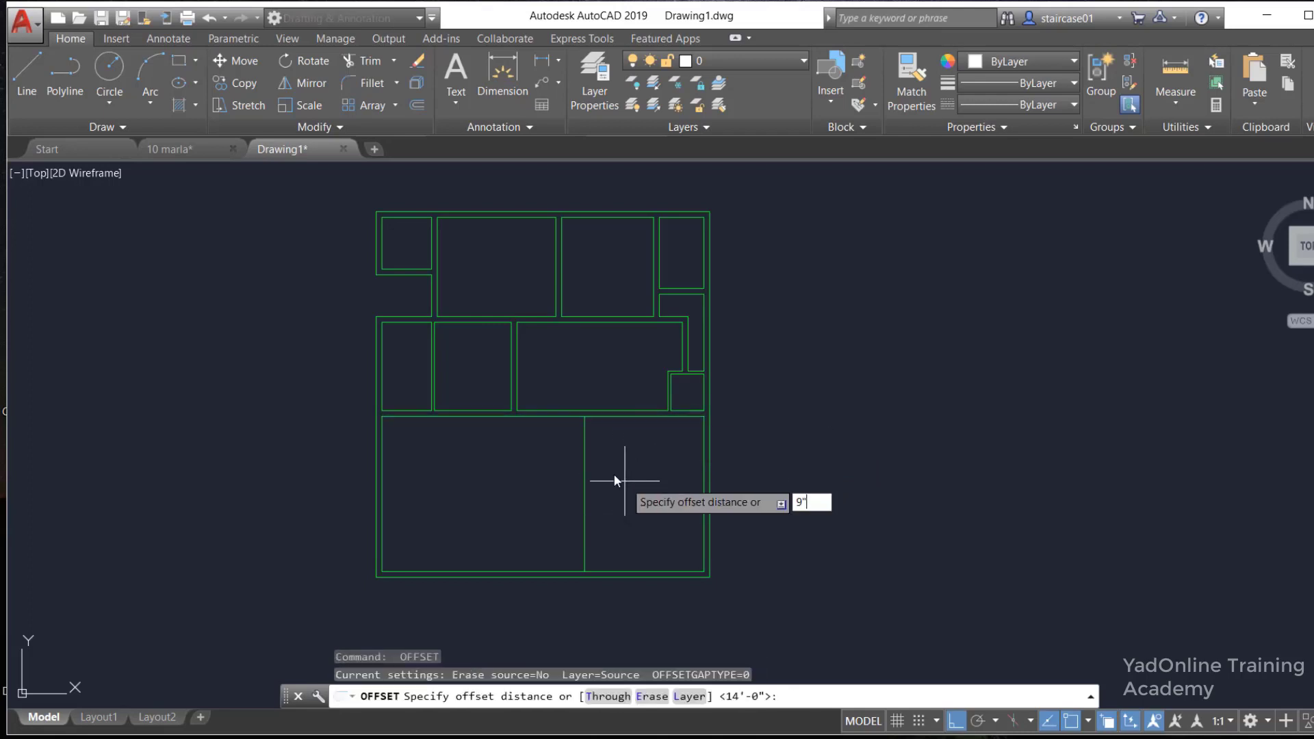
key(Return)
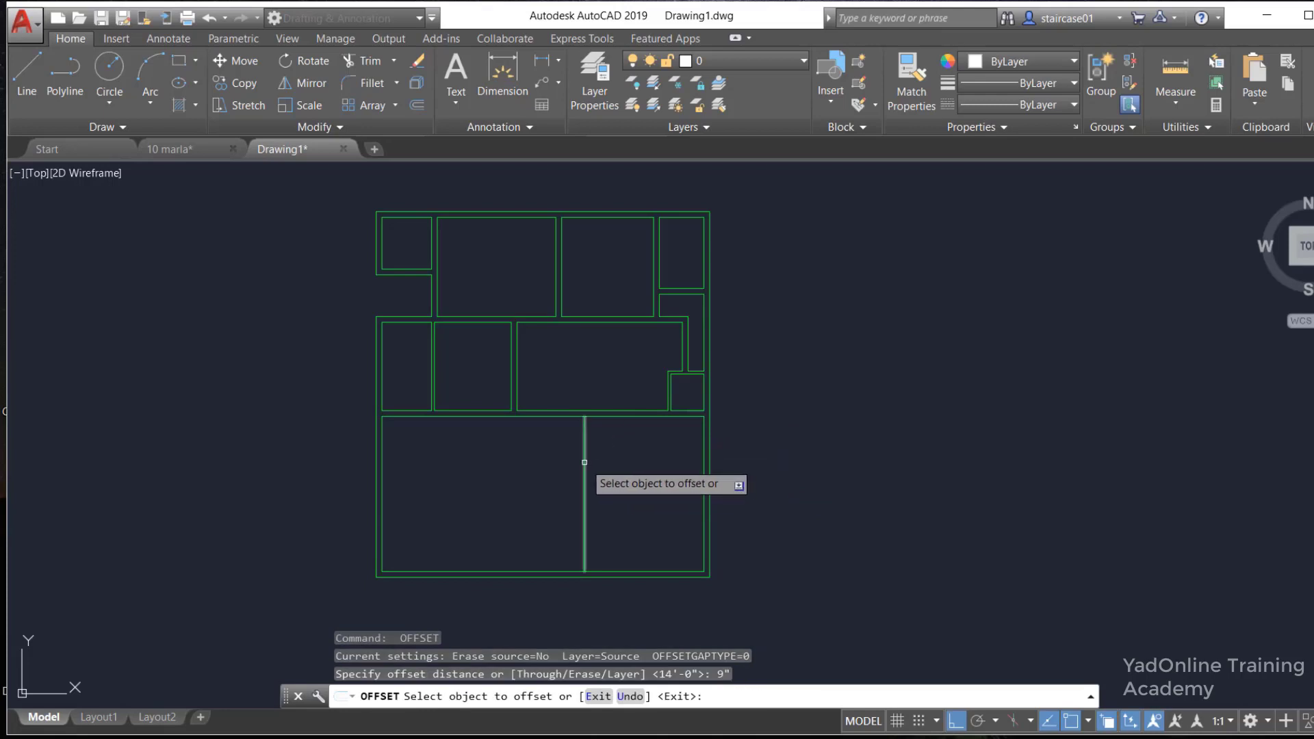
click(585, 462)
click(552, 458)
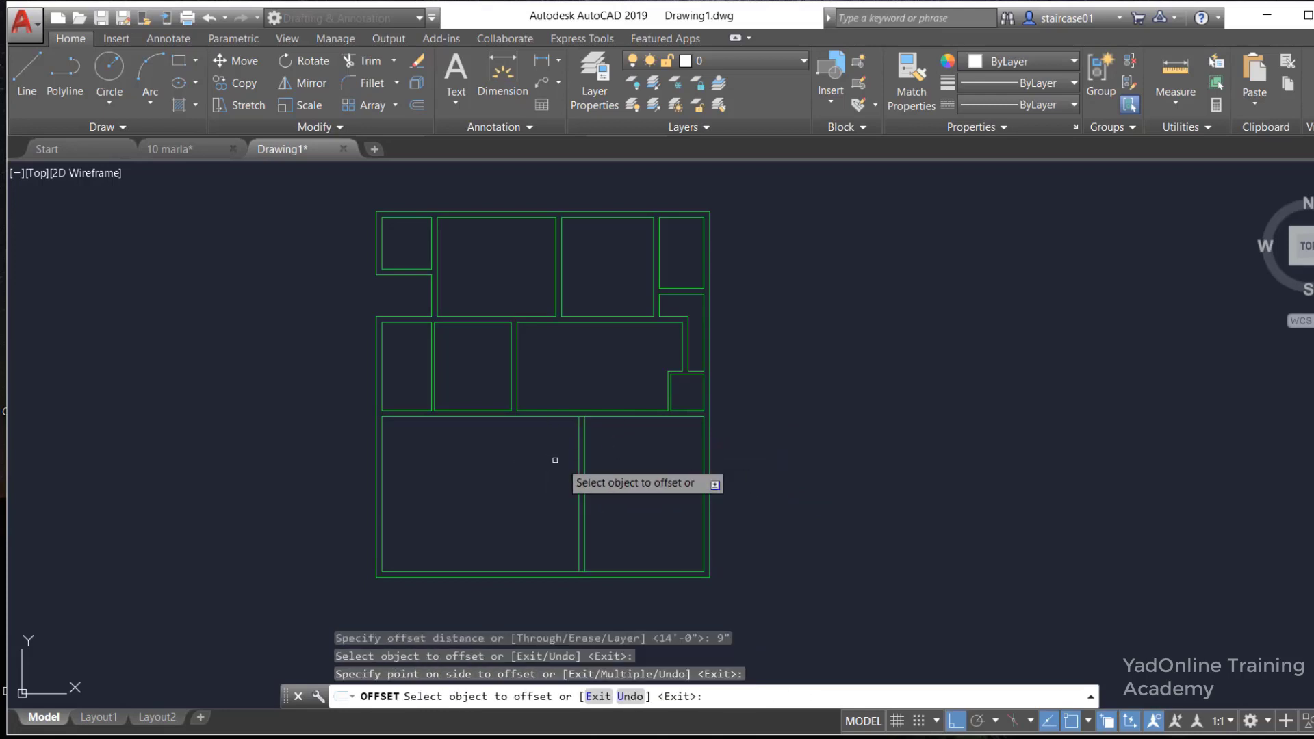
key(Escape)
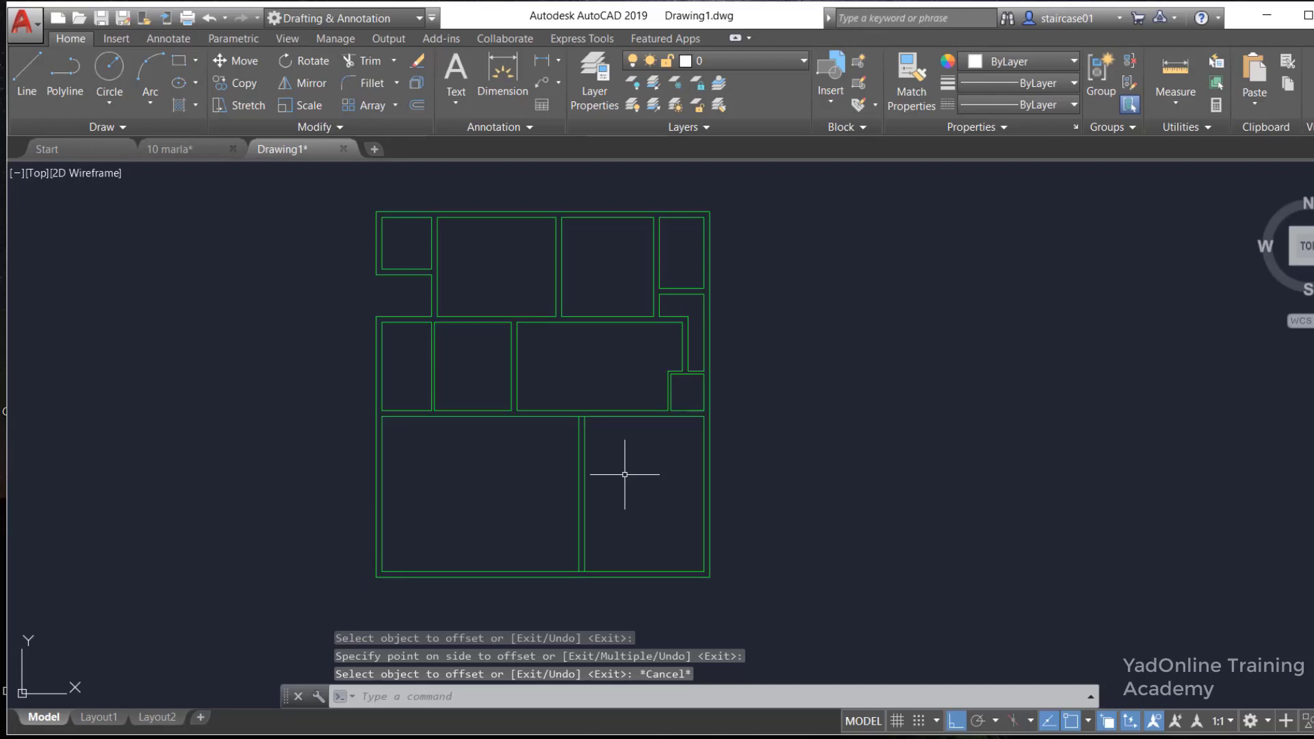
Add a 9"-thick horizontal wall 14' below the middle rooms' wall
key(Return)
text(14')
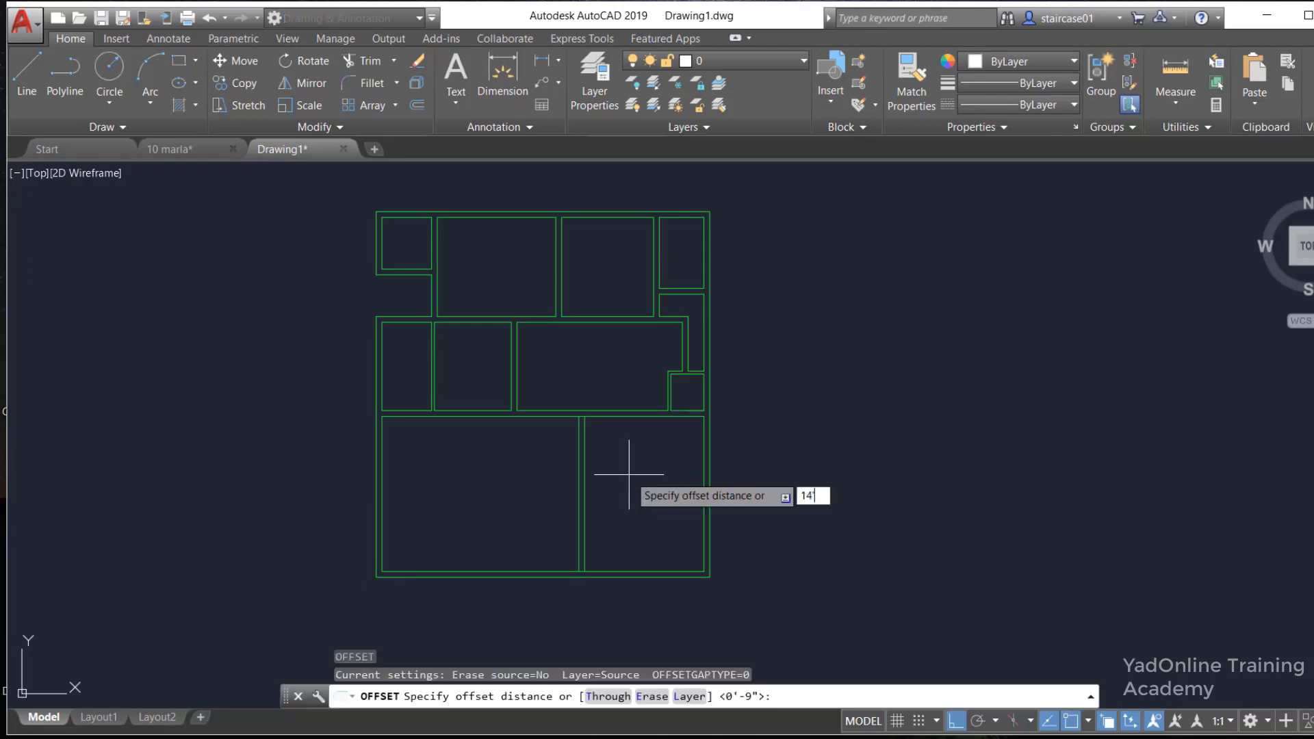
key(Return)
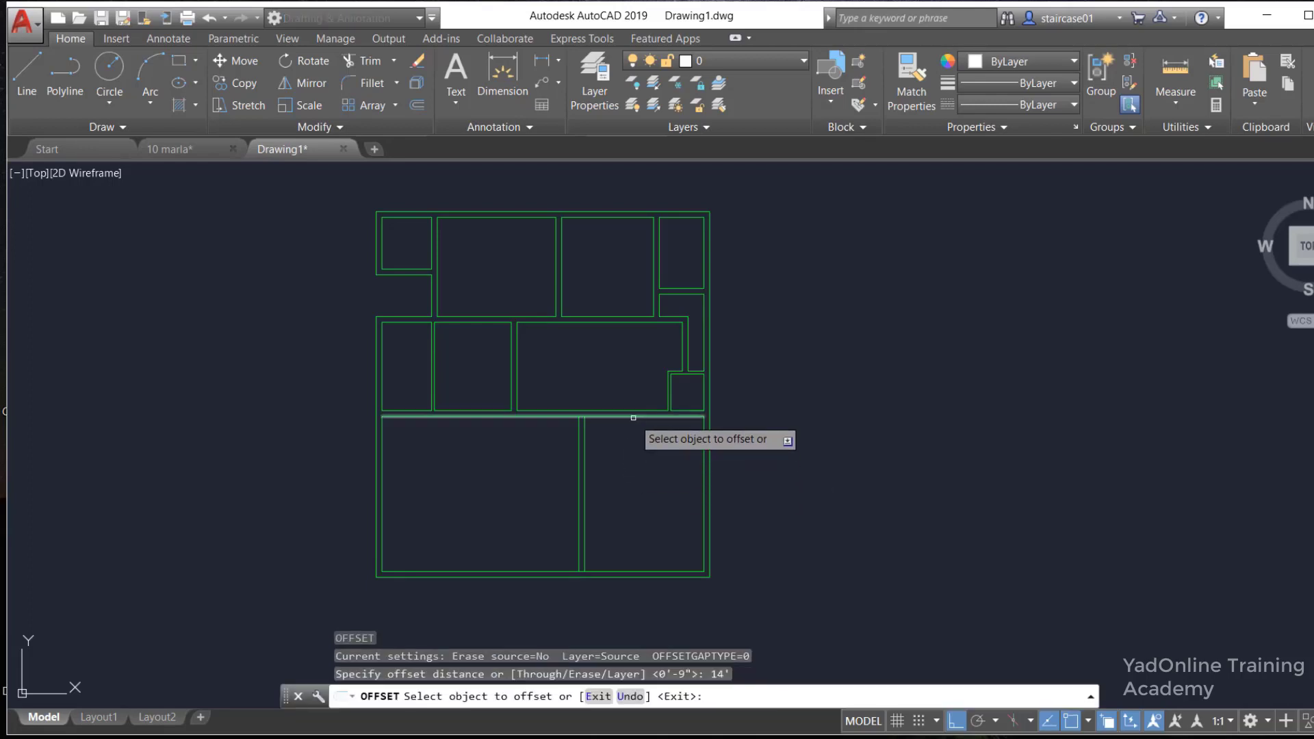
click(633, 416)
click(622, 516)
key(Escape)
key(Return)
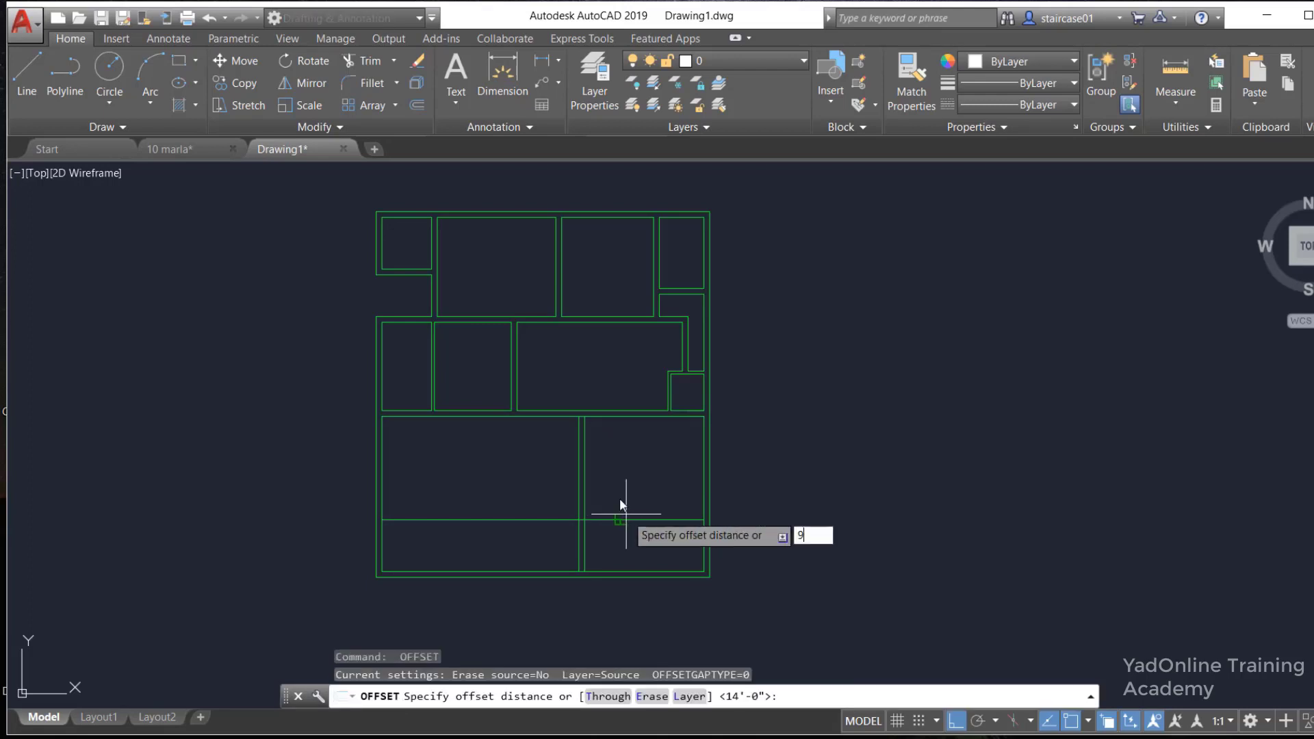
text(9")
key(Return)
click(626, 516)
click(625, 542)
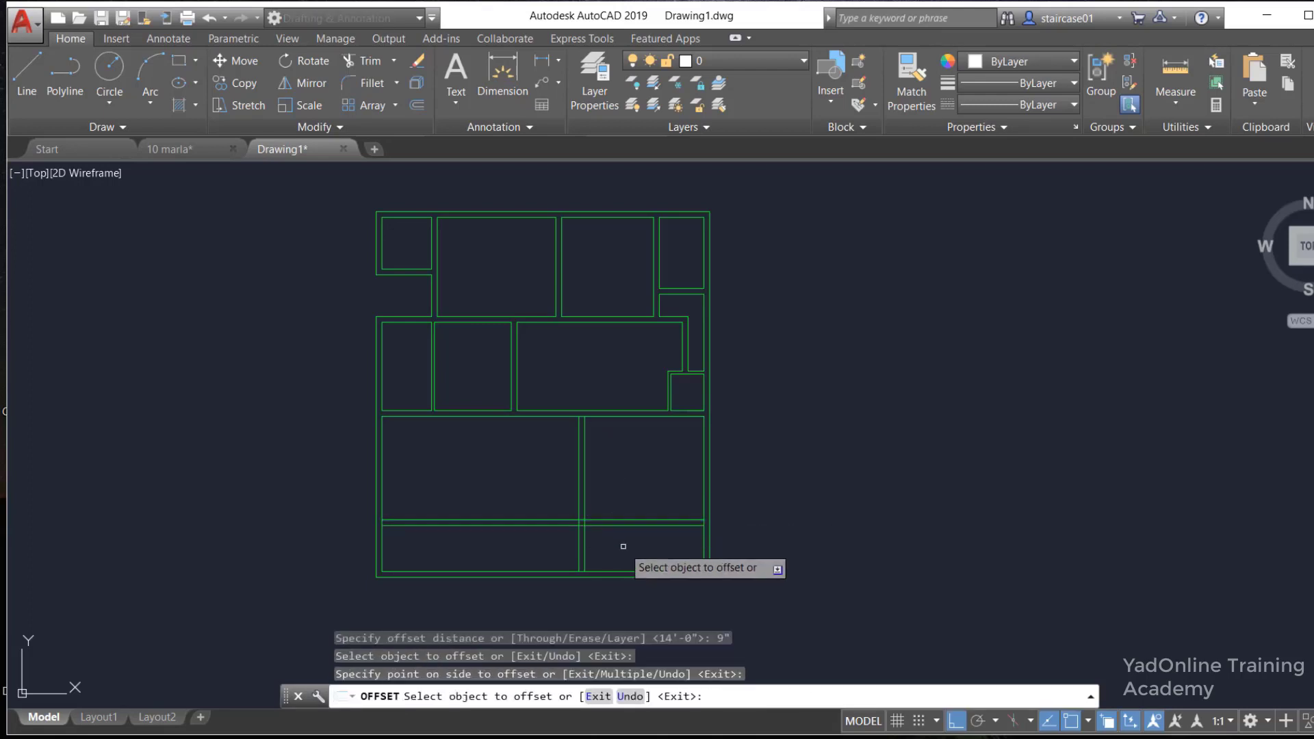
key(Escape)
text(TR)
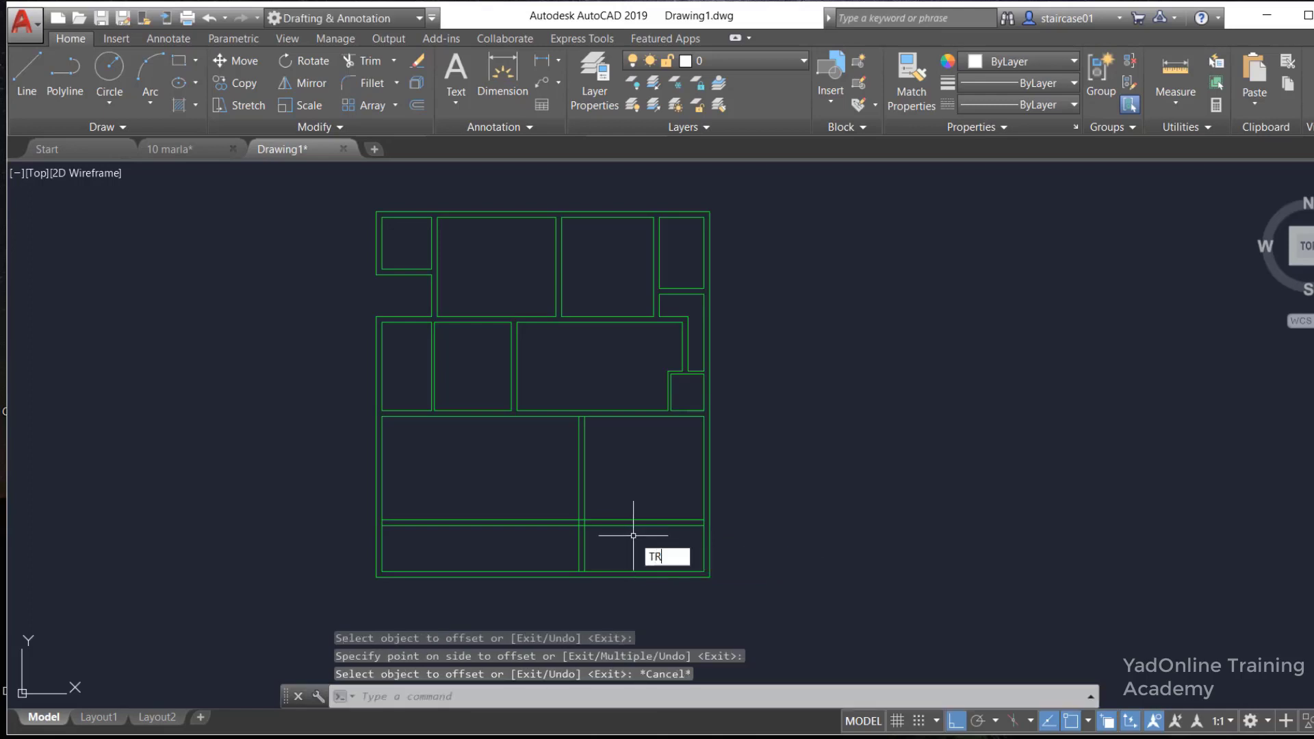
Trim the crossing lines of the new lower walls into two rooms above a bottom strip
key(Return)
key(Return)
scroll(623, 538, up, 4)
click(558, 534)
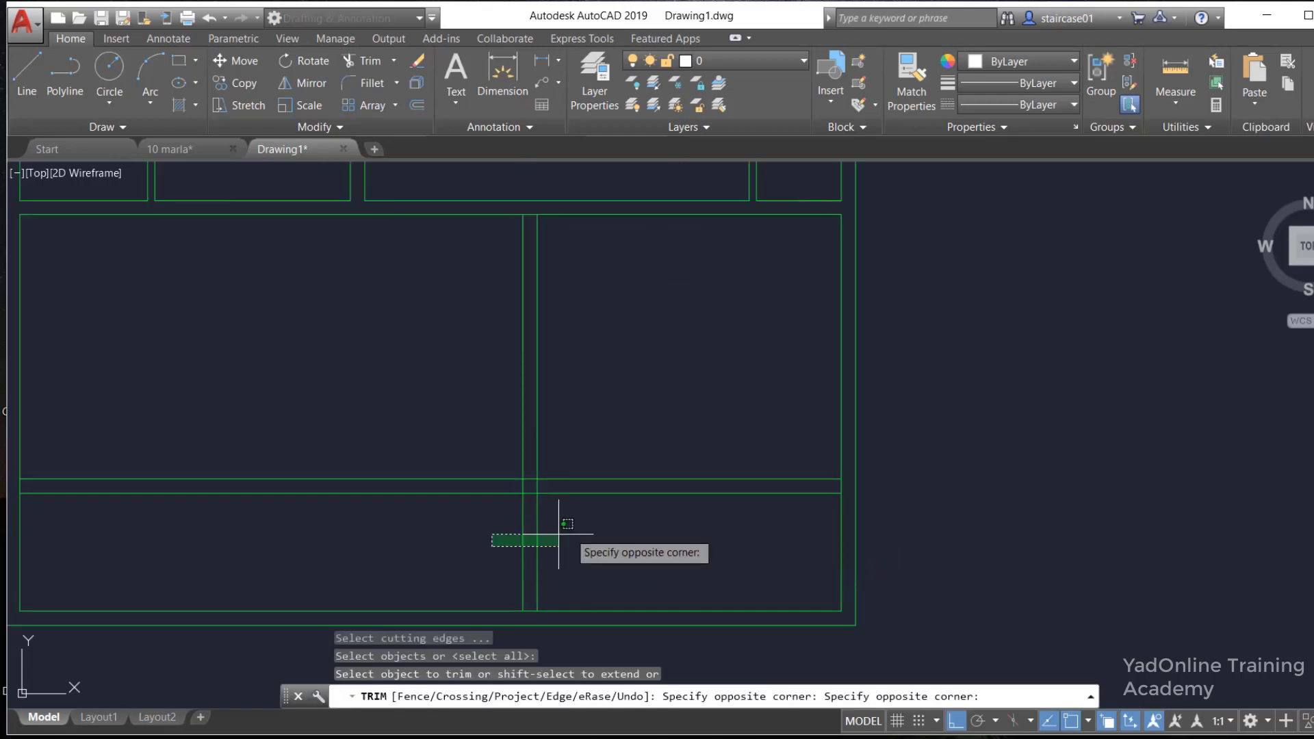
click(507, 542)
scroll(524, 515, up, 4)
click(528, 449)
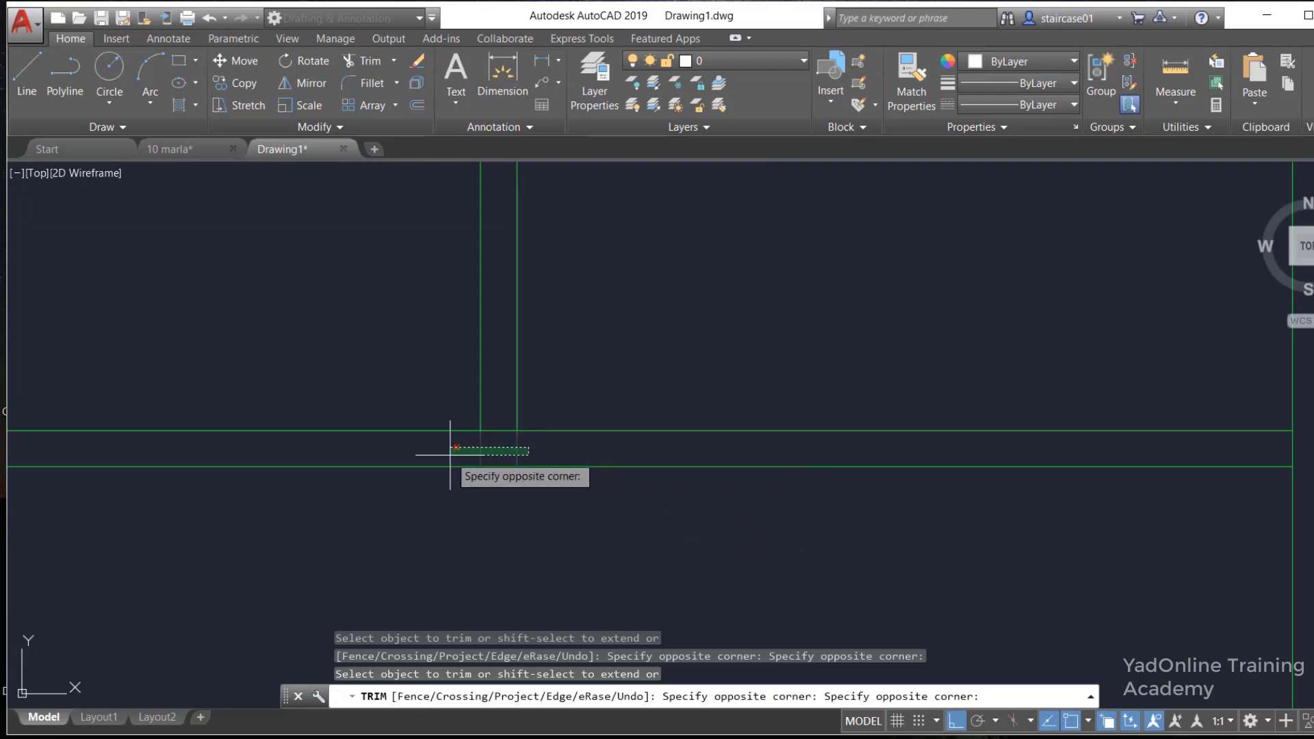
click(449, 455)
click(493, 425)
scroll(589, 426, down, 3)
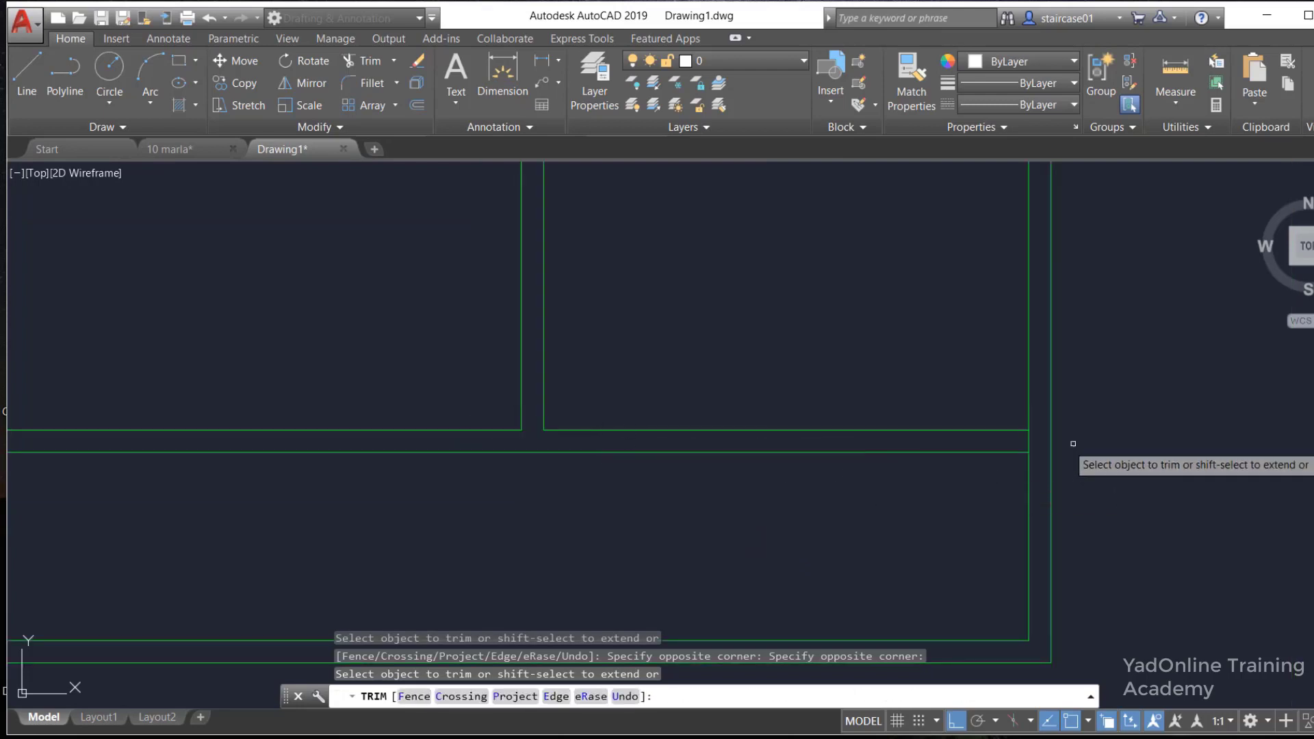
scroll(1030, 465, down, 3)
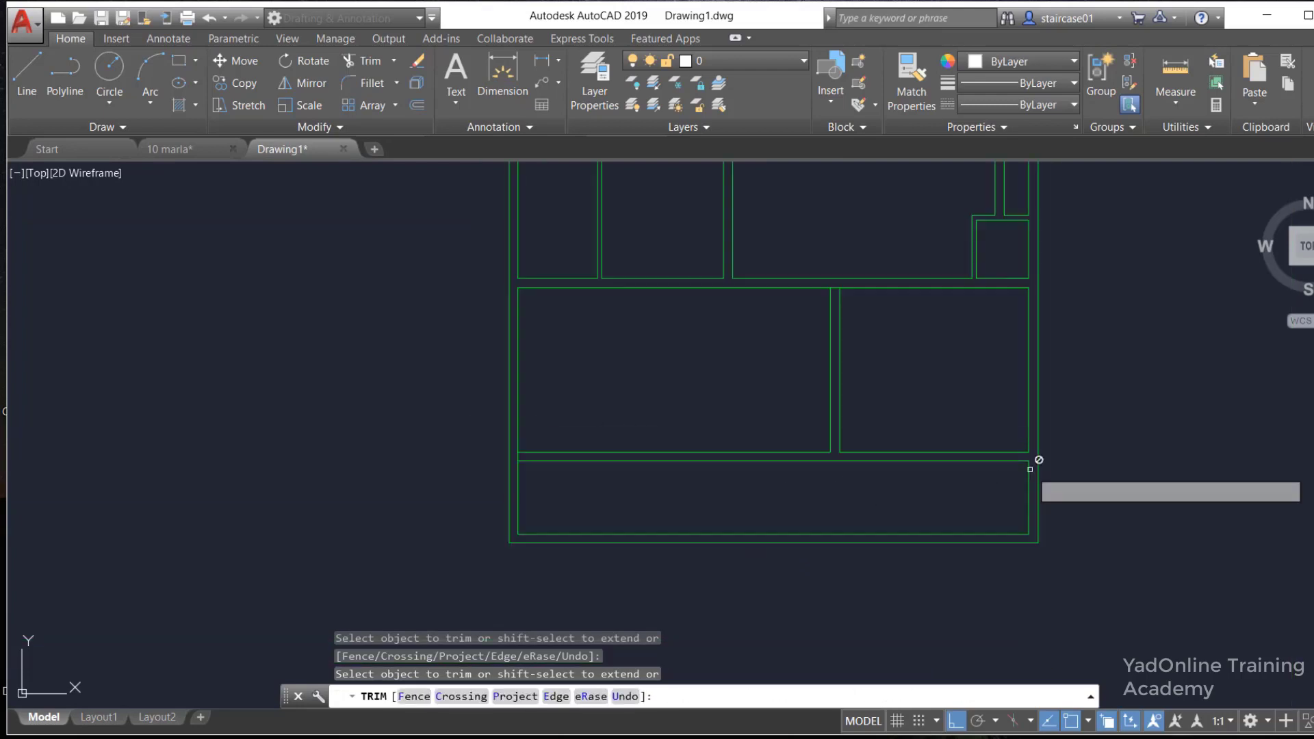
scroll(890, 388, up, 1)
scroll(860, 328, up, 2)
scroll(843, 326, up, 2)
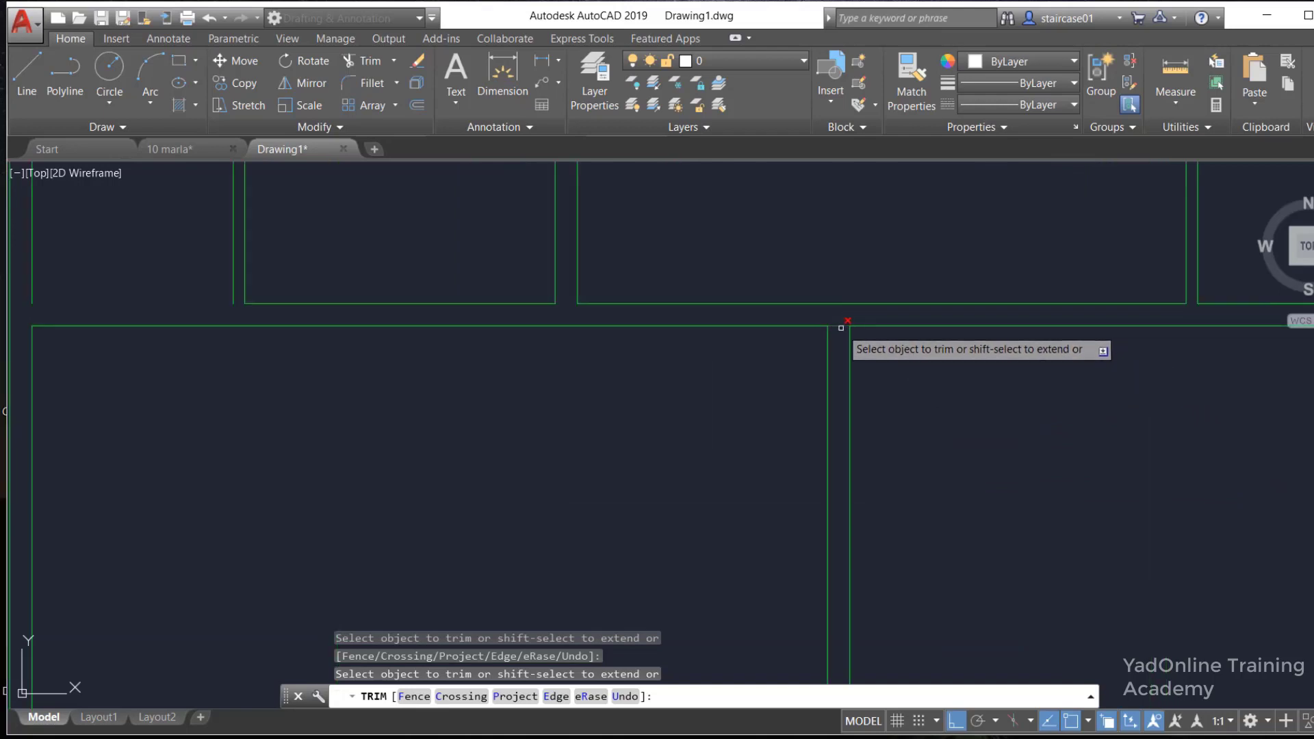
scroll(842, 327, down, 3)
scroll(876, 373, down, 1)
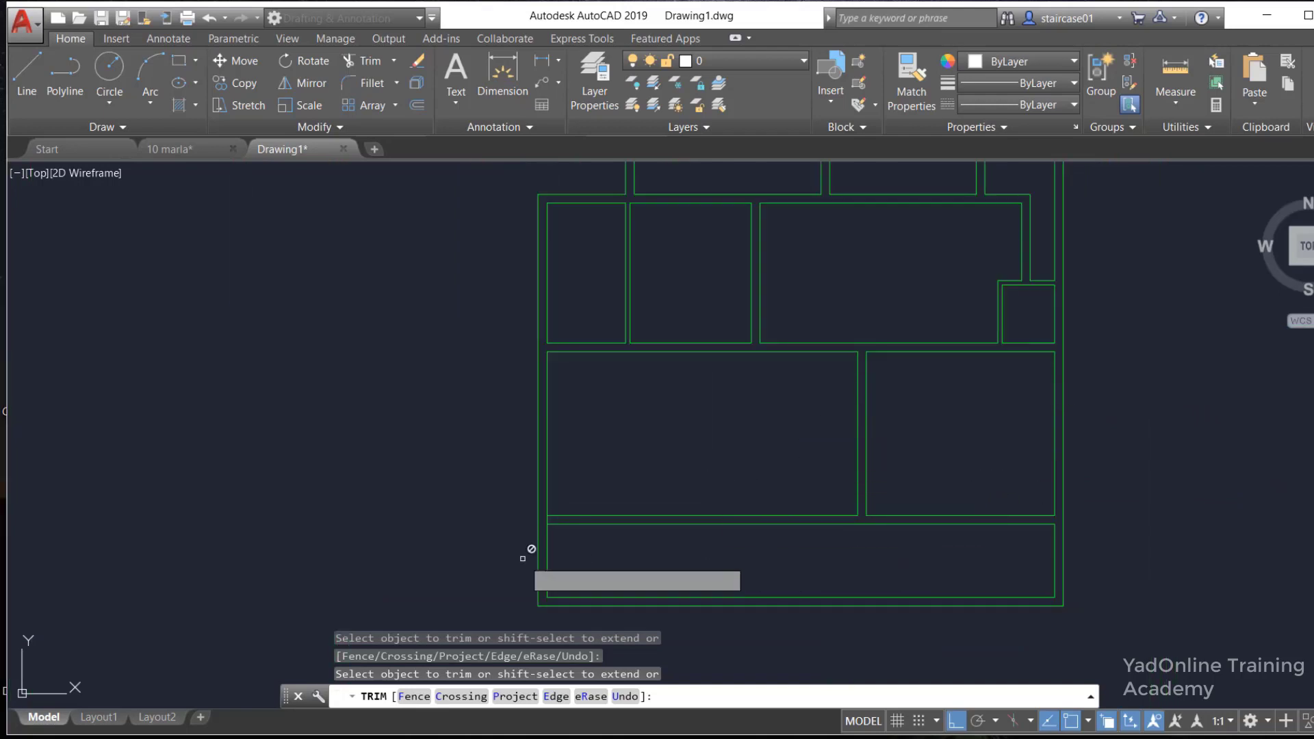
scroll(541, 527, up, 2)
scroll(582, 531, down, 2)
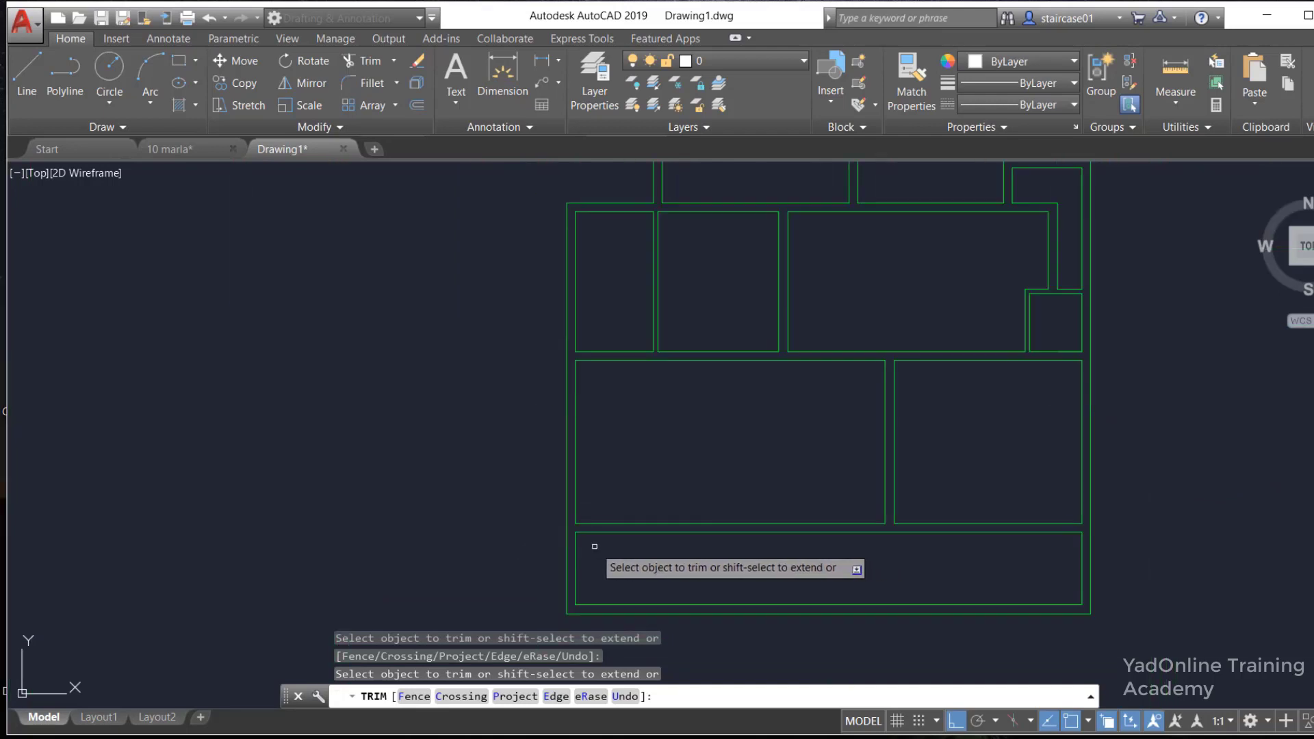
scroll(601, 540, down, 2)
key(Escape)
Begin another offset, entering a new distance
text(o)
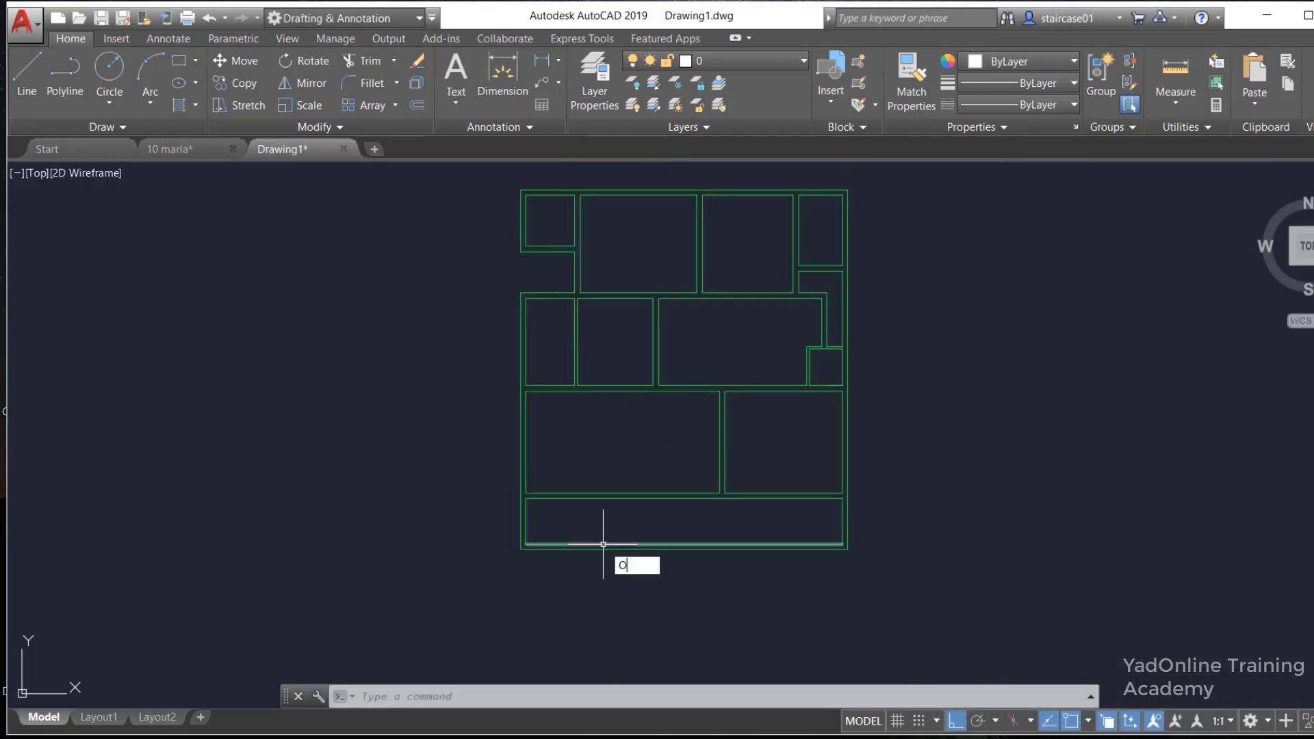
key(Return)
text(17'11")
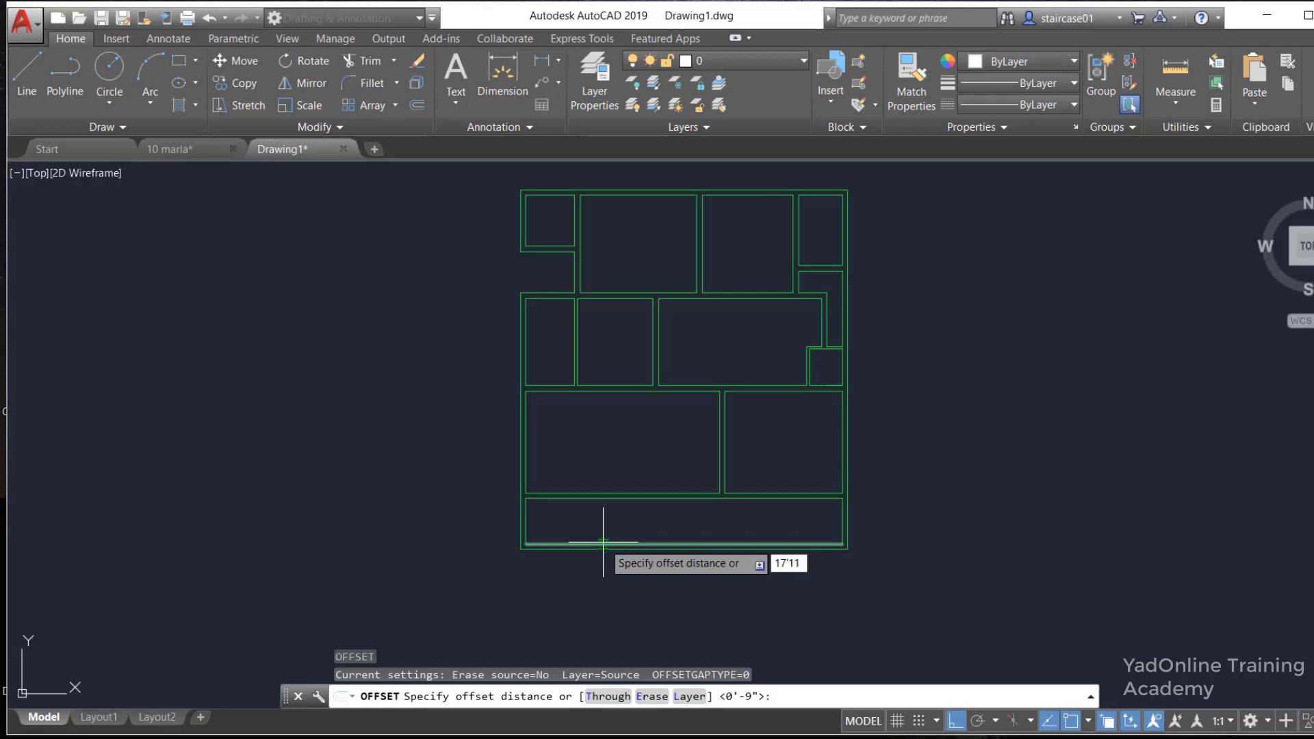
Offset the left wall 17'11" into the room, then offset that line 9" to form the new wall
key(Return)
click(526, 438)
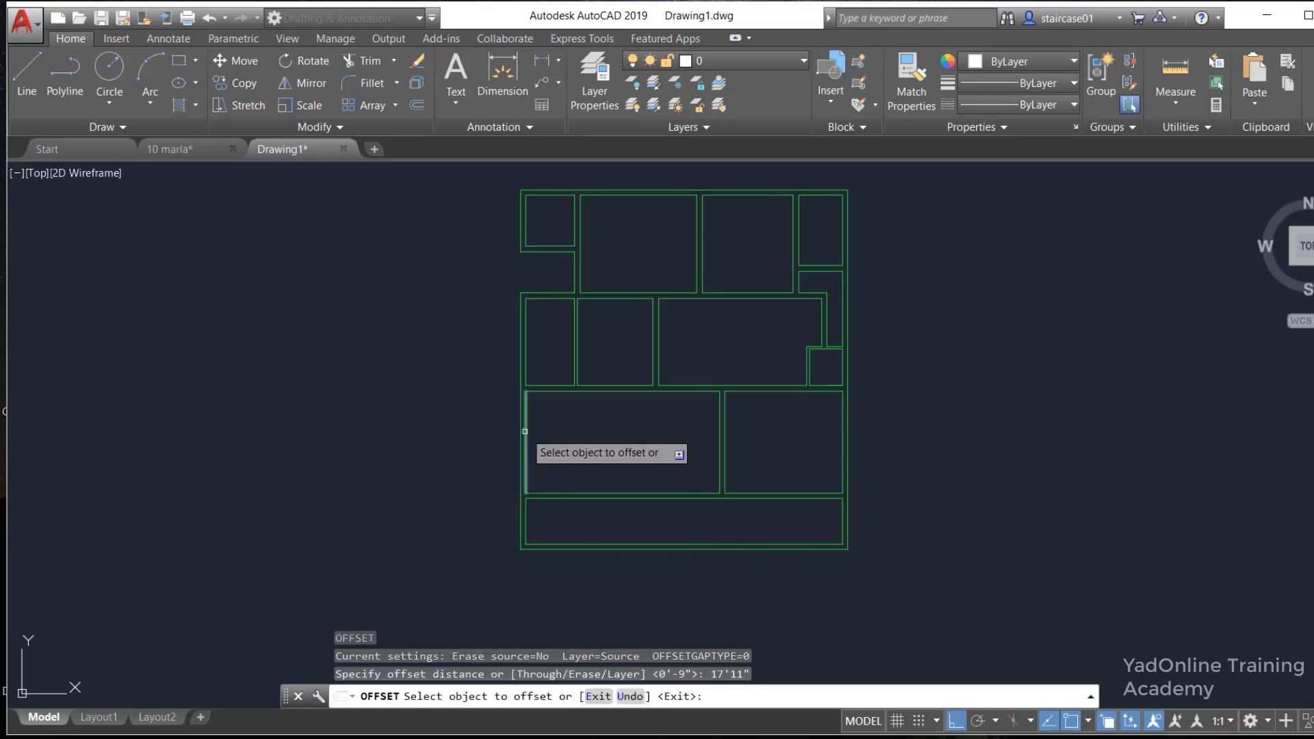
click(625, 440)
key(Return)
text(9)
key(Return)
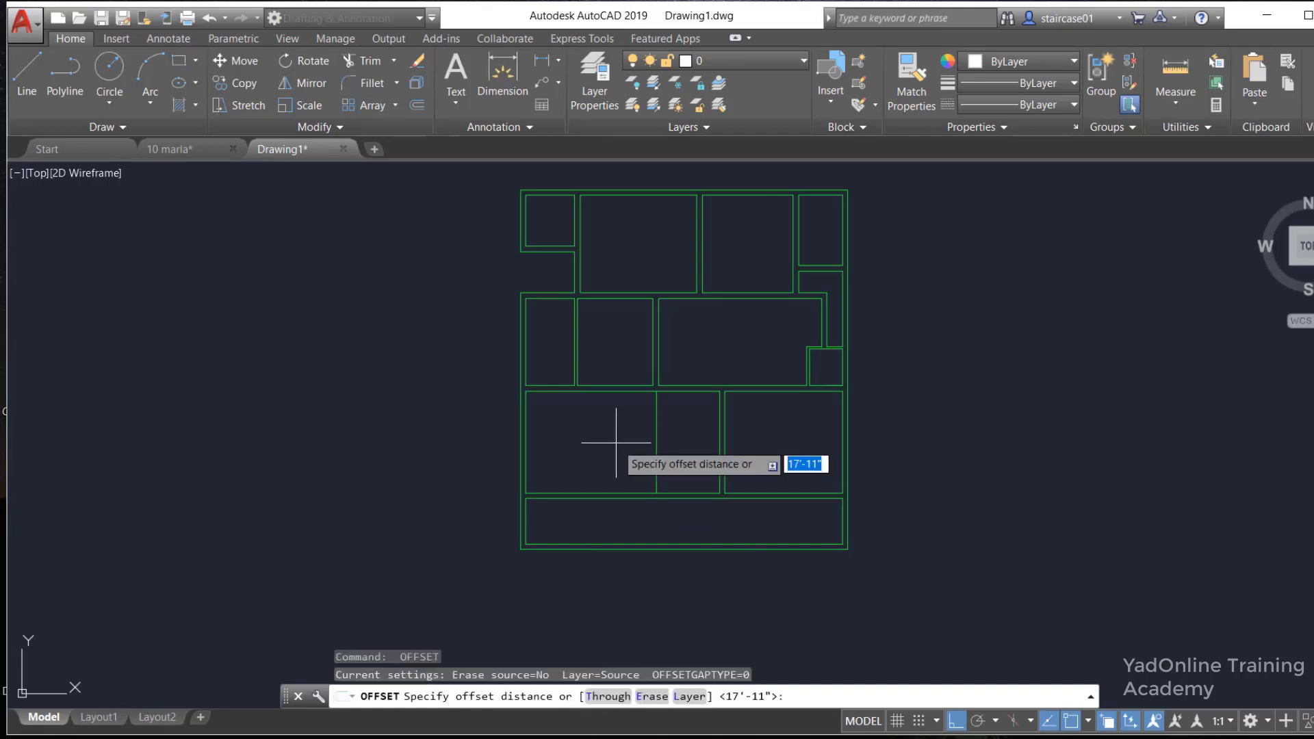
click(656, 444)
click(668, 450)
key(Escape)
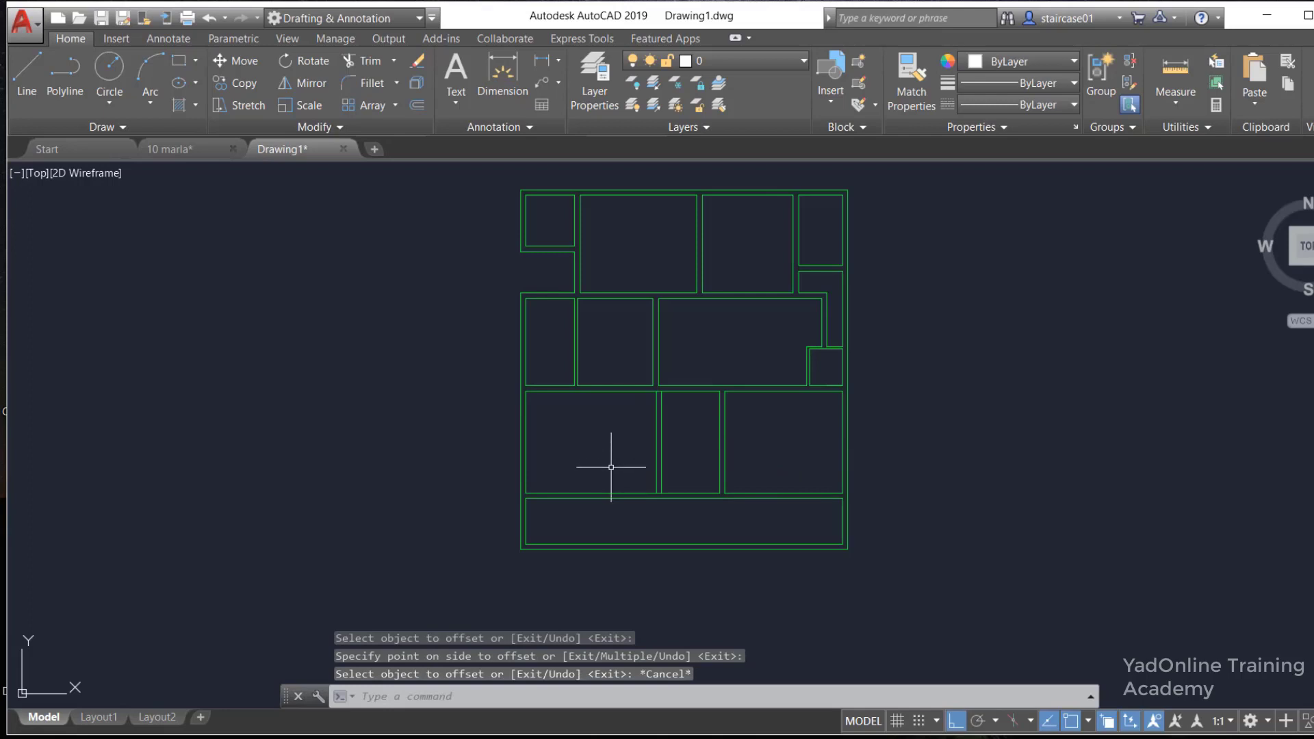
Trim away the wall segment crossing the new 9-inch wall
text(tr)
key(Return)
key(Return)
scroll(674, 432, up, 4)
click(640, 338)
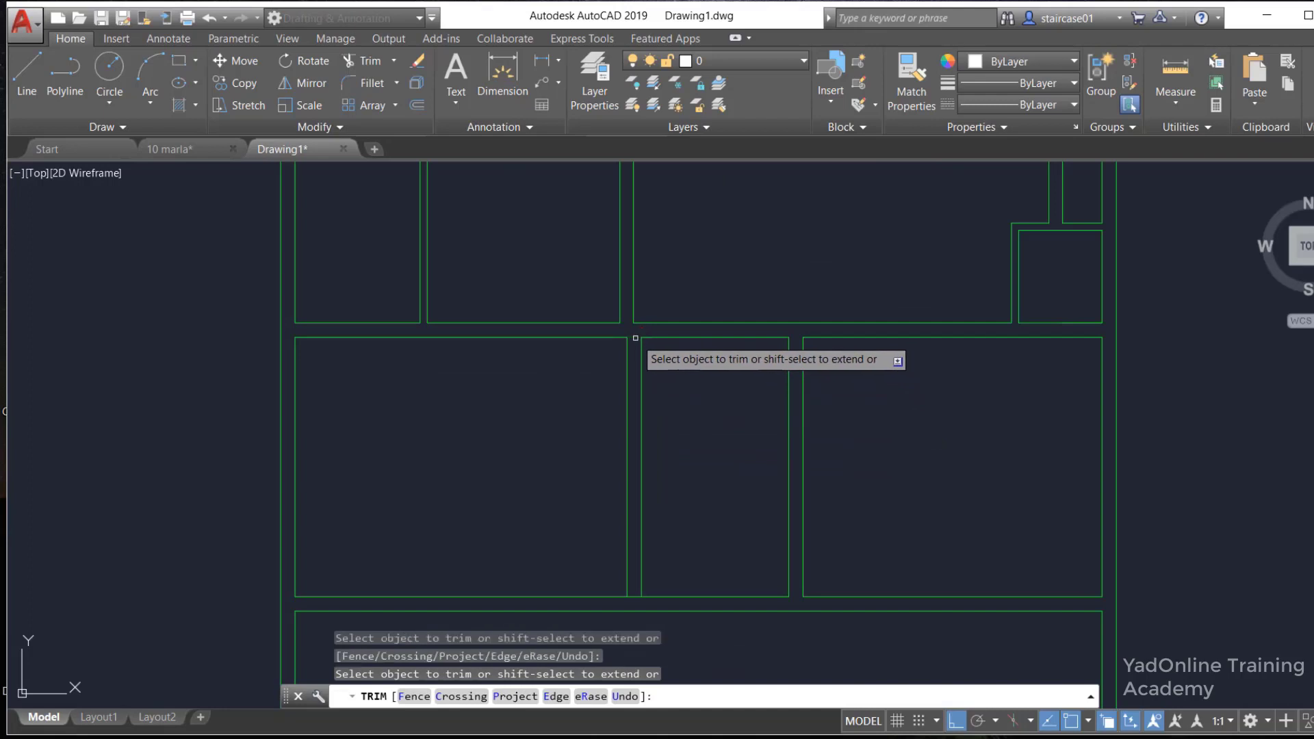
scroll(644, 493, down, 3)
scroll(646, 500, up, 4)
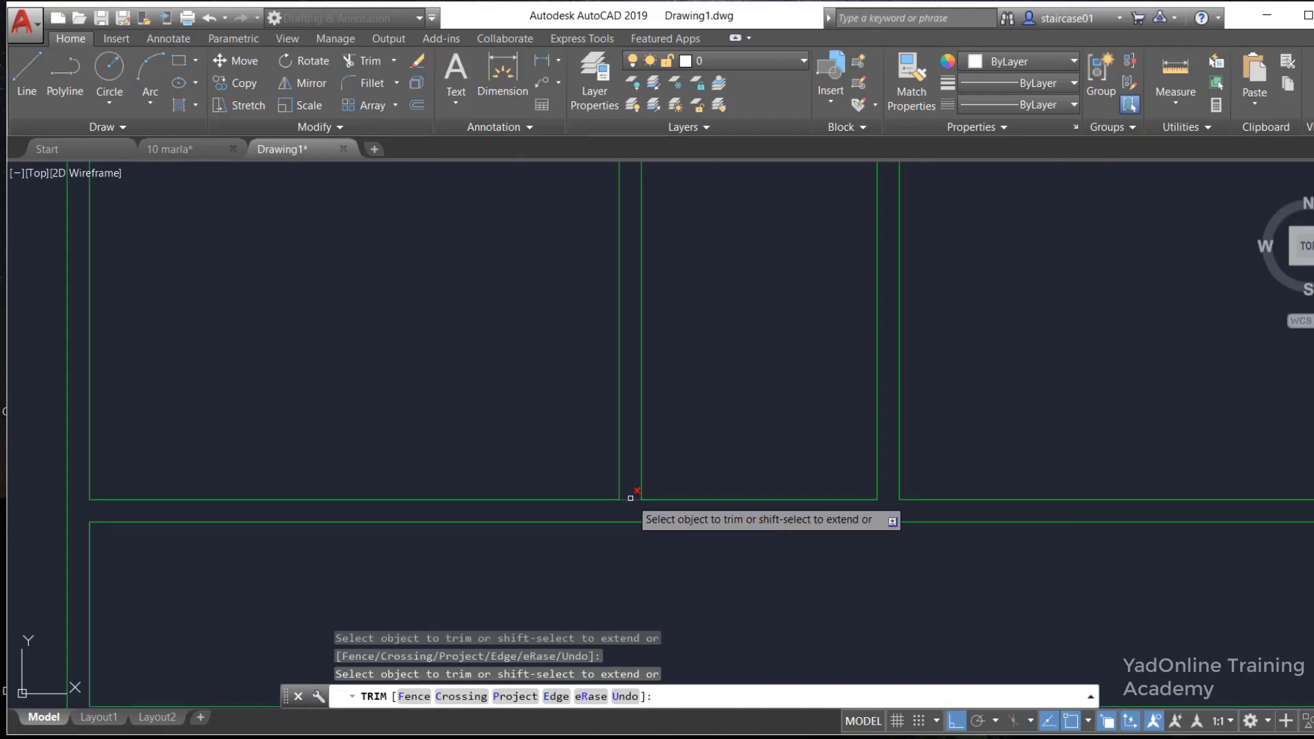
scroll(646, 497, down, 3)
key(Escape)
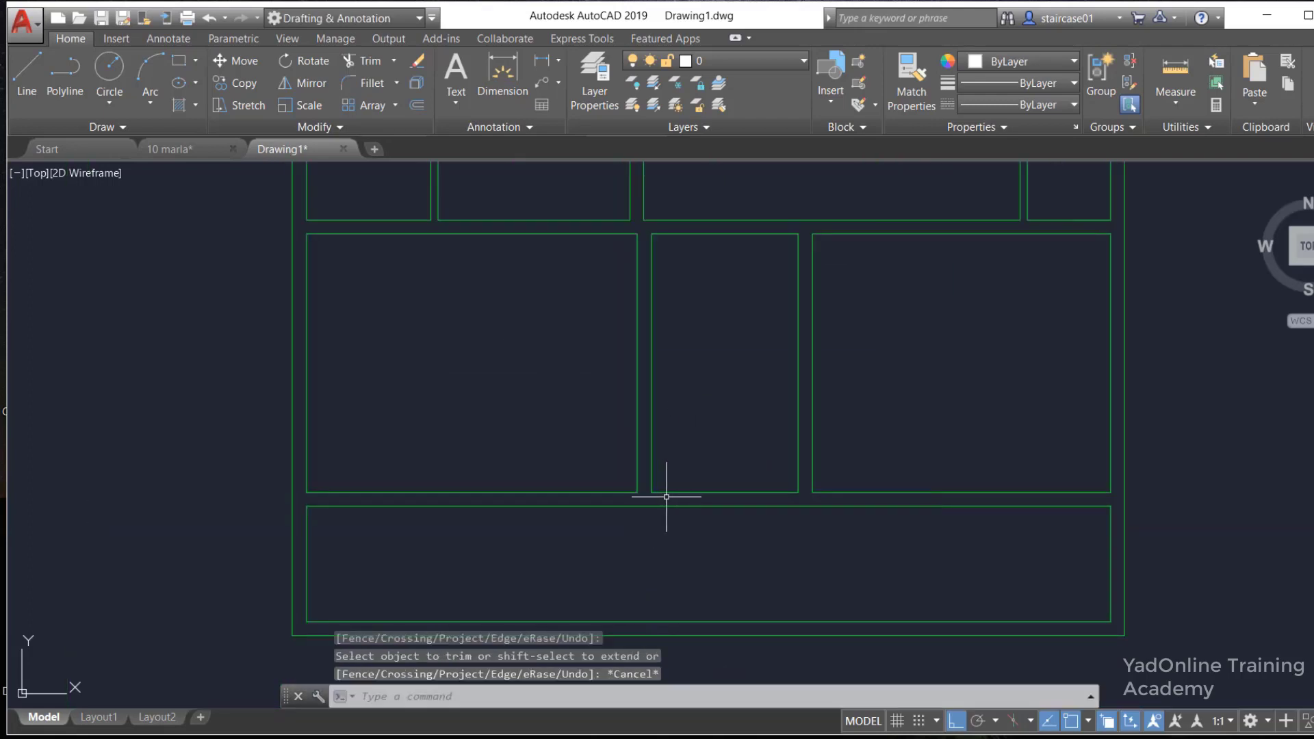
scroll(666, 497, down, 2)
Try extending wall lines to the boundaries, cancelling each attempt
text(EX)
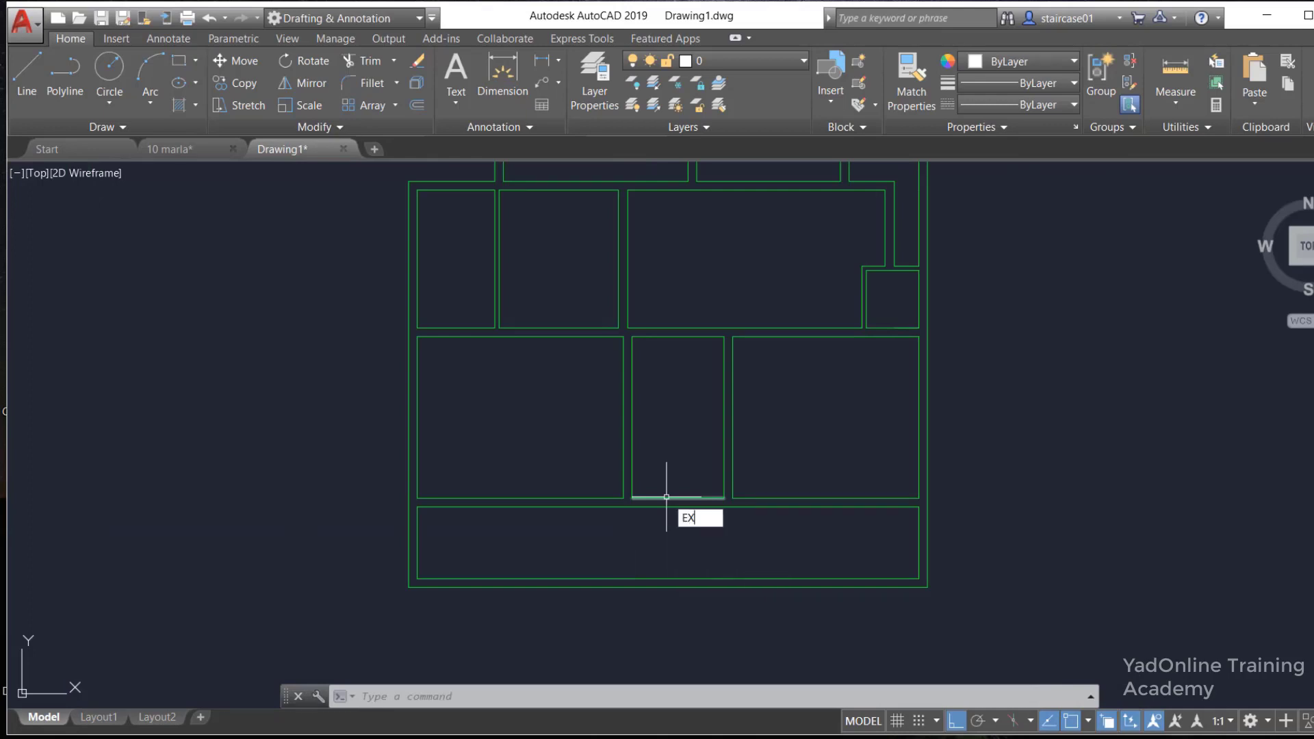
key(Return)
scroll(641, 510, up, 4)
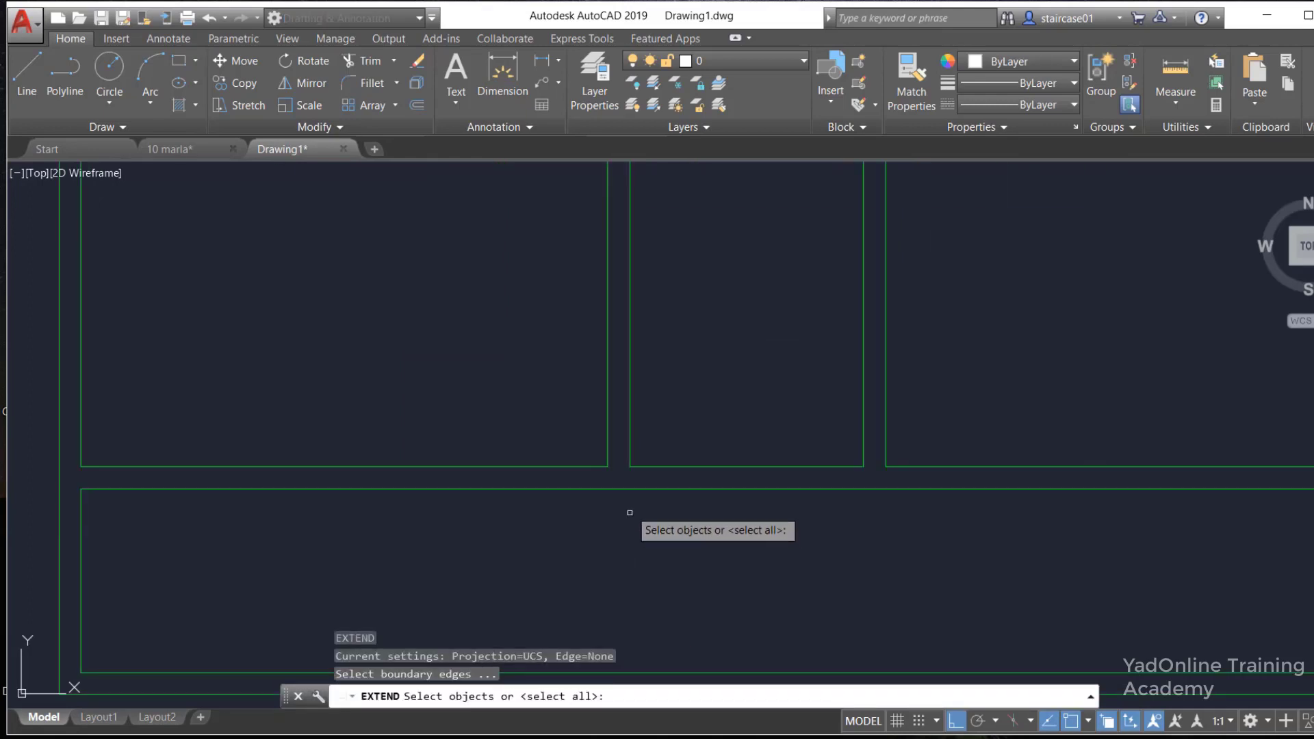
click(607, 441)
key(Escape)
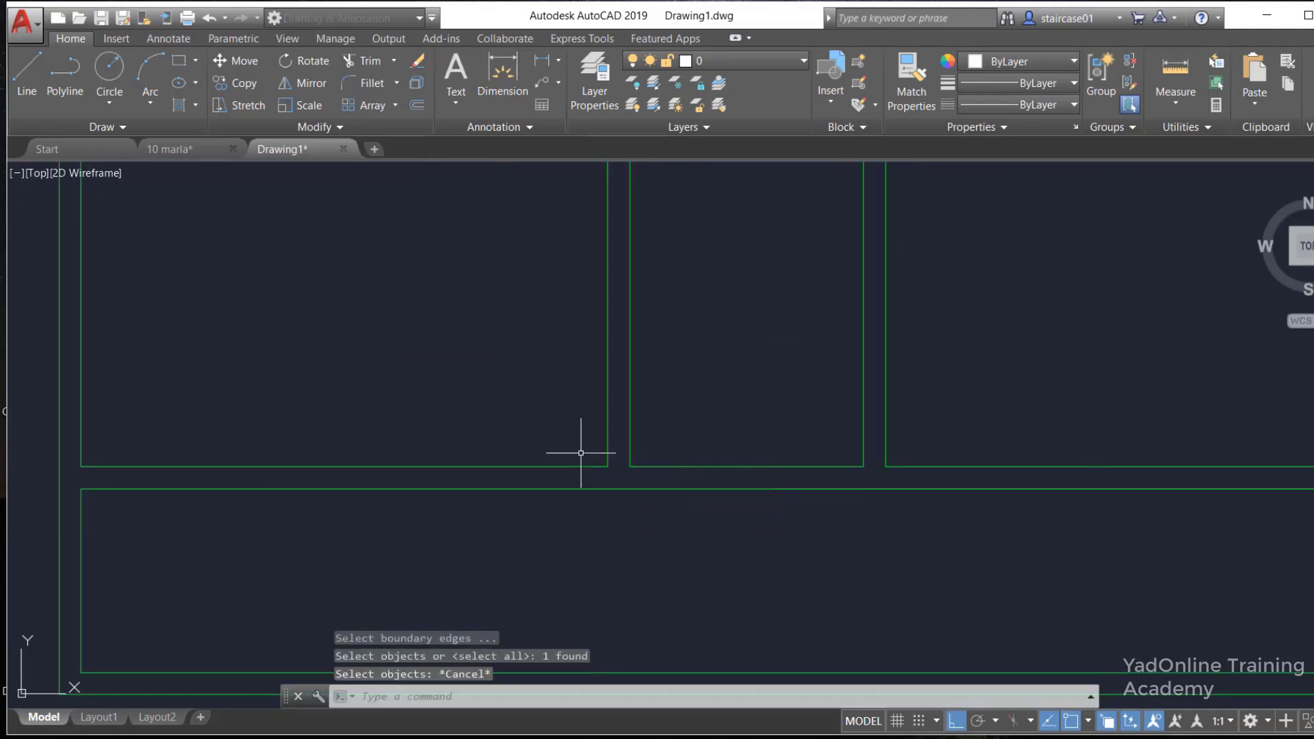
text(Ex)
key(Return)
key(Return)
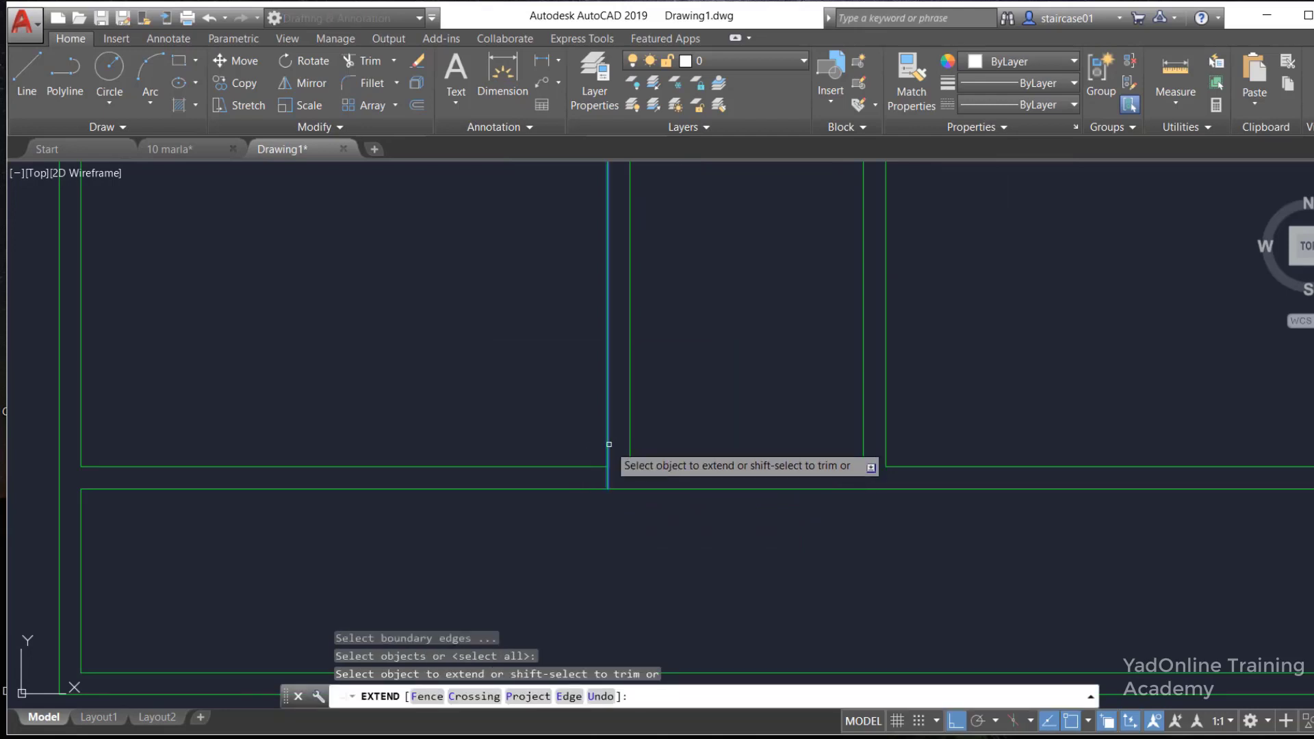
key(Escape)
scroll(612, 541, down, 2)
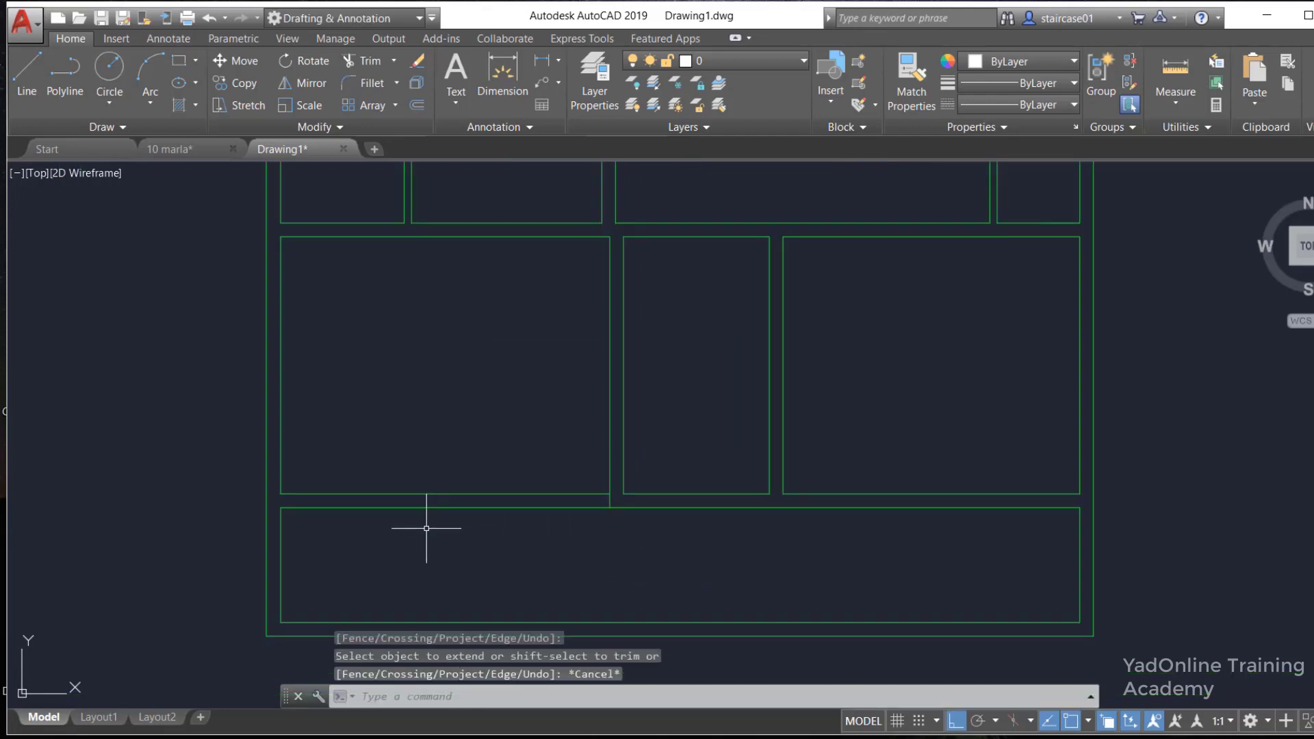
key(Return)
key(Return)
scroll(294, 493, up, 2)
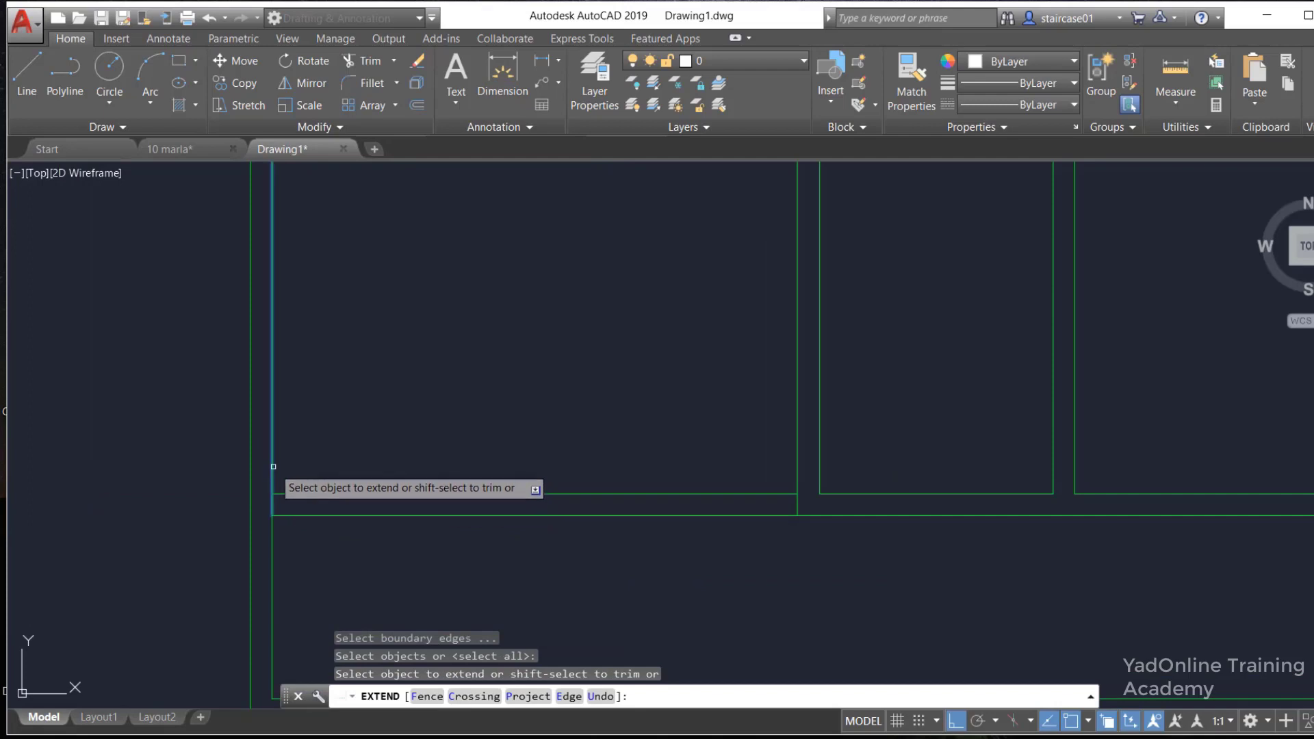
key(Escape)
Trim and erase the line separating the lower-left room from the bottom strip
key(Return)
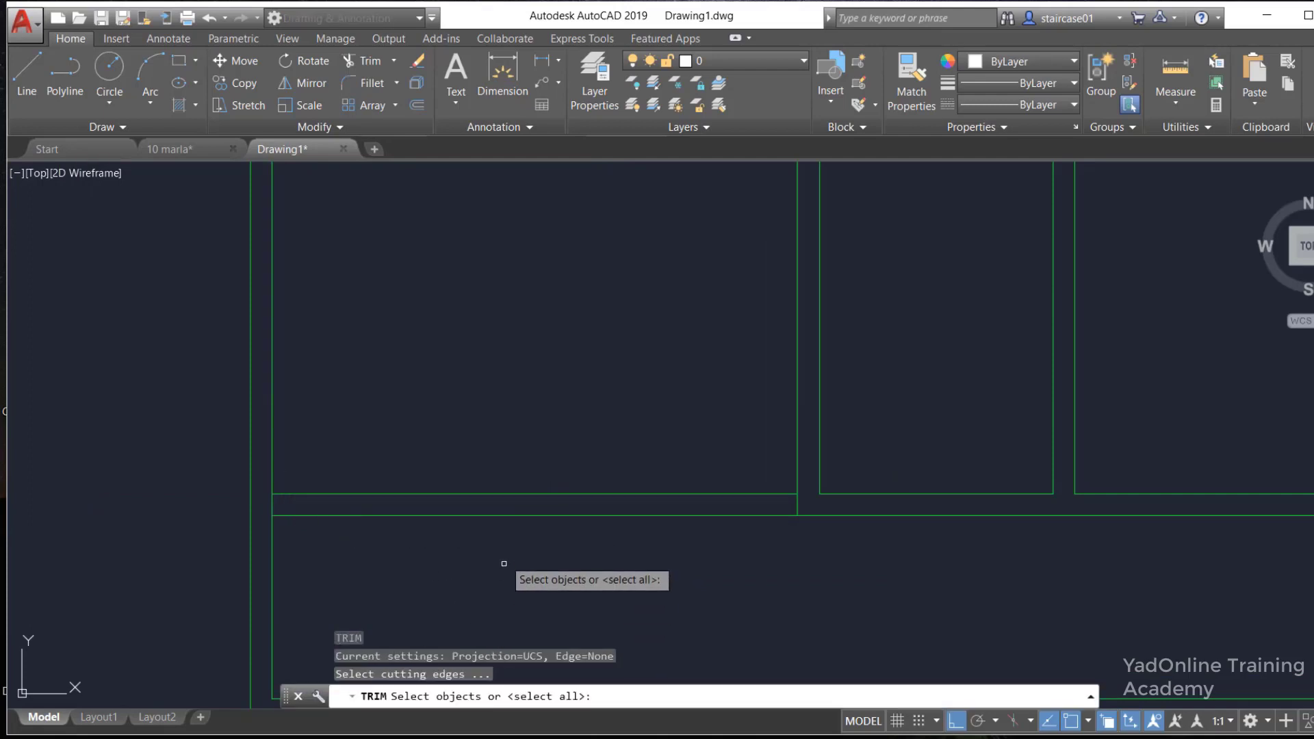
key(Return)
drag(540, 478, 532, 575)
key(Escape)
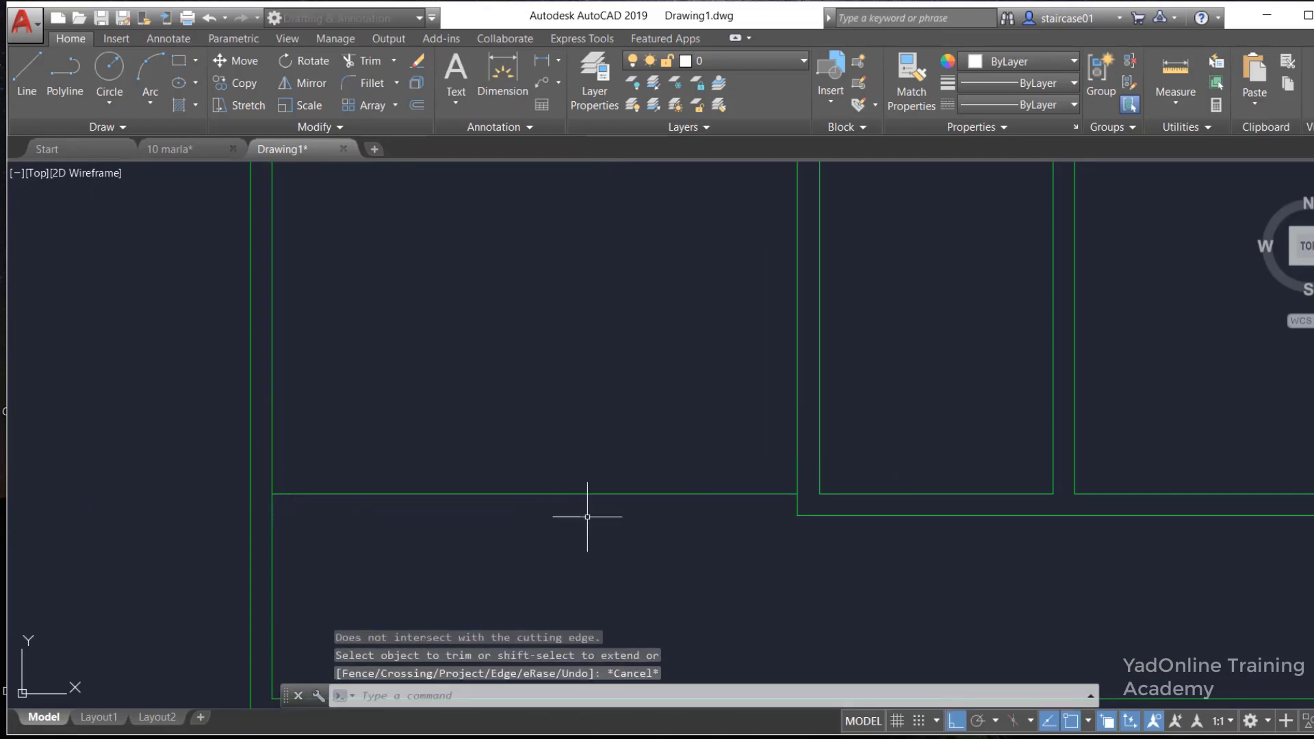
click(595, 494)
text(e)
key(Return)
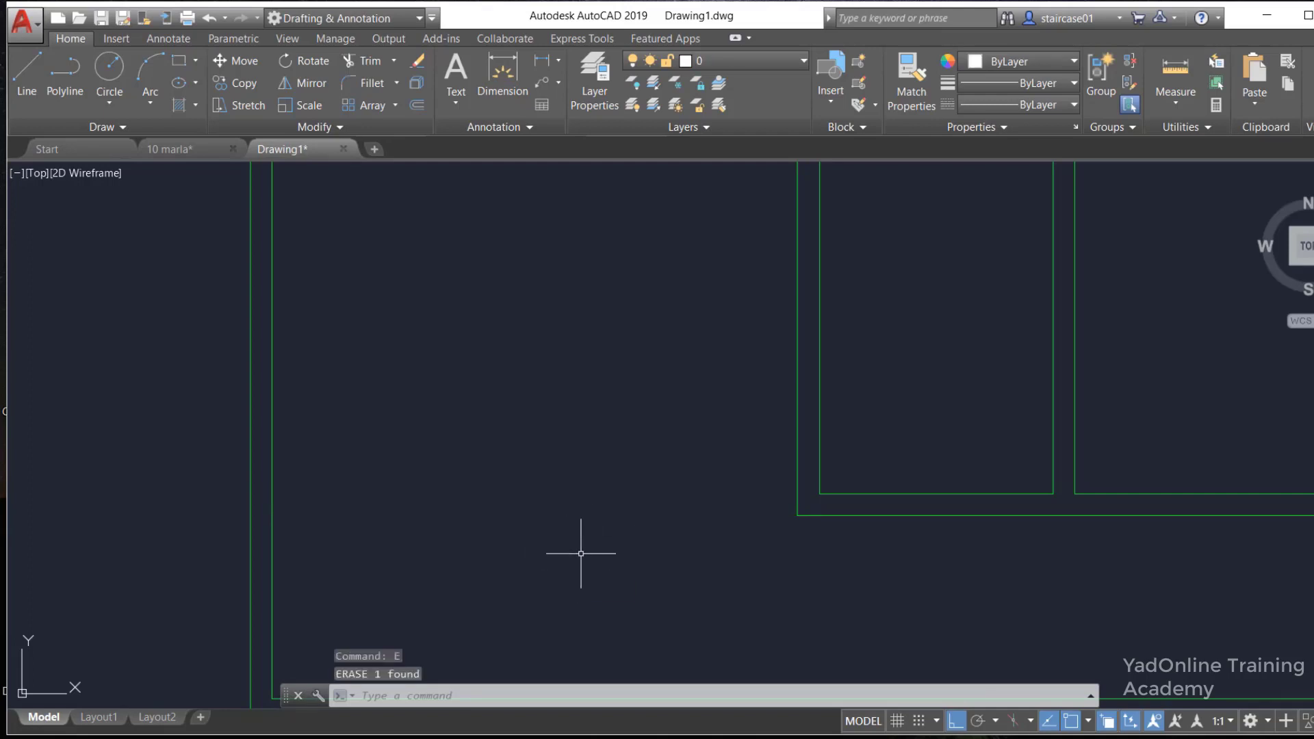
scroll(596, 541, down, 3)
scroll(602, 588, down, 2)
scroll(589, 643, up, 2)
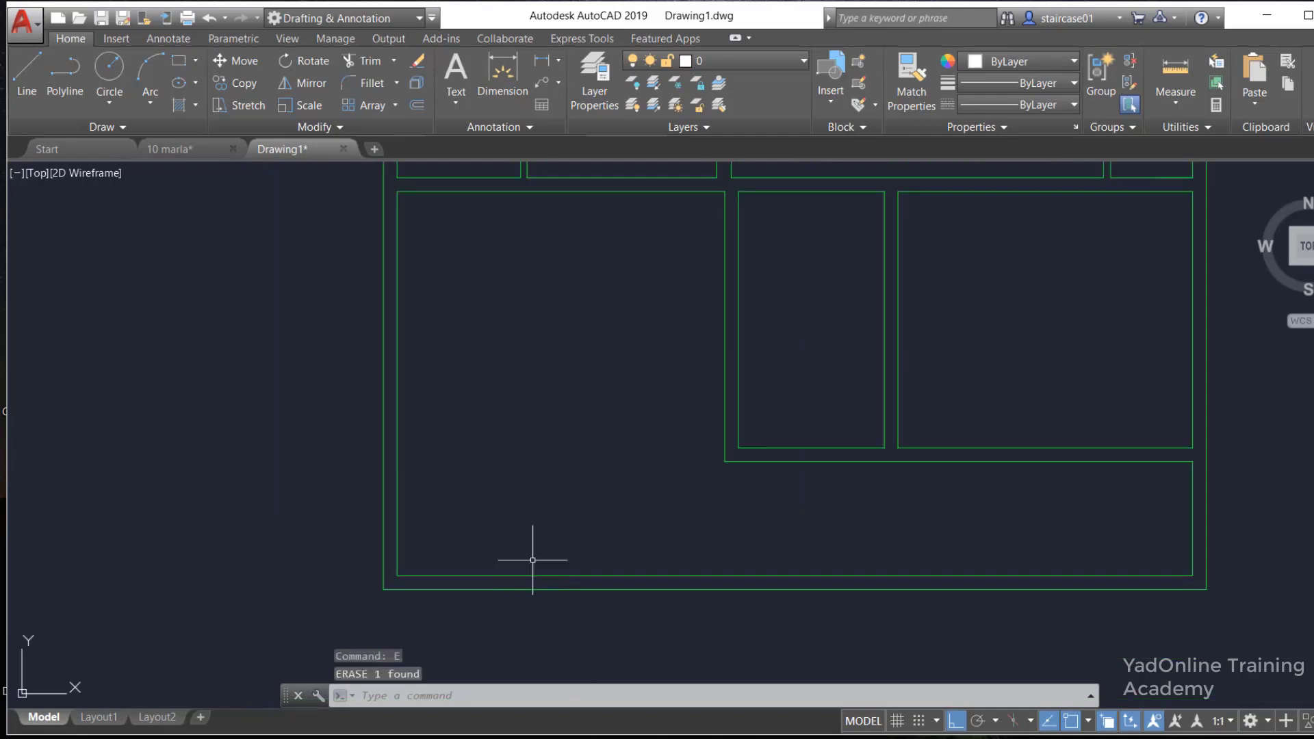
Extend the inner left wall down to the outer wall and the right inner wall up to the horizontal wall
text(ex)
key(Return)
key(Return)
click(398, 548)
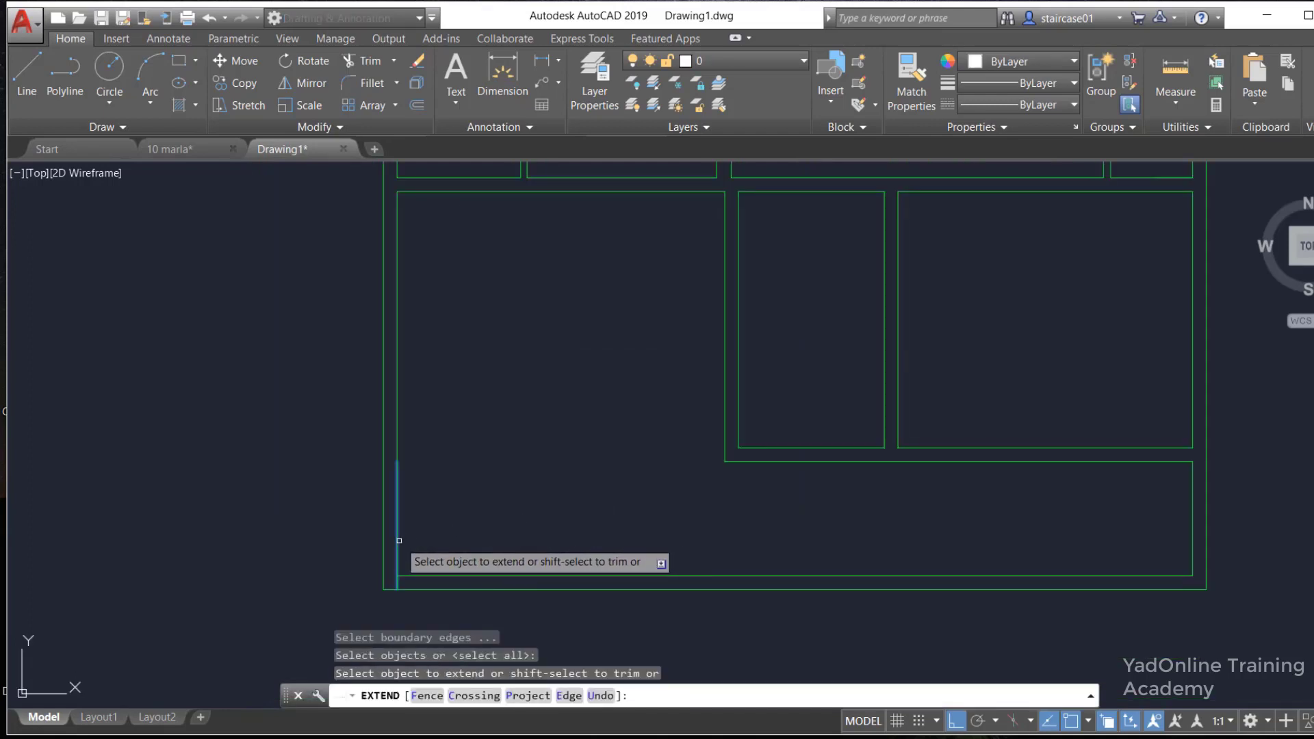
key(Escape)
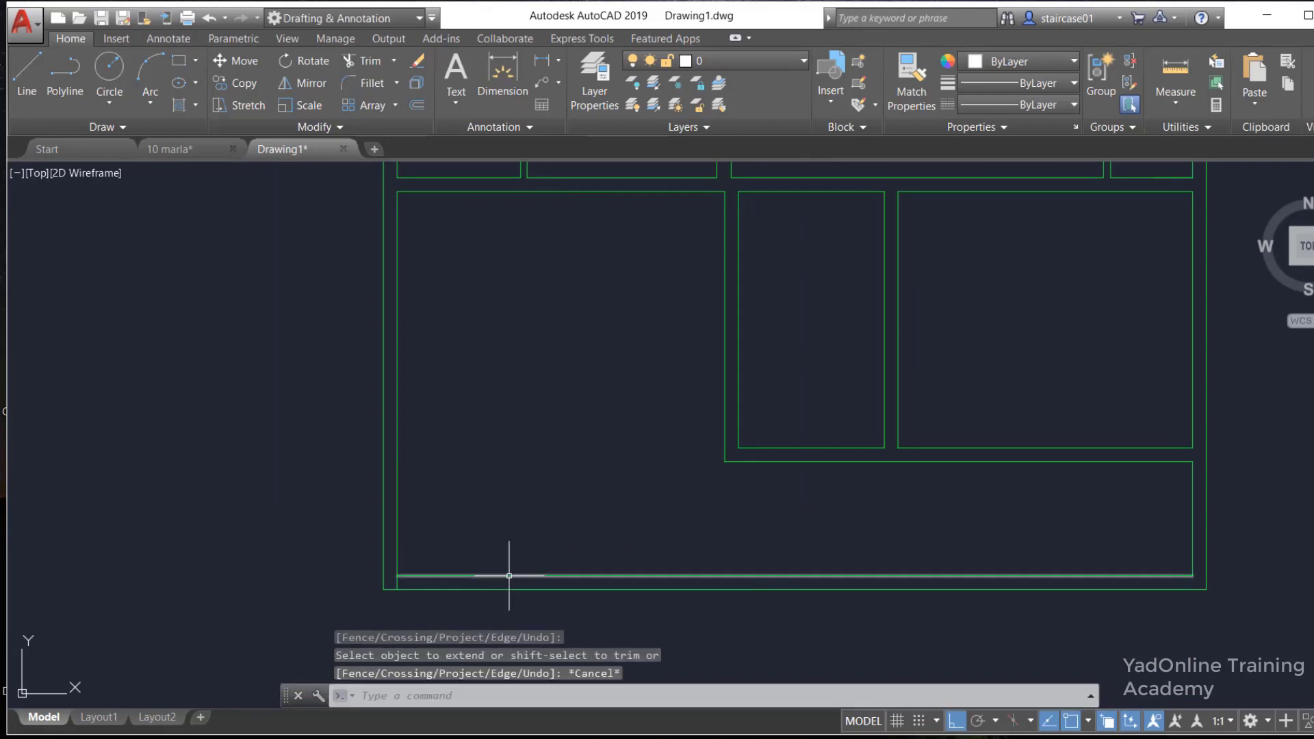
text(EX)
key(Return)
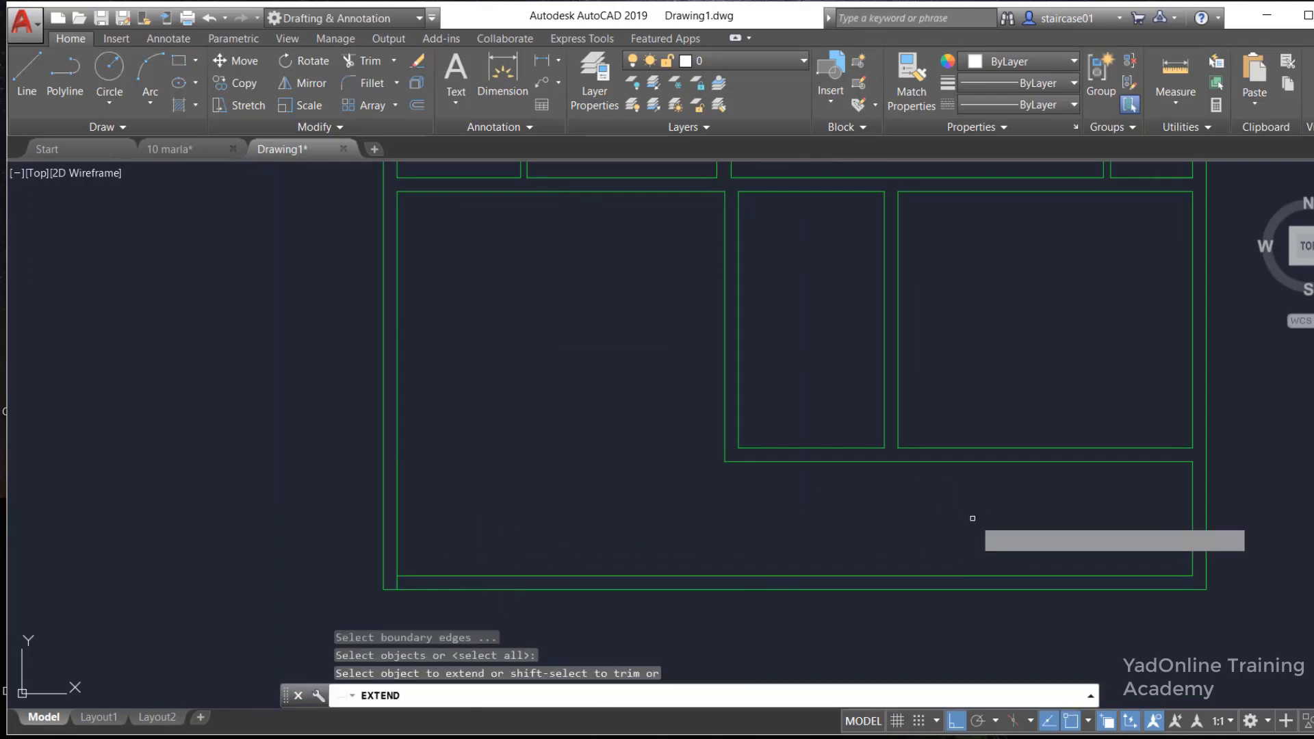
key(Return)
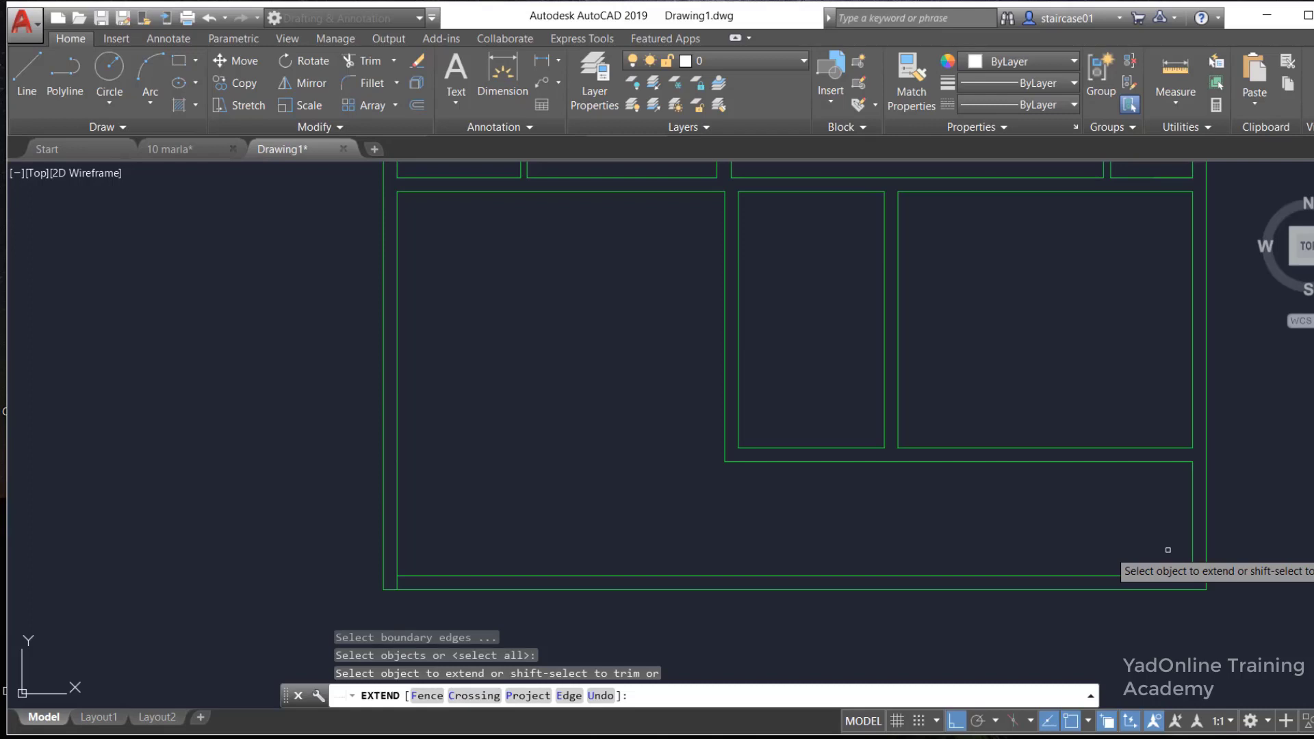
key(Escape)
key(Return)
key(Return)
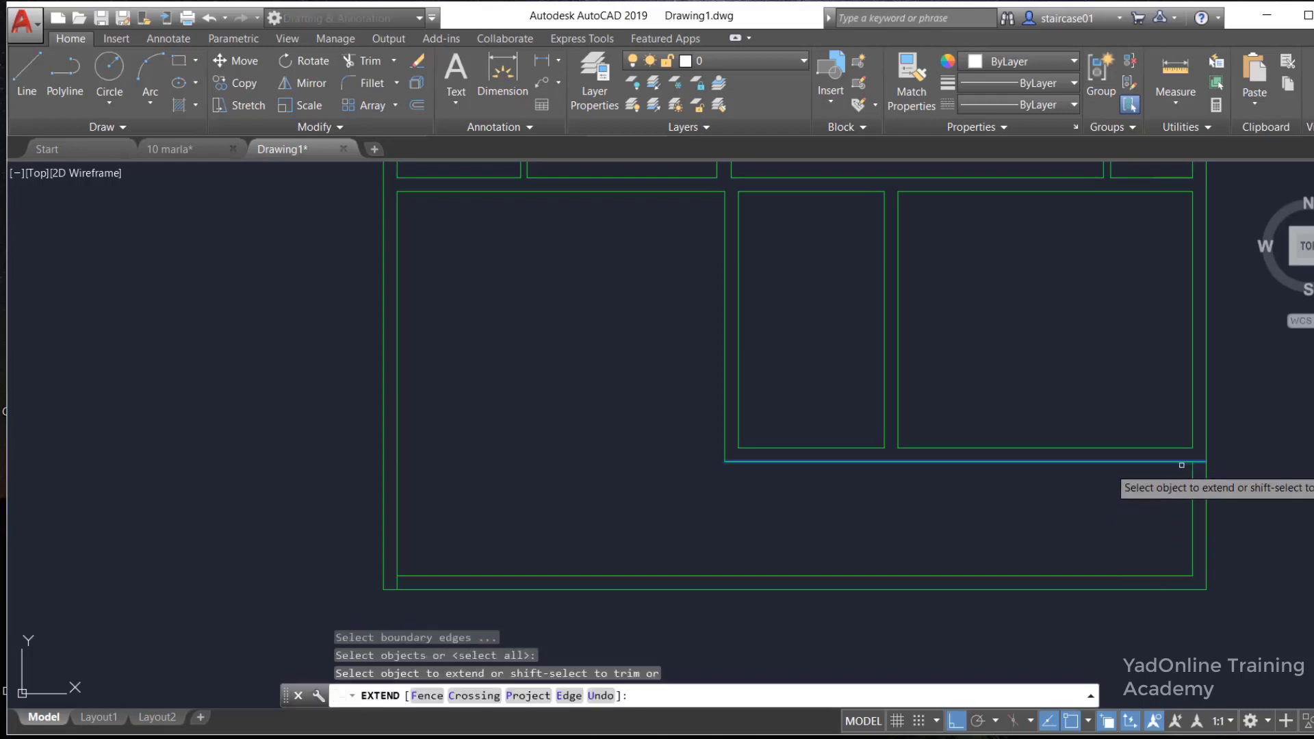
click(1192, 469)
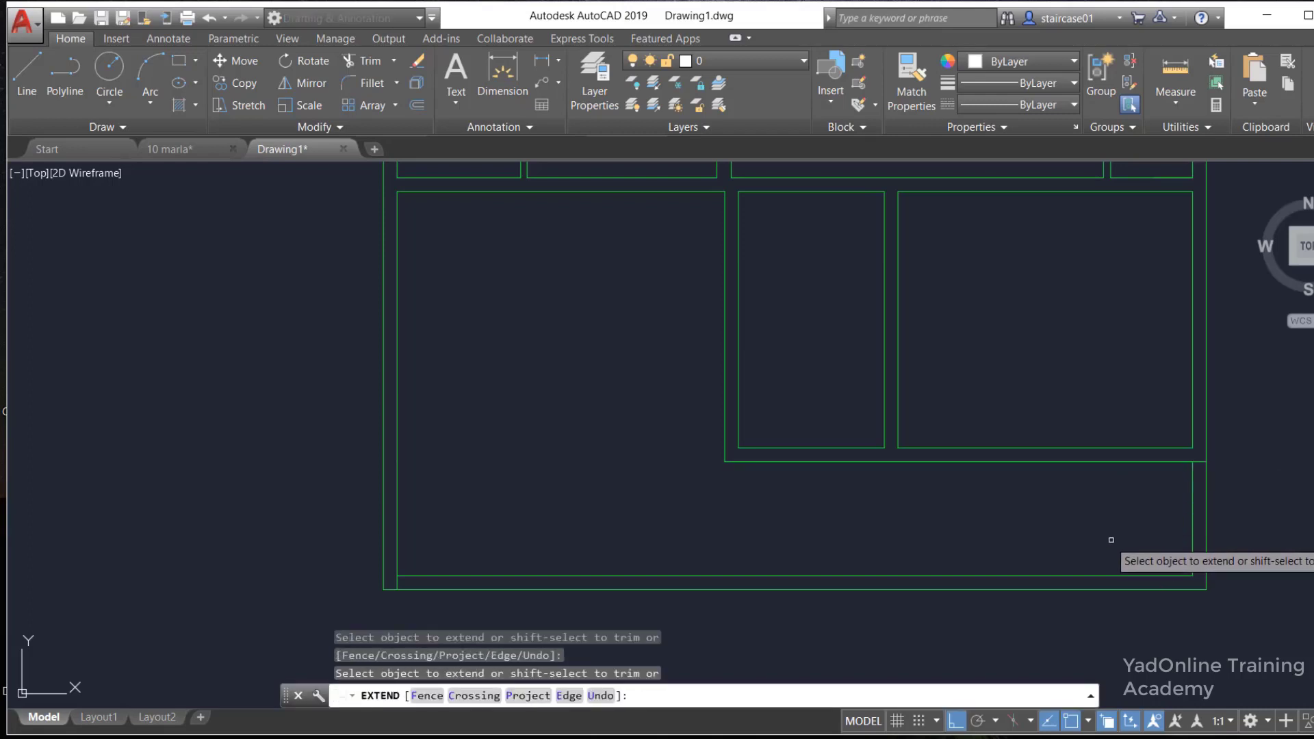
key(Escape)
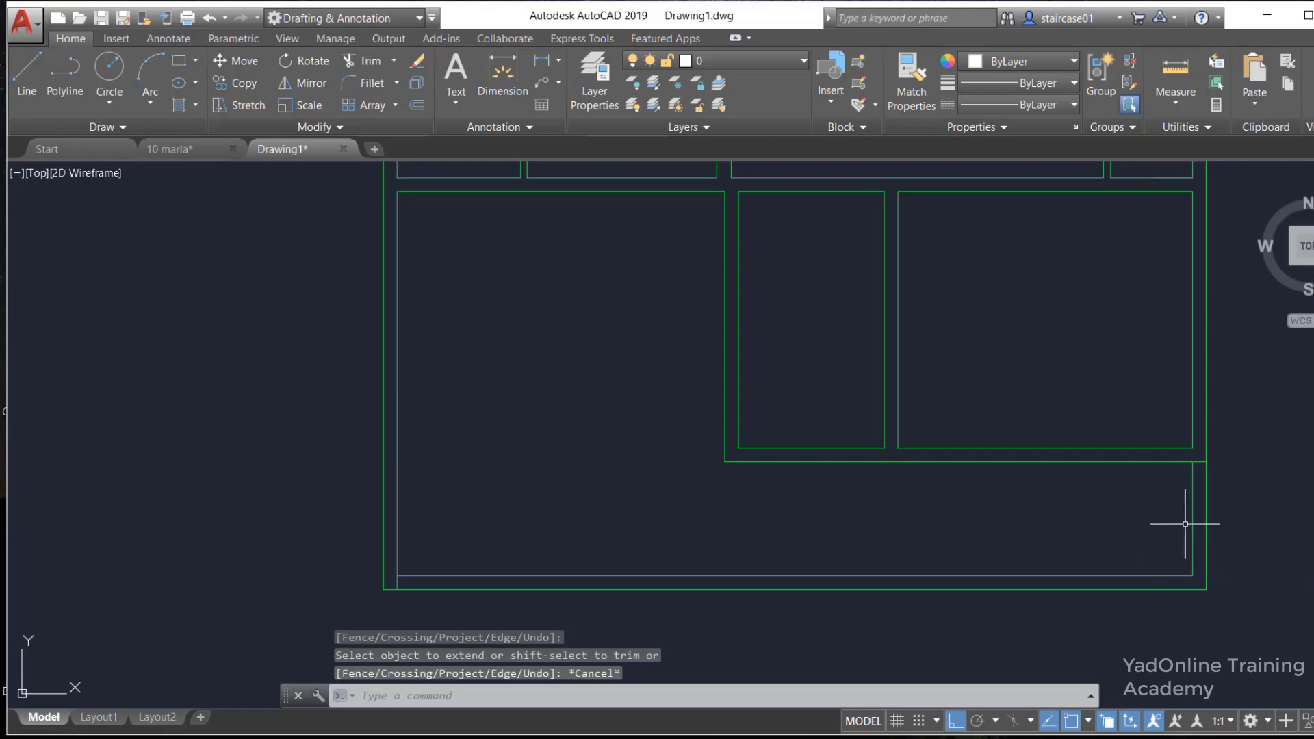
Erase the right inner vertical wall line and the bottom inner horizontal line
click(1193, 524)
click(1067, 576)
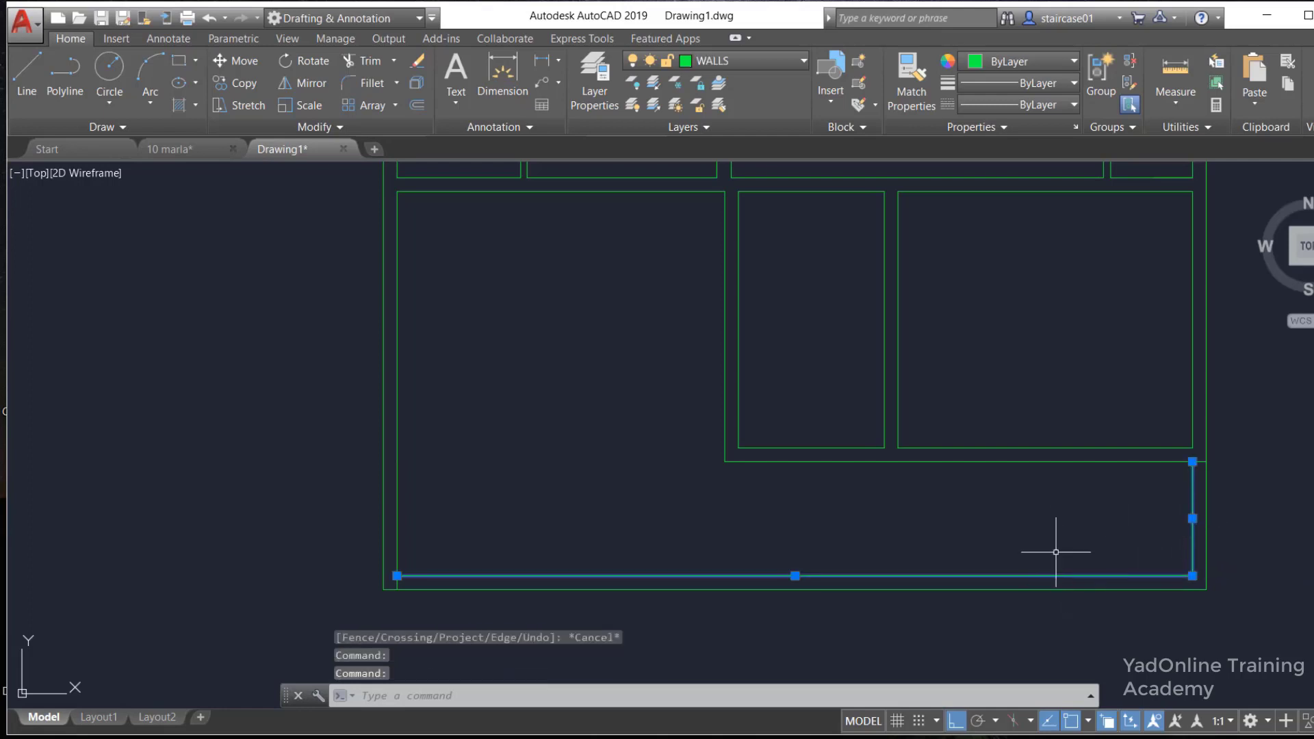
text(E)
key(Return)
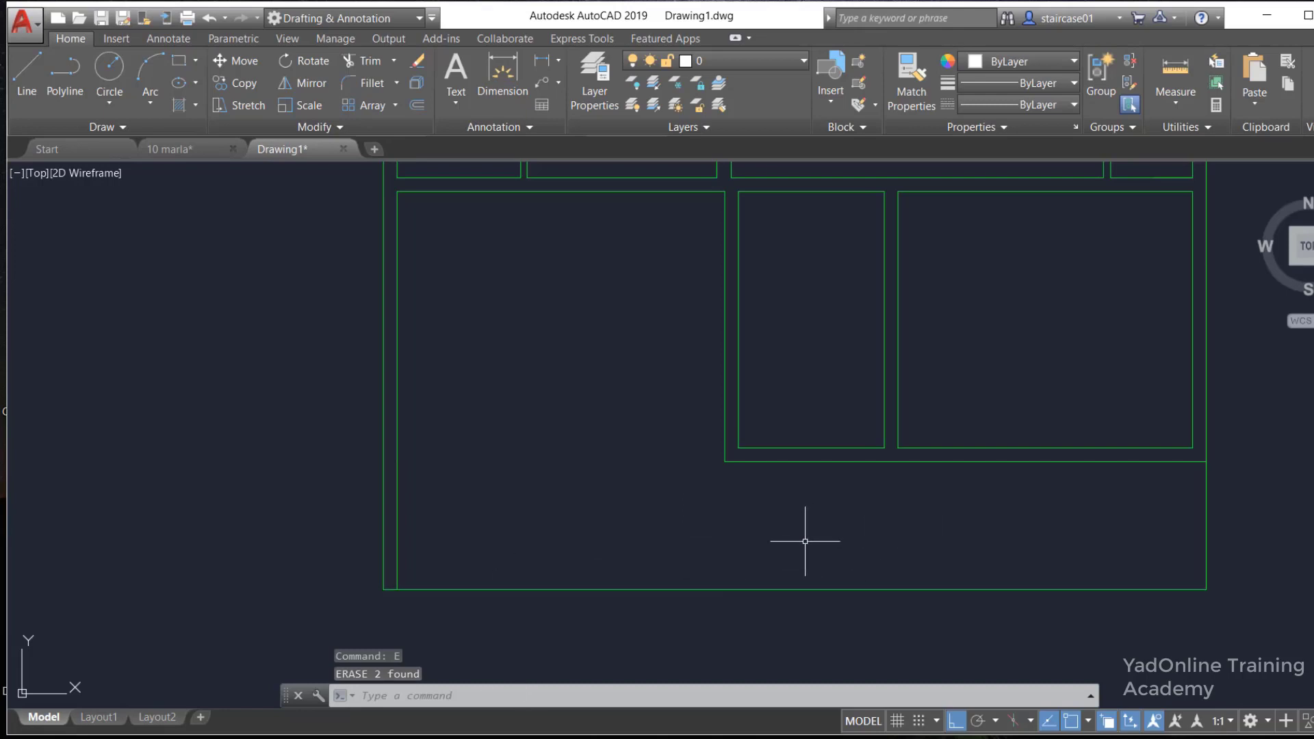
scroll(805, 542, down, 2)
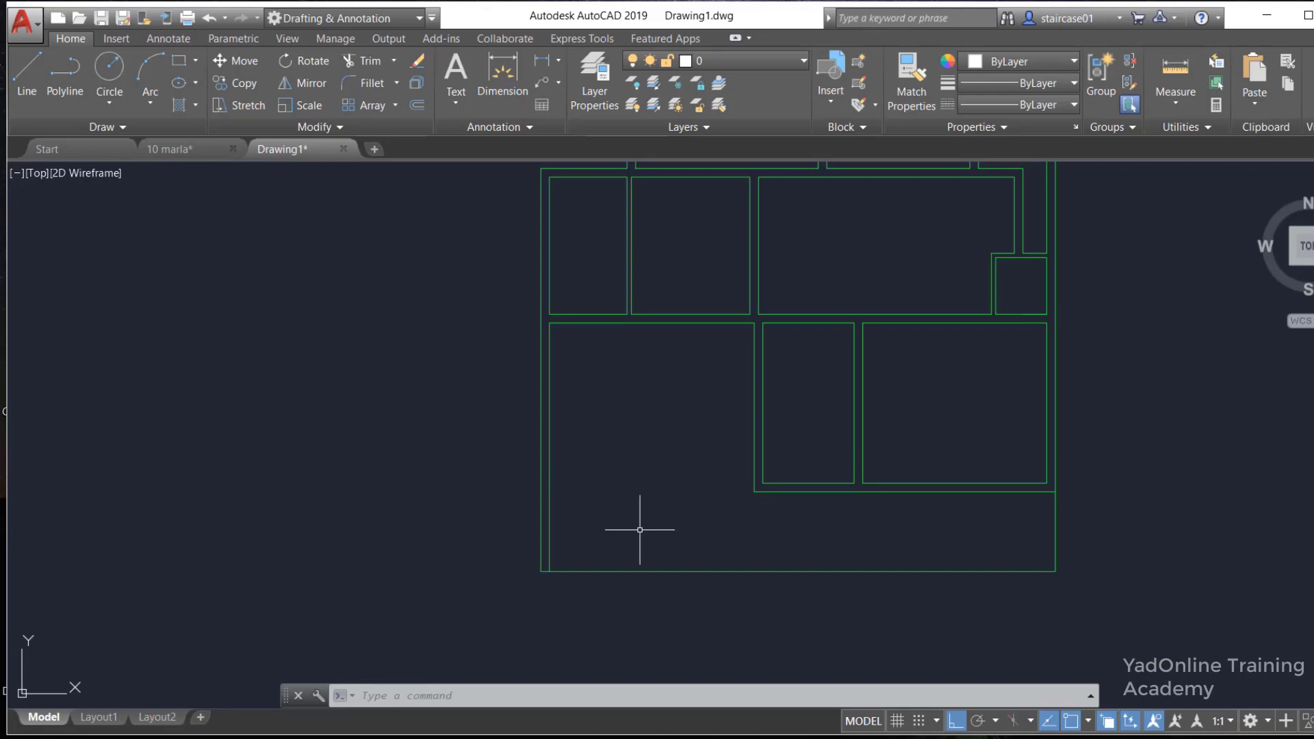
text(L)
Draw a vertical line across the bottom strip and put it on the WALLS layer
key(Return)
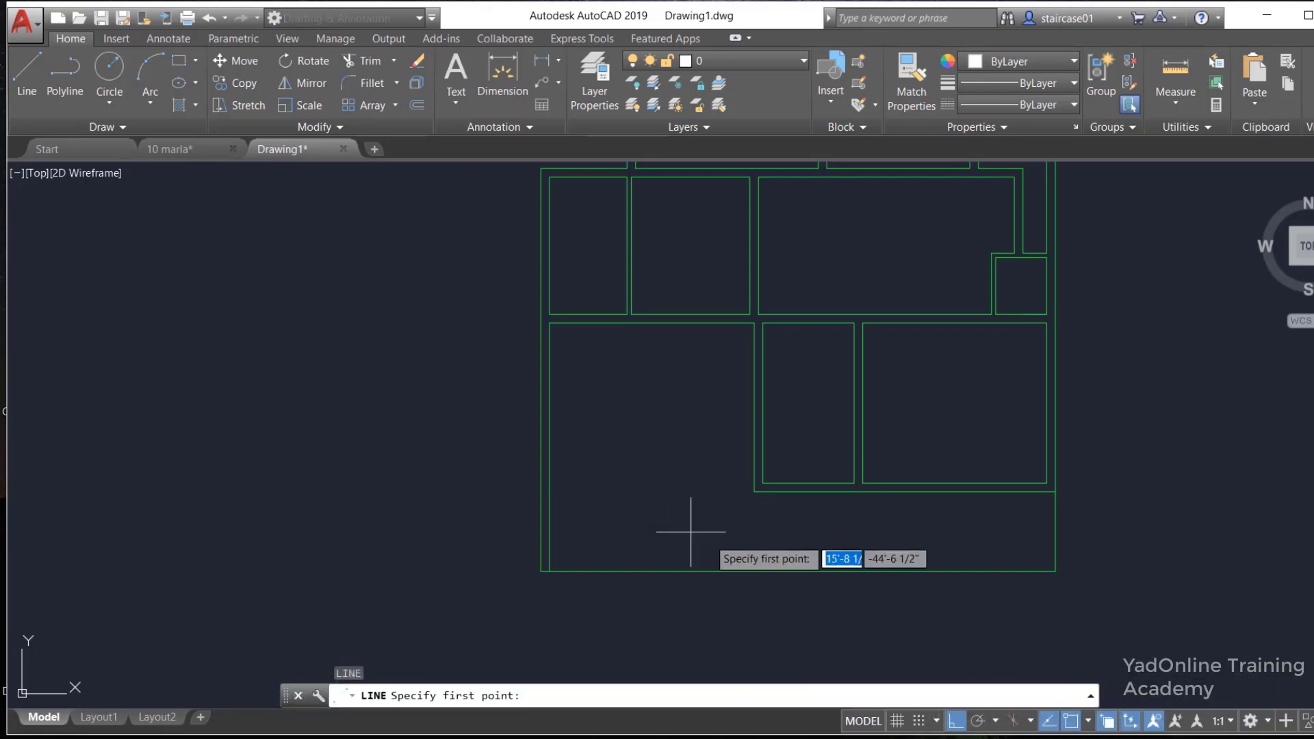
click(754, 493)
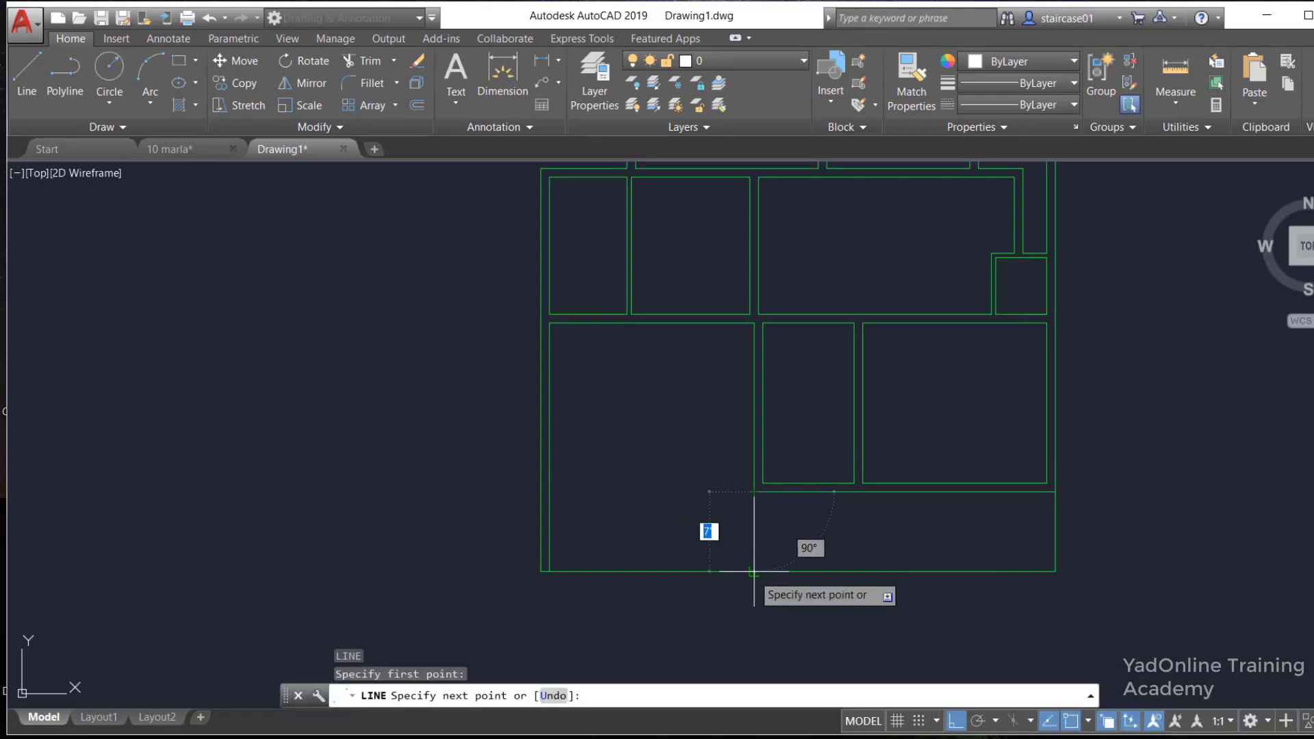
click(754, 572)
key(Escape)
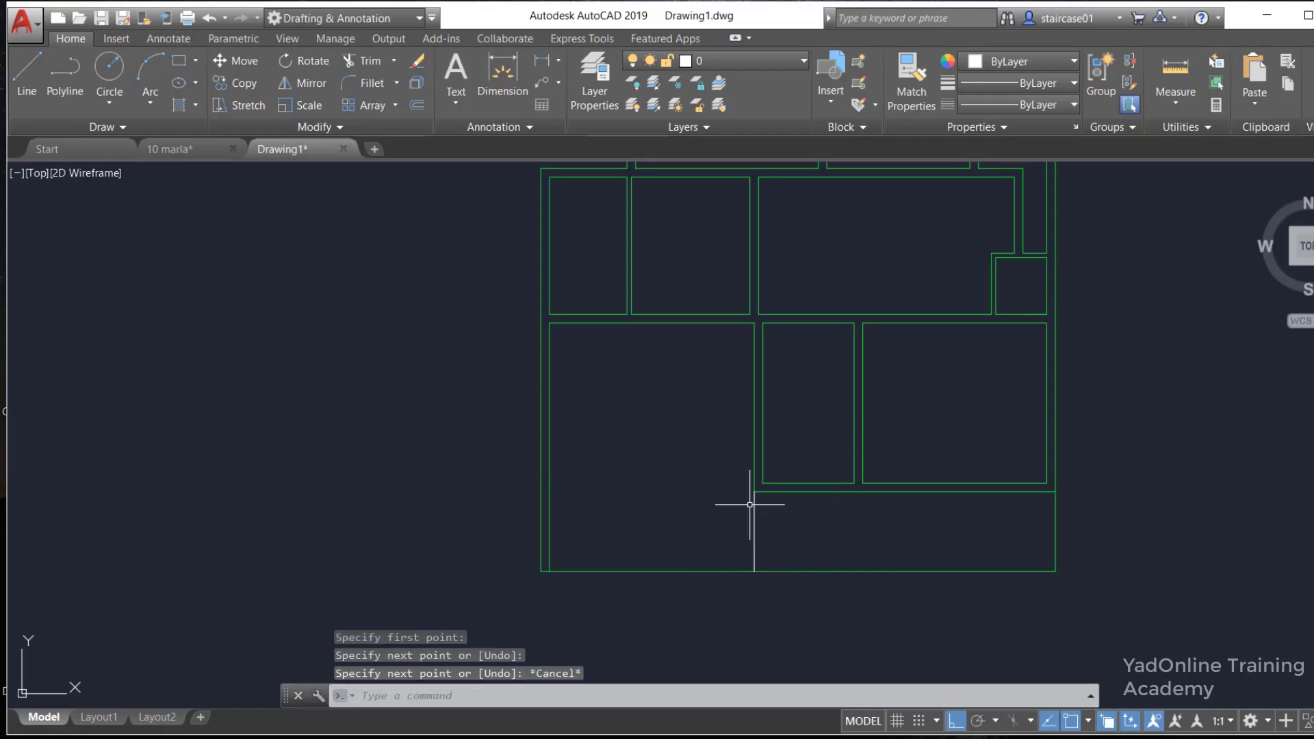
click(725, 60)
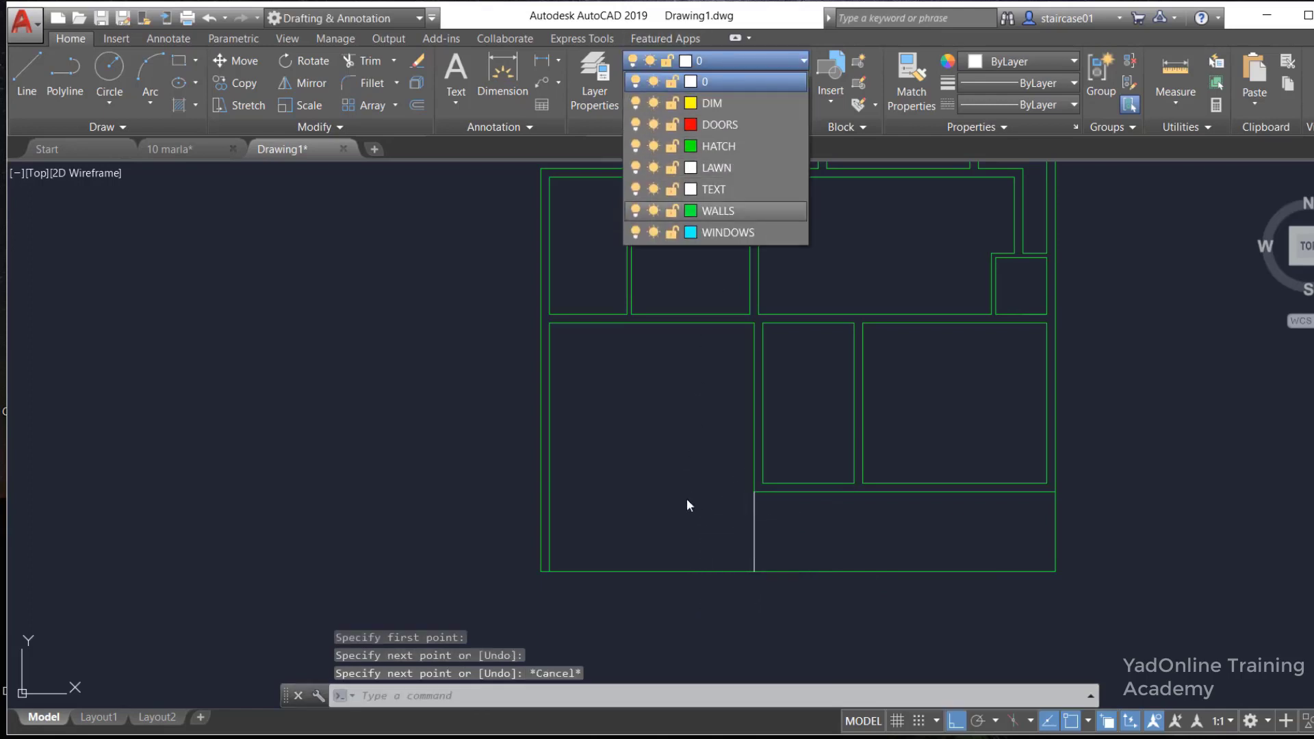
click(753, 524)
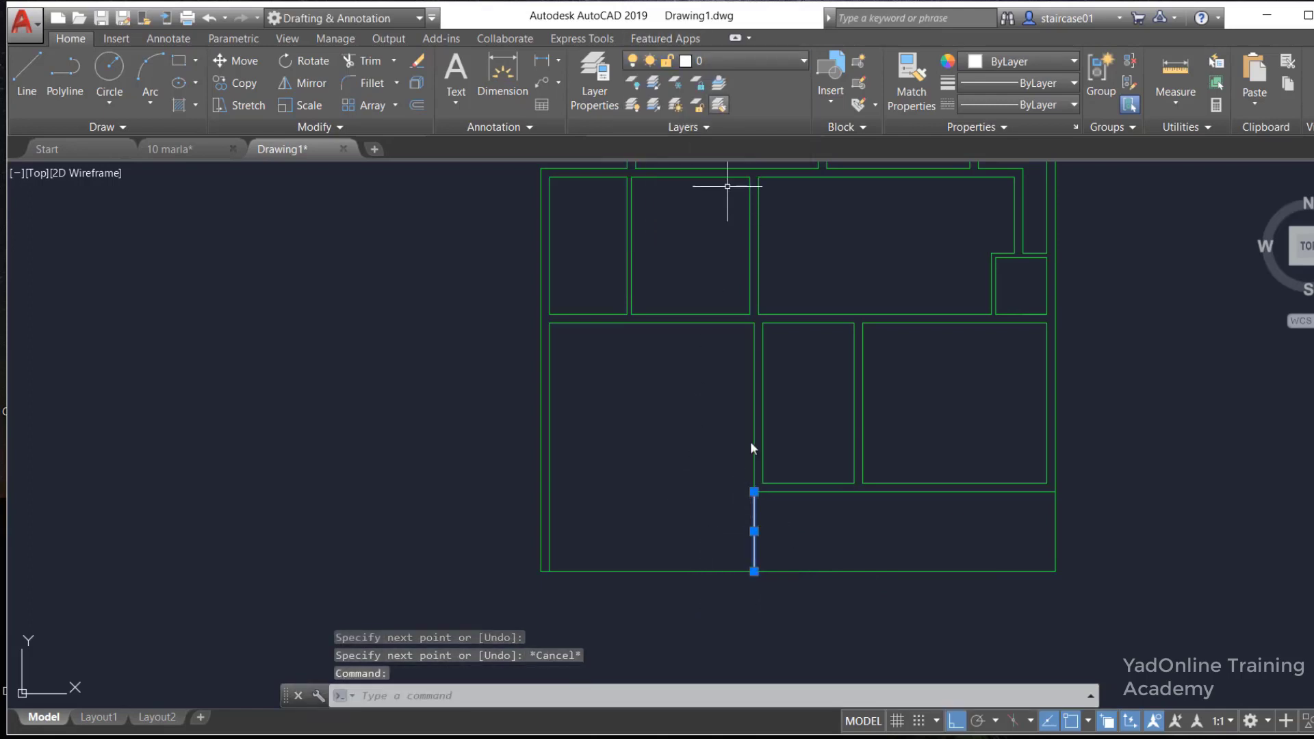
click(737, 62)
click(712, 211)
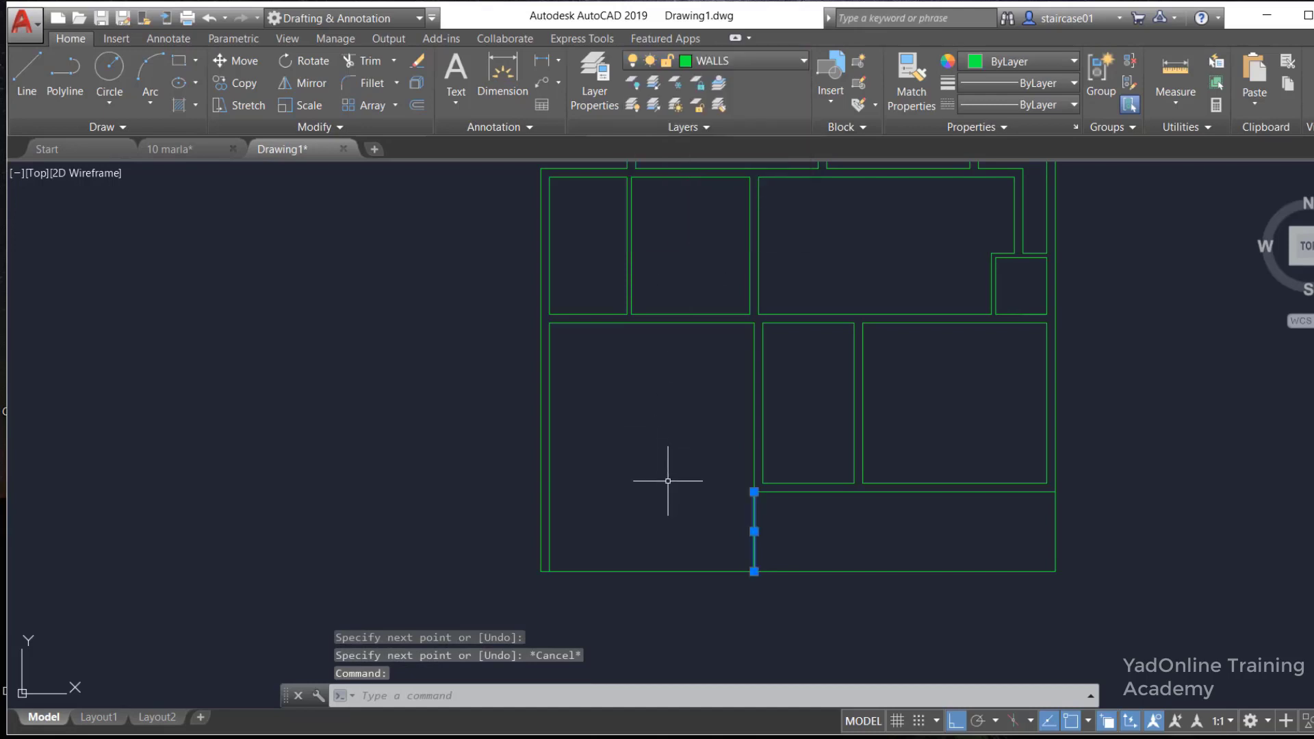
key(Escape)
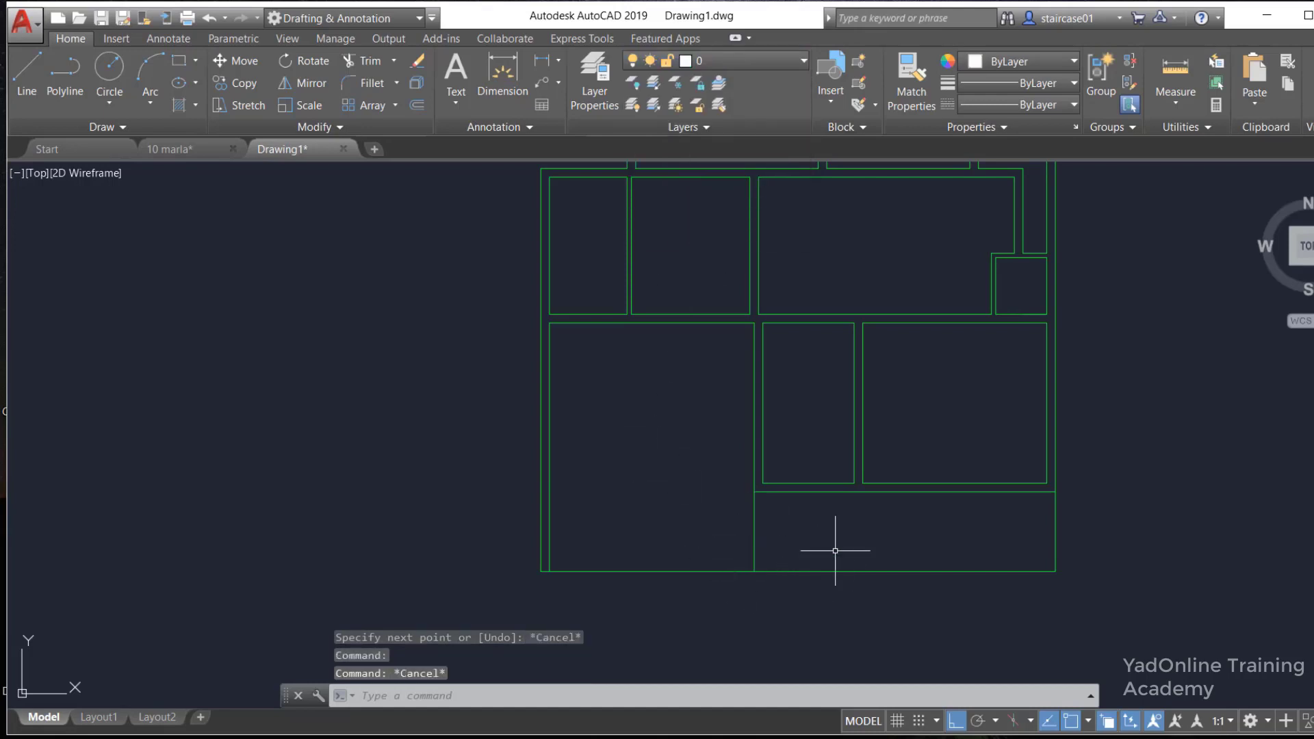
Chamfer the corner between the right and bottom outer walls with 4' distances
text(f)
key(Return)
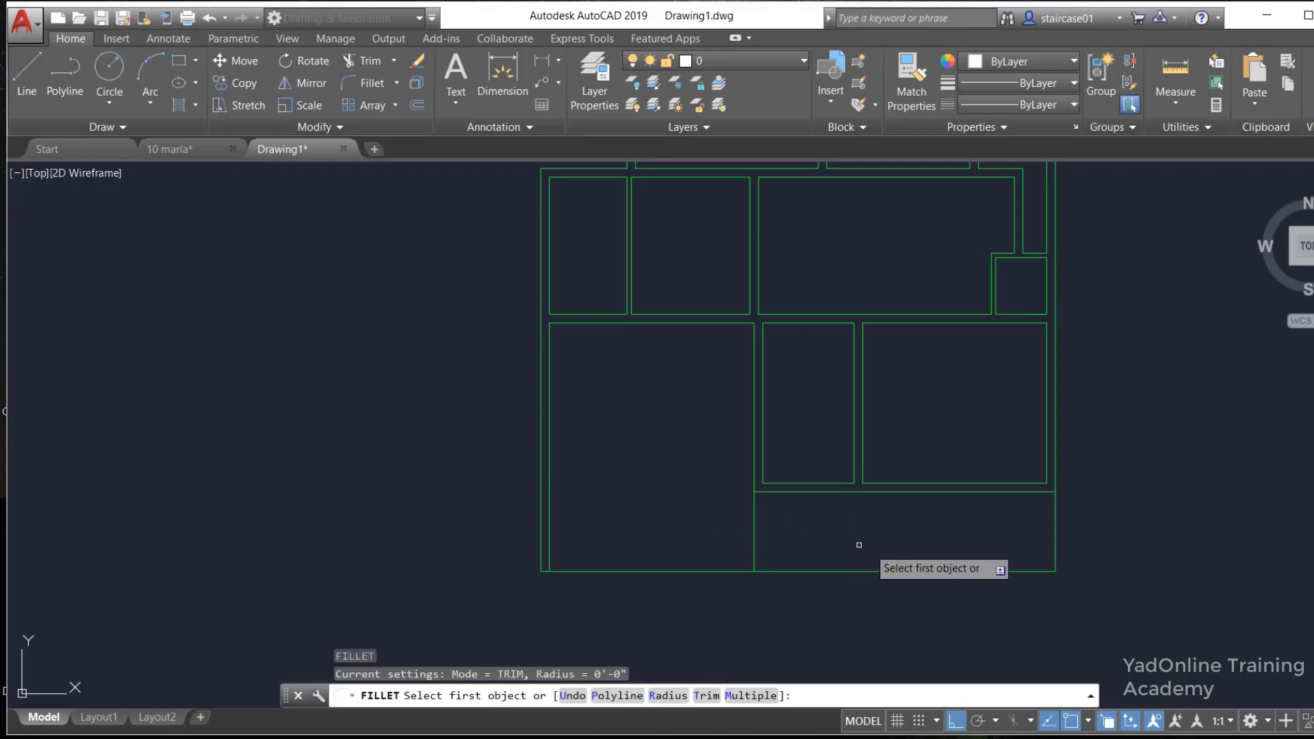
key(Escape)
text(cha)
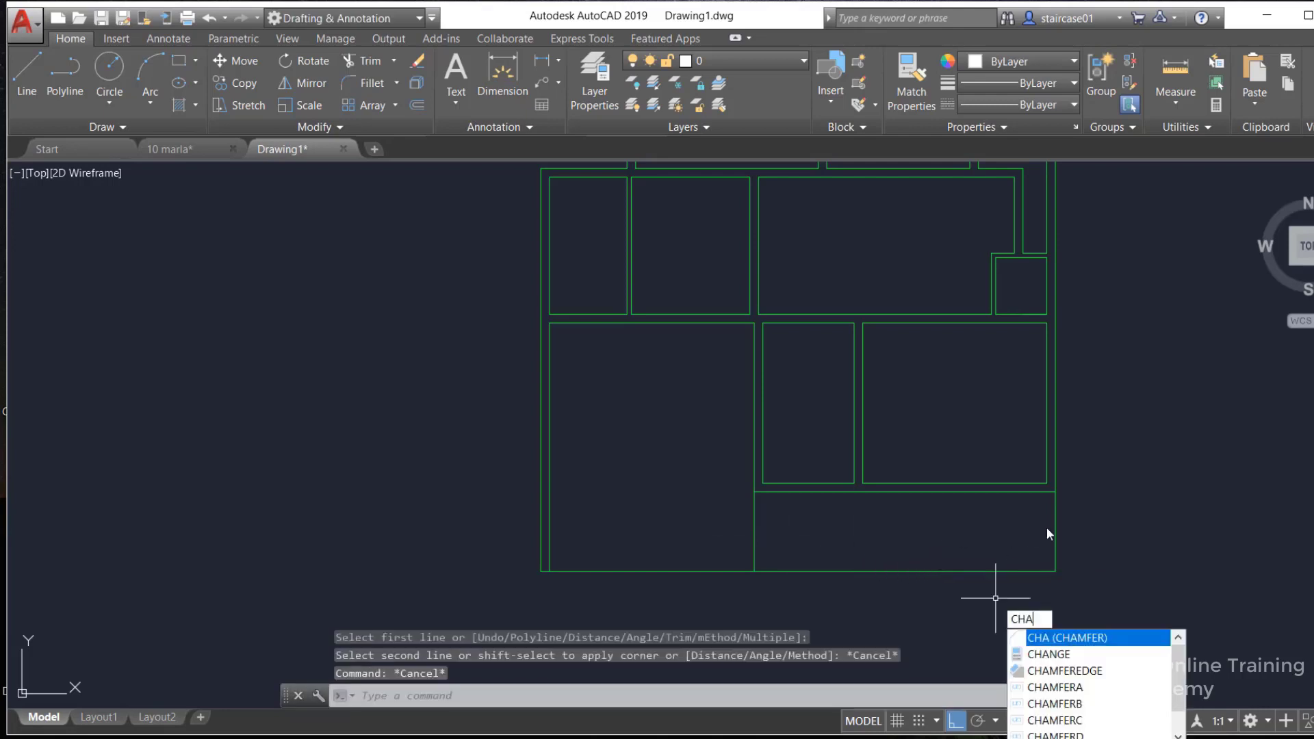
key(Return)
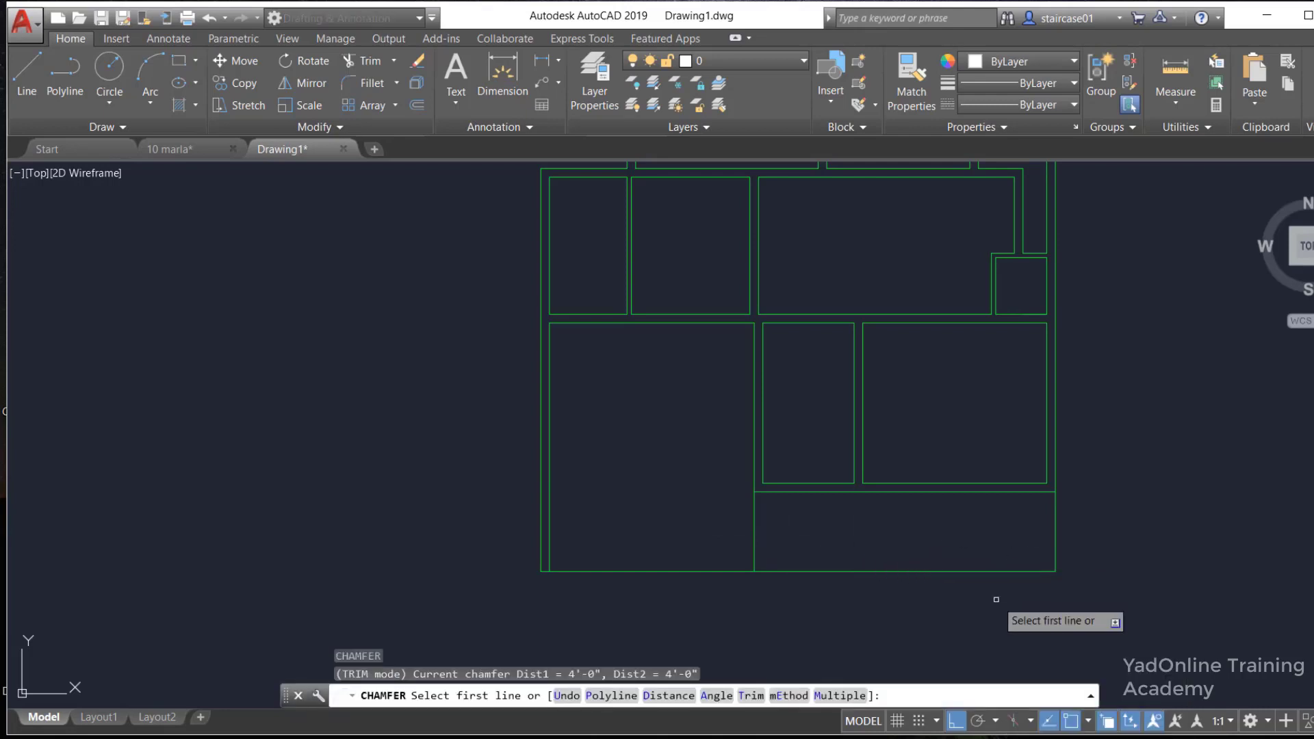
text(D)
key(Return)
text(4')
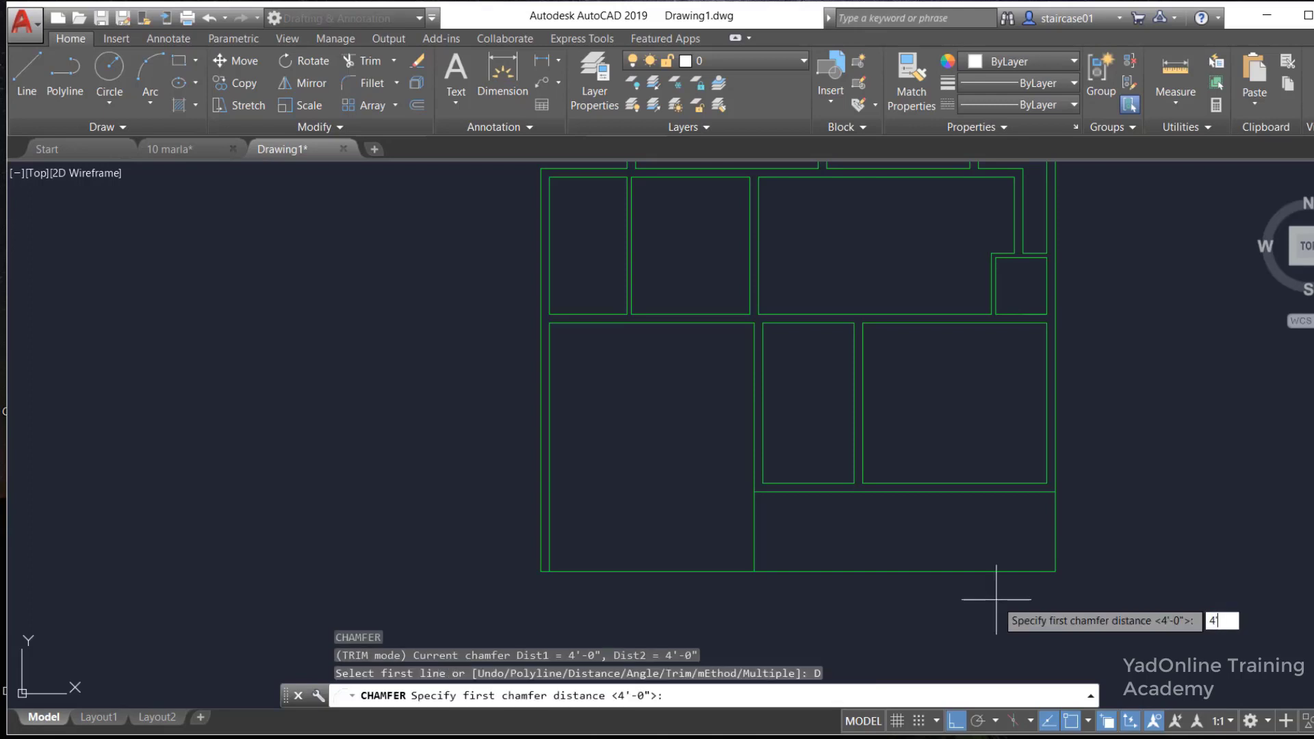
key(Return)
key(Return)
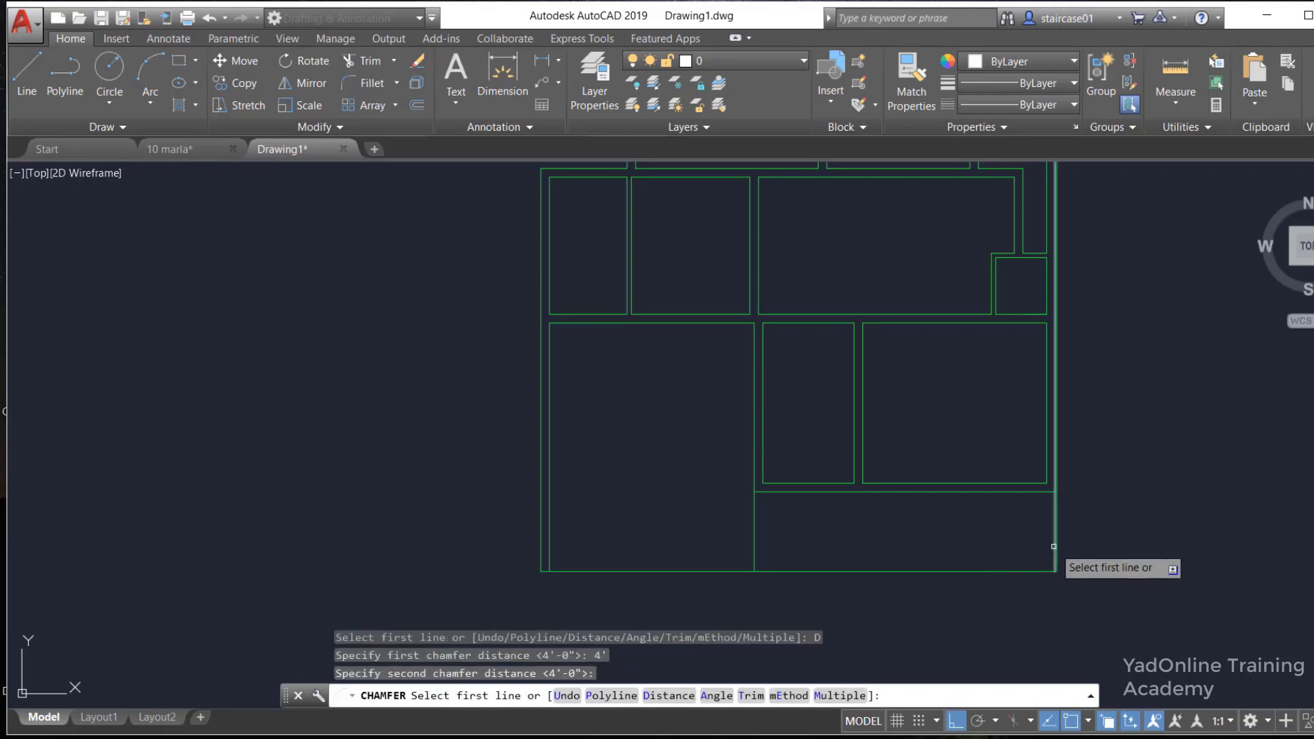
click(1054, 547)
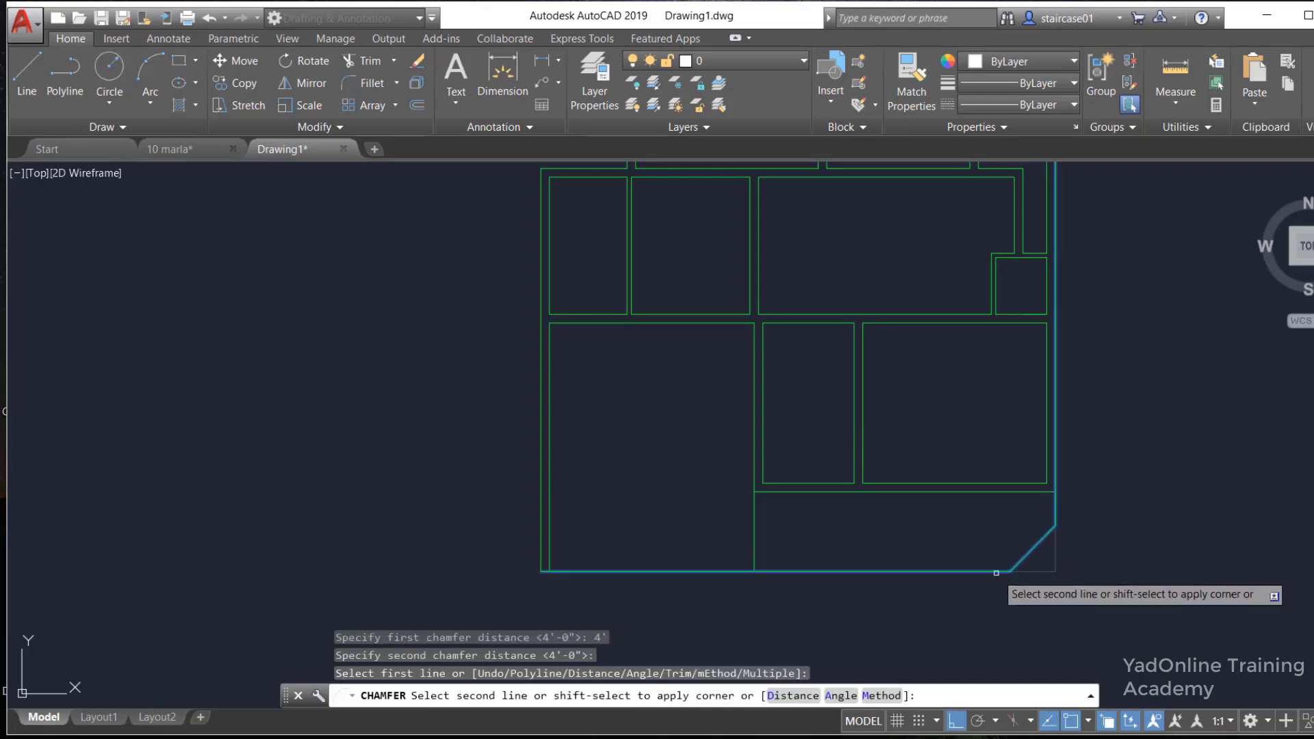
click(996, 573)
key(Escape)
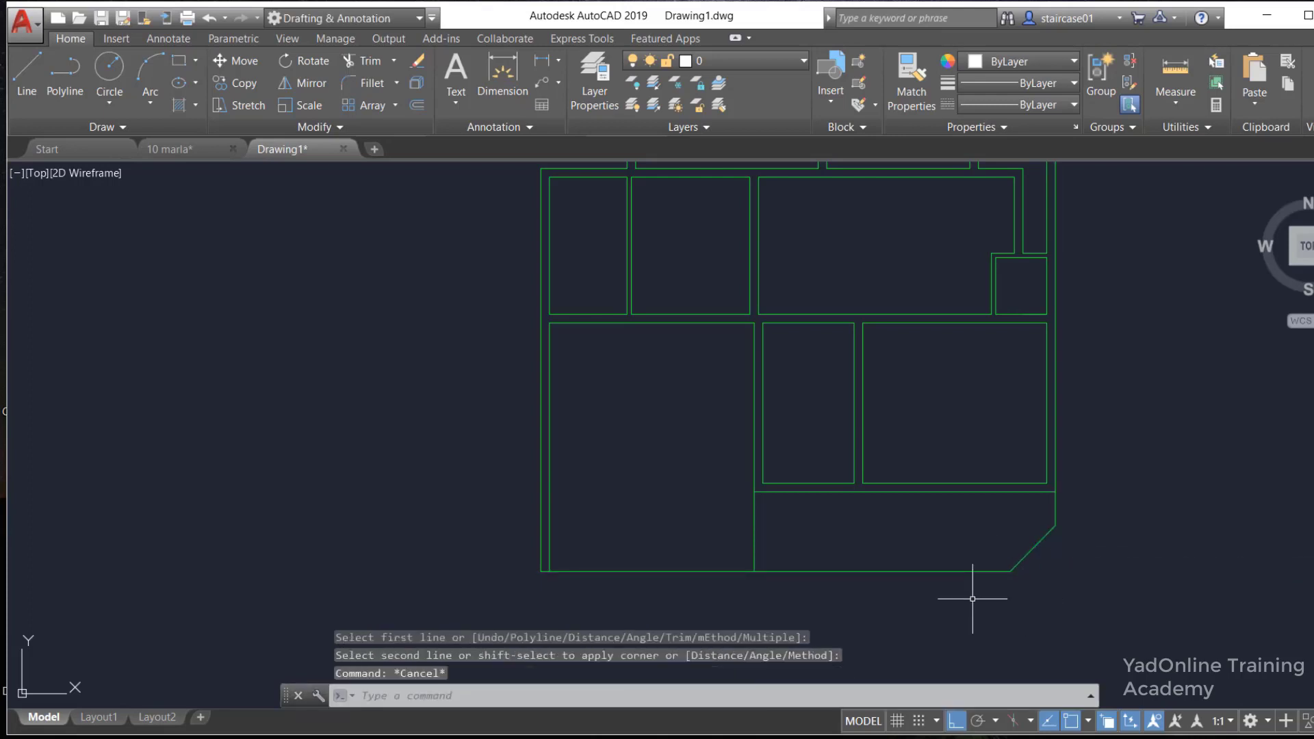
scroll(896, 613, down, 2)
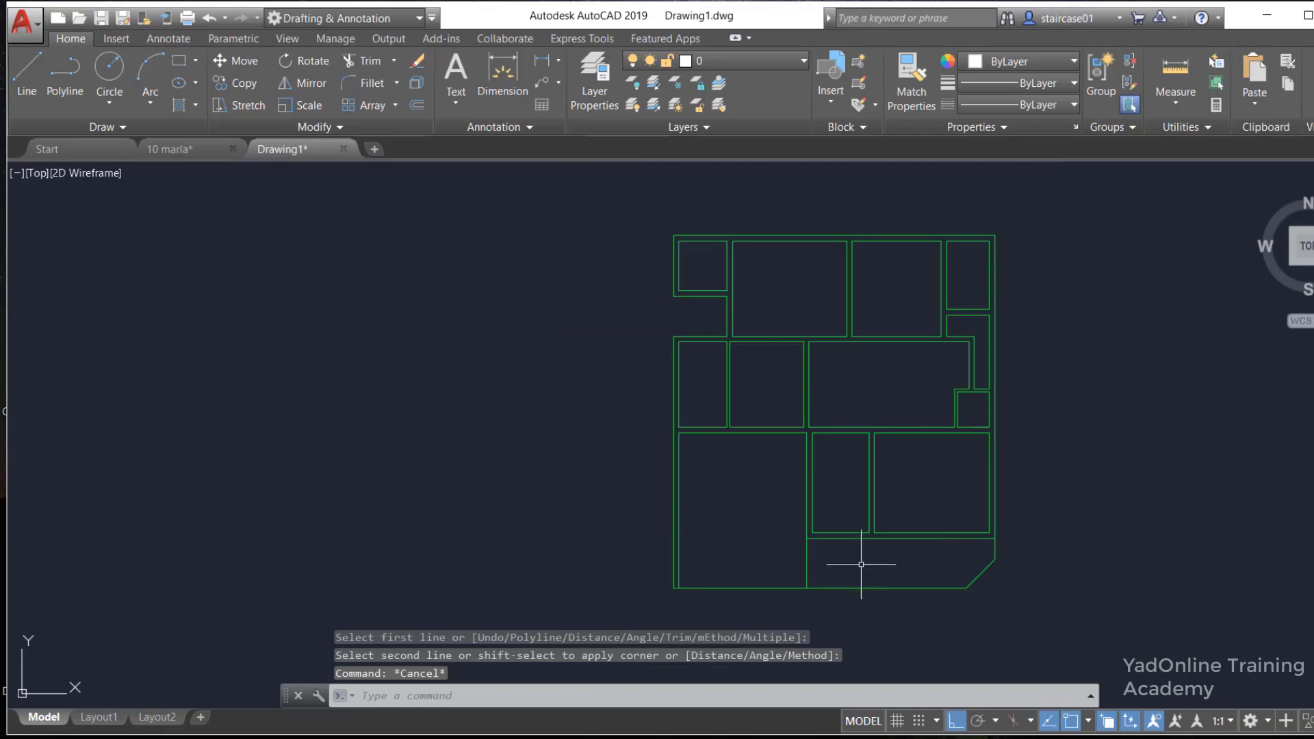
scroll(871, 609, up, 2)
scroll(869, 610, down, 2)
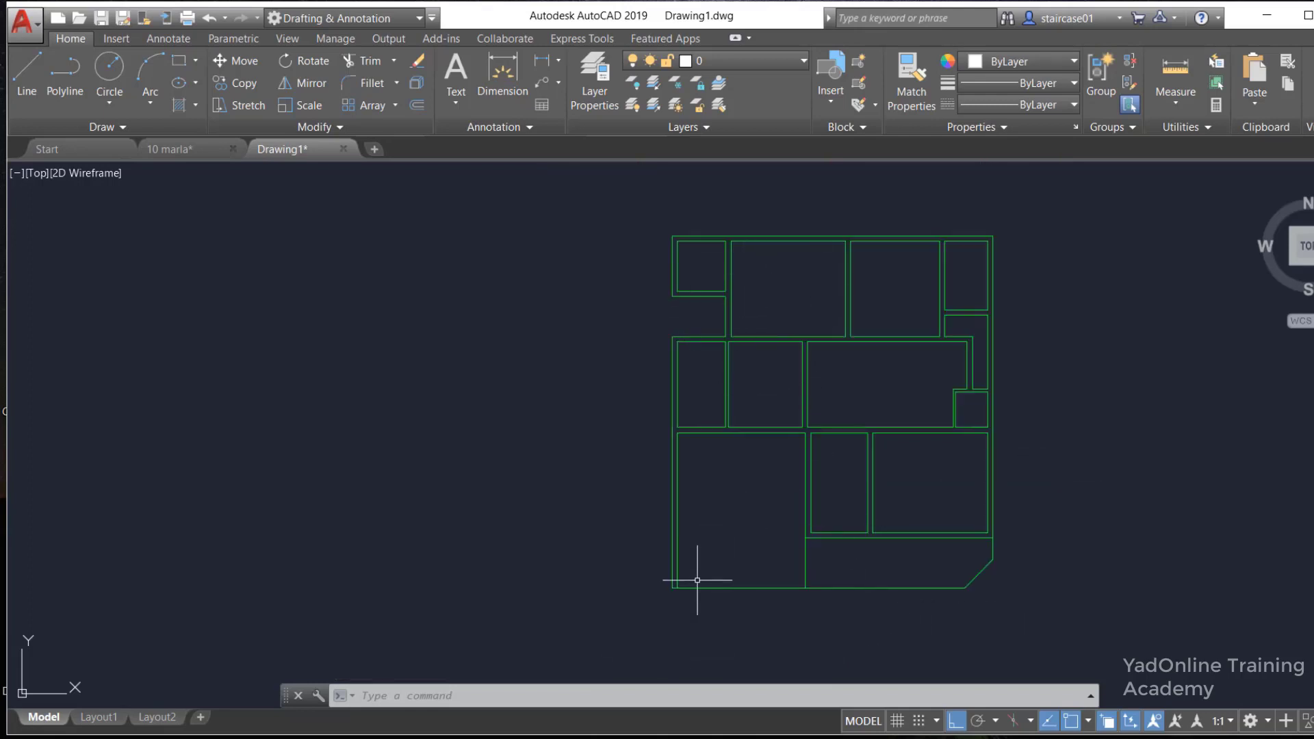
scroll(695, 578, up, 2)
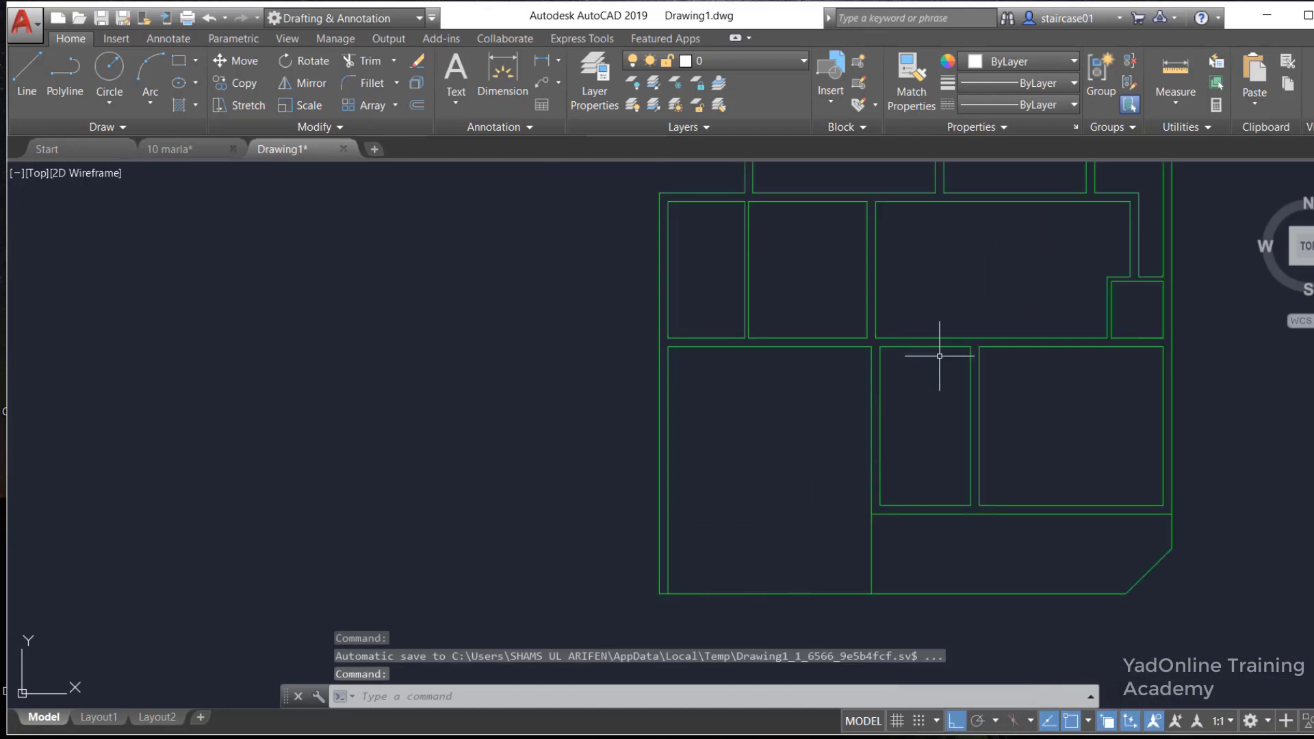
Offset the short vertical wall line 9" to the left
text(l)
key(Return)
scroll(998, 346, up, 2)
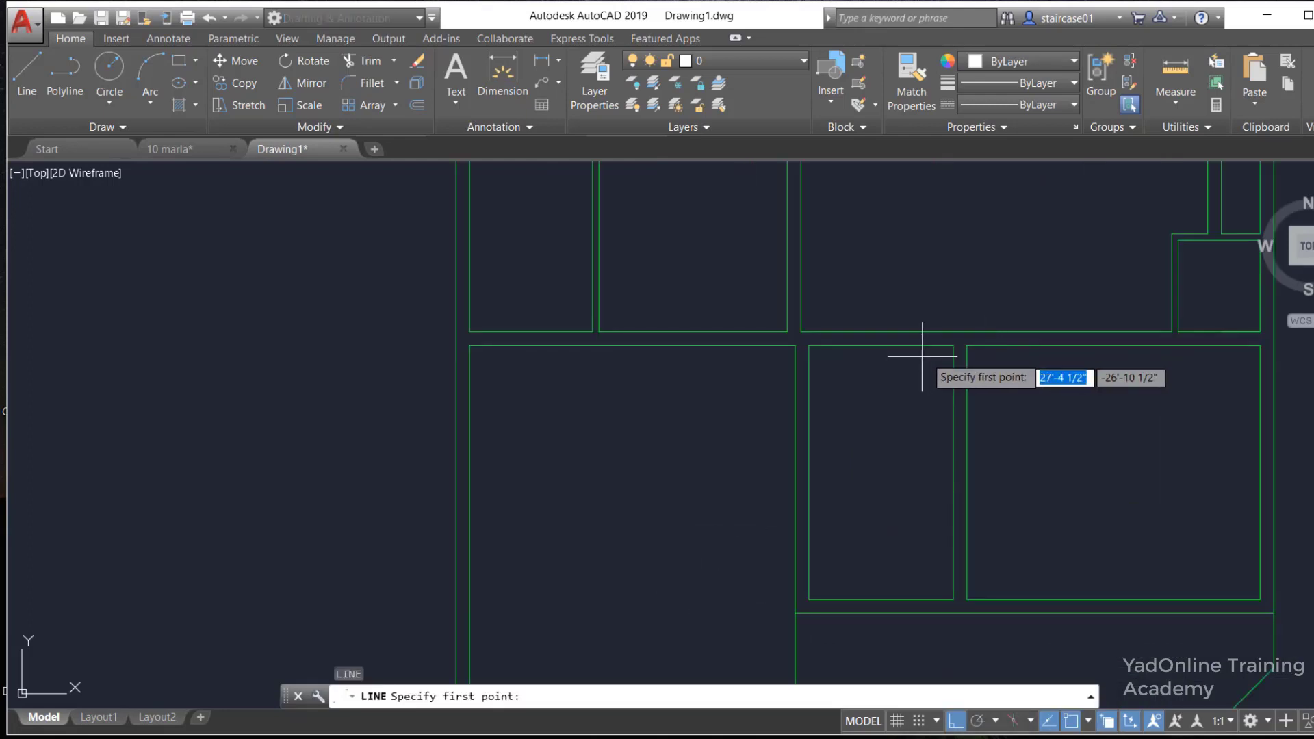
click(953, 332)
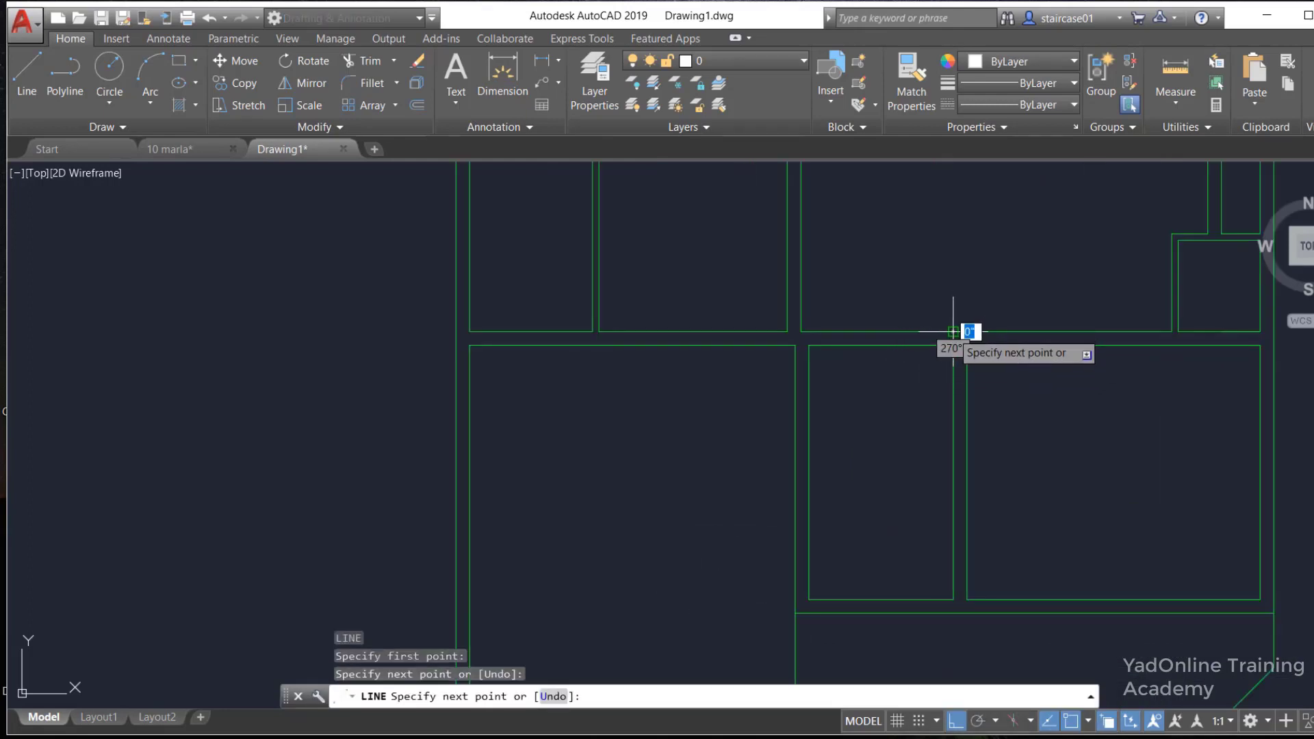
key(Escape)
text(o)
key(Return)
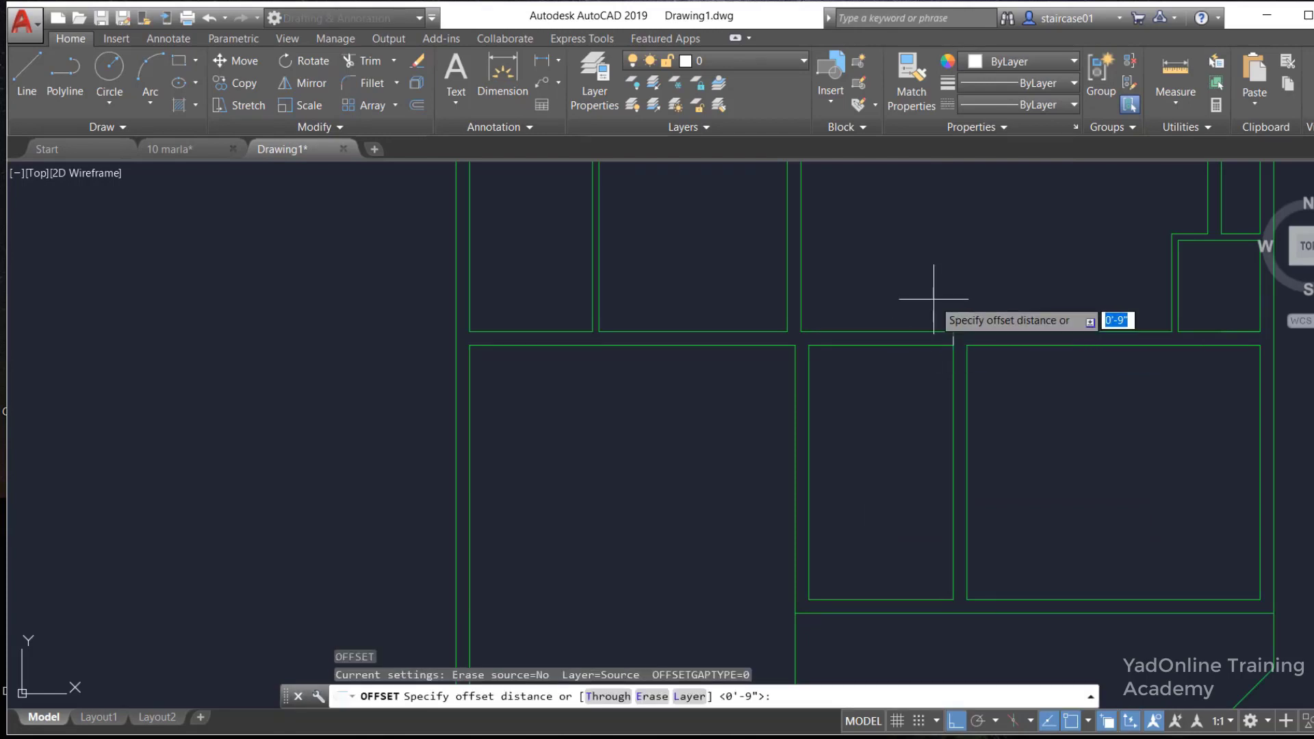
key(Return)
click(952, 341)
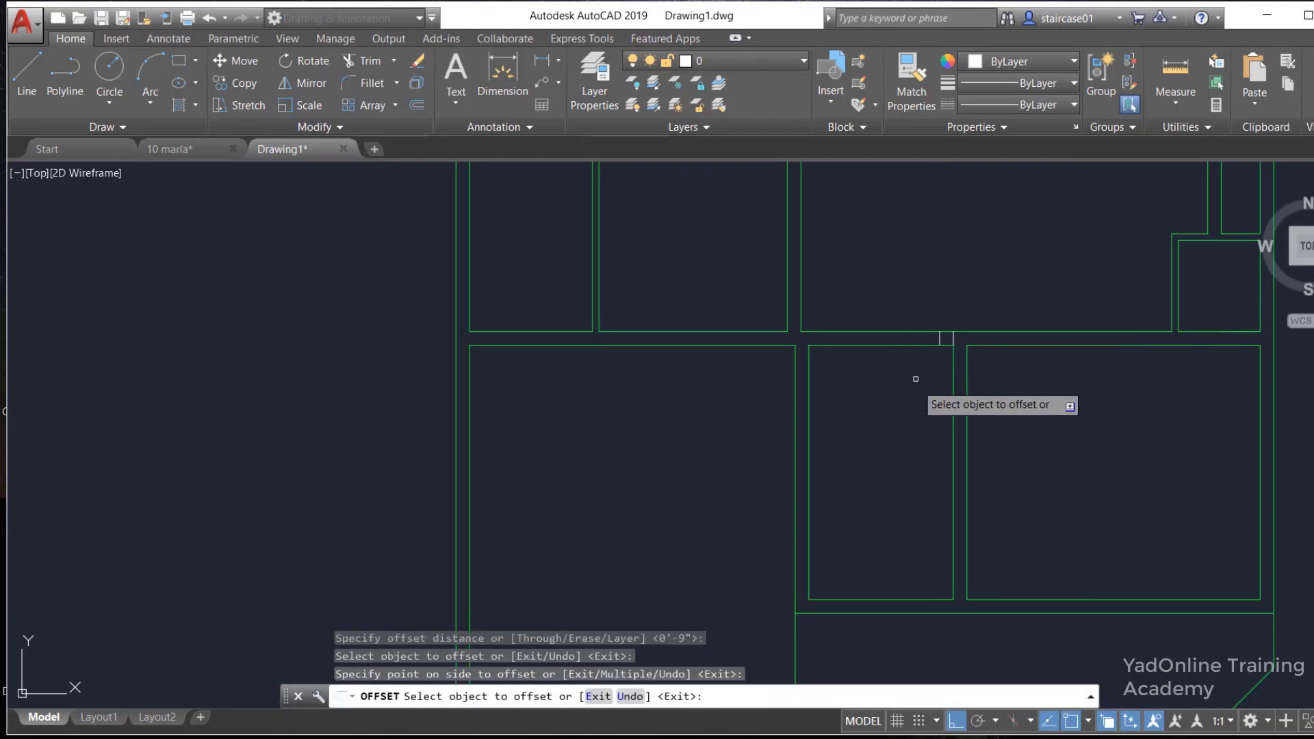
click(911, 387)
key(Escape)
Move both short jamb segments onto the WALLS layer
scroll(930, 315, up, 5)
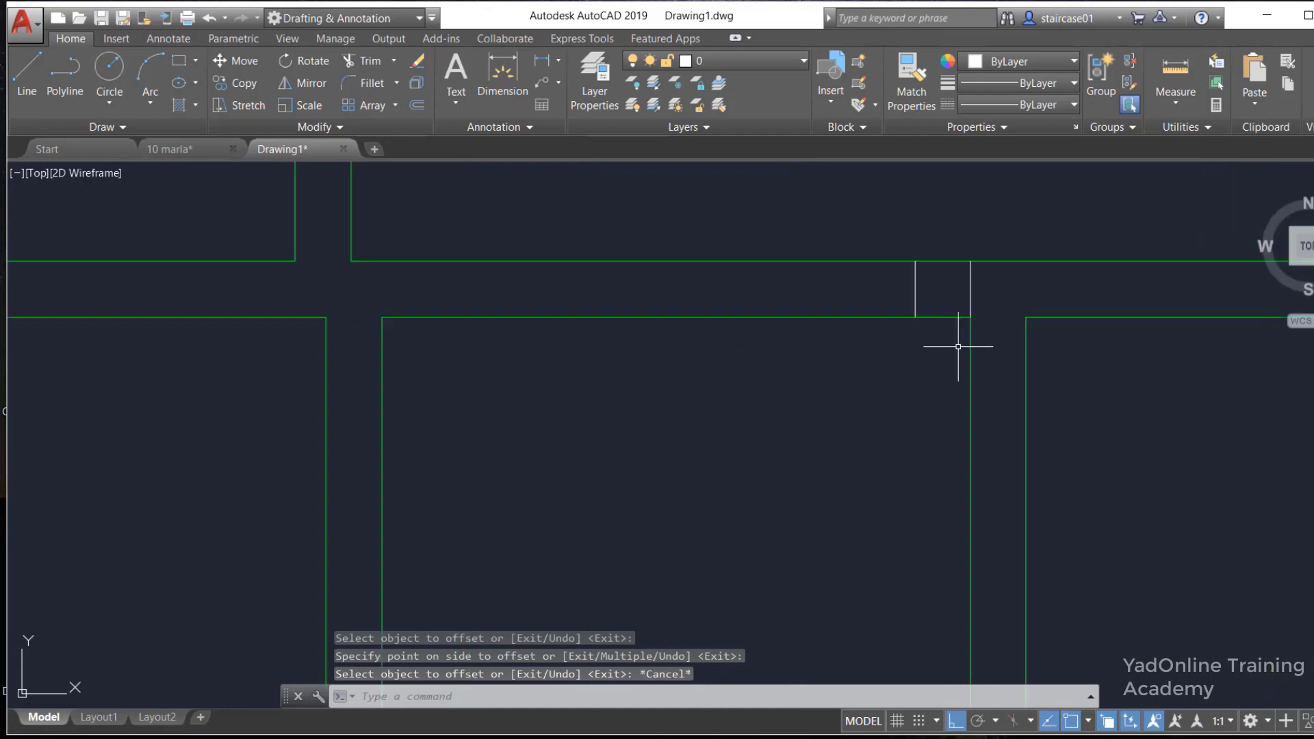
click(971, 284)
click(916, 285)
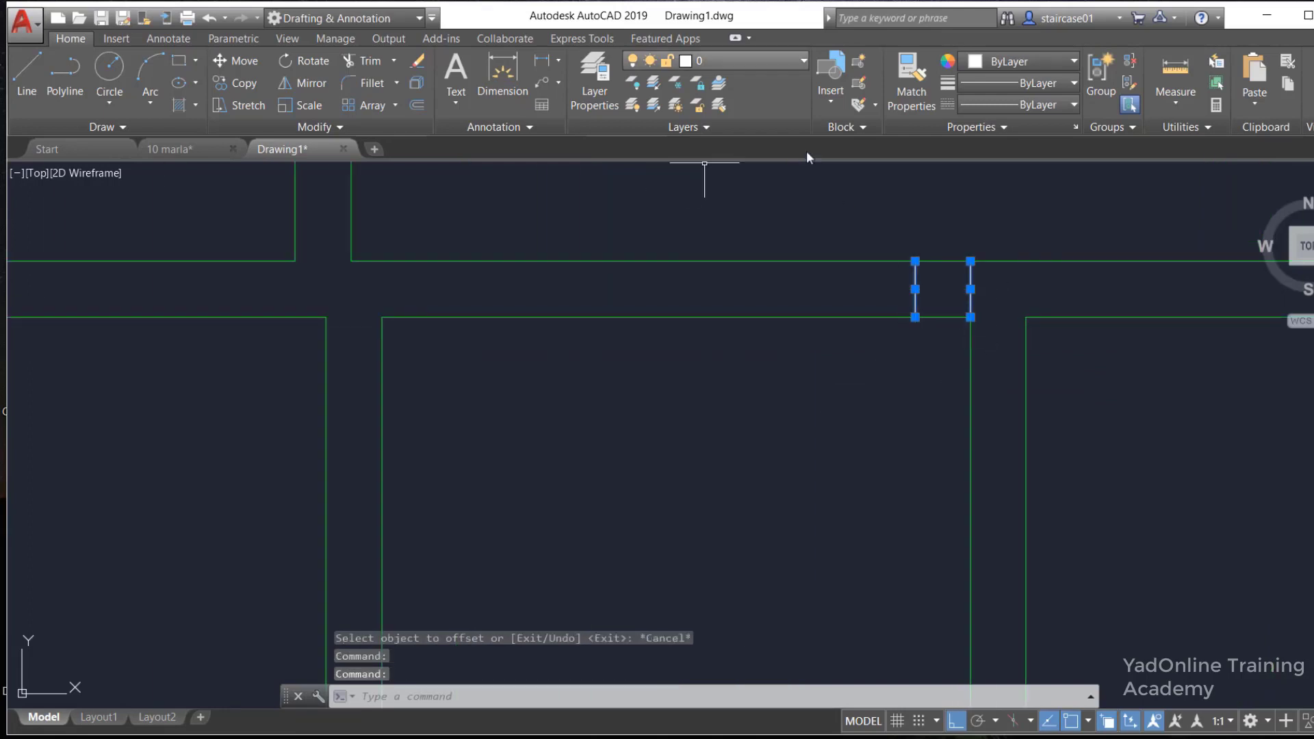
click(737, 61)
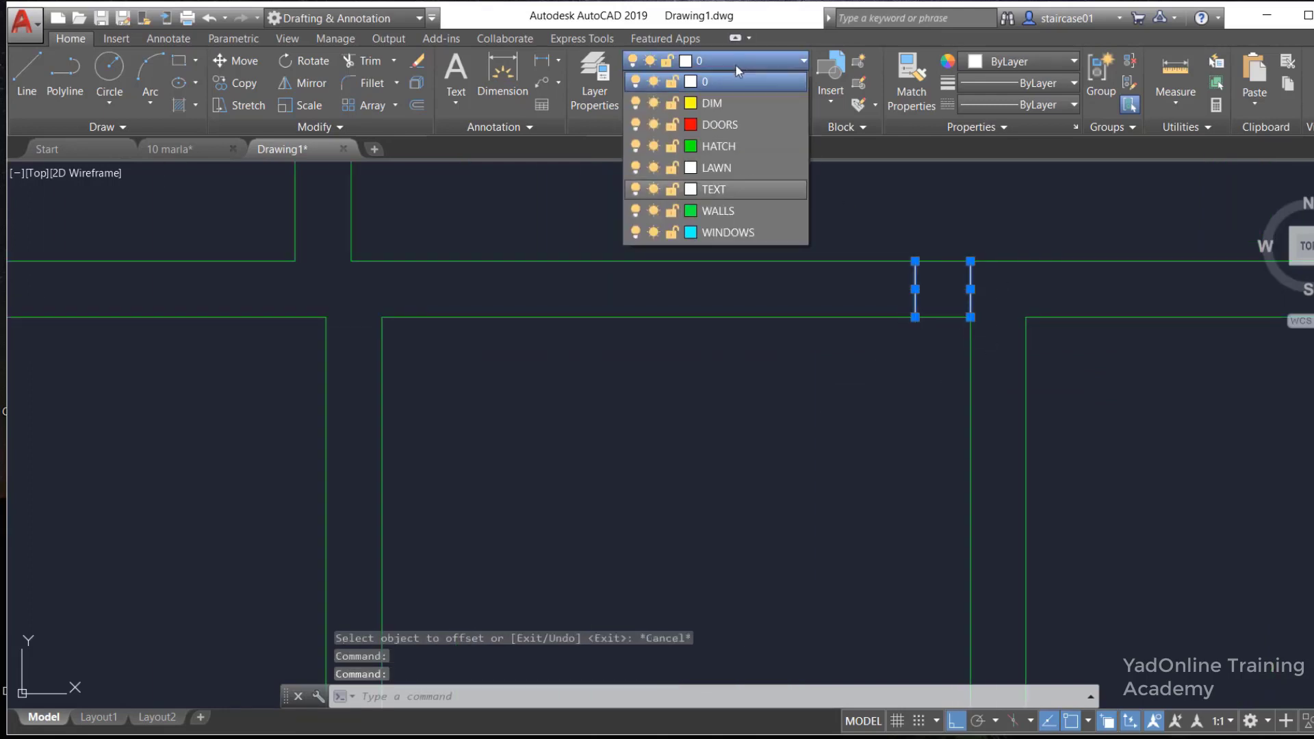
click(709, 210)
key(Escape)
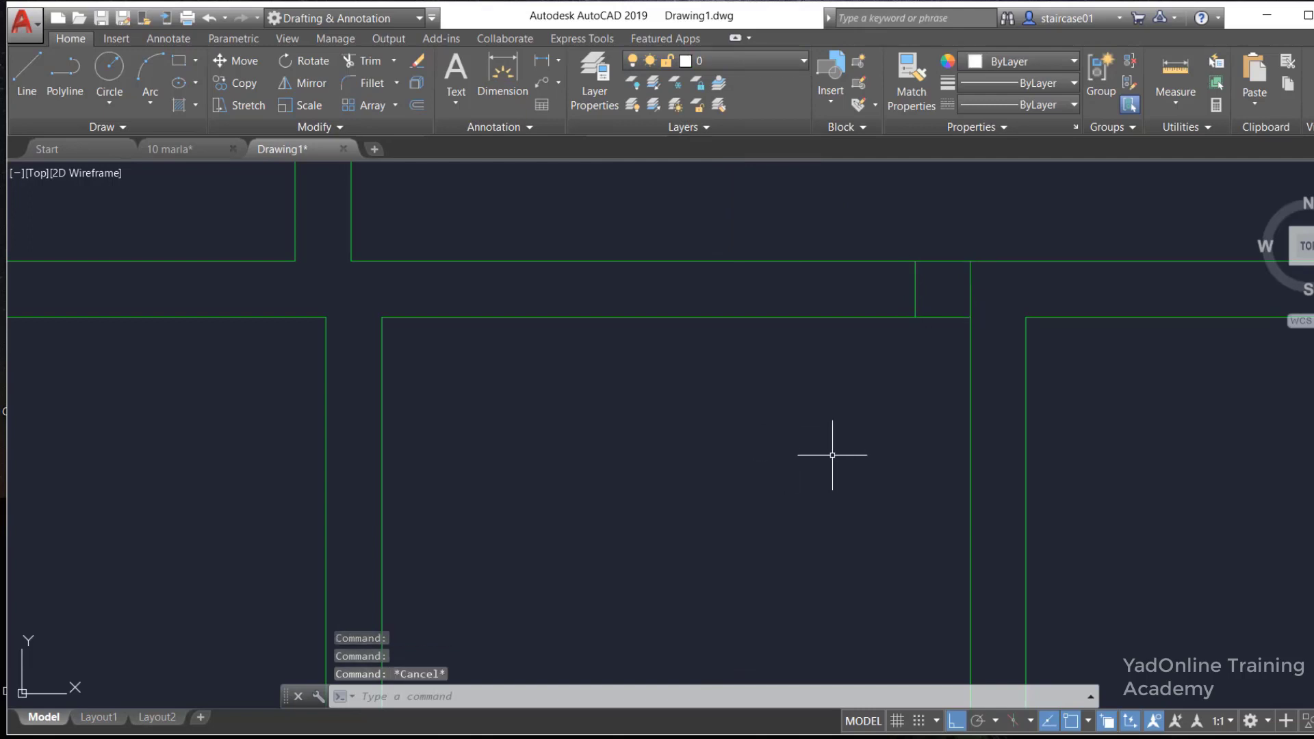
Copy the jamb line 5' to the left and erase the extra short segment
text(o)
key(Return)
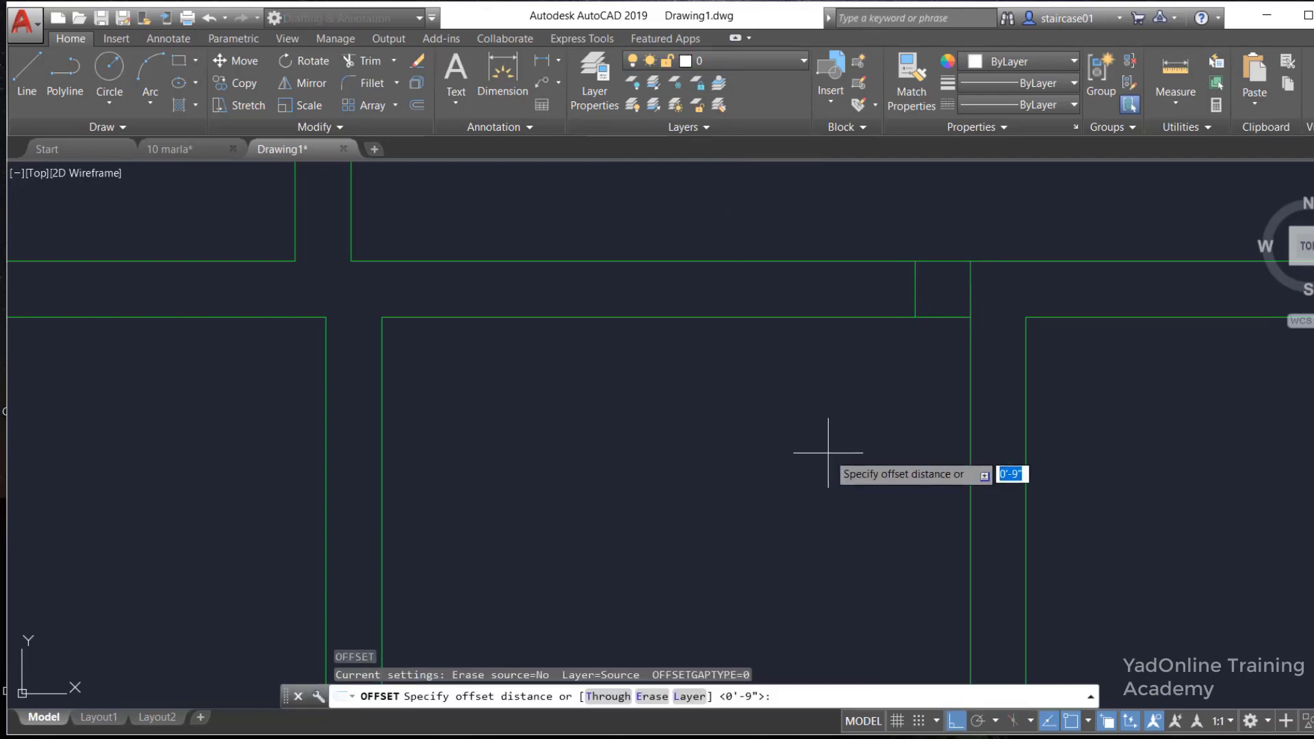
key(Return)
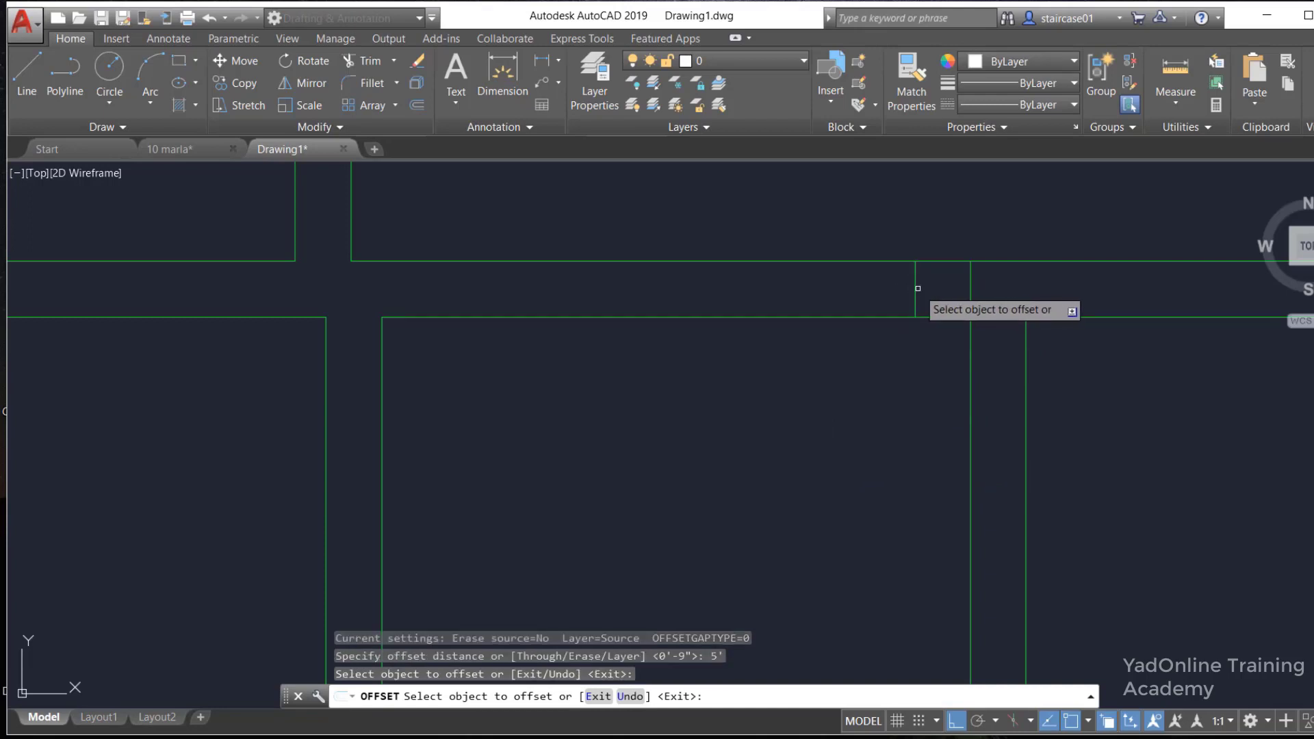
click(917, 288)
click(763, 399)
key(Escape)
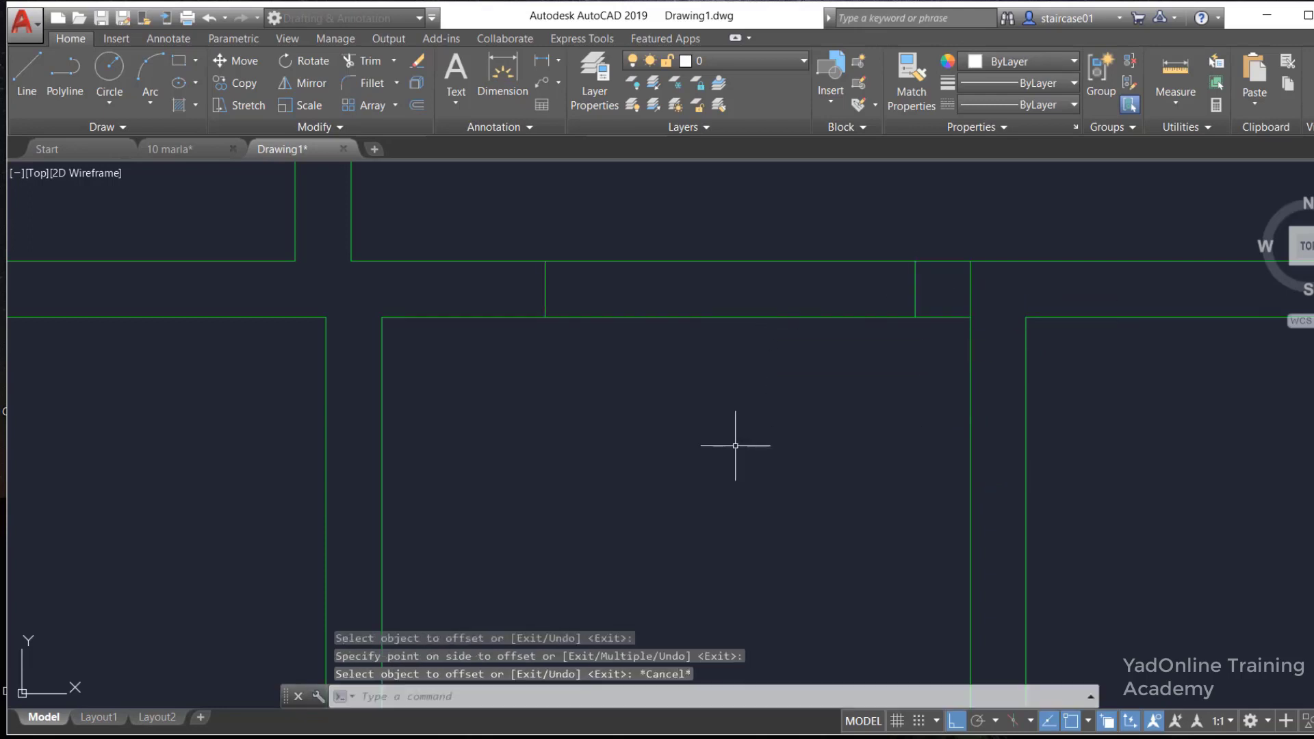
scroll(757, 459, down, 2)
click(888, 352)
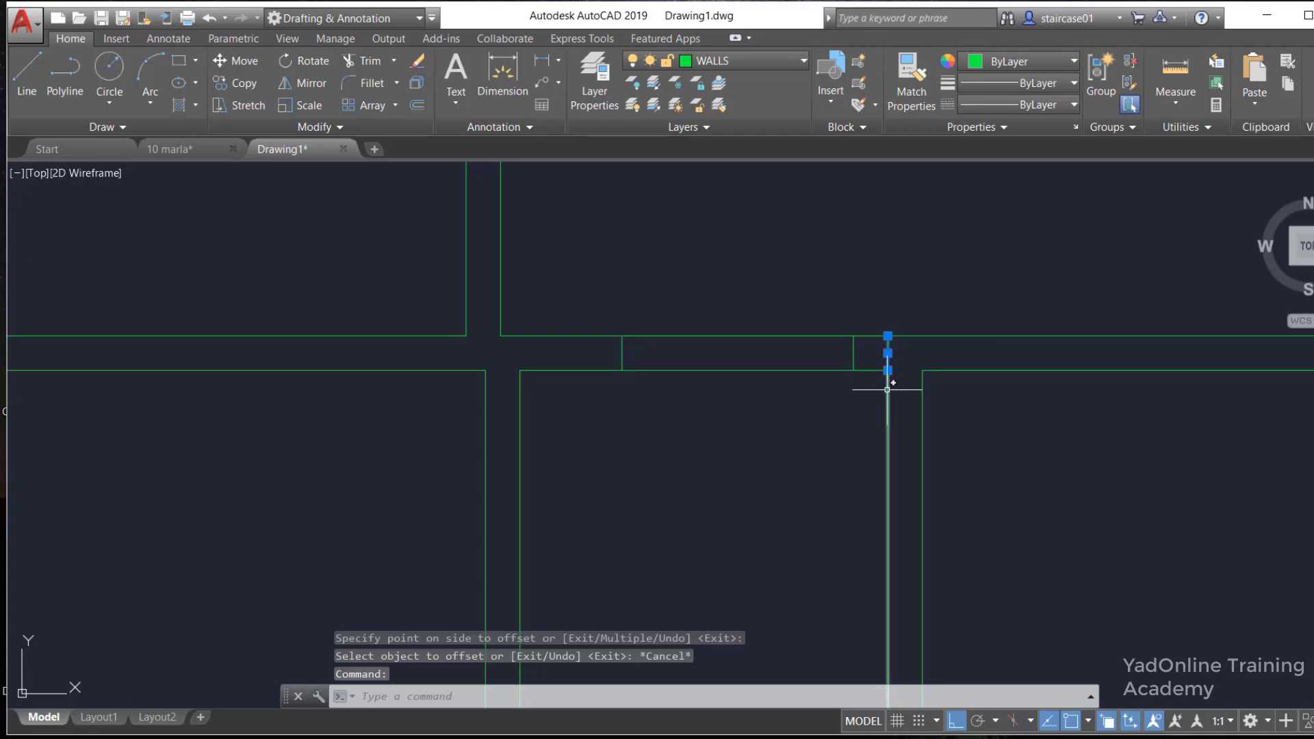
text(e)
key(Return)
Trim away the wall lines inside the 5-foot opening
text(r)
key(Return)
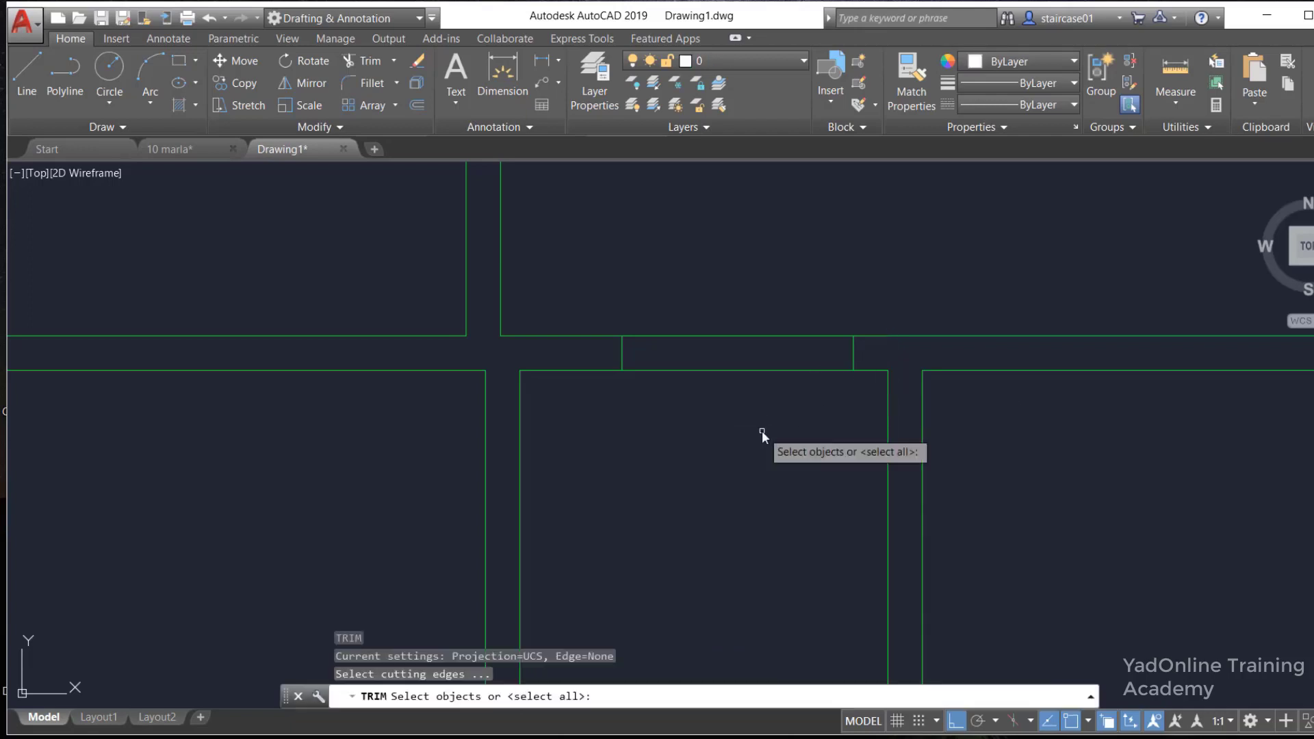
key(Return)
drag(782, 289, 726, 445)
key(Escape)
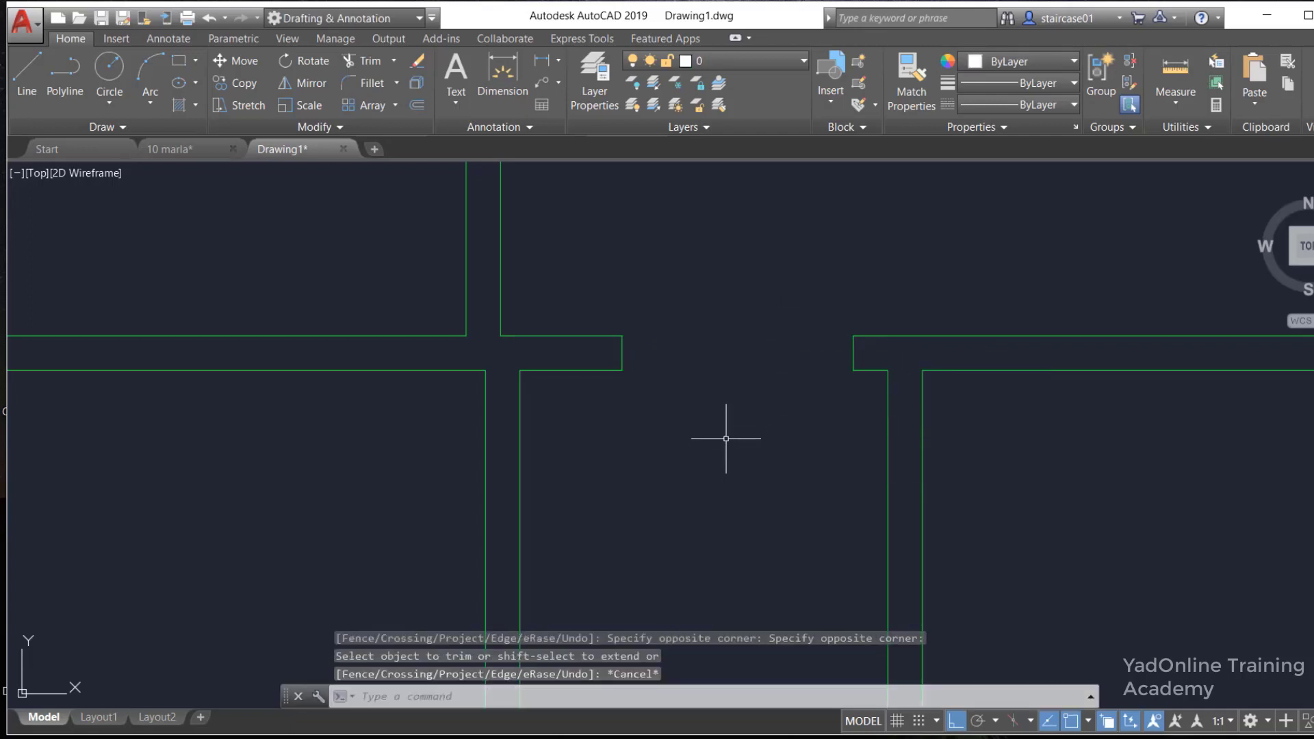
scroll(729, 438, down, 2)
scroll(736, 472, down, 1)
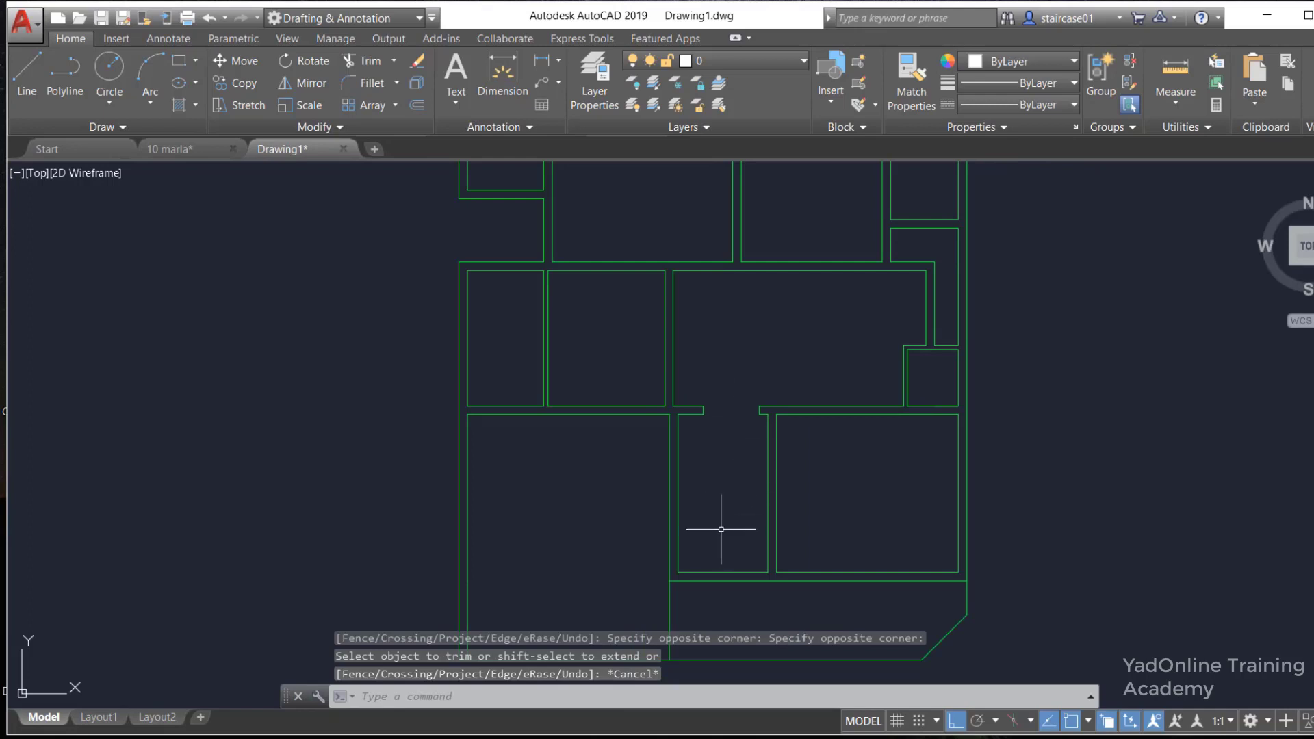
scroll(721, 529, down, 3)
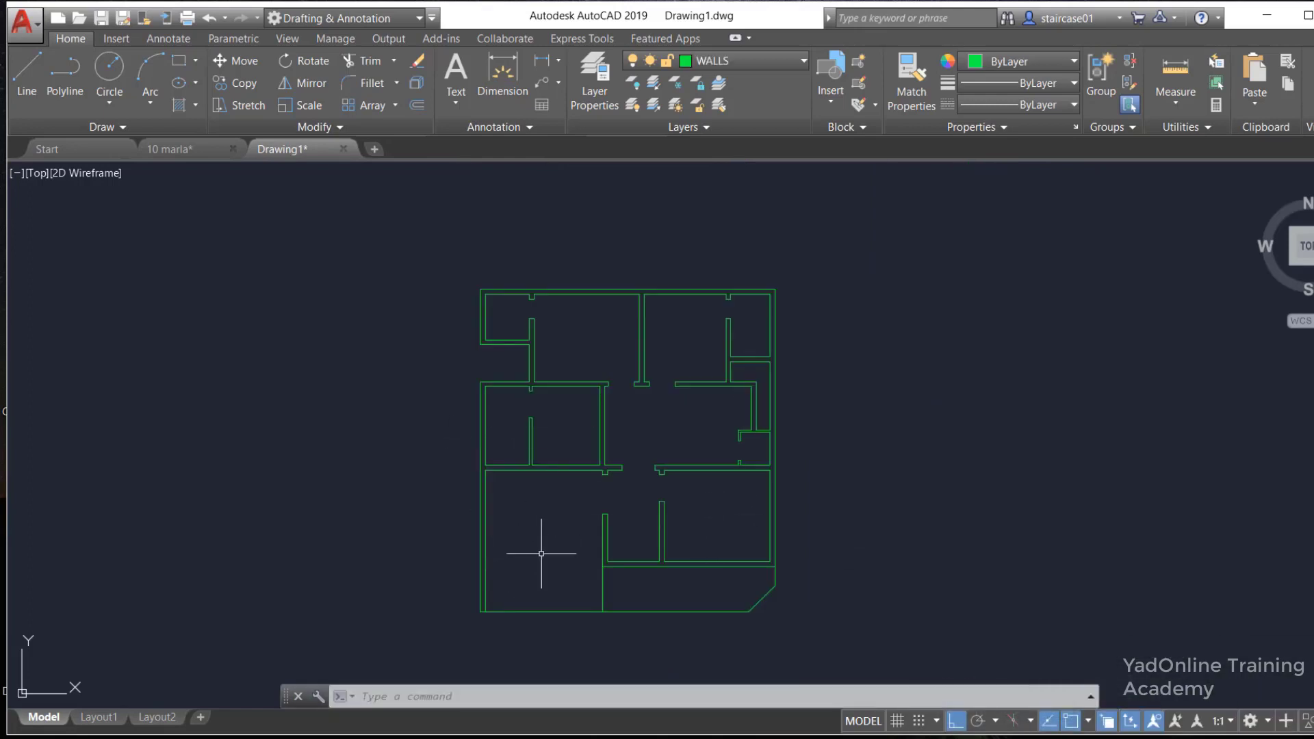
scroll(542, 553, up, 2)
scroll(625, 502, down, 1)
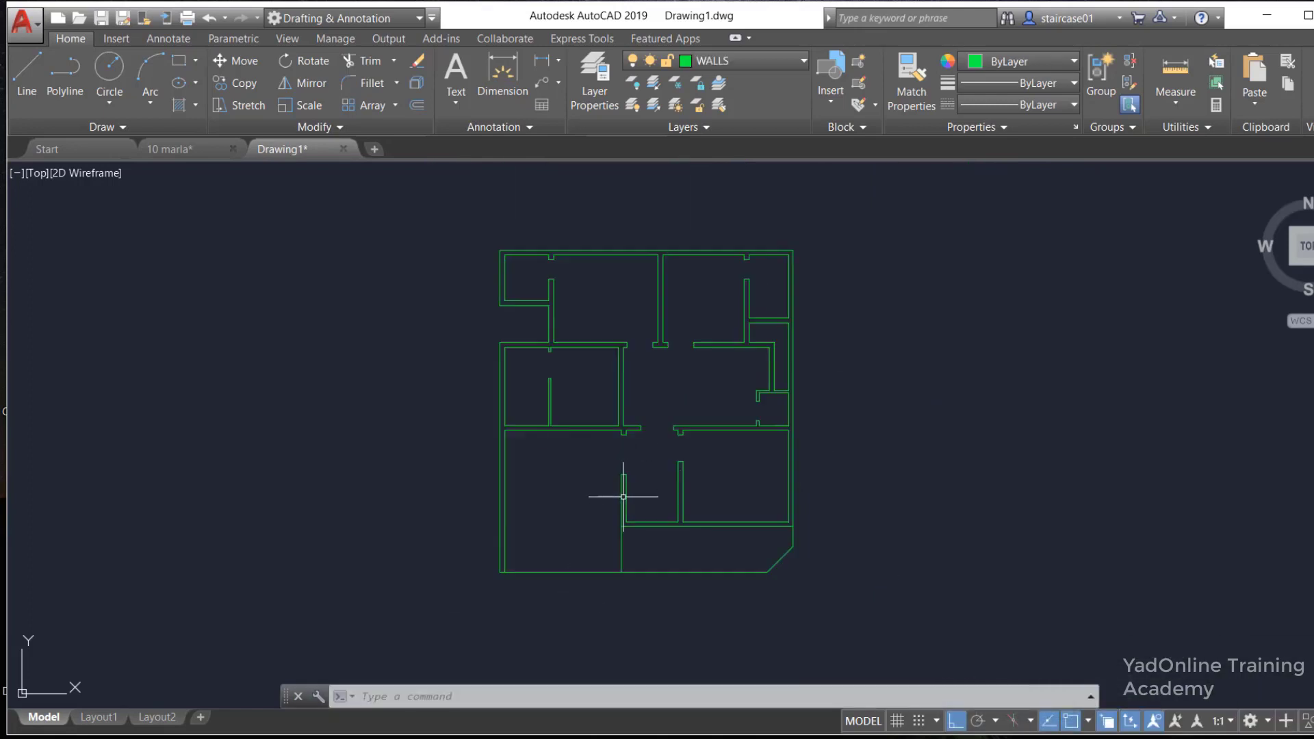
scroll(624, 422, up, 2)
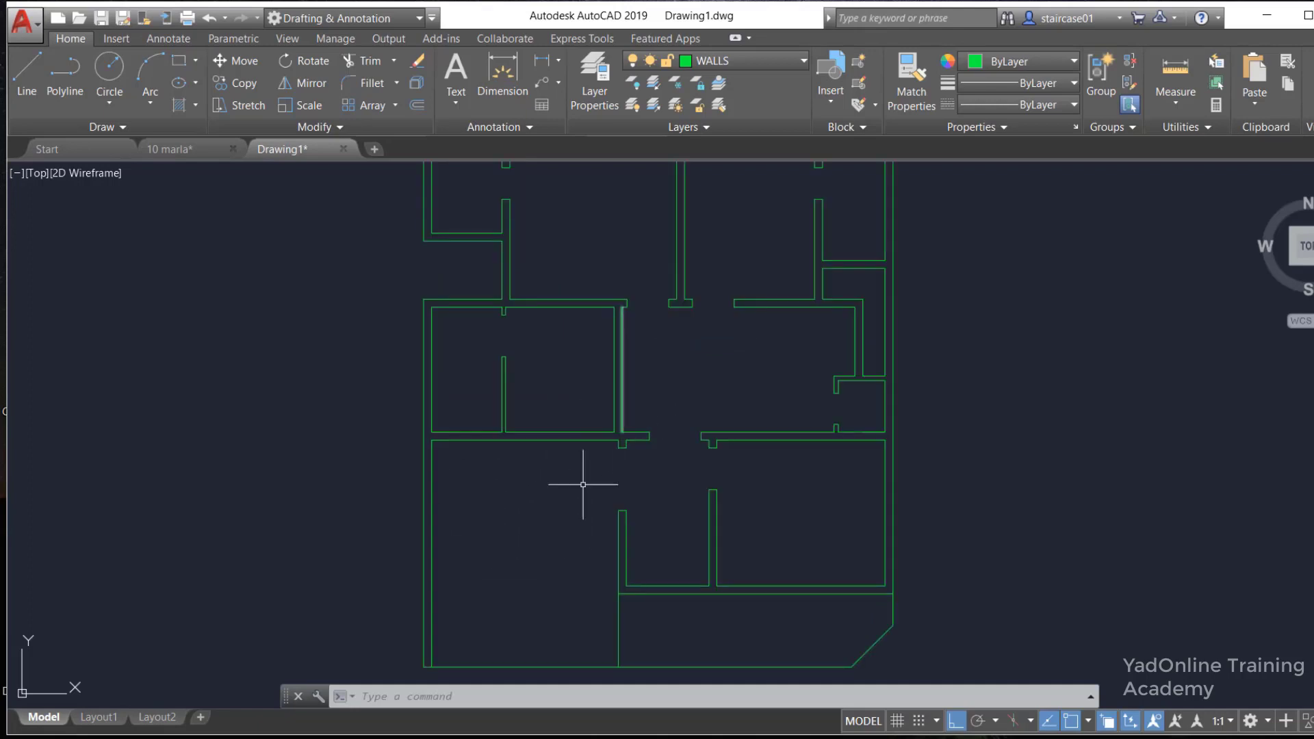
text(E)
Extend the upper-left room's inner wall line to the top wall and erase the duplicate vertical line
key(Return)
key(Return)
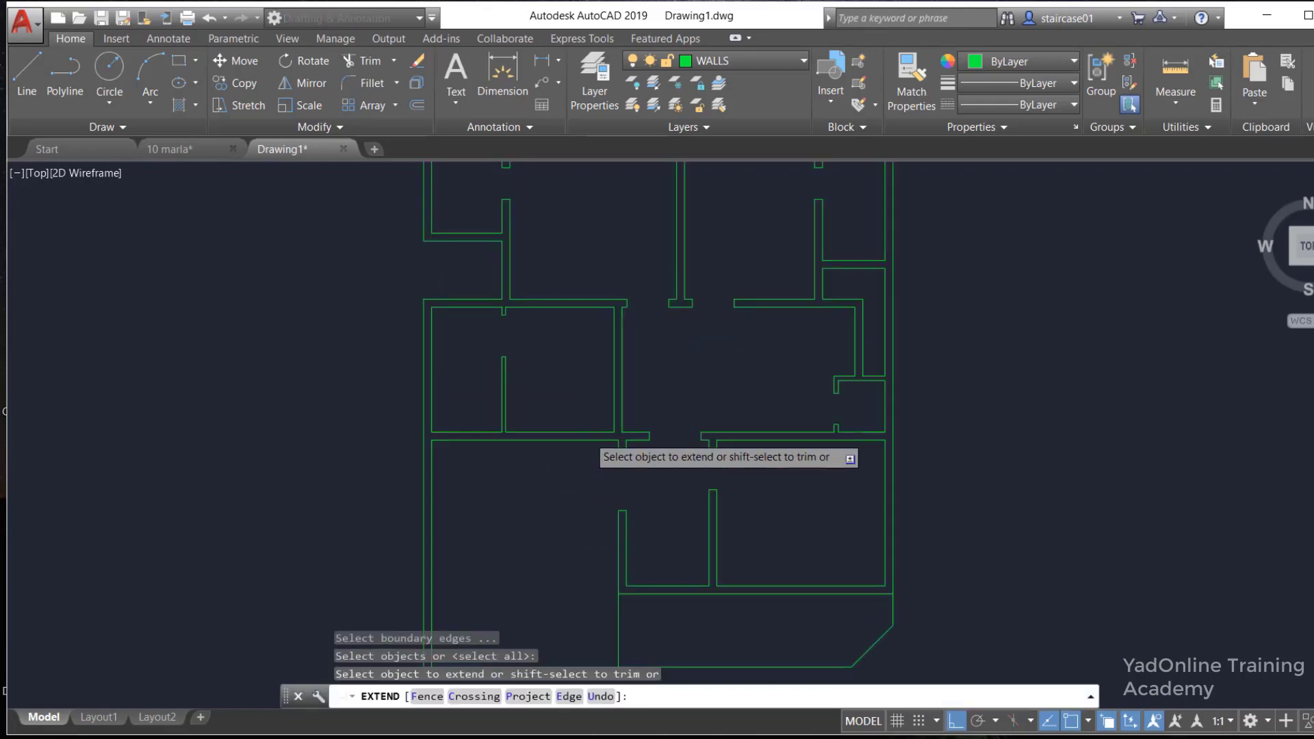
scroll(592, 437, up, 2)
click(616, 429)
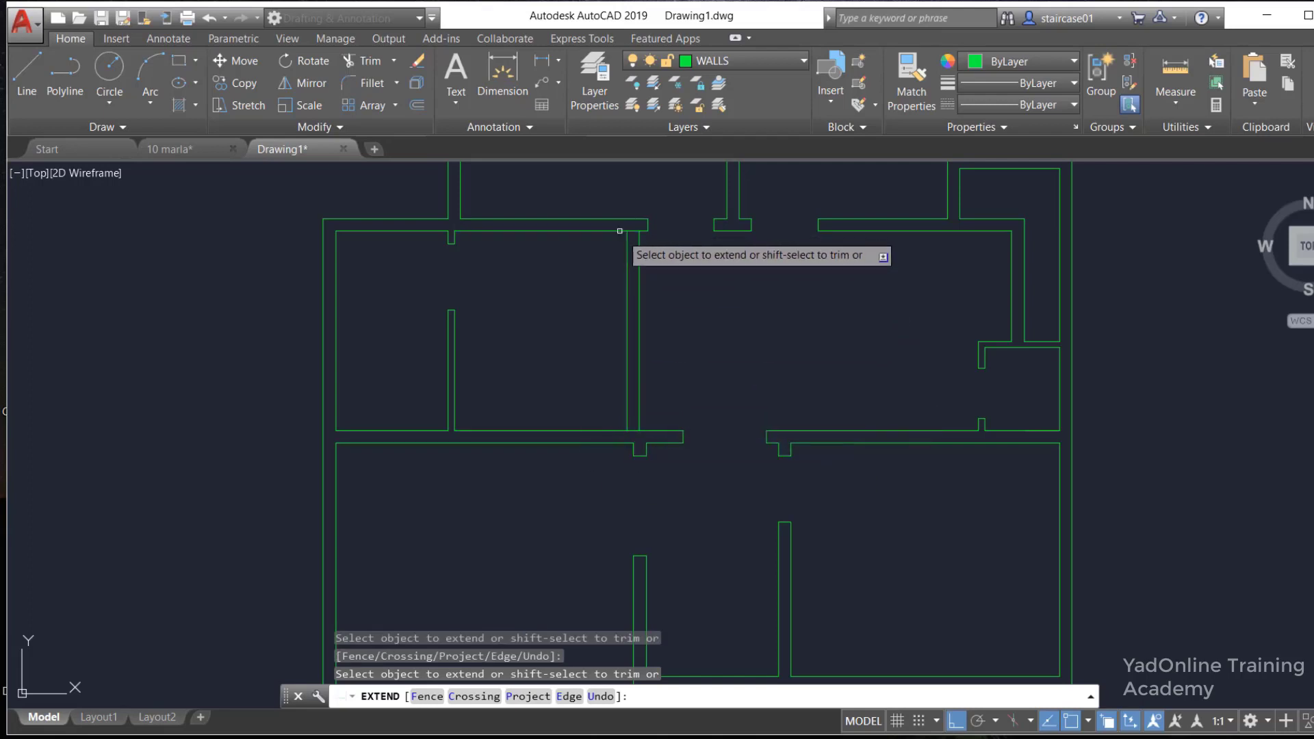
key(Escape)
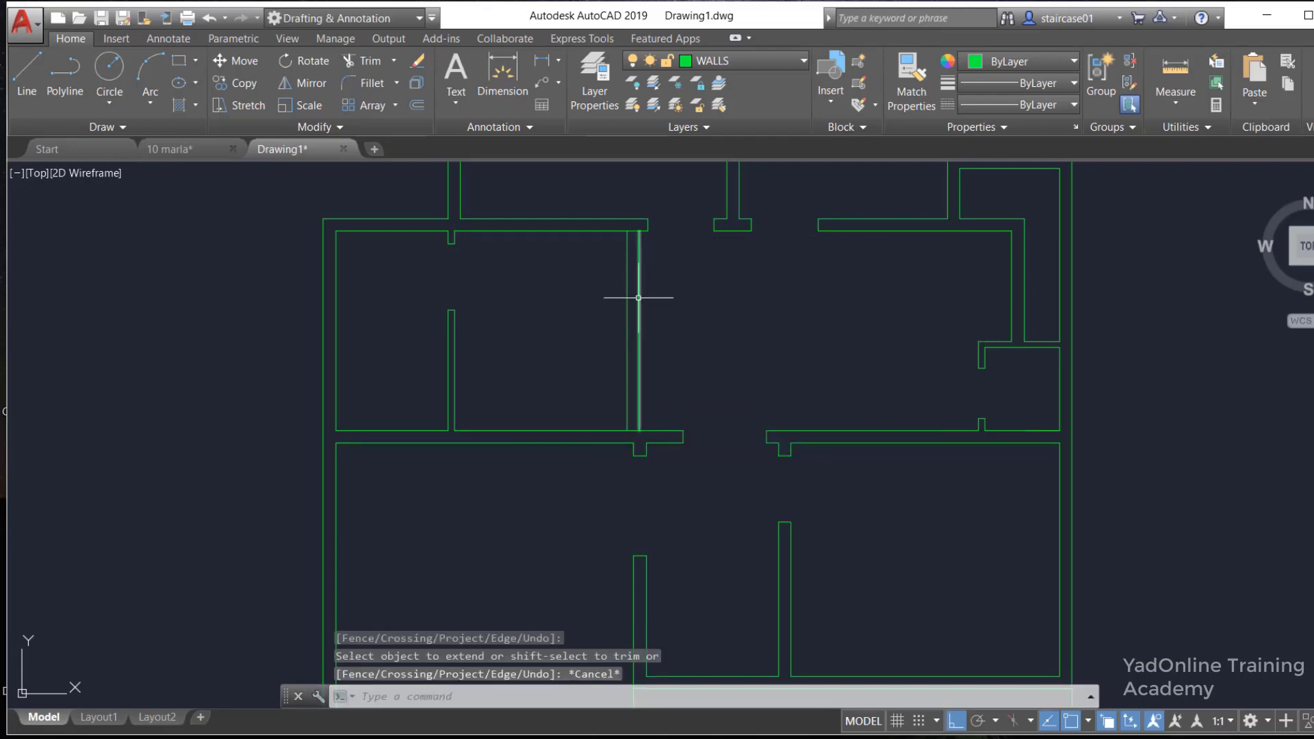
click(637, 294)
text(e)
key(Return)
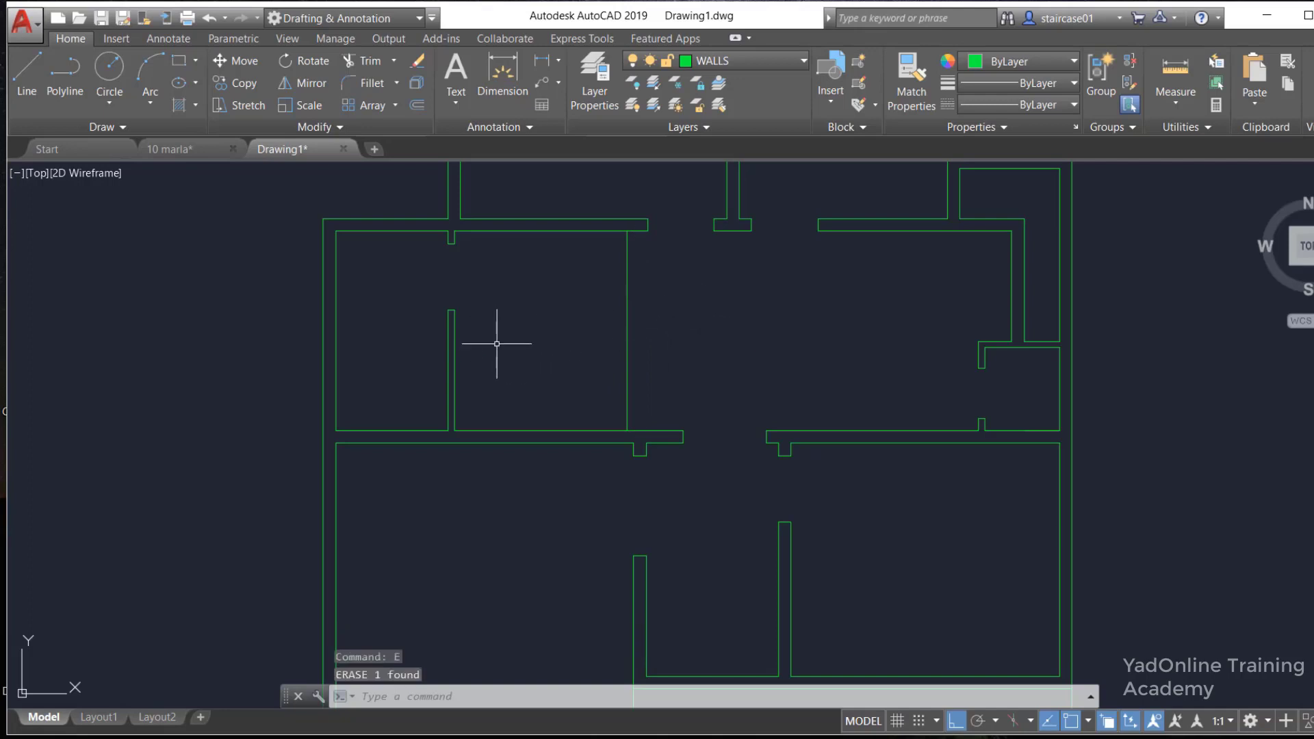
Draw a 2' line down from the wall's top corner toward the lower wall
text(L)
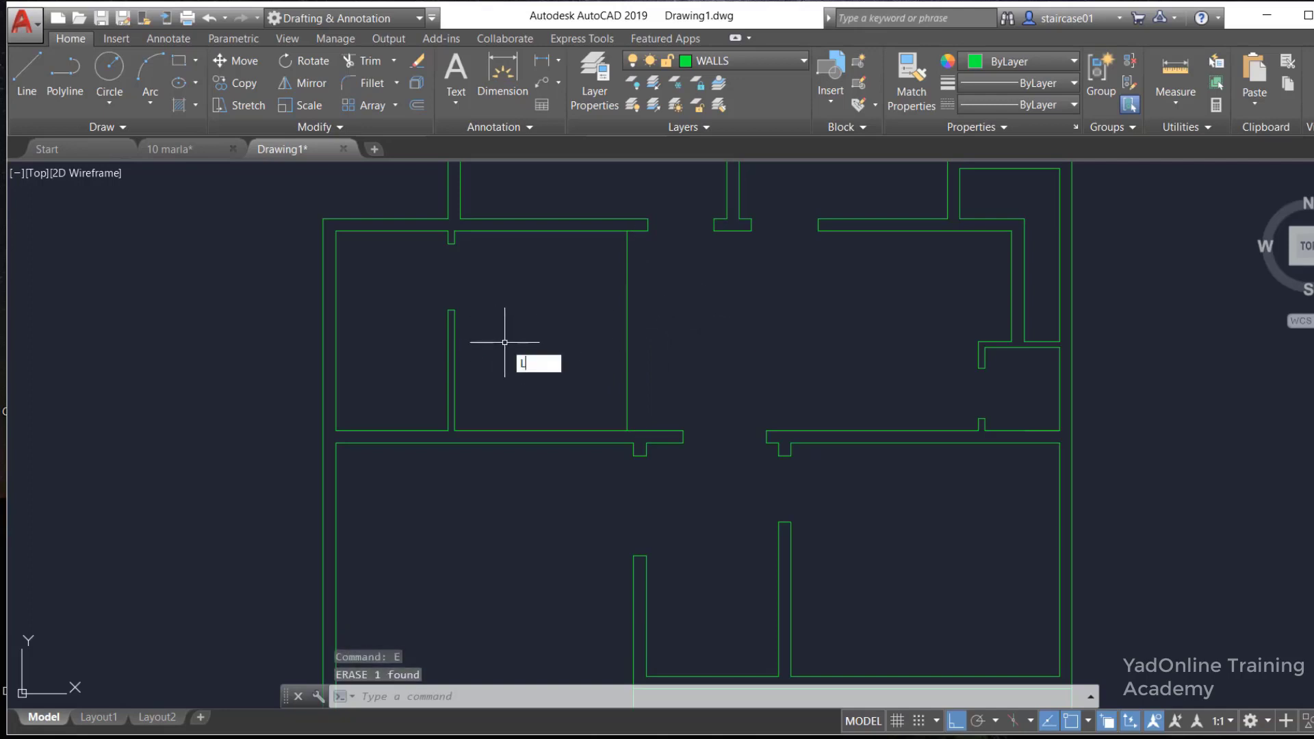
key(Return)
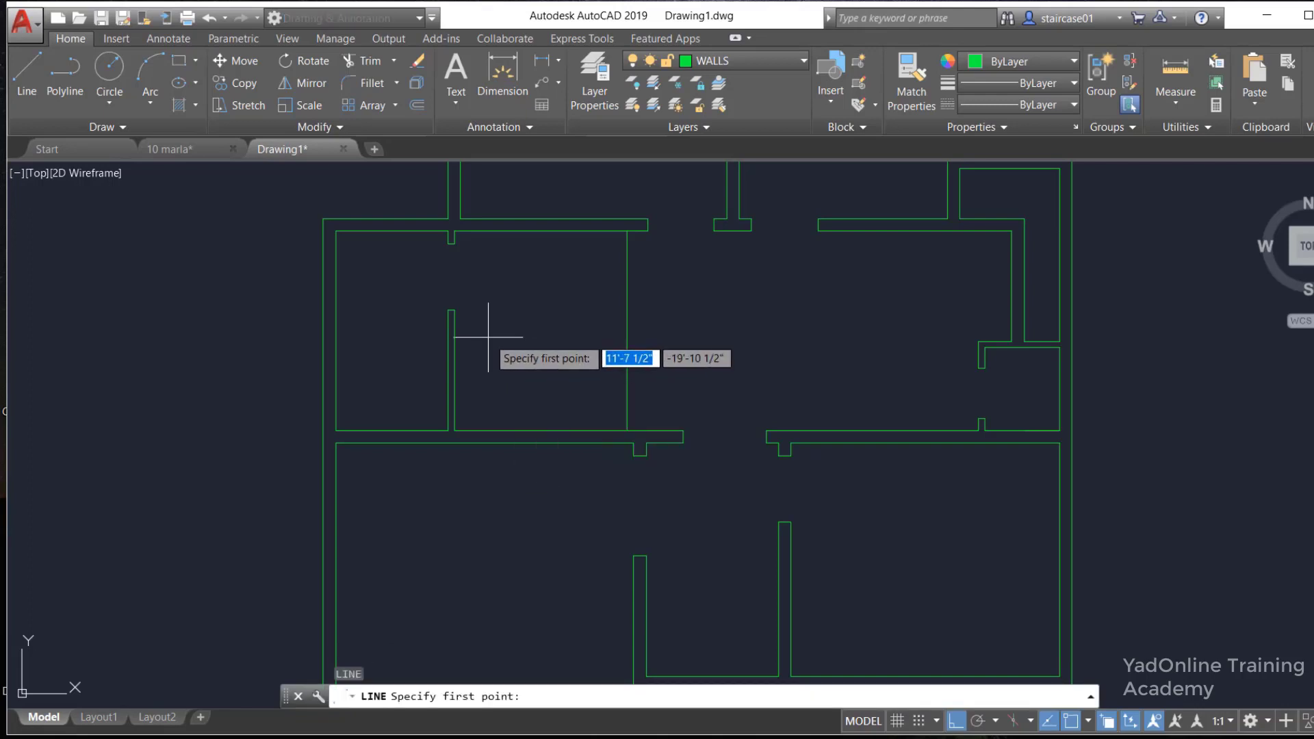
scroll(490, 337, up, 2)
scroll(452, 302, up, 3)
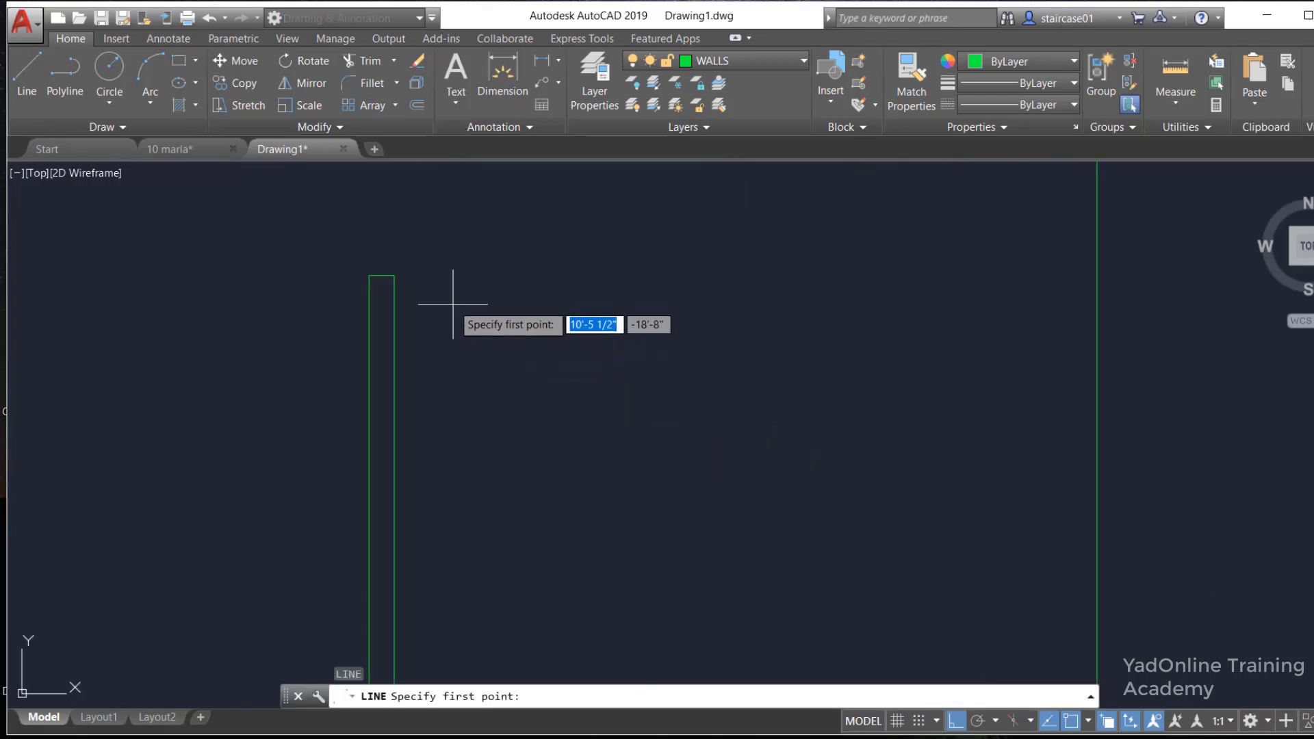
click(394, 275)
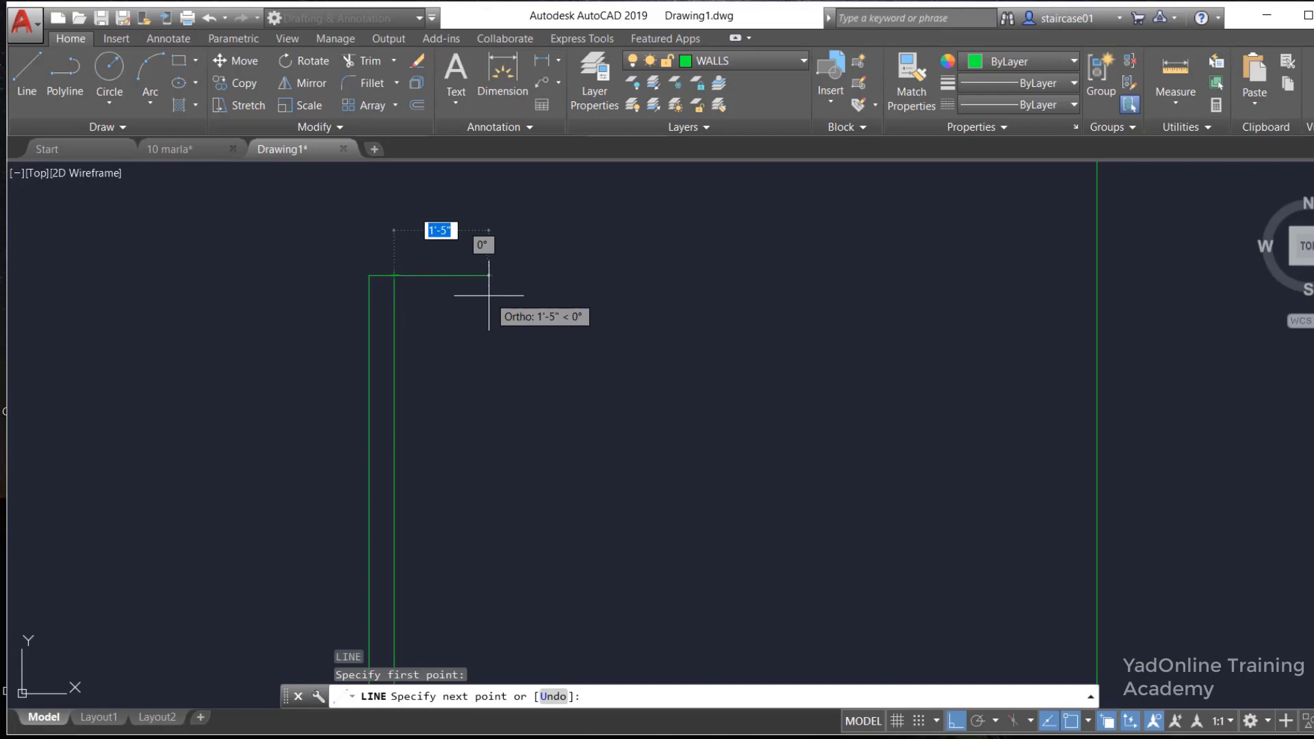
text(2')
key(Return)
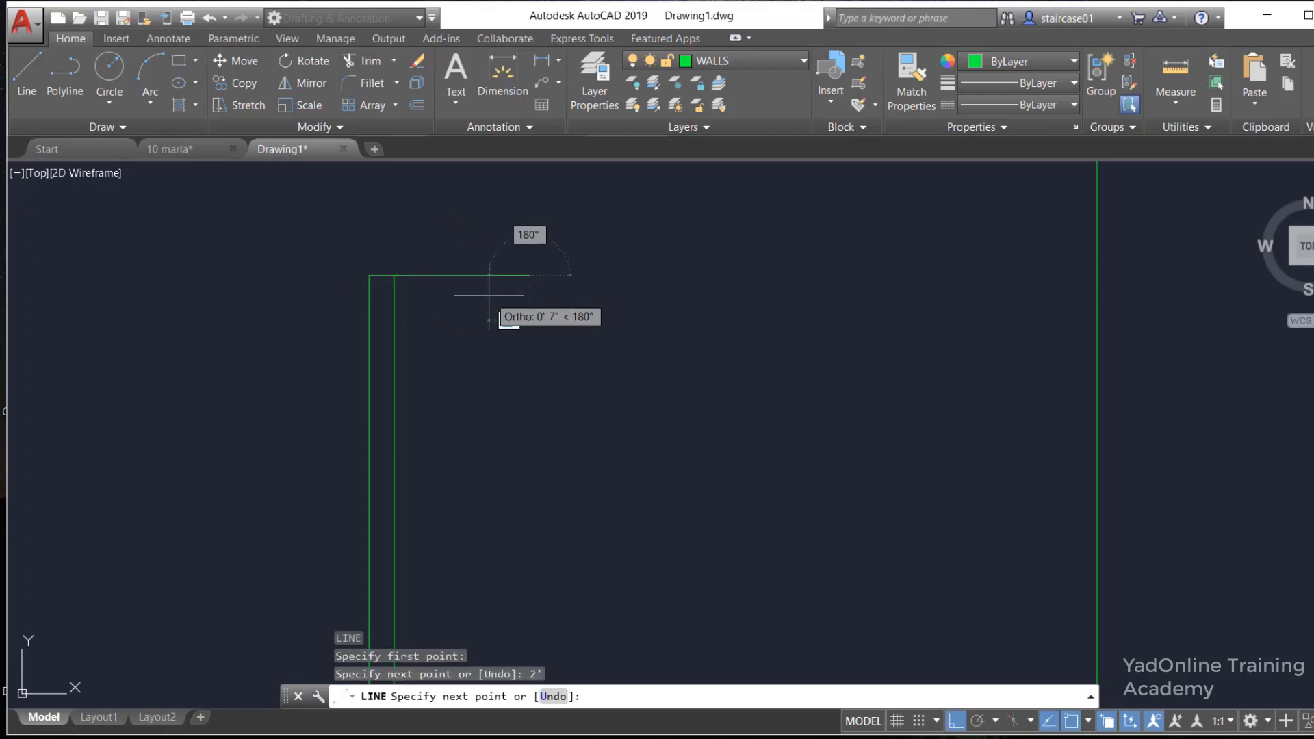
scroll(489, 295, down, 4)
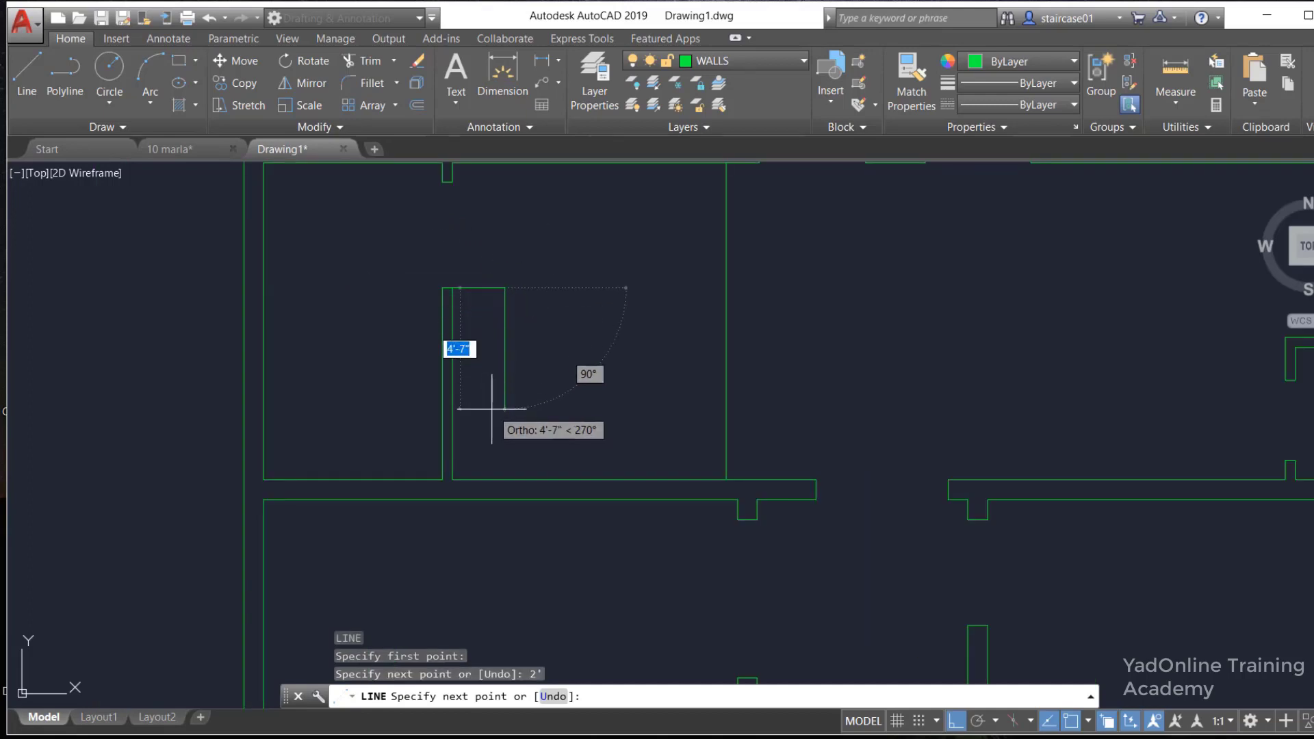
click(507, 472)
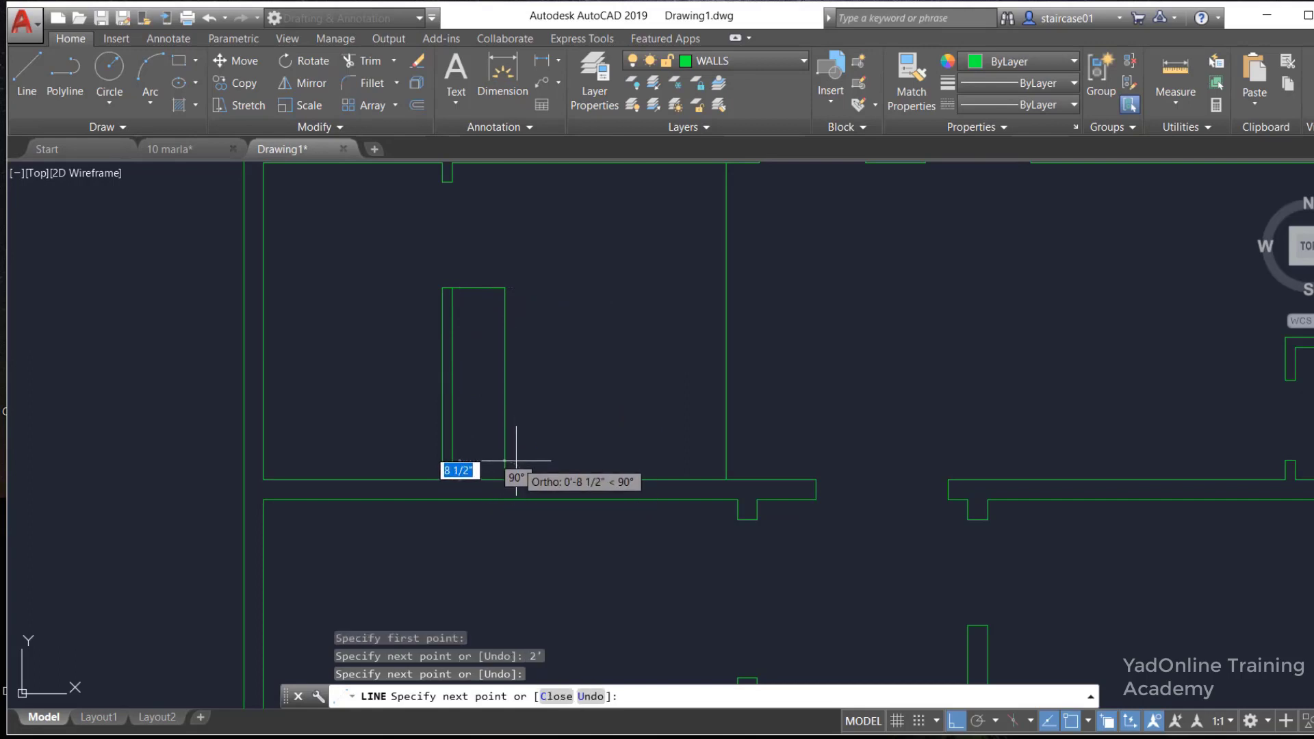
key(Escape)
Offset the lower wall line 2' upward
key(Return)
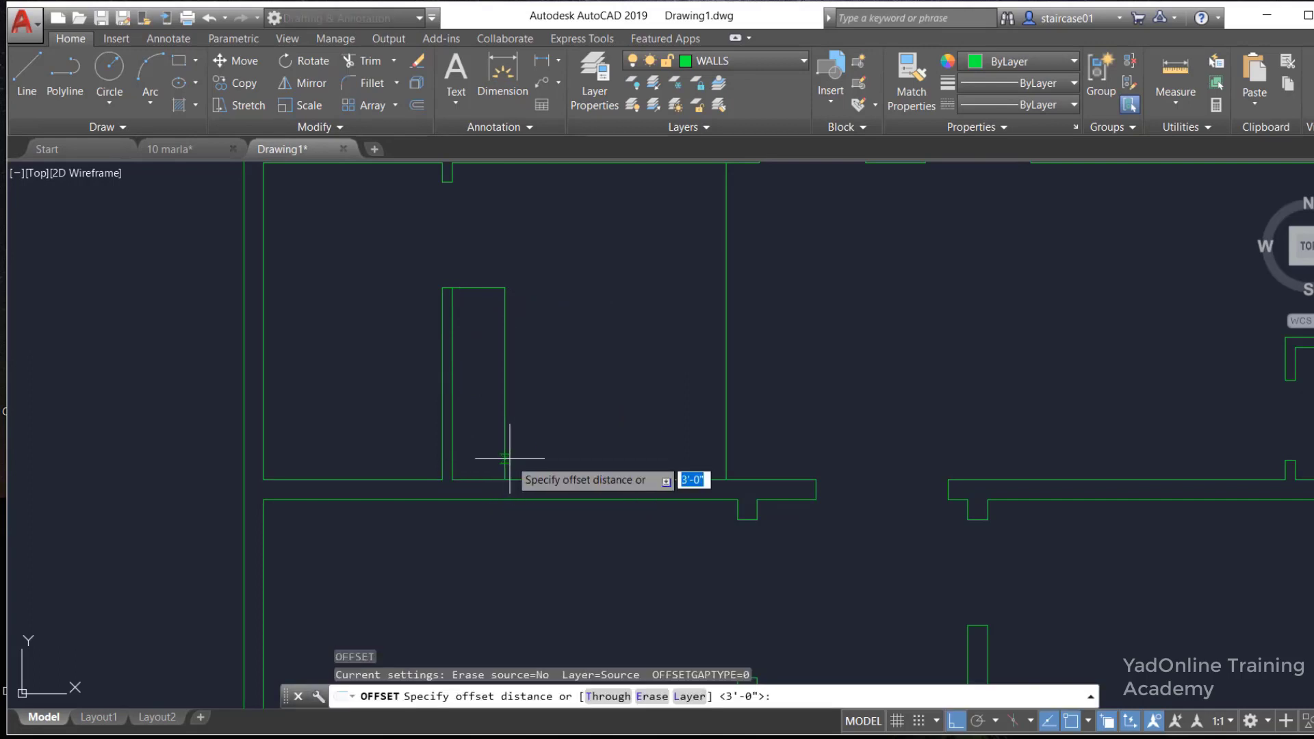
text(2)
key(Return)
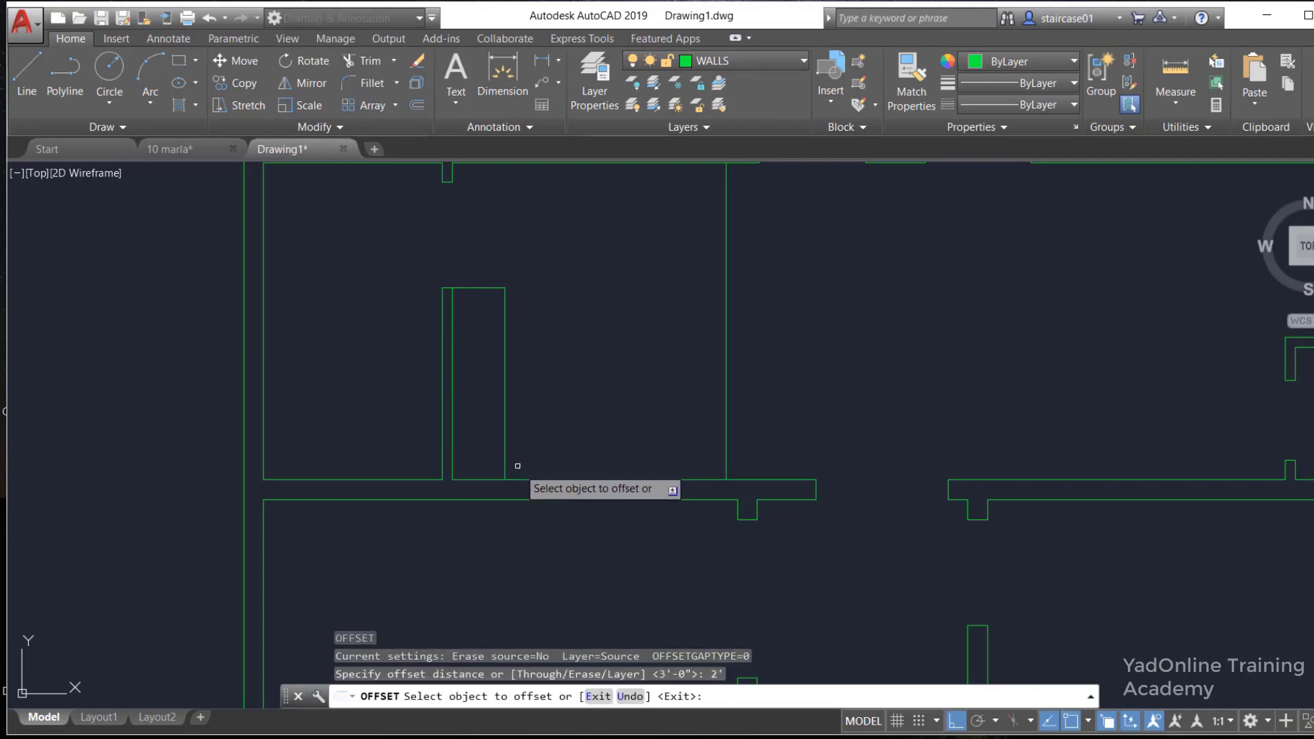
click(539, 480)
click(579, 409)
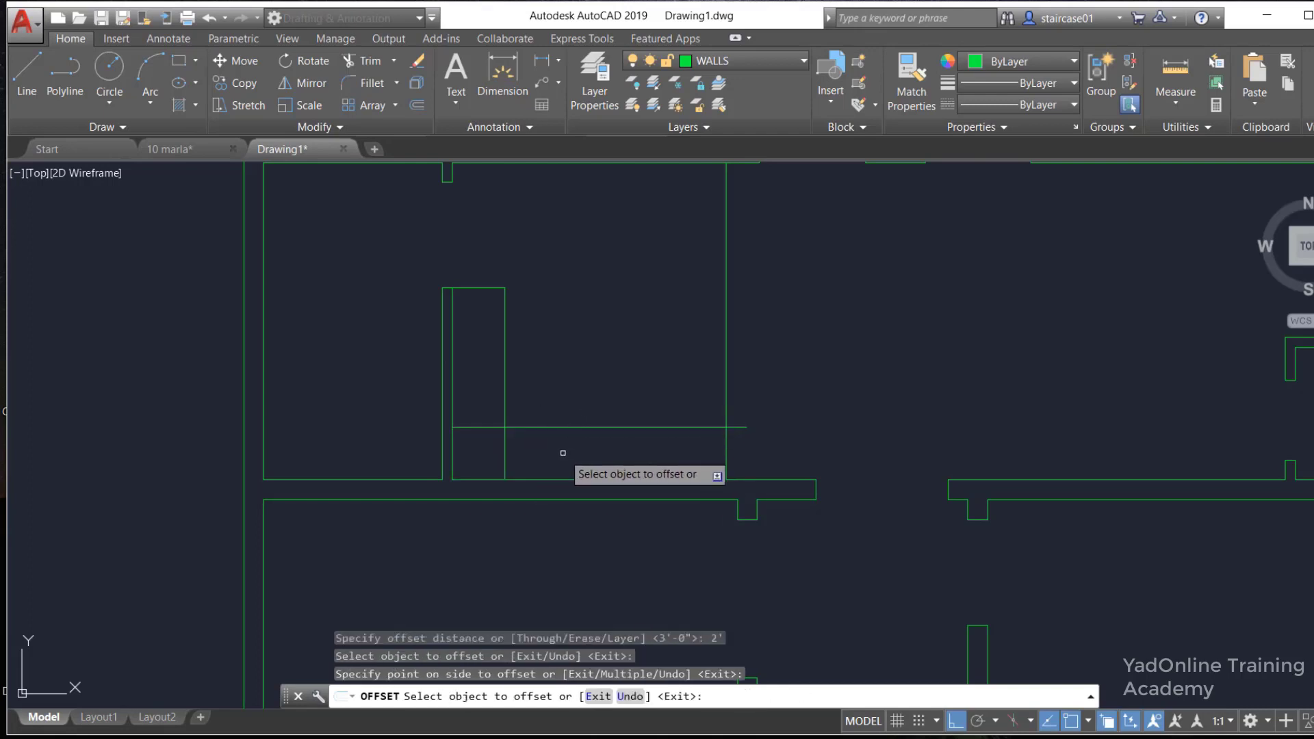
key(Return)
key(Return)
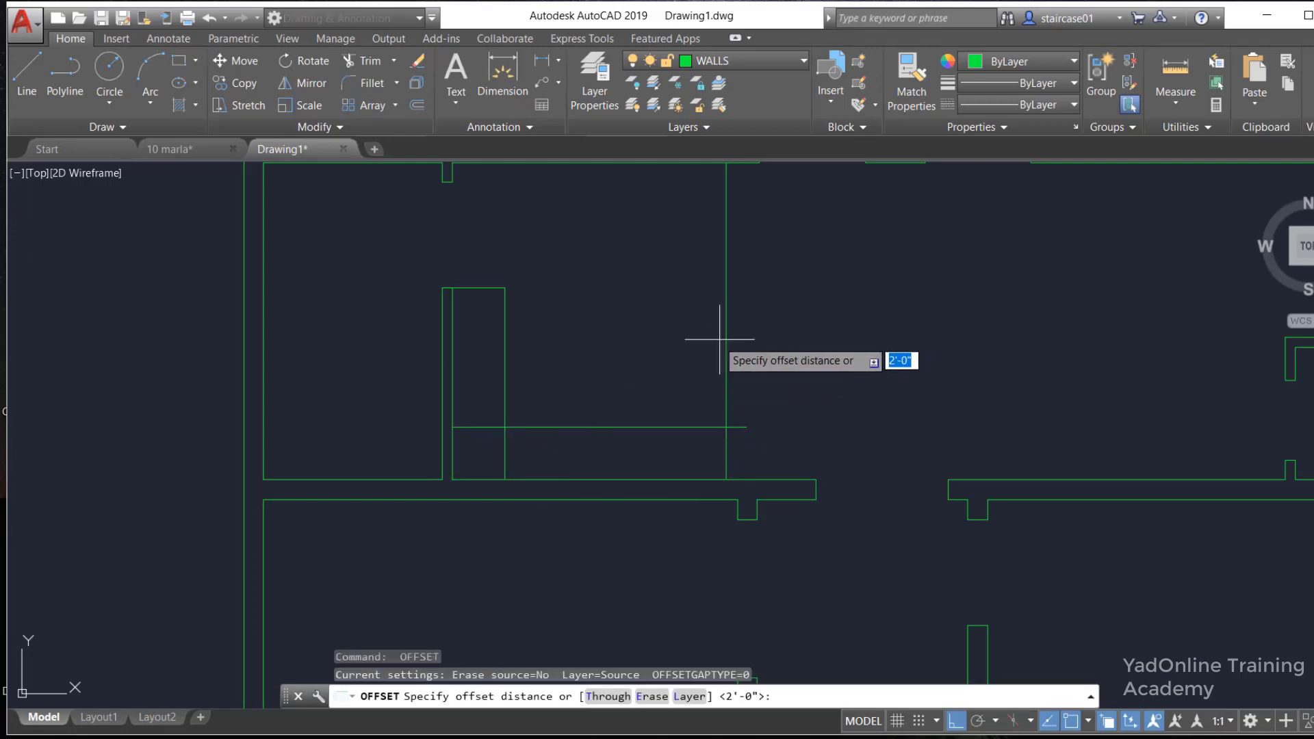
key(Escape)
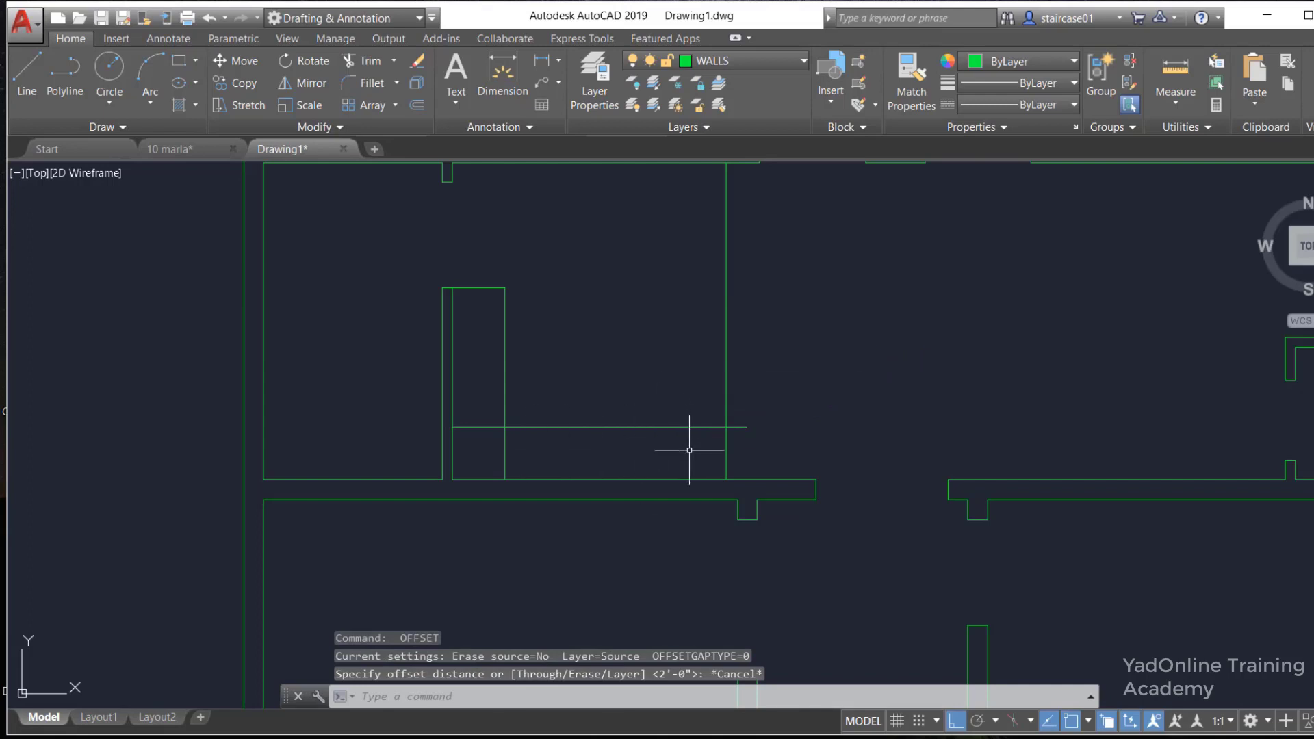
Offset the right vertical wall line 2' to the left
text(o)
key(Return)
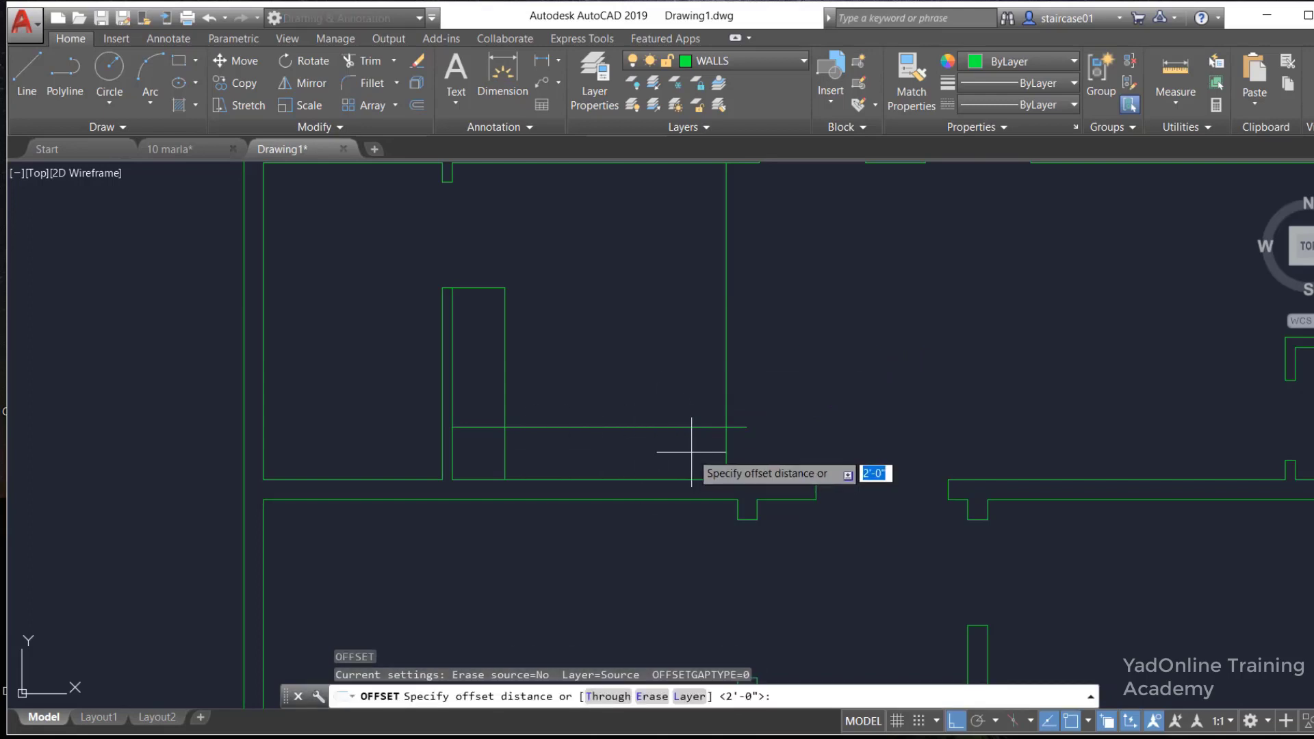
key(Return)
click(726, 369)
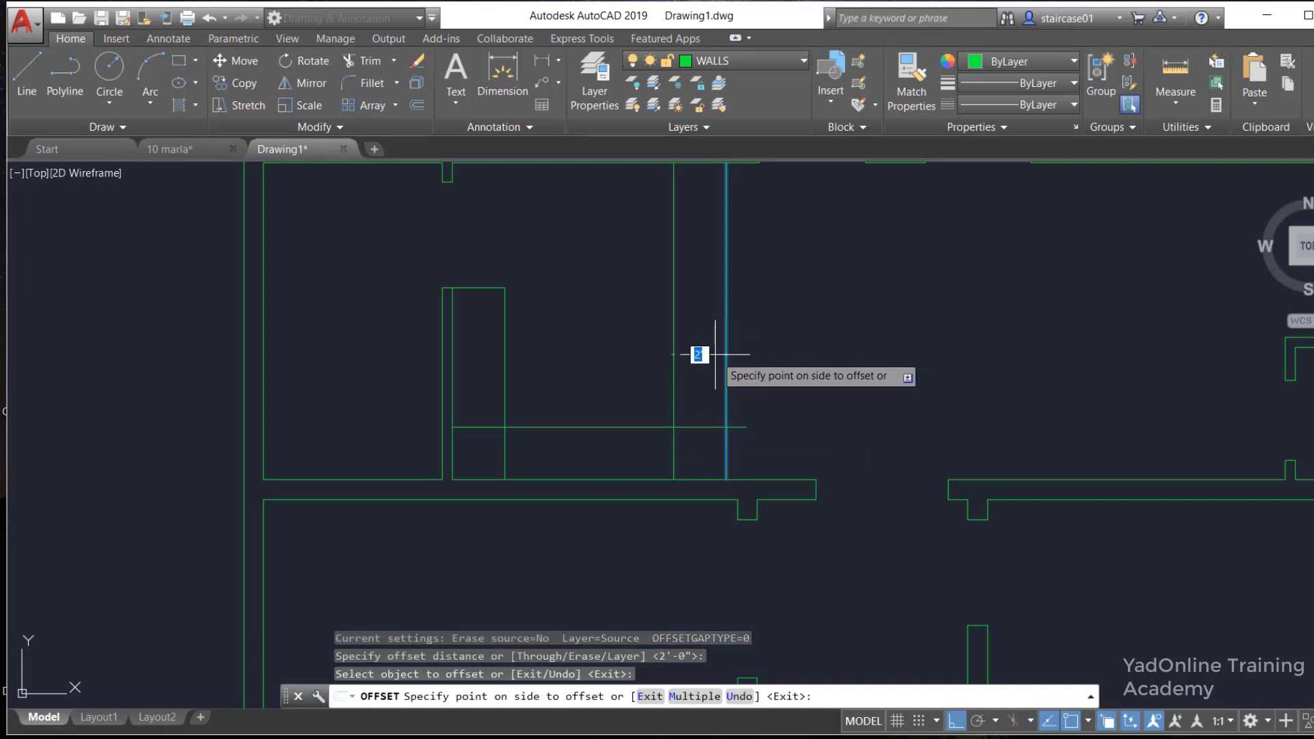
click(641, 458)
key(Escape)
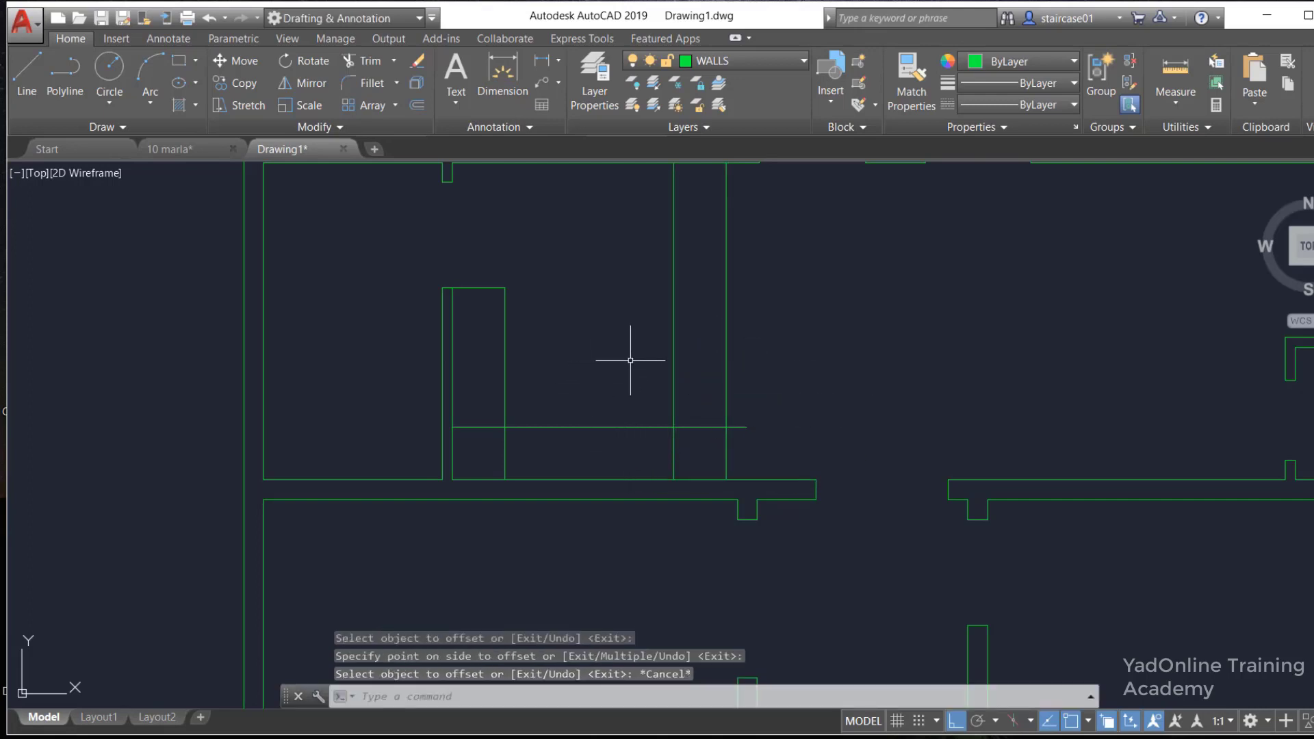
Draw a short closing line from the new vertical line
text(l)
key(Return)
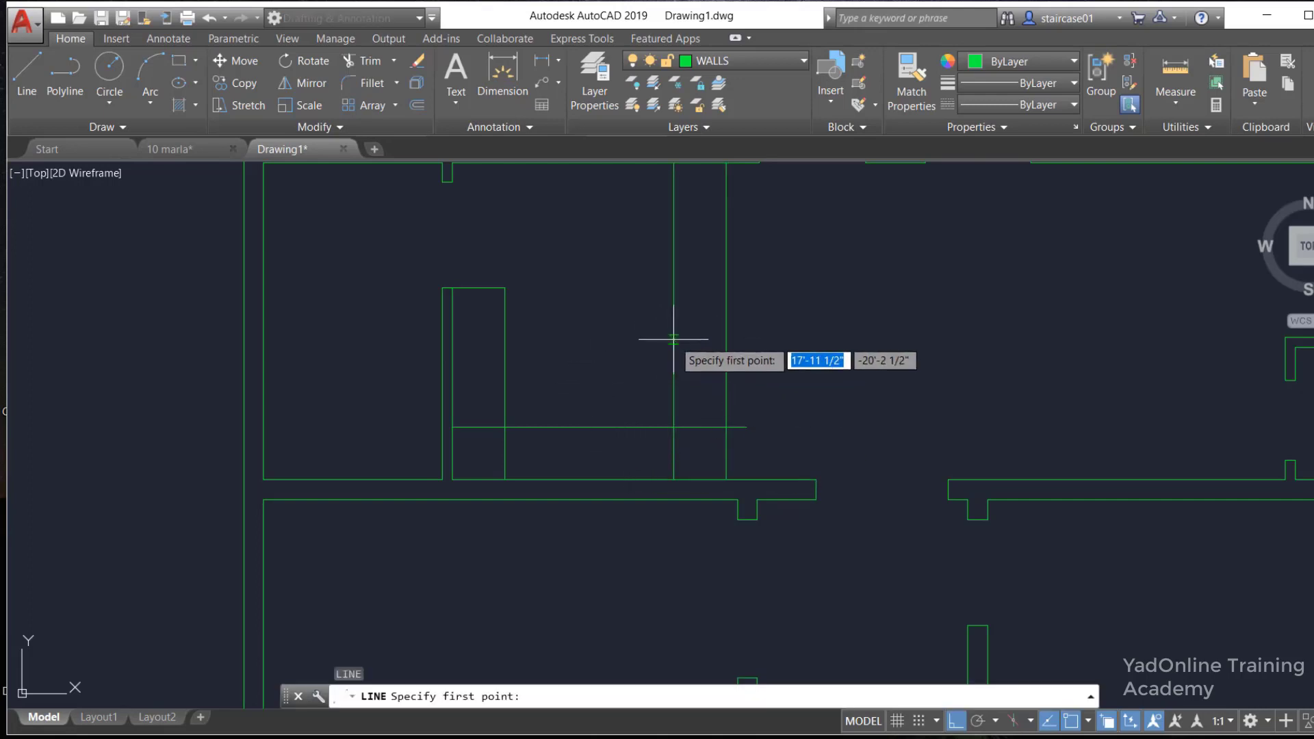
click(726, 337)
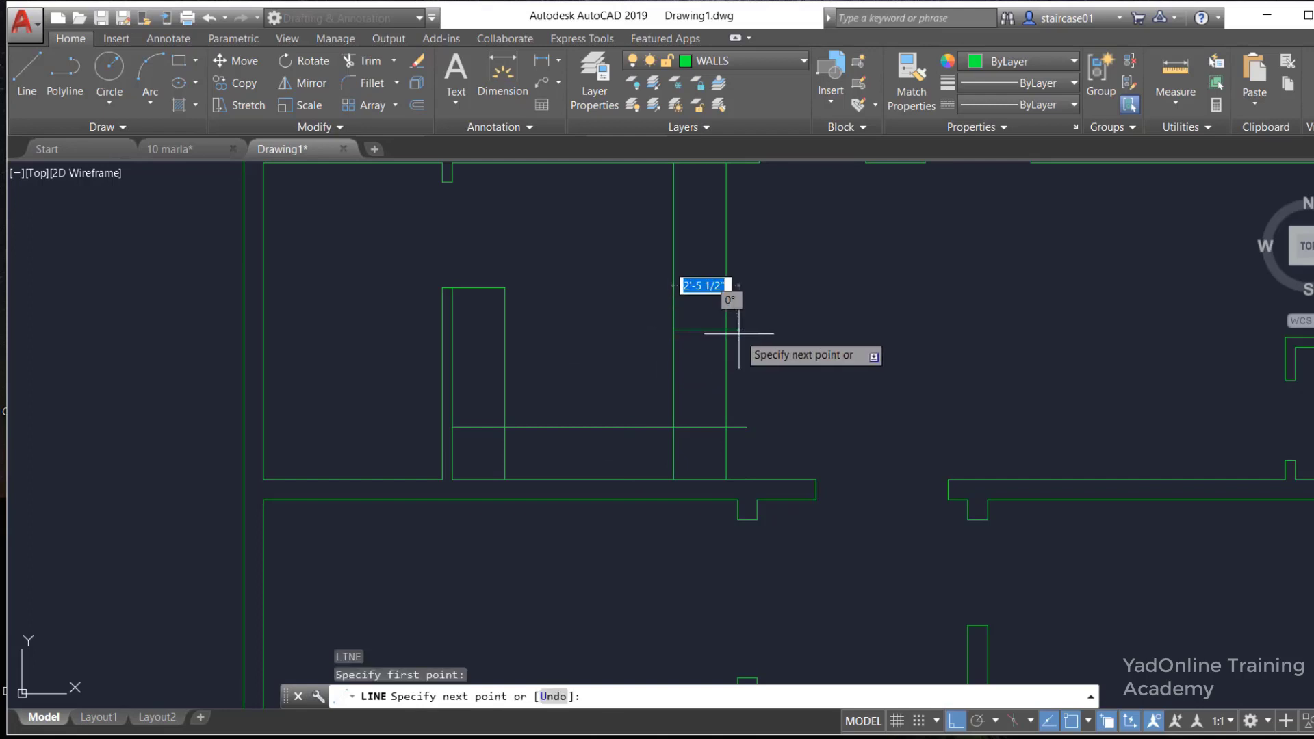
key(Return)
key(Escape)
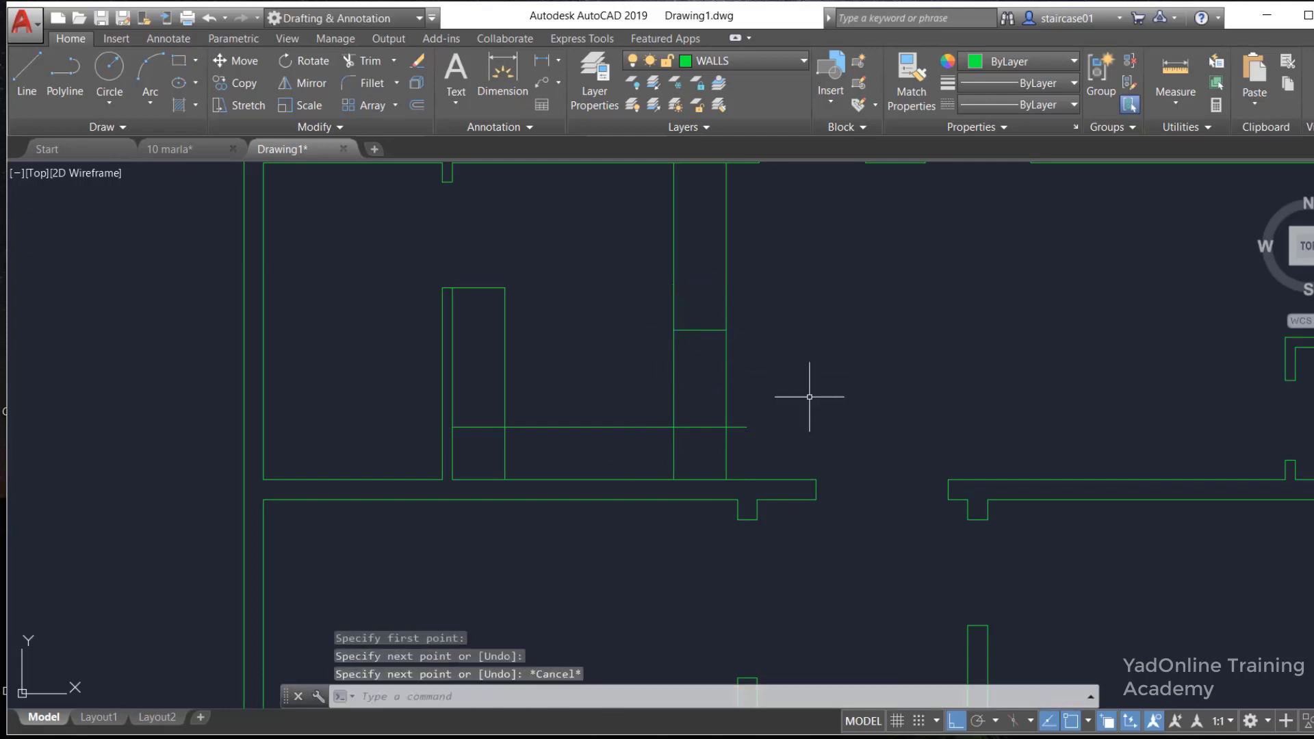
text(TR)
Trim the stray wall lines around the new box and erase the leftover stub
key(Return)
key(Return)
click(778, 250)
click(632, 294)
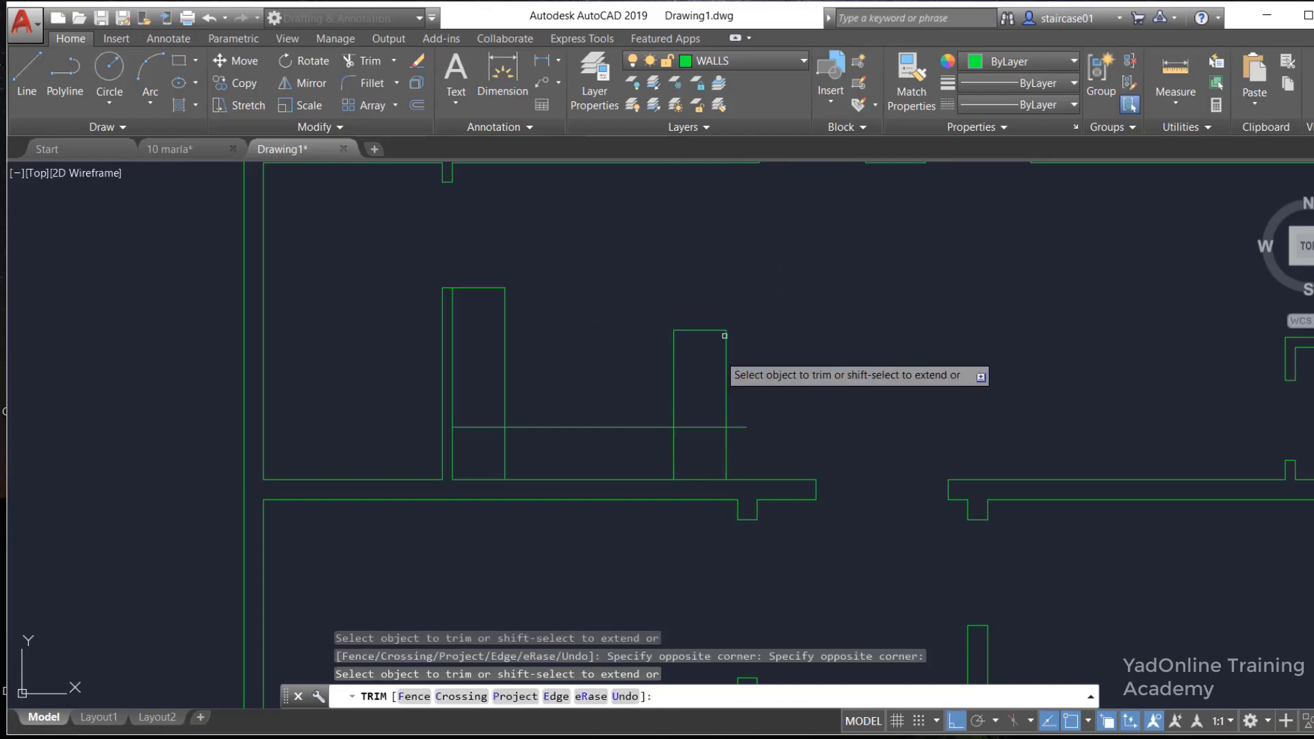
click(697, 422)
click(705, 449)
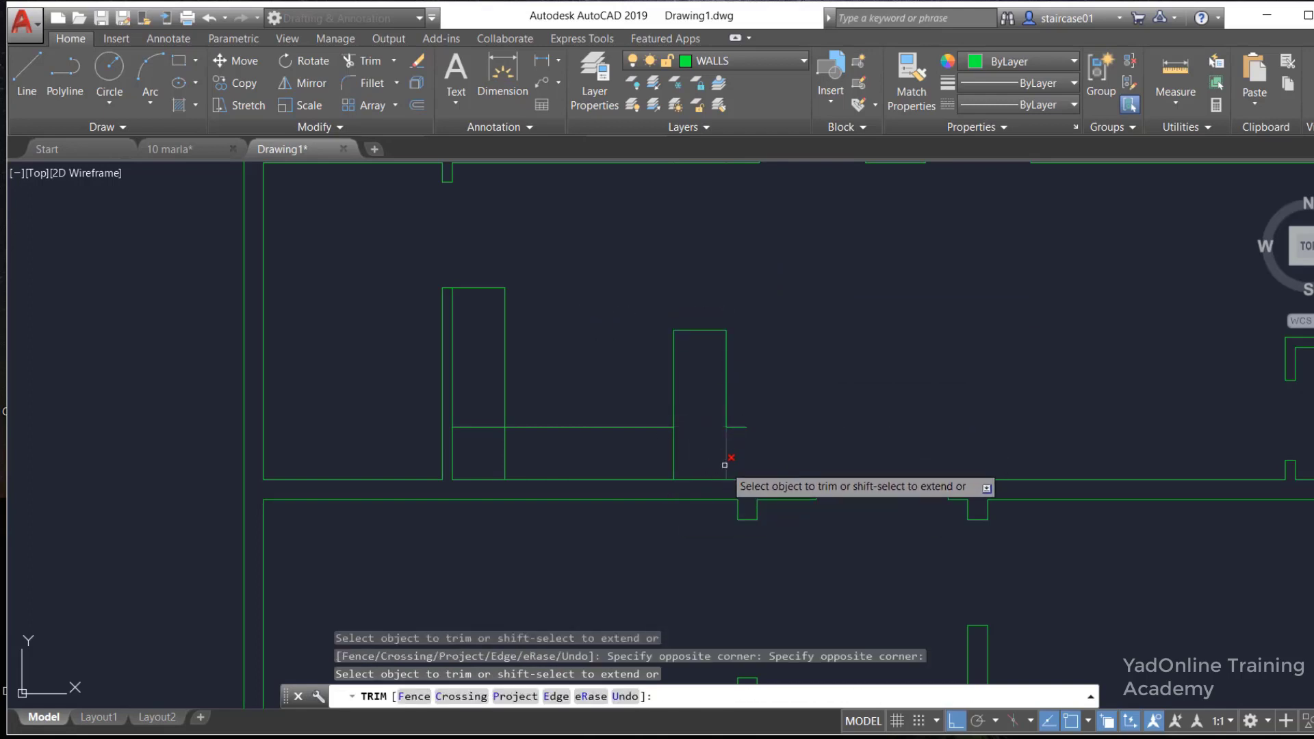
click(683, 463)
click(627, 452)
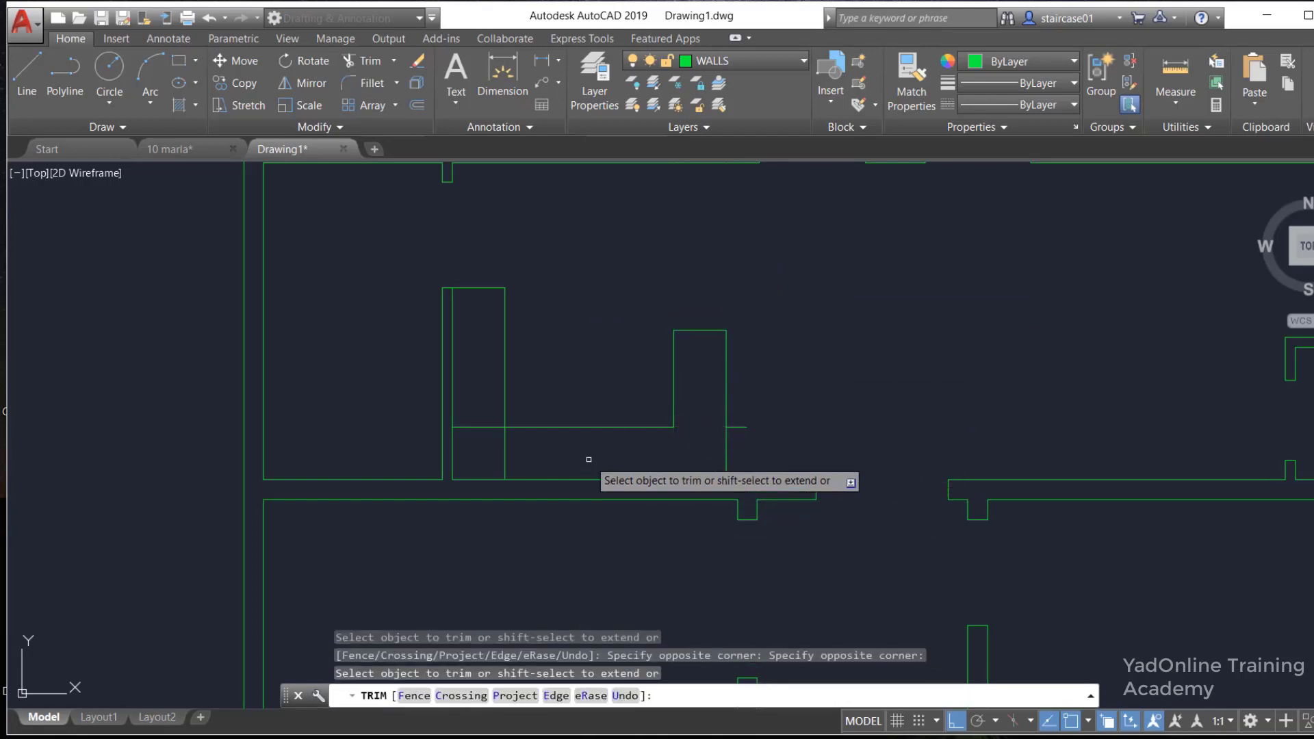
click(510, 443)
click(488, 419)
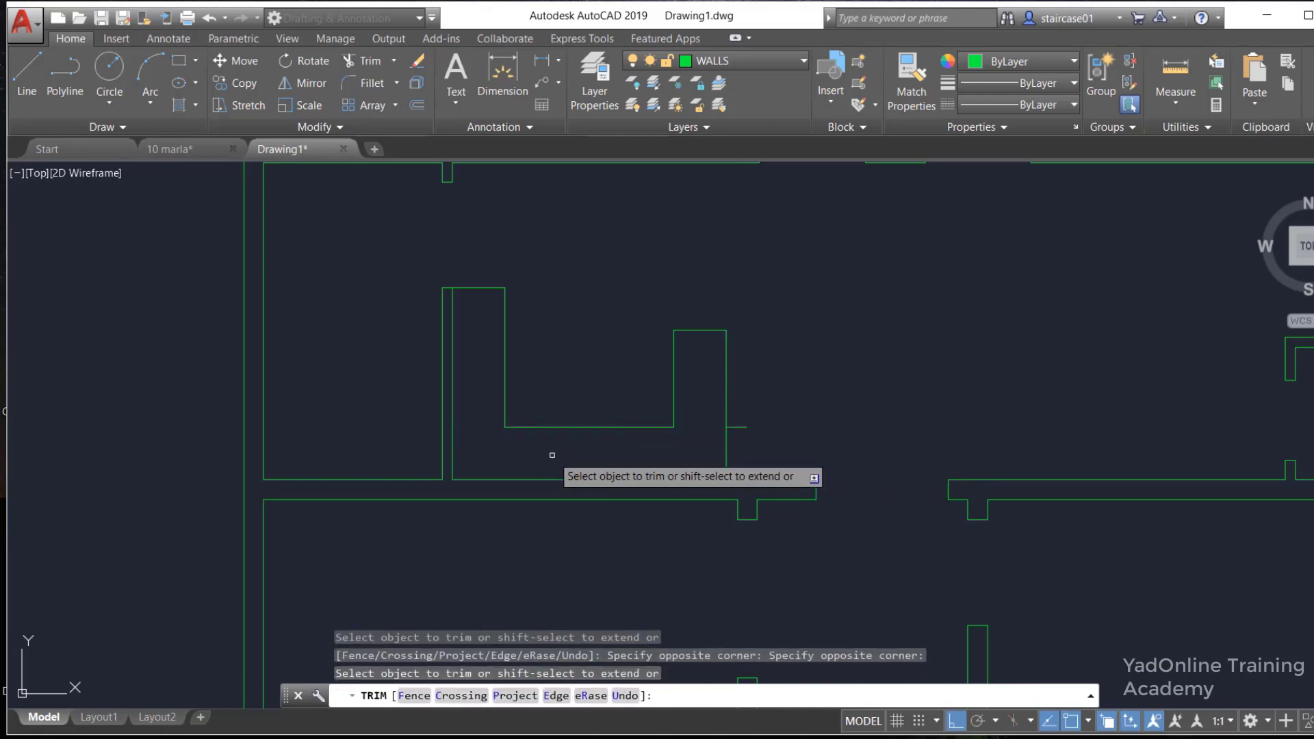
key(Escape)
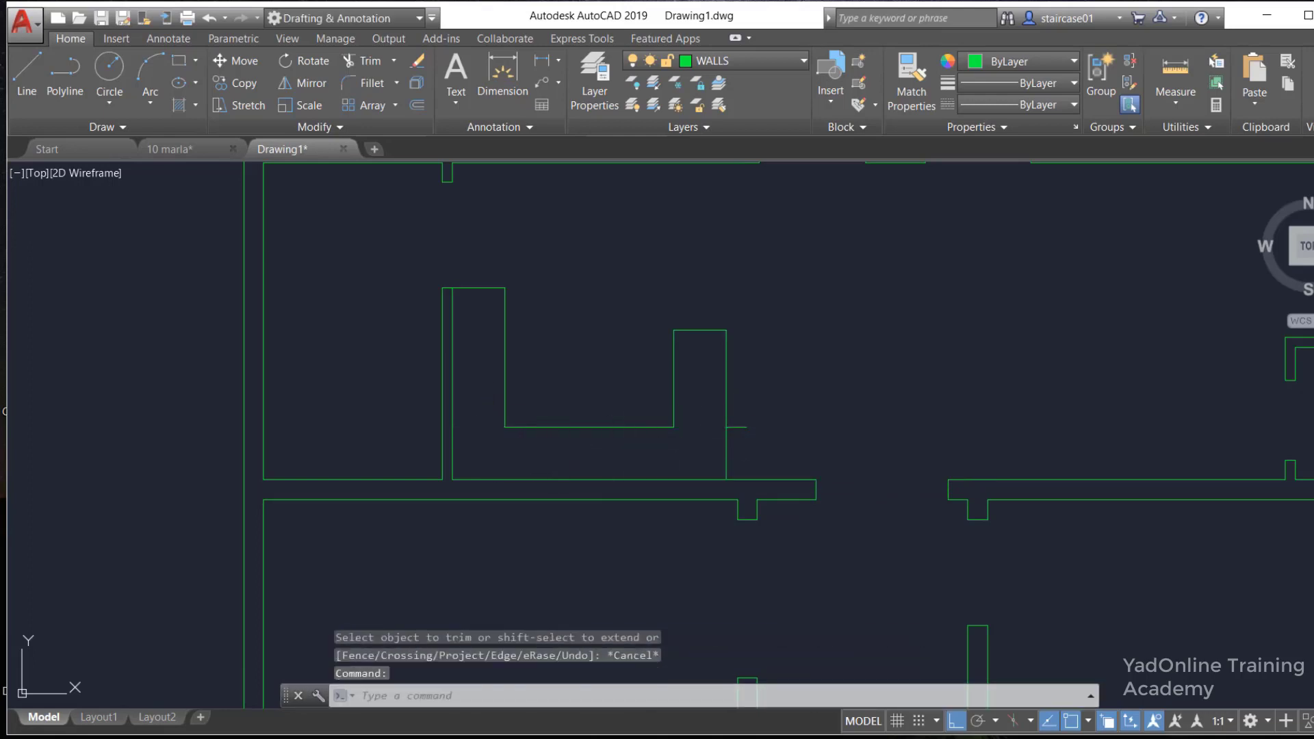
text(E)
key(Return)
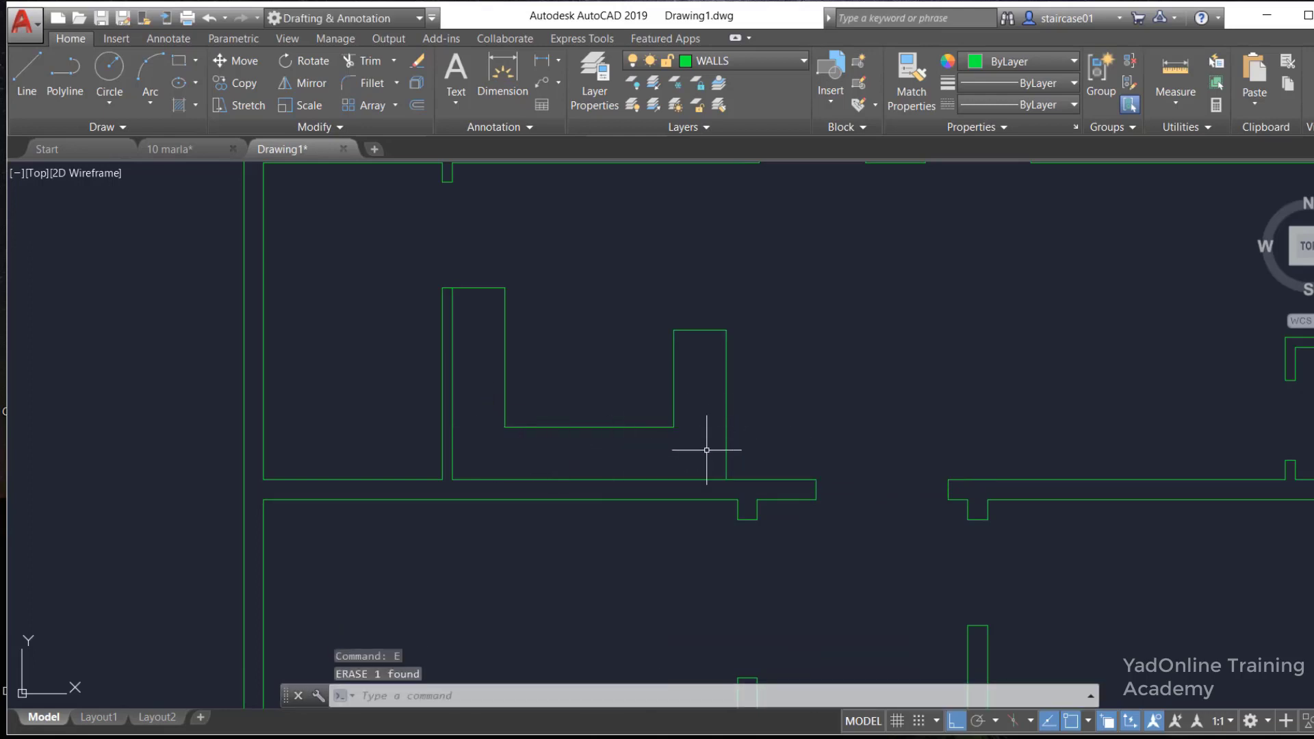
Draw a 3-point arc over the narrow projection's top, from its left corner to the right wall
text(RC)
key(Return)
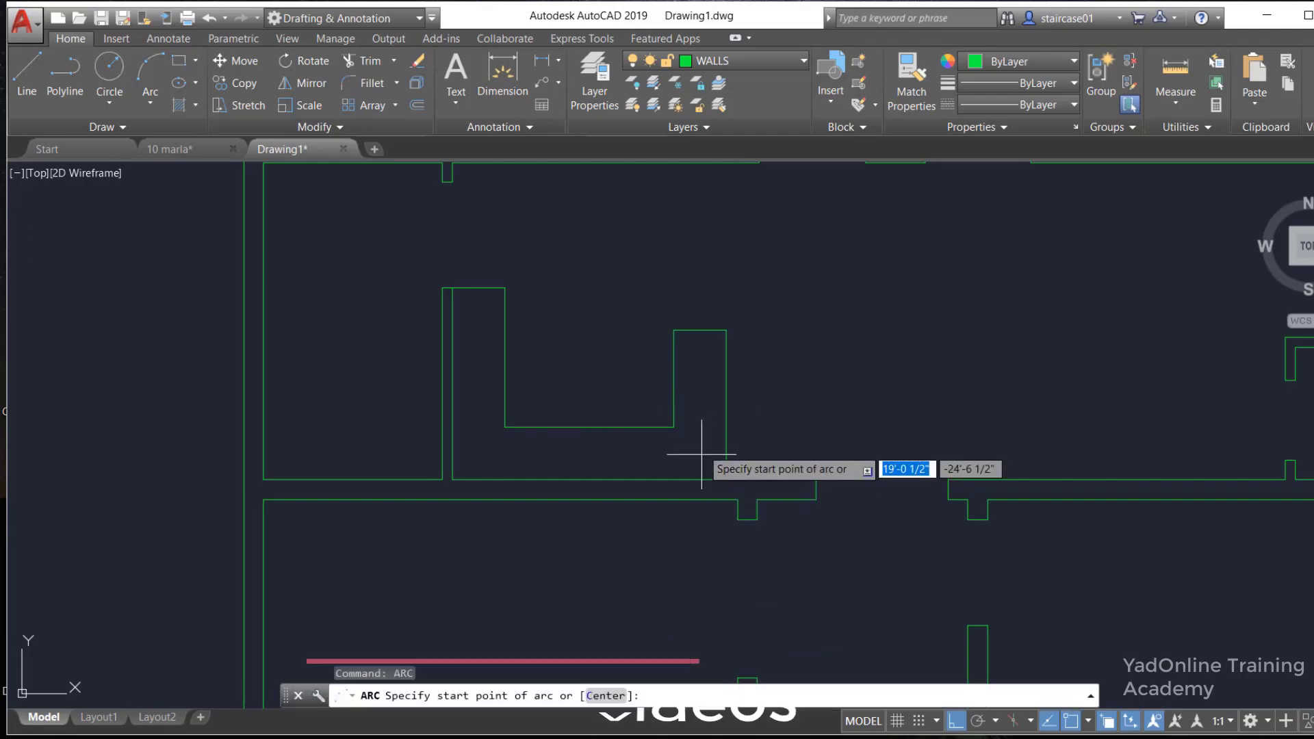
scroll(699, 364, up, 2)
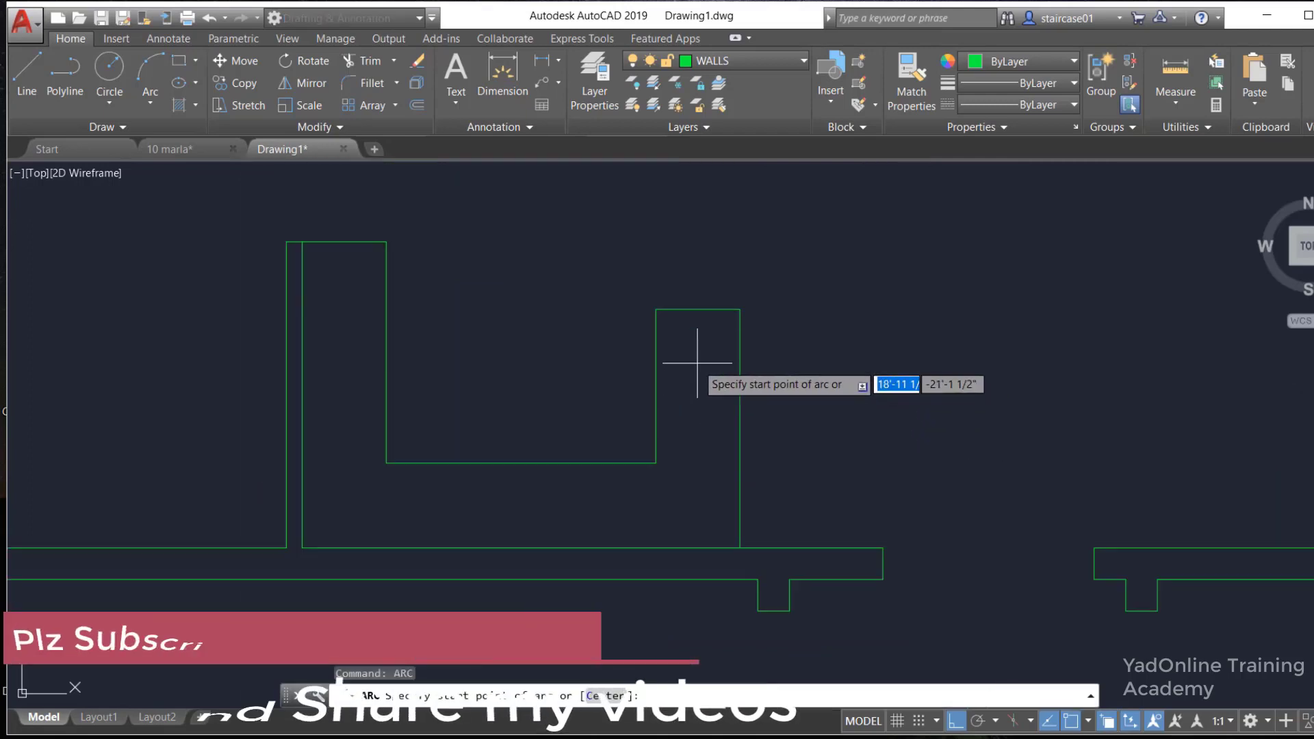
click(656, 310)
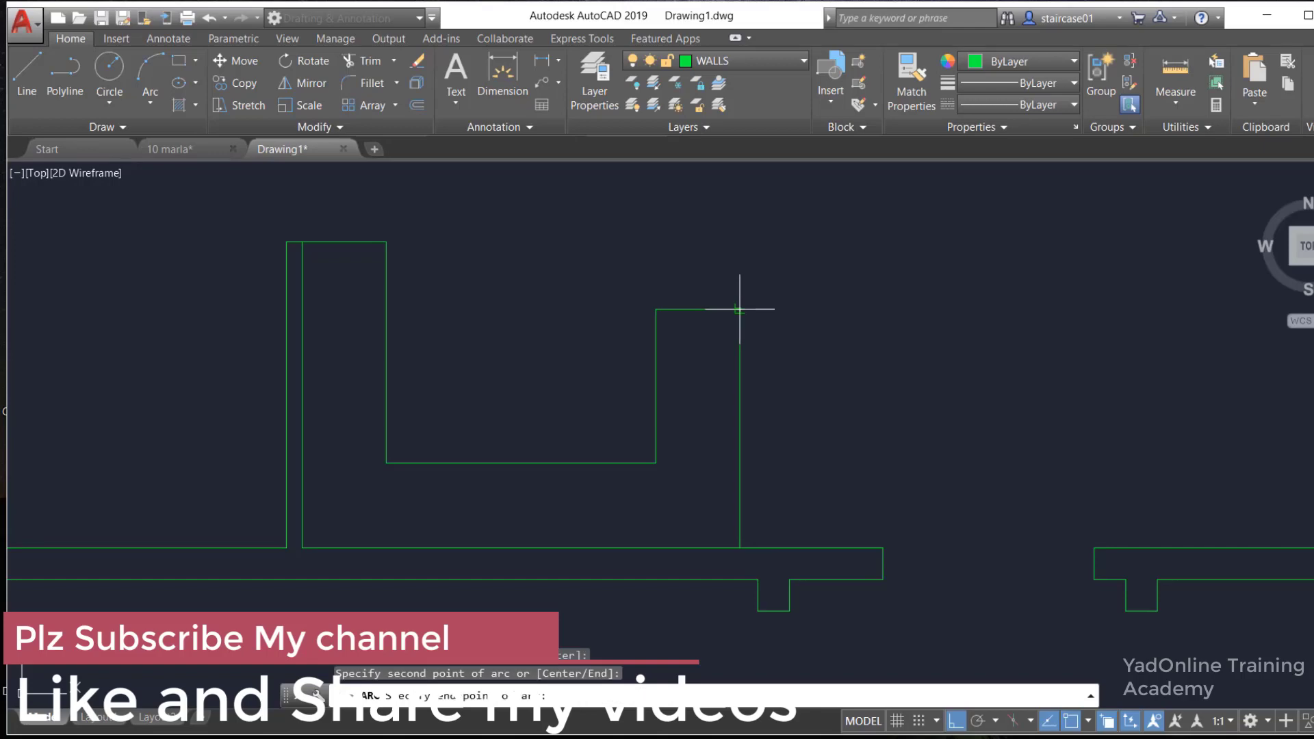
click(741, 300)
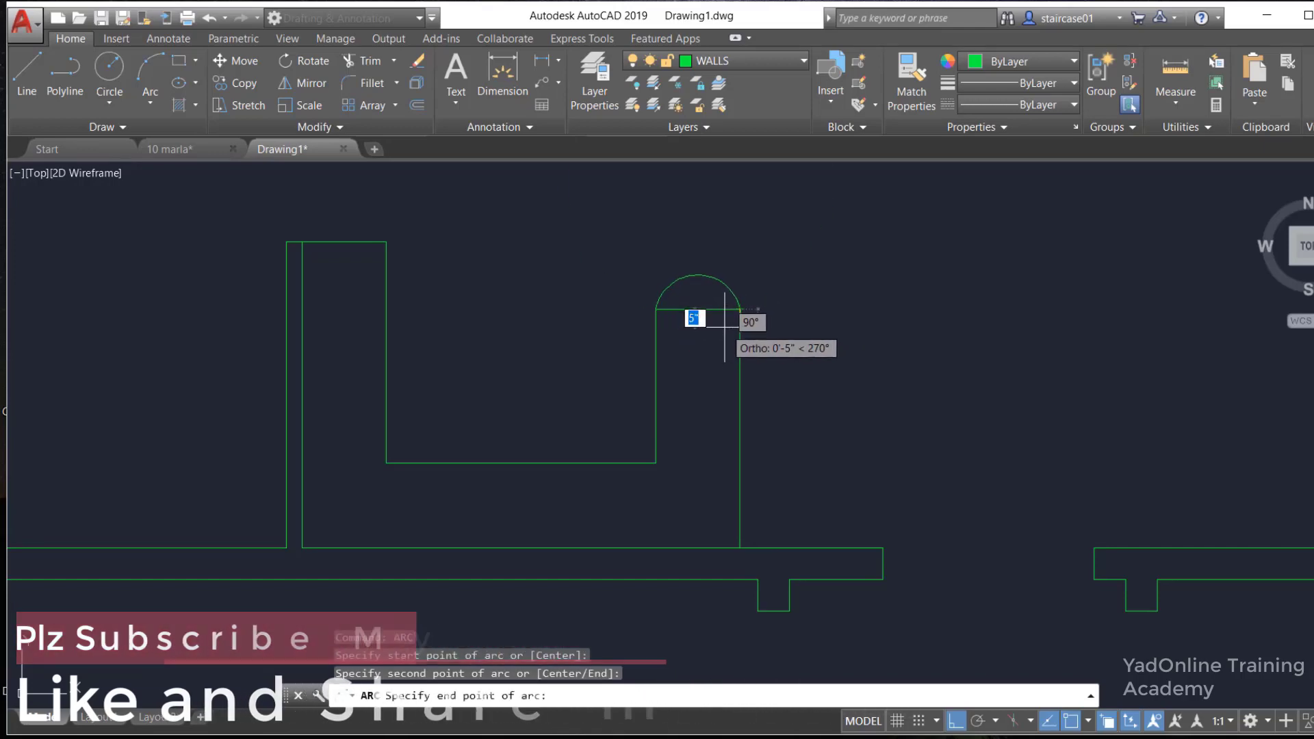
click(727, 320)
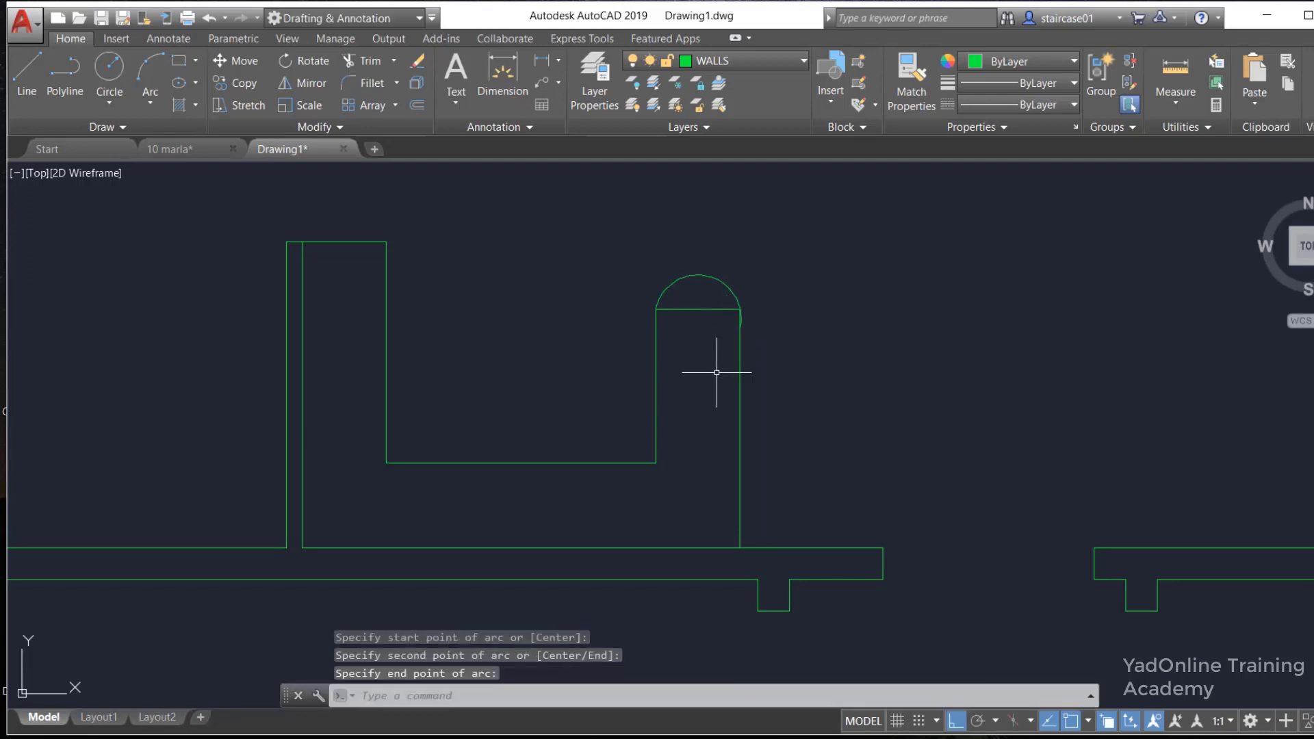
key(Escape)
Trim the stray arc piece beside the right wall and erase the line under the arc
text(tr)
key(Return)
key(Return)
scroll(716, 374, up, 2)
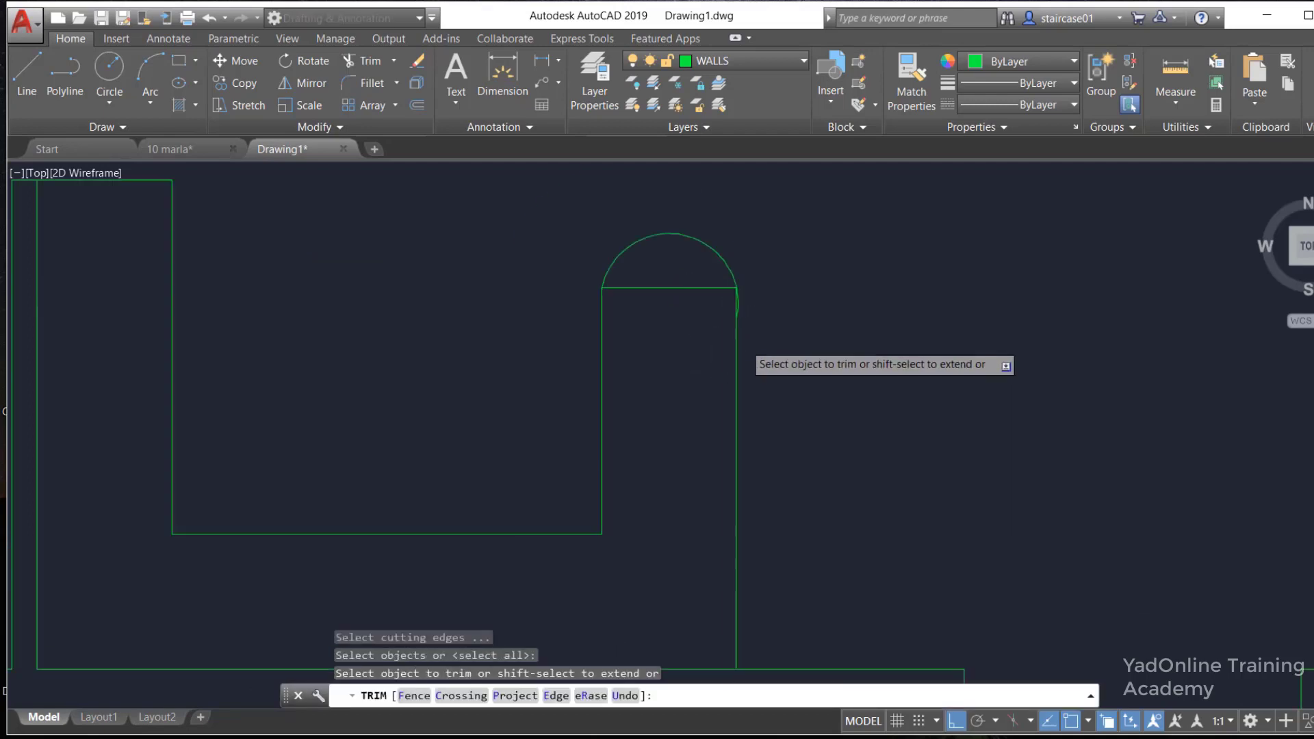
scroll(746, 363, up, 3)
click(728, 237)
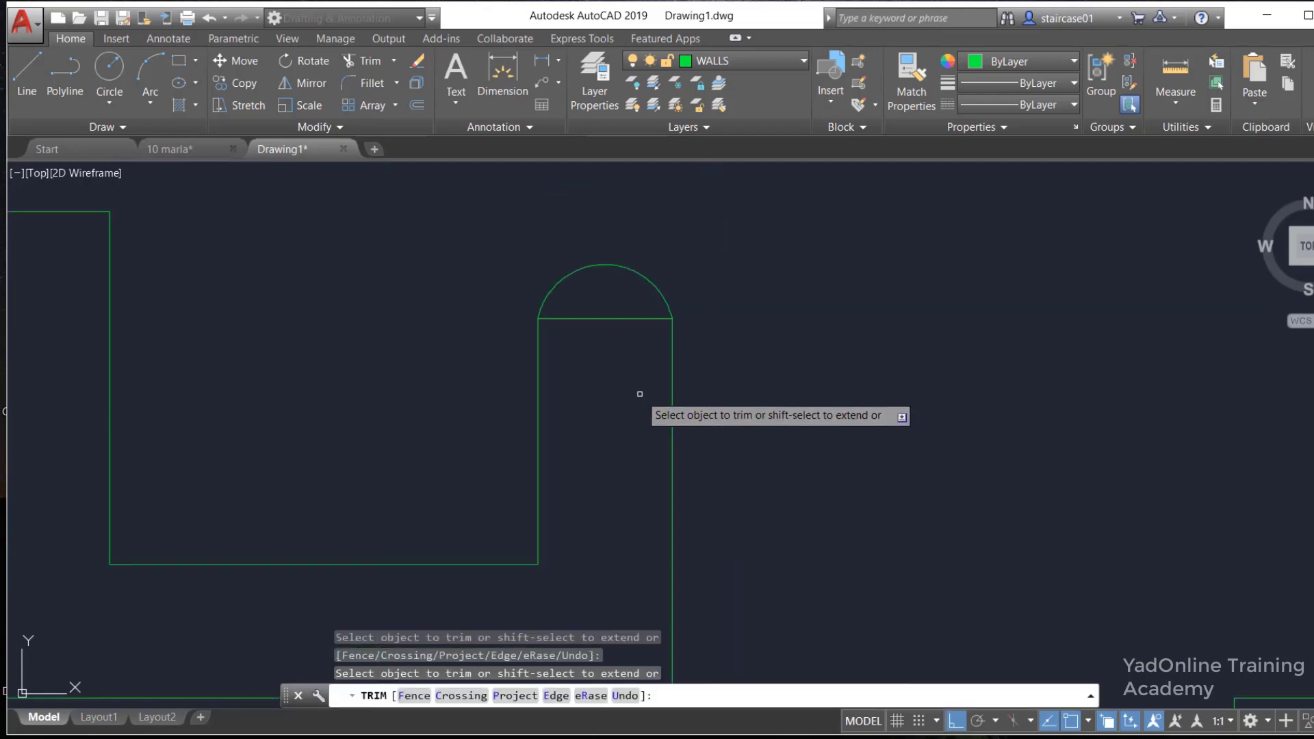
scroll(637, 393, down, 4)
key(Escape)
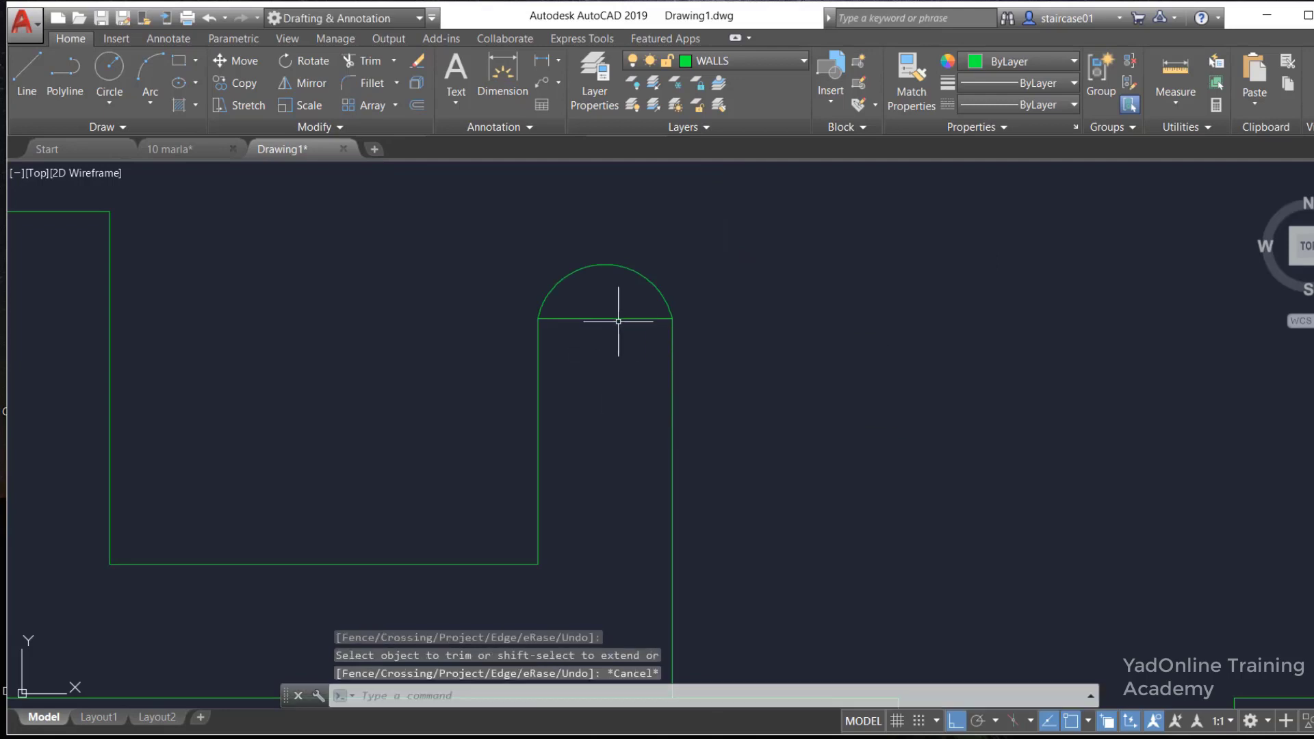
click(619, 318)
text(e)
key(Return)
scroll(614, 411, down, 4)
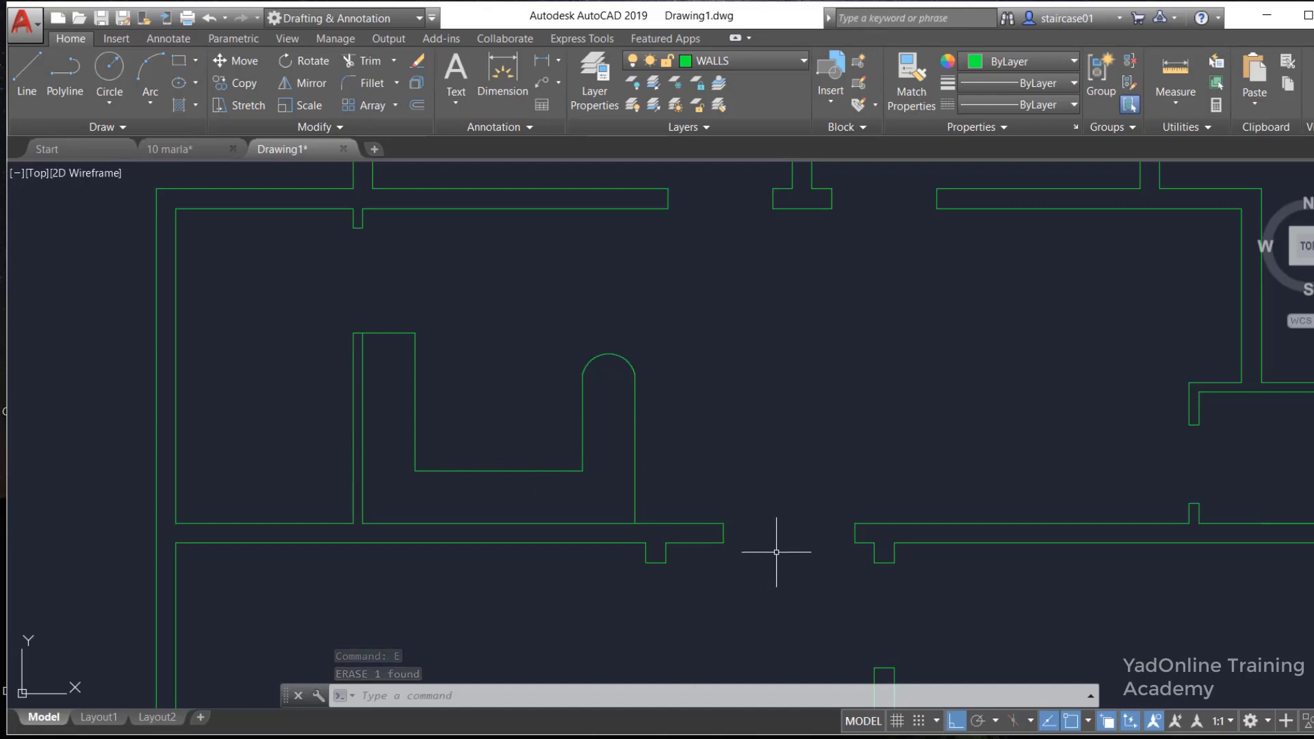
scroll(777, 551, down, 5)
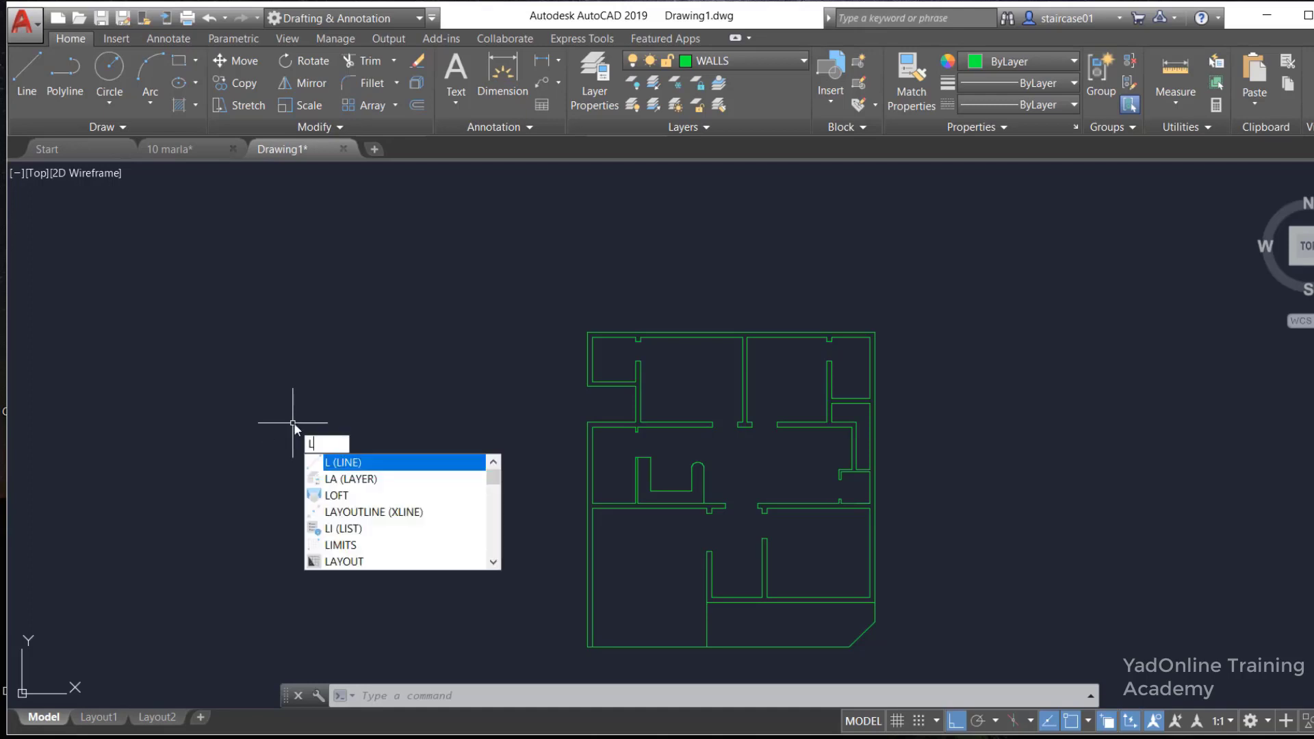
Draw a 2" by 4" rectangle to the left of the plan
key(Escape)
text(REX)
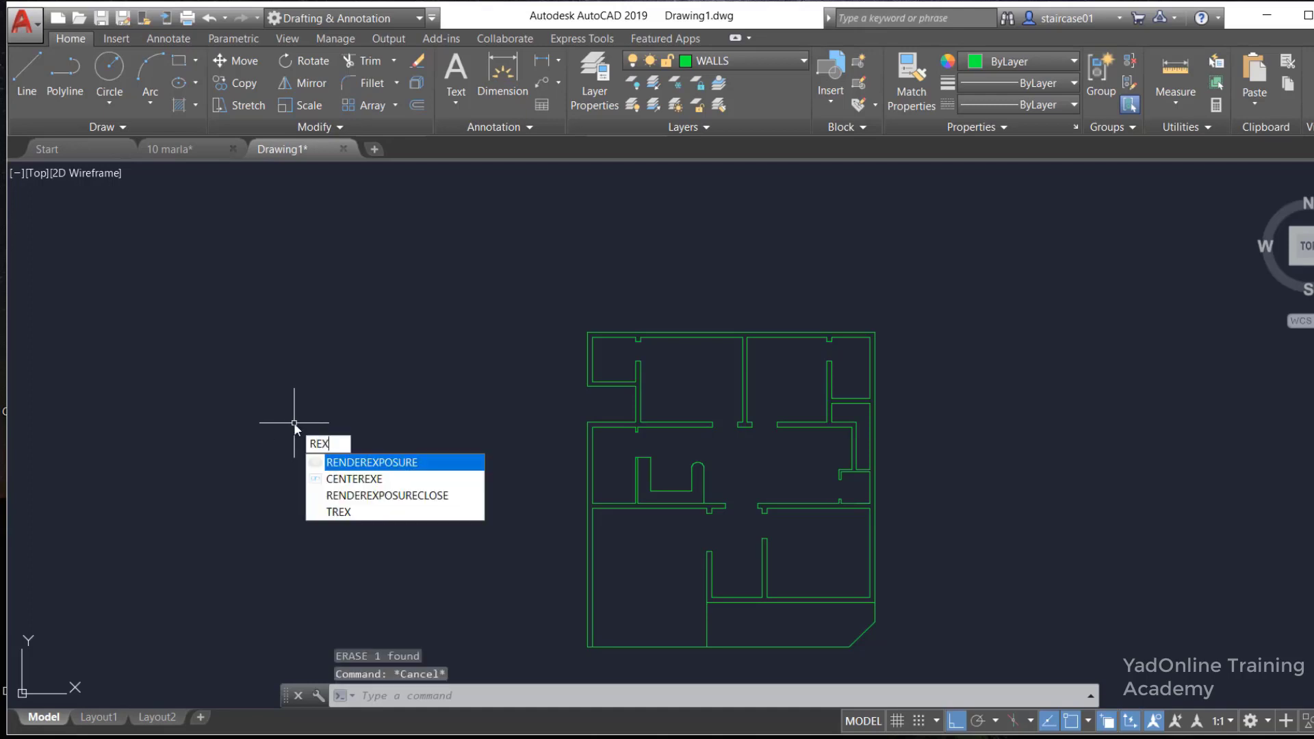
key(BackSpace)
text(C)
key(Return)
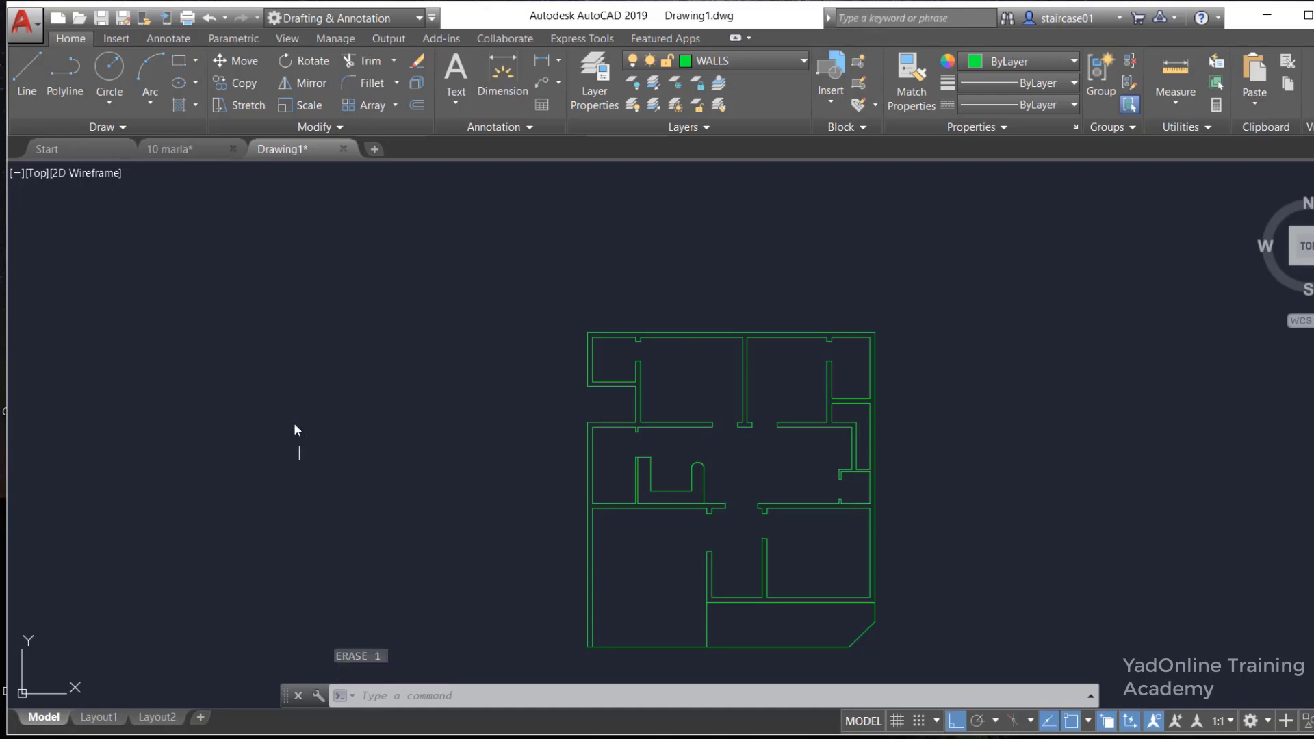
click(271, 382)
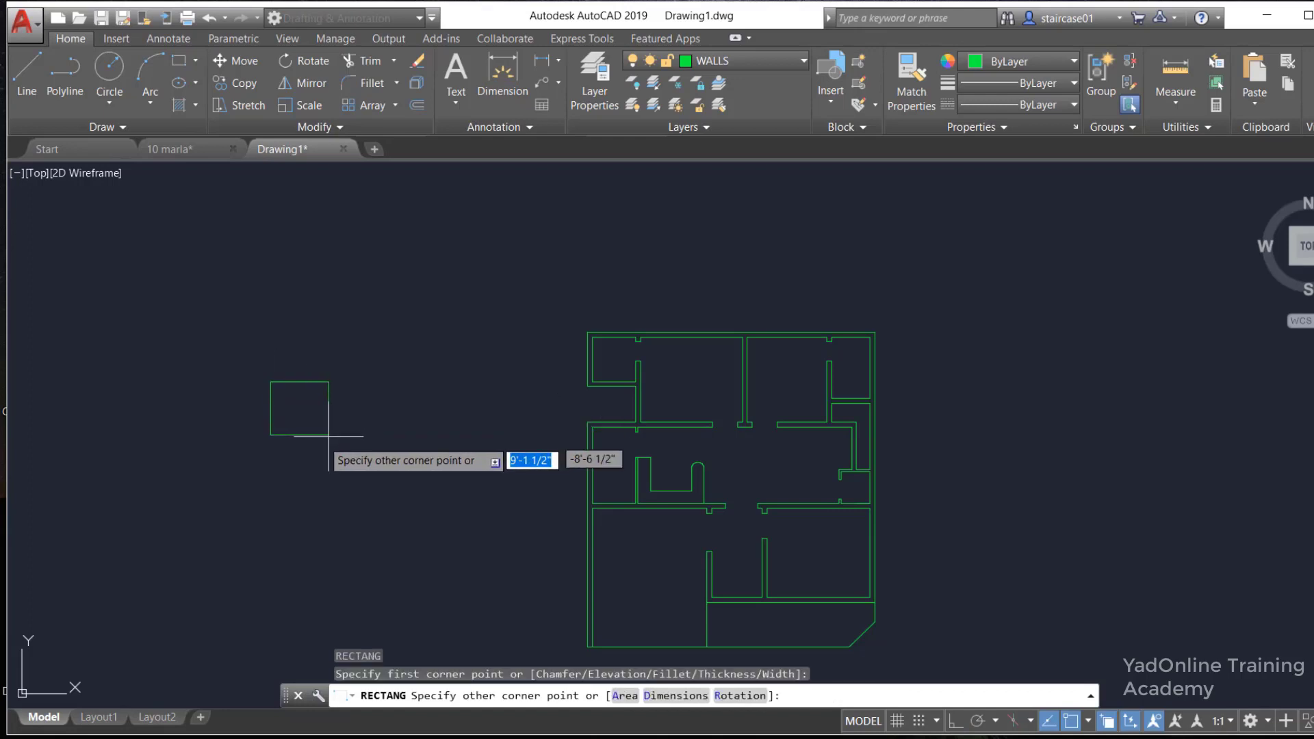
text(2)
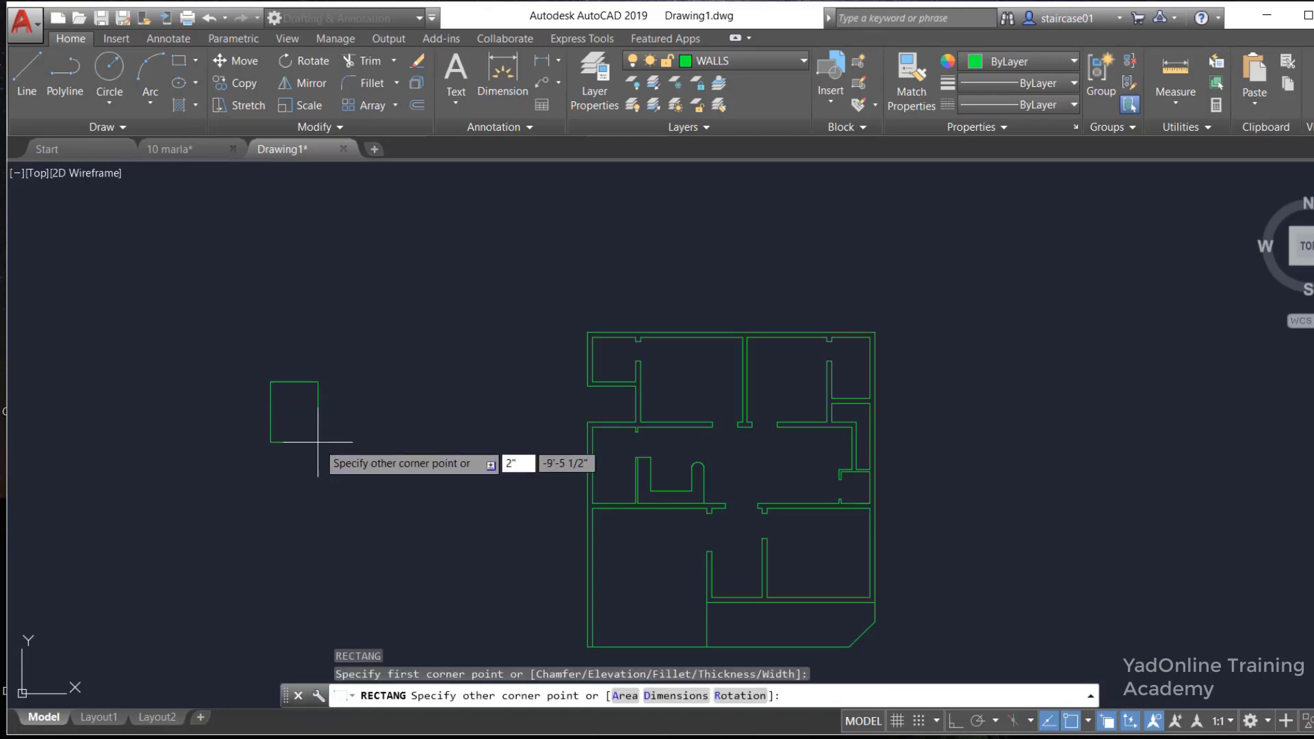
key(Tab)
text(4)
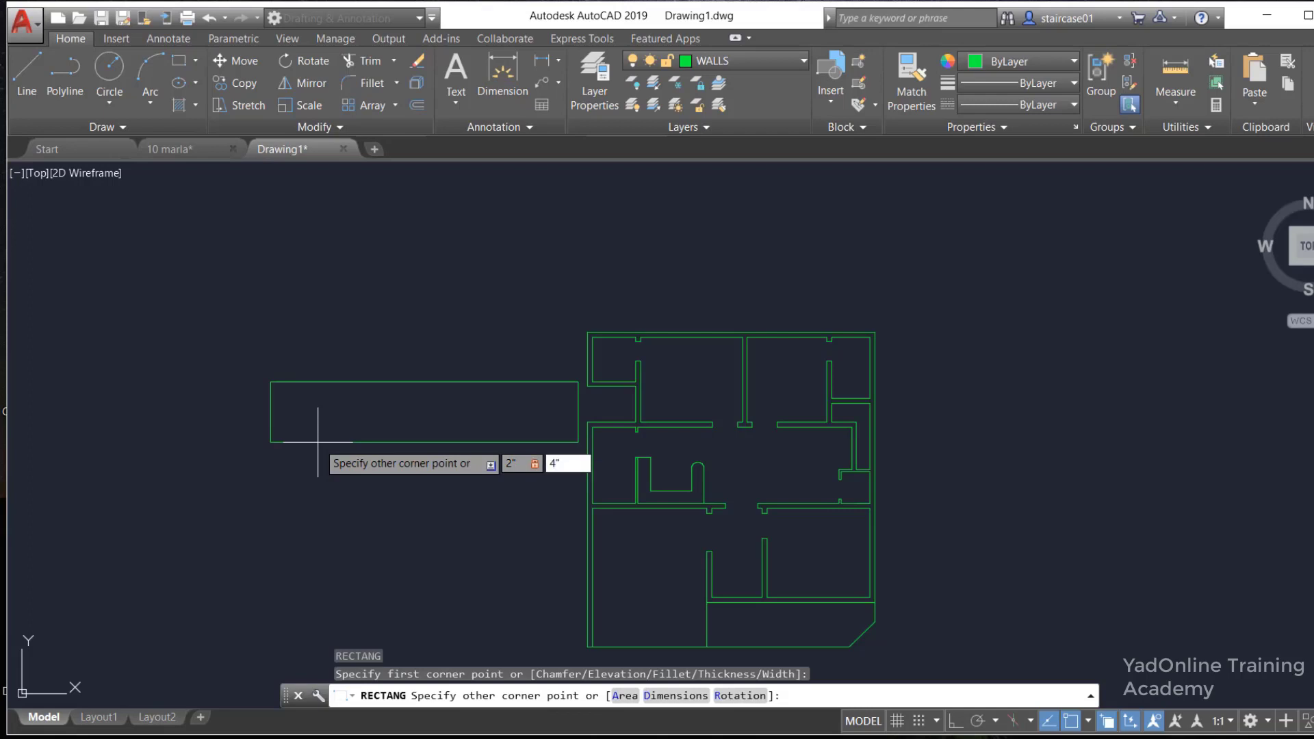
key(Return)
scroll(299, 360, up, 5)
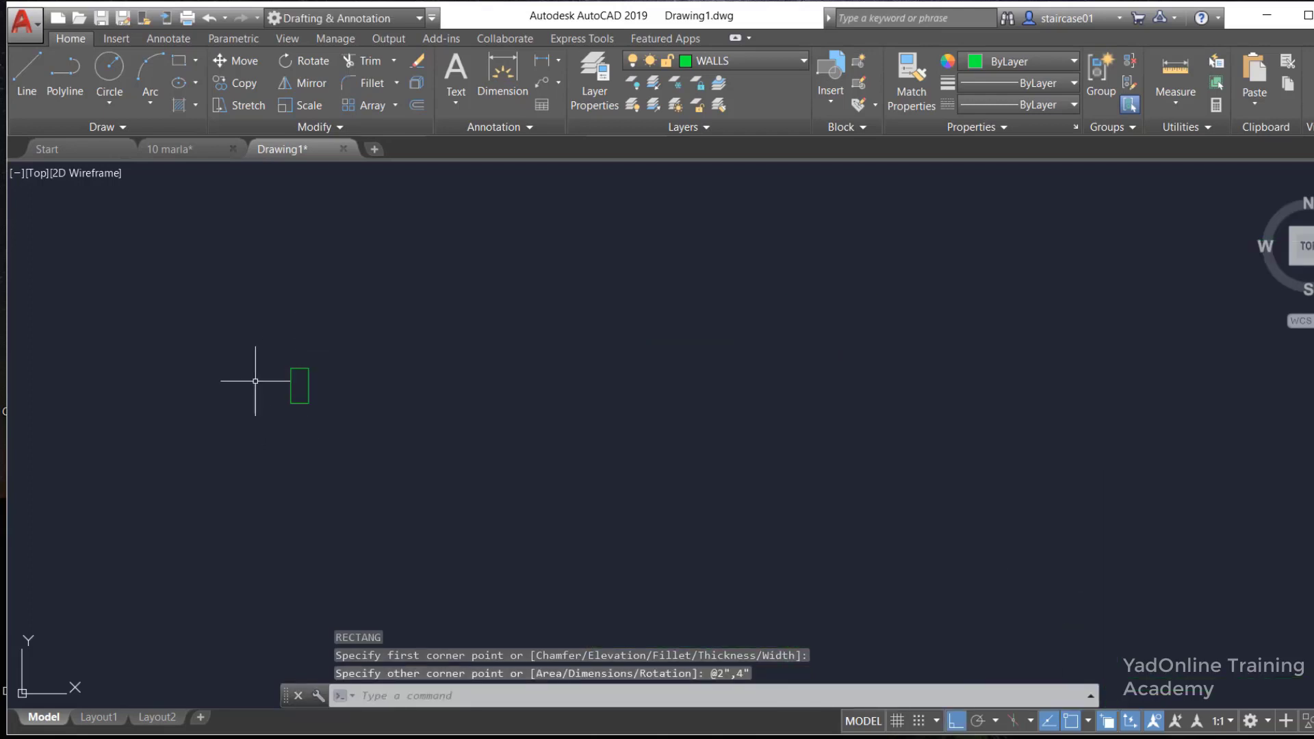
Draw a 2" by 4' rectangle anchored at the small rectangle's top-right corner
key(Return)
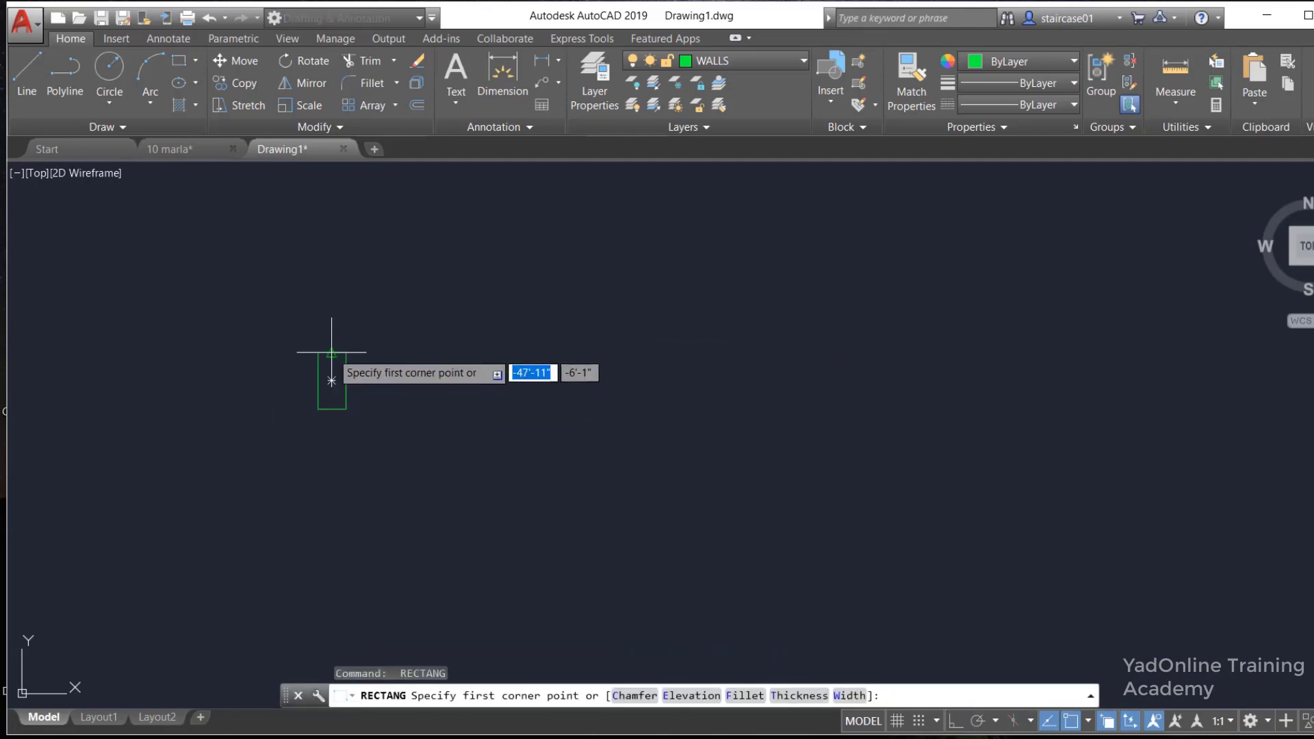
click(347, 352)
text(2)
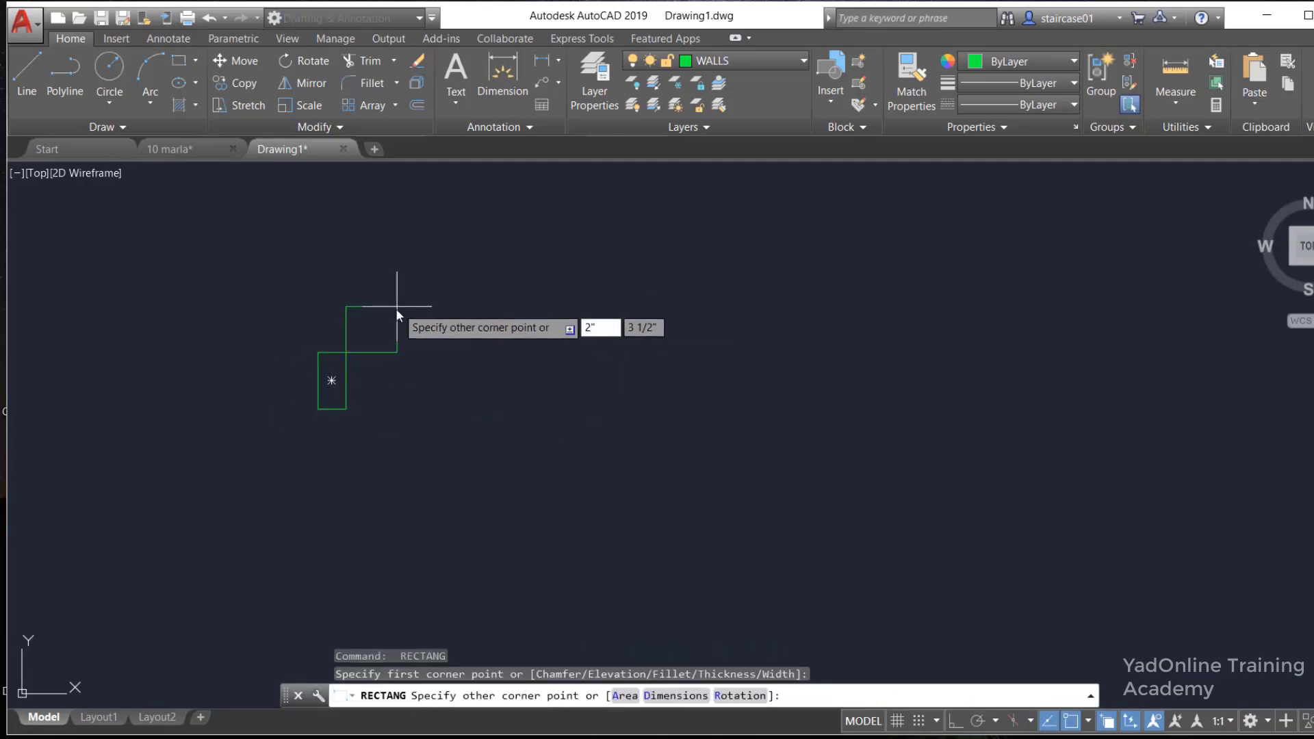
key(Tab)
text(4')
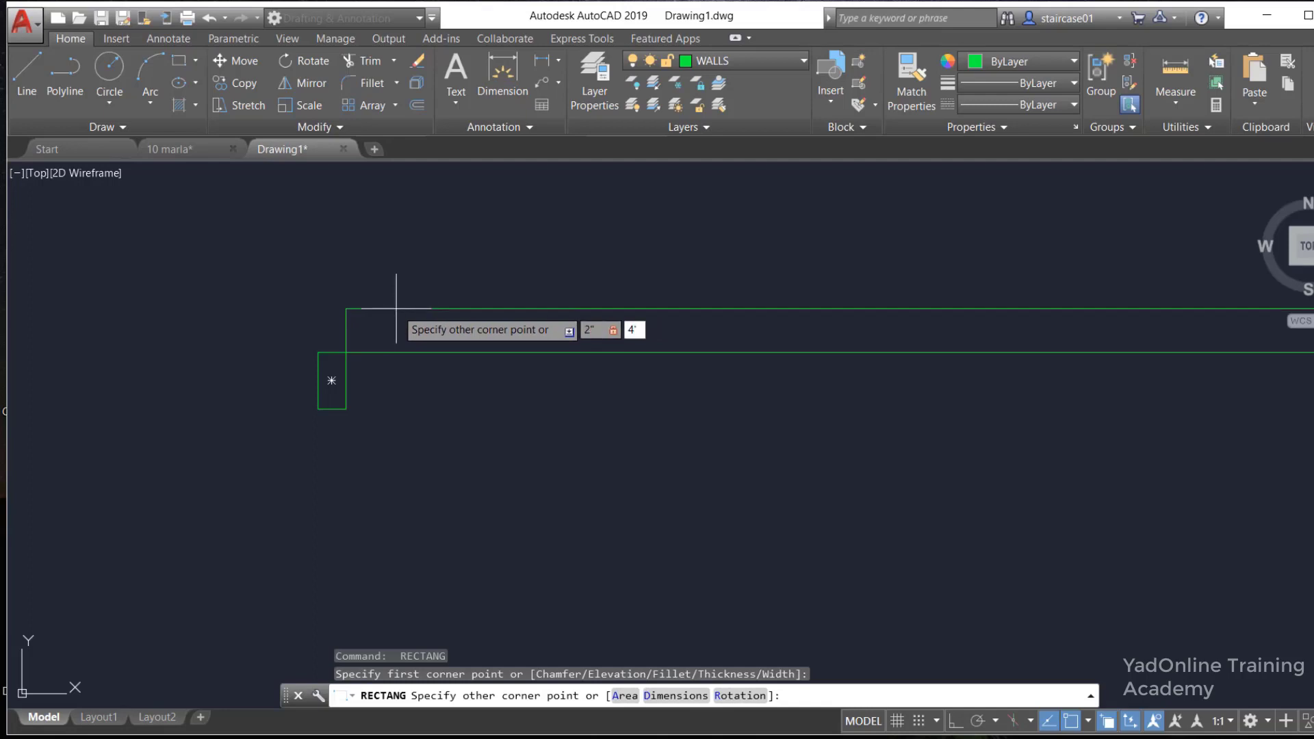
key(Return)
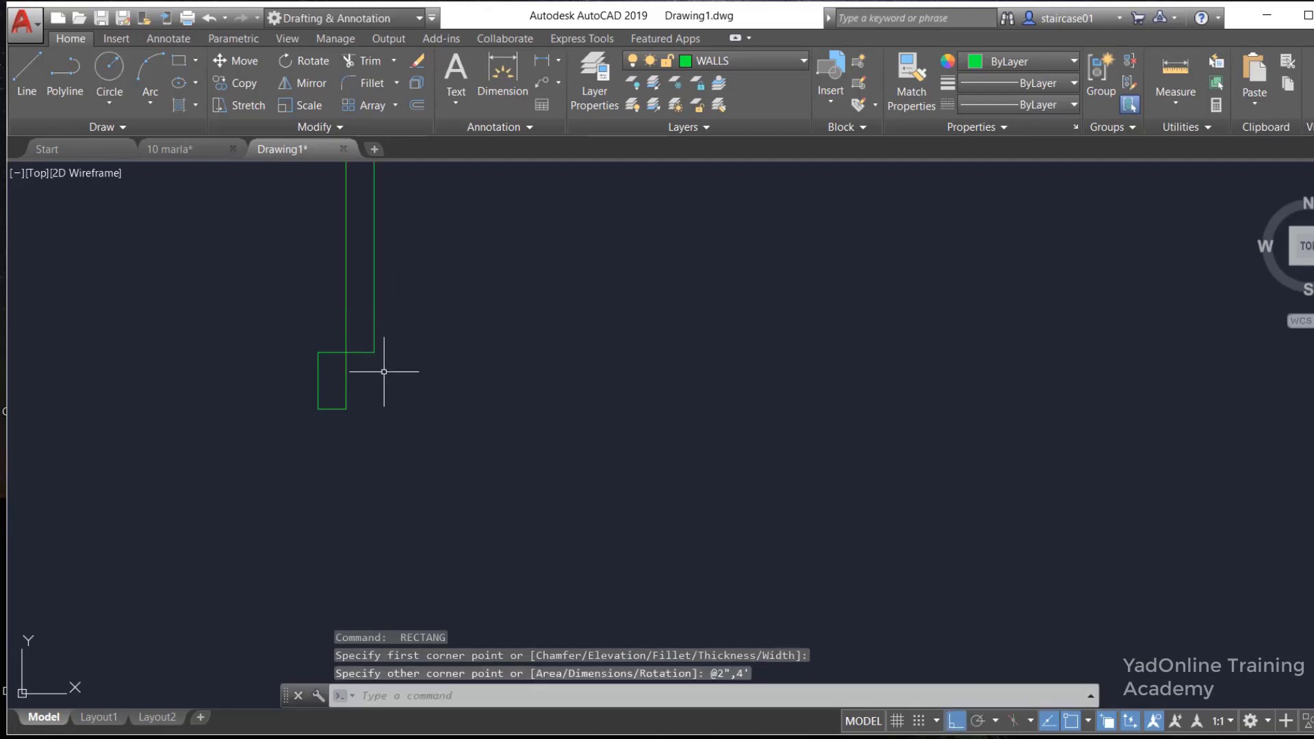
scroll(380, 363, down, 3)
scroll(363, 335, down, 3)
scroll(292, 337, up, 2)
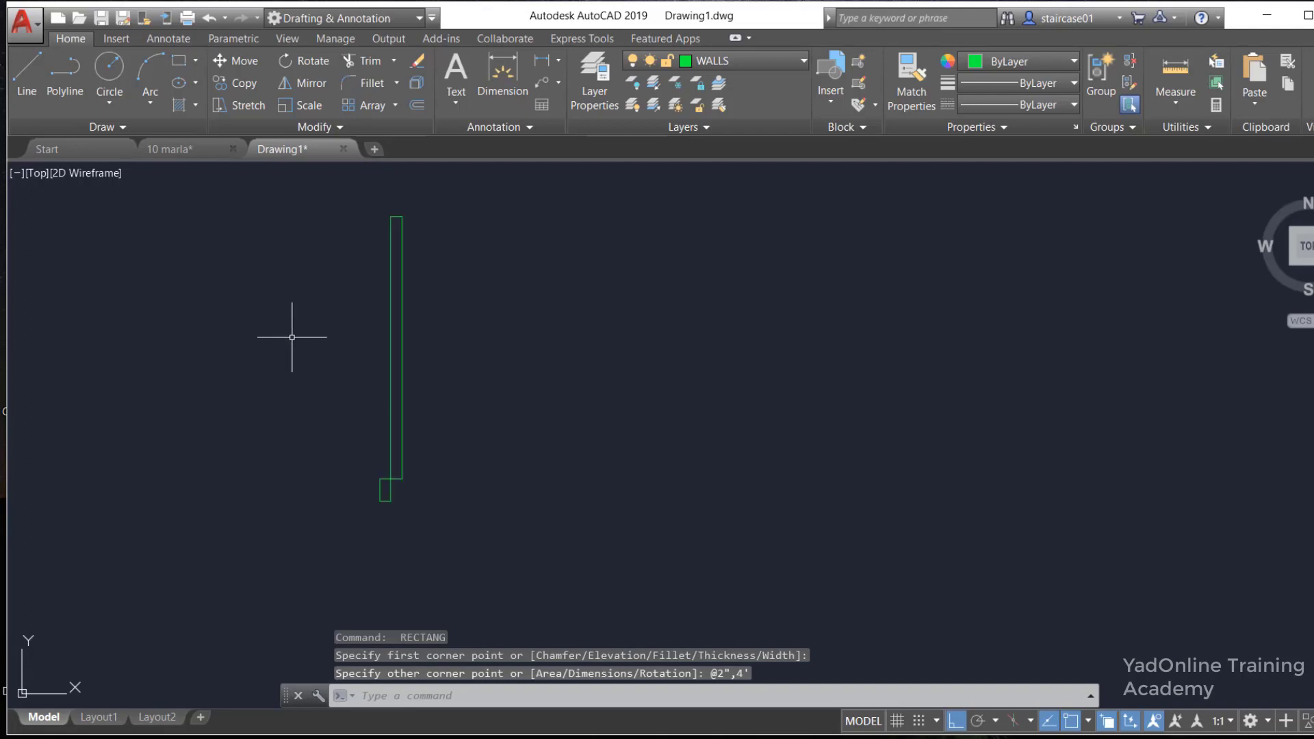
Draw a 4'2" horizontal line from the door leaf's lower-left corner
text(l)
key(Return)
scroll(285, 373, down, 2)
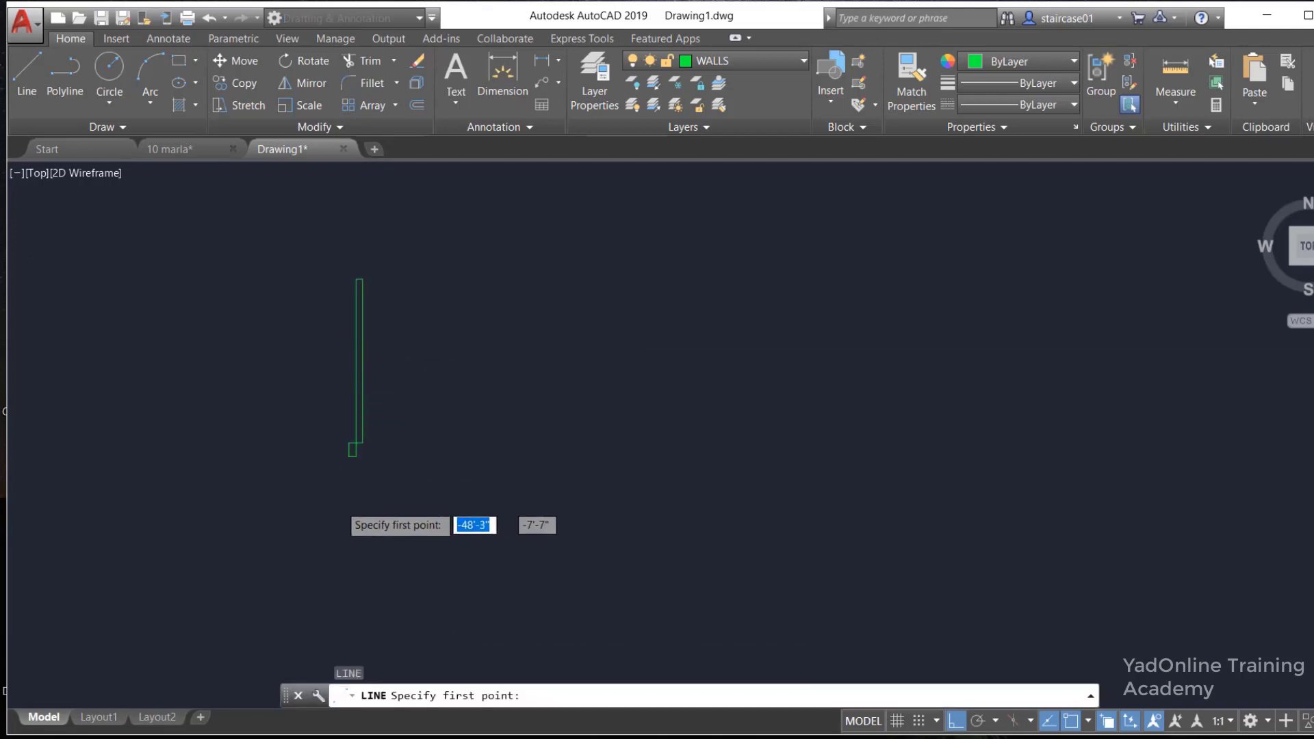
scroll(348, 405, up, 3)
click(358, 390)
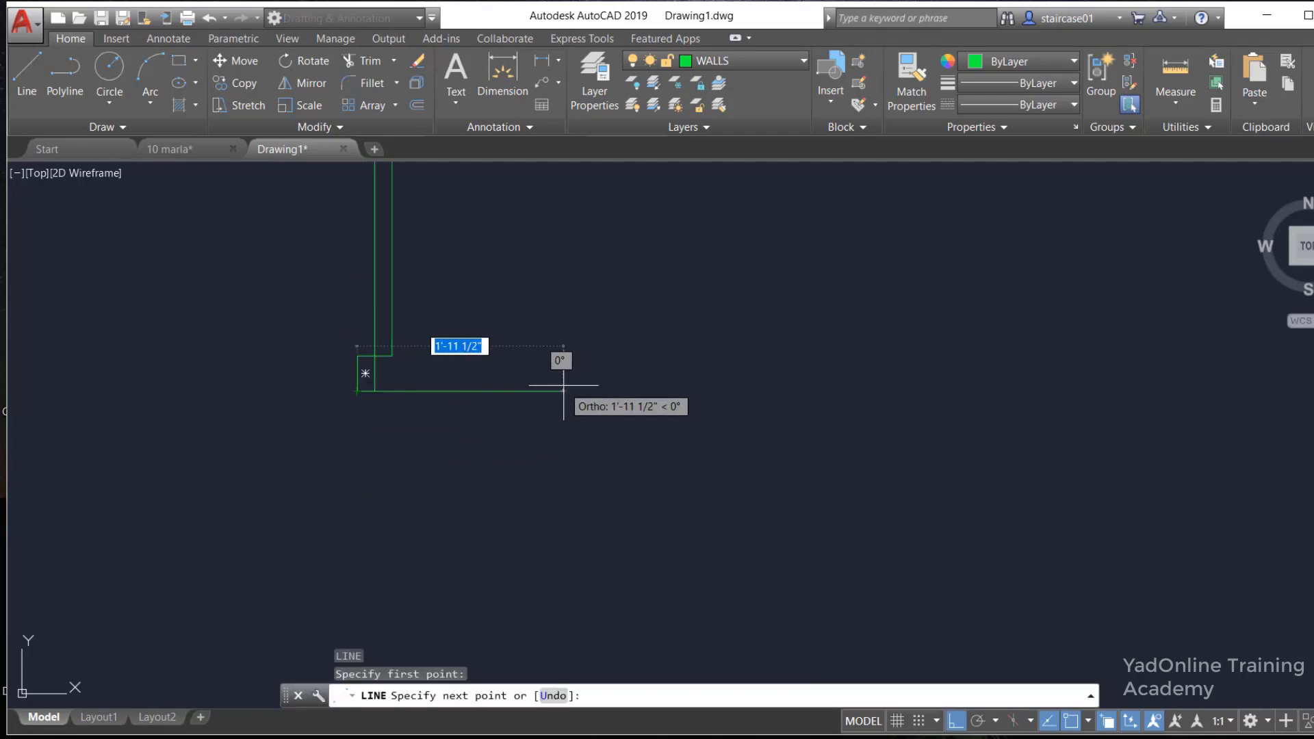
text(4')
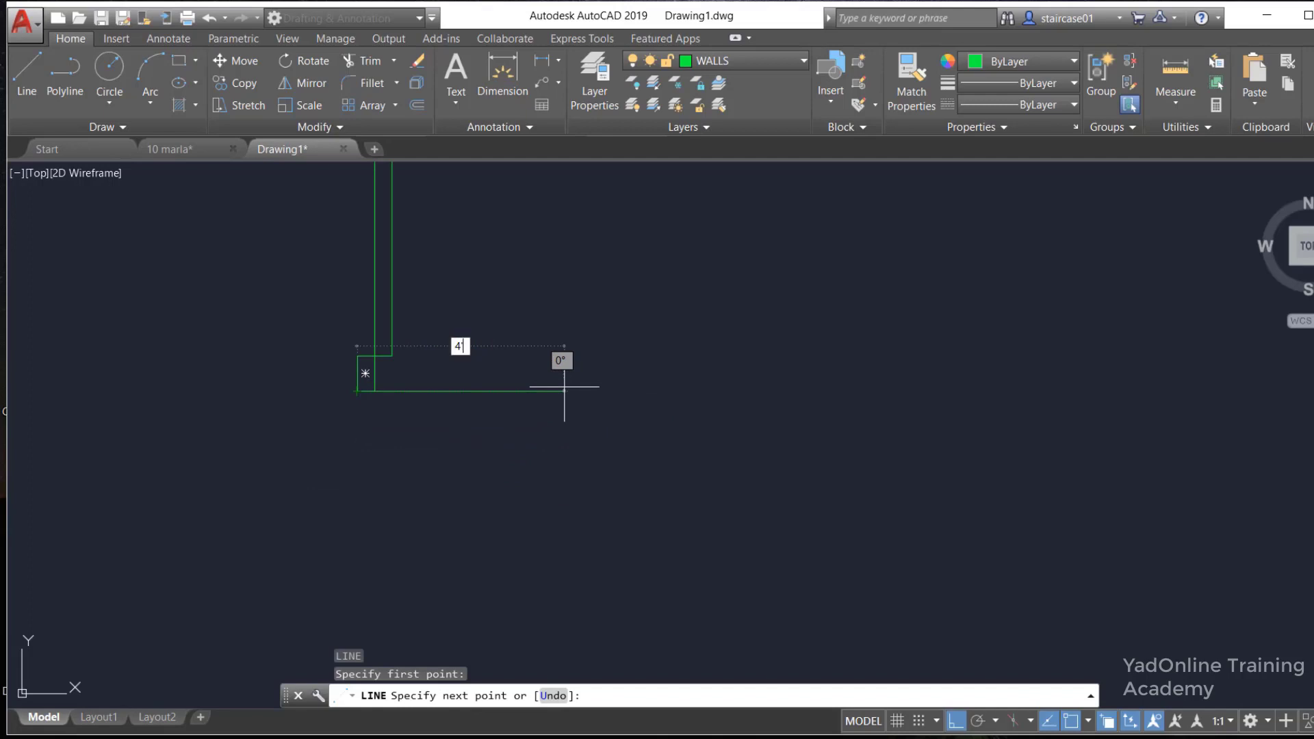
text(2")
key(Return)
scroll(557, 430, down, 4)
key(Escape)
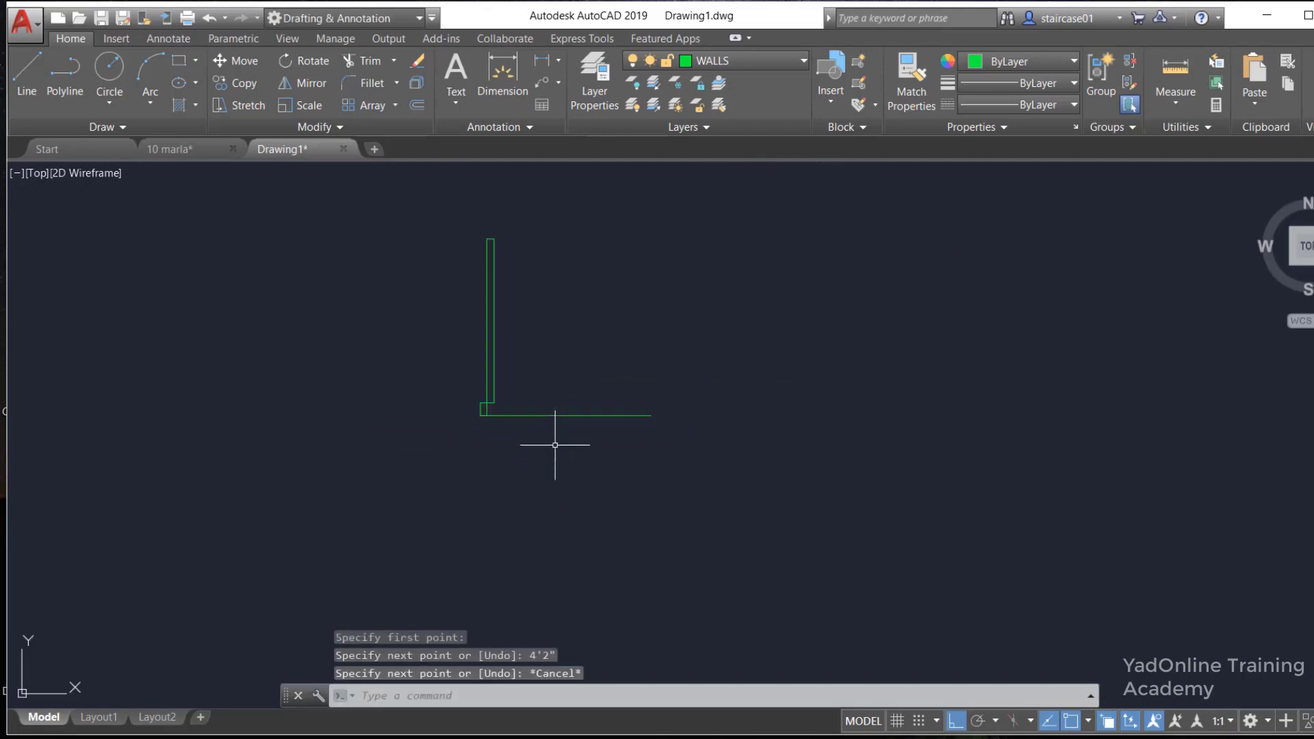
text(ARC)
Draw an arc from the door leaf's top through the bottom line's end
key(Return)
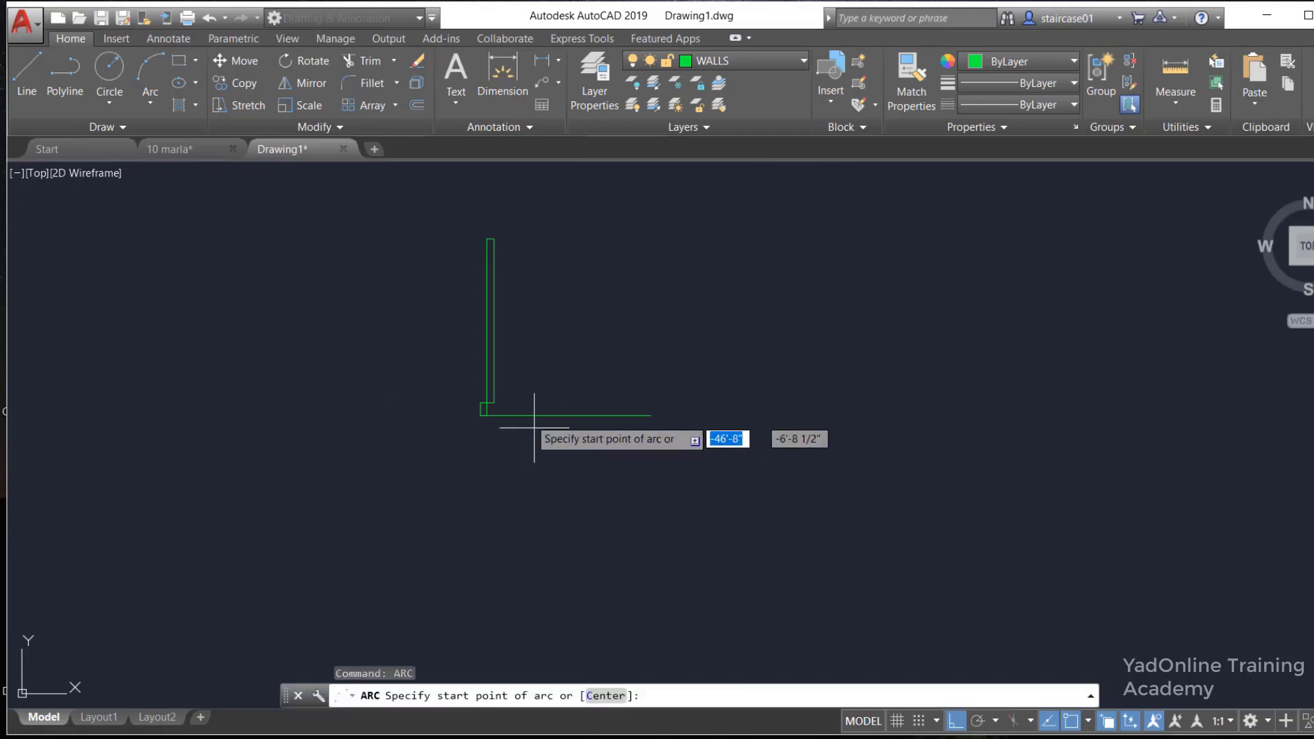
scroll(516, 211, up, 2)
scroll(499, 229, up, 2)
scroll(461, 261, up, 2)
click(462, 261)
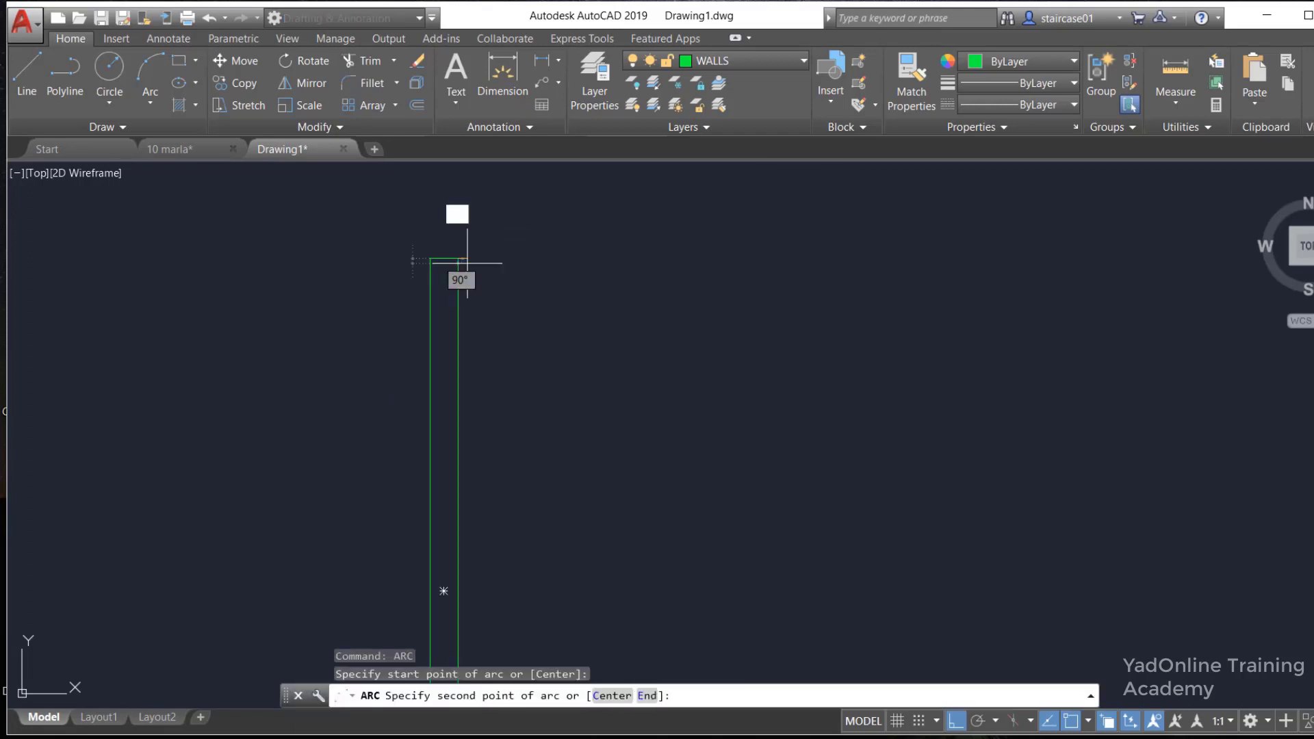
scroll(514, 274, down, 4)
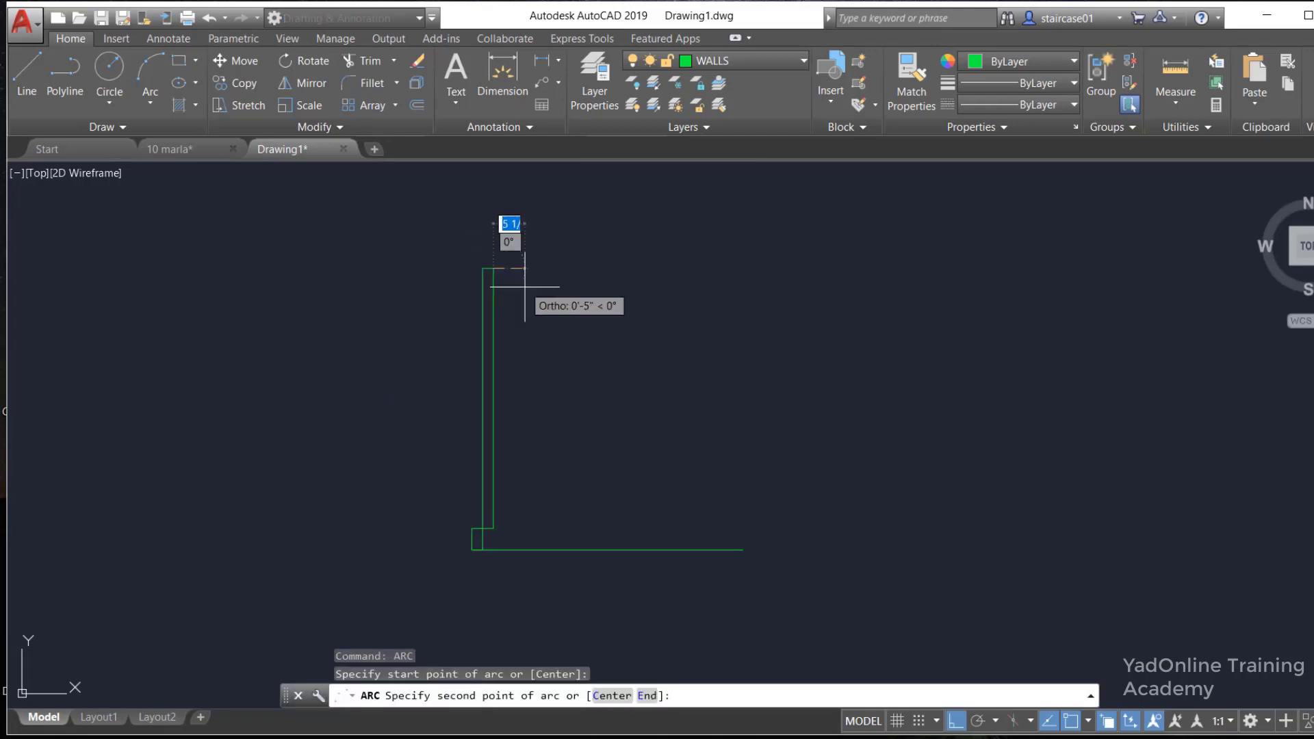
click(747, 550)
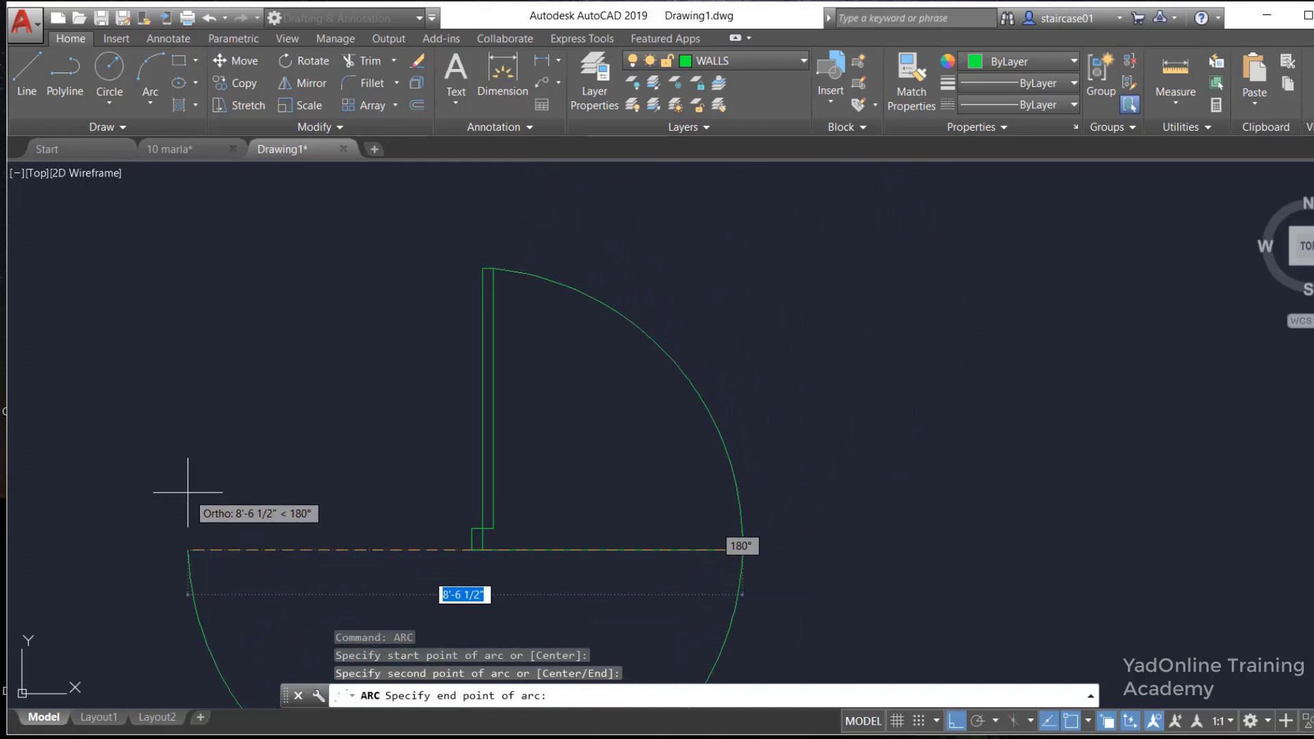
click(189, 491)
scroll(302, 455, down, 4)
text(Y)
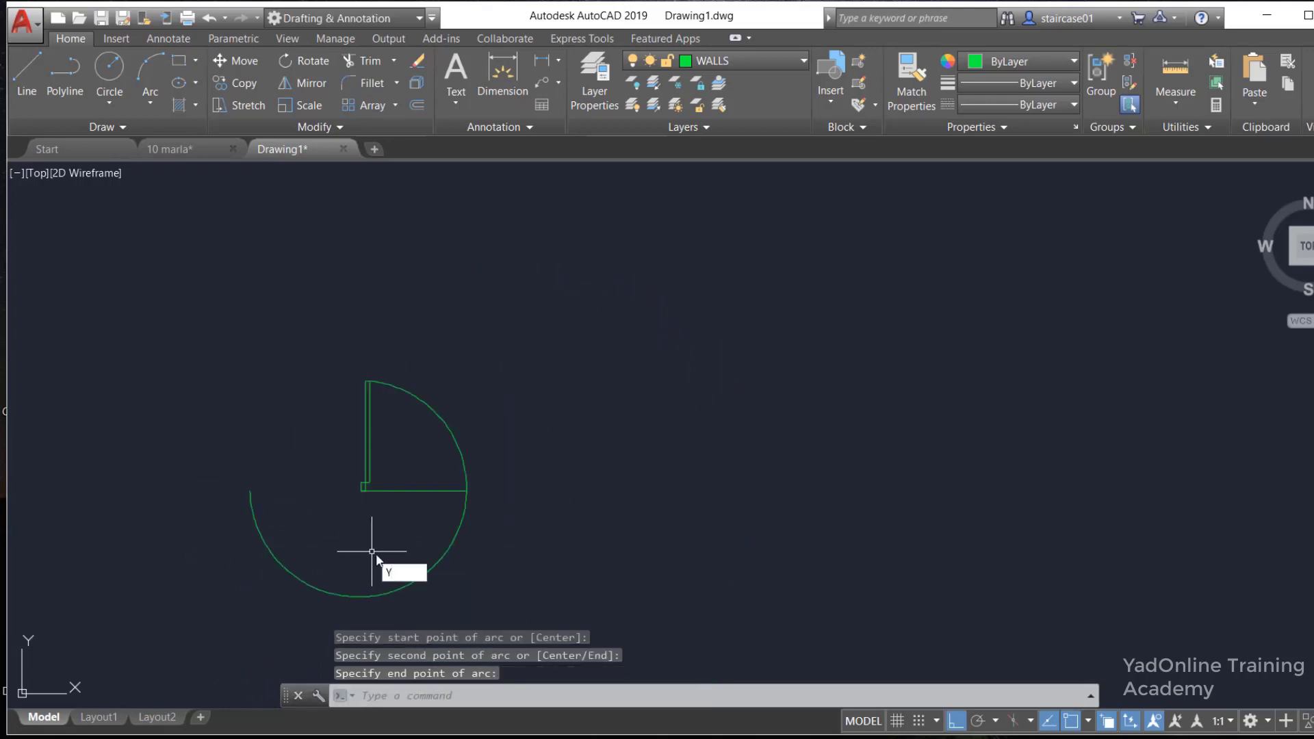
key(Escape)
key(Escape)
Trim away the lower part of the circle, leaving a quarter-circle swing
text(tr)
key(Return)
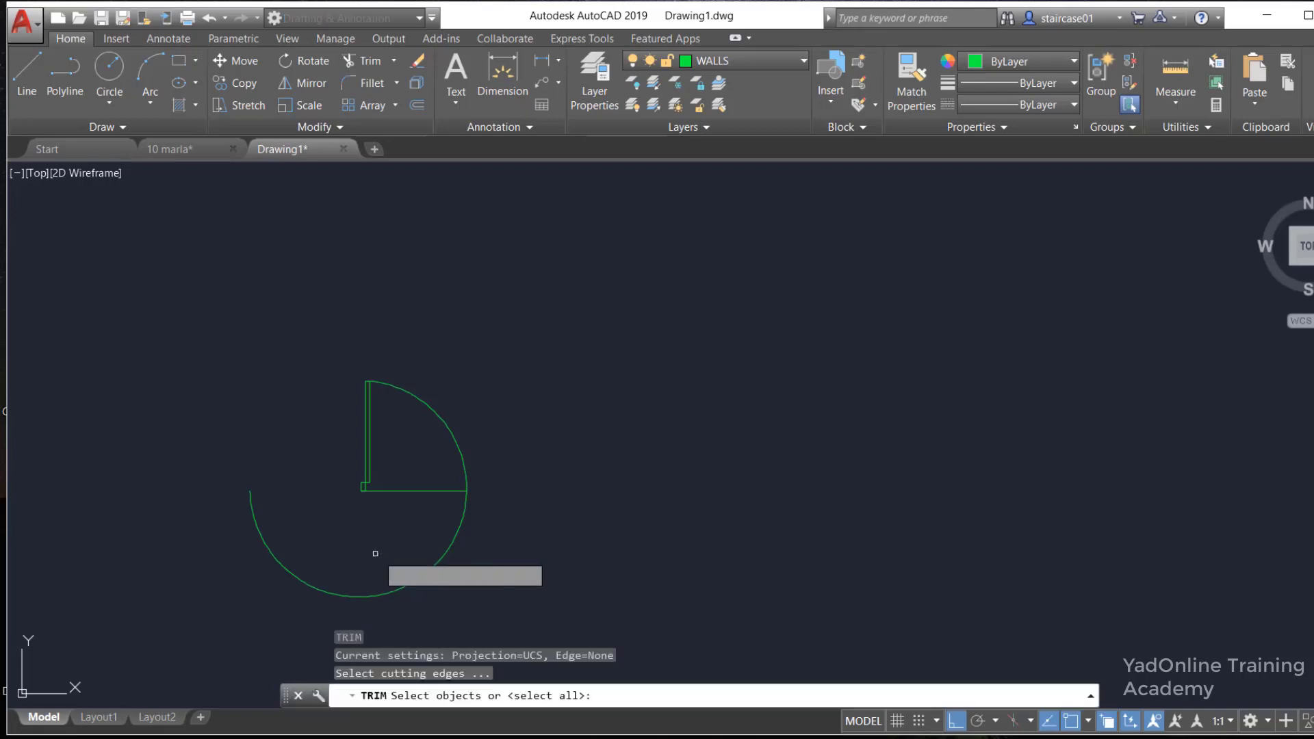
key(Return)
click(461, 524)
key(Escape)
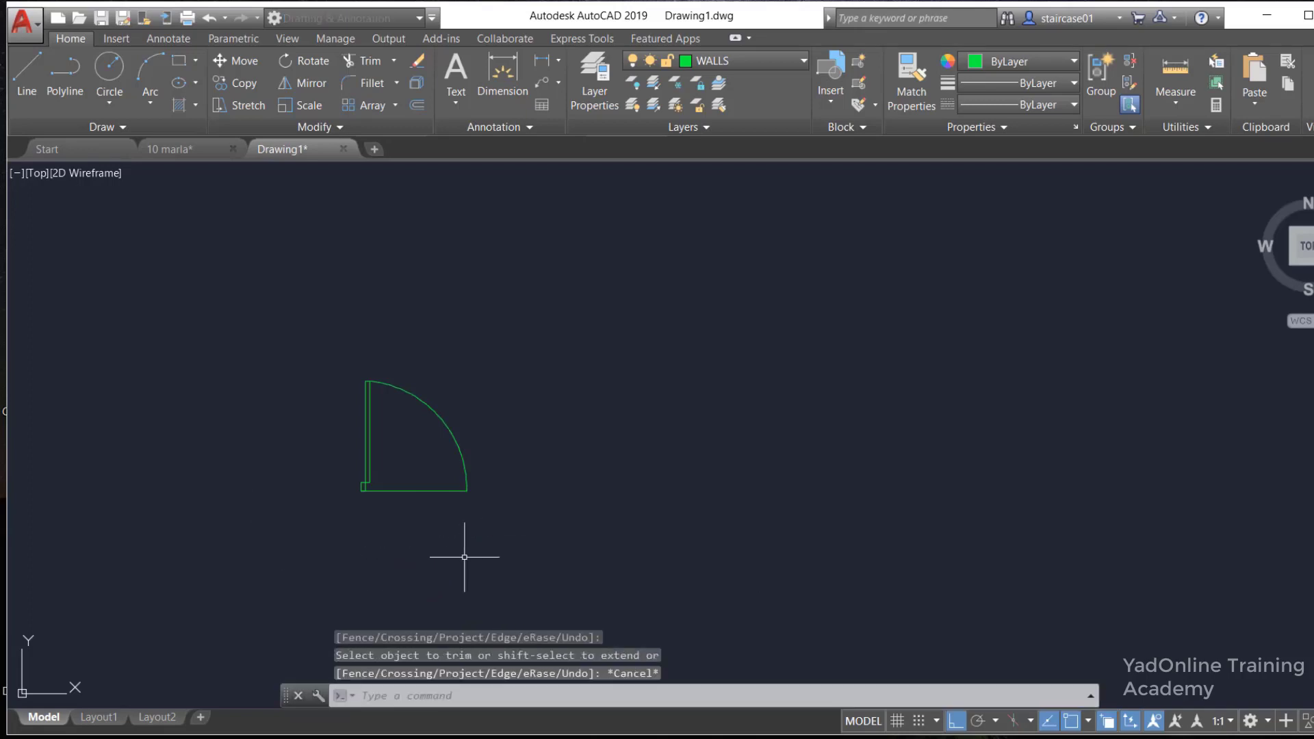
click(408, 491)
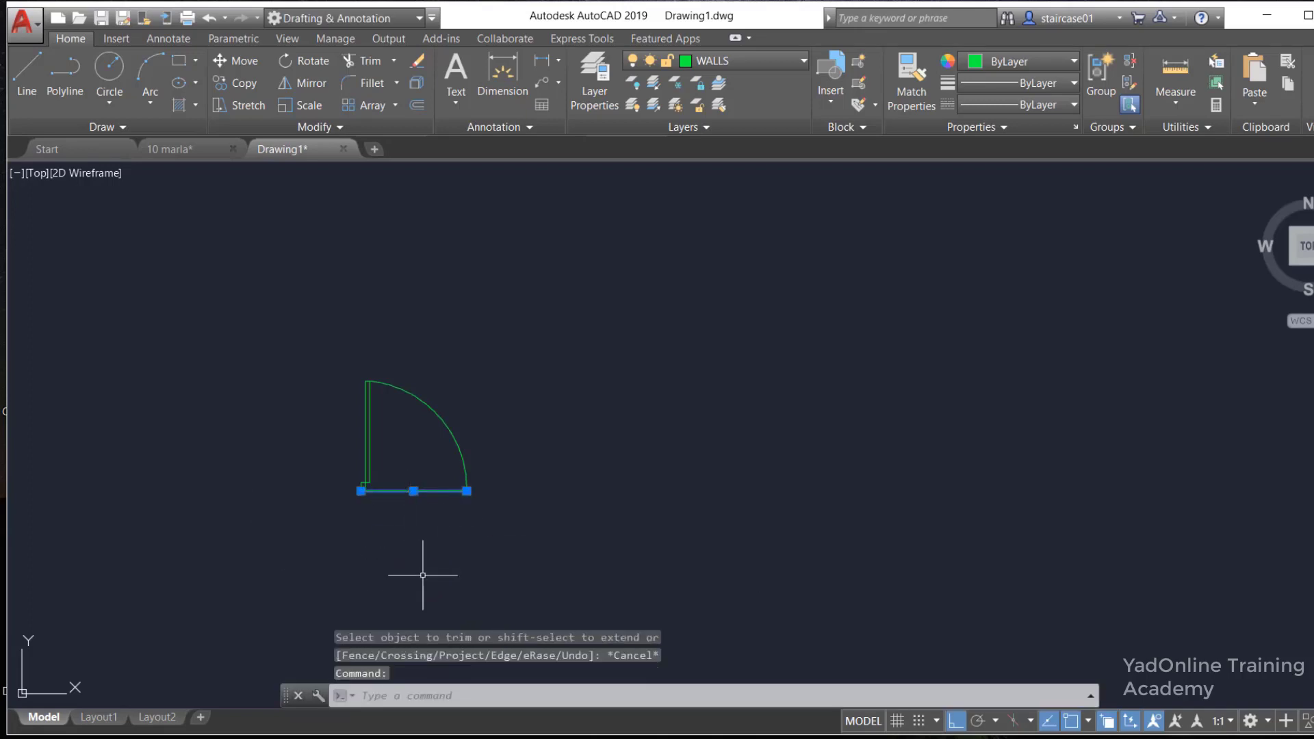
Erase the door's bottom horizontal line
text(e)
key(Return)
scroll(417, 510, down, 2)
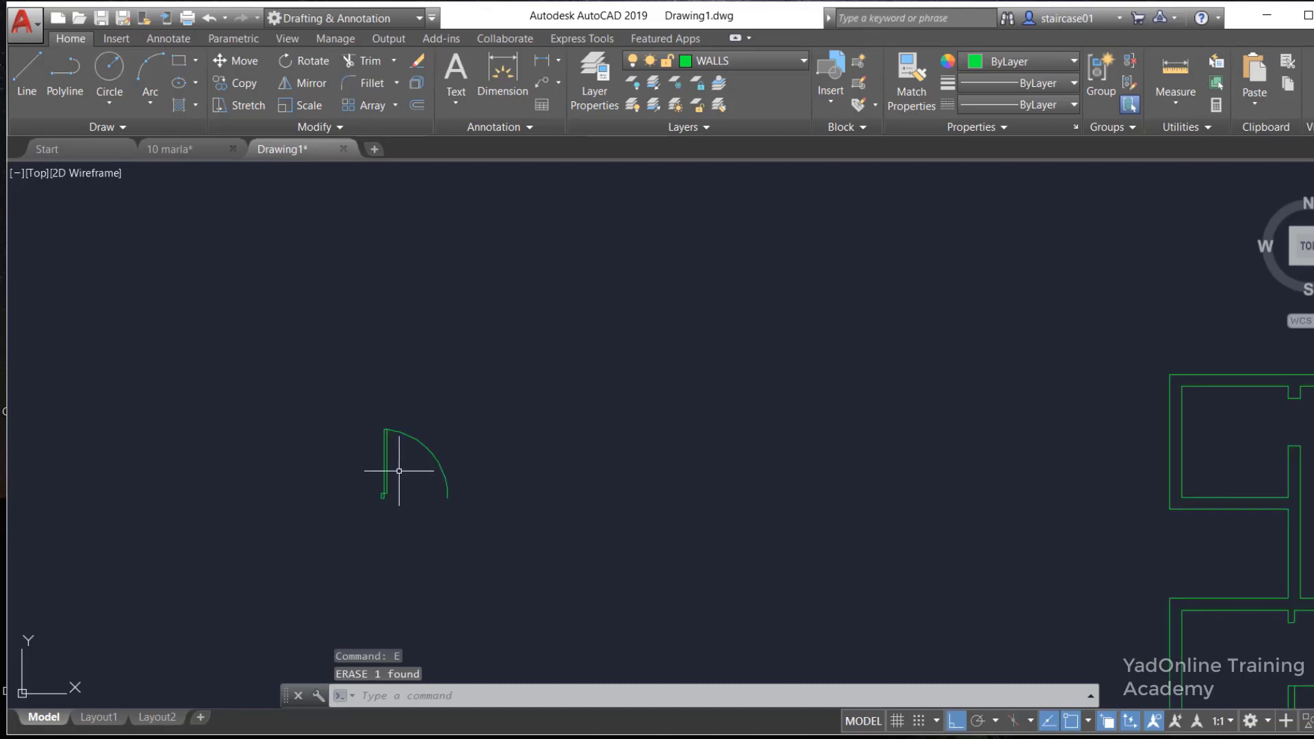
scroll(399, 471, up, 2)
scroll(402, 454, up, 2)
scroll(404, 460, down, 2)
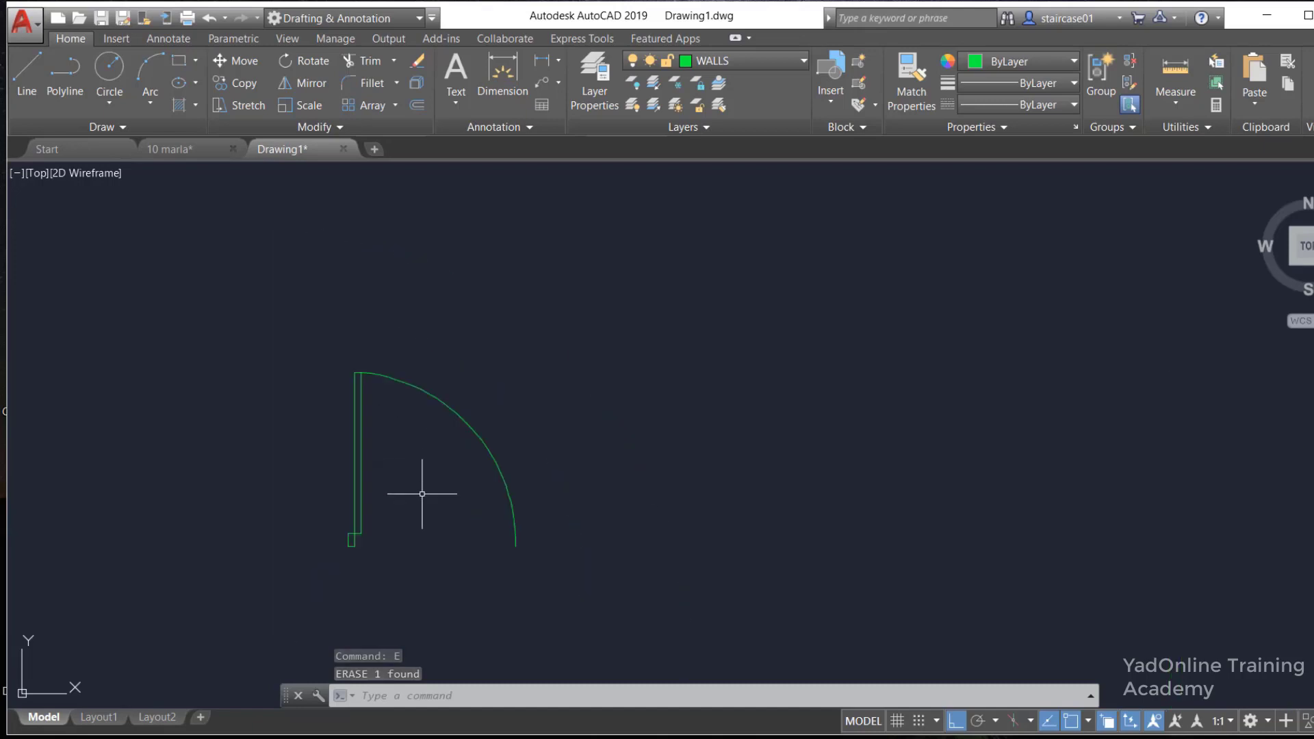
scroll(450, 540, down, 2)
scroll(458, 549, down, 1)
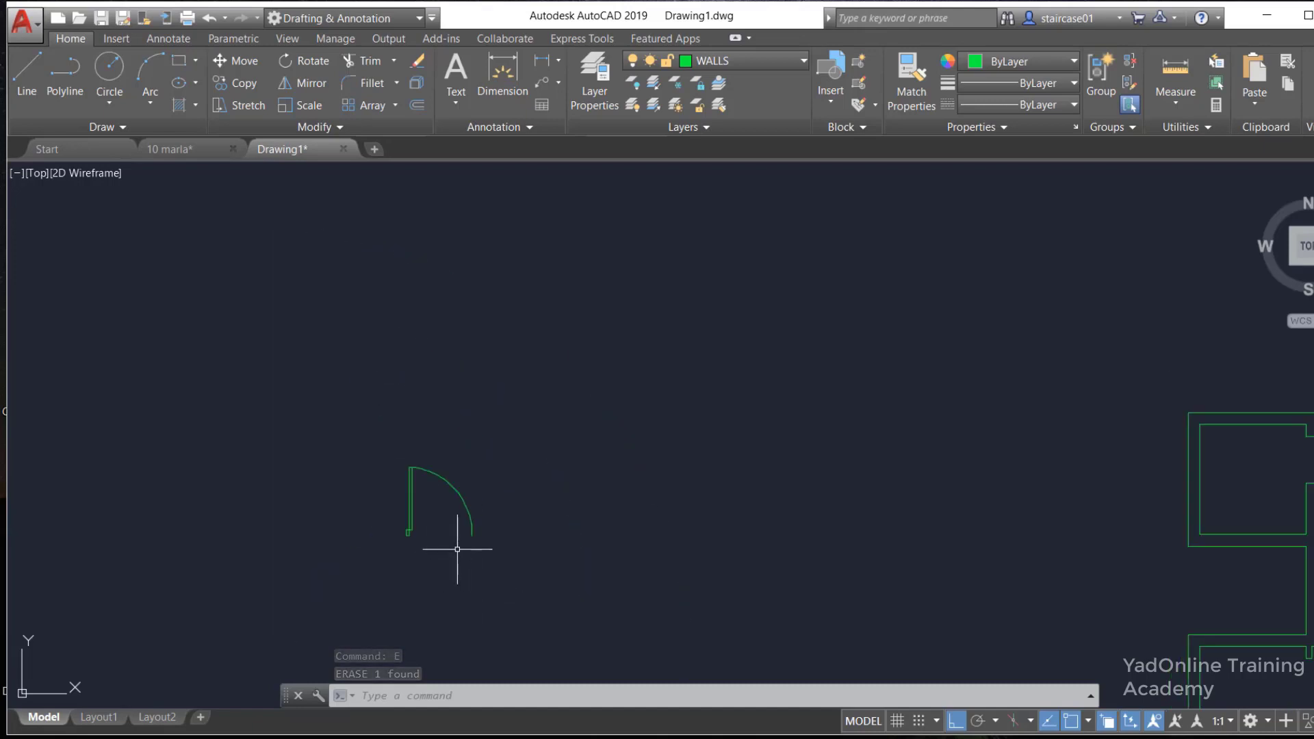
Group the door leaf and swing arc into one object
click(523, 425)
click(355, 574)
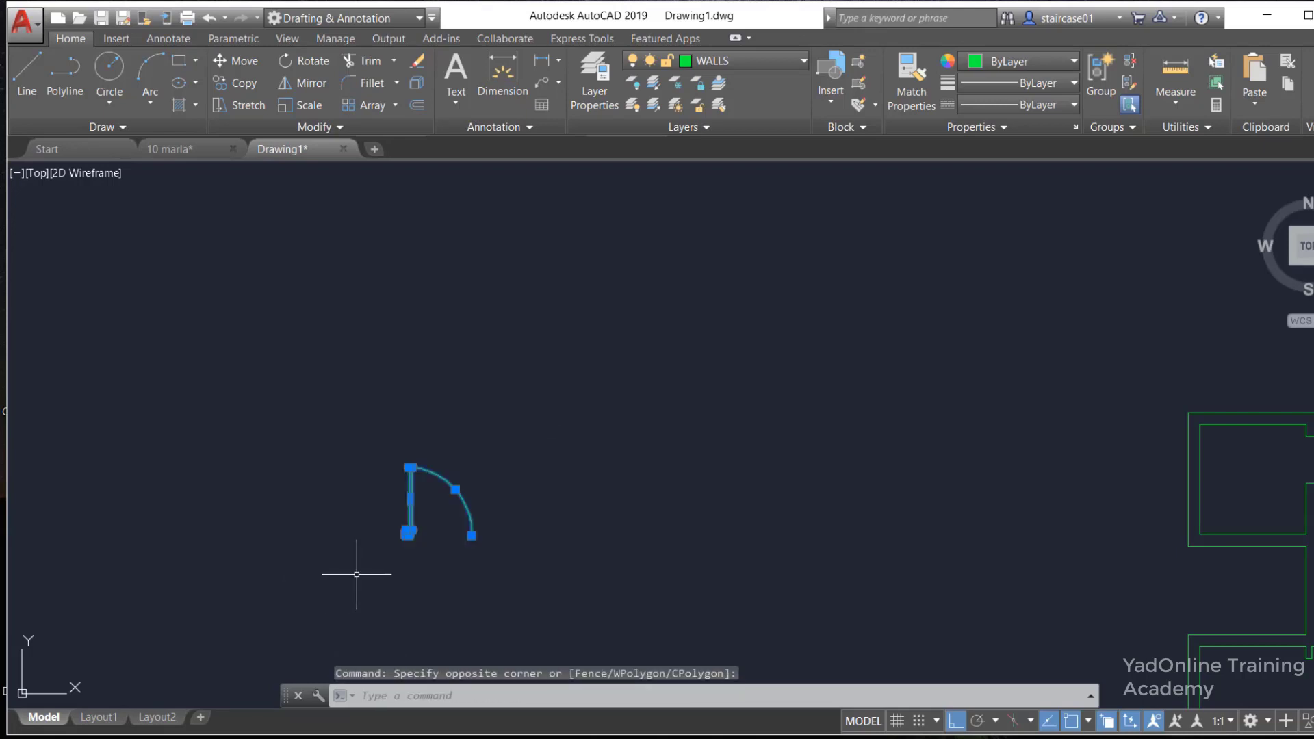
text(g)
key(Return)
scroll(438, 560, down, 2)
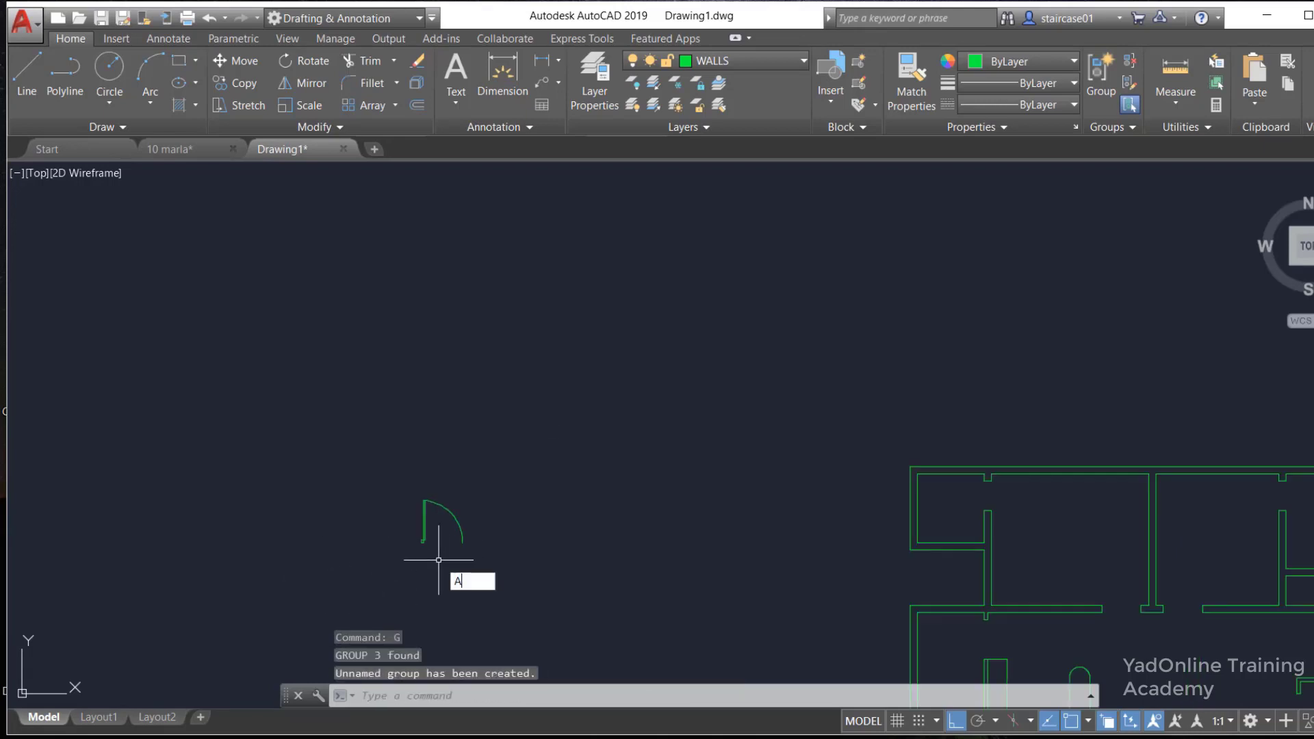
key(Escape)
Start copying the grouped door, window-selecting it
text(c)
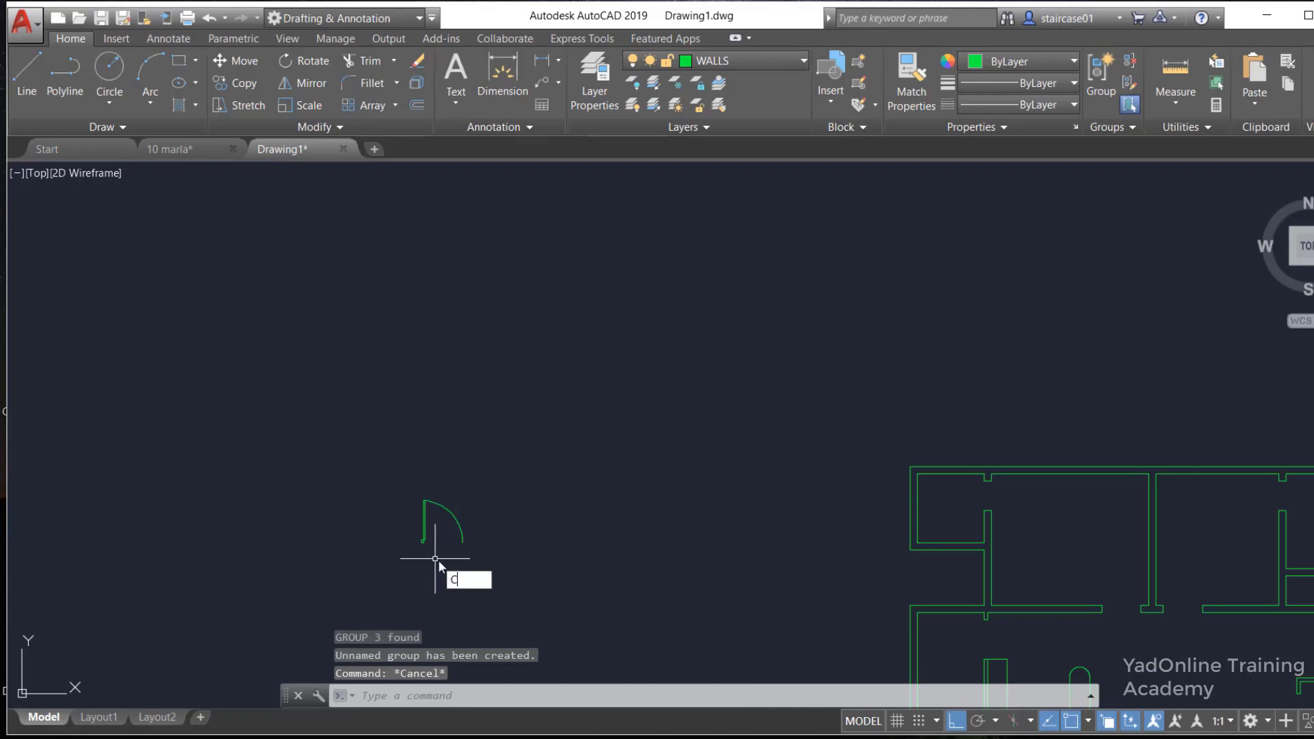
key(Return)
click(485, 470)
click(284, 629)
Copy the door from its hinge corner into four more positions stacked downward in a column
key(Return)
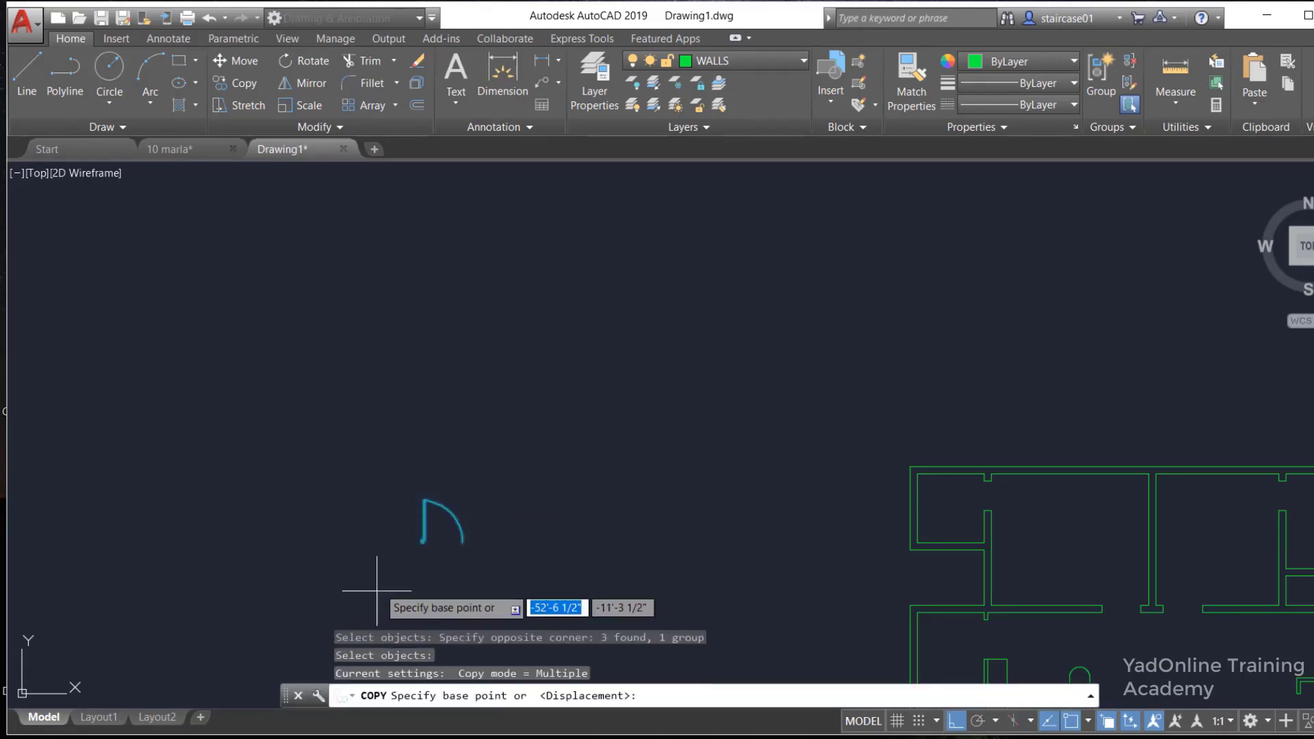
scroll(411, 537, up, 2)
scroll(399, 597, down, 2)
scroll(413, 435, down, 2)
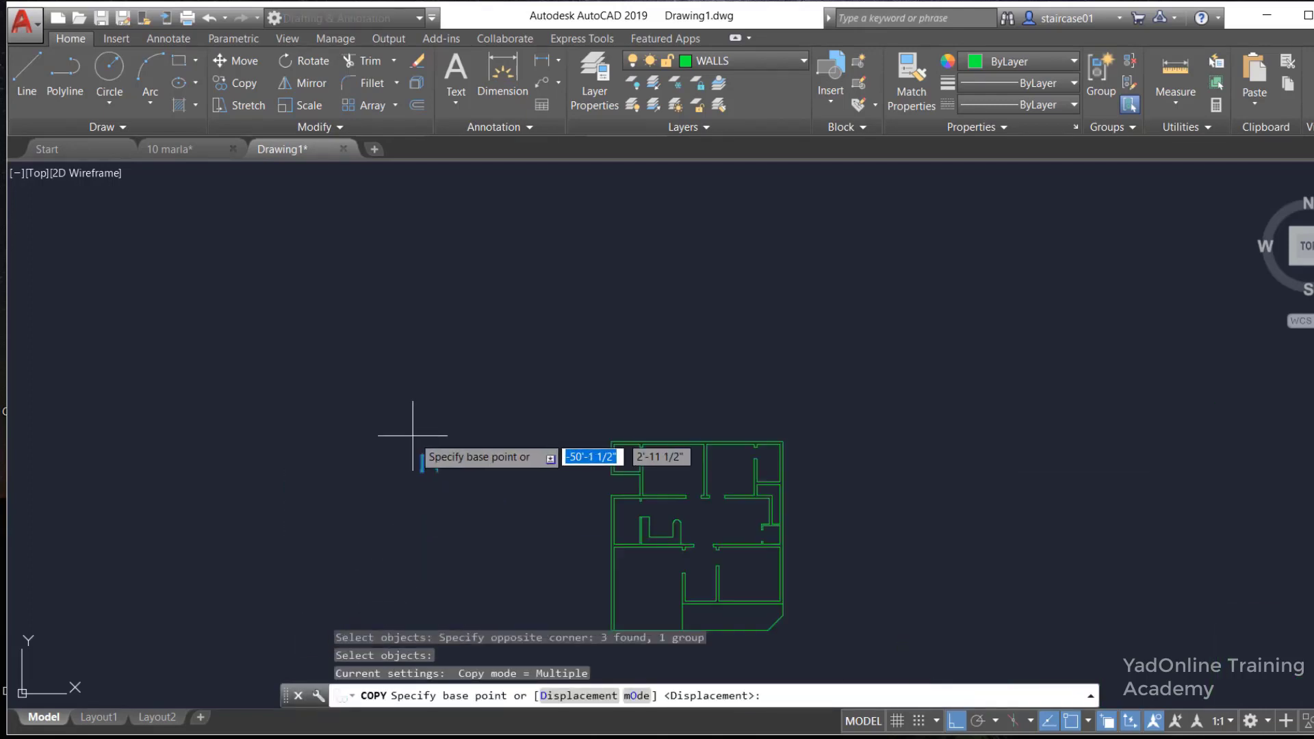
scroll(397, 479, up, 3)
scroll(463, 411, up, 2)
scroll(493, 369, up, 2)
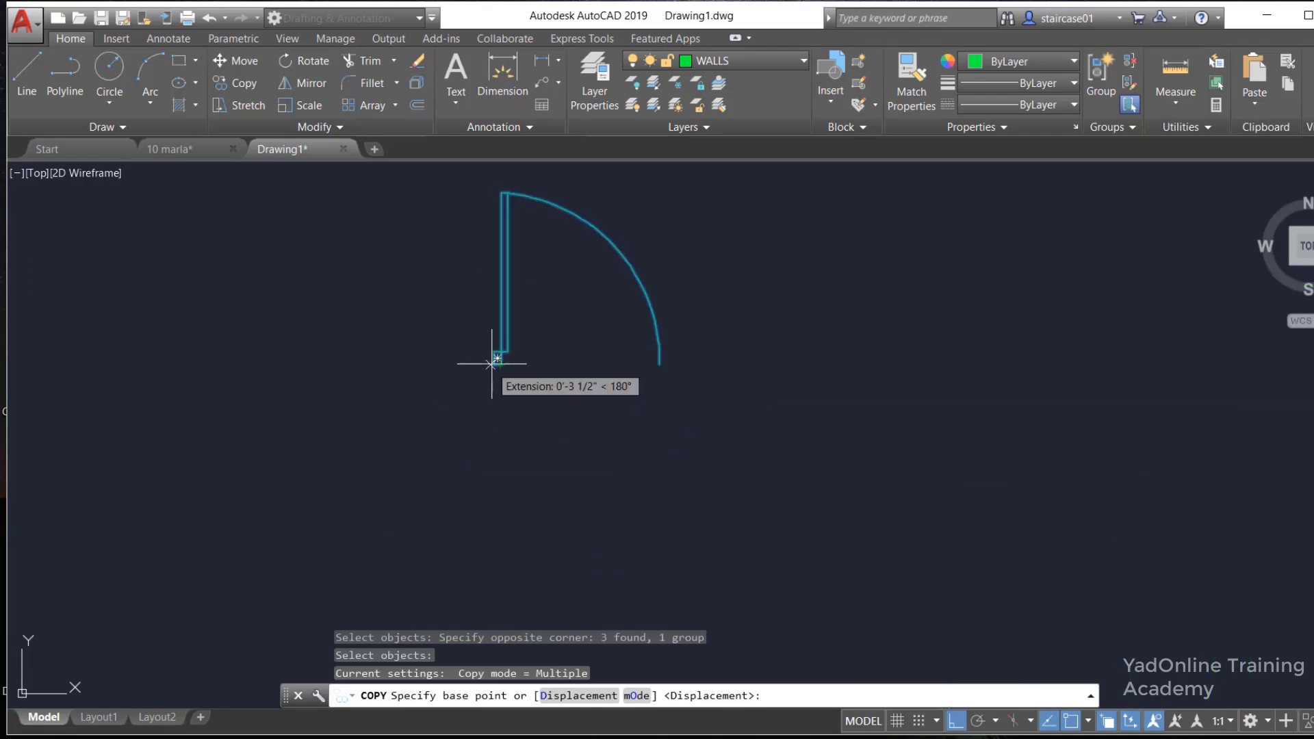
click(496, 357)
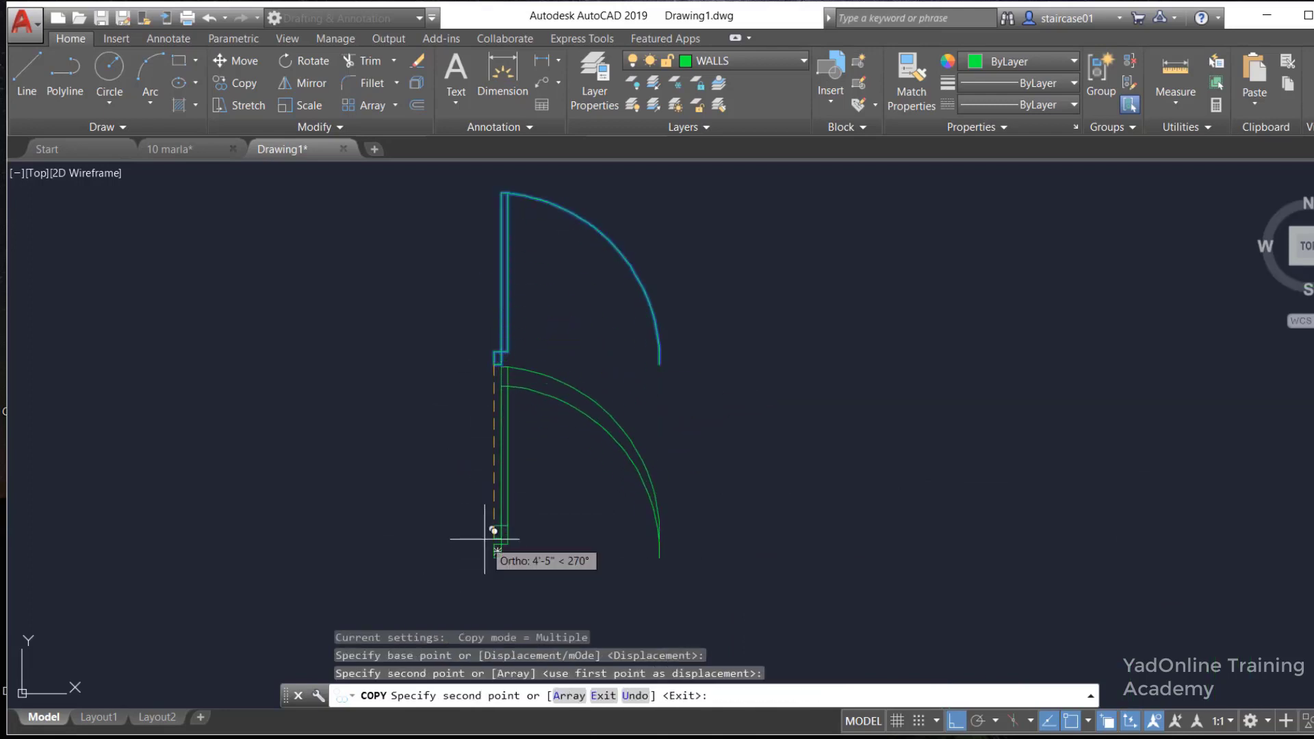
scroll(486, 531, down, 2)
scroll(493, 479, down, 2)
scroll(490, 493, up, 2)
scroll(517, 438, up, 1)
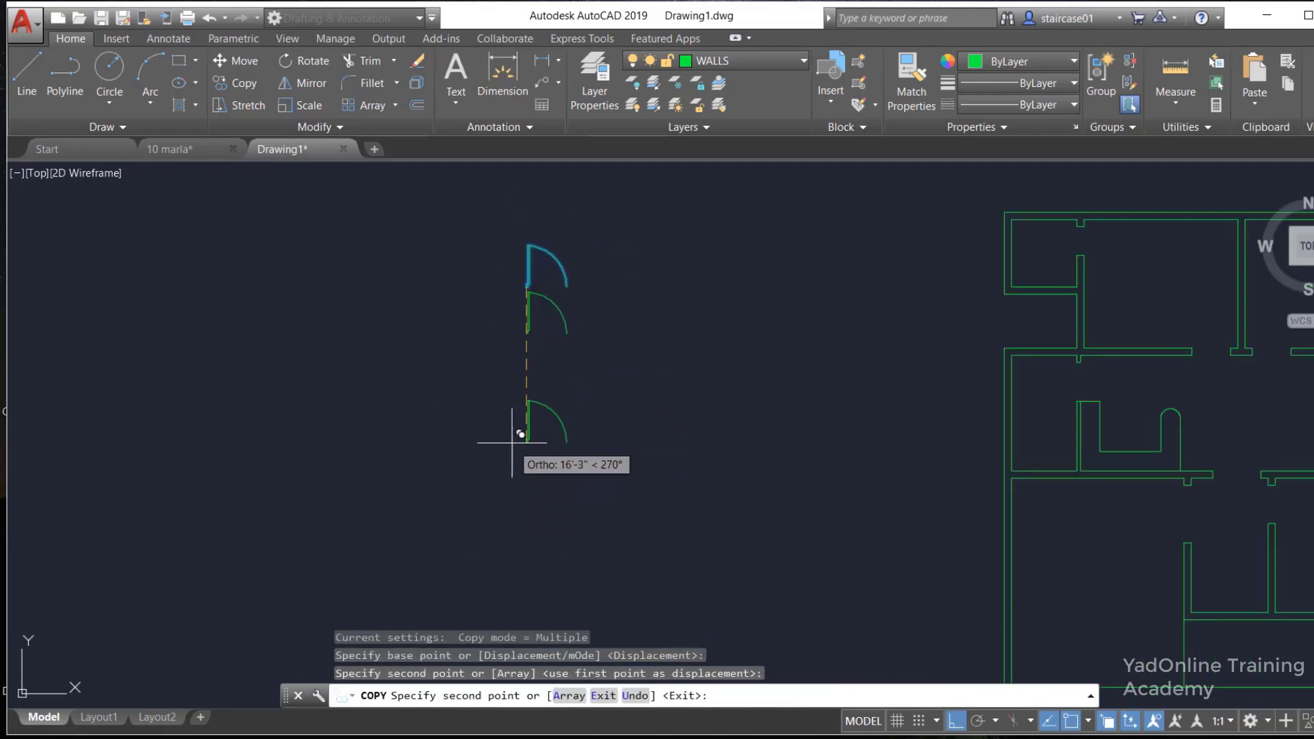
click(520, 407)
click(520, 488)
click(521, 570)
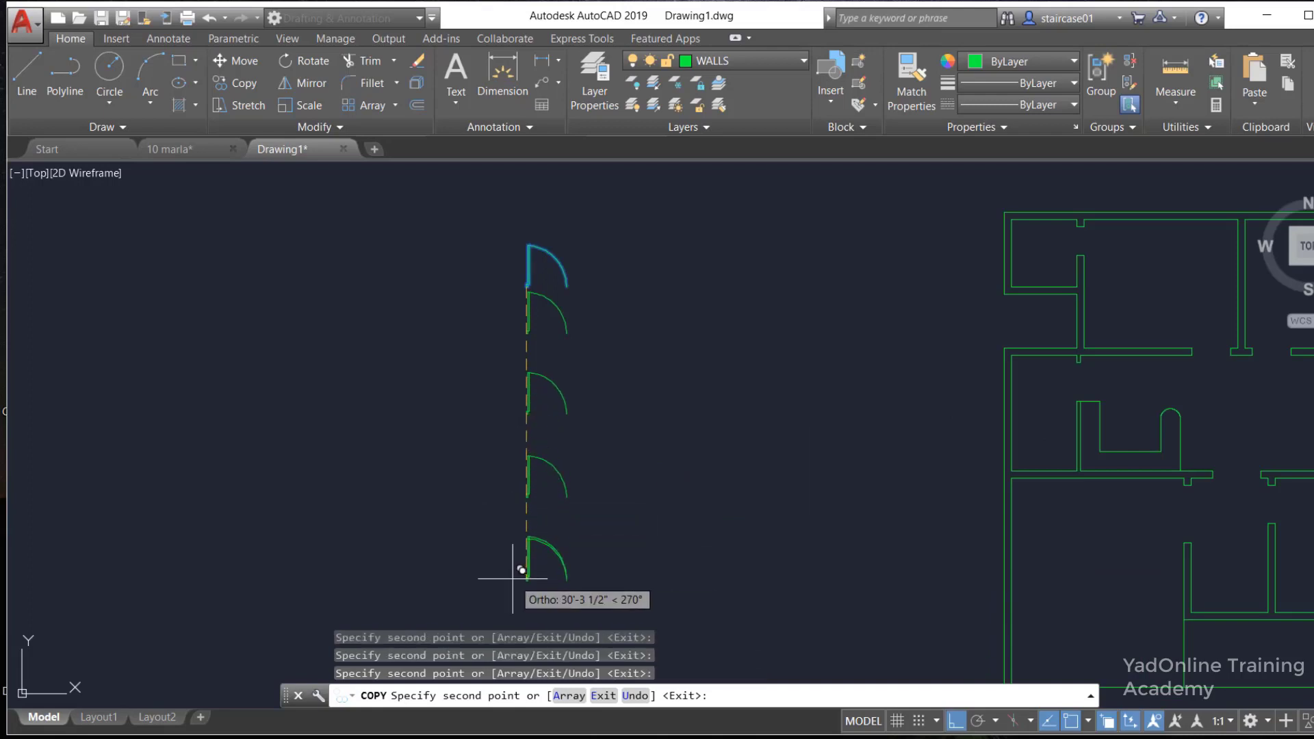
key(Escape)
Start mirroring the five doors about a vertical line, then abandon the attempt
key(Return)
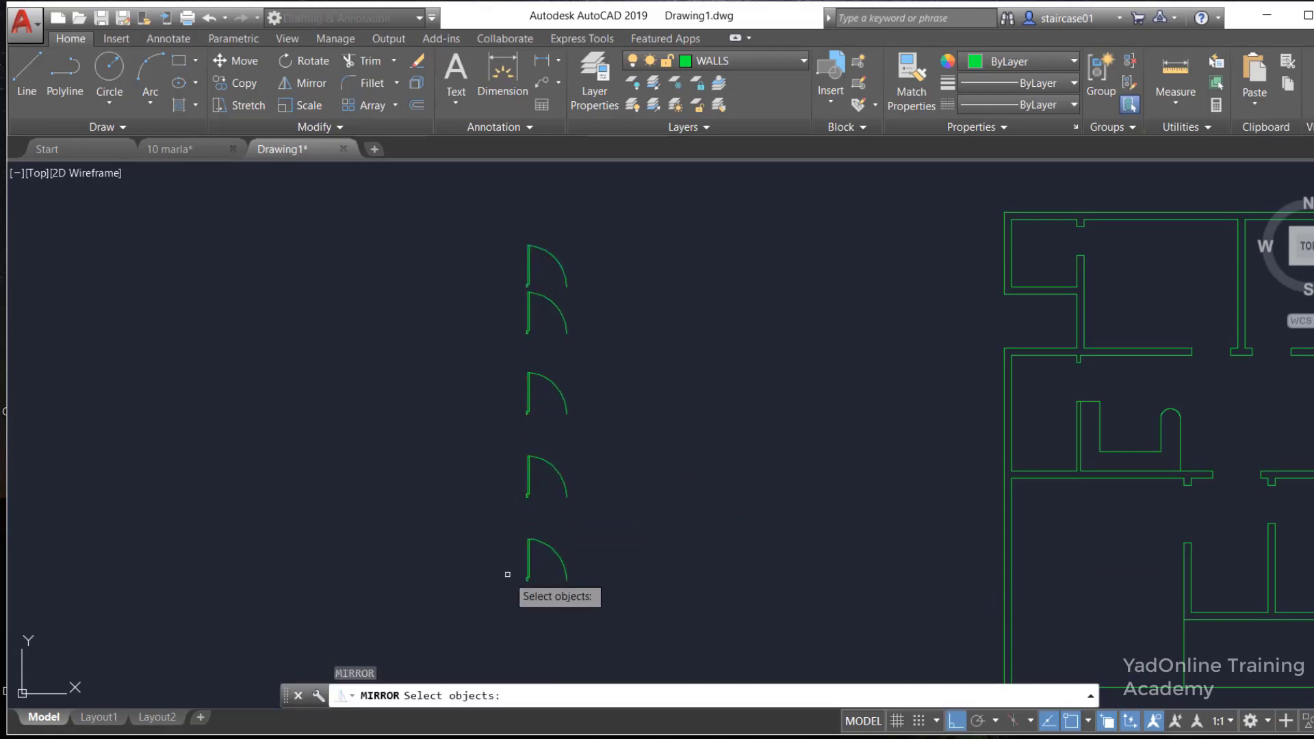
click(636, 233)
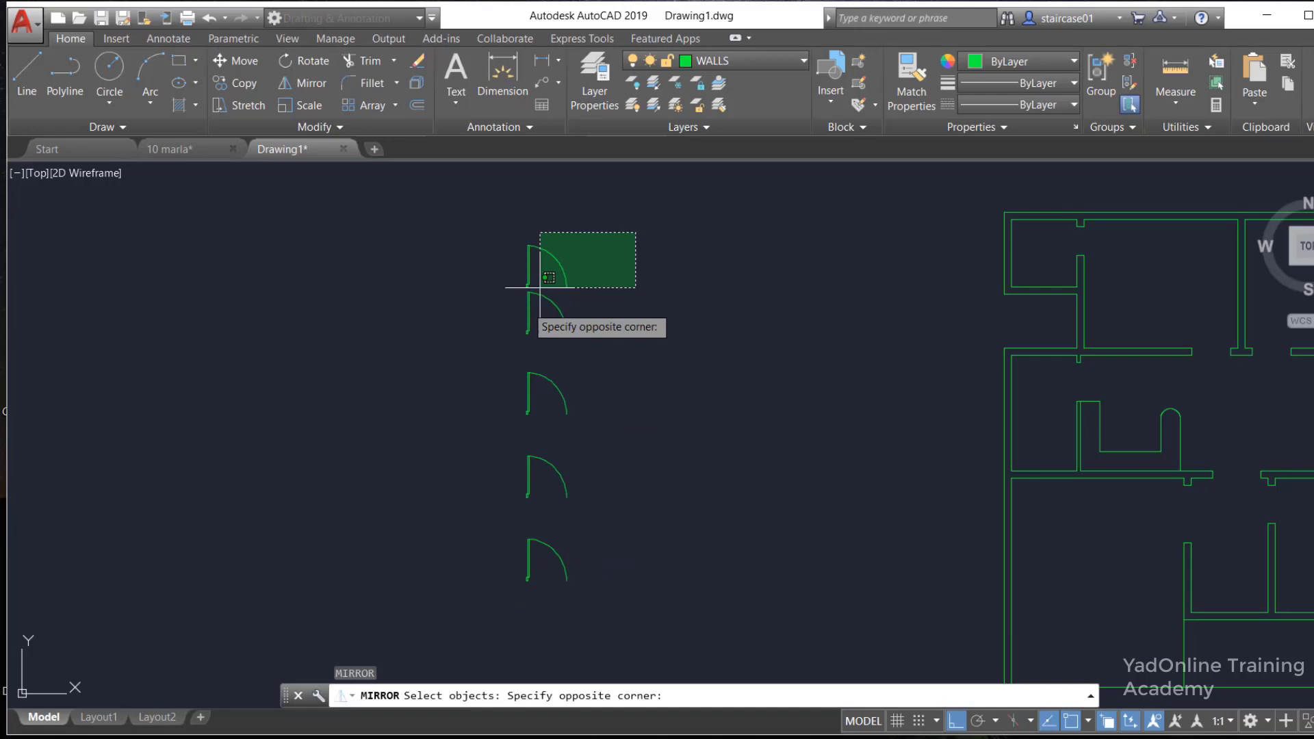
click(460, 625)
key(Return)
click(475, 219)
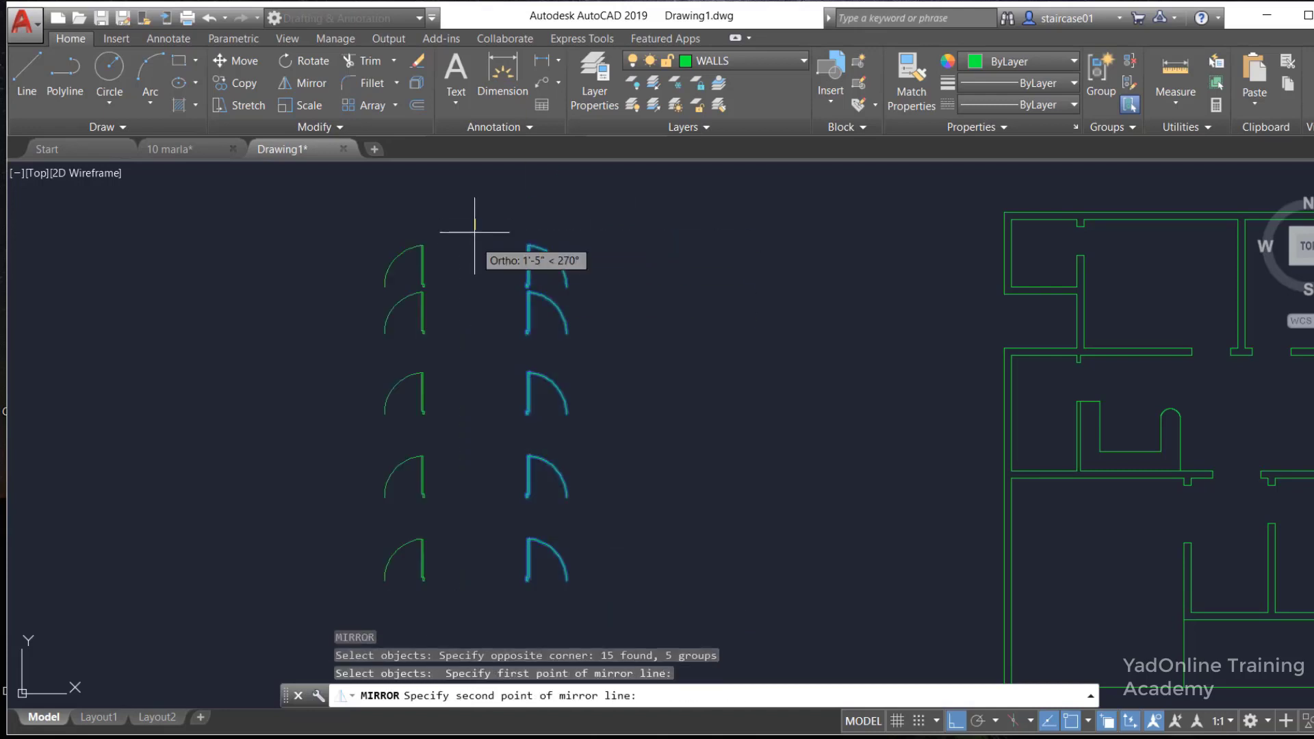
click(407, 617)
key(Escape)
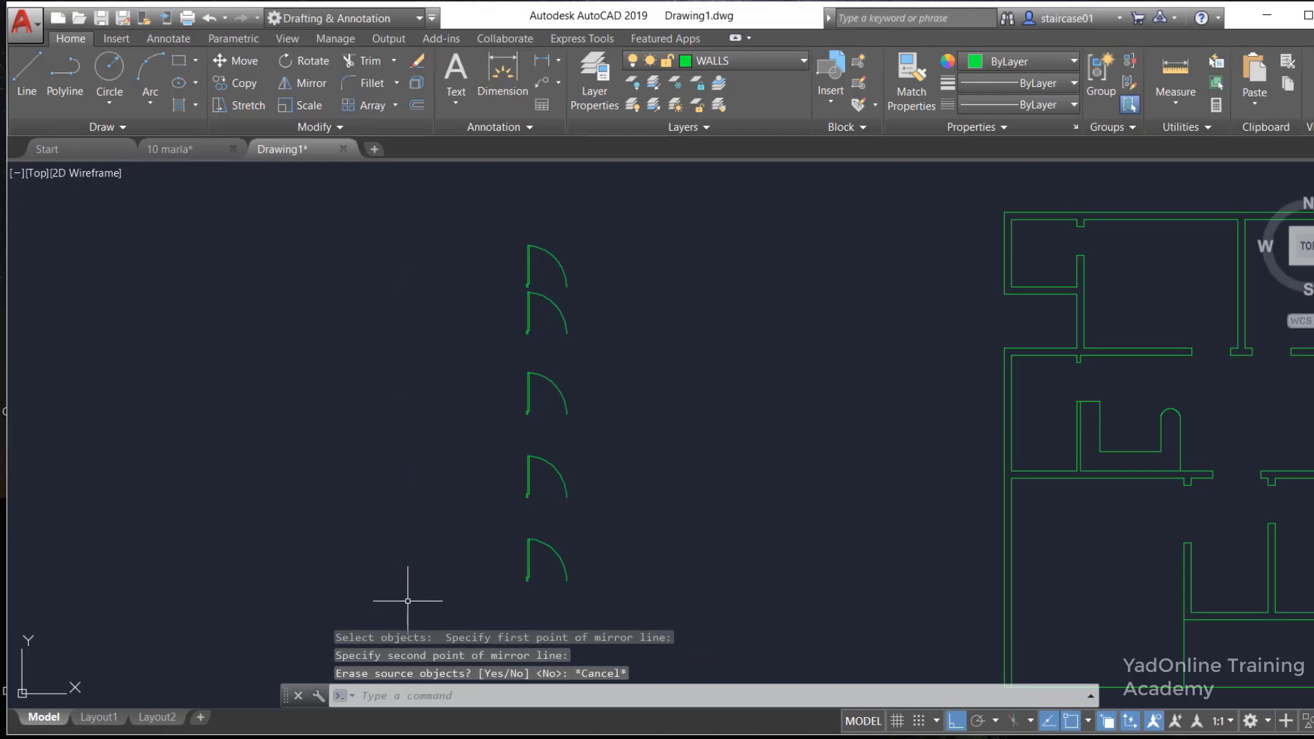
Mirror all five doors about a vertical line into a second column, keeping the originals
key(Return)
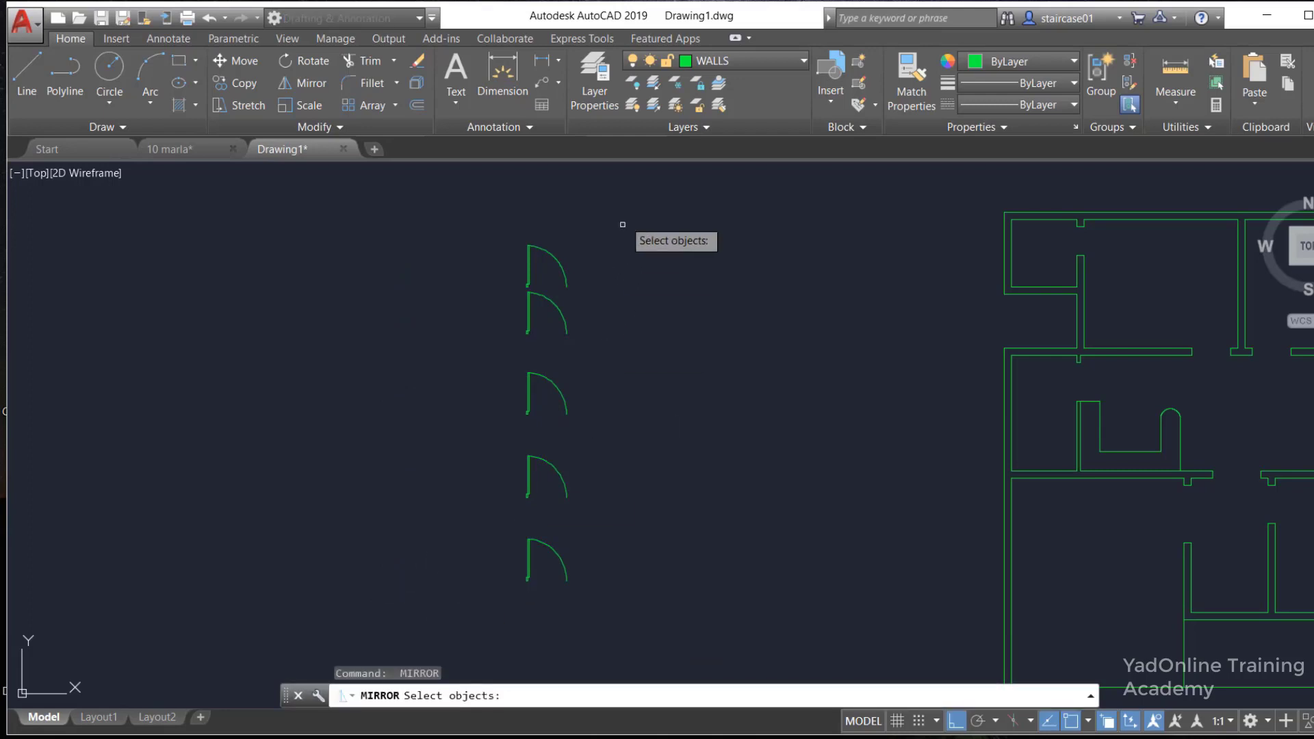
click(623, 225)
click(457, 625)
key(Return)
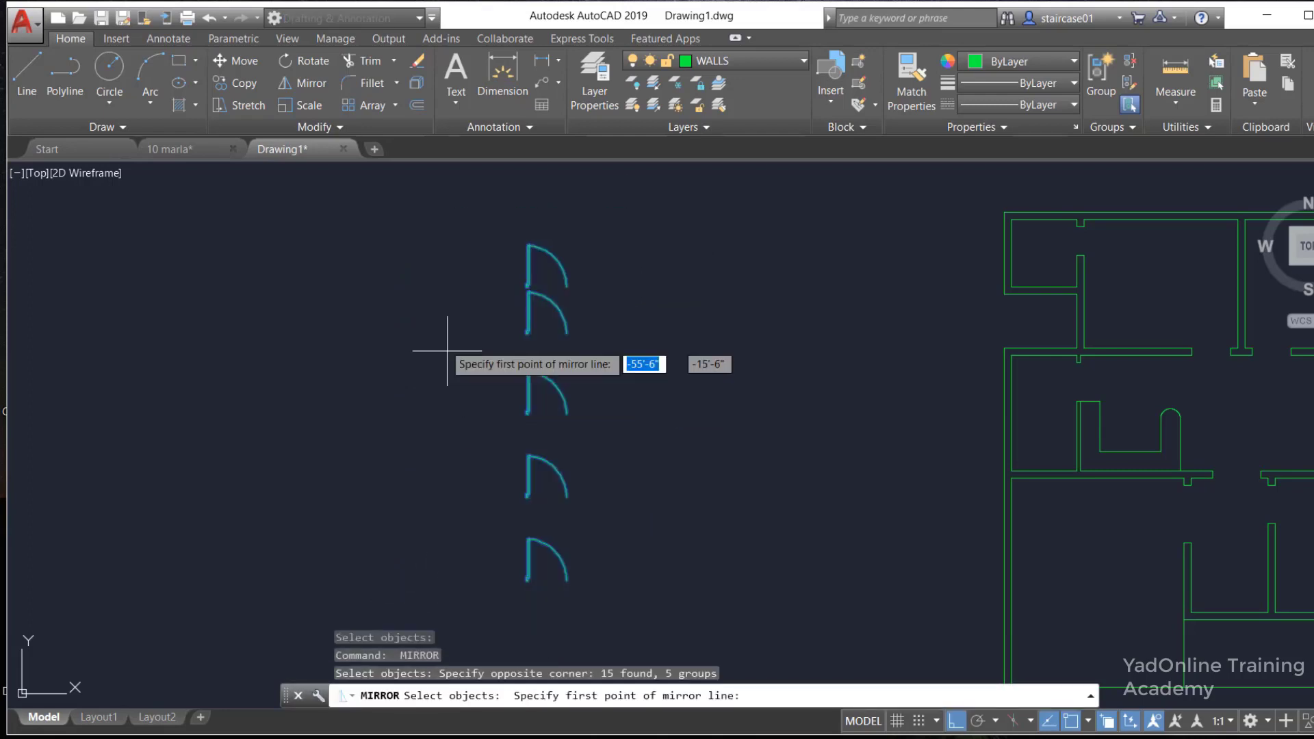
click(463, 221)
click(439, 615)
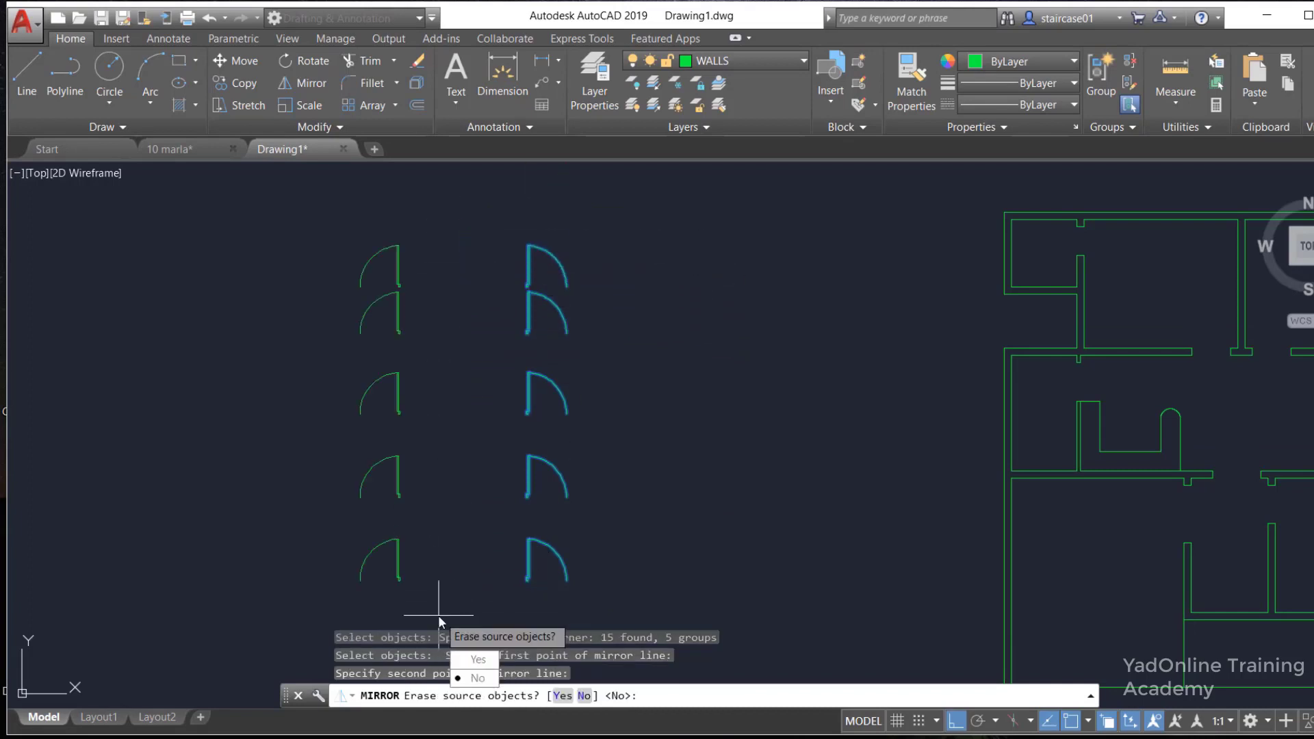
click(477, 679)
key(Escape)
Align the door so its corner matches the wall corner where the opening starts
scroll(685, 524, down, 5)
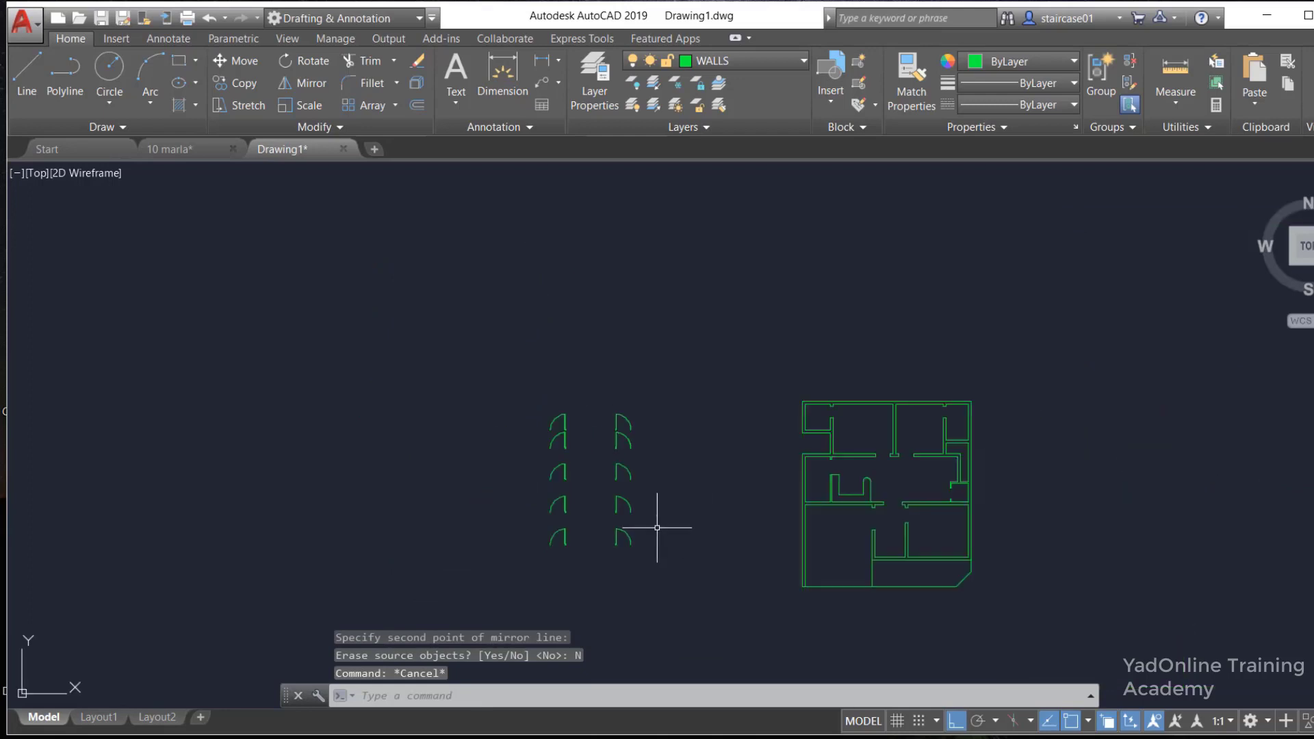
scroll(699, 431, up, 3)
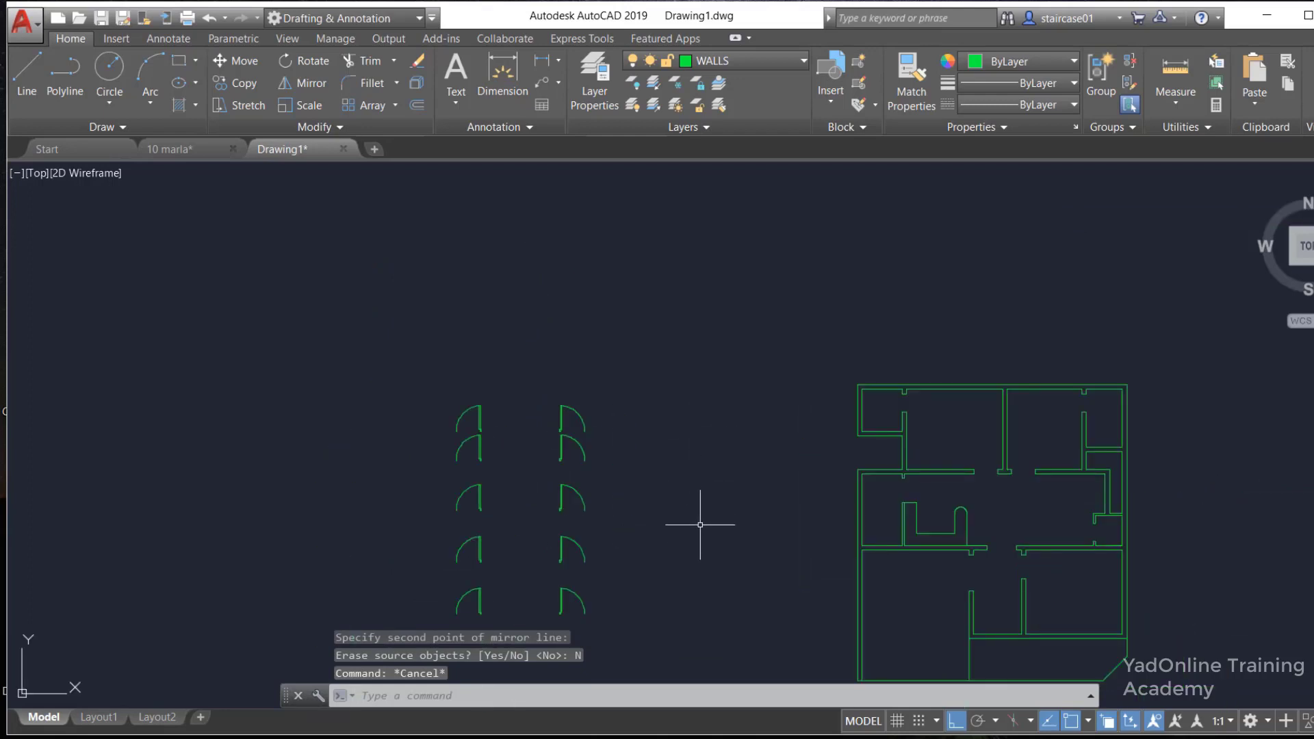
text(A)
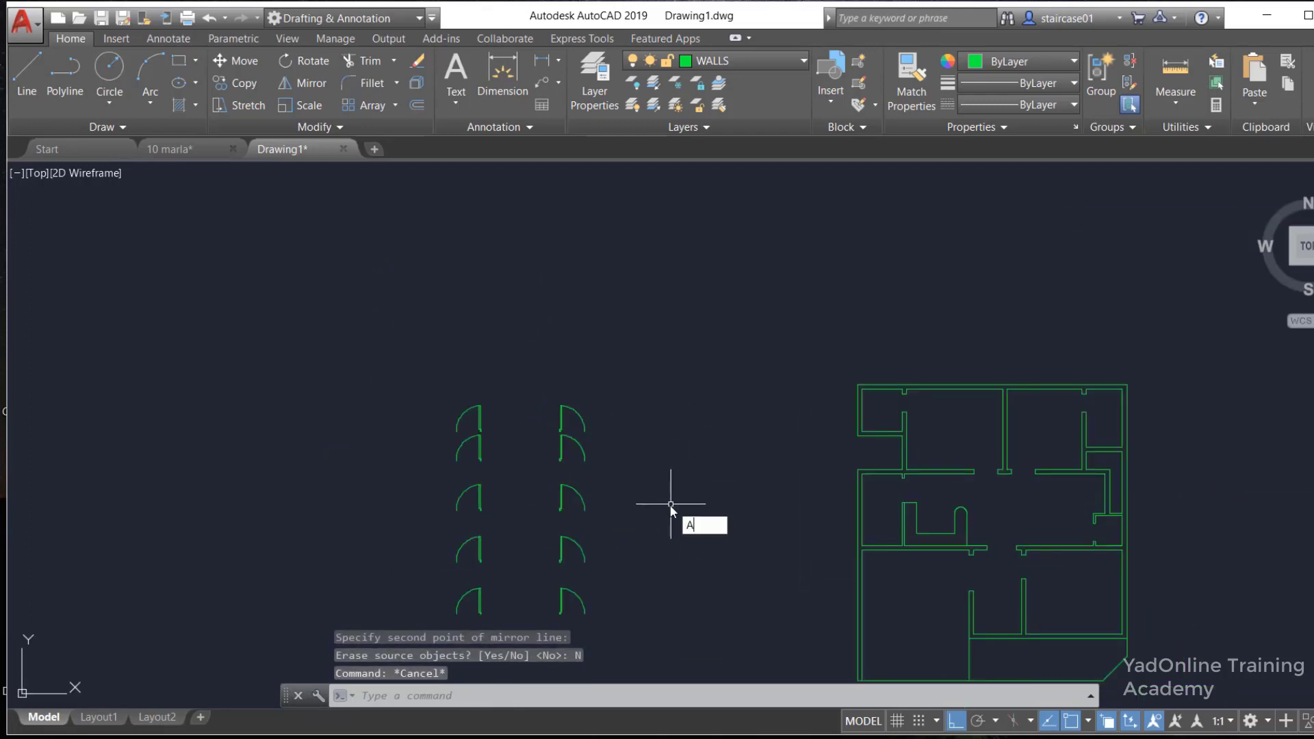
text(al)
key(Return)
click(480, 411)
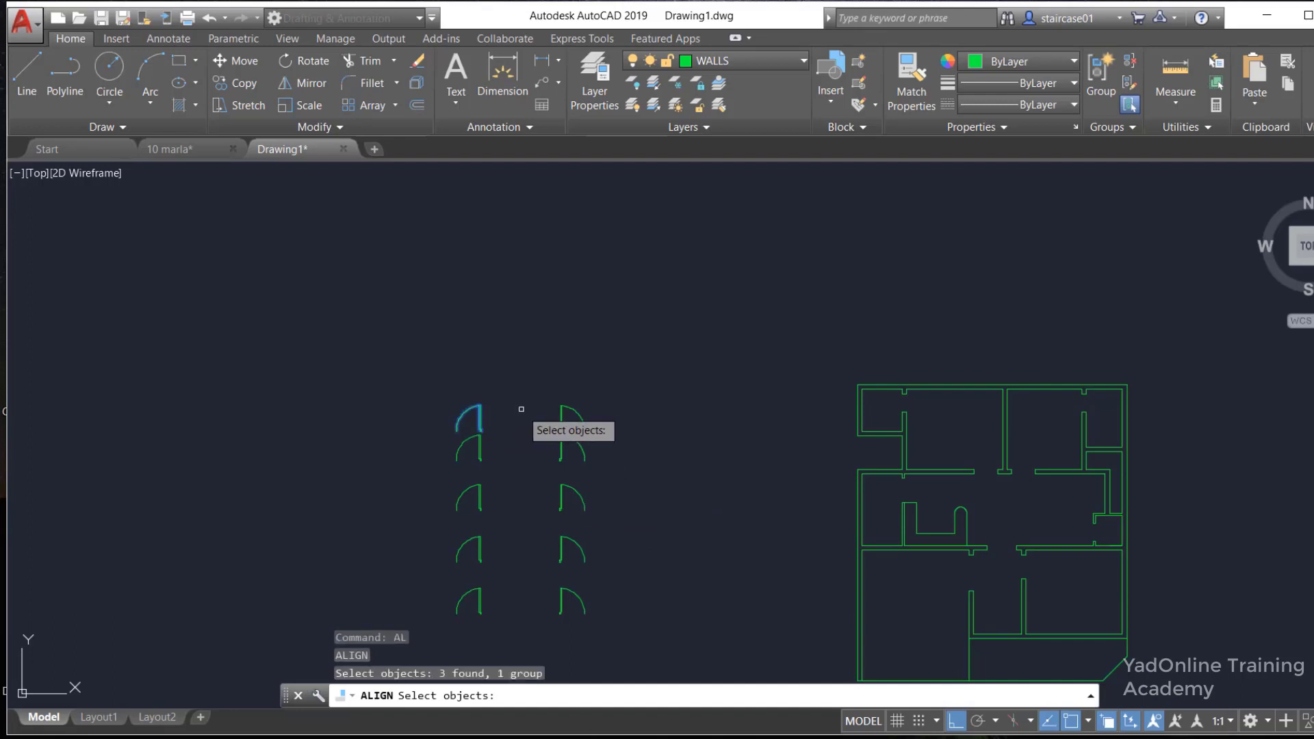
key(Return)
scroll(472, 421, up, 4)
scroll(464, 436, up, 2)
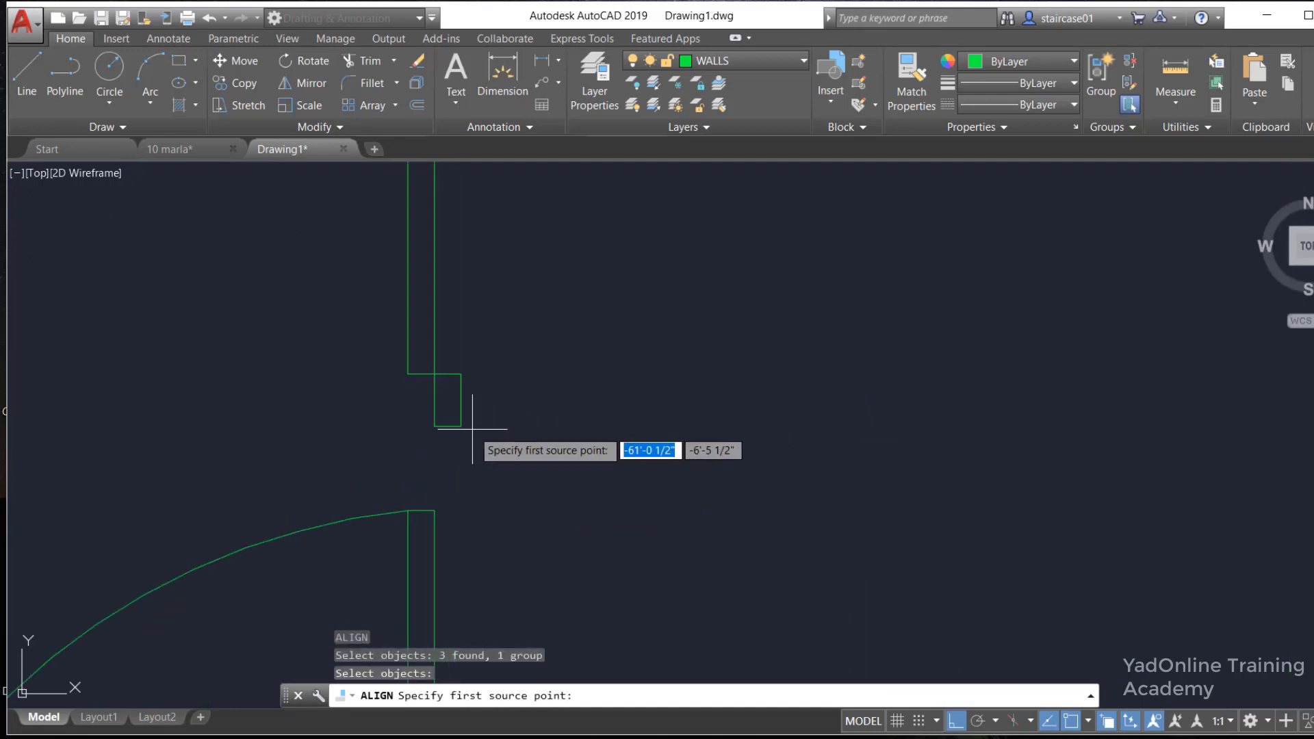
click(460, 426)
scroll(462, 426, down, 3)
scroll(462, 427, down, 2)
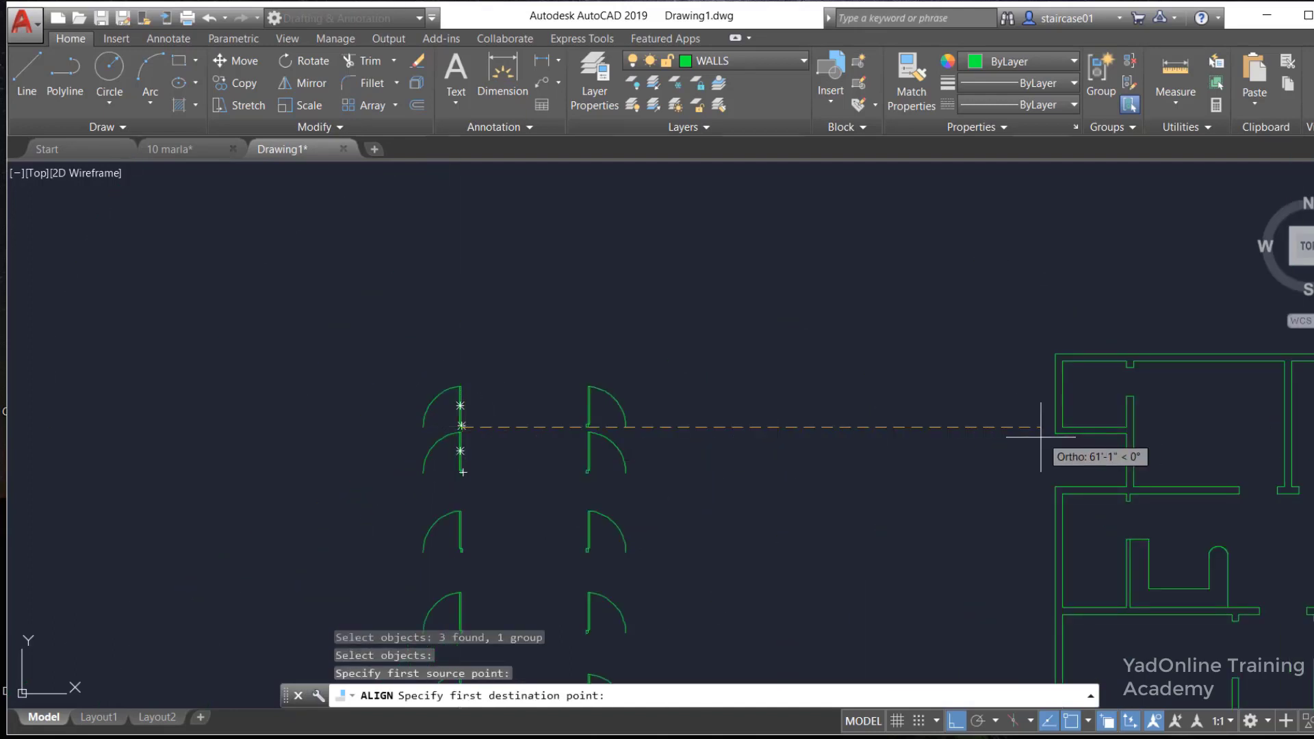
scroll(881, 441, down, 2)
scroll(982, 455, up, 4)
scroll(906, 435, up, 3)
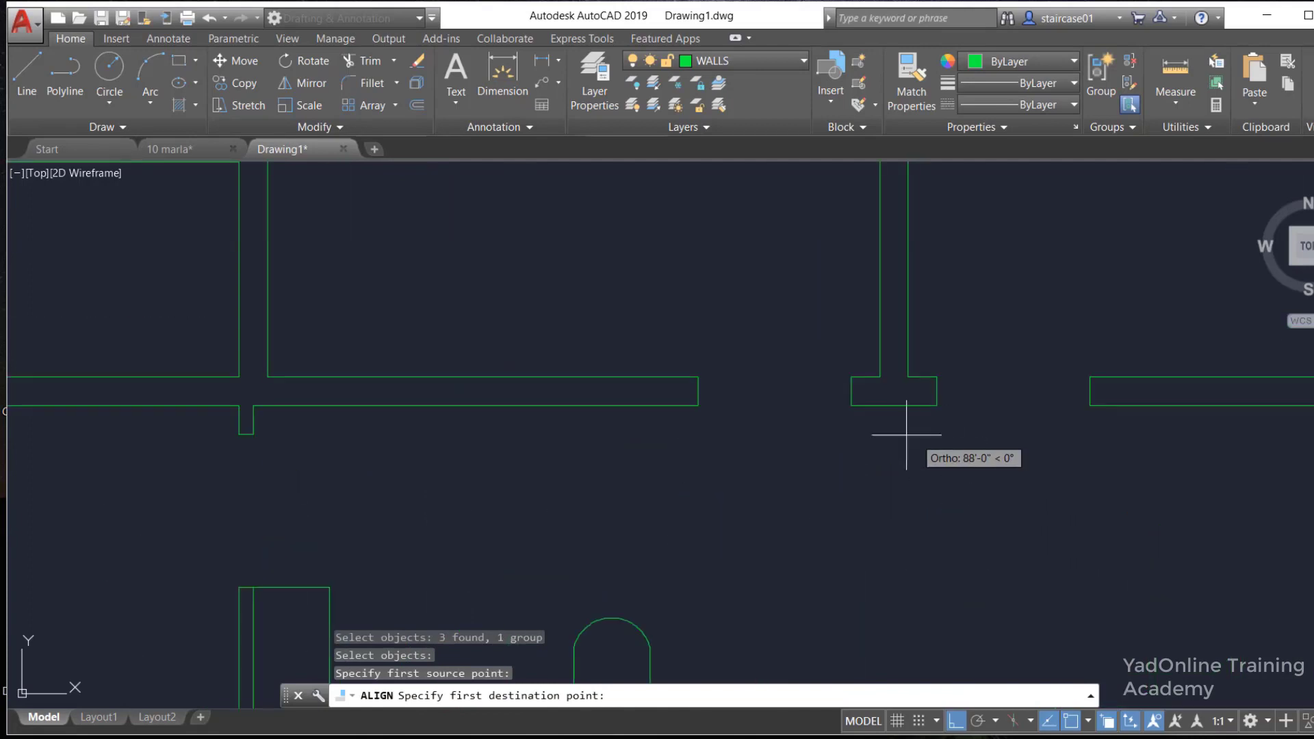
click(851, 406)
Match the door's other end to the opening's far wall end, scaling it to fit
scroll(876, 424, down, 3)
scroll(876, 429, down, 2)
scroll(875, 429, down, 2)
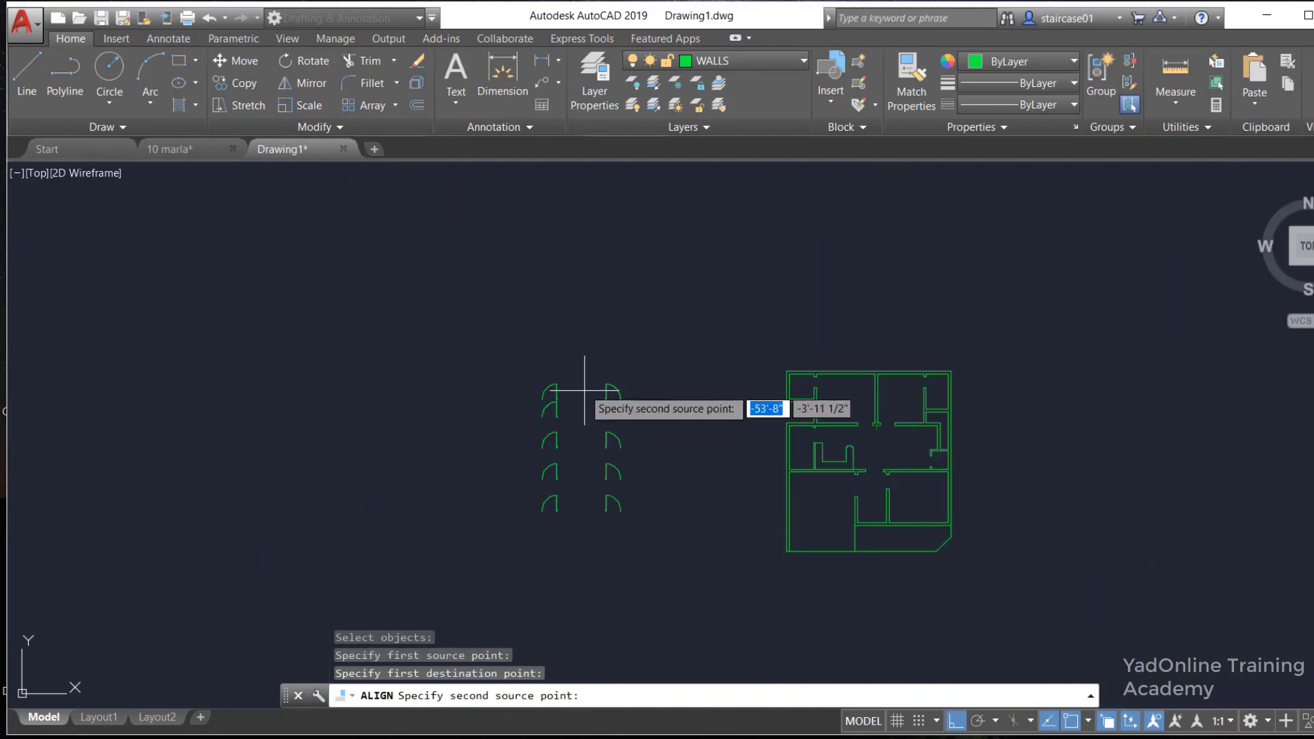
scroll(601, 381, up, 4)
scroll(522, 402, up, 4)
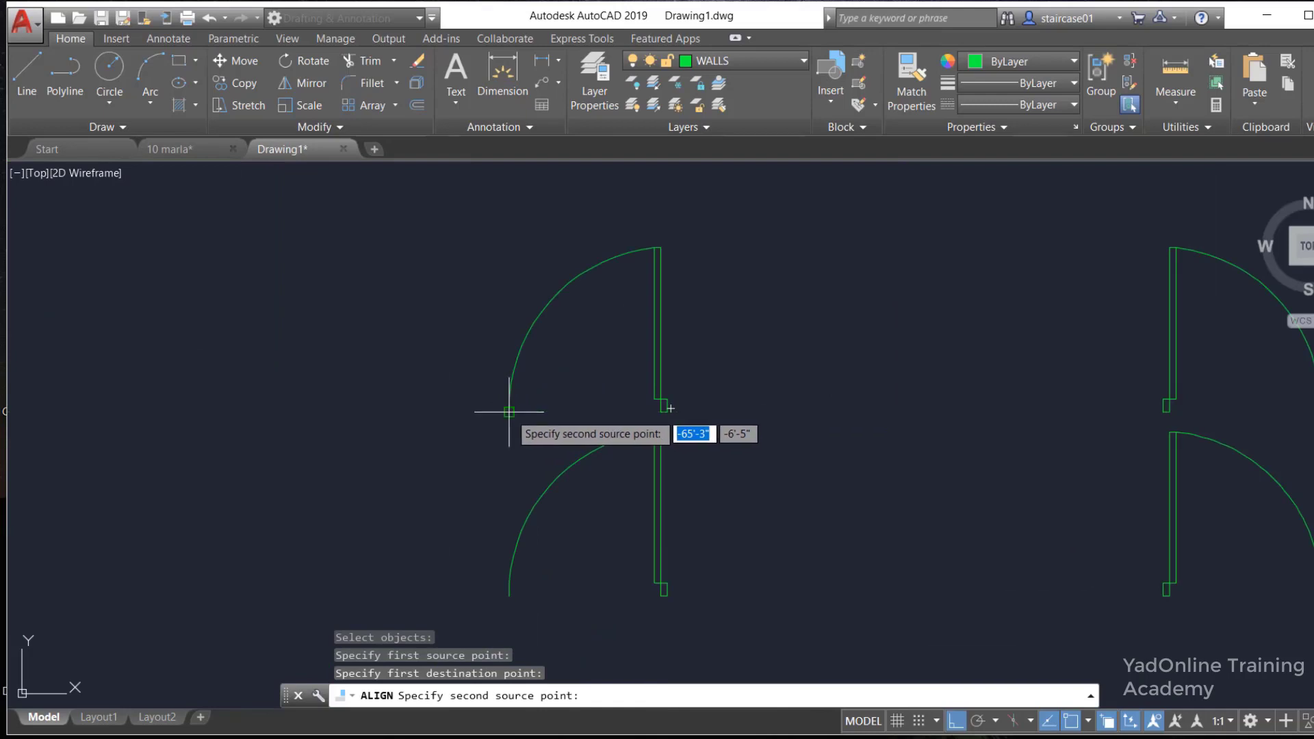
click(514, 413)
scroll(512, 413, down, 5)
scroll(786, 435, up, 3)
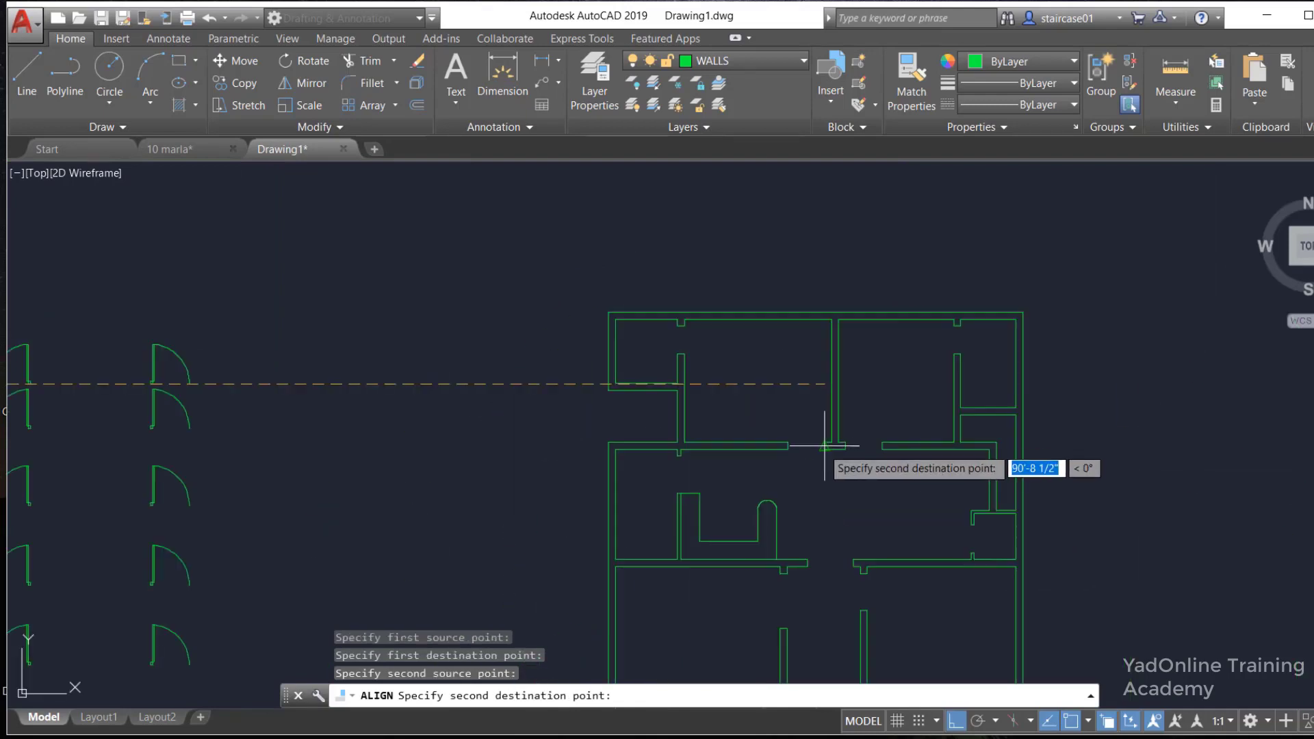
scroll(728, 455, up, 4)
click(695, 447)
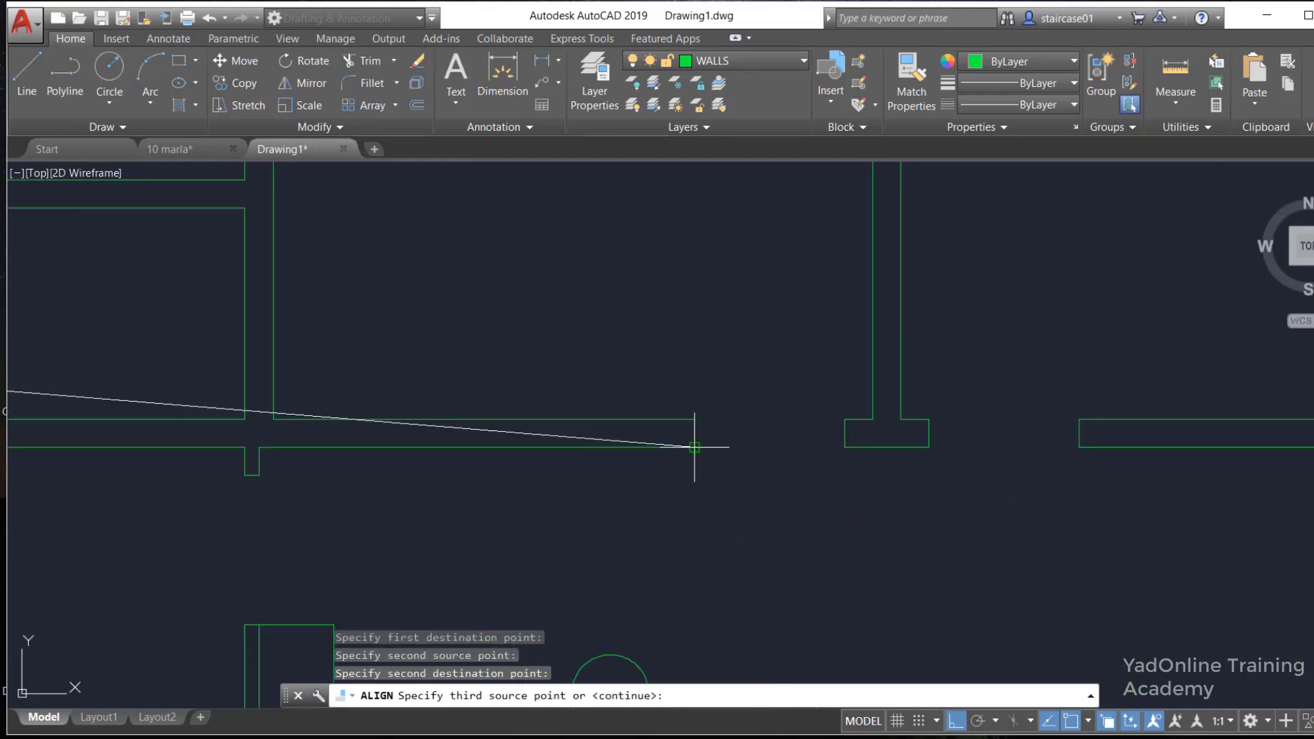
key(Return)
key(Return)
text(Y)
key(Return)
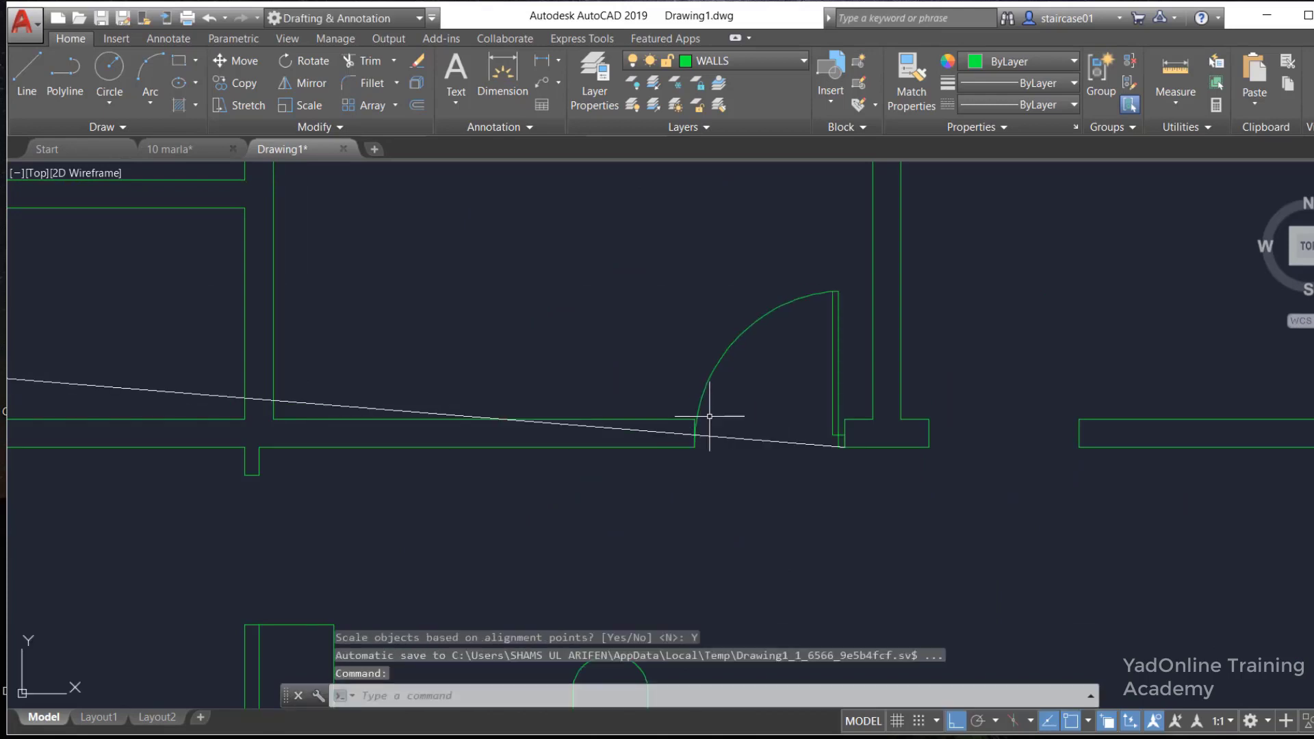
scroll(740, 504, down, 4)
key(Escape)
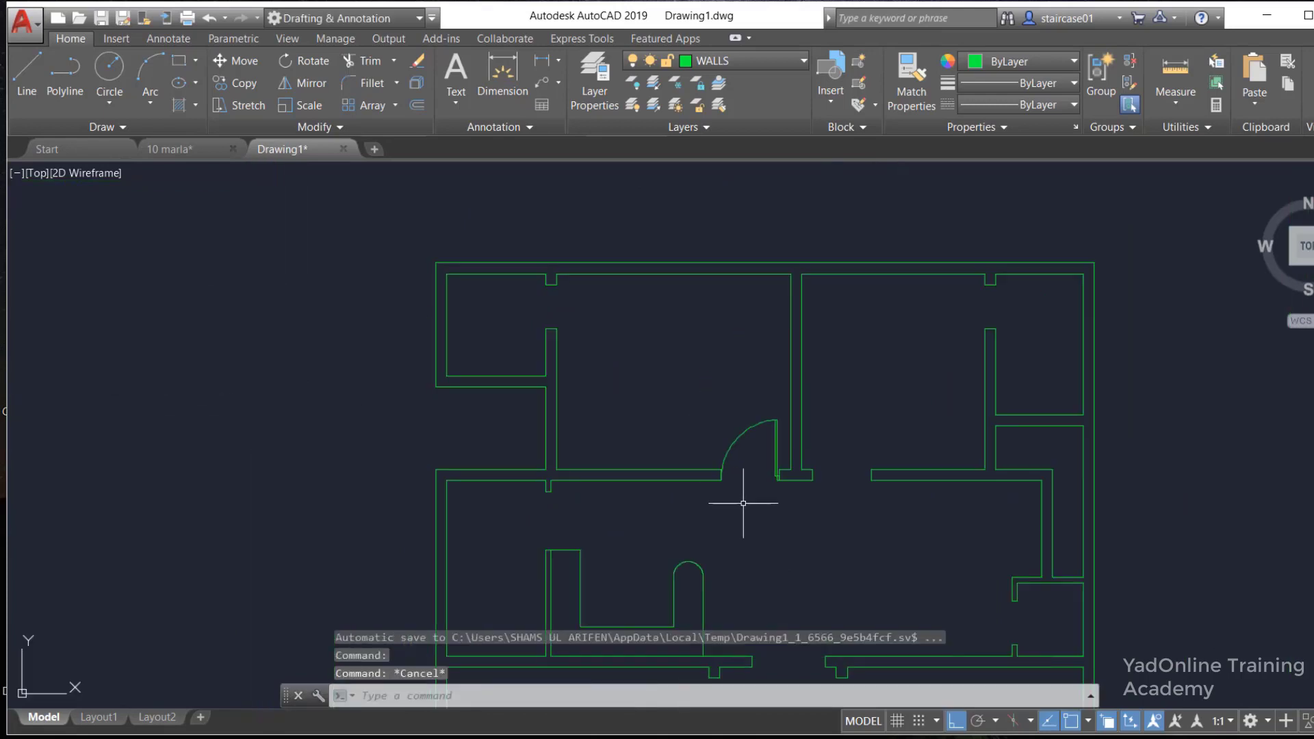
Move the newly aligned door onto the red DOORS layer
scroll(742, 504, down, 2)
click(755, 448)
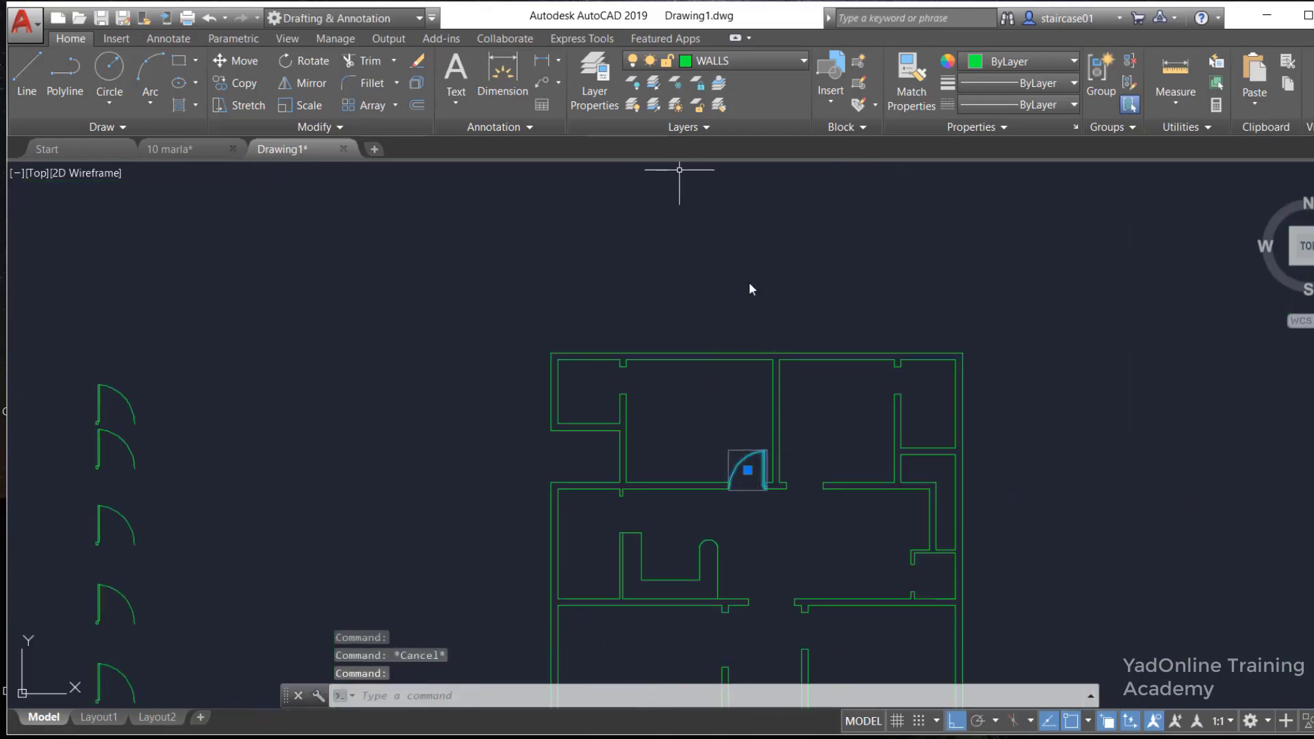
click(740, 62)
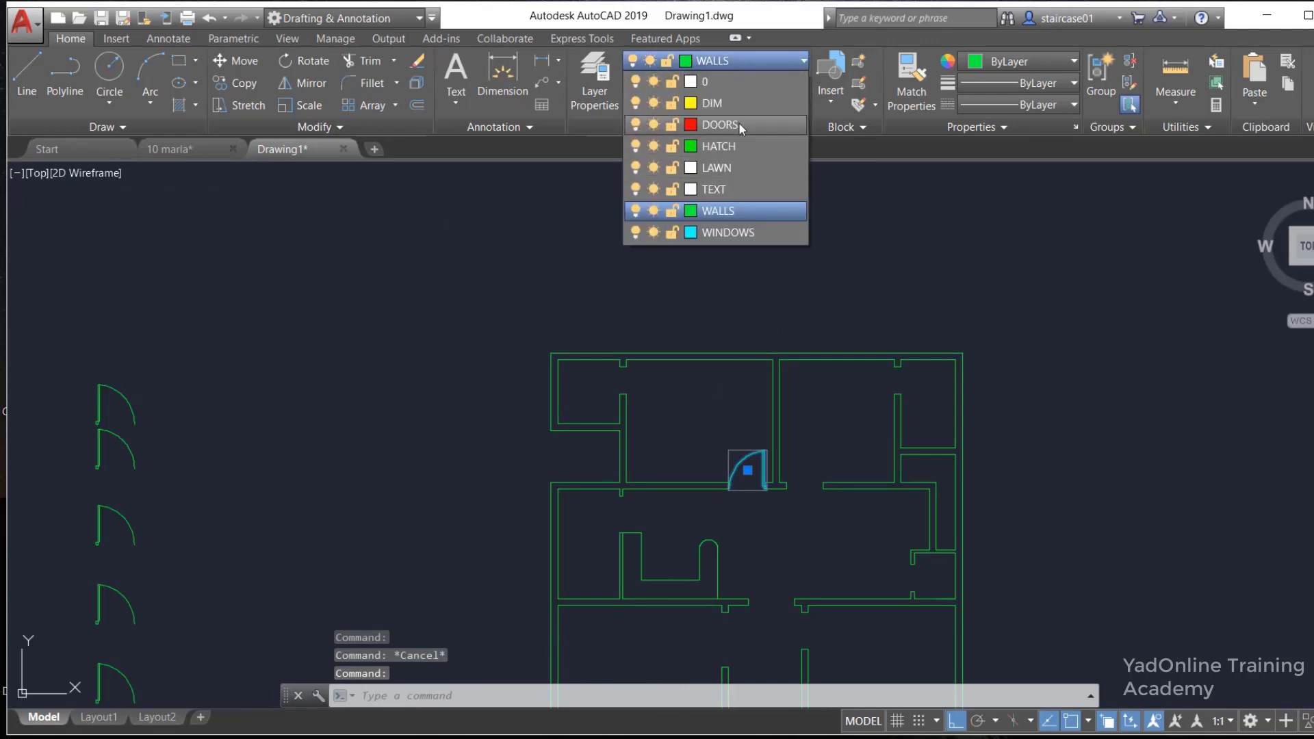
click(720, 124)
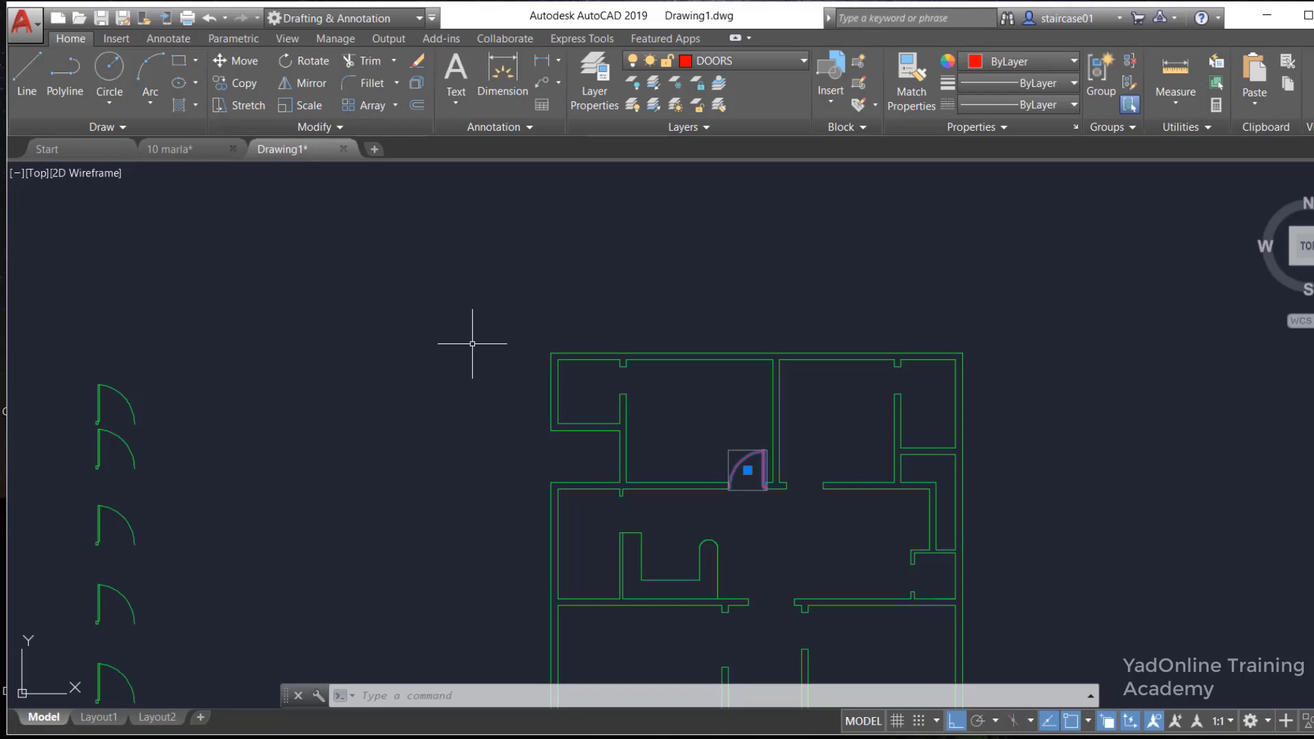
scroll(346, 395, up, 2)
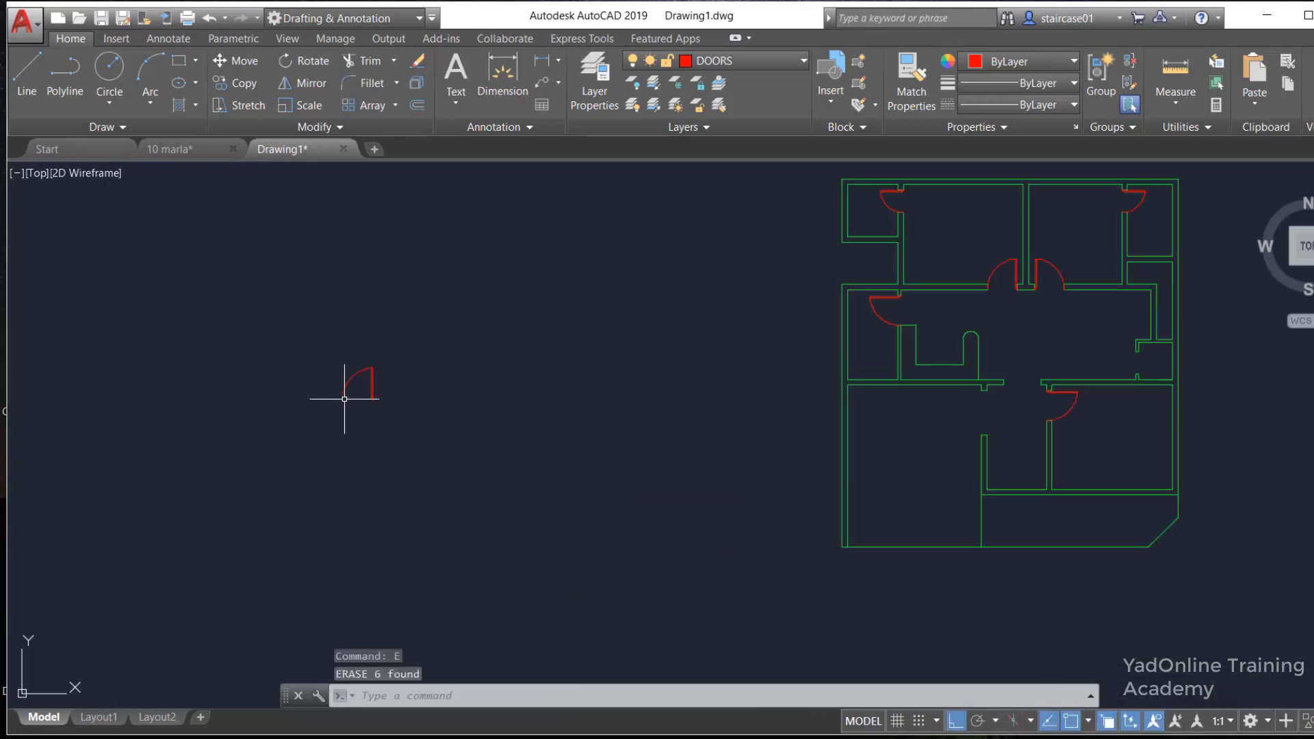
scroll(372, 392, up, 2)
text(MI)
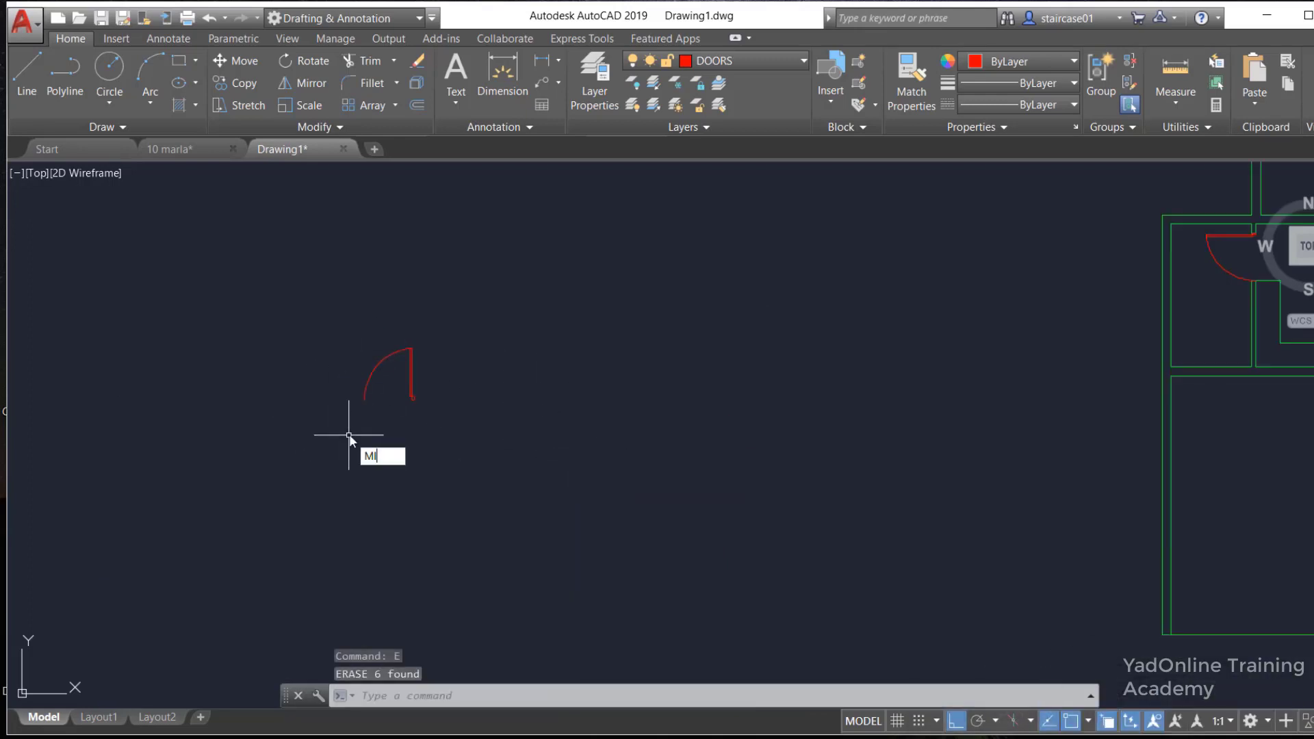
Mirror the spare door about a vertical line at its lower end, keeping the original leaf
key(Return)
click(446, 293)
click(303, 450)
key(Return)
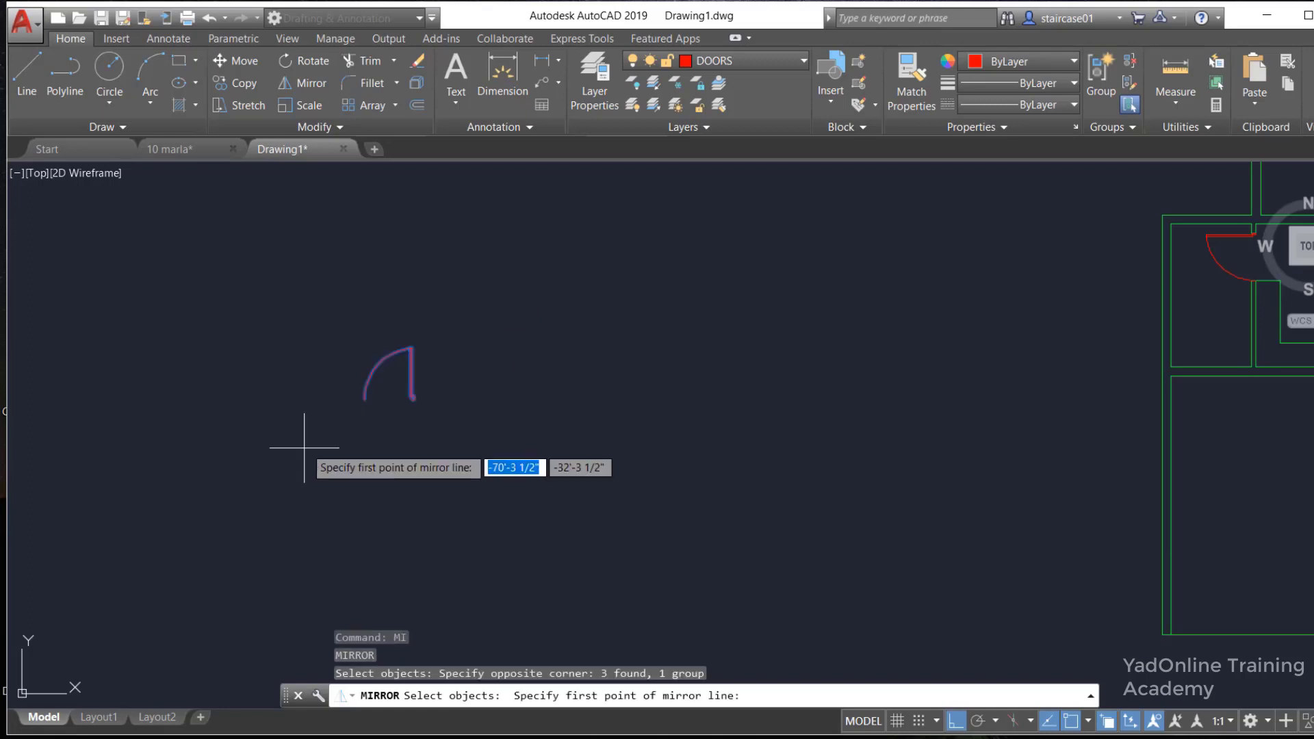
click(364, 399)
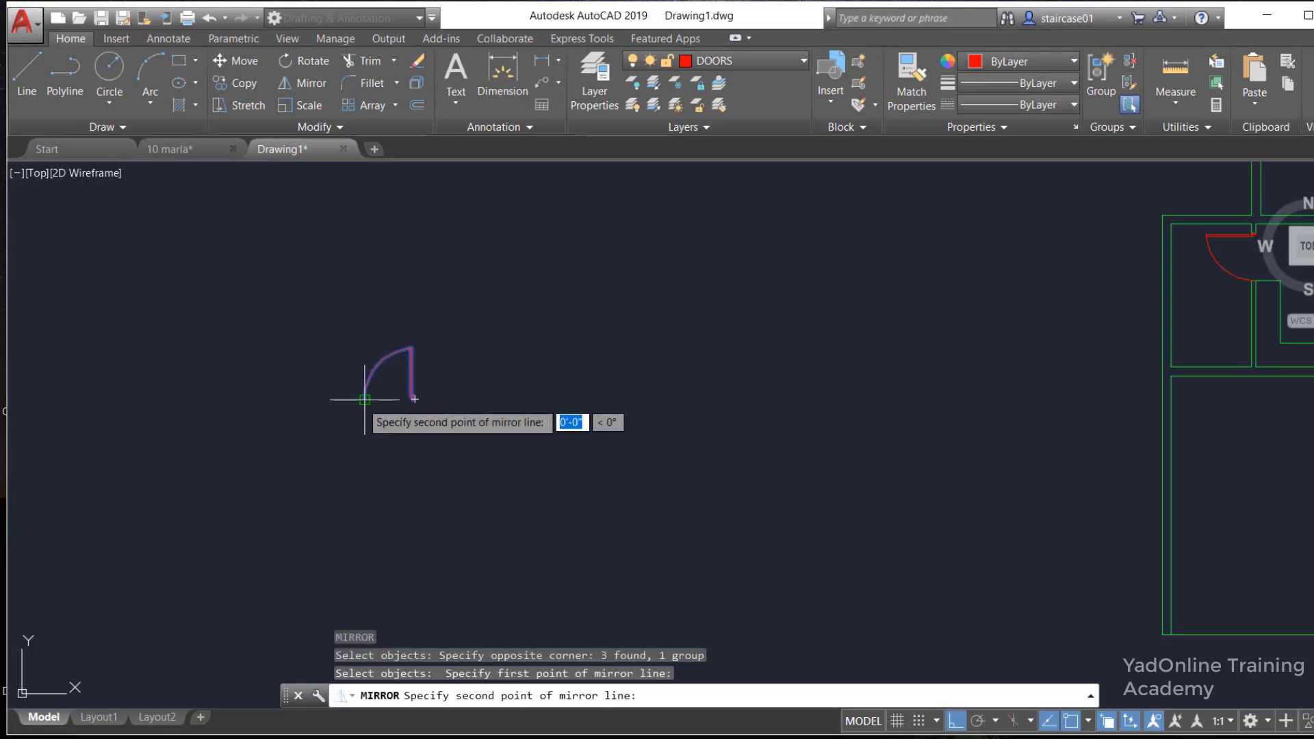
click(364, 456)
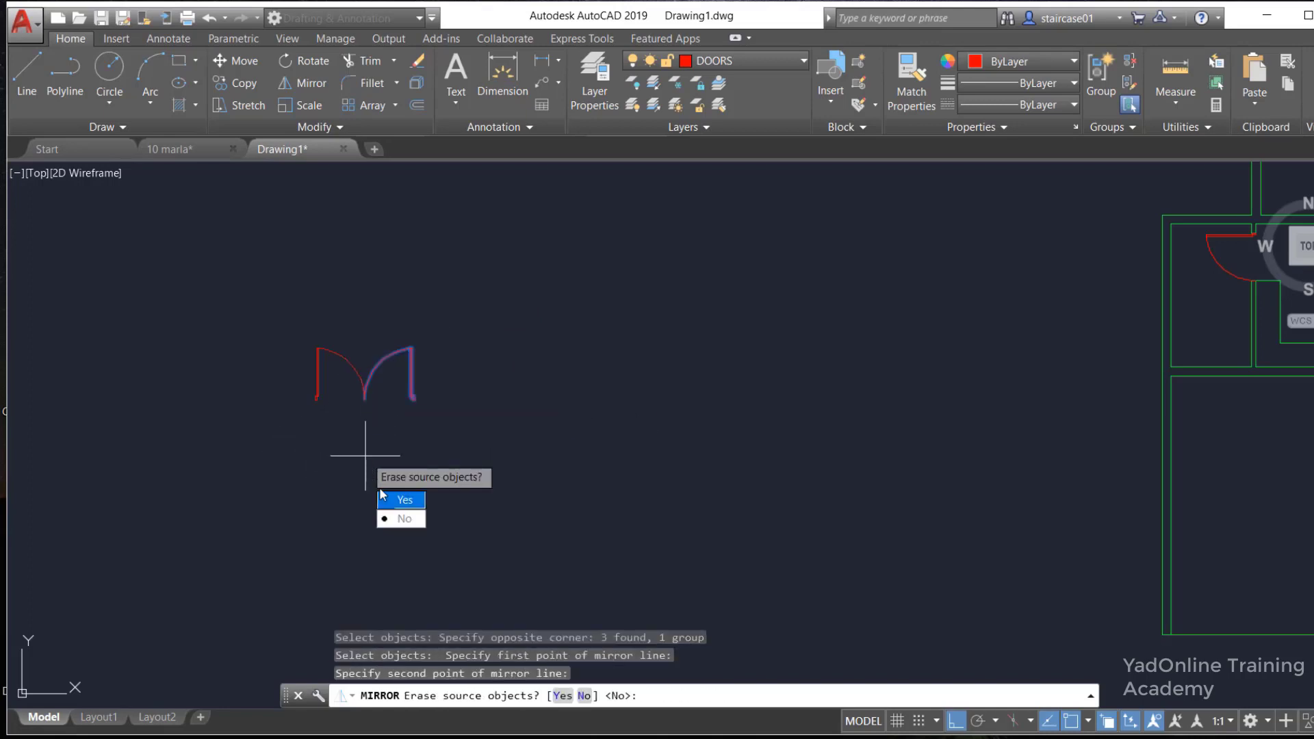
click(399, 519)
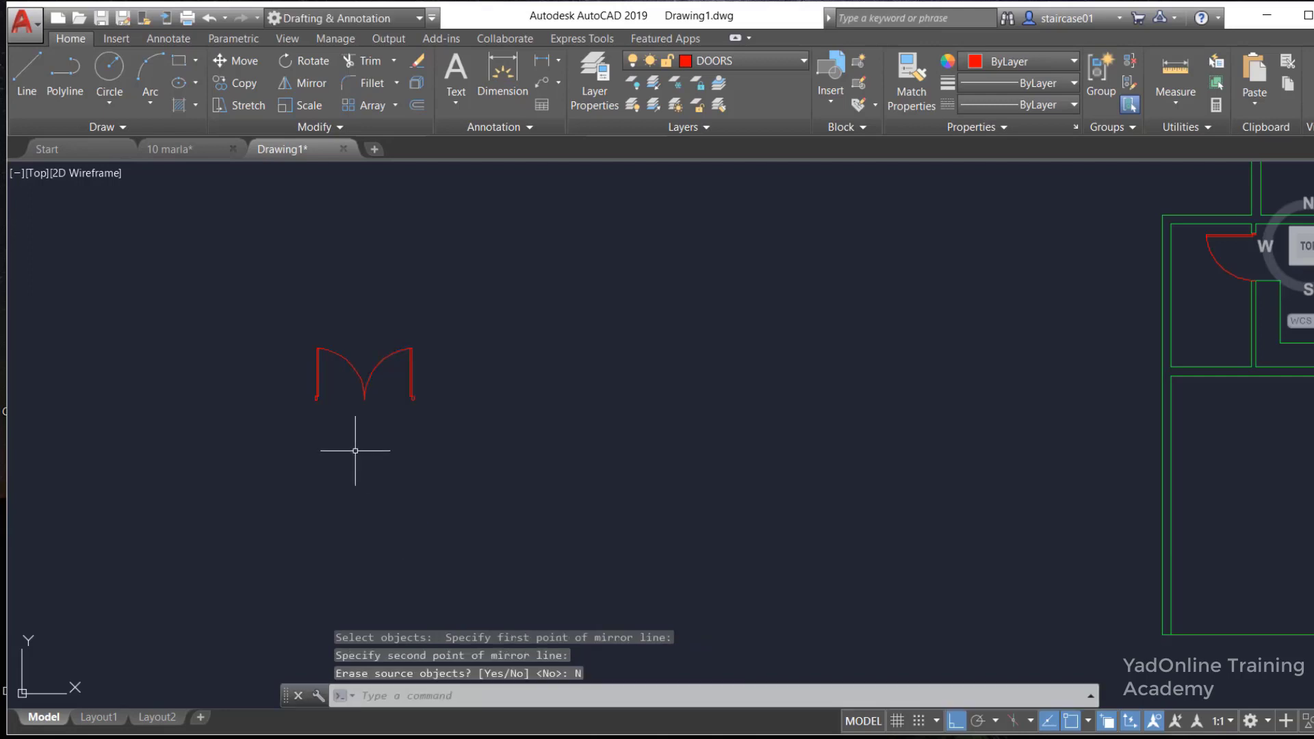
Group both door leaves into a single double-door object
click(481, 298)
click(254, 455)
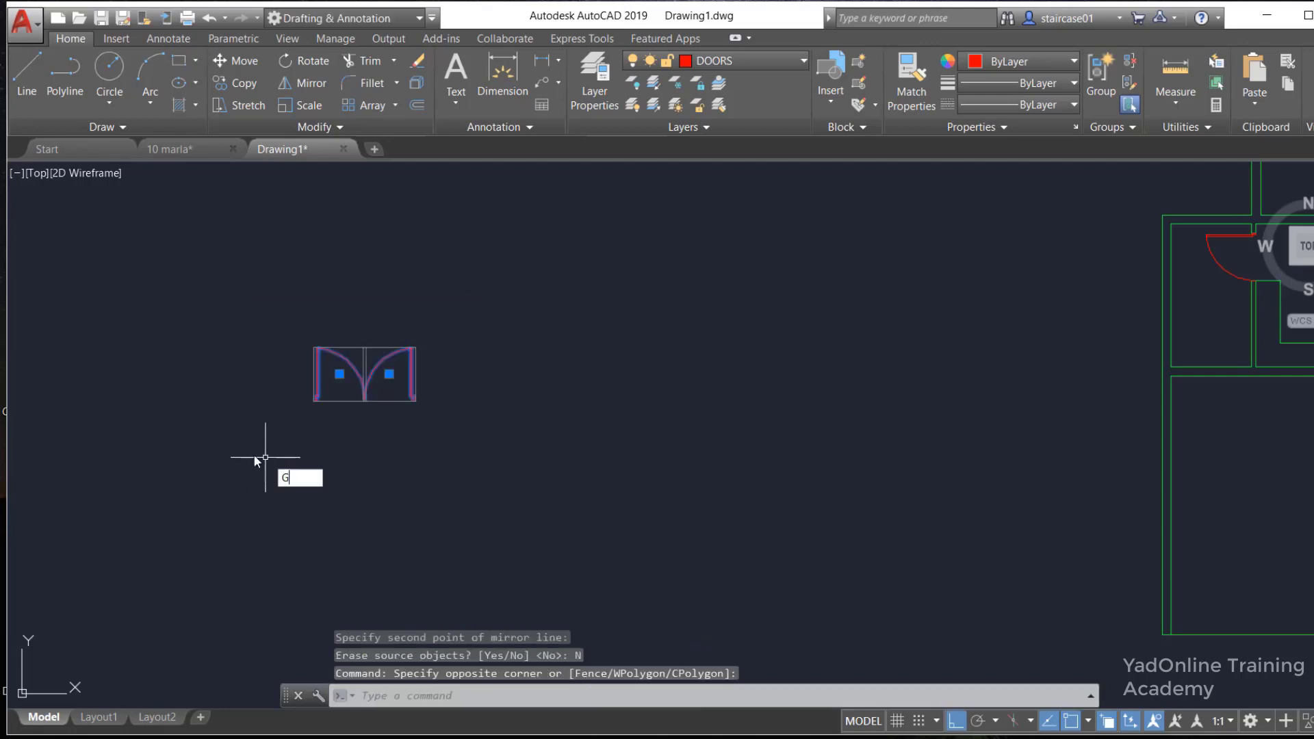
text(G)
key(Return)
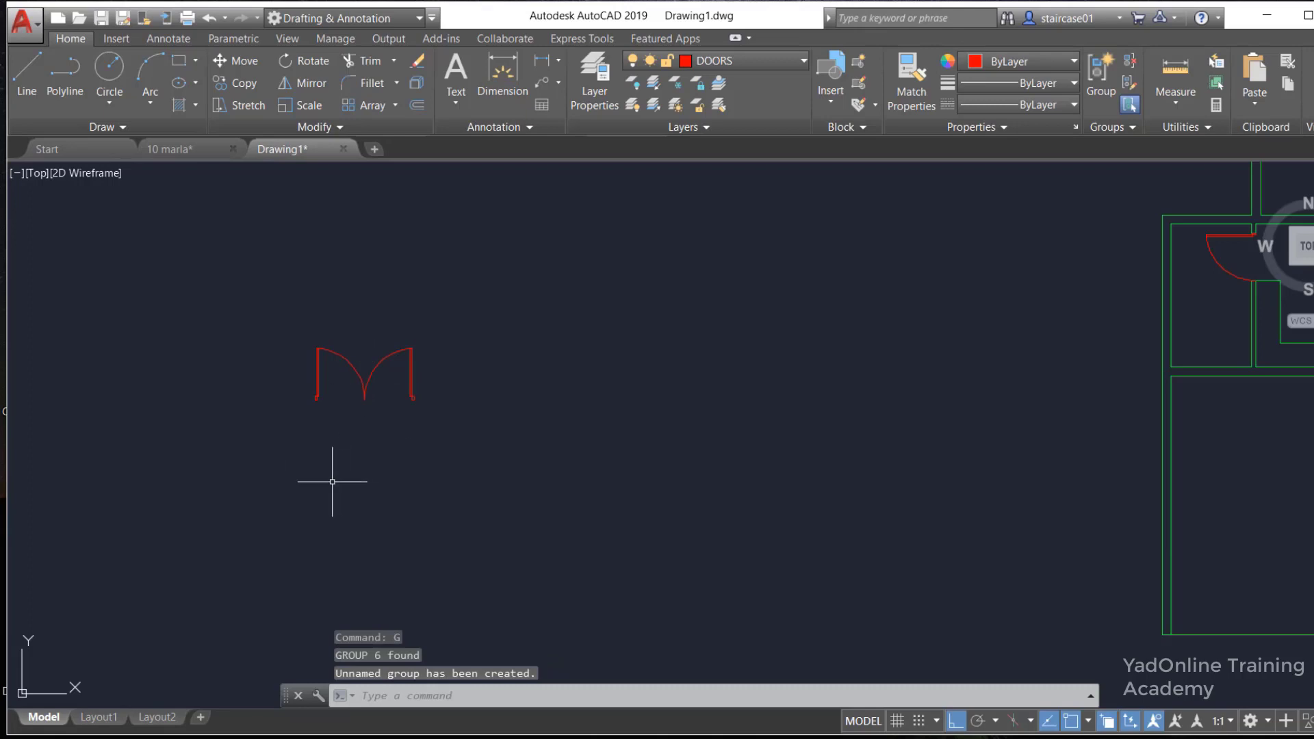
text(al)
key(Return)
Align the double door's left end with the wall corner where the central opening starts
scroll(315, 455, up, 4)
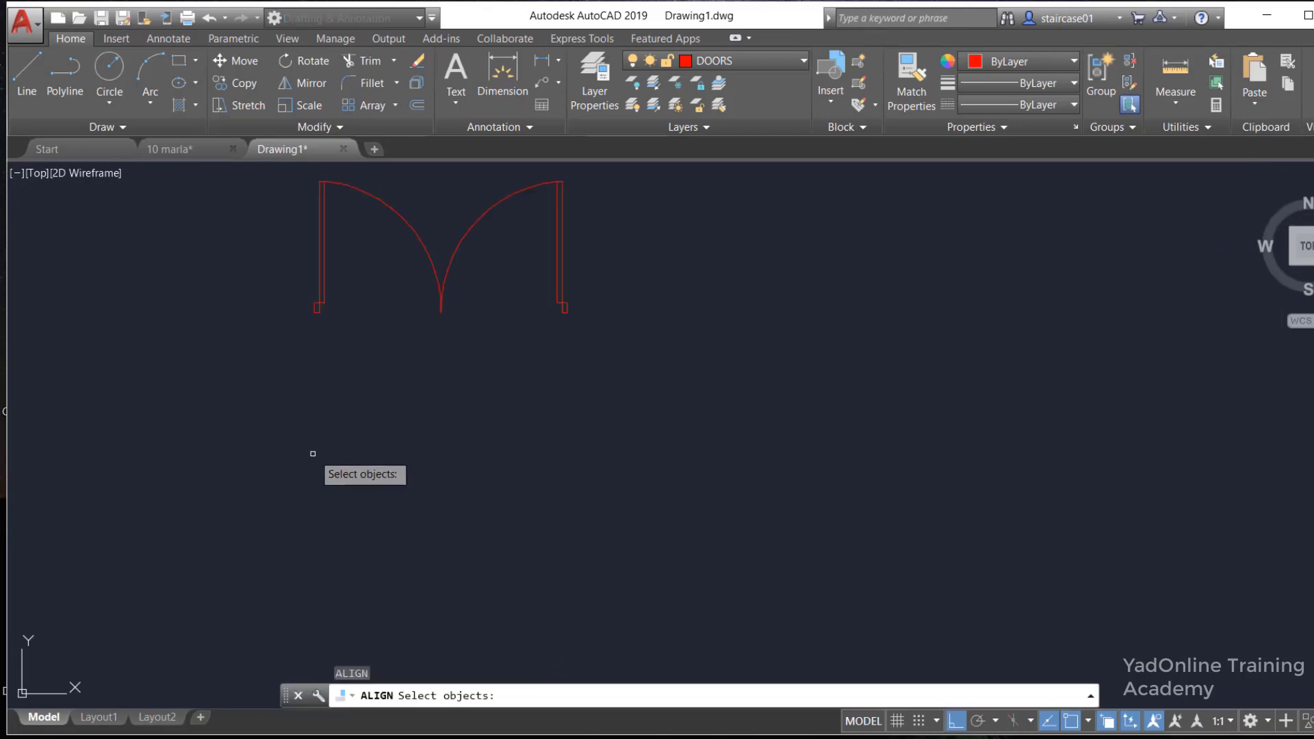
click(312, 285)
key(Return)
scroll(311, 294, up, 3)
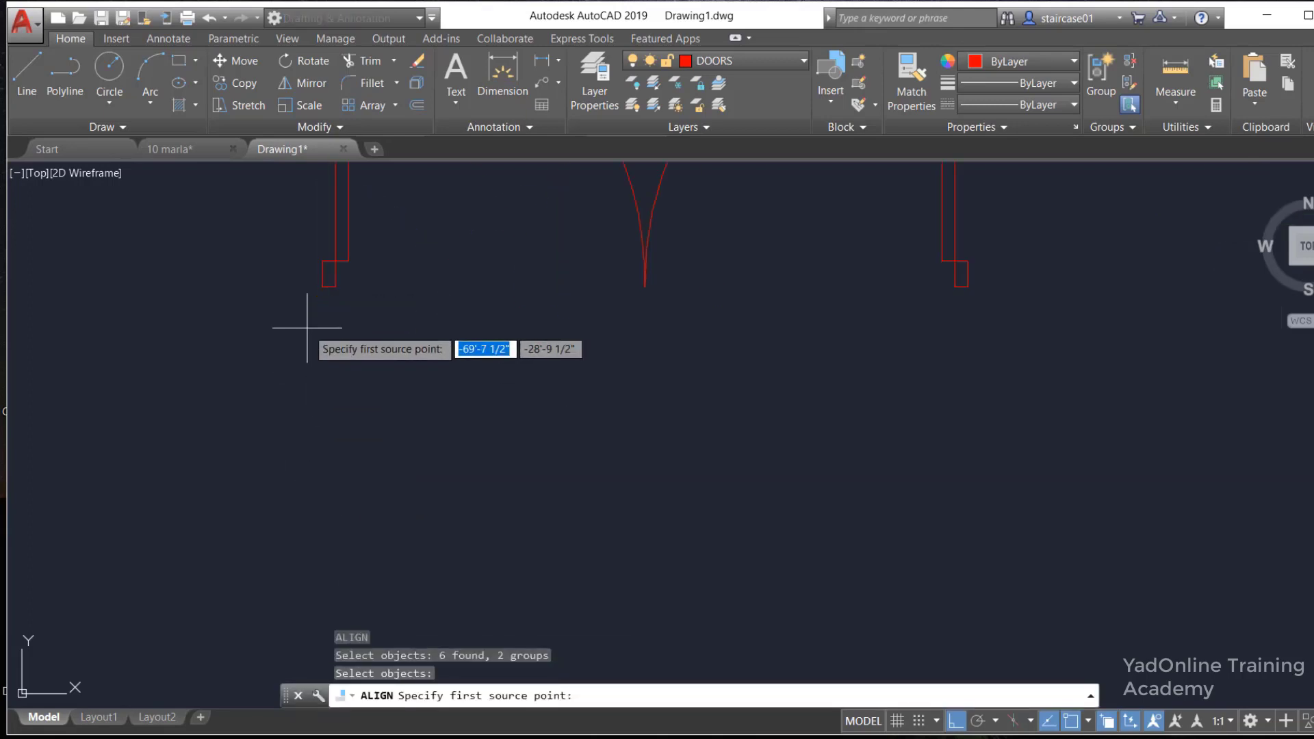
click(318, 287)
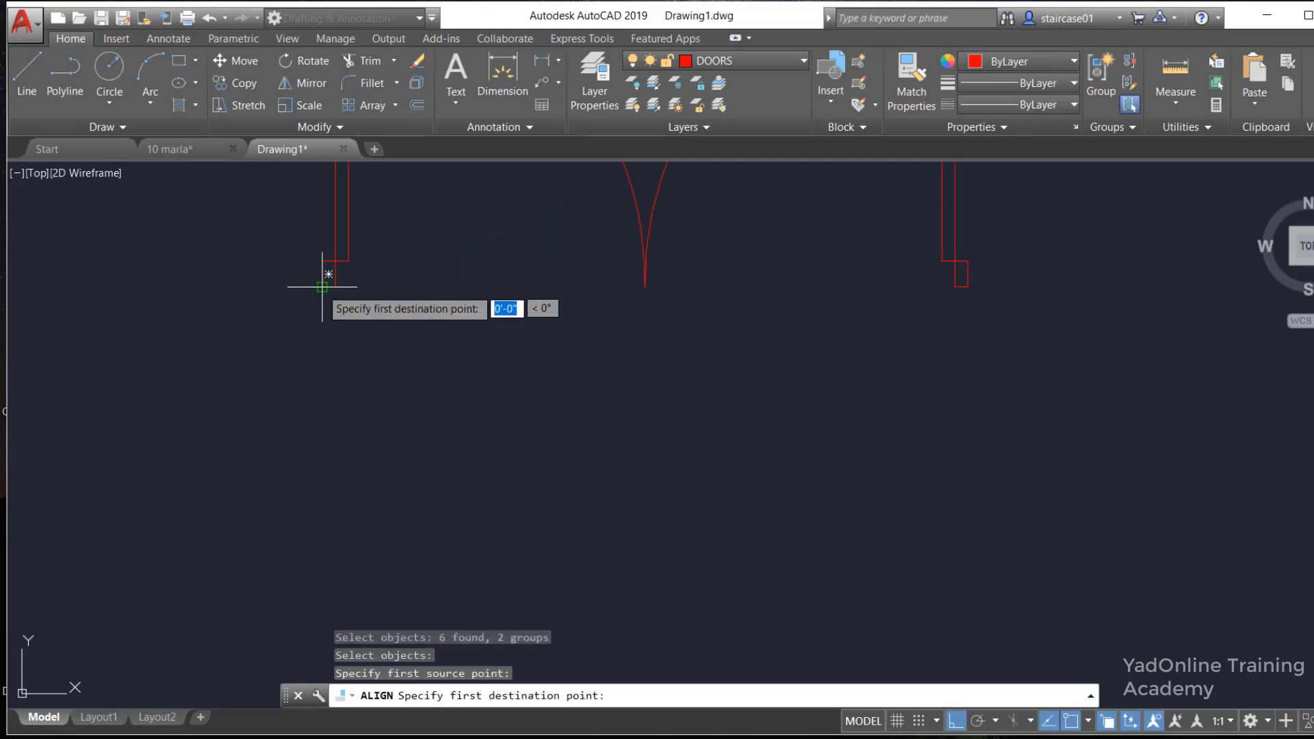
scroll(301, 363, down, 4)
scroll(313, 359, down, 2)
scroll(557, 347, up, 3)
scroll(528, 353, up, 3)
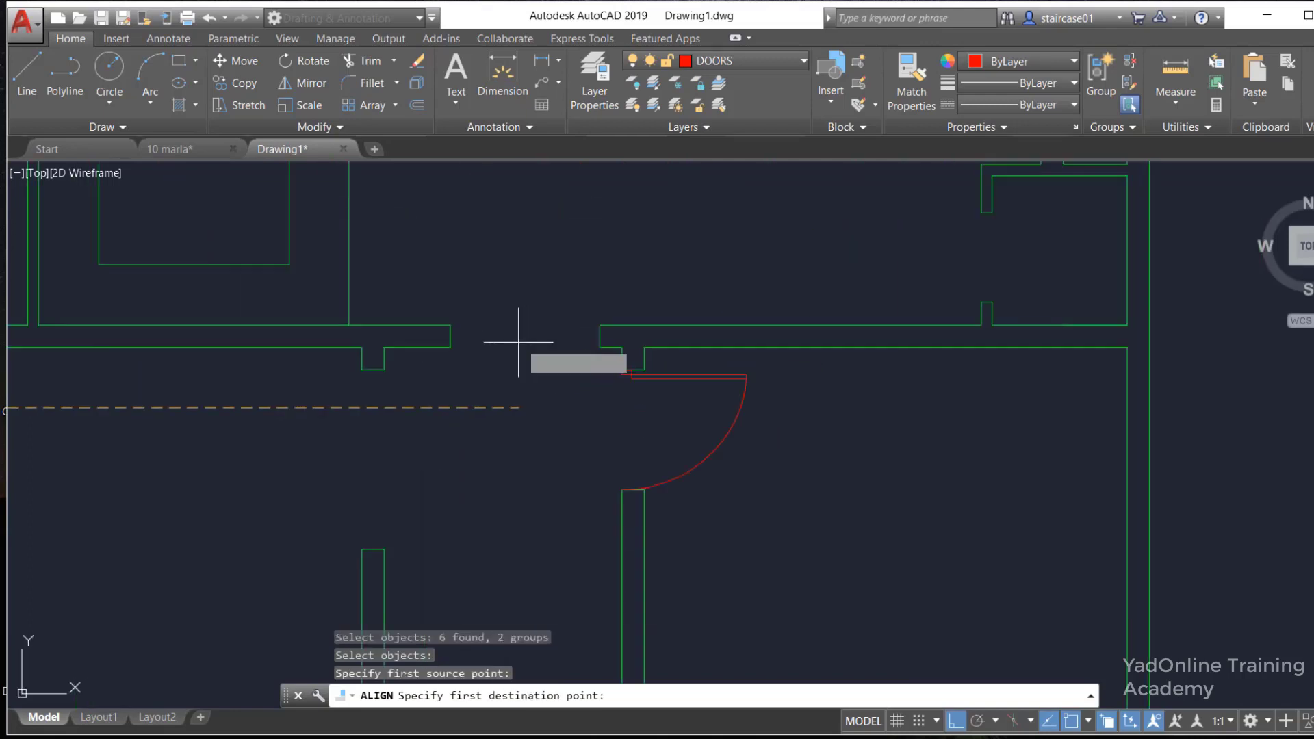
click(450, 347)
Match the double door's right end to the opening's far wall end and scale it to fit
scroll(469, 332, down, 4)
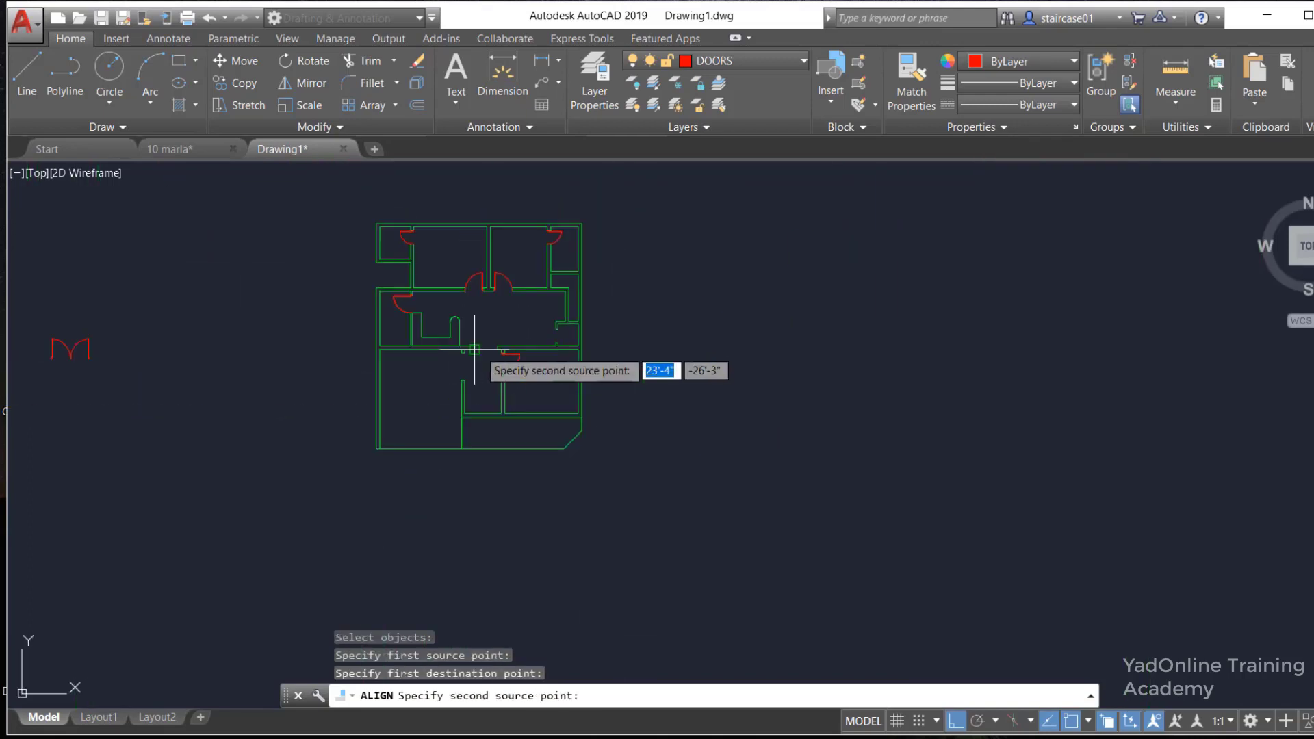
scroll(130, 325, up, 4)
scroll(137, 327, up, 2)
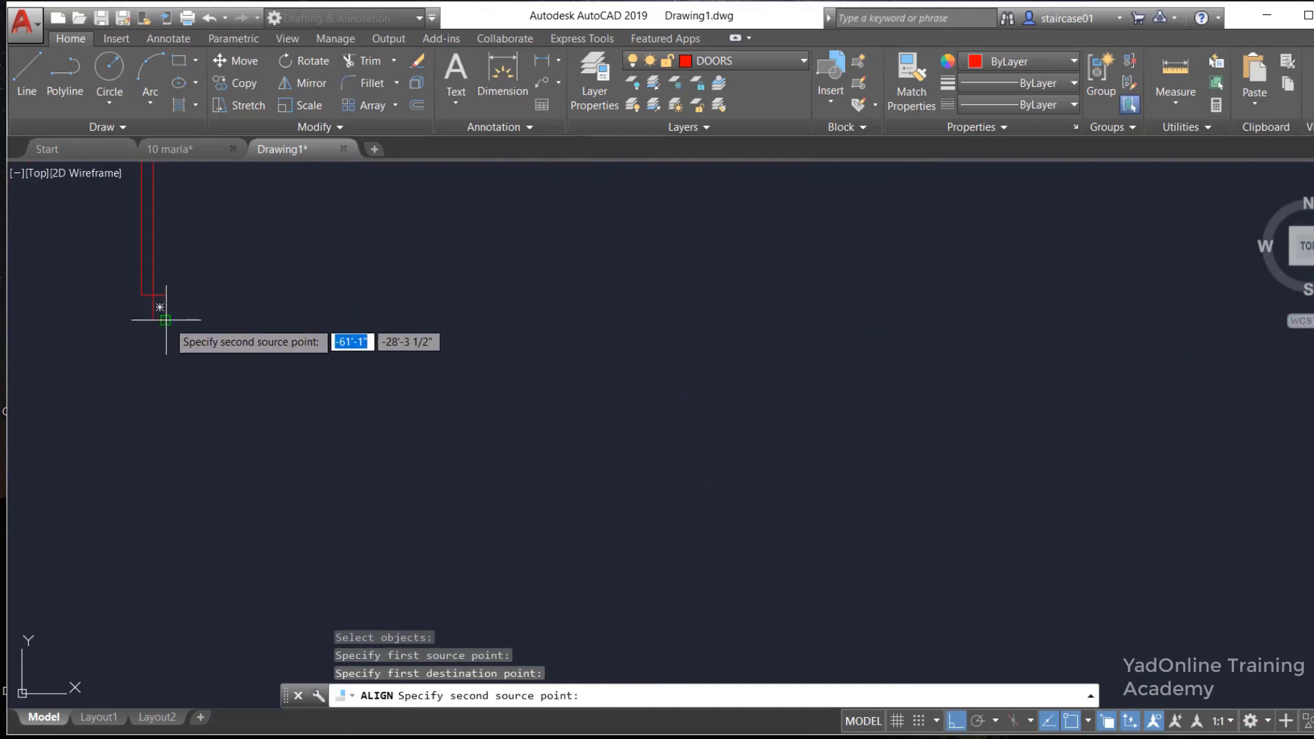
click(167, 312)
scroll(171, 338, down, 4)
scroll(801, 322, up, 2)
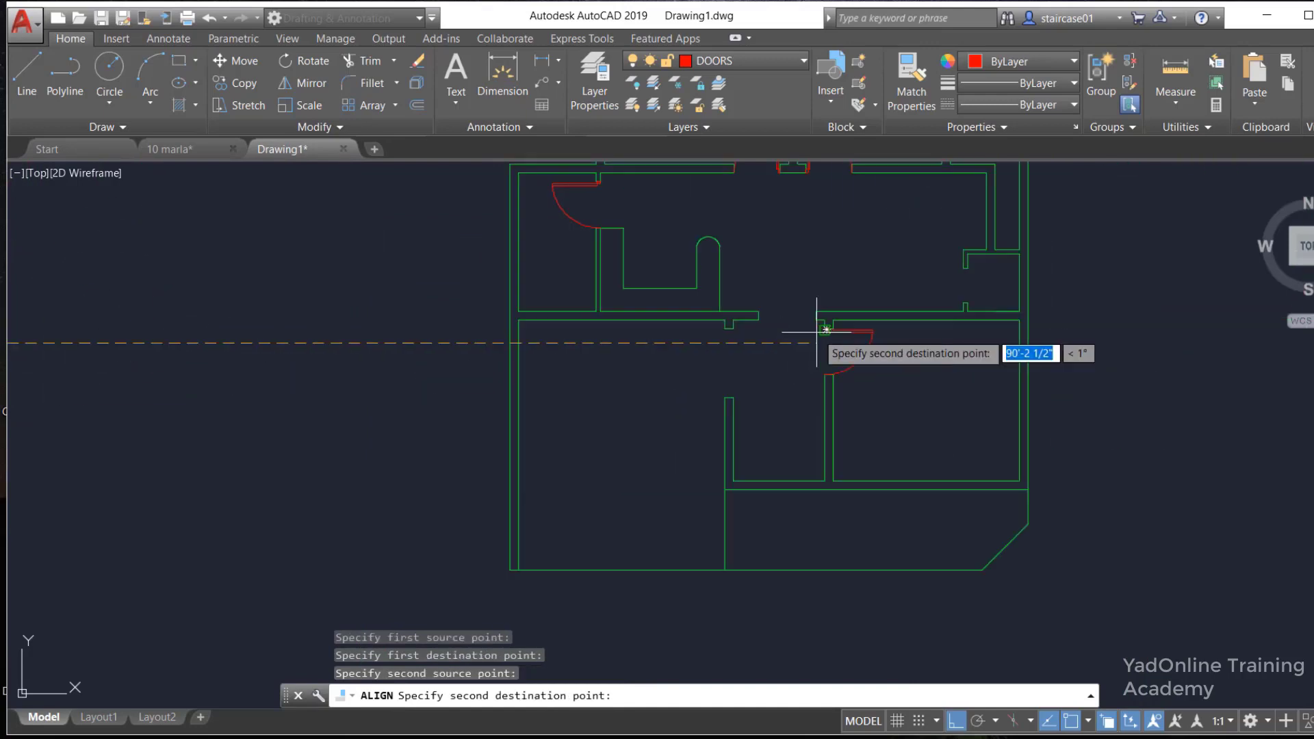
scroll(798, 305, up, 2)
click(814, 312)
key(Return)
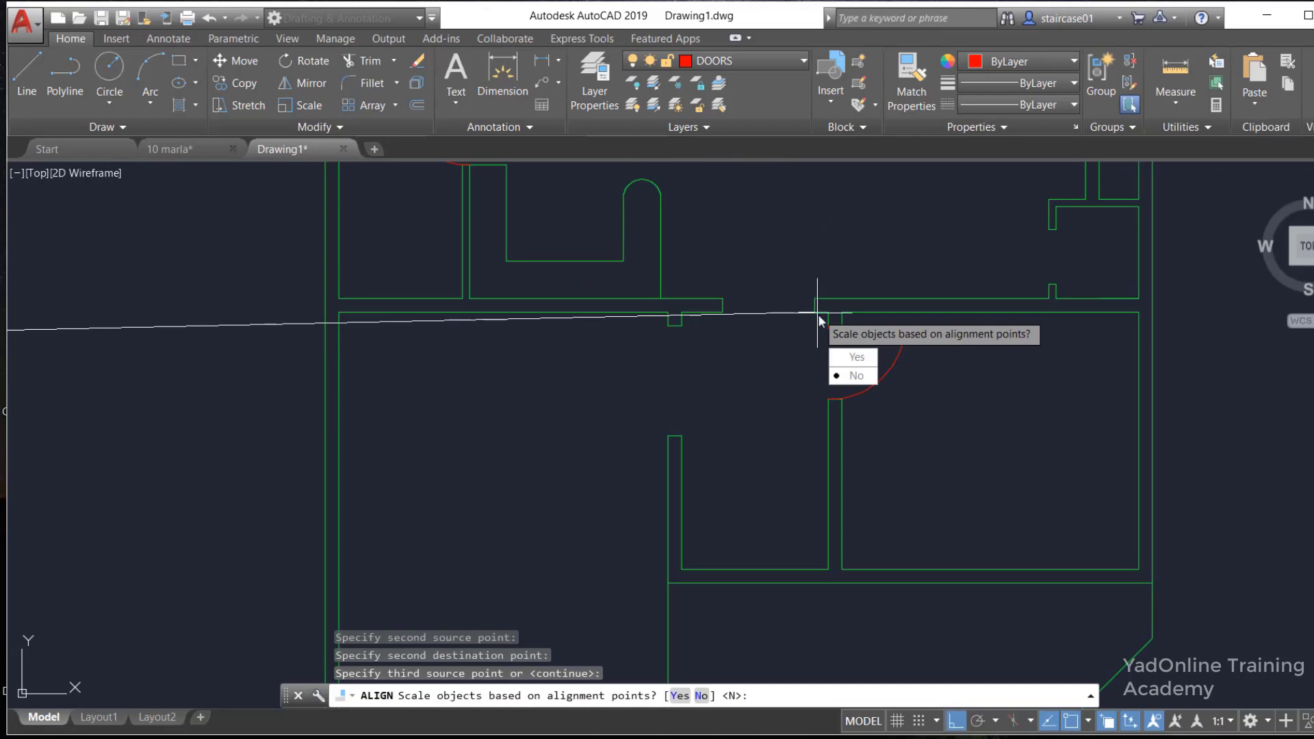
click(852, 358)
scroll(684, 349, down, 3)
scroll(688, 360, down, 2)
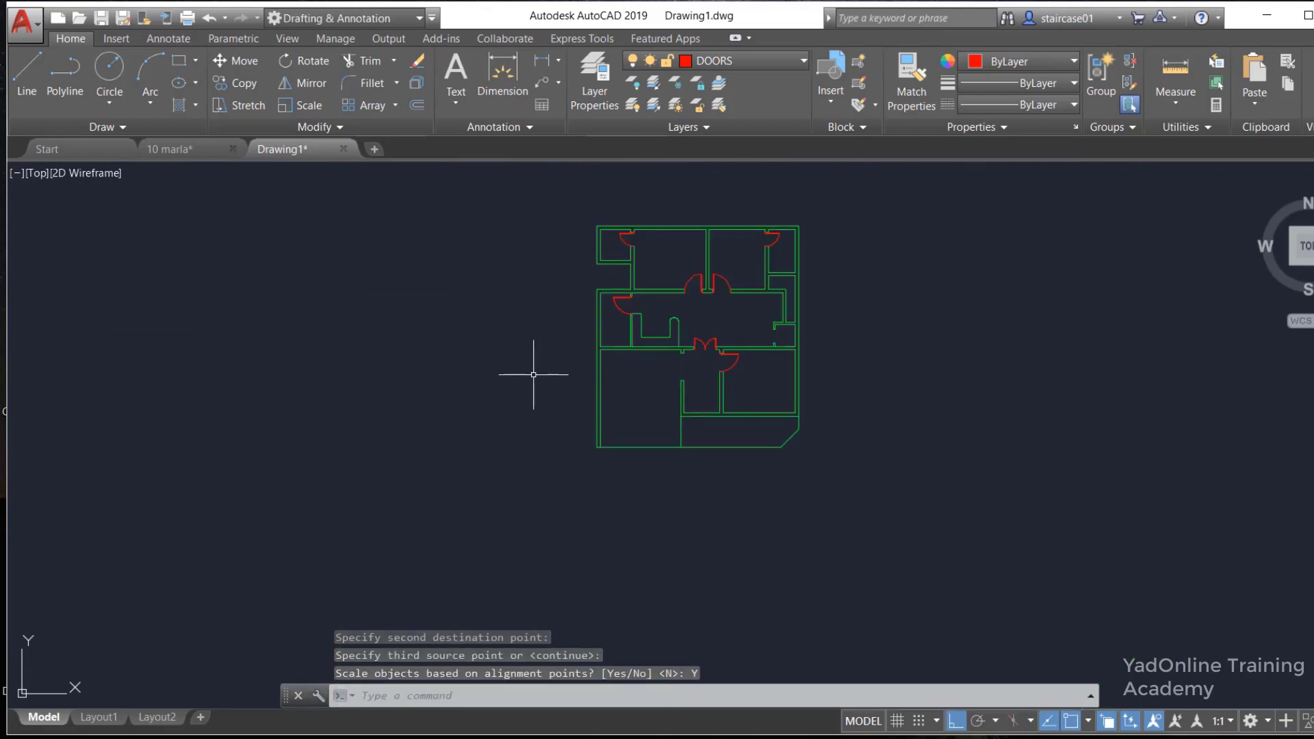
scroll(534, 375, up, 3)
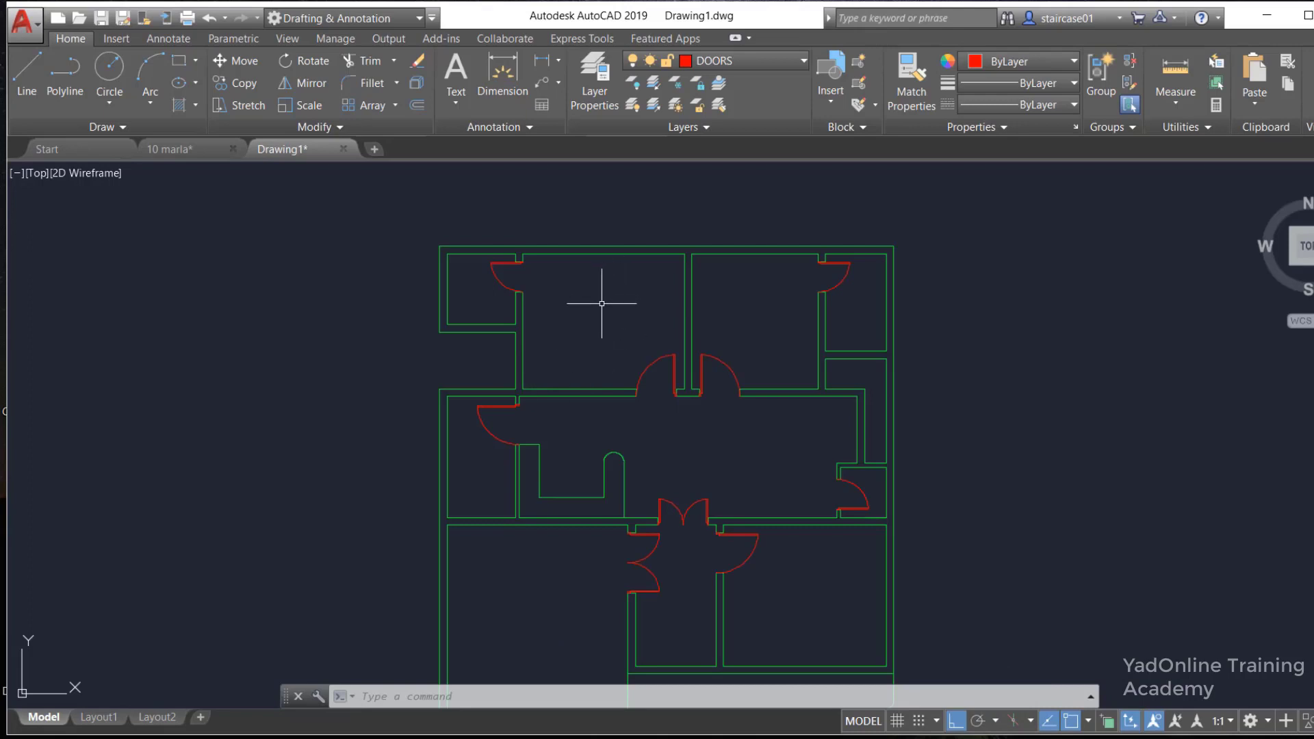
text(L)
Draw a line across the top wall on the WALLS layer
key(Return)
scroll(601, 280, down, 3)
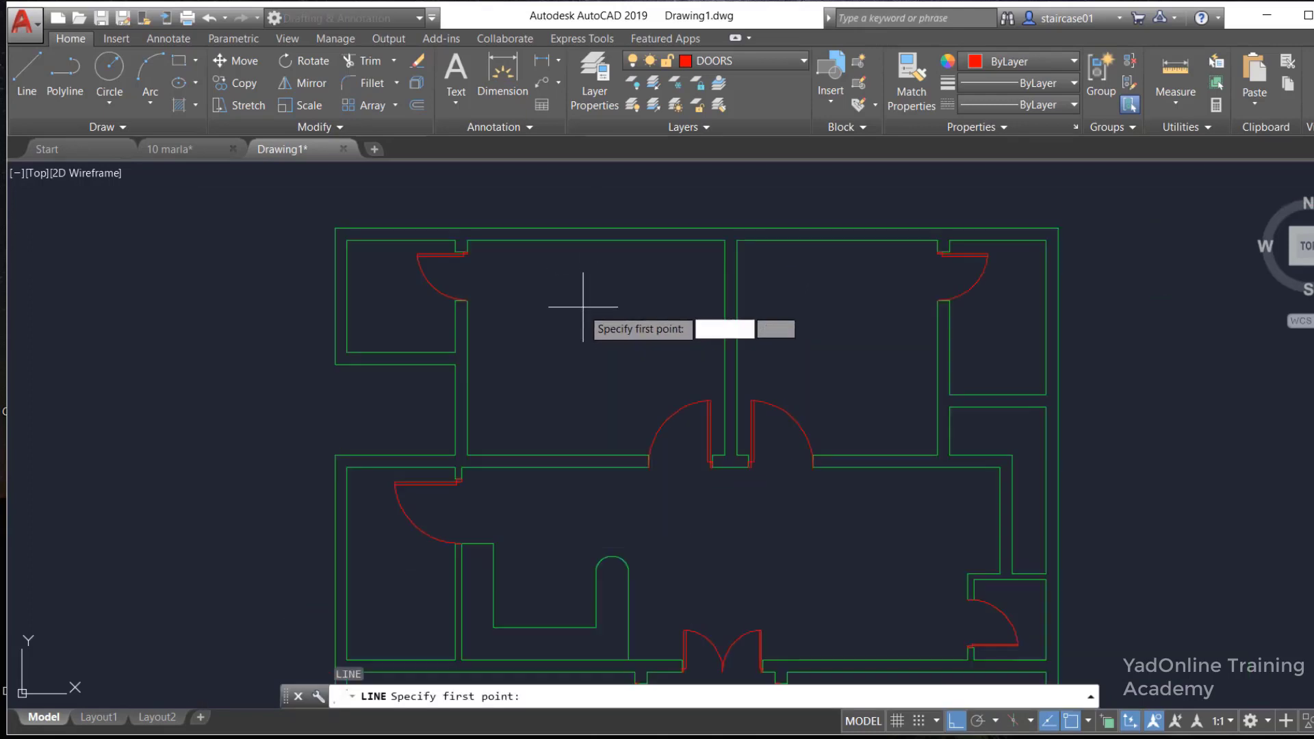
scroll(595, 240, up, 3)
click(749, 61)
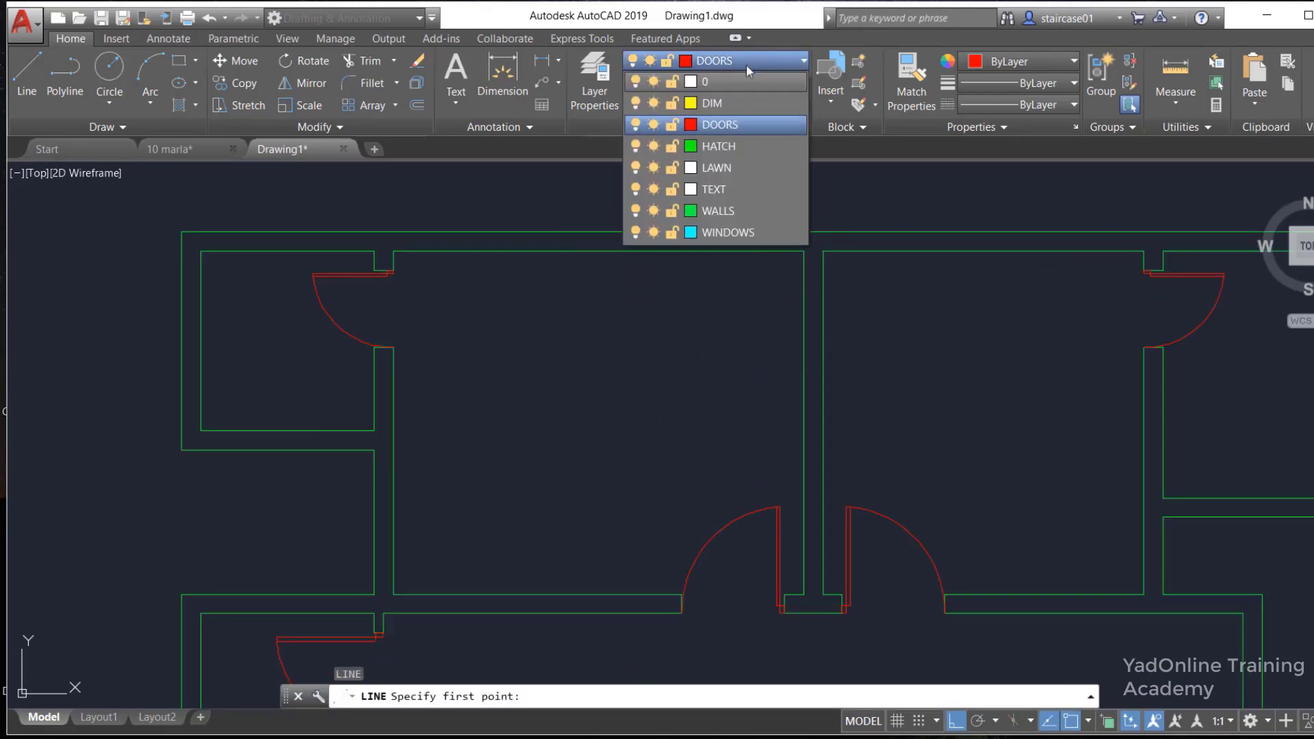
click(712, 228)
scroll(567, 273, up, 3)
scroll(566, 273, down, 2)
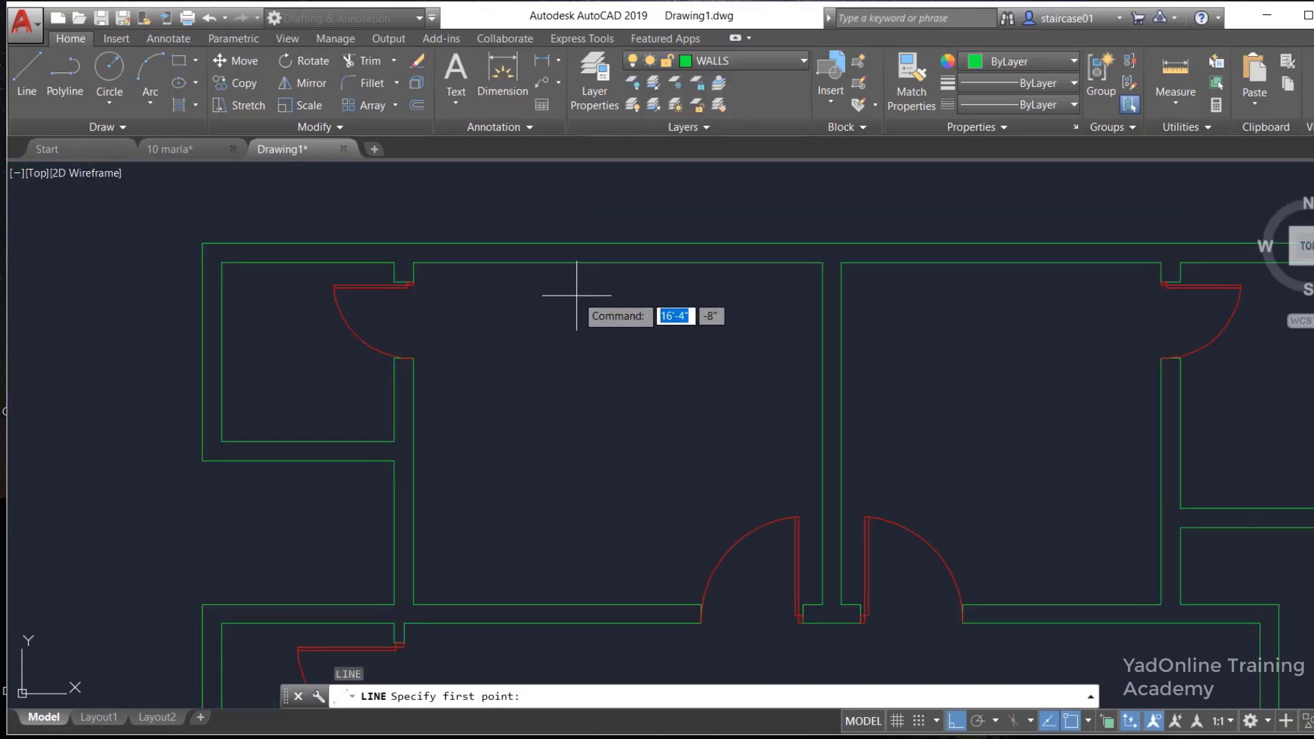
click(617, 243)
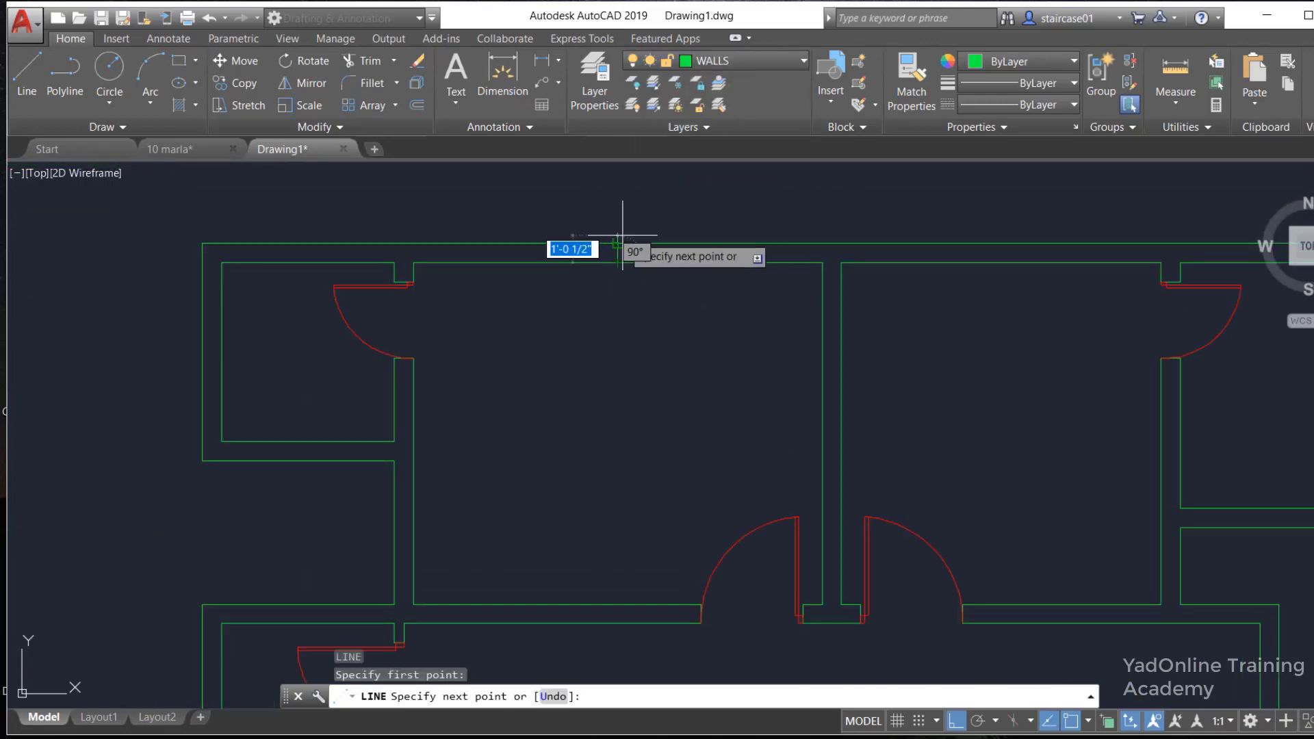
key(Escape)
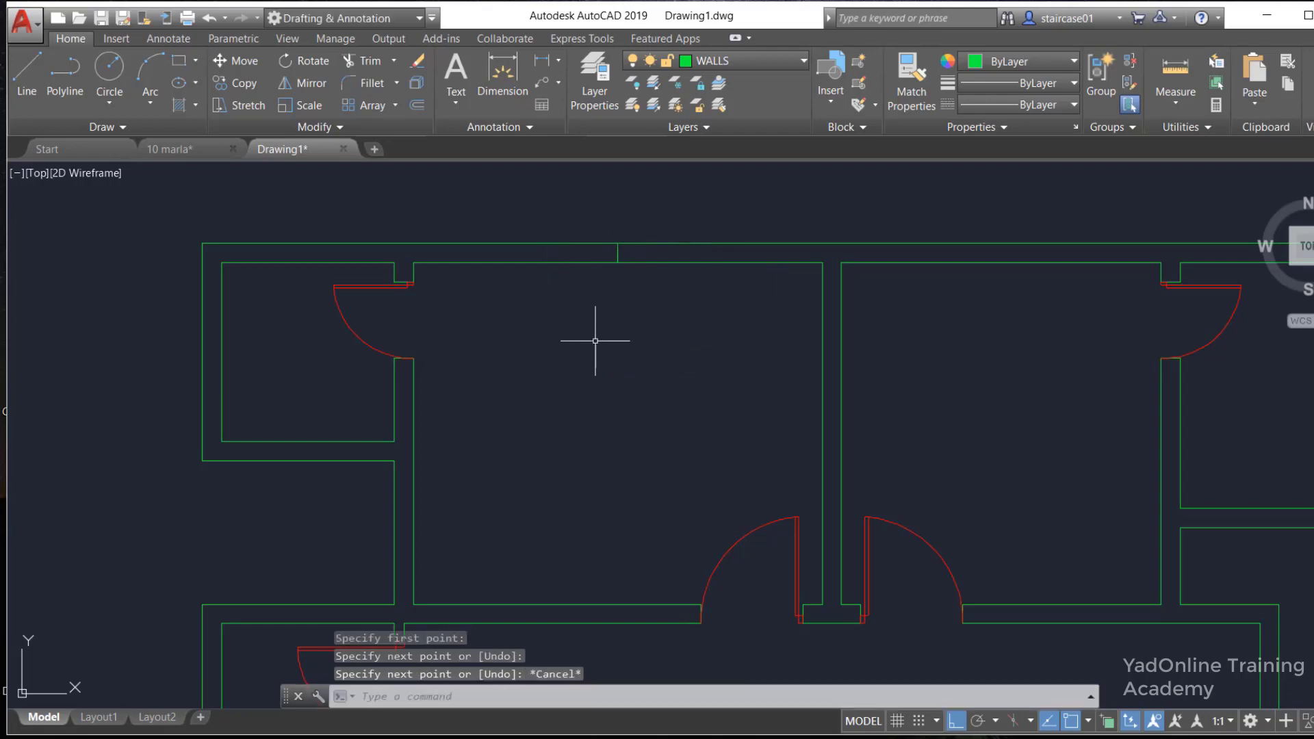
Offset that line 2'-0" to each side to form the opening's two jamb lines
text(o)
key(Return)
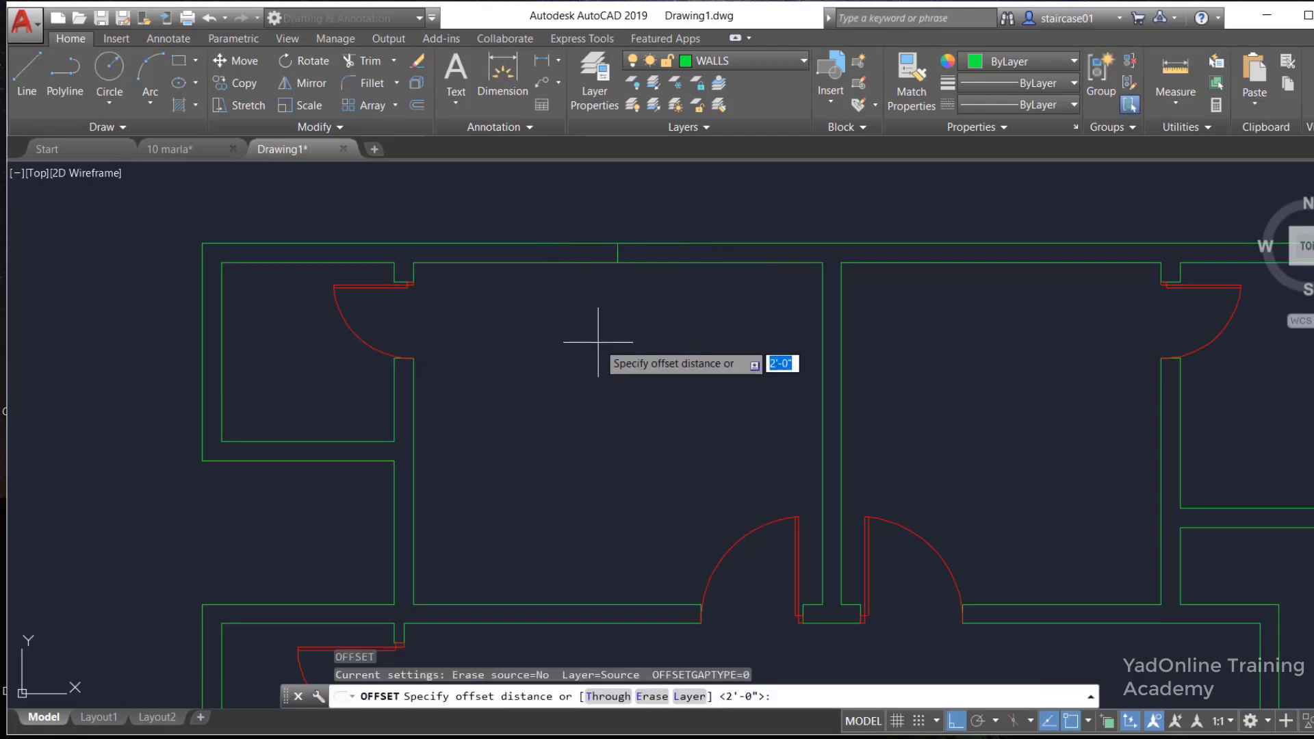
key(Return)
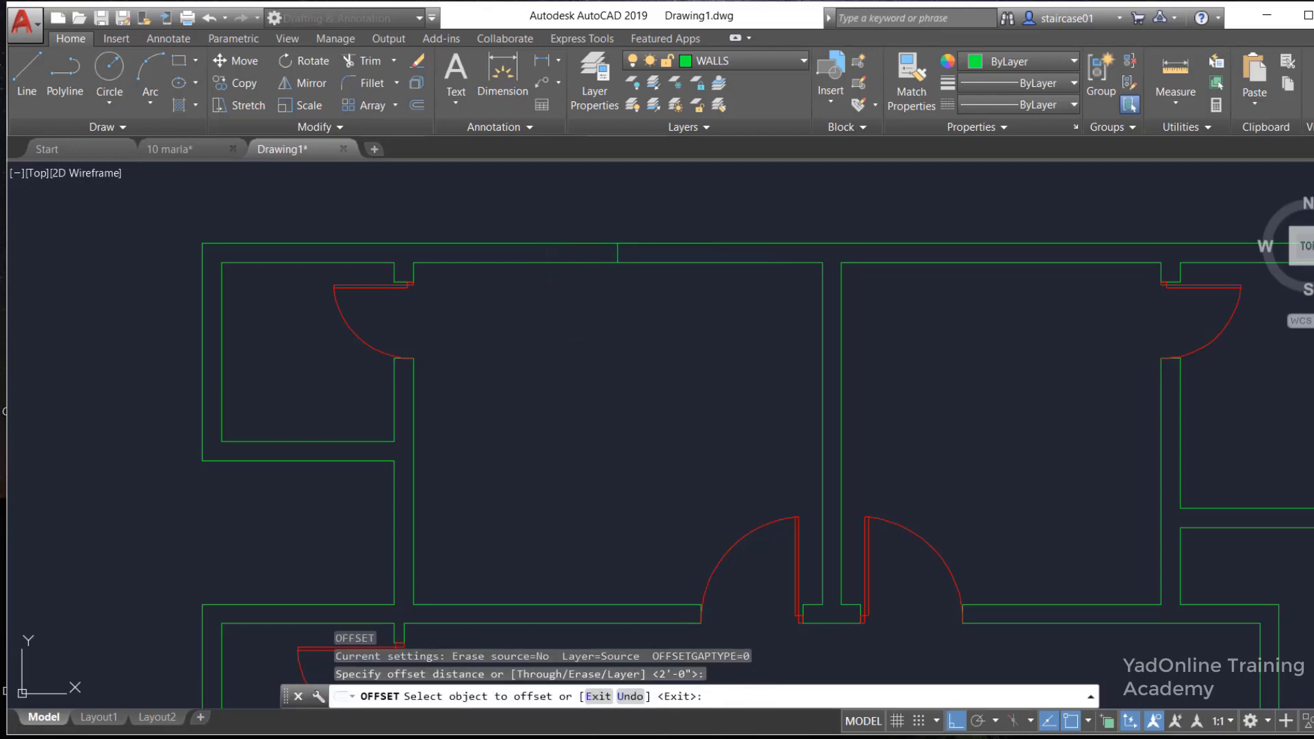
click(618, 253)
click(607, 280)
click(618, 254)
click(641, 280)
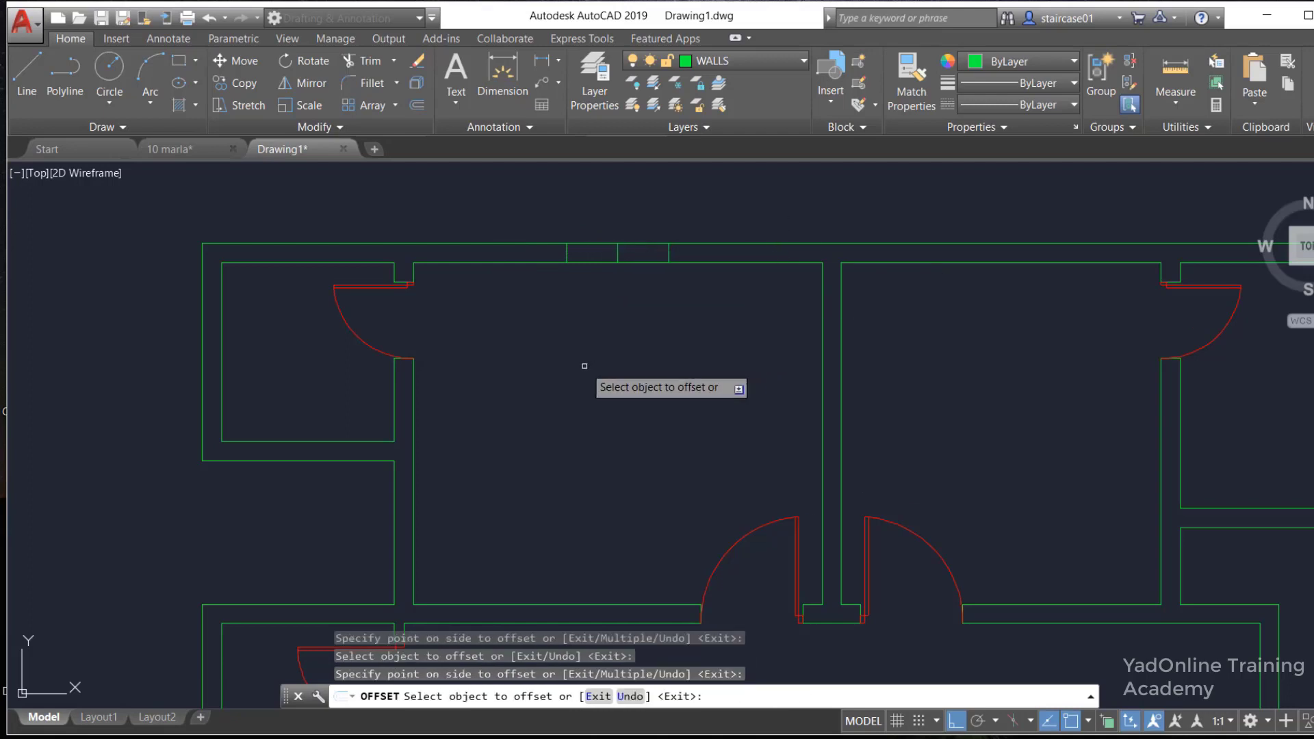
key(Escape)
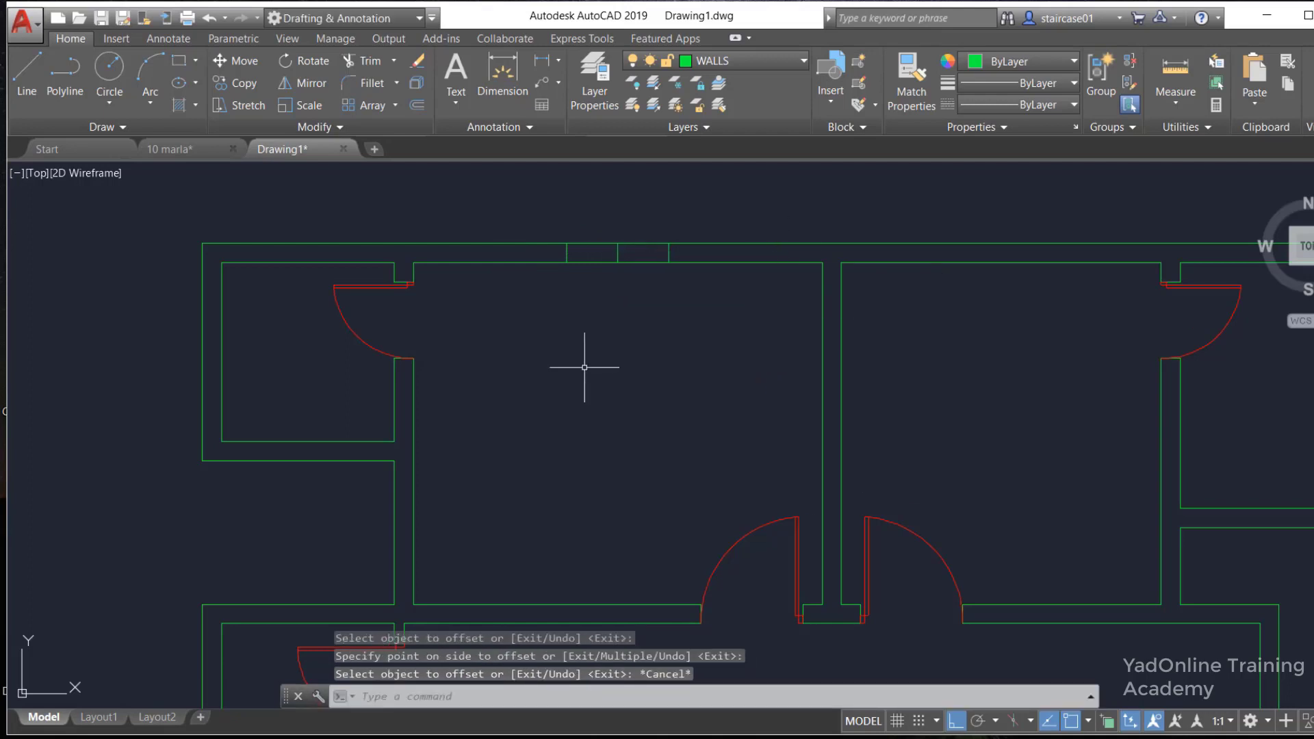
Erase the middle line across the wall after abandoning a trim attempt
text(Tr)
key(Return)
key(Return)
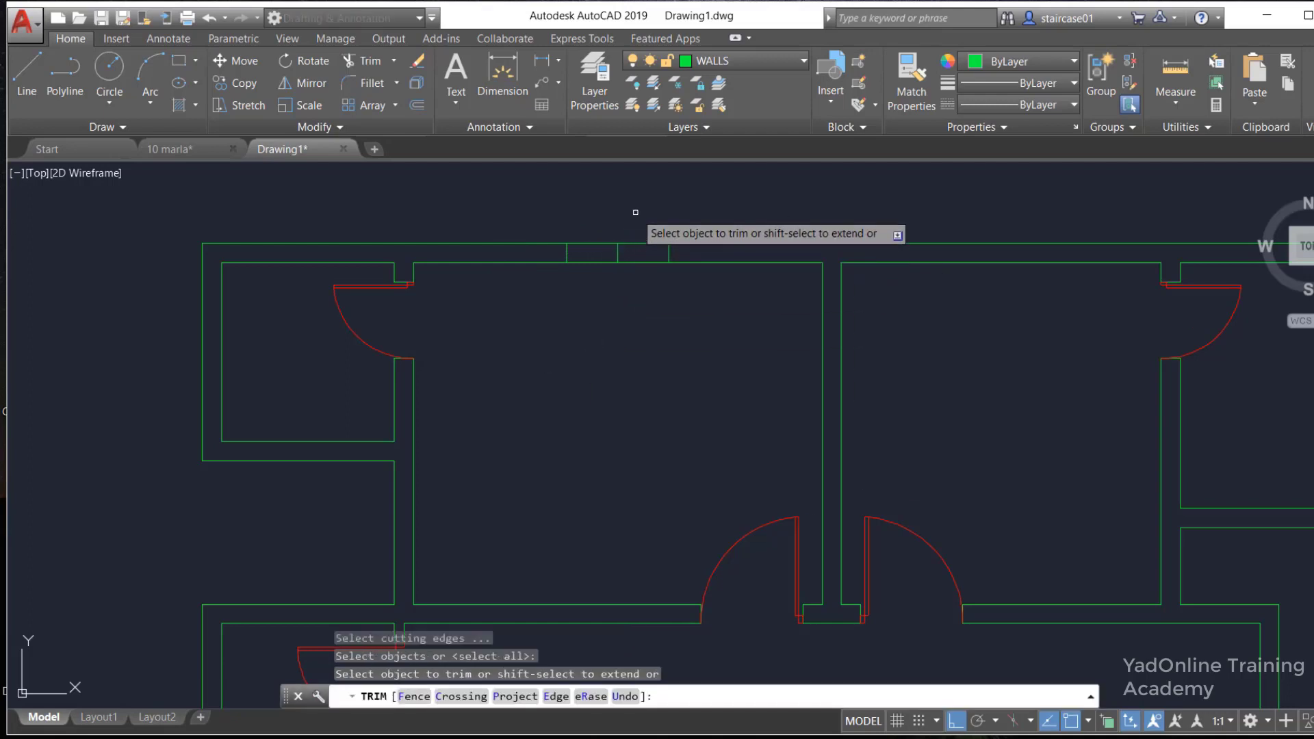
key(Escape)
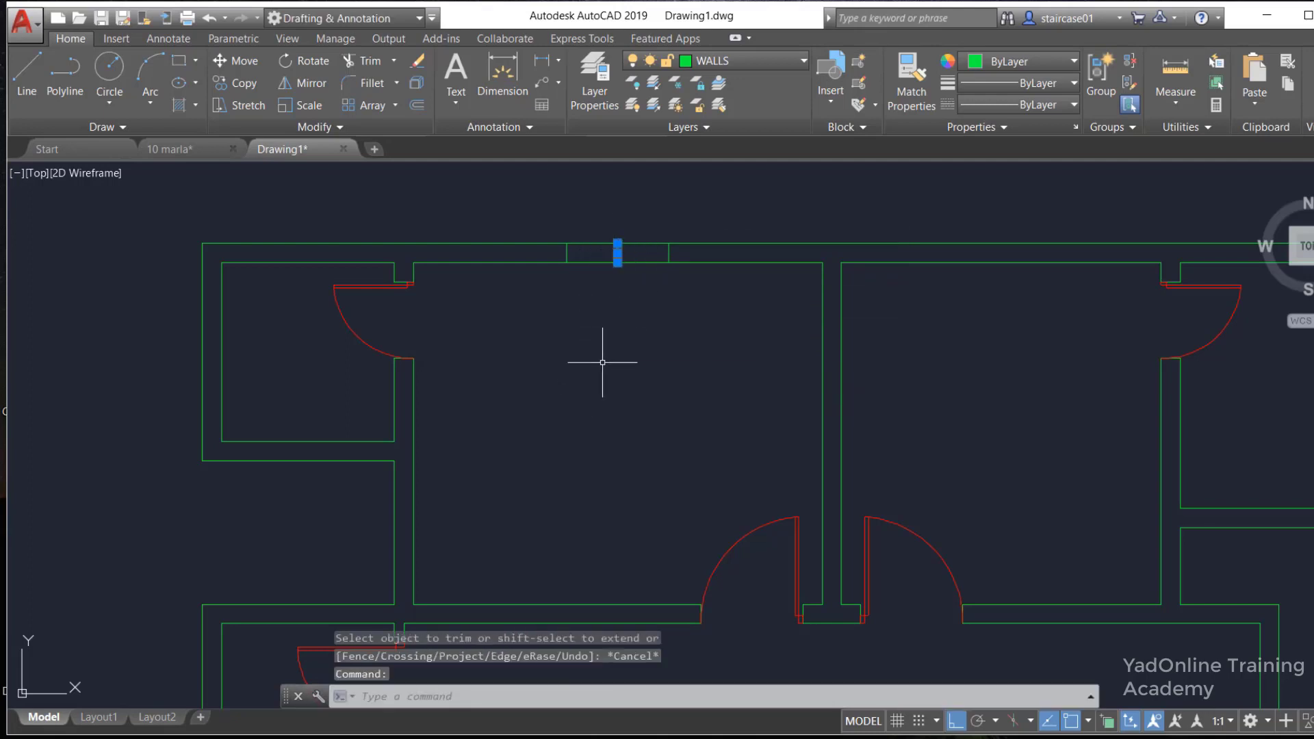
text(e)
key(Return)
text(o)
key(Return)
text(4.5')
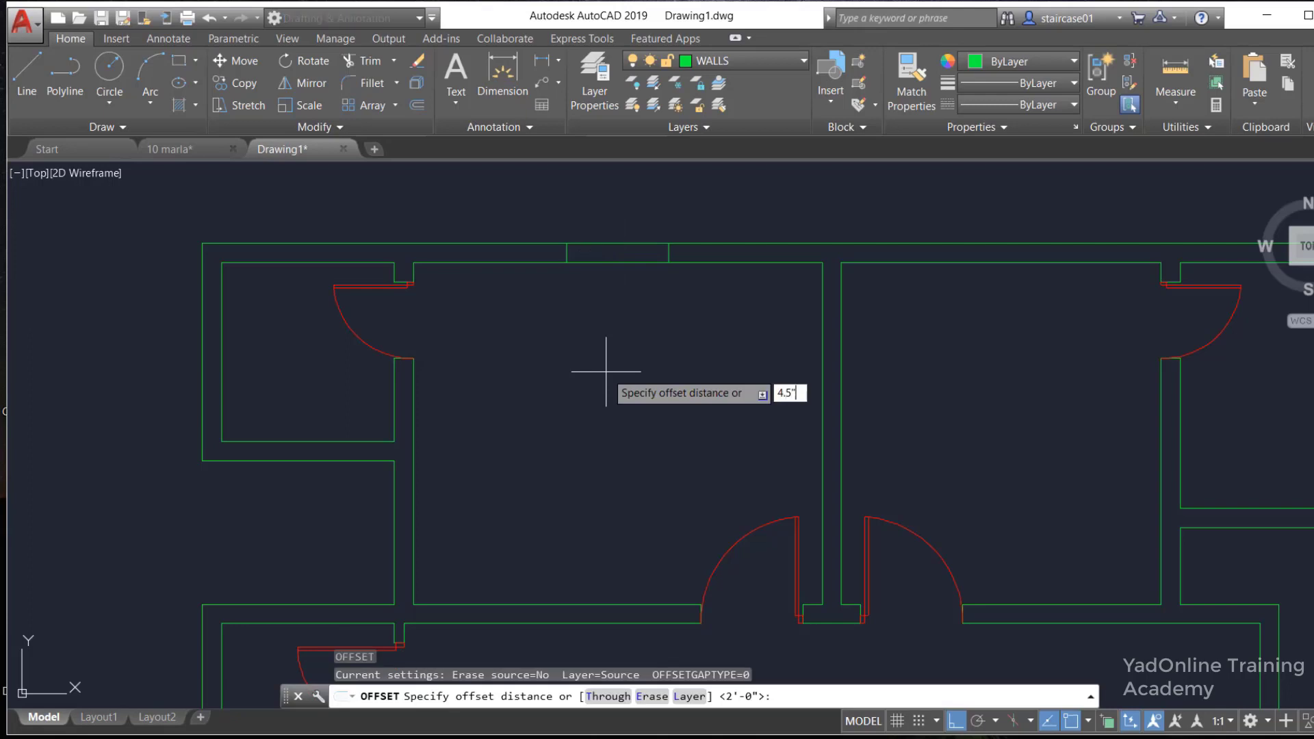
Offset the top wall line 4.5" inward, then 2" twice, to form three window lines
key(Return)
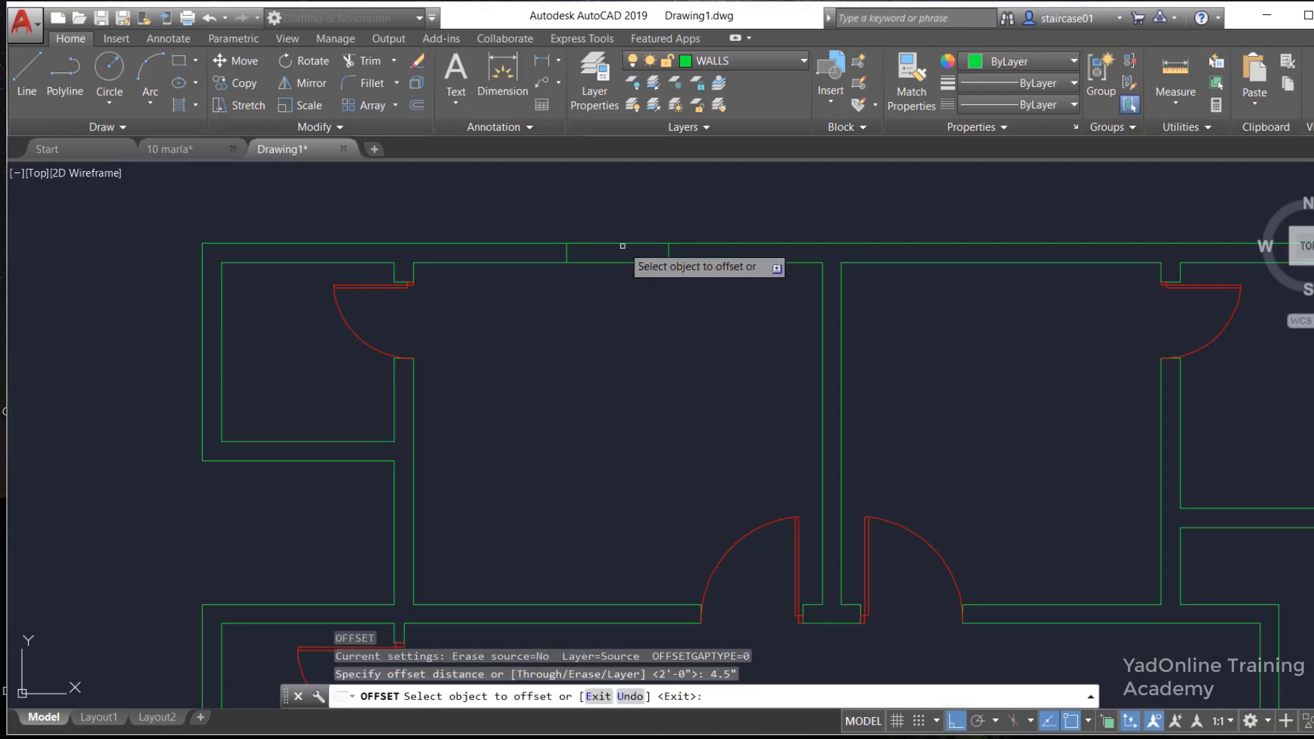
click(617, 263)
click(617, 258)
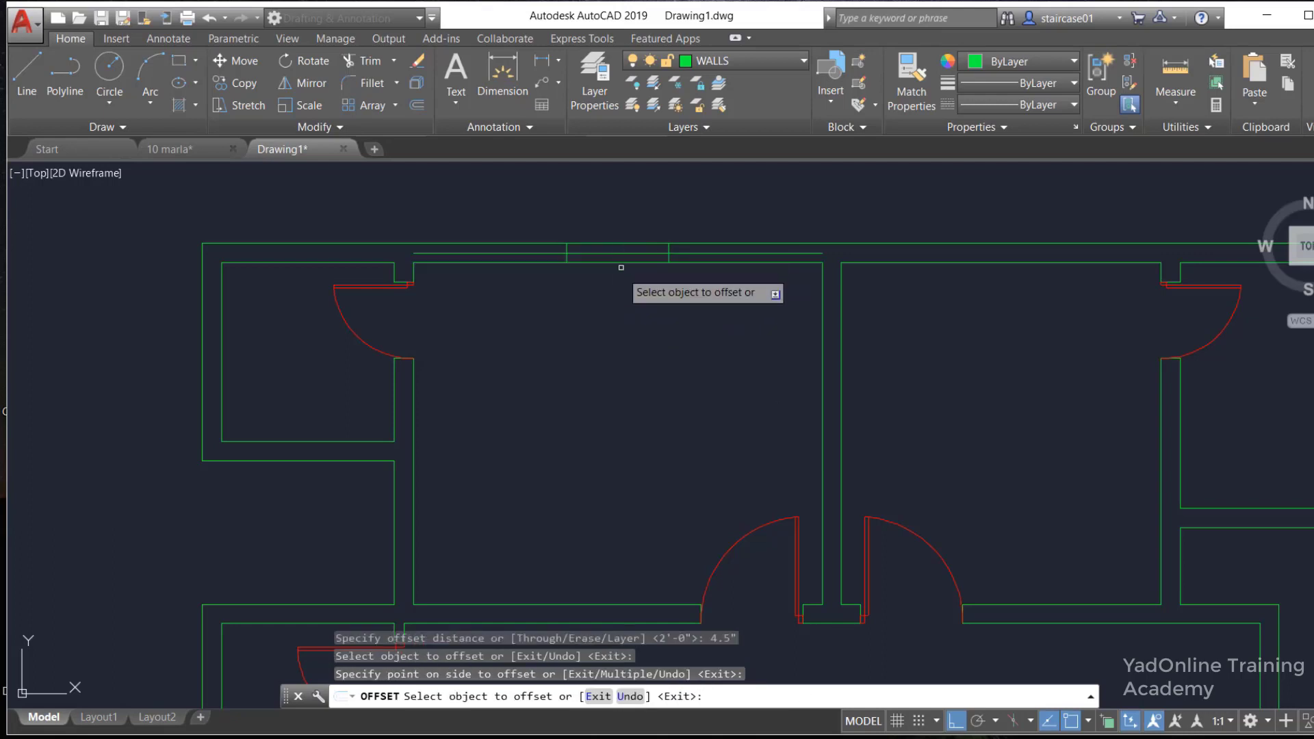
key(Return)
key(Return)
text(2")
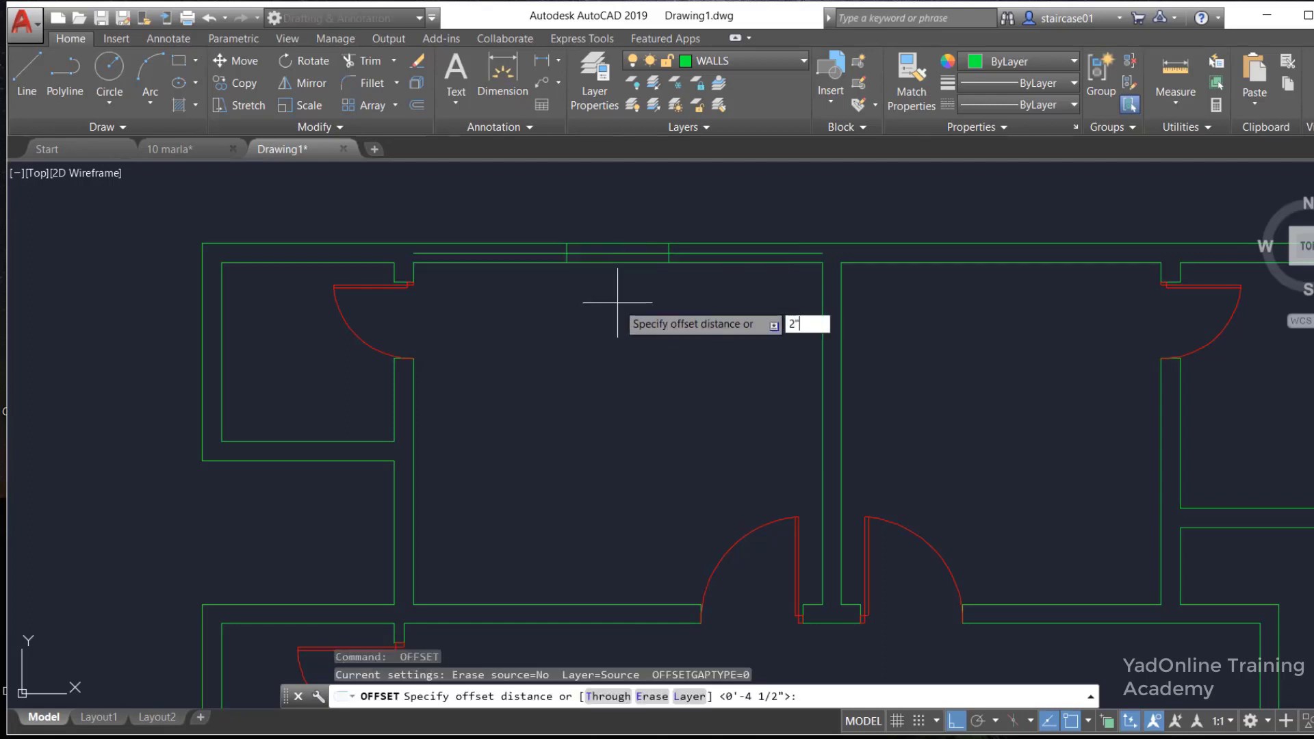
key(Return)
click(617, 253)
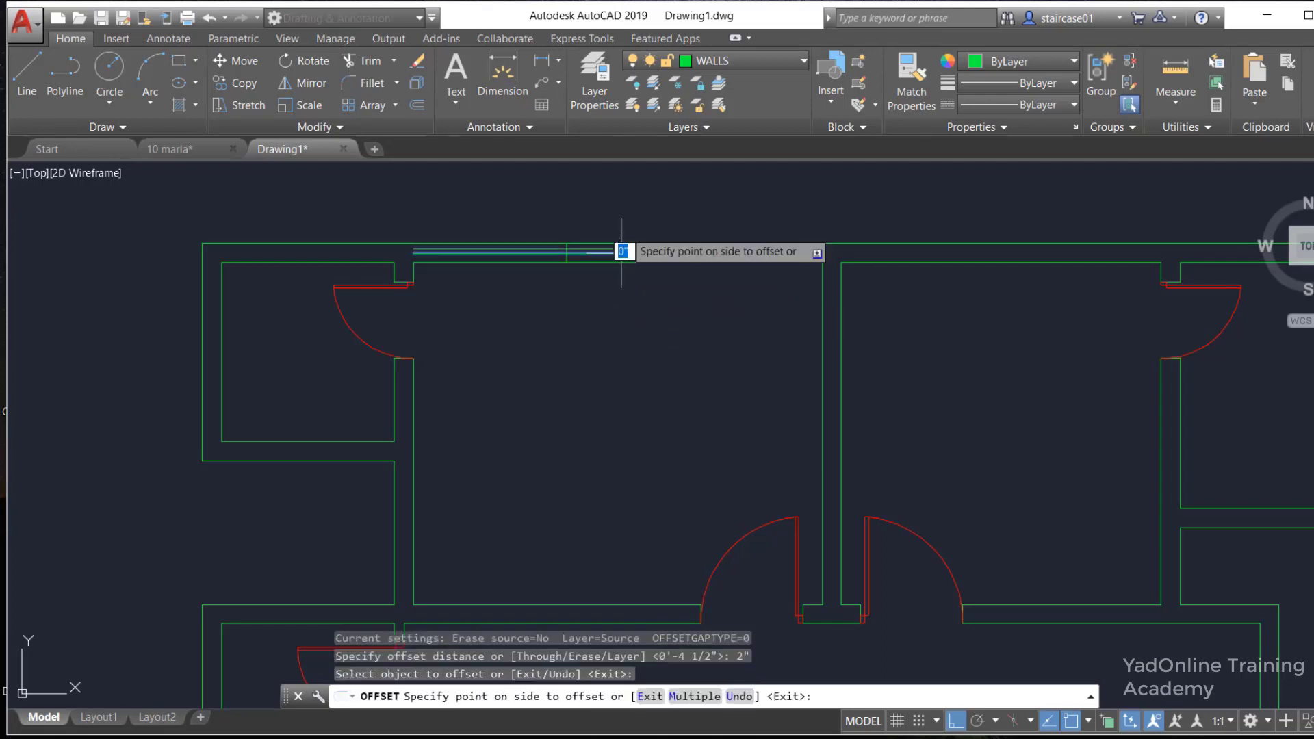
click(620, 252)
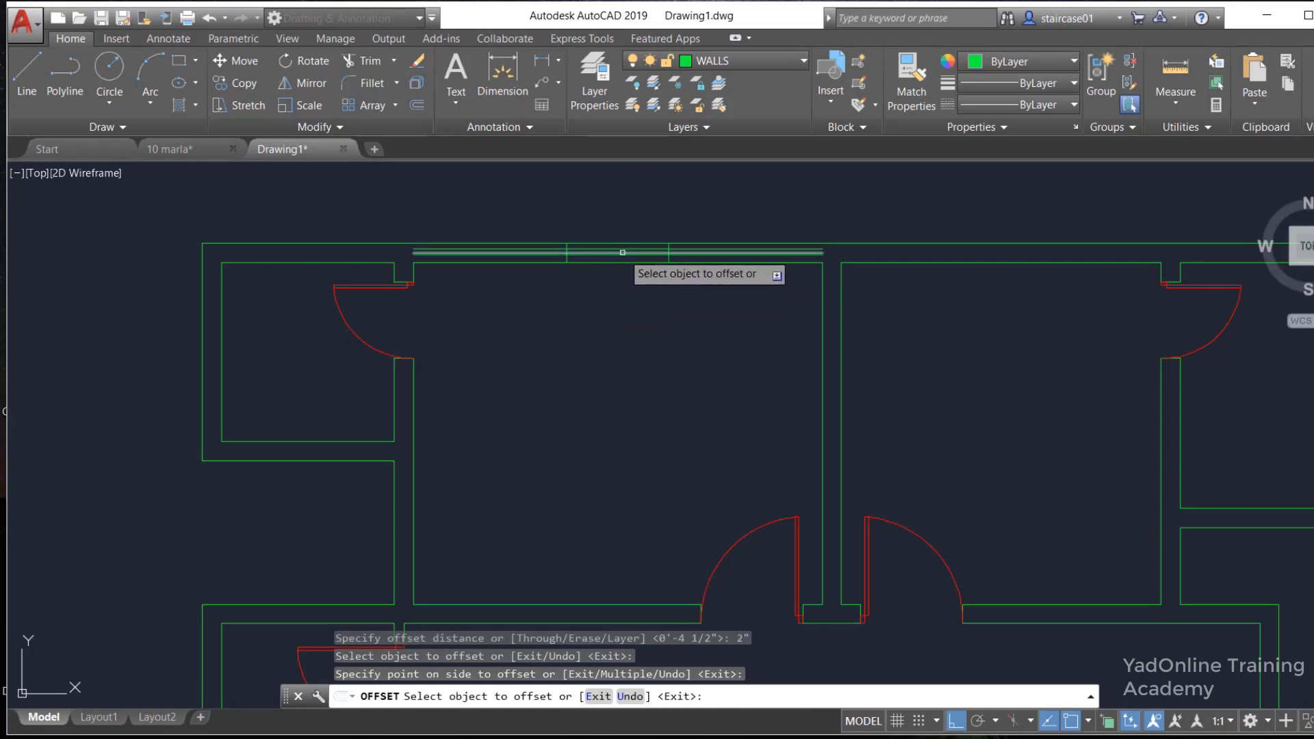
click(622, 298)
key(Escape)
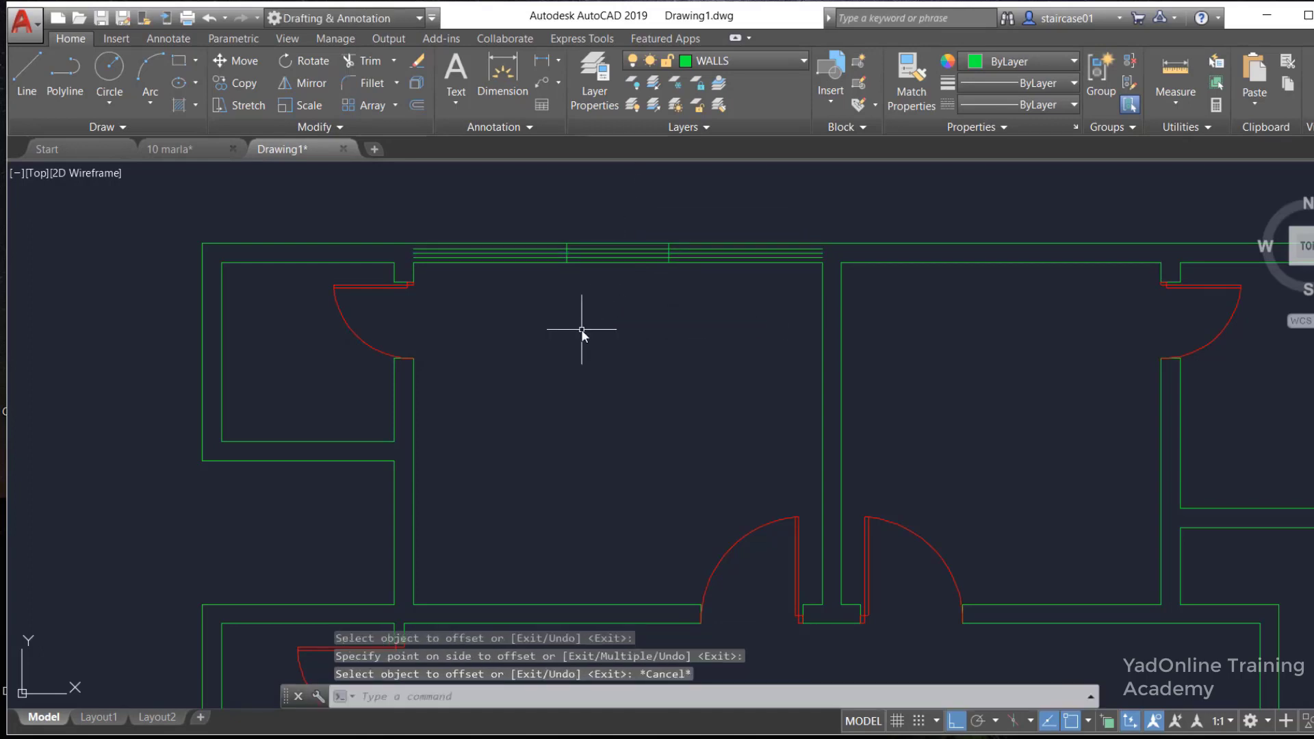
Trim the window lines back to the wall opening on both sides
text(tr)
key(Return)
key(Return)
scroll(549, 262, up, 4)
drag(560, 214, 558, 253)
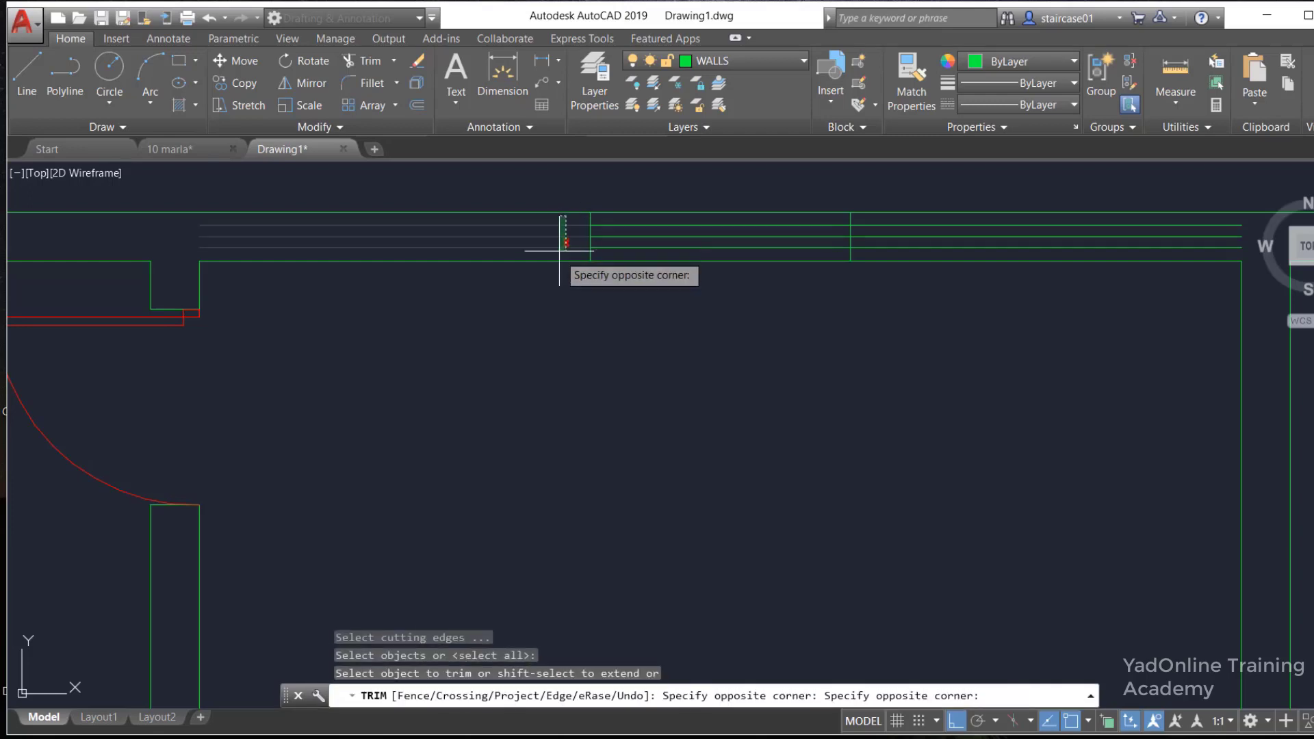
click(893, 220)
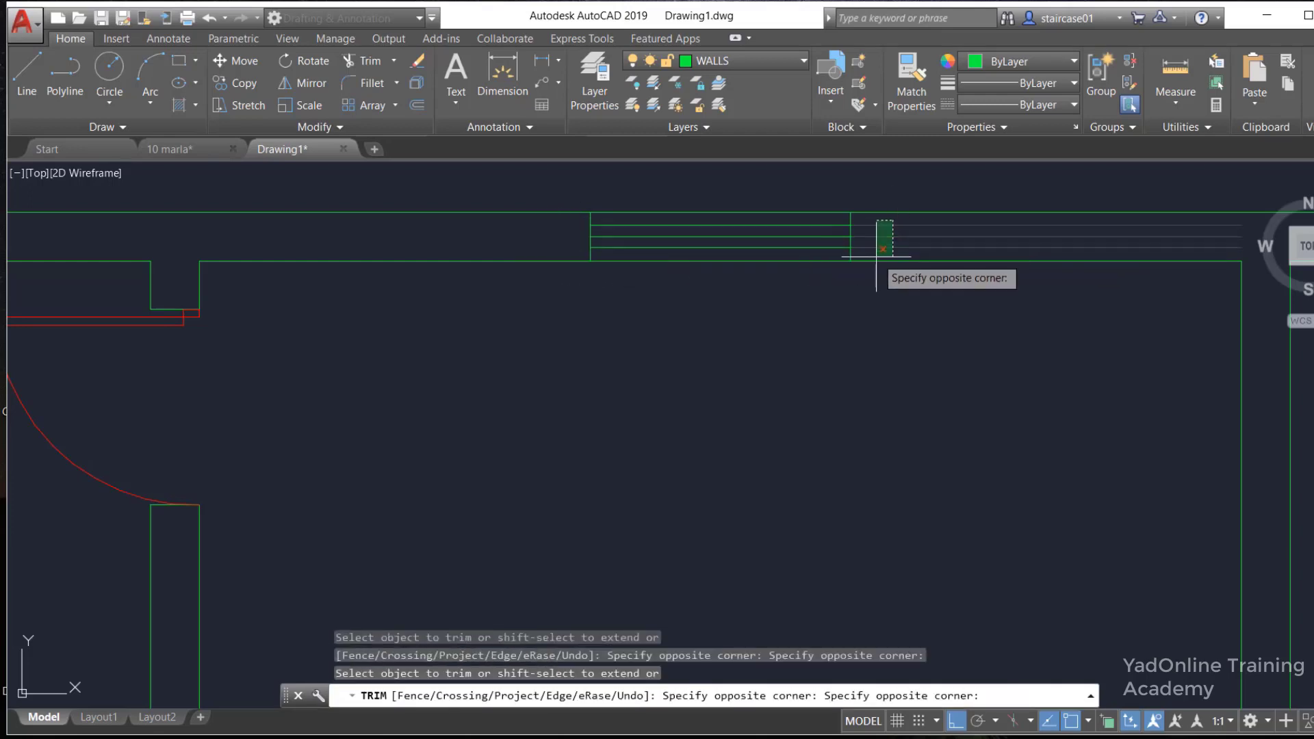
click(876, 251)
key(Escape)
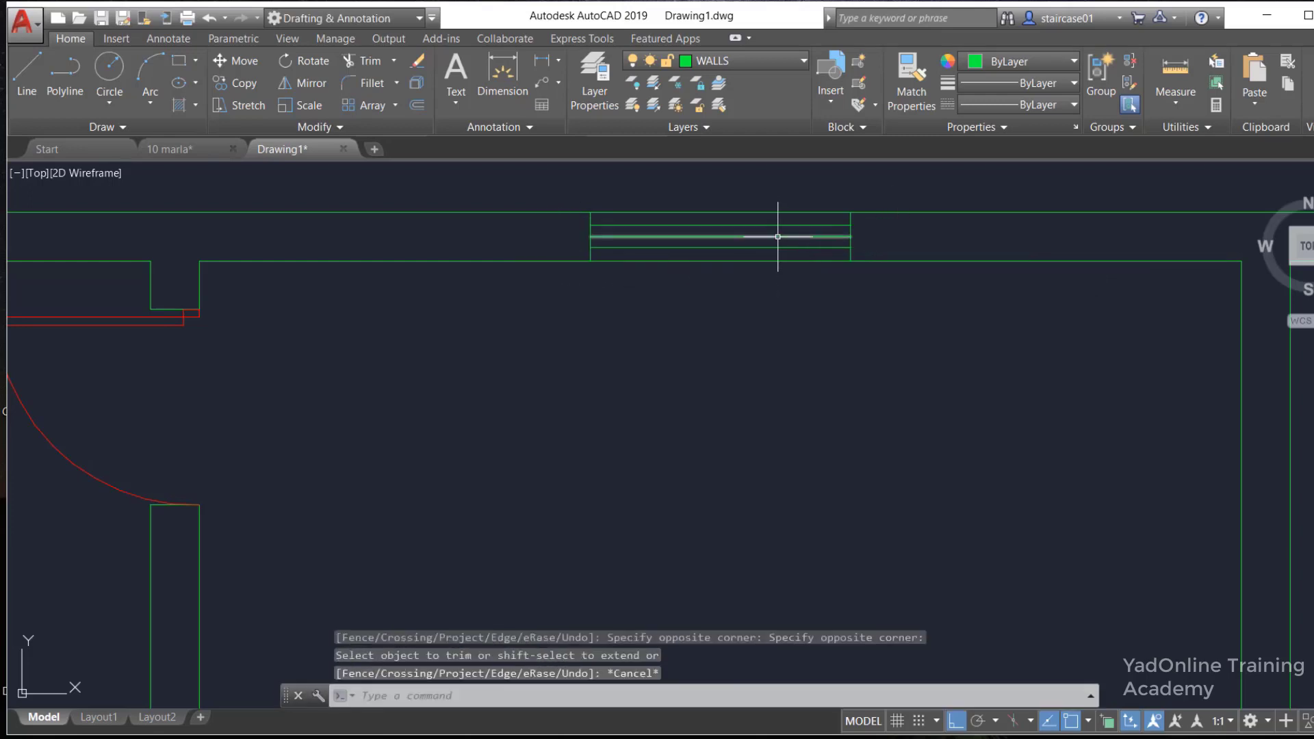
Move the three window lines onto the cyan WINDOWS layer
click(781, 221)
click(758, 252)
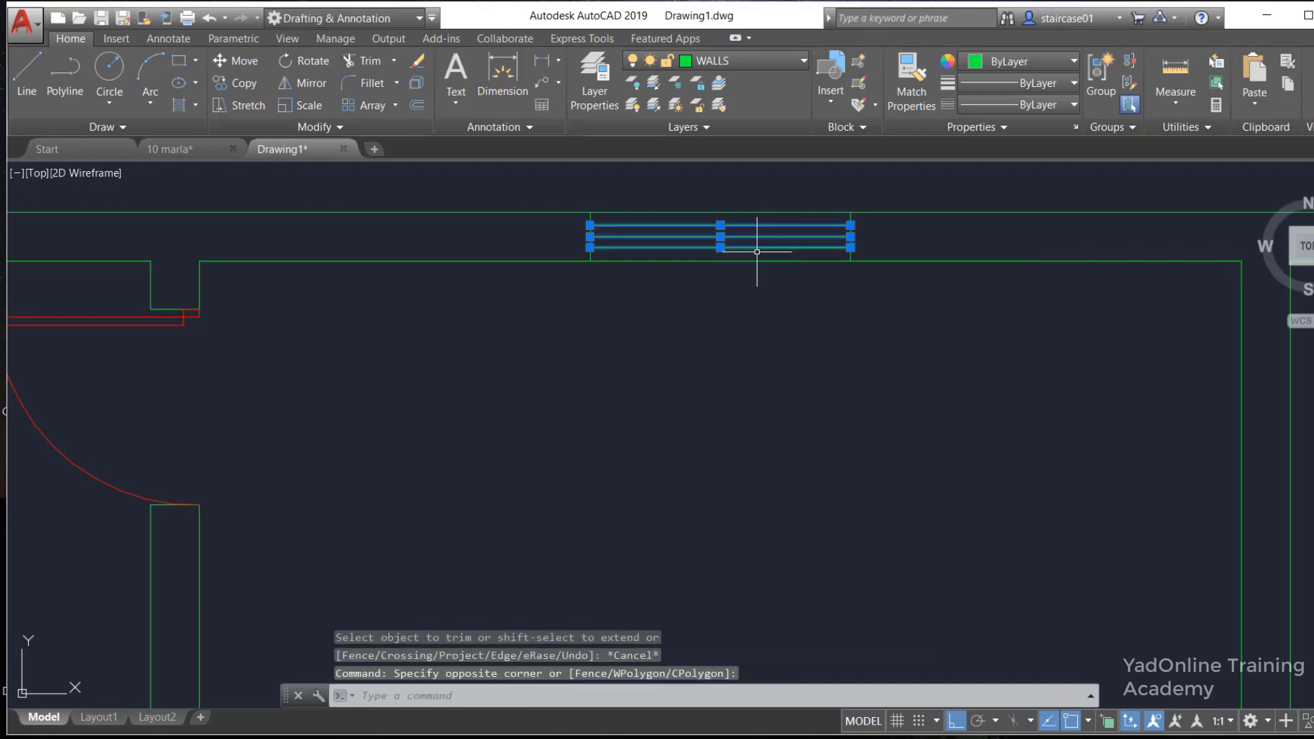
click(787, 57)
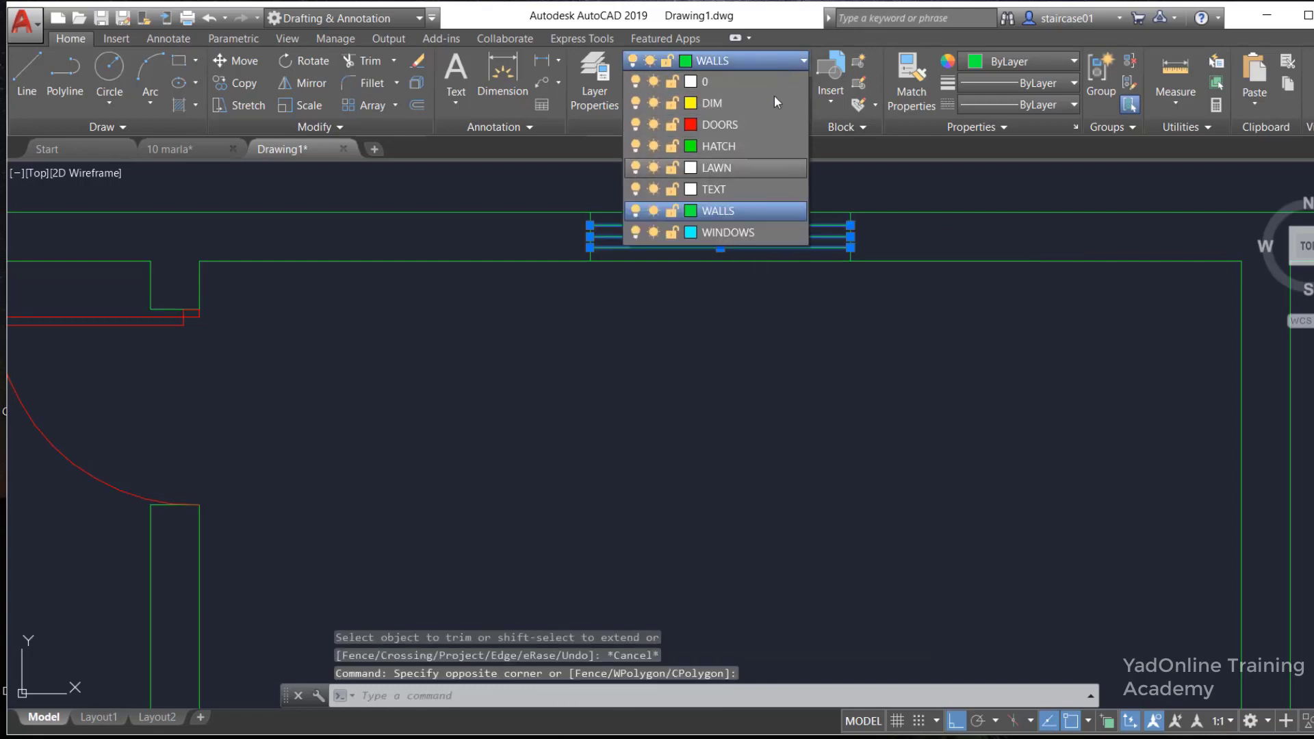
click(728, 233)
scroll(646, 380, down, 2)
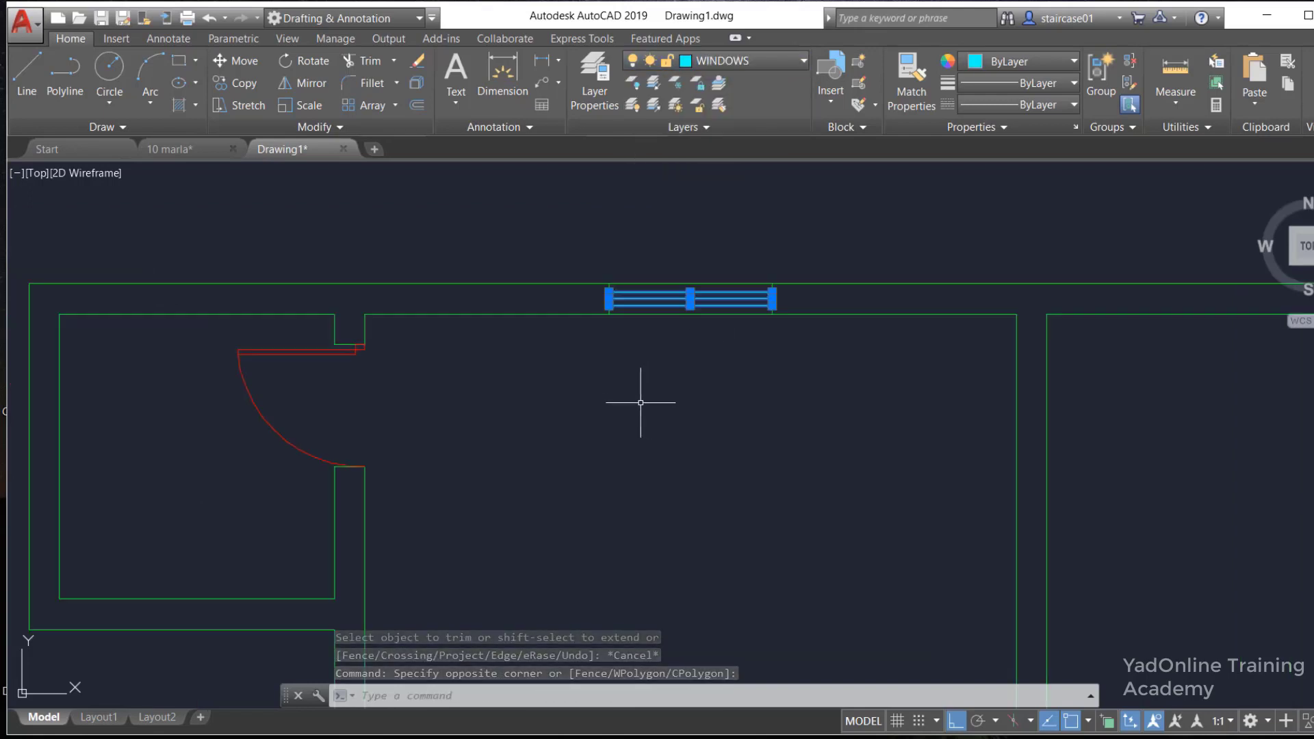
key(Escape)
scroll(647, 356, down, 2)
Check the TEXT layer's colour without changing it, then make TEXT the current layer
scroll(684, 325, down, 2)
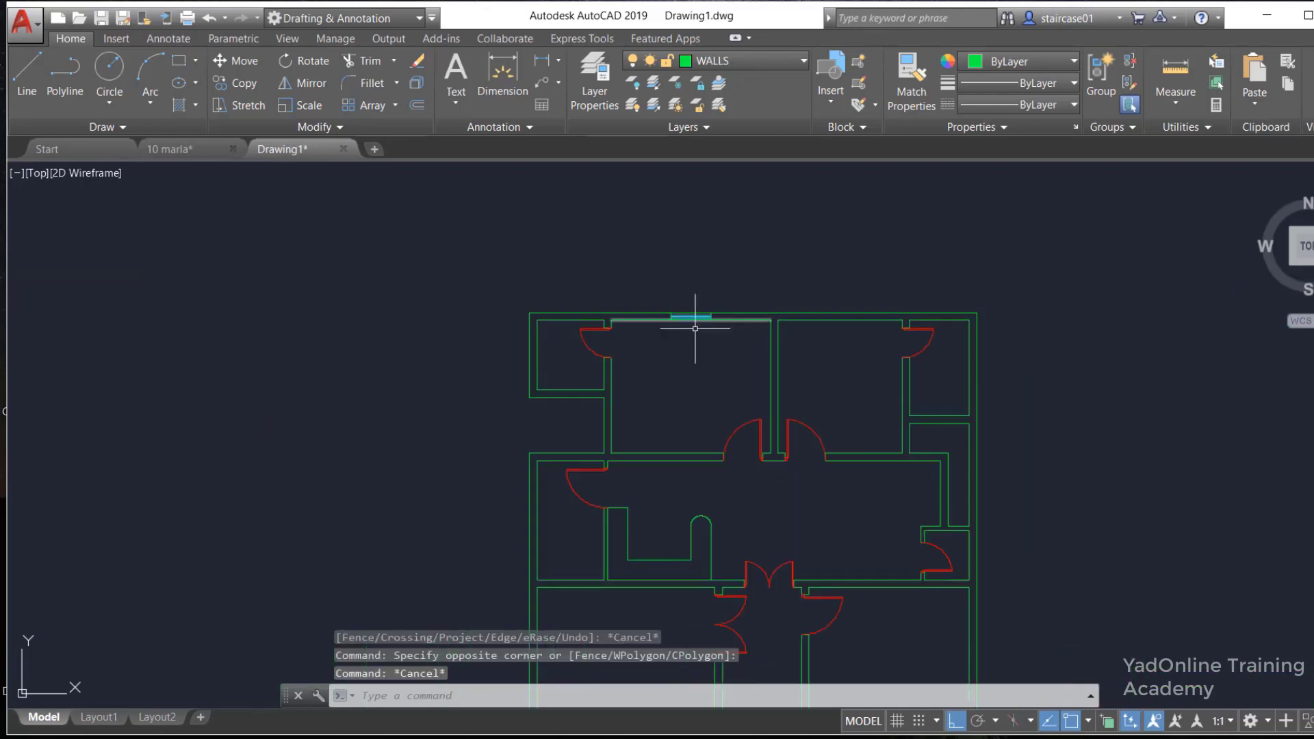
scroll(690, 376, down, 1)
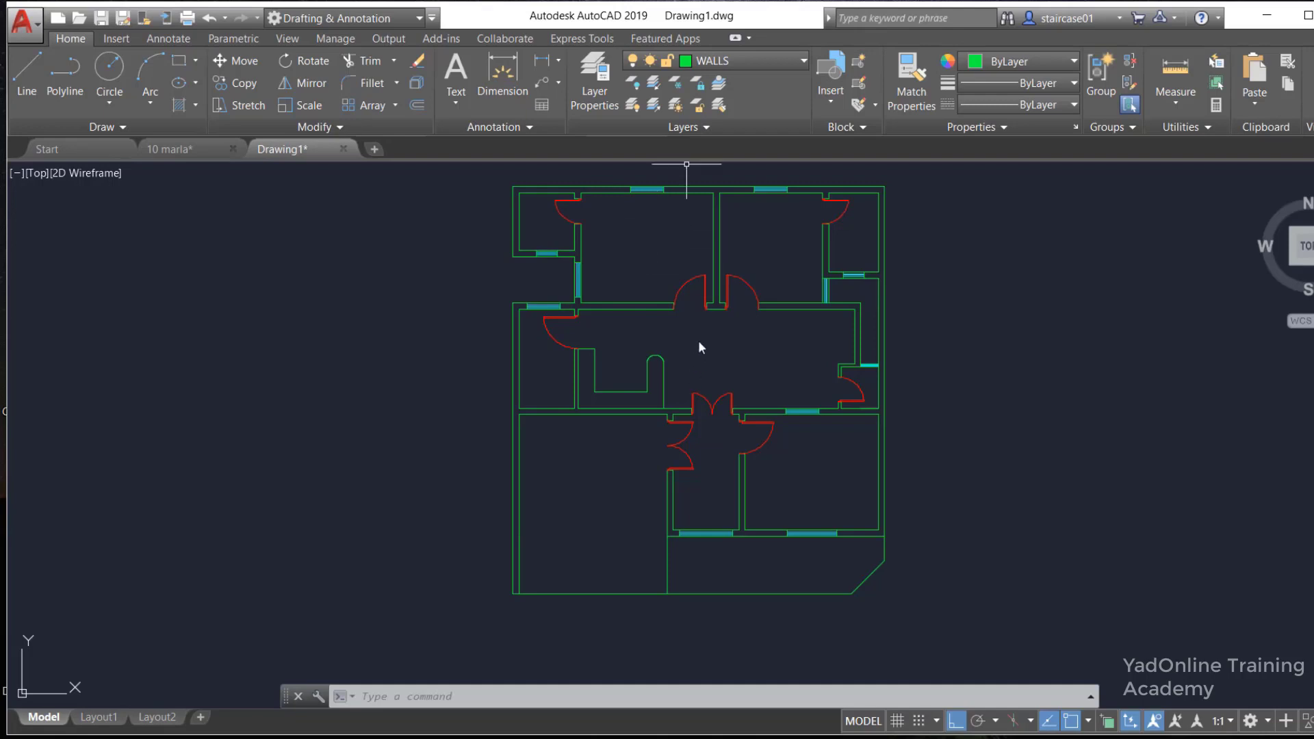
click(767, 59)
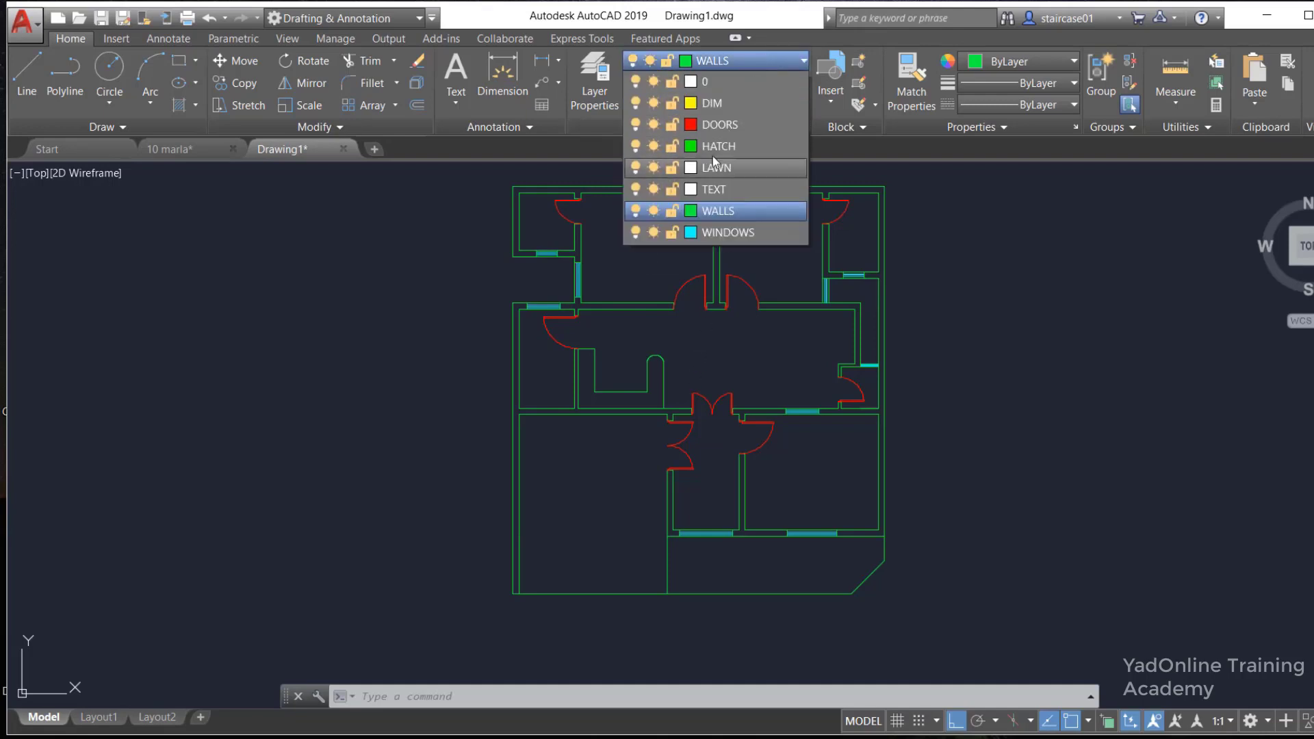
click(691, 189)
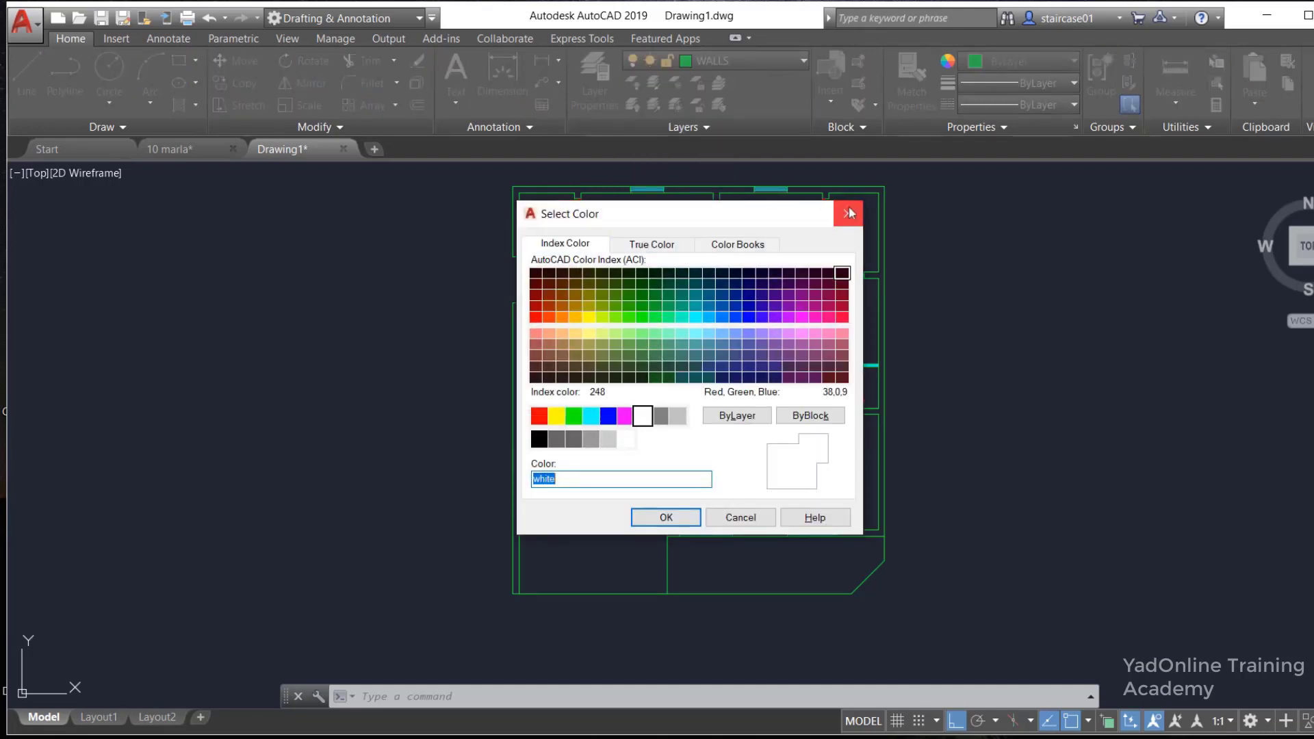
click(851, 207)
click(774, 65)
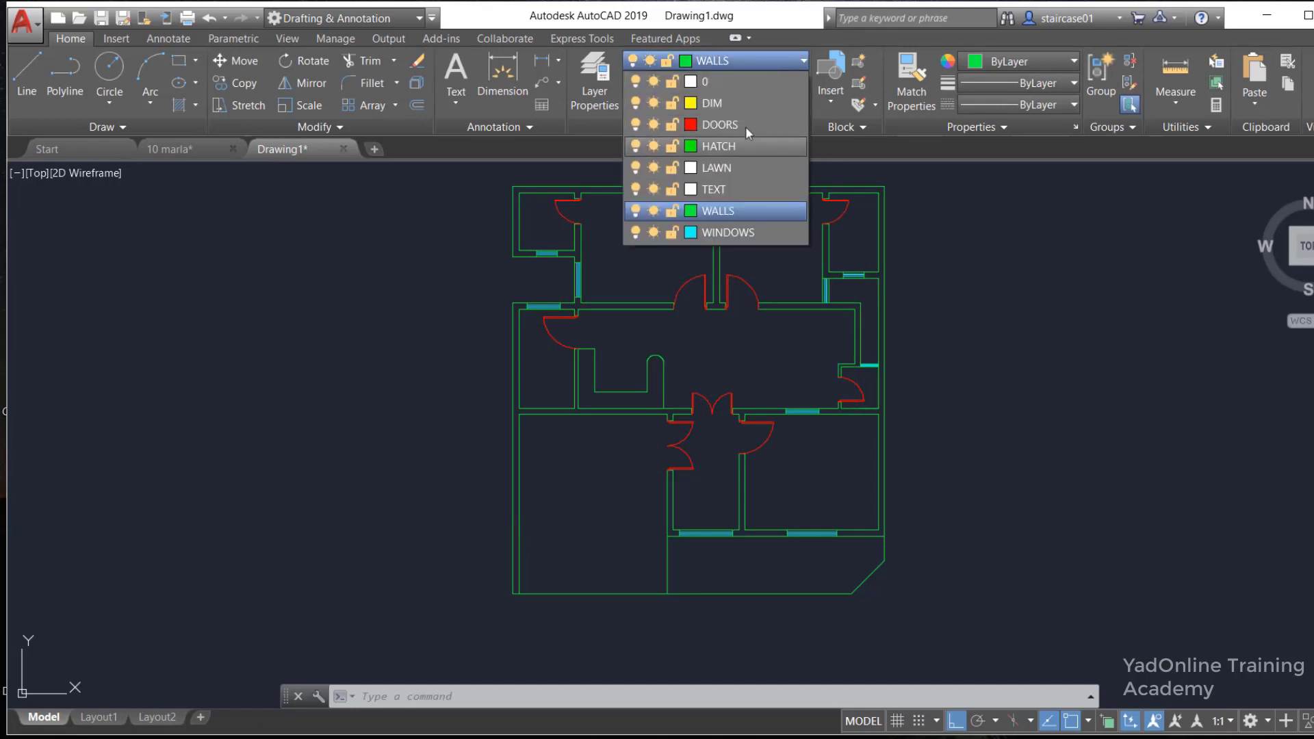
click(728, 189)
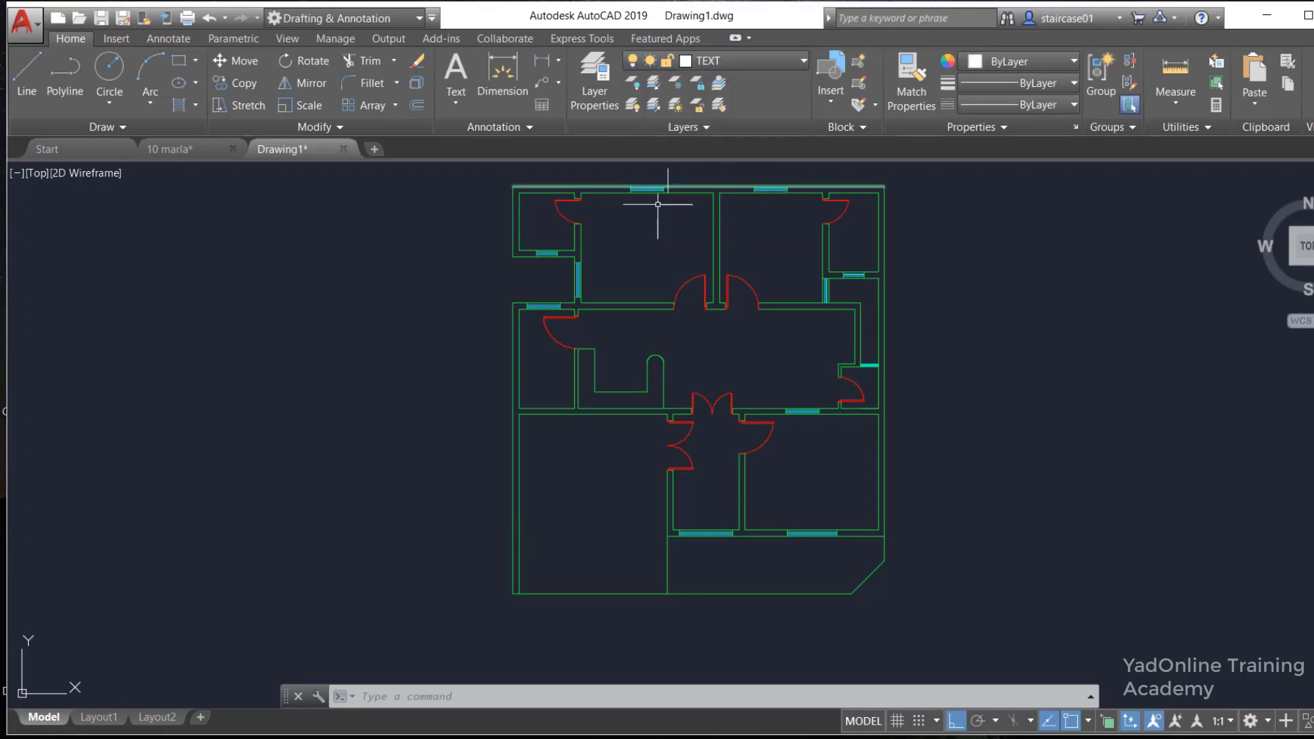
Draw a multiline text box in the upper-left room and enter the BEDROOM label
click(458, 65)
scroll(626, 254, up, 2)
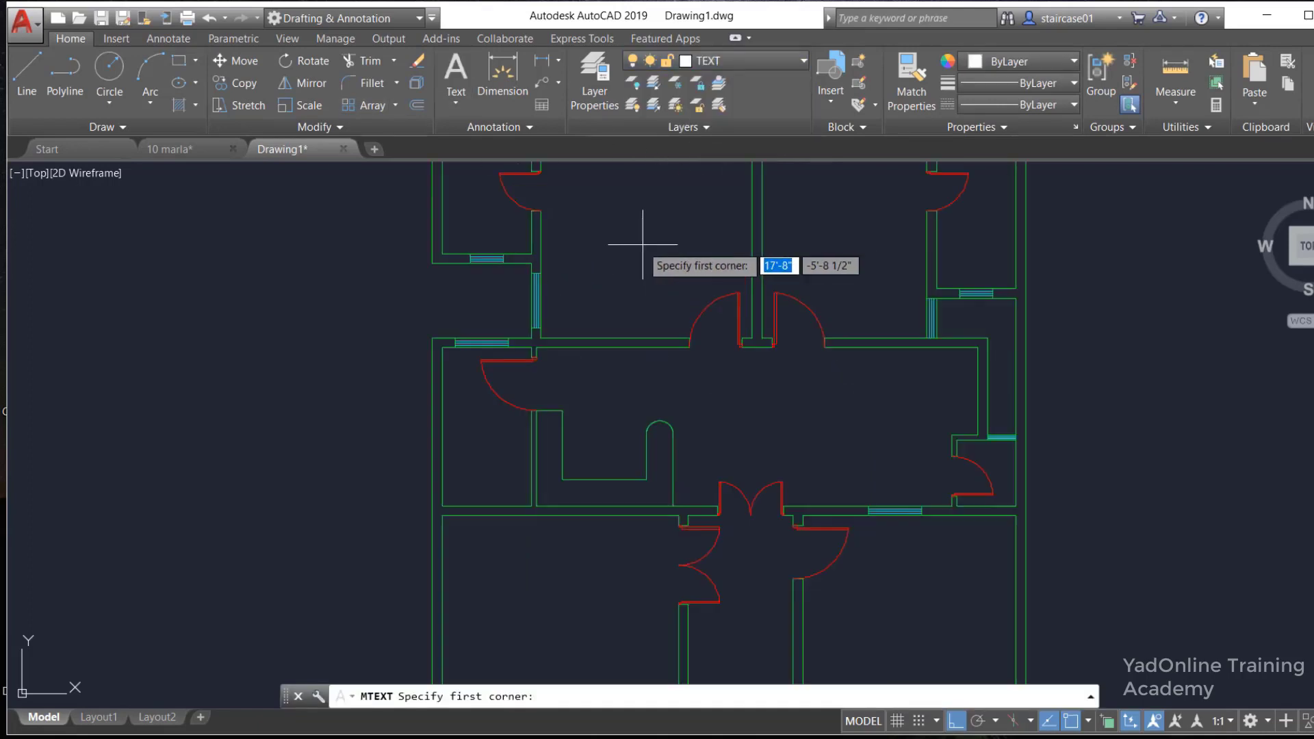
click(589, 218)
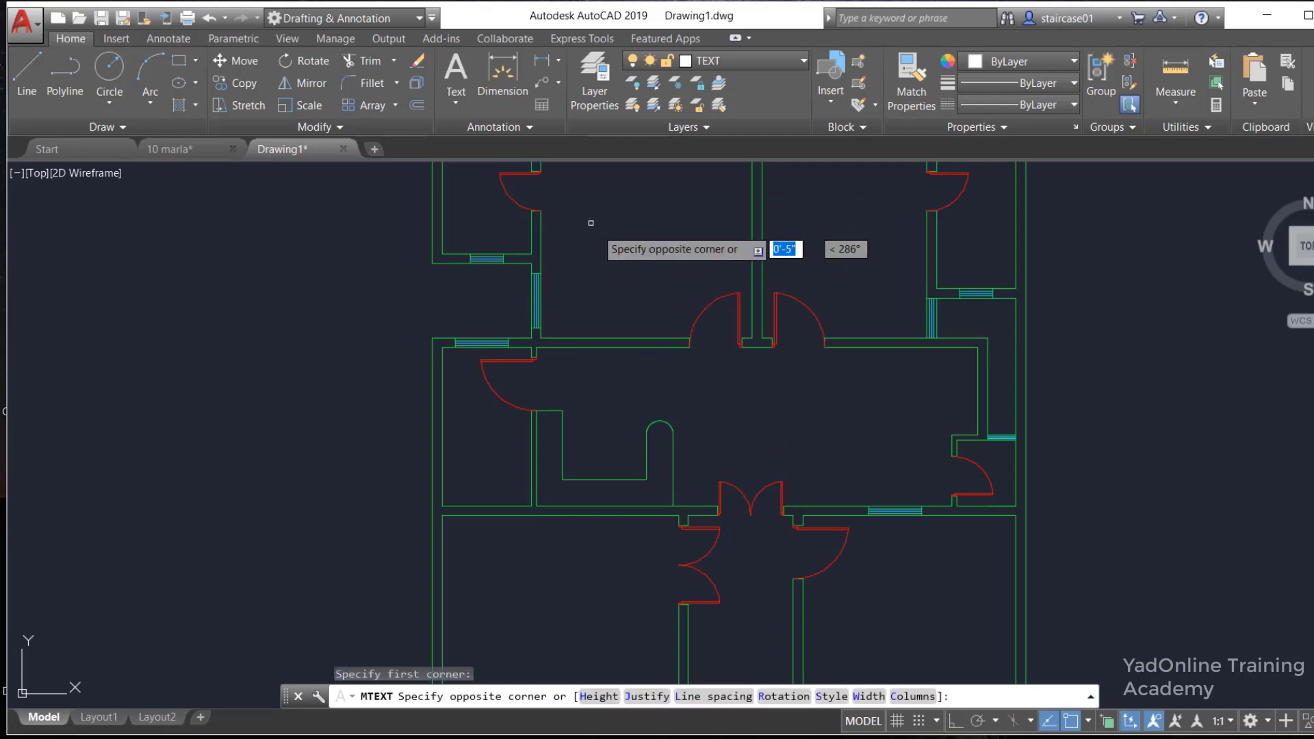
click(725, 272)
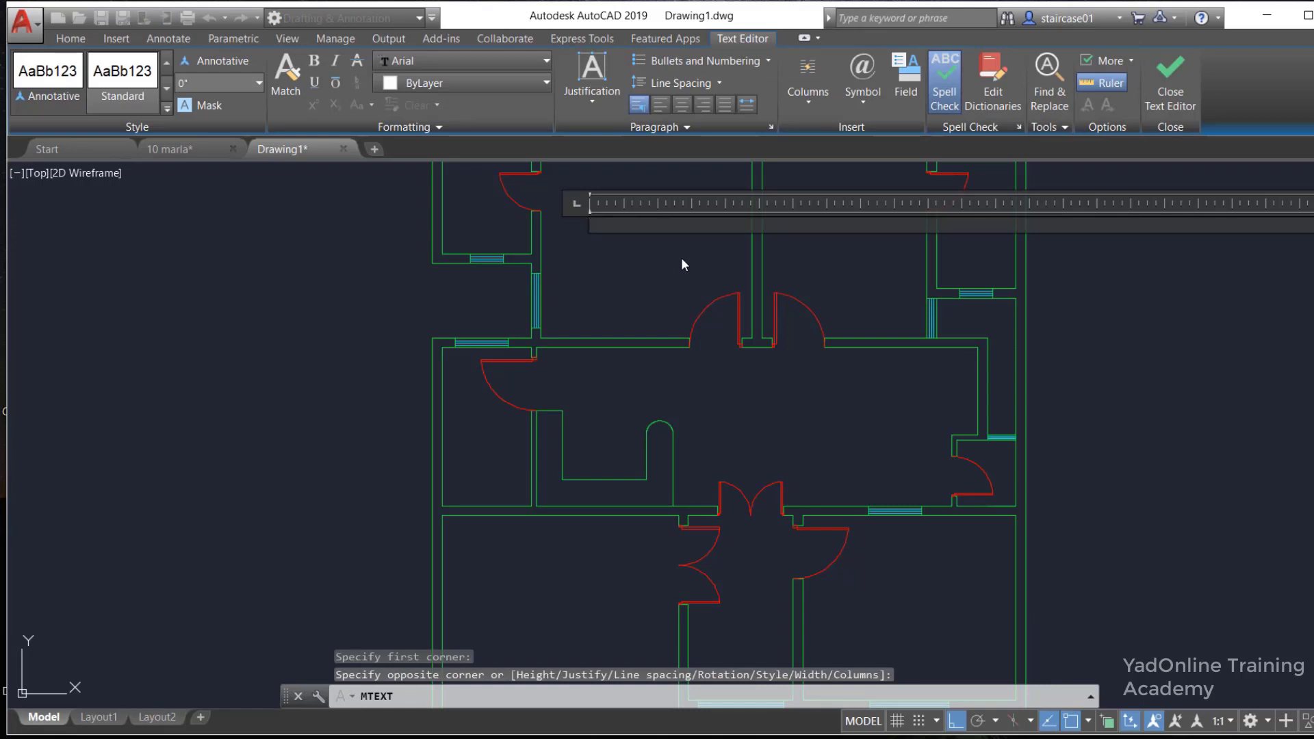
text(BE)
key(BackSpace)
key(BackSpace)
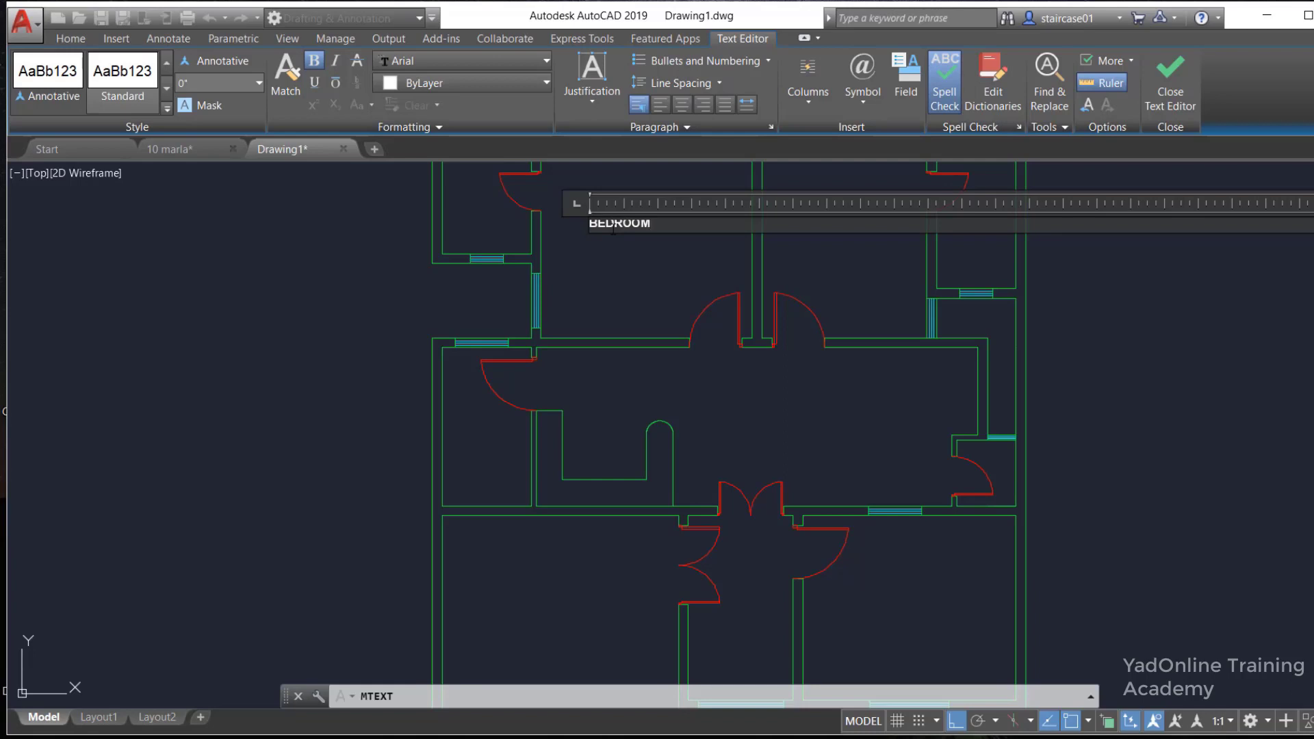
click(632, 279)
Set the BEDROOM label's text height to 1' in the Properties palette
scroll(584, 215, up, 5)
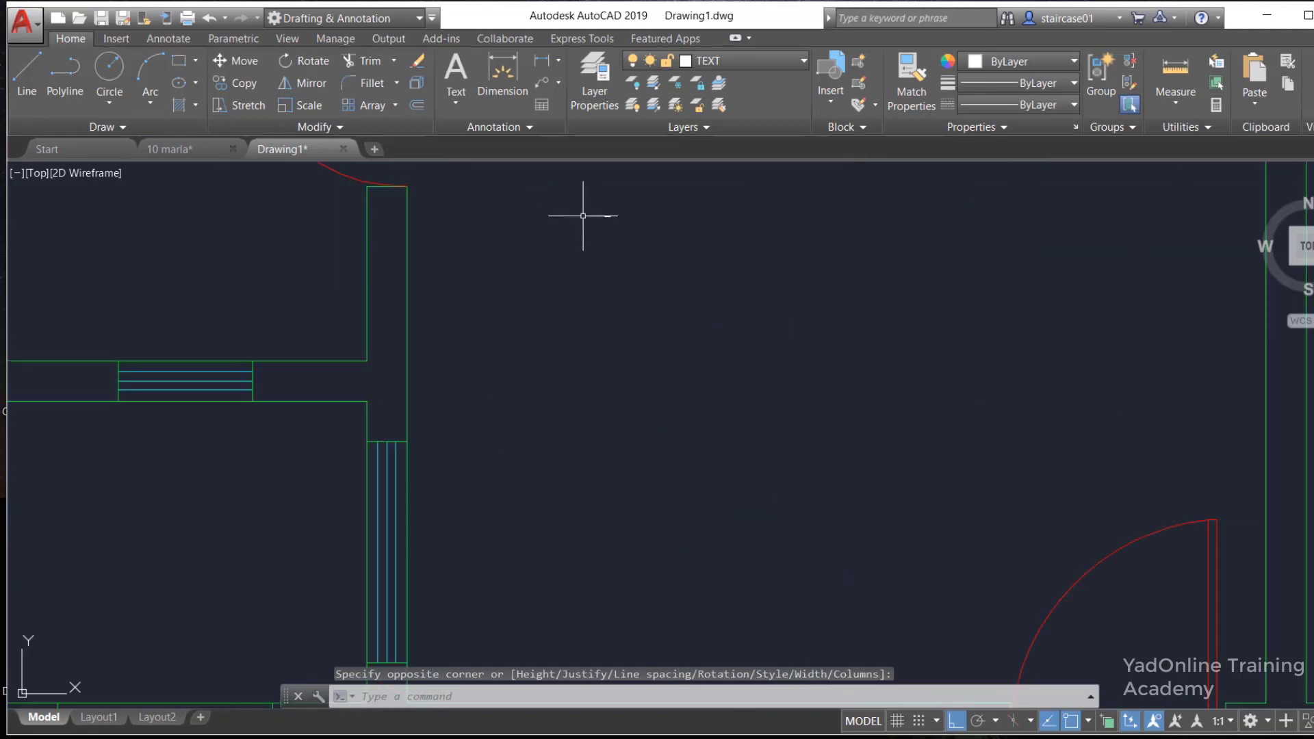
scroll(593, 214, up, 2)
scroll(621, 219, up, 2)
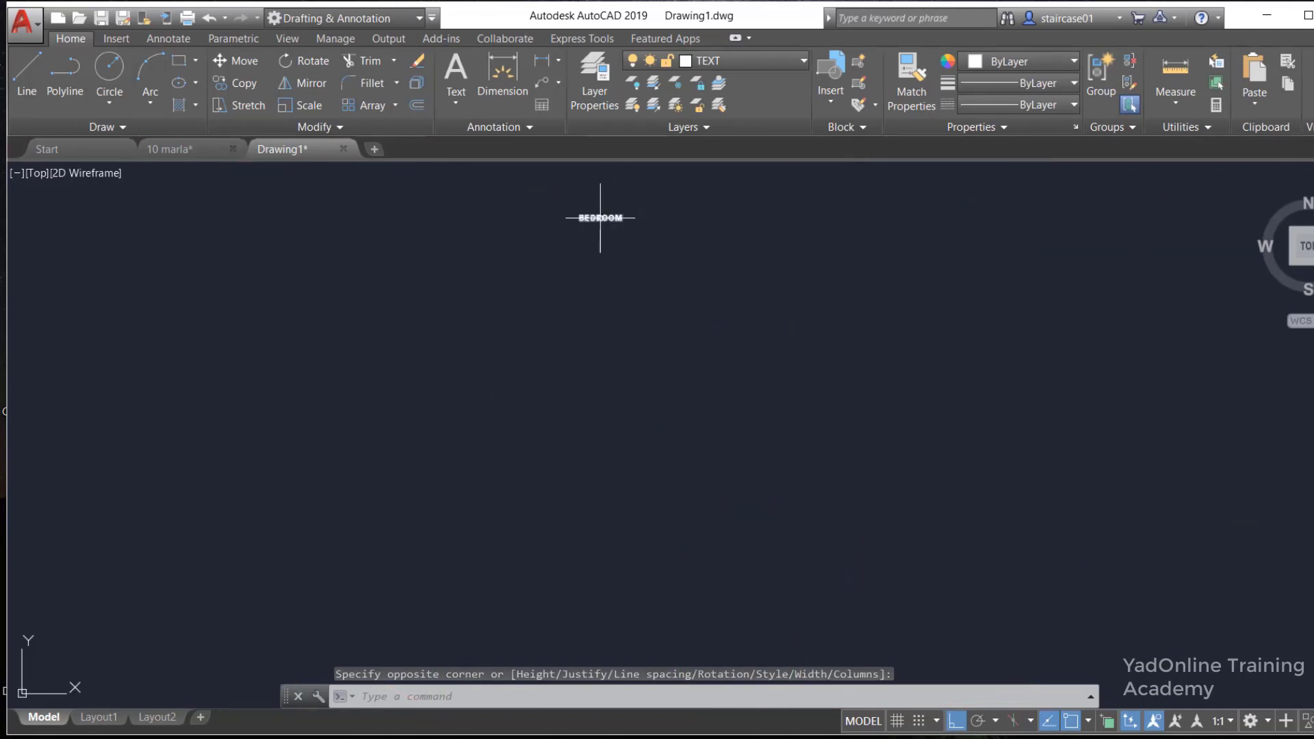
click(601, 217)
right_click(604, 221)
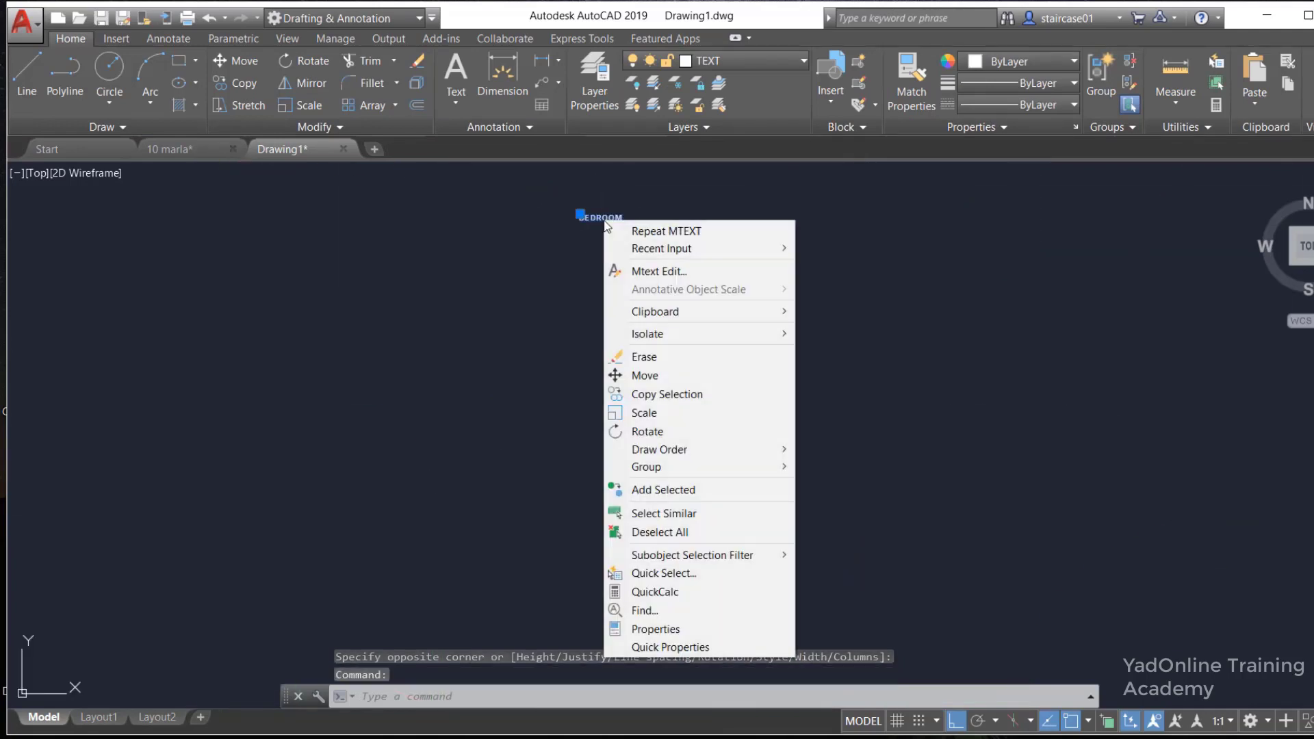
click(659, 628)
scroll(171, 384, down, 3)
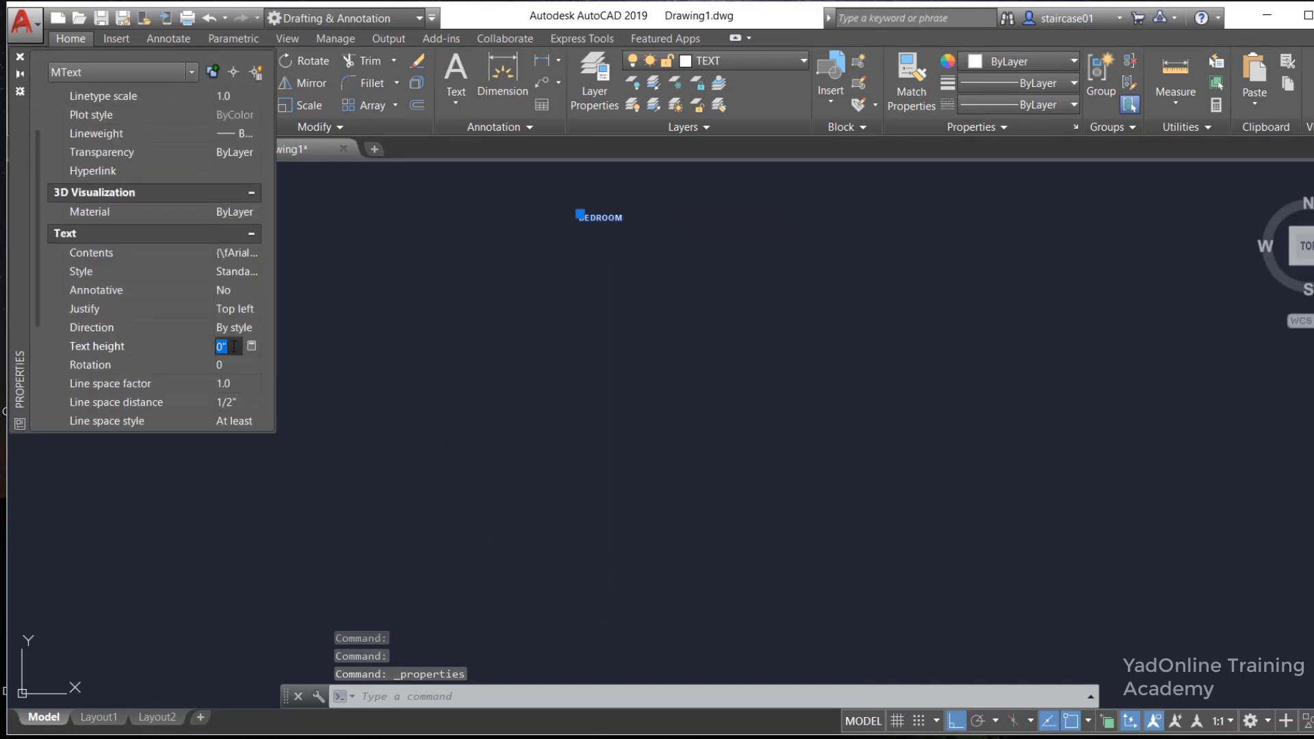
text(1')
key(Return)
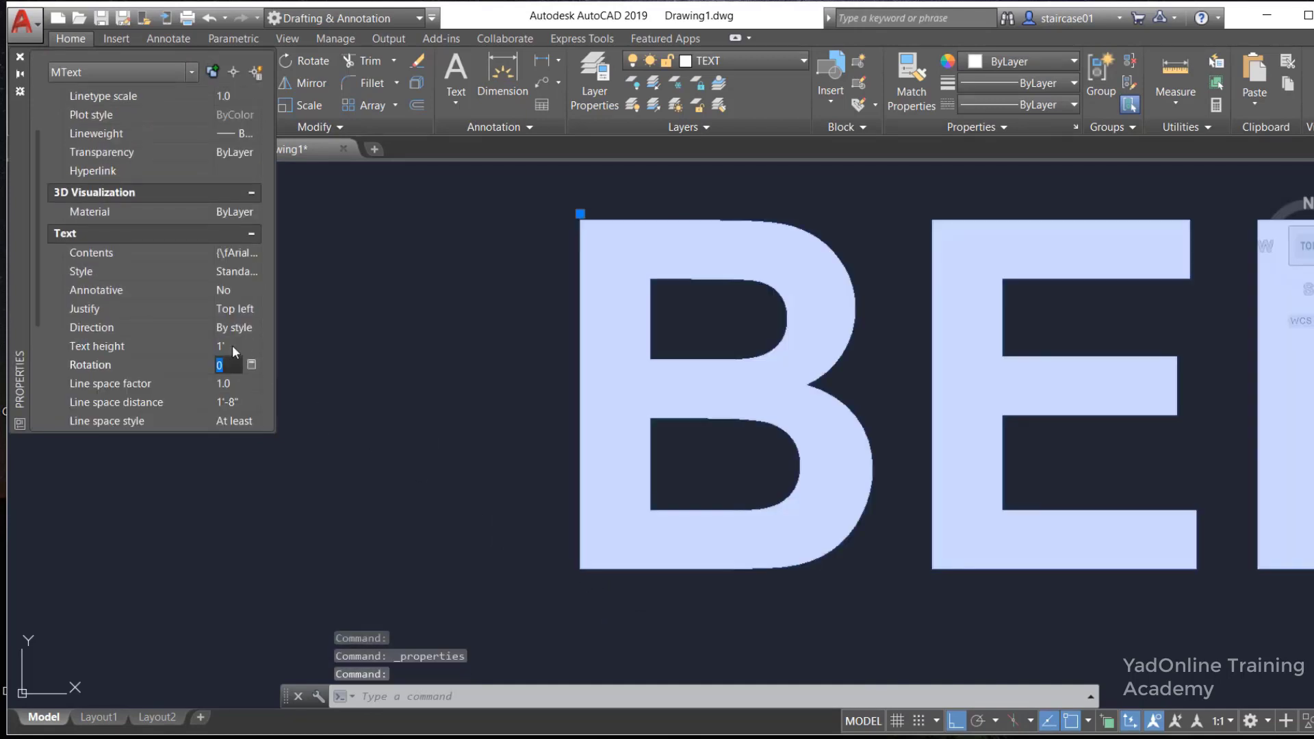
click(20, 57)
scroll(480, 363, down, 4)
scroll(493, 366, down, 3)
scroll(504, 370, down, 4)
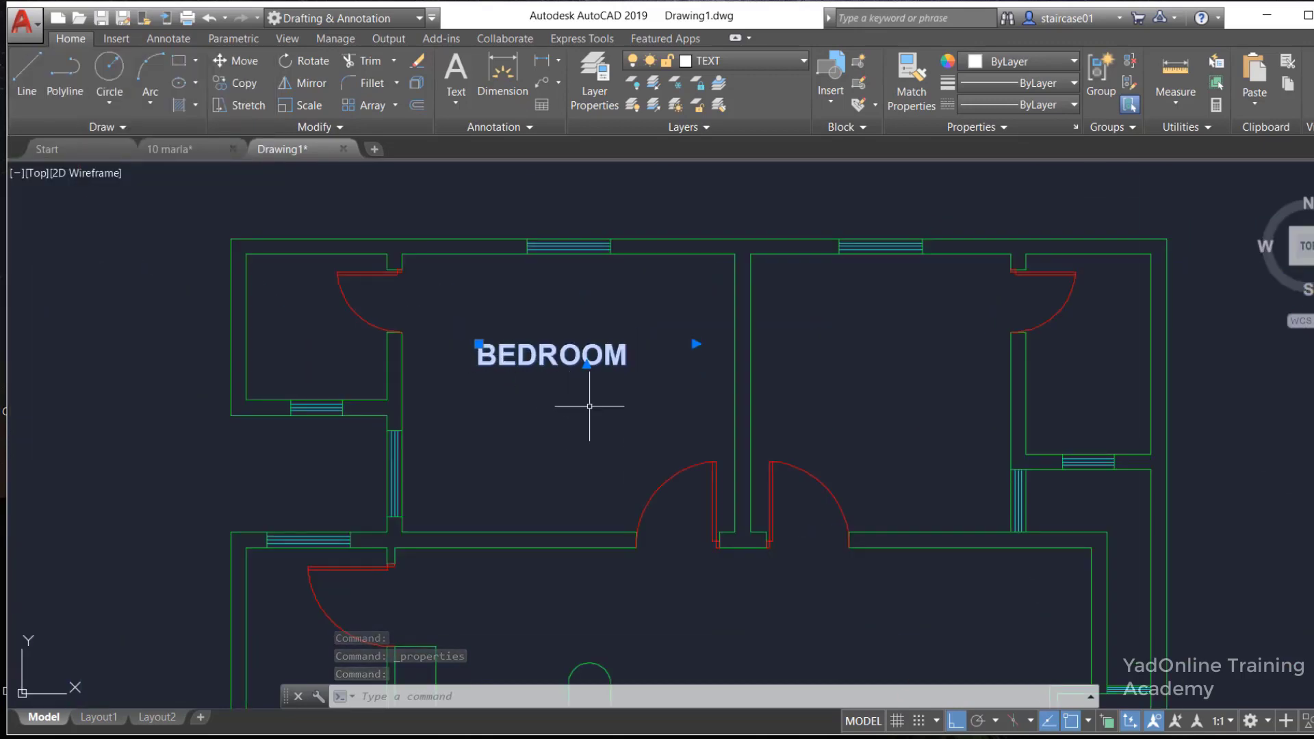
Copy the BEDROOM label from the left room into the right-hand bedroom
scroll(628, 451, down, 2)
scroll(607, 411, up, 2)
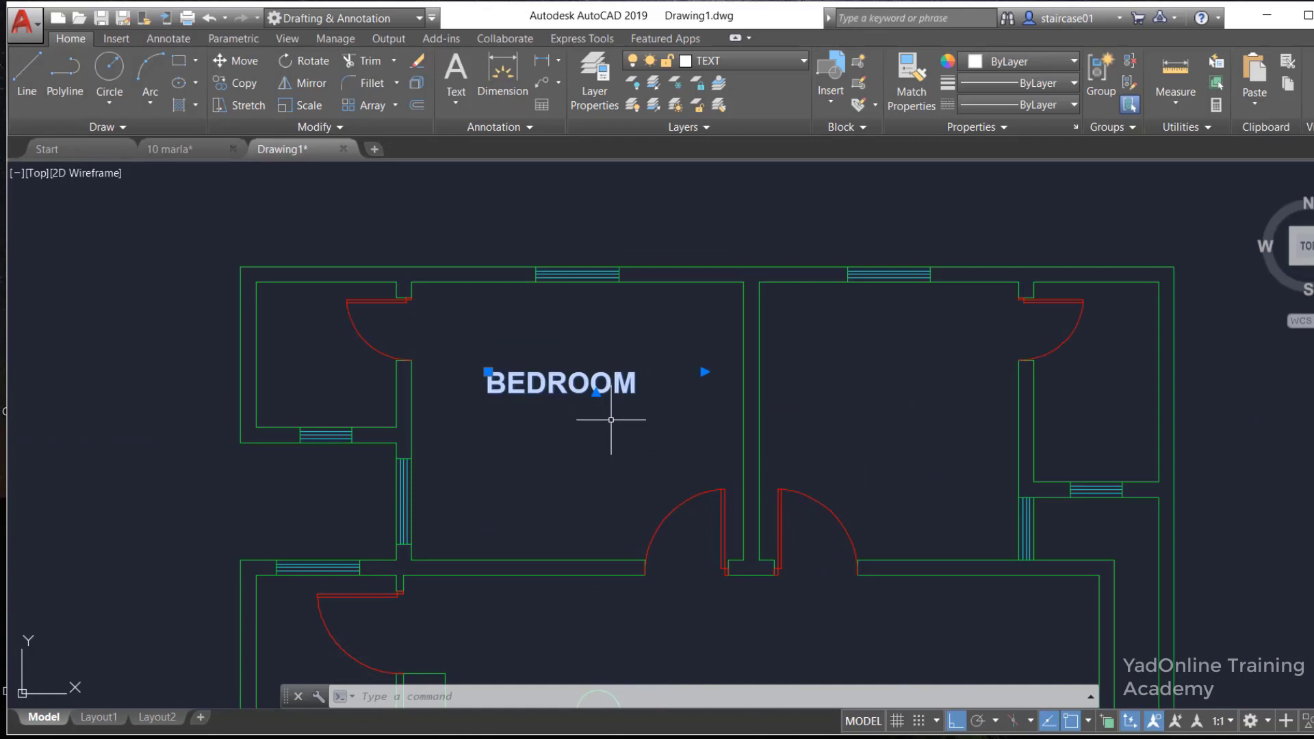
key(Escape)
text(c)
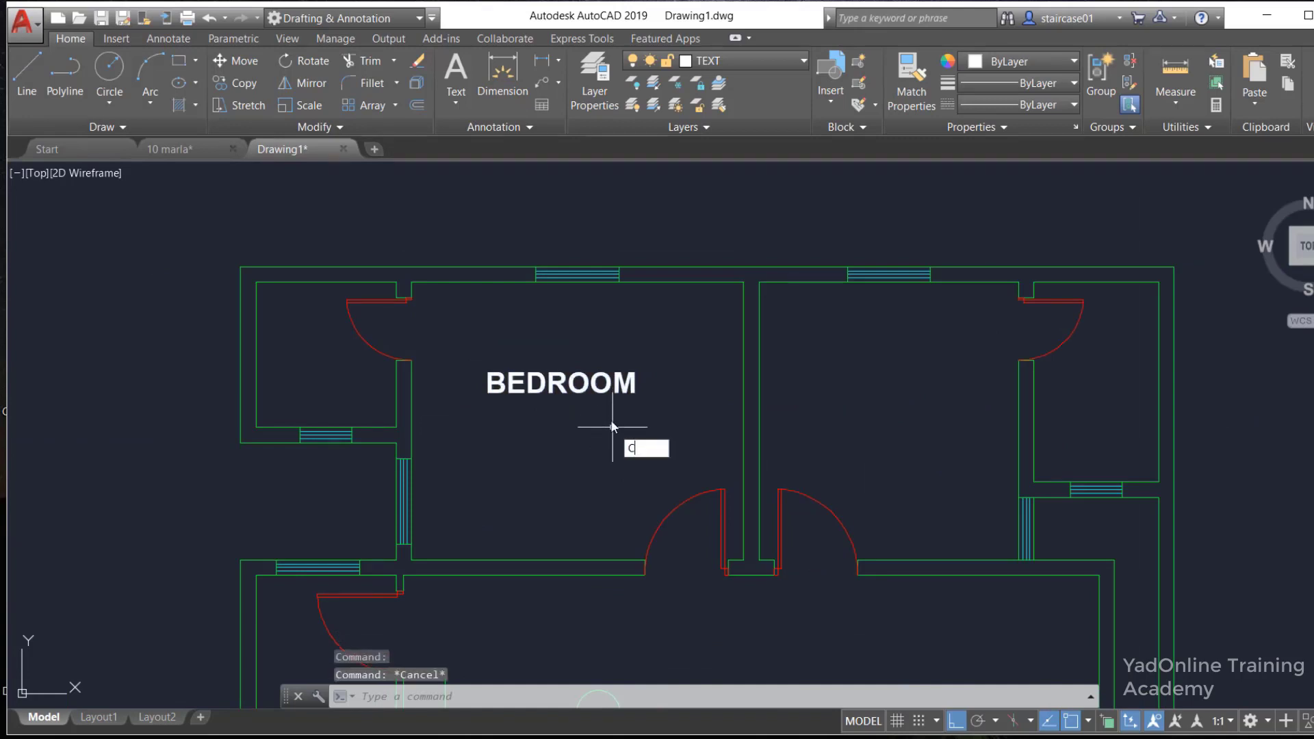
text(o)
key(Return)
click(537, 381)
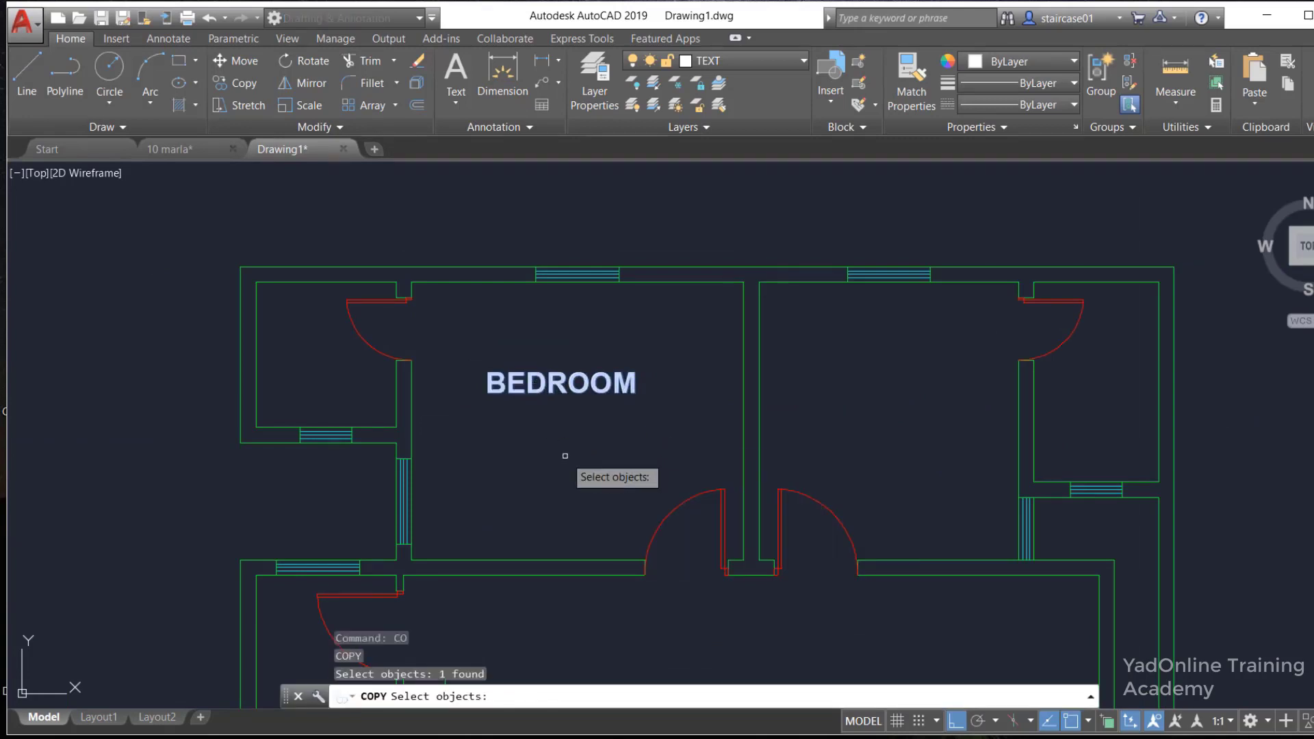
key(Return)
click(538, 378)
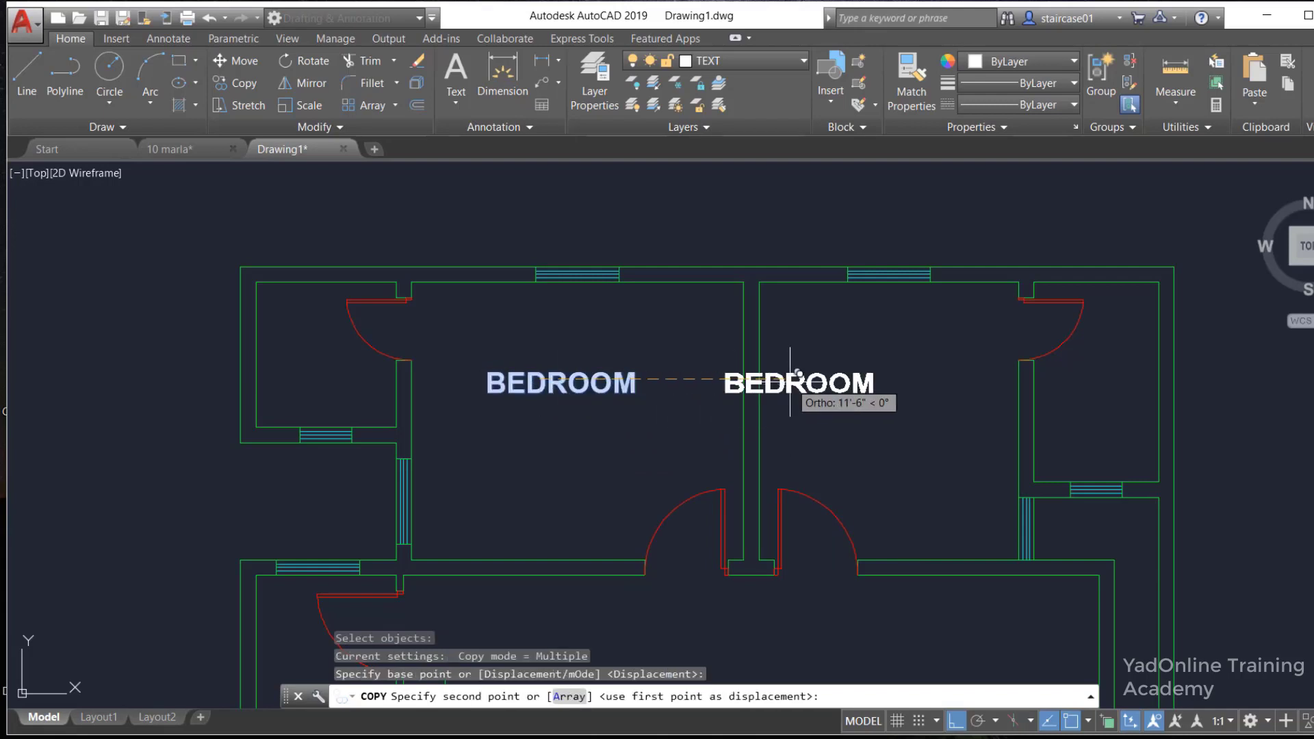
click(880, 378)
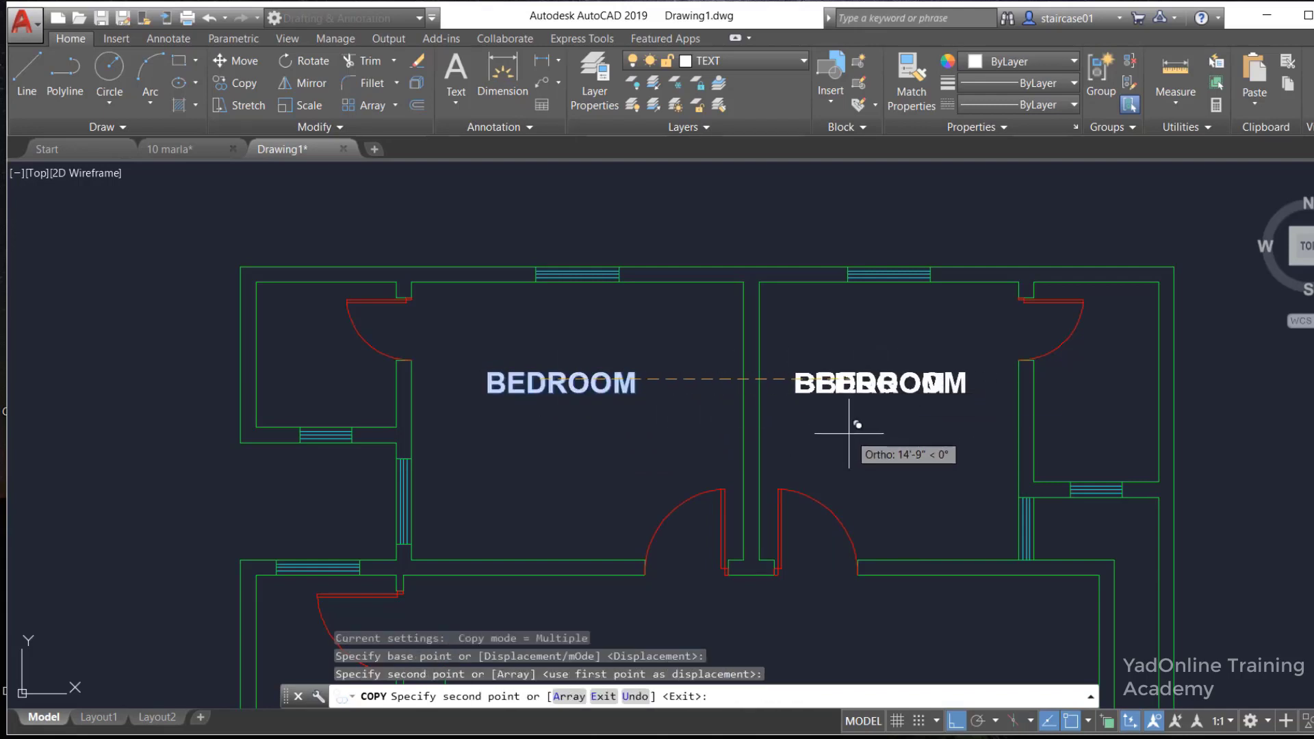
key(Escape)
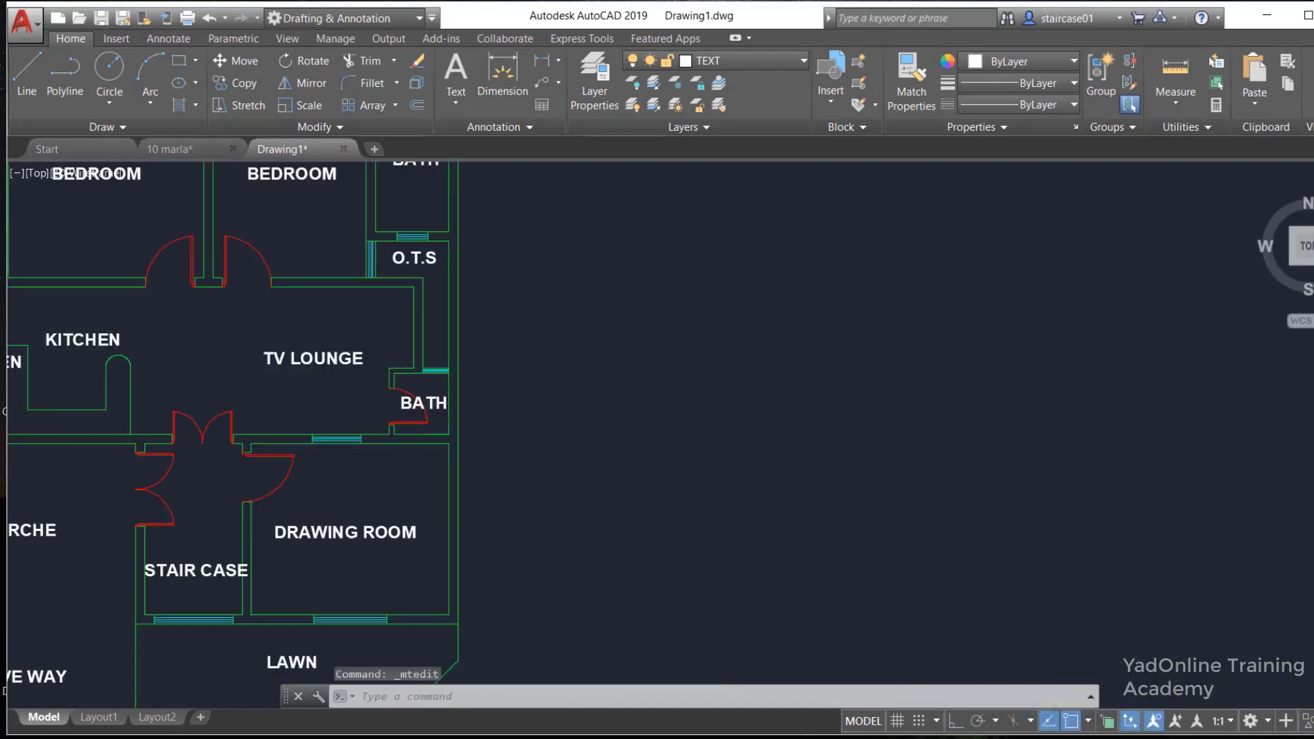
Rotate the D.KITCHEN label to 90 degrees in the Properties palette
scroll(408, 456, down, 3)
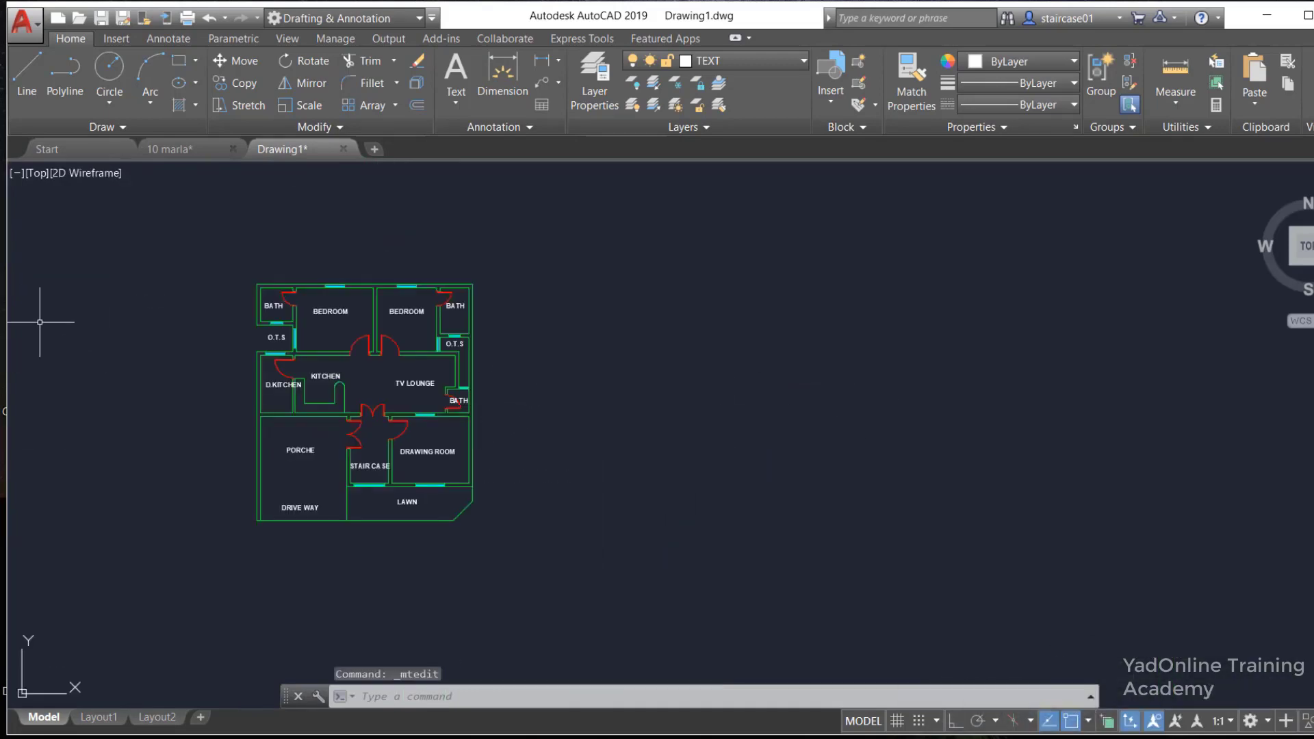
scroll(120, 370, up, 3)
scroll(458, 478, up, 2)
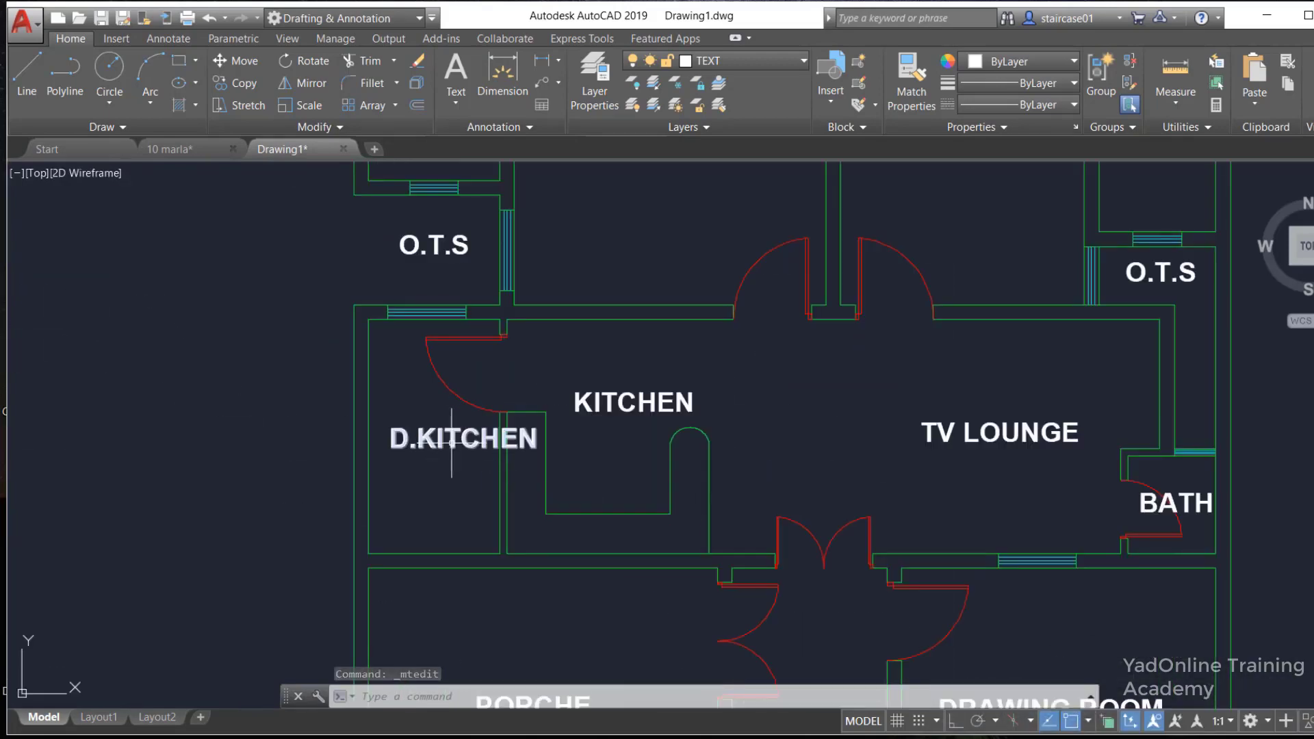
click(453, 440)
right_click(452, 441)
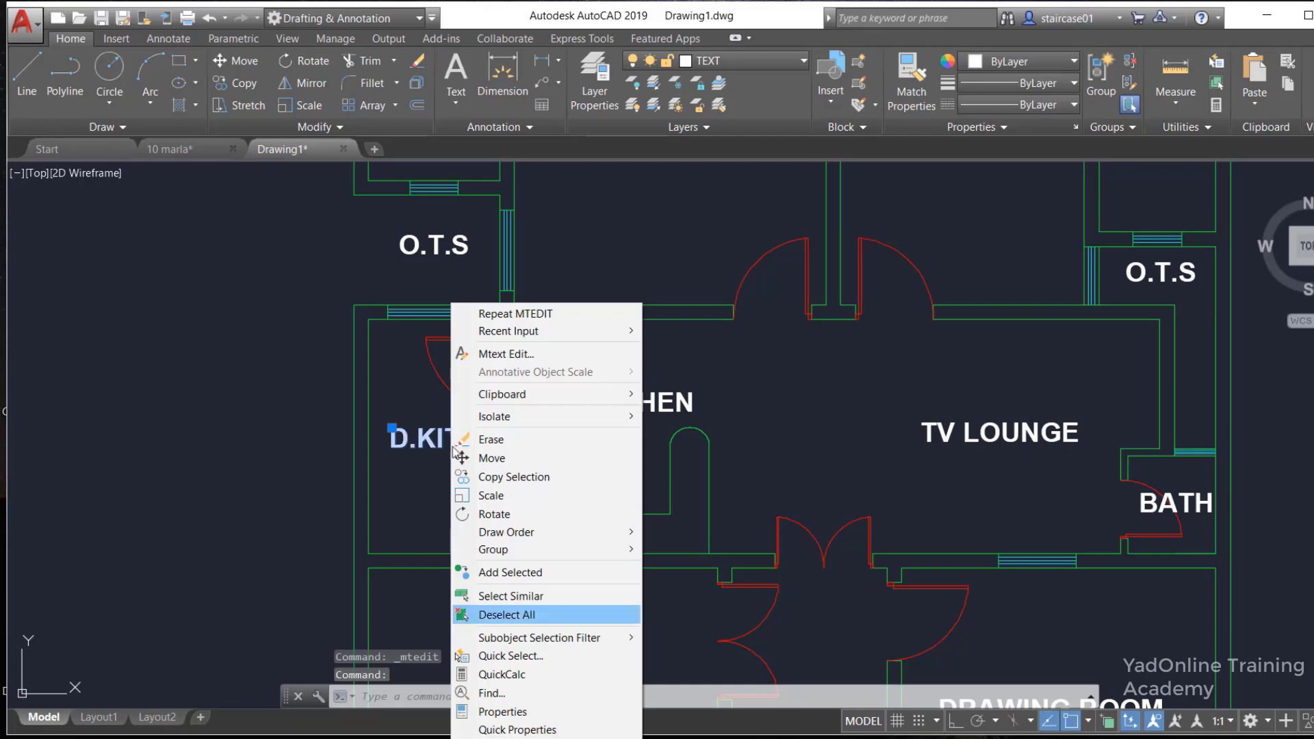
click(492, 712)
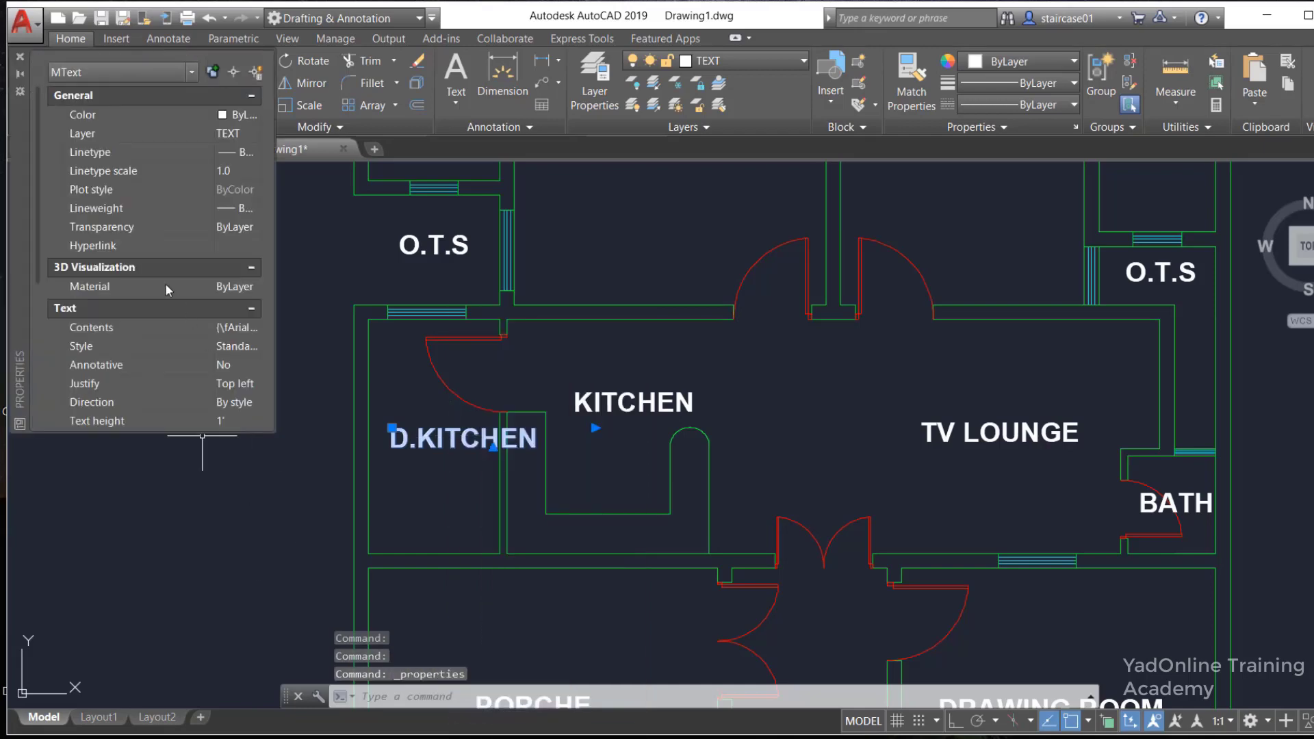
scroll(166, 283, down, 2)
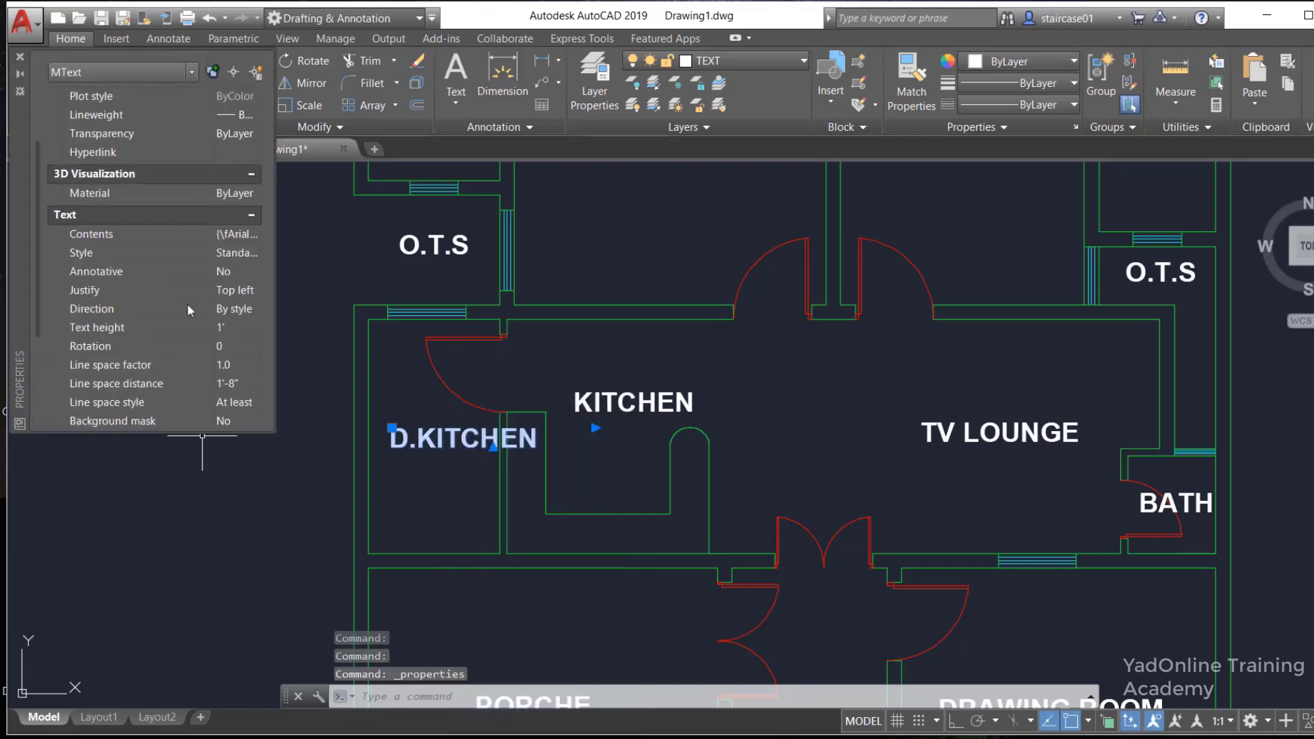
click(235, 350)
text(90)
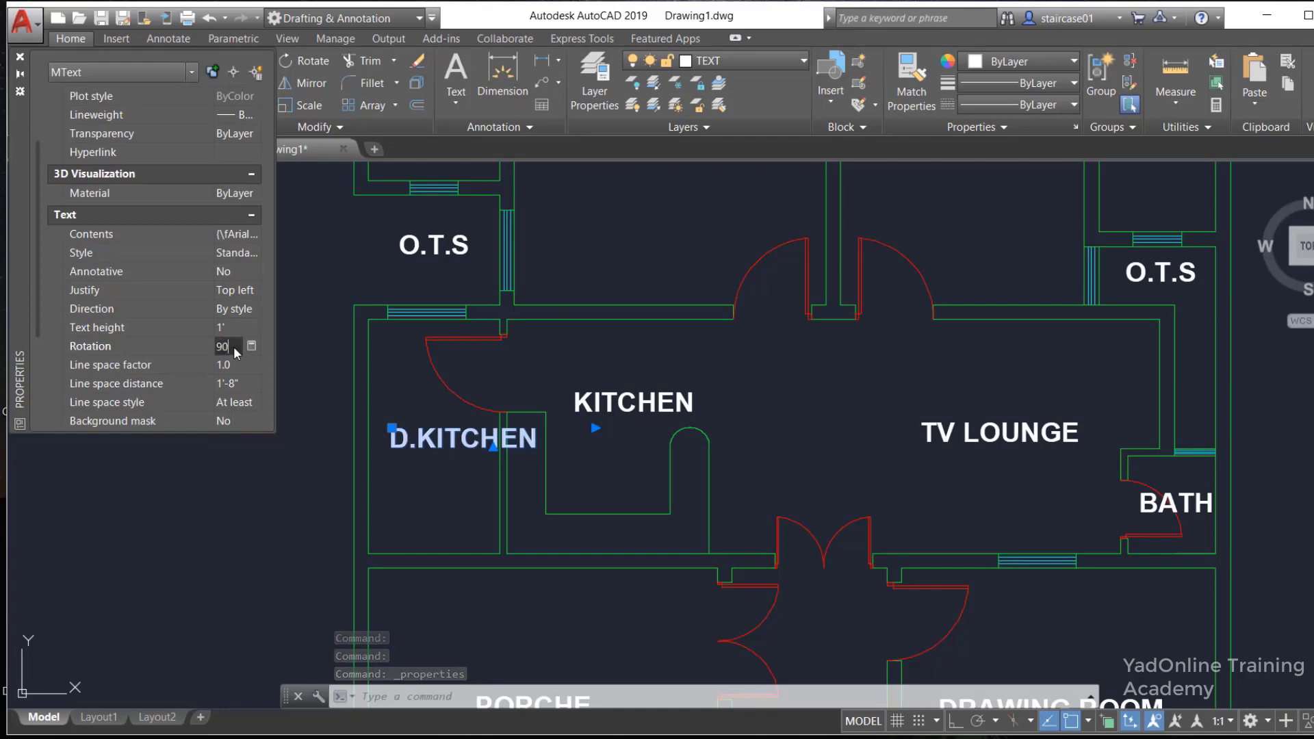
key(Return)
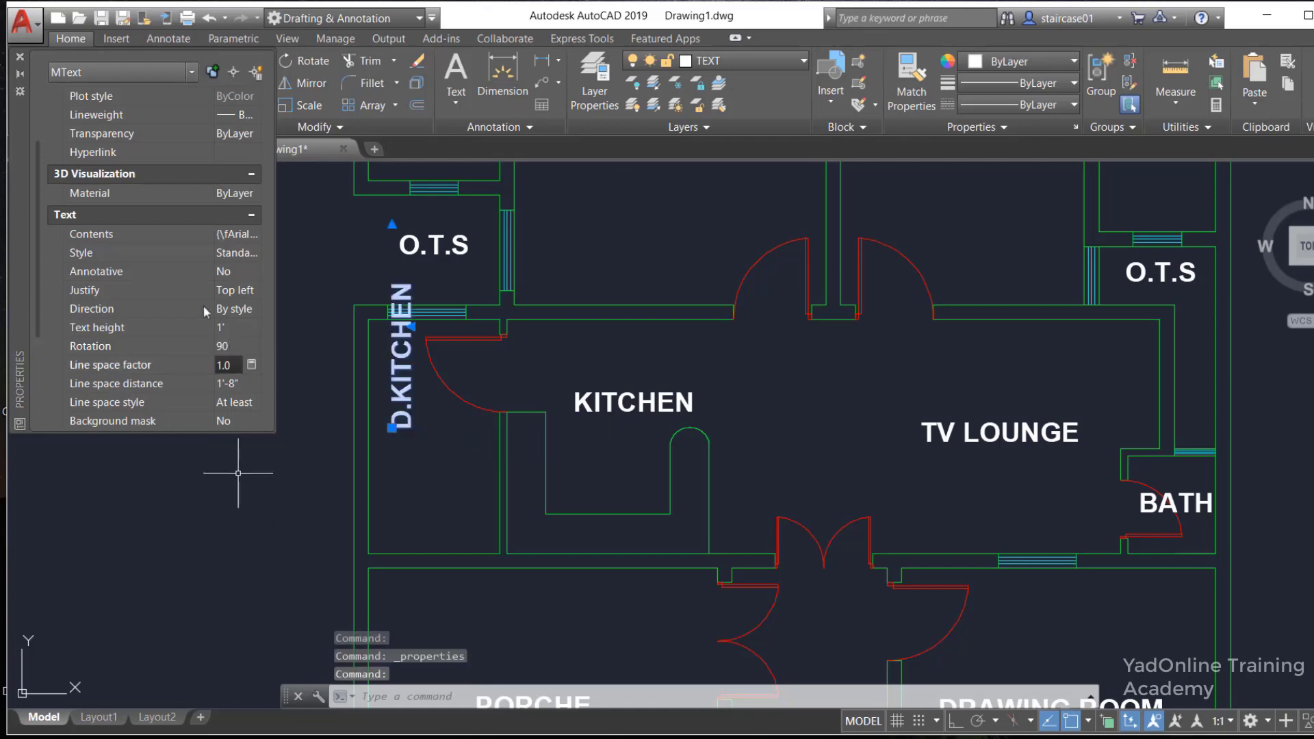
click(20, 57)
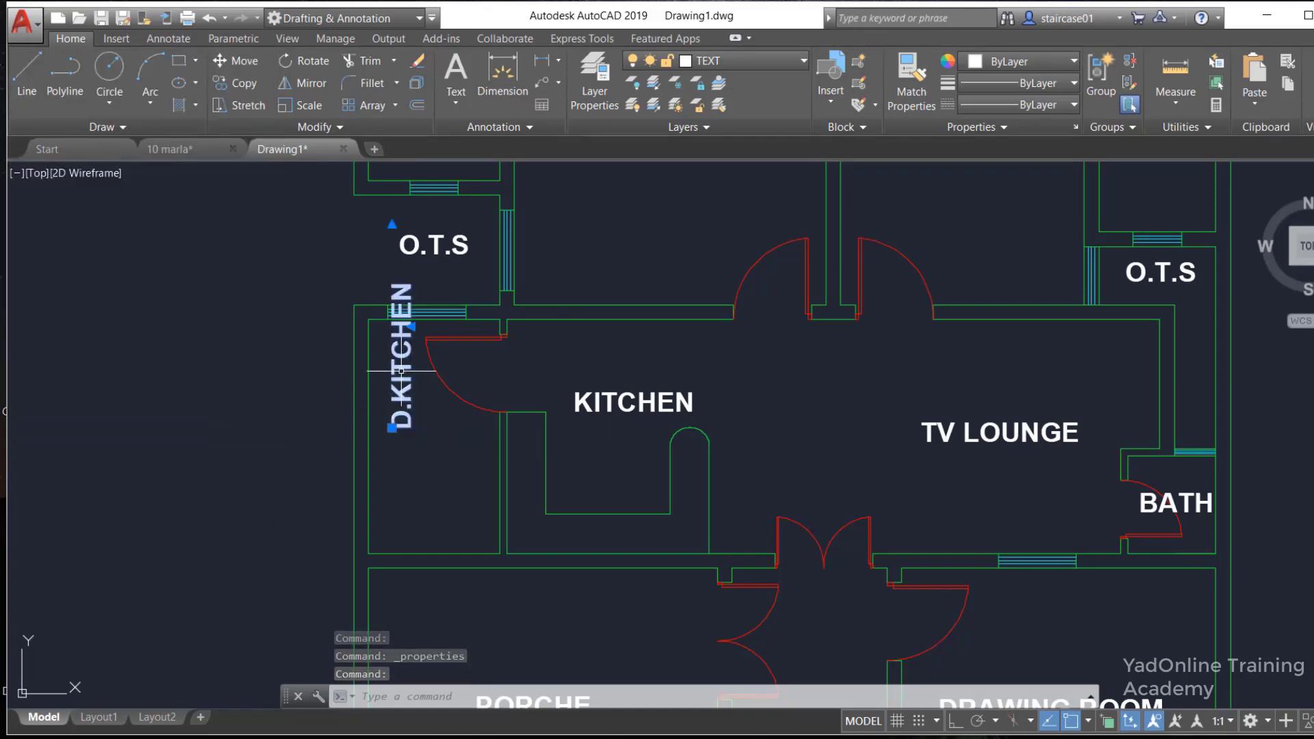
Move the vertical D.KITCHEN label into the narrow dining kitchen room
text(m)
key(Return)
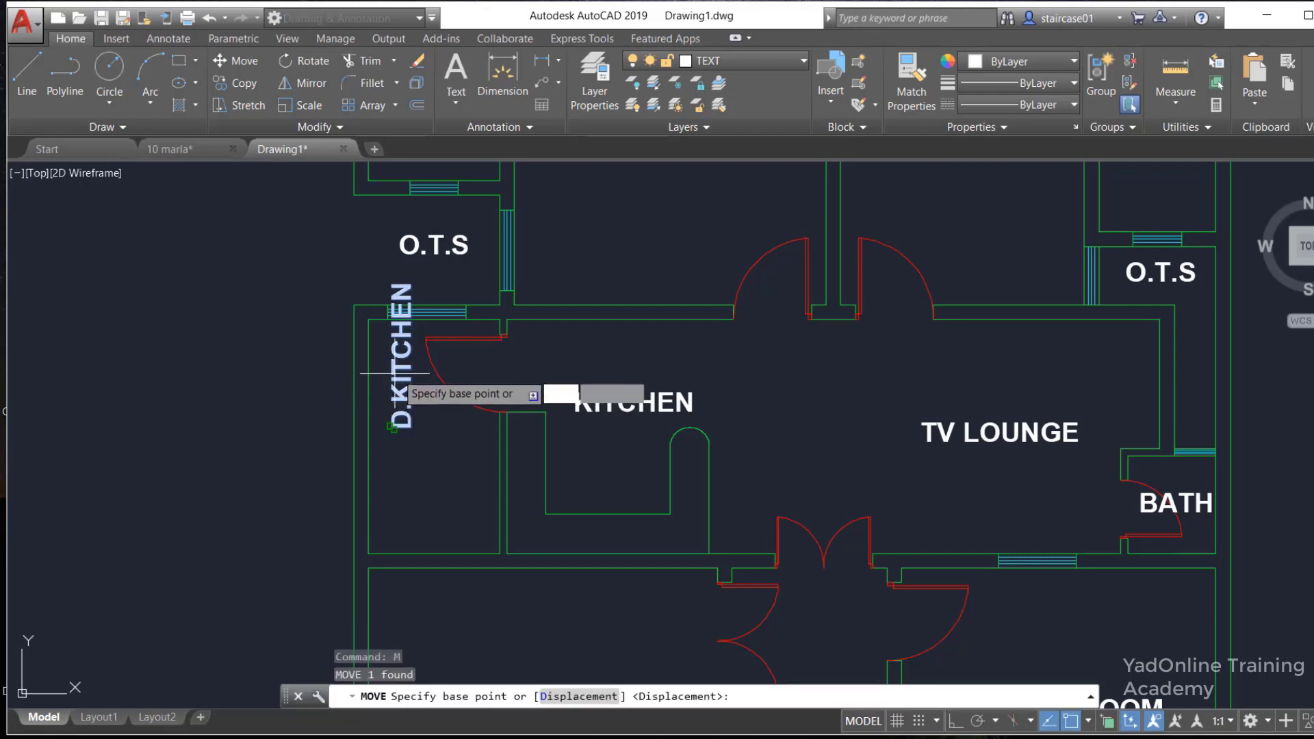
click(393, 427)
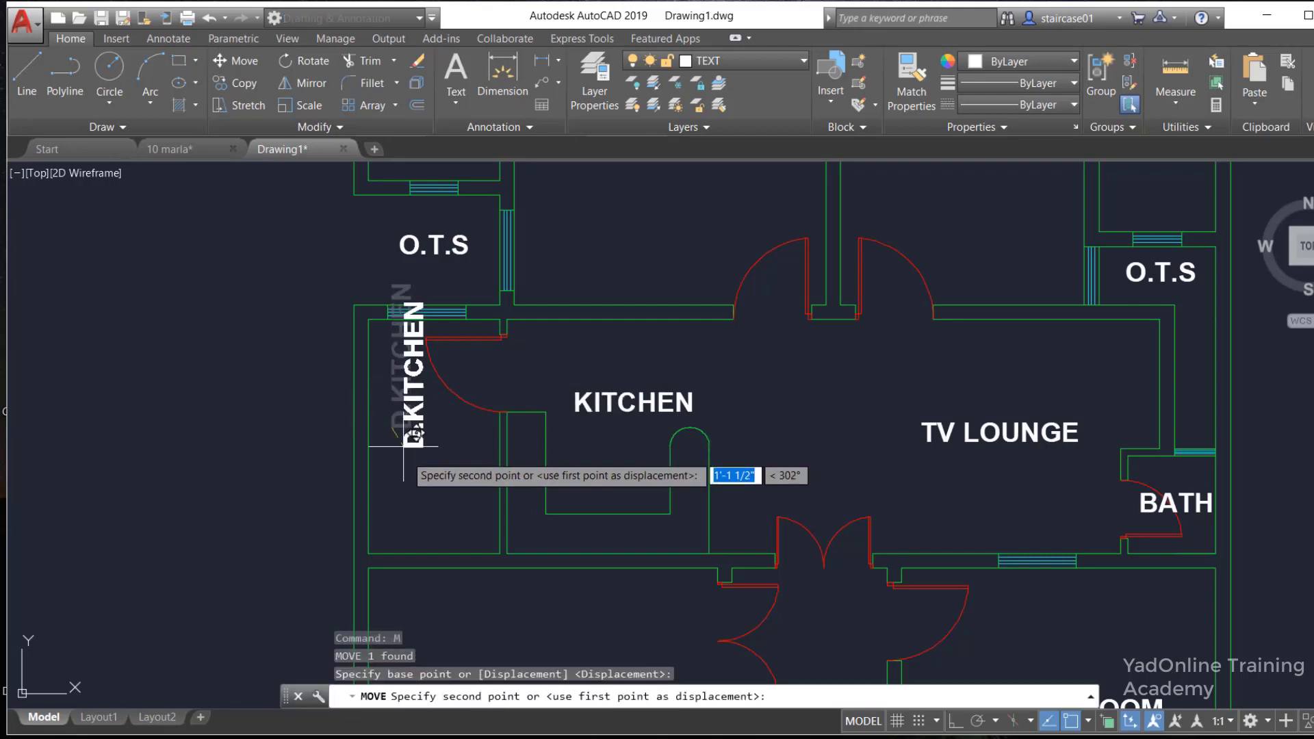
click(417, 522)
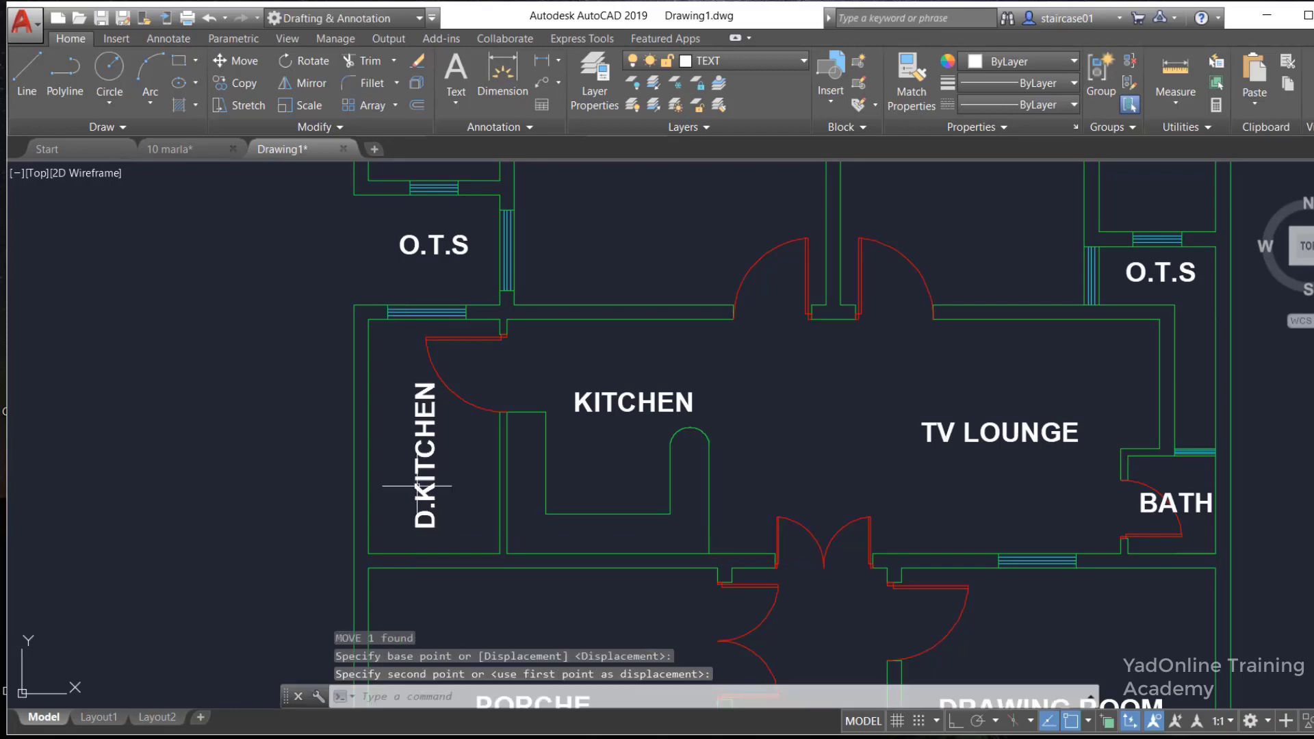
scroll(372, 426, down, 2)
scroll(376, 452, down, 2)
scroll(513, 469, down, 2)
scroll(531, 532, up, 4)
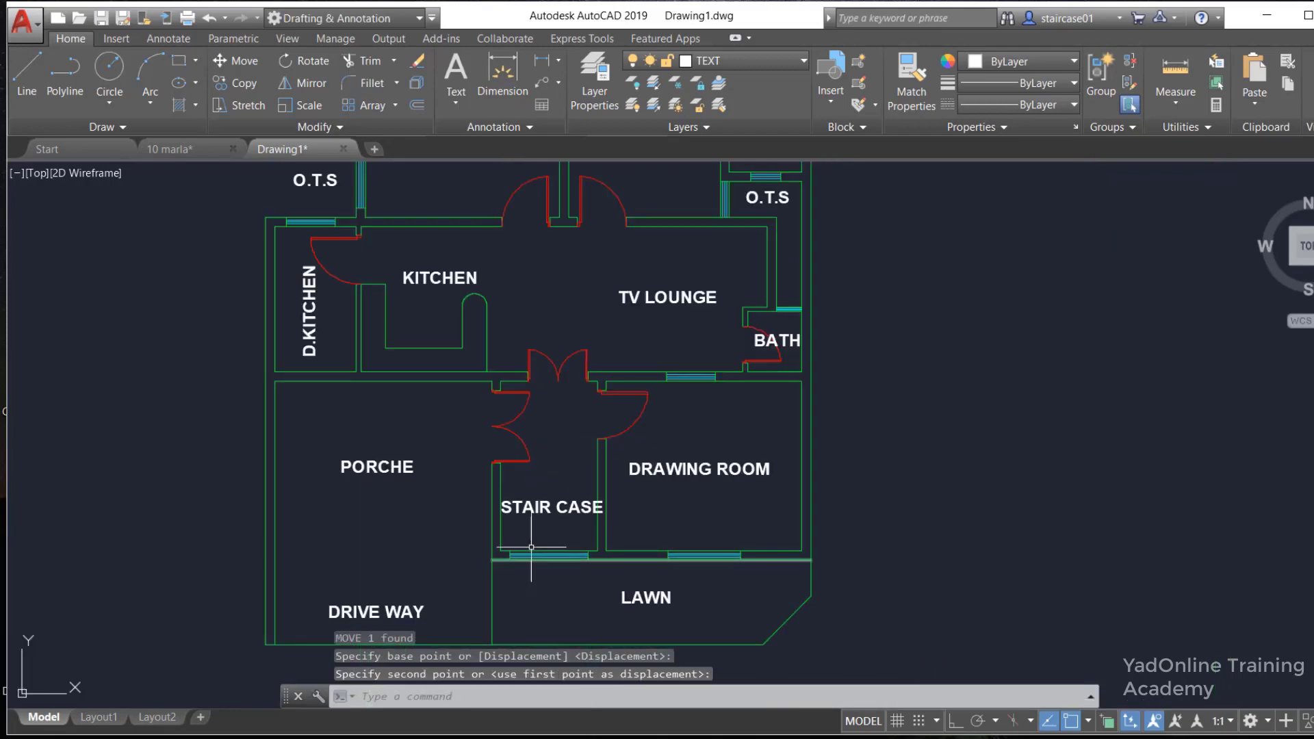
key(Escape)
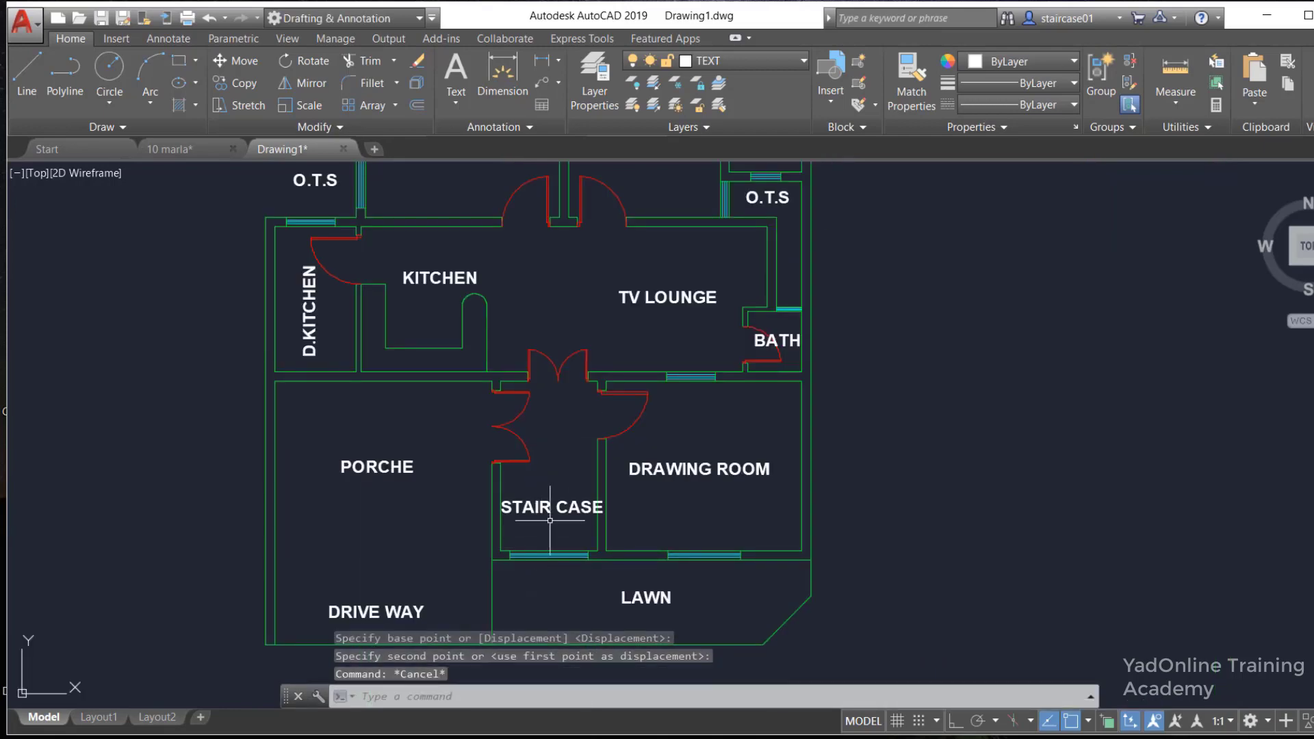
click(548, 510)
Rotate the STAIR CASE label to 90 degrees in the Properties palette
right_click(555, 519)
click(595, 483)
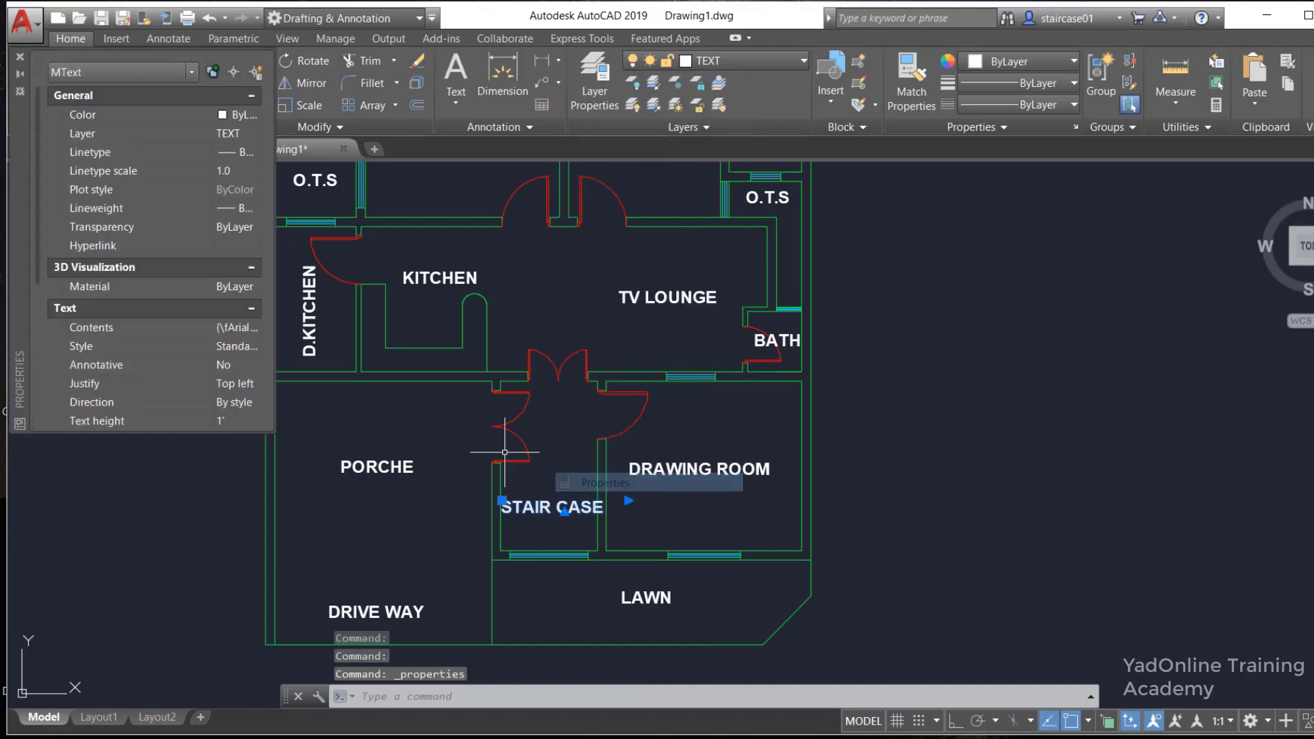
scroll(157, 308, down, 2)
click(243, 366)
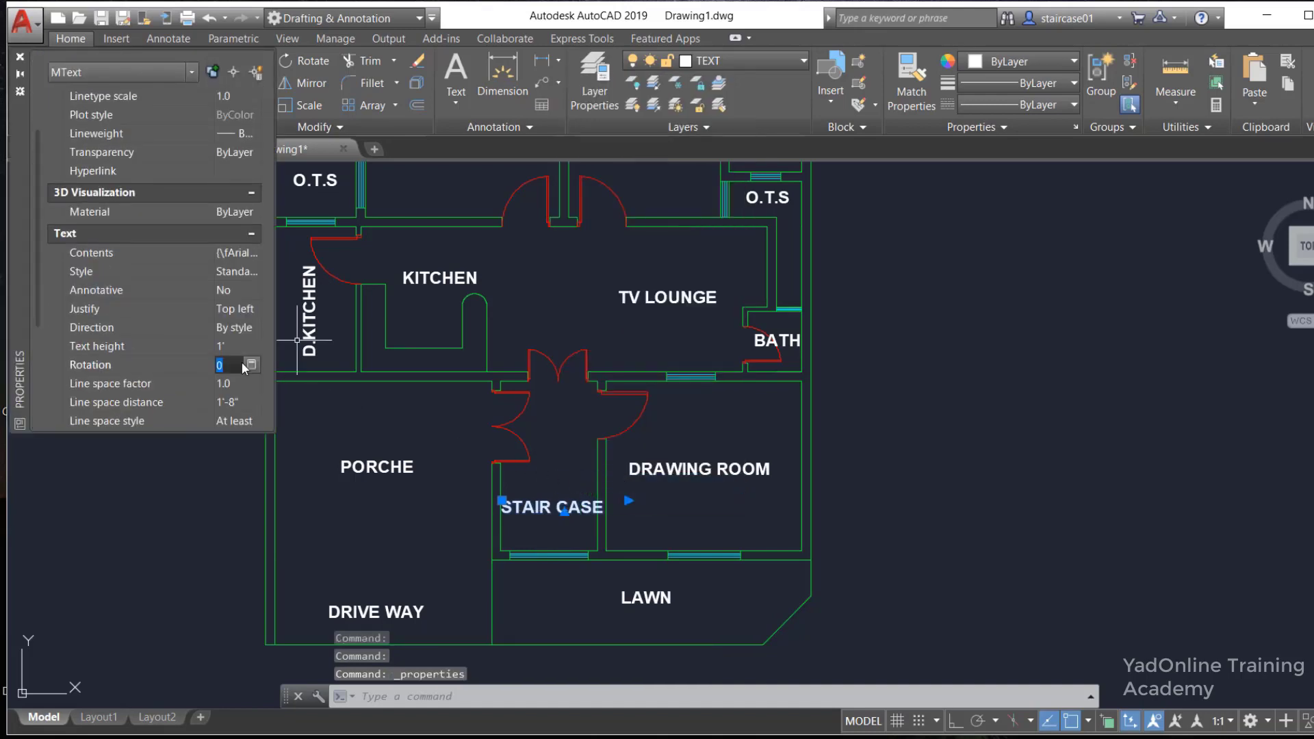
text(90)
key(Return)
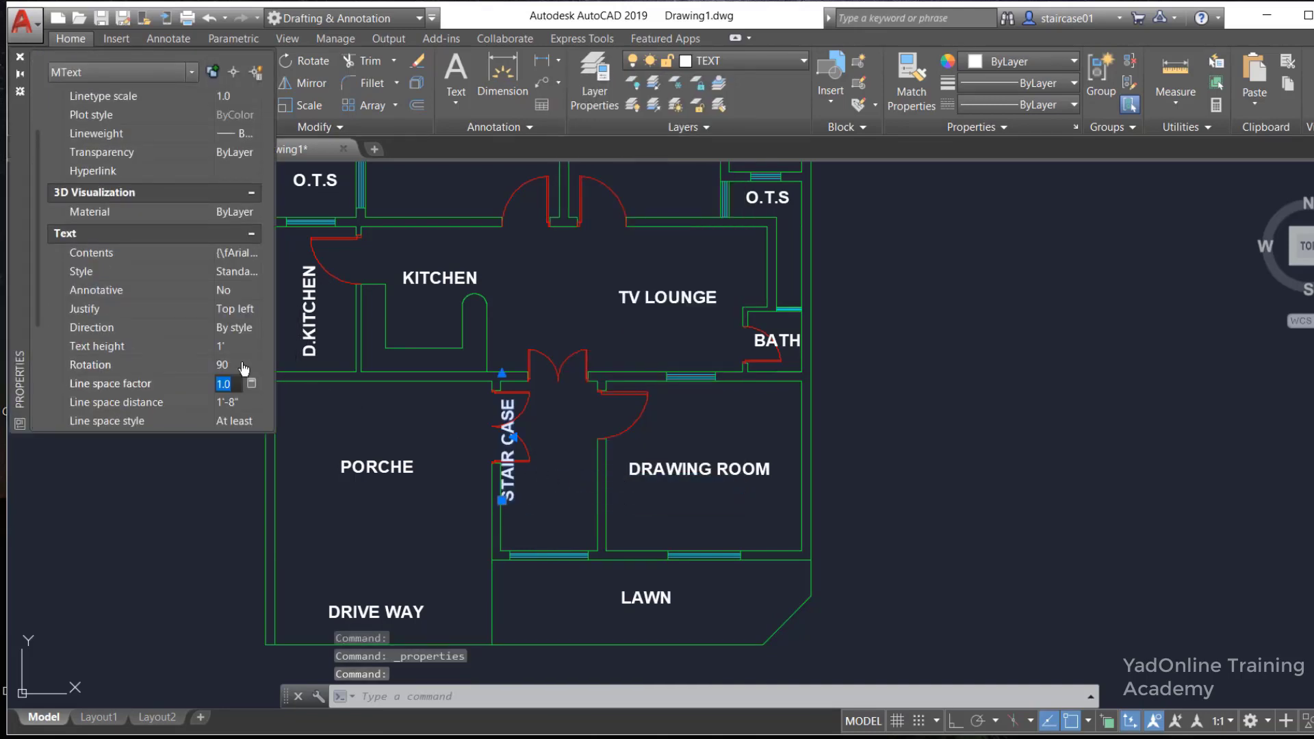
click(21, 59)
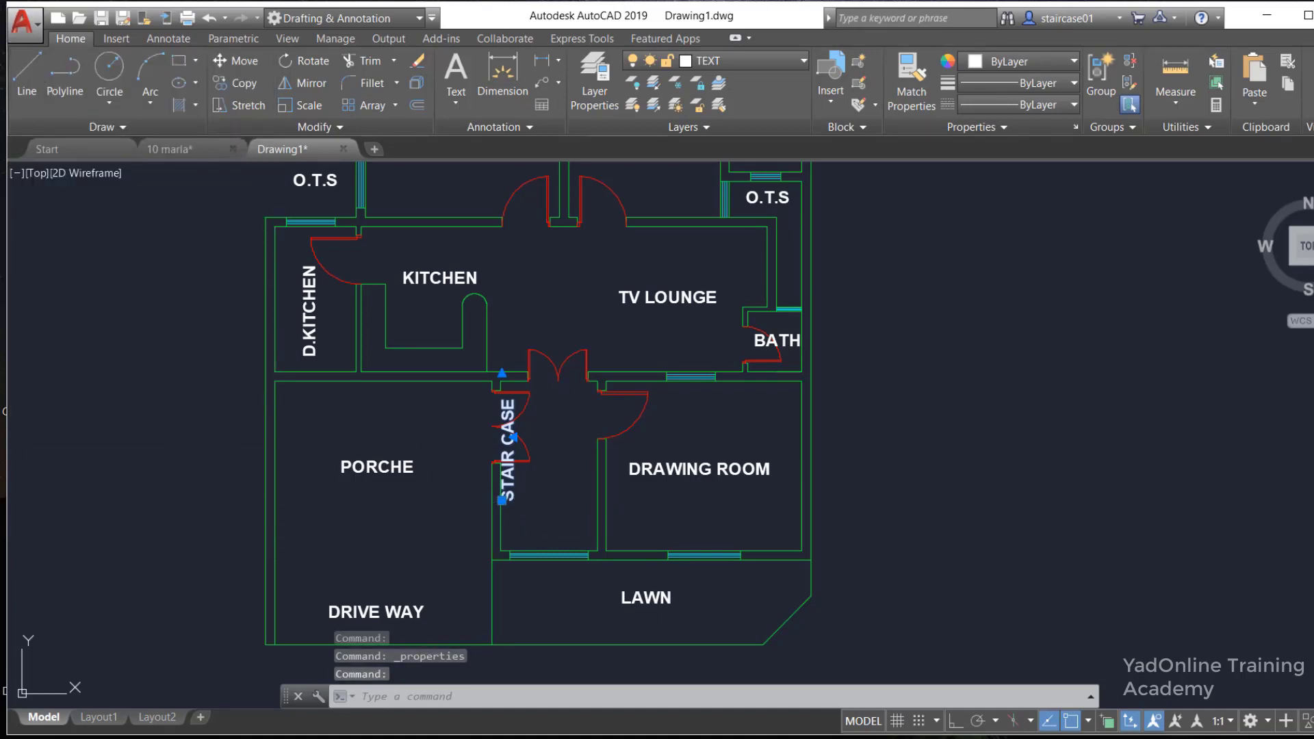
Move the STAIR CASE label to the centre of the stair case room
text(m)
key(Return)
click(513, 500)
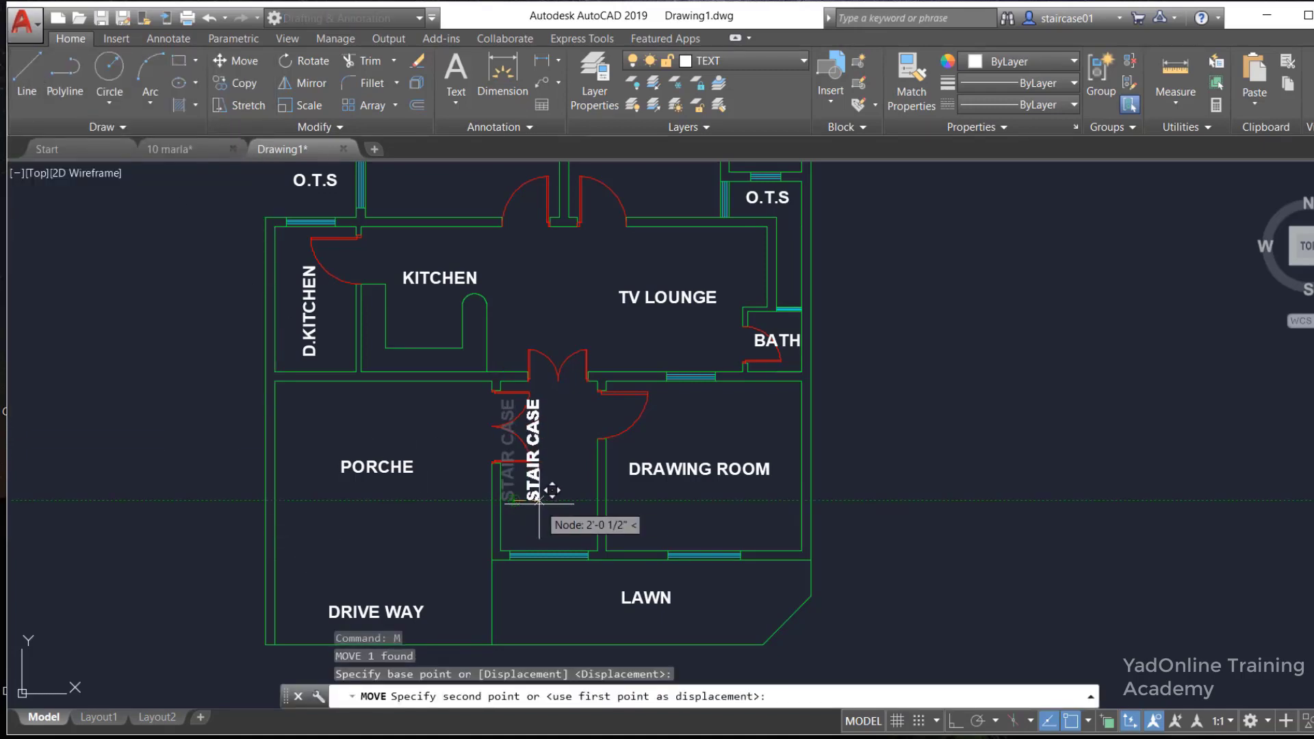
click(558, 536)
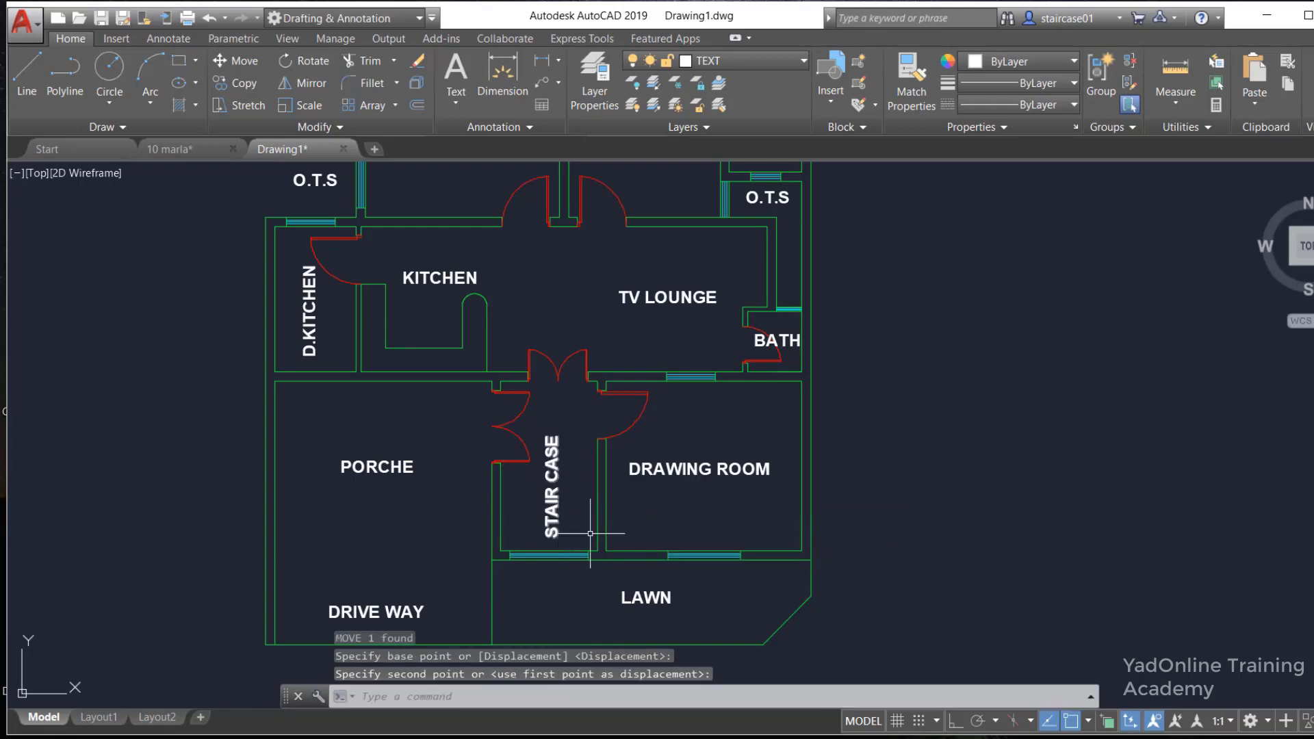
key(Escape)
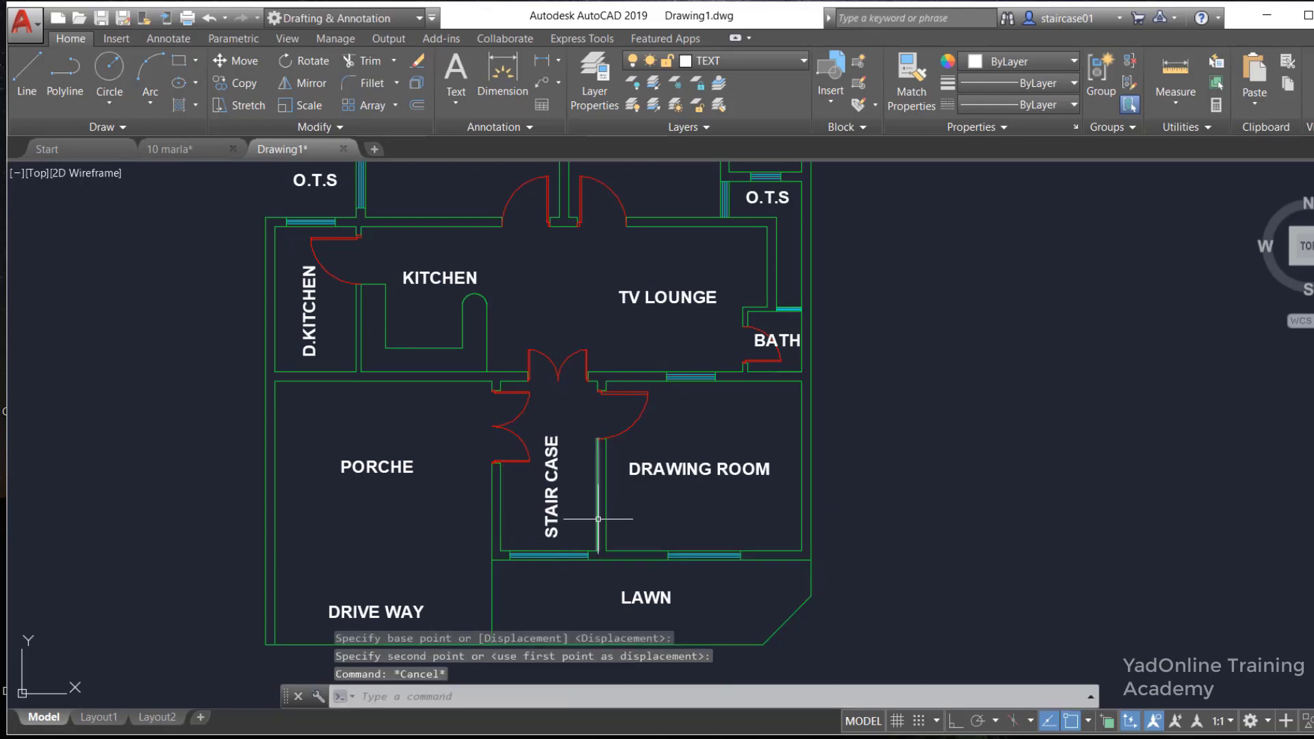
scroll(642, 437, down, 2)
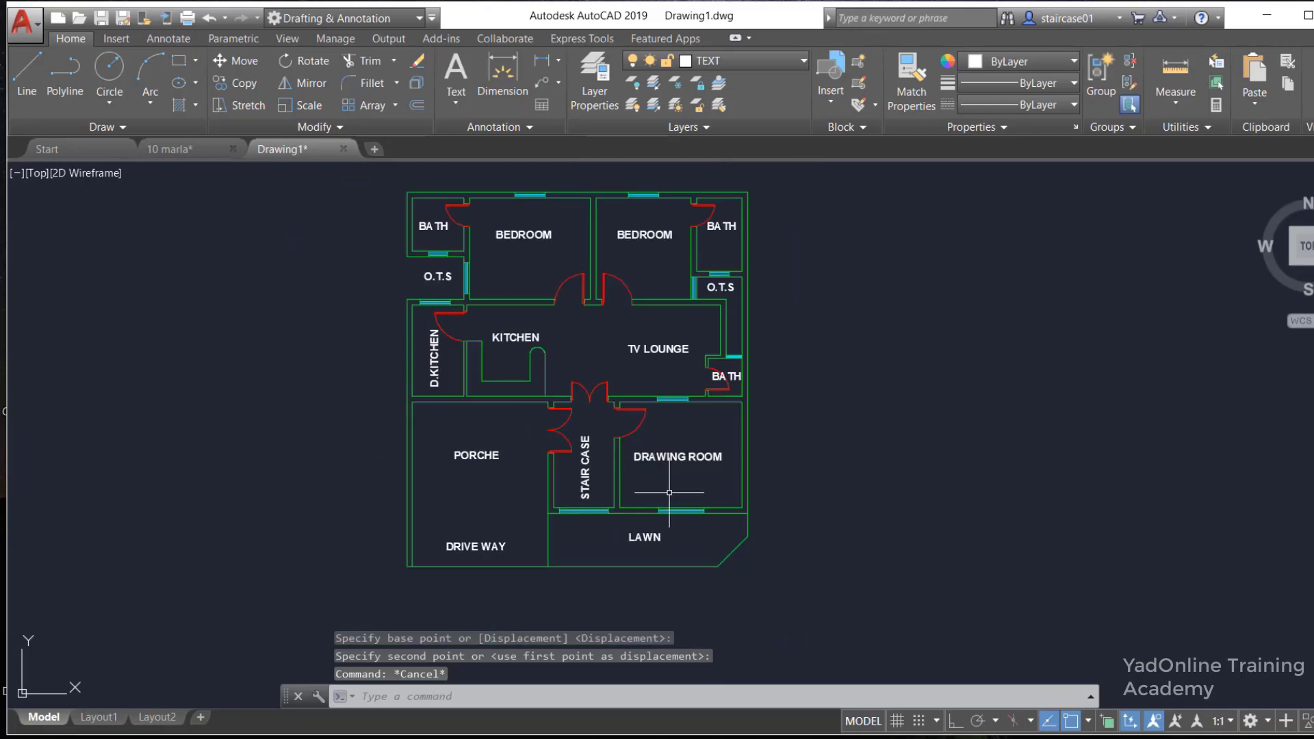
scroll(669, 493, up, 4)
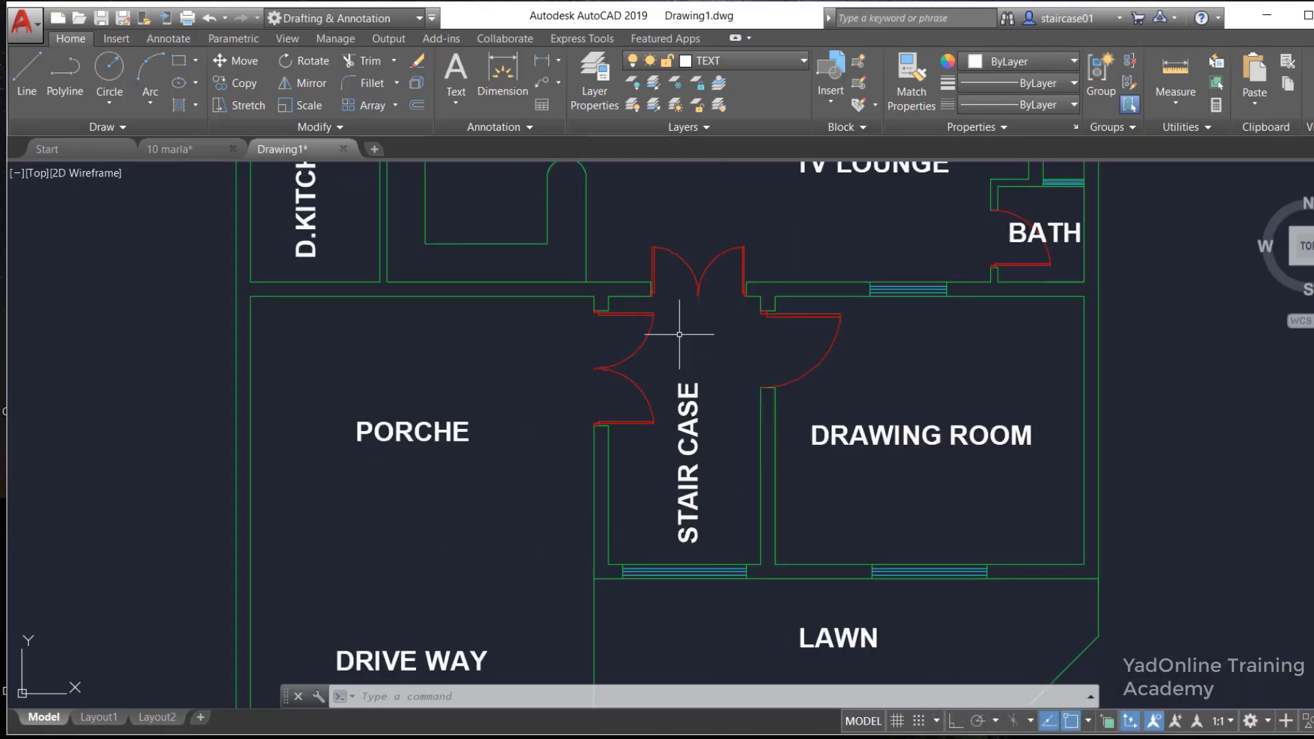
Turn off the TEXT layer to hide all room labels
click(786, 58)
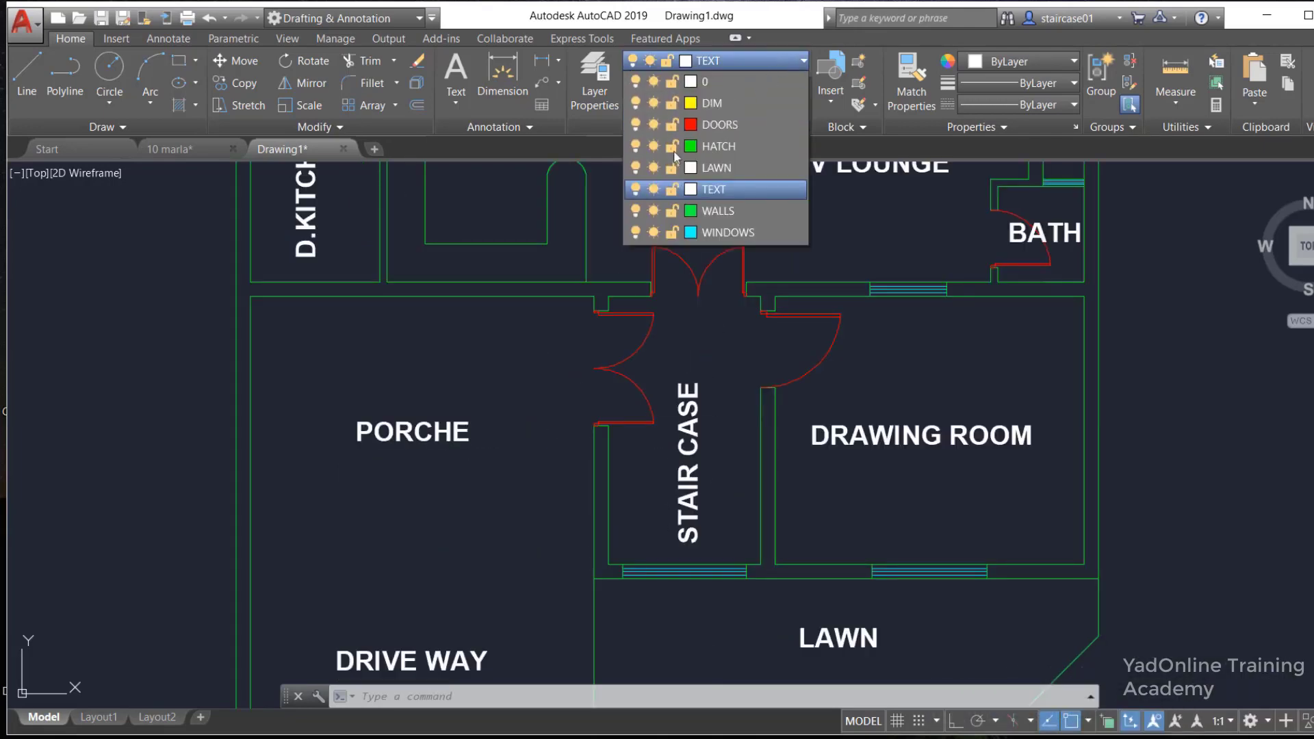
click(635, 189)
click(555, 349)
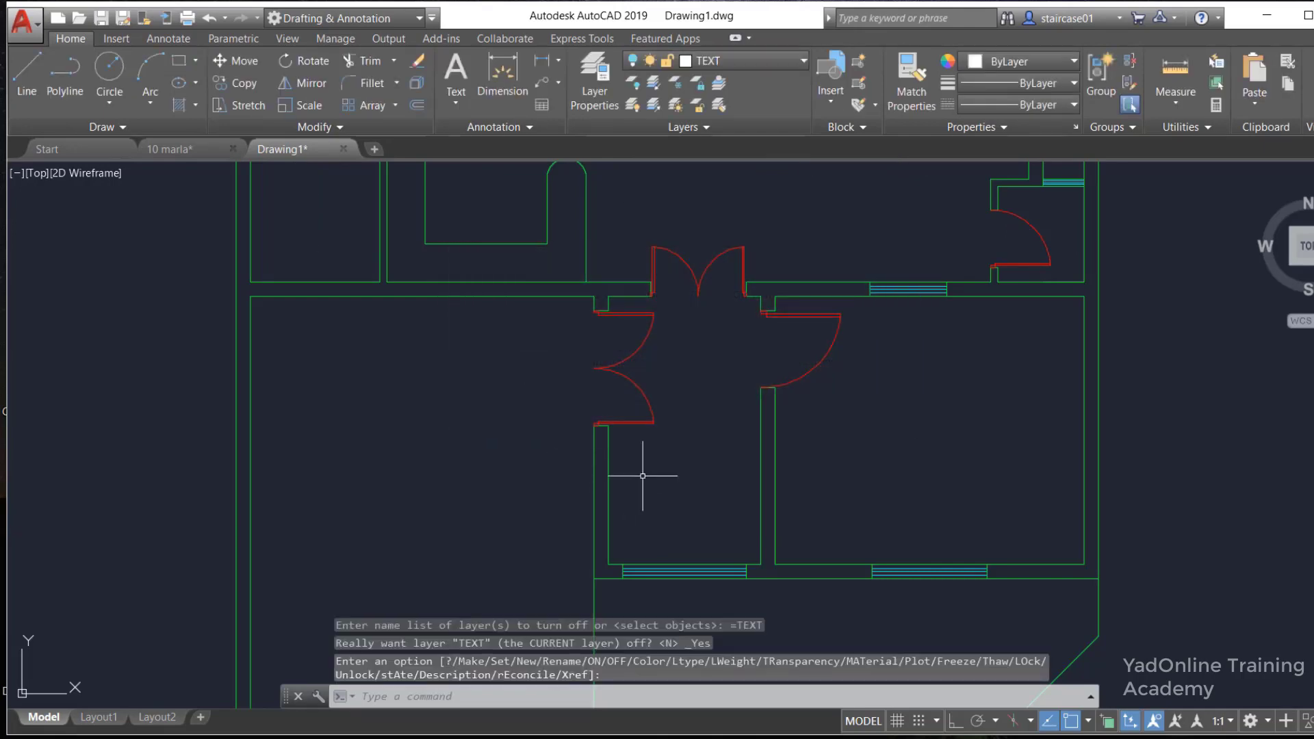
key(Escape)
Offset the wall stub's top line 9 inches downward
text(o)
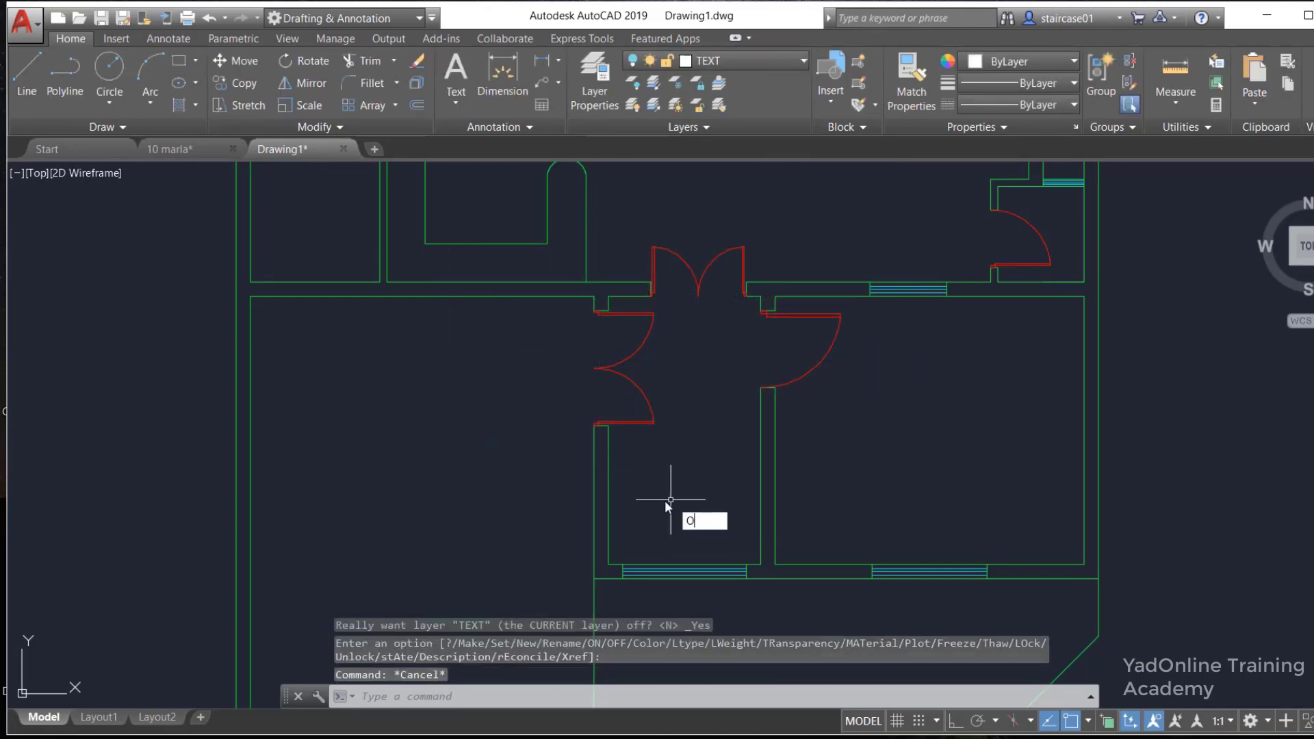
key(Return)
scroll(640, 455, up, 2)
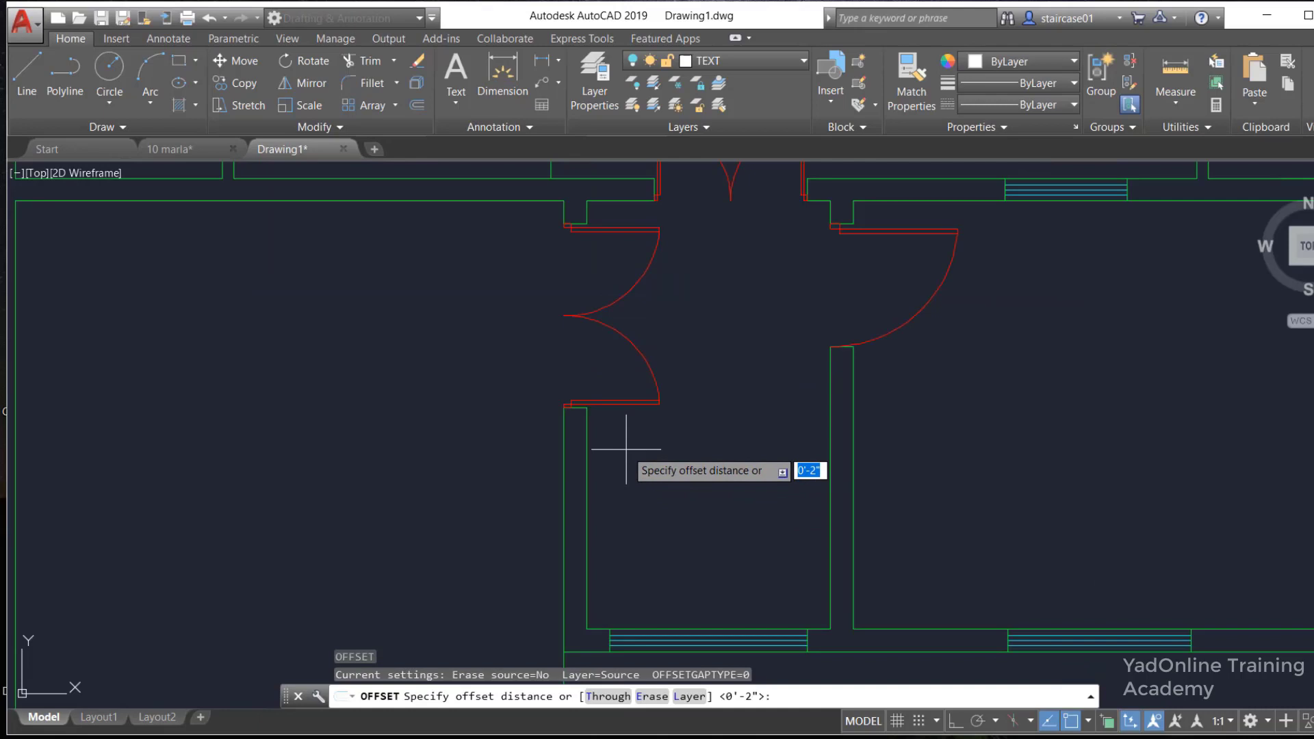
text(9)
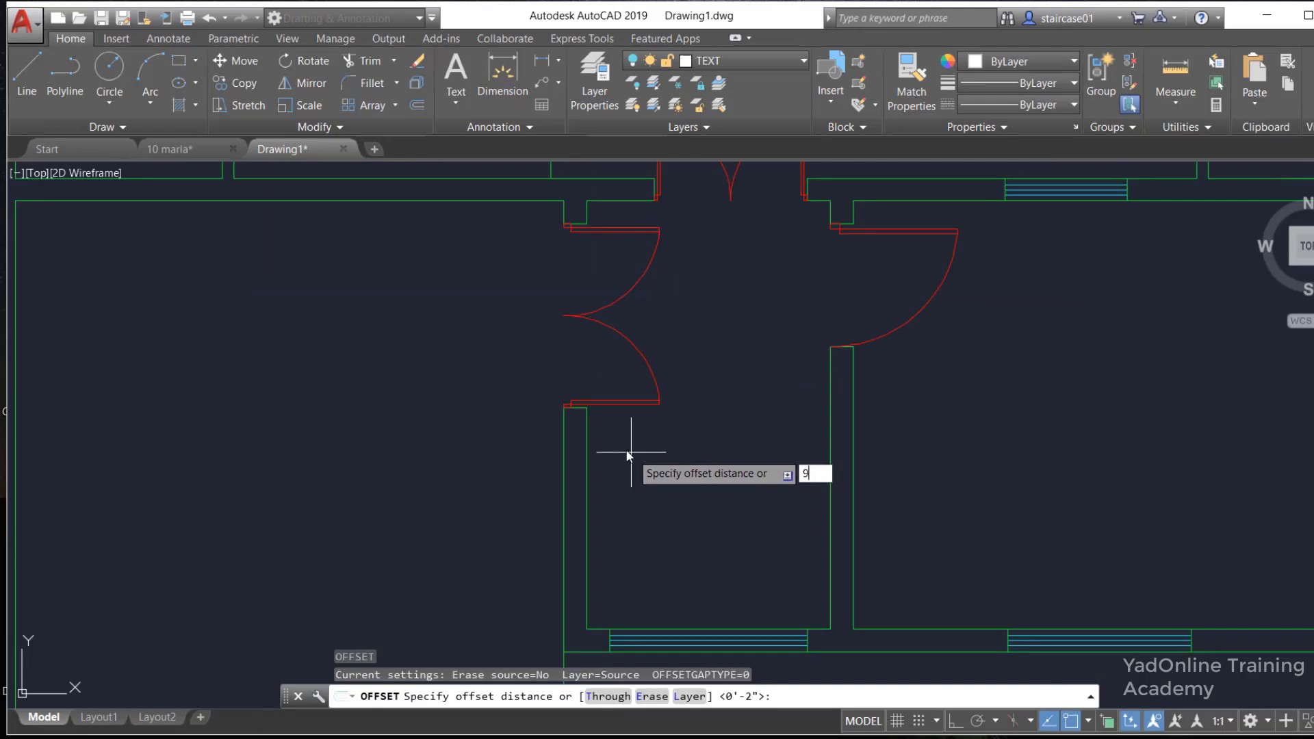
key(Return)
scroll(623, 453, up, 4)
click(515, 342)
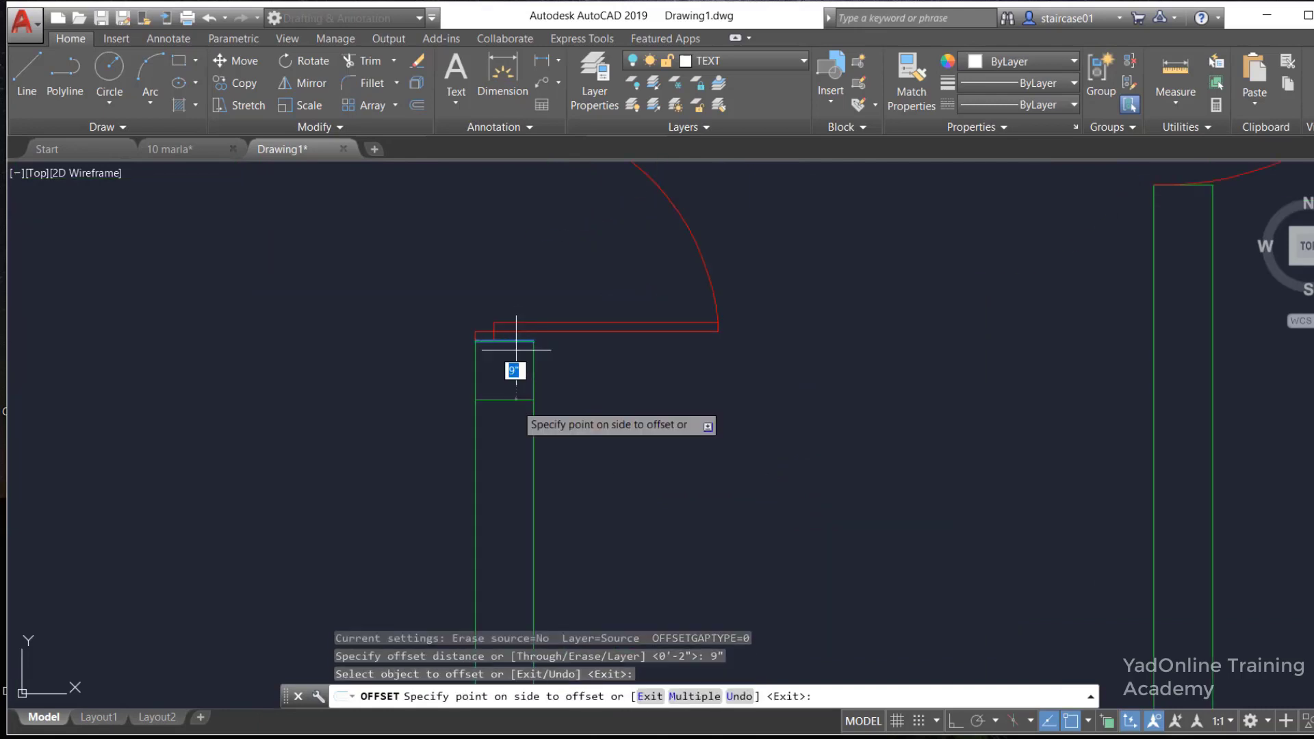
click(581, 419)
key(Escape)
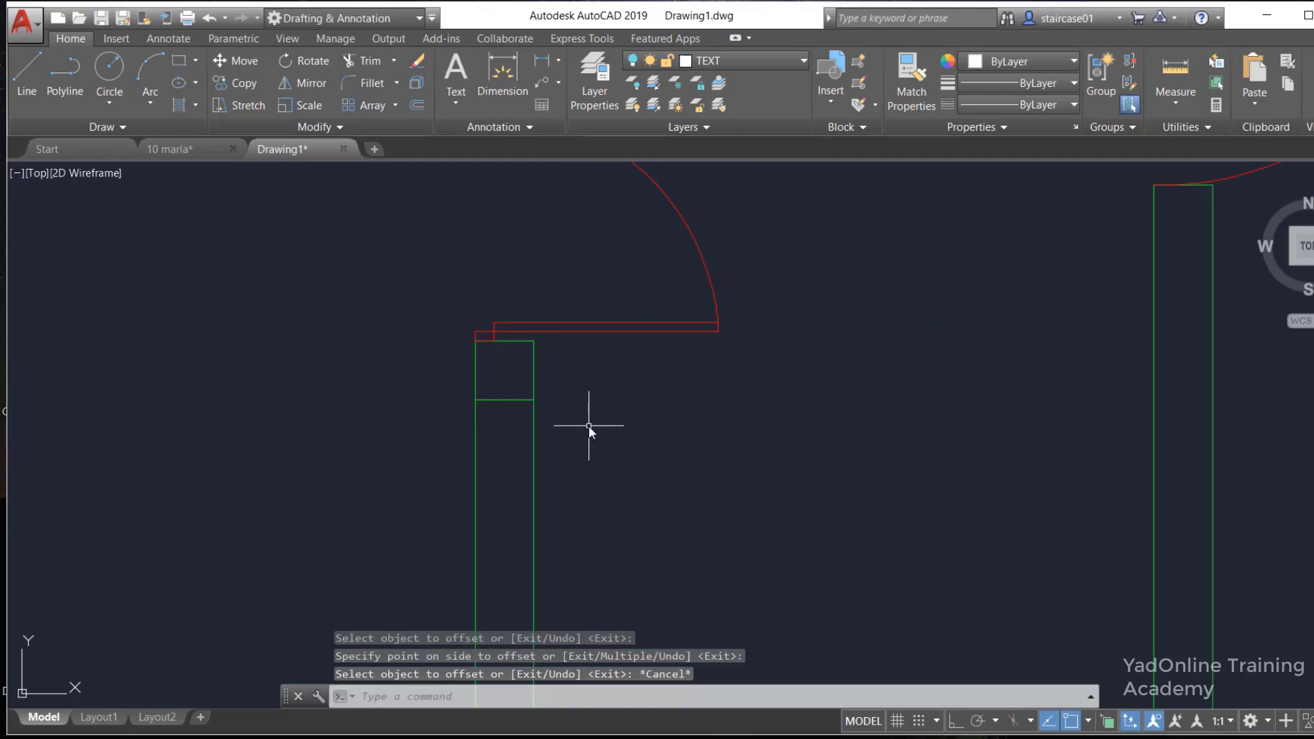
text(l)
key(Return)
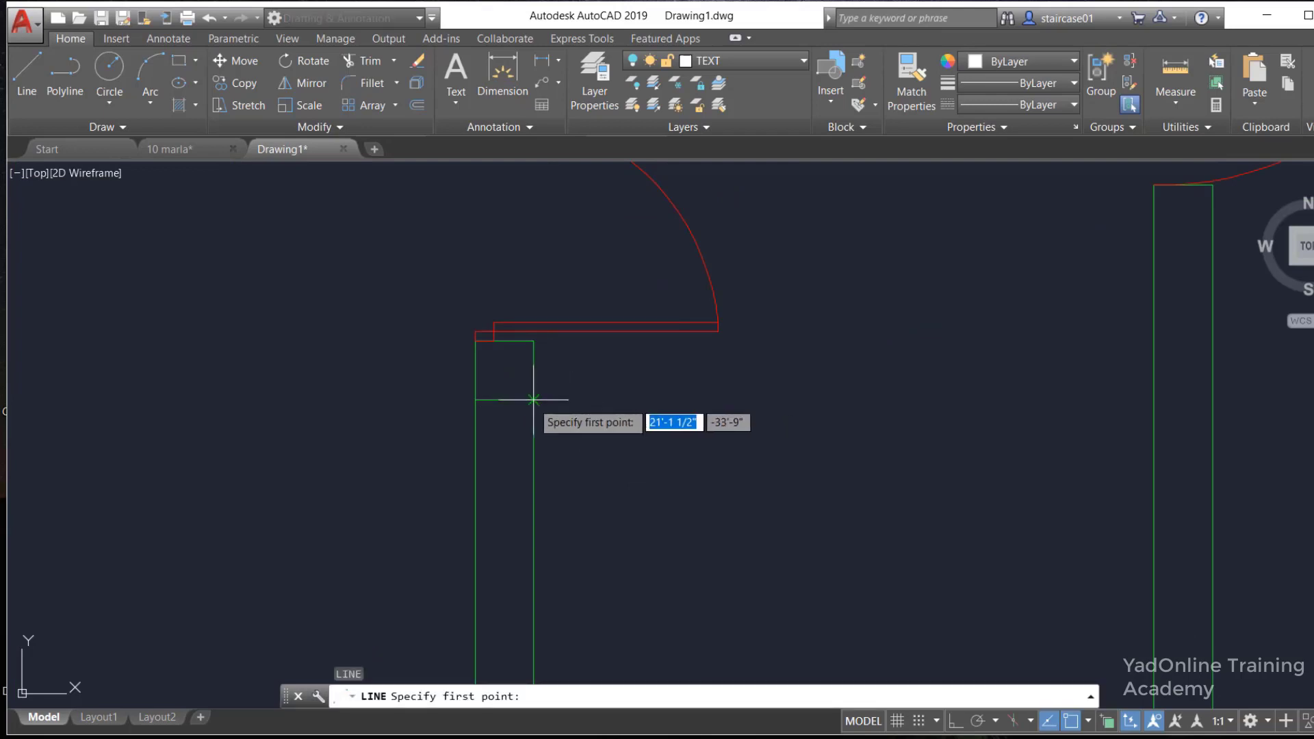
Make WALLS current and begin a 3'6 wall line from the wall stub's corner
click(533, 399)
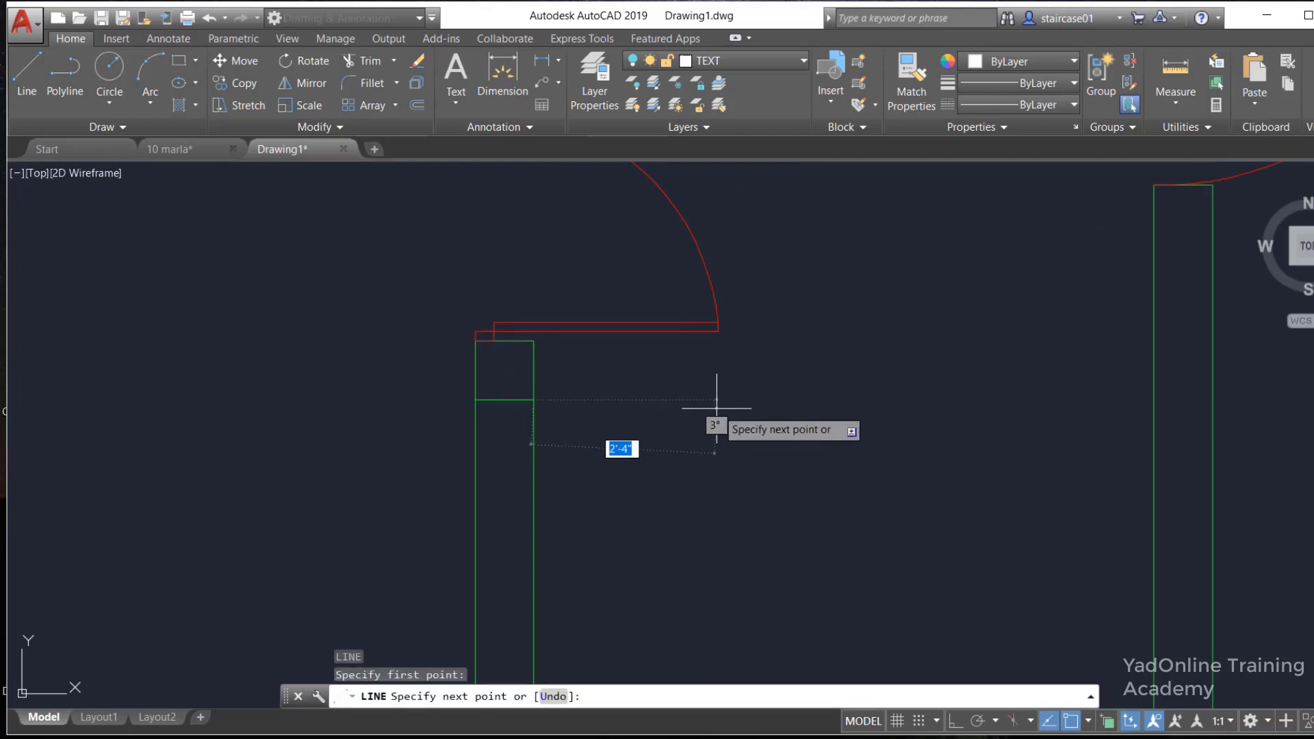
key(Escape)
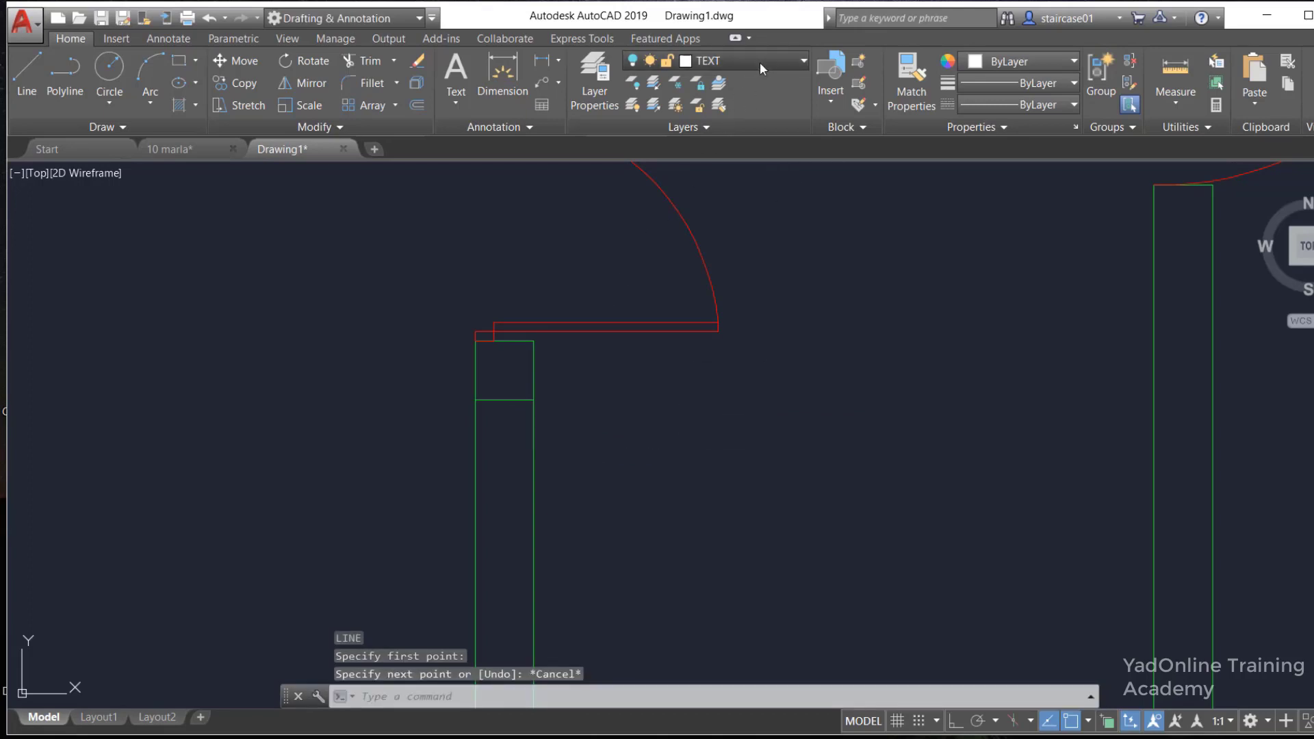
click(759, 62)
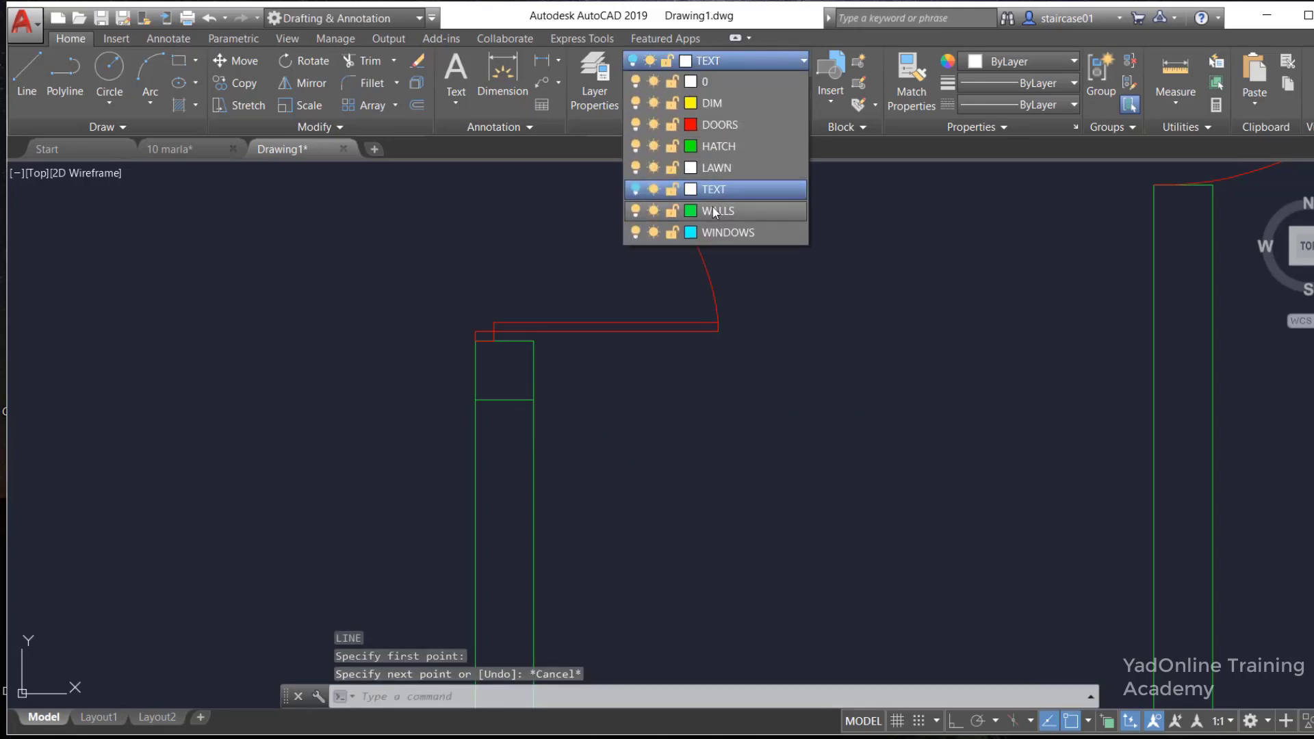
click(714, 211)
key(Return)
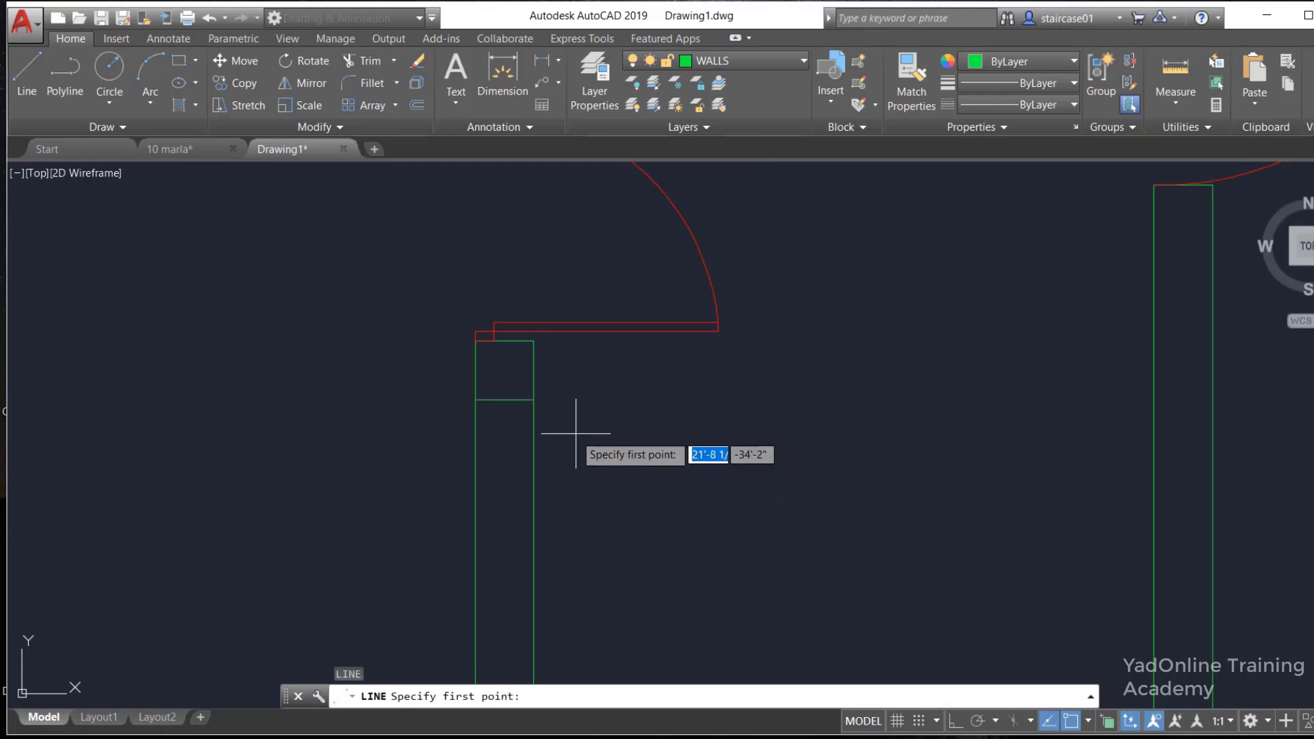
click(533, 399)
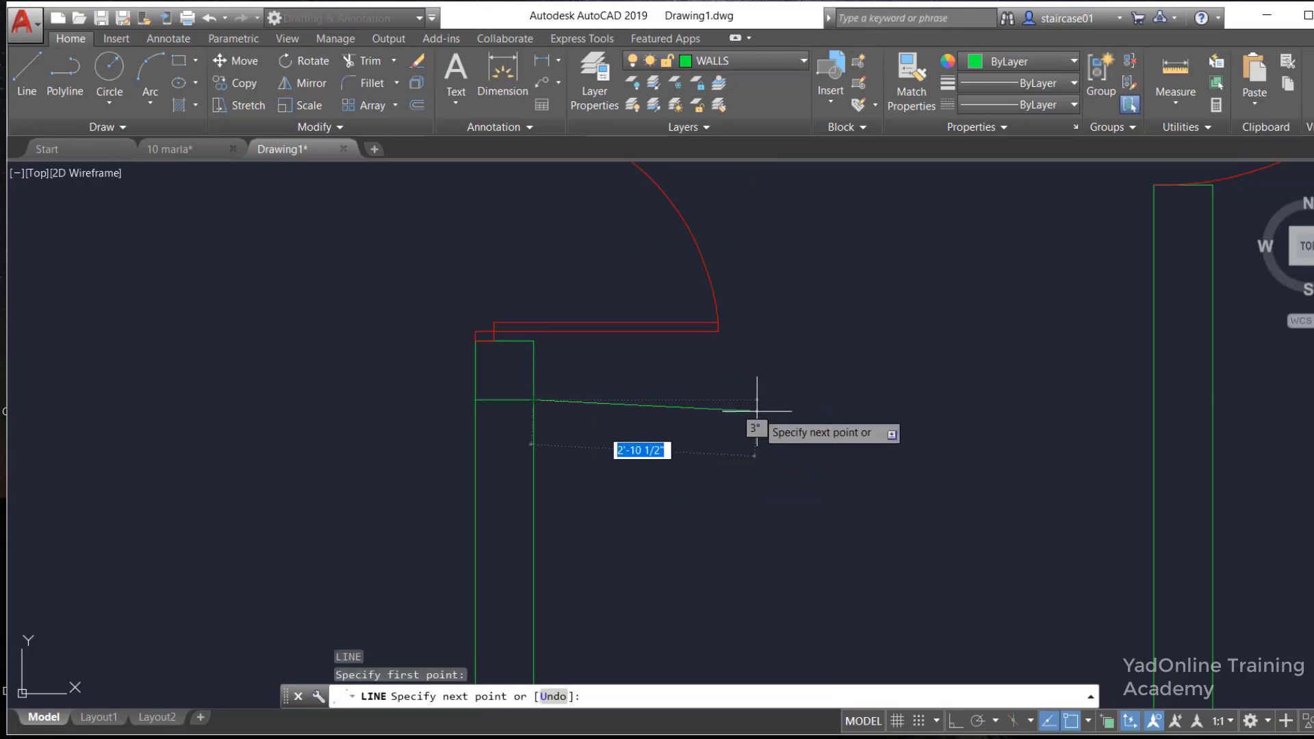
text(3'6)
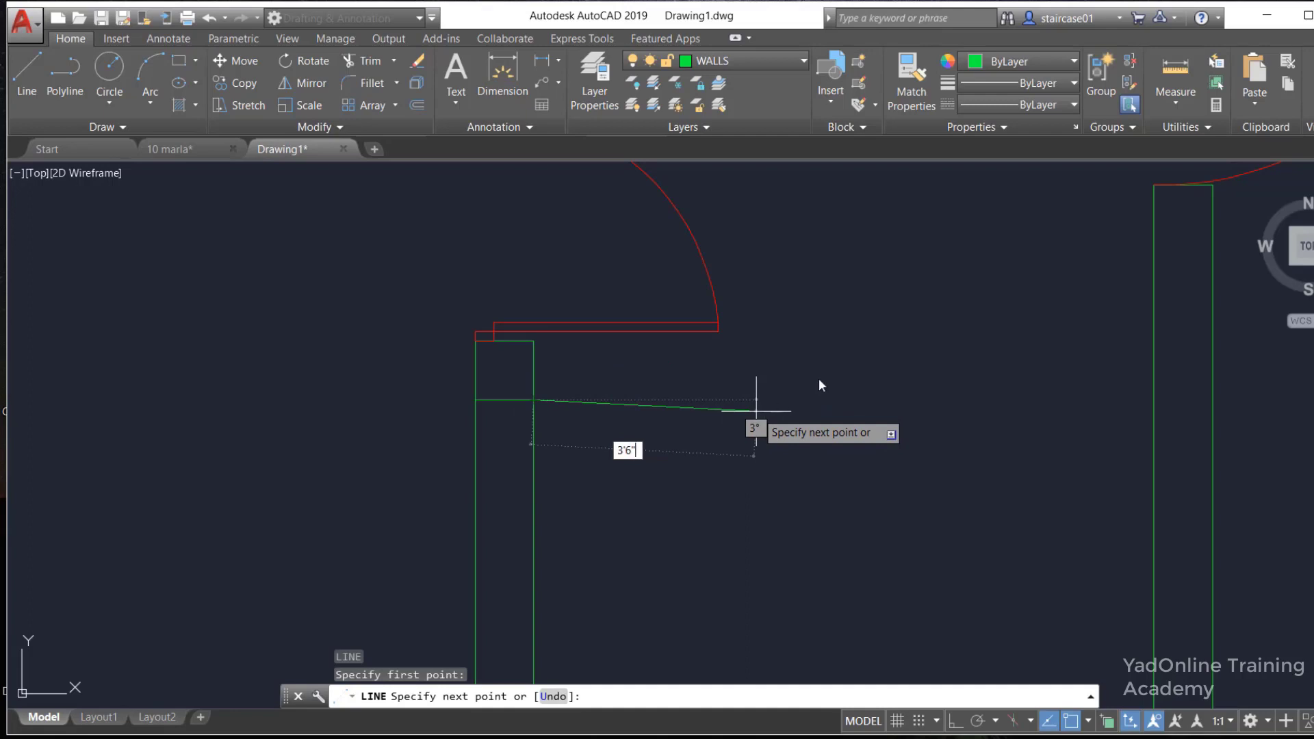
Finish the current line and erase the slanted line in the stairwell
key(Return)
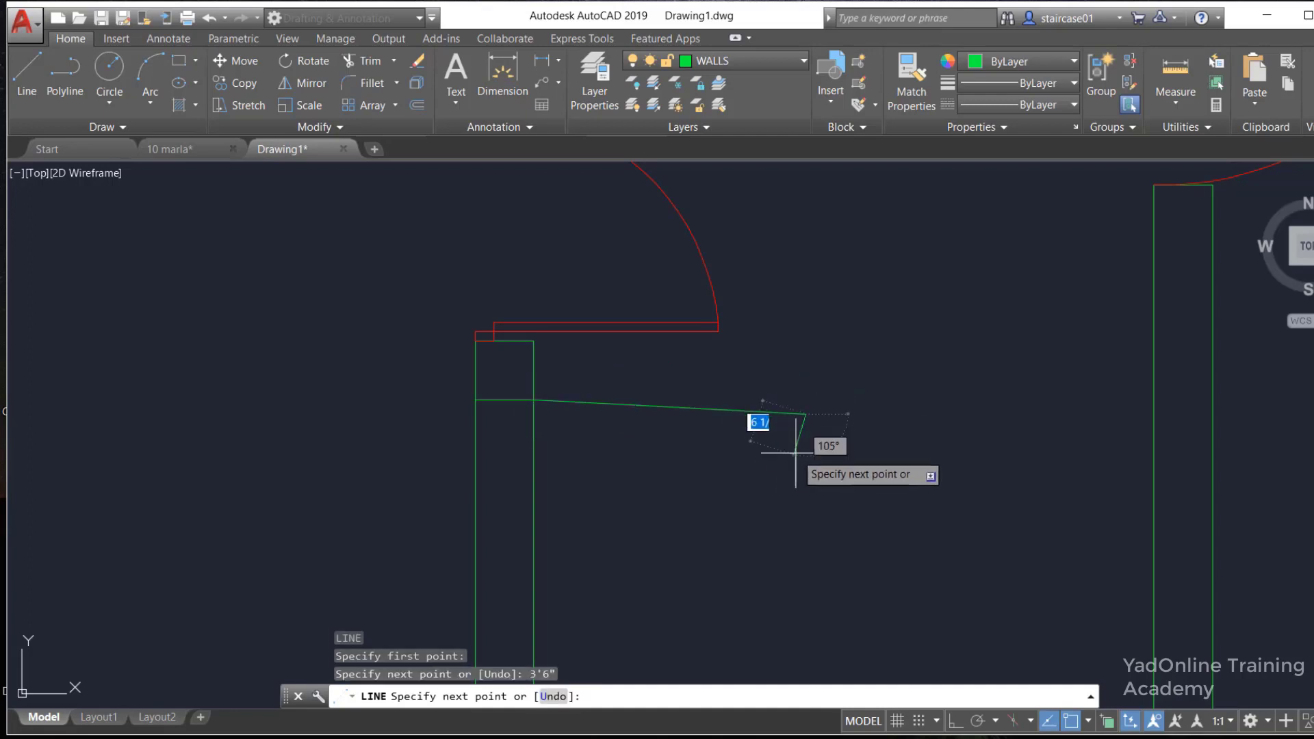
key(Escape)
click(768, 416)
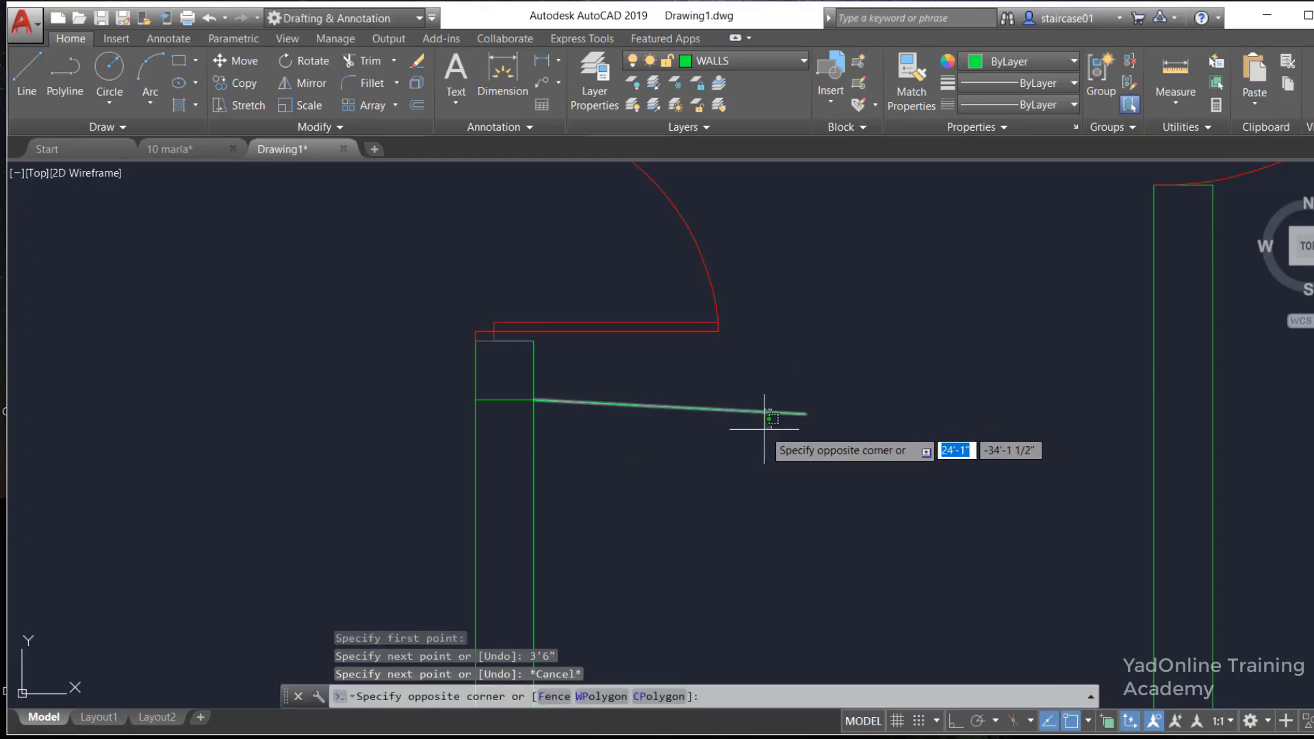
click(778, 436)
text(E)
key(Return)
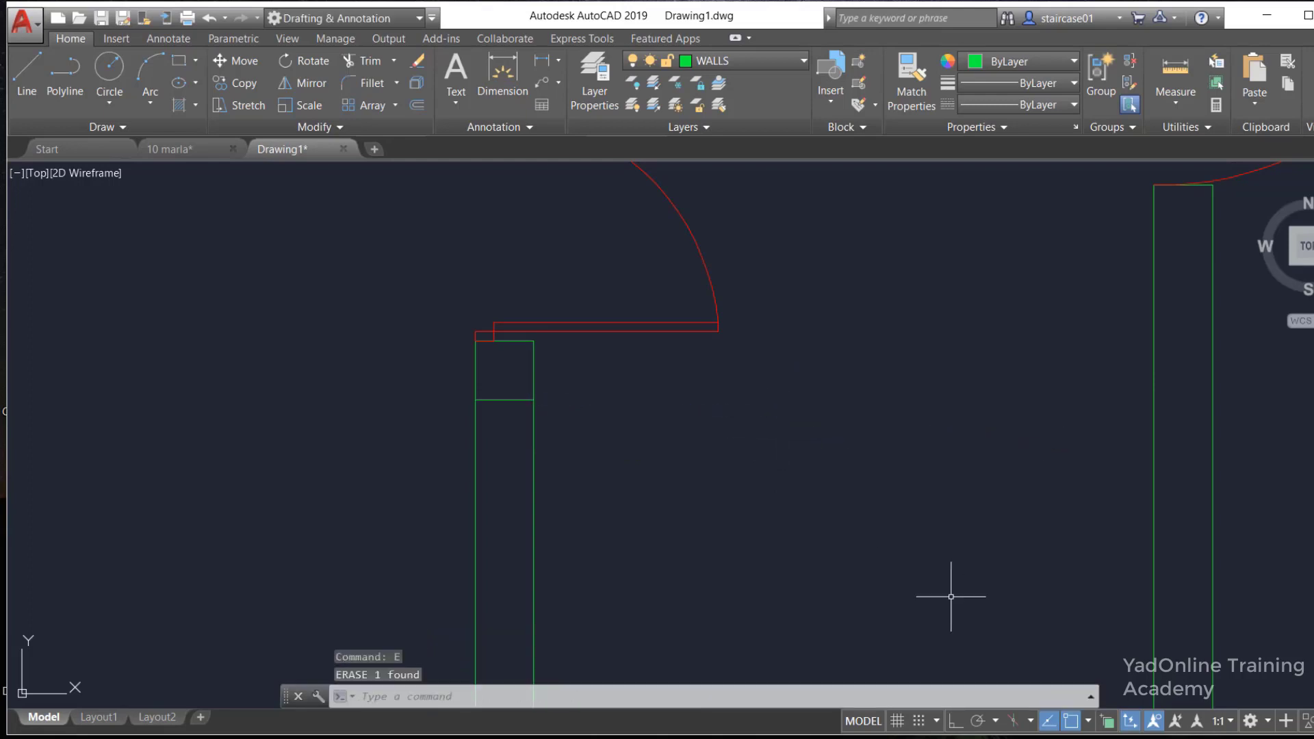
With Ortho on, draw a horizontal 3'6" tread line from the stair wall edge
key(F8)
text(l)
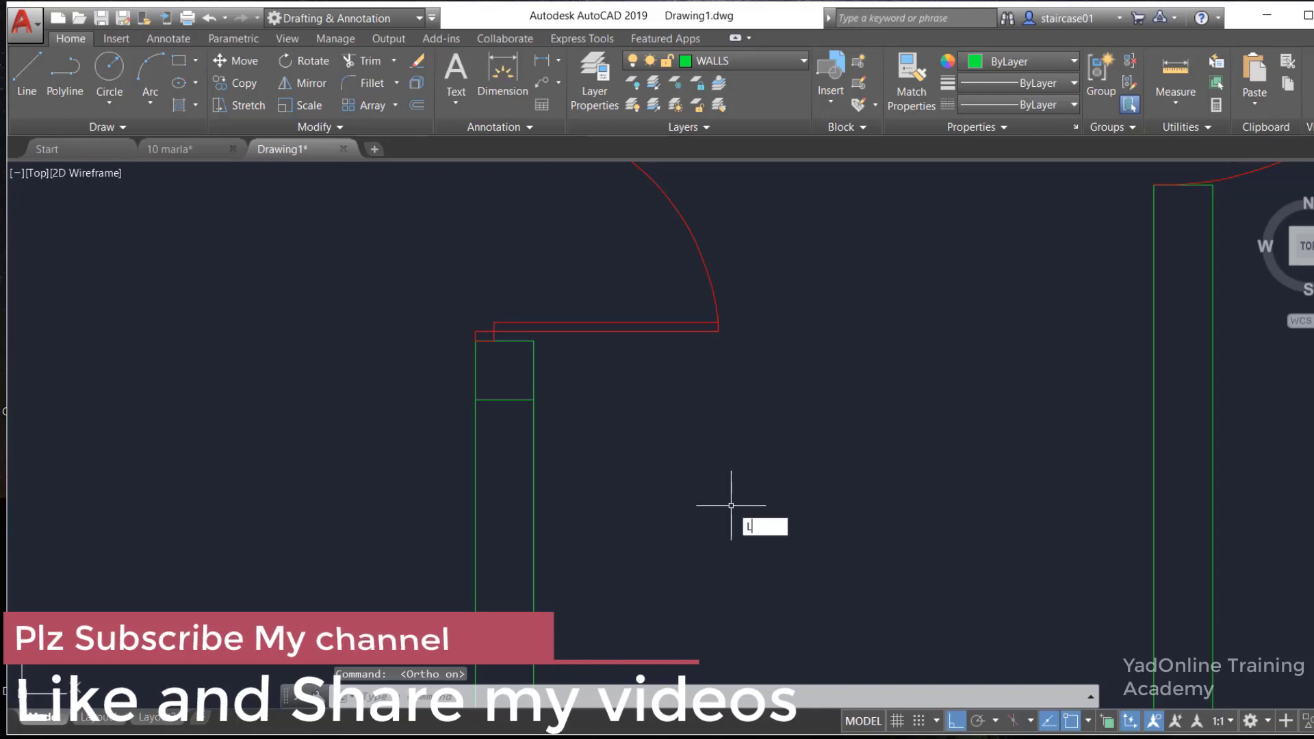
key(Return)
click(531, 400)
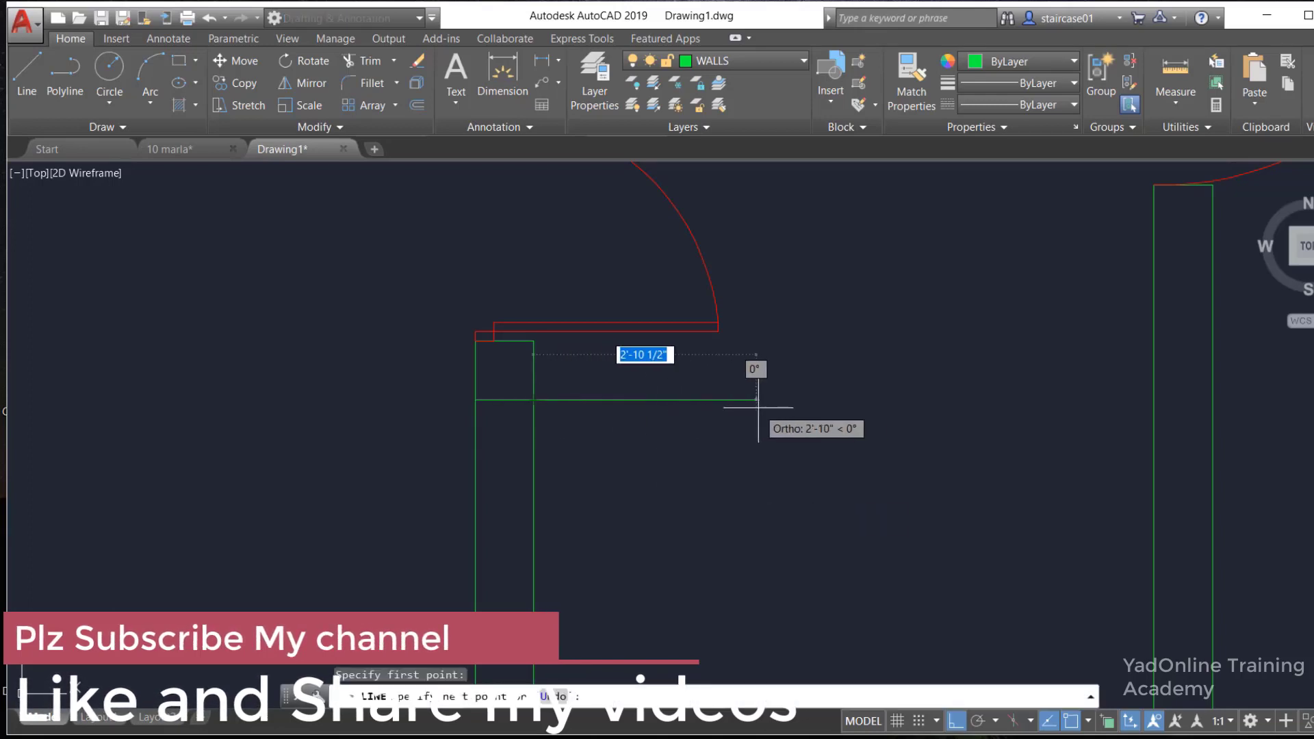
text(3)
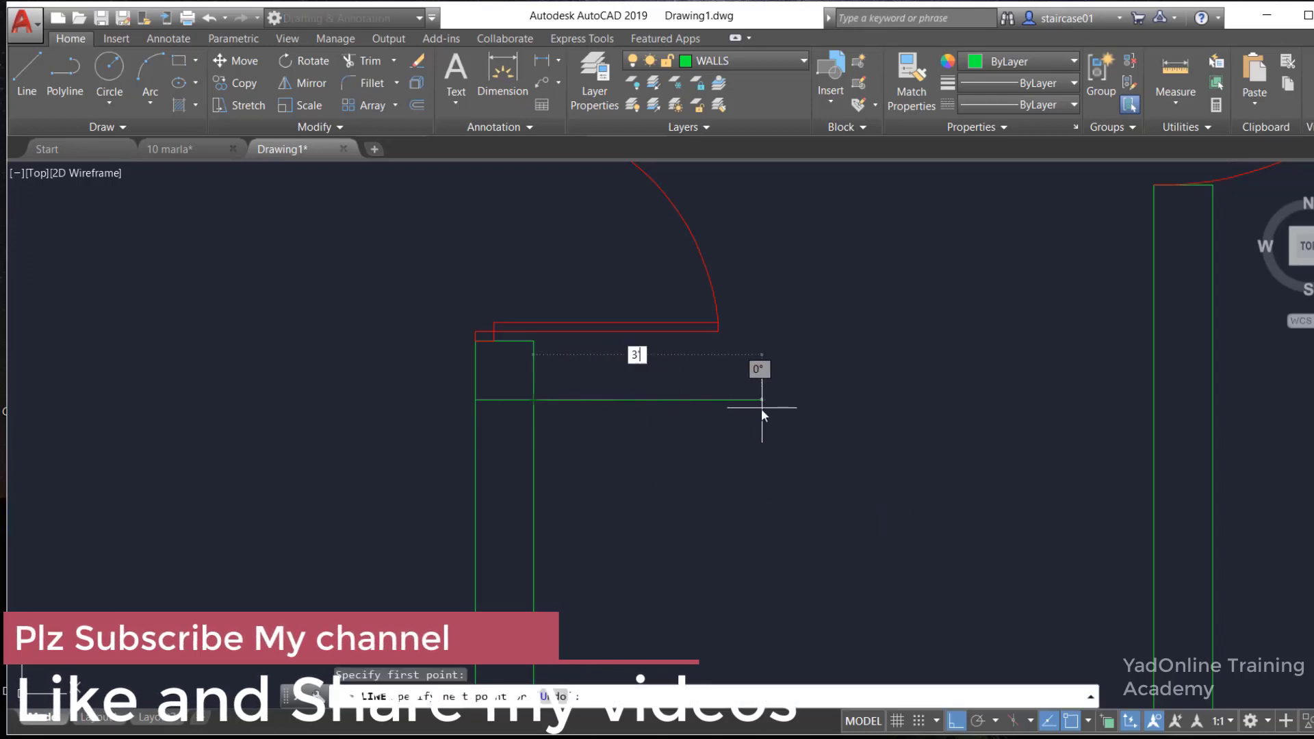
text('6")
key(Return)
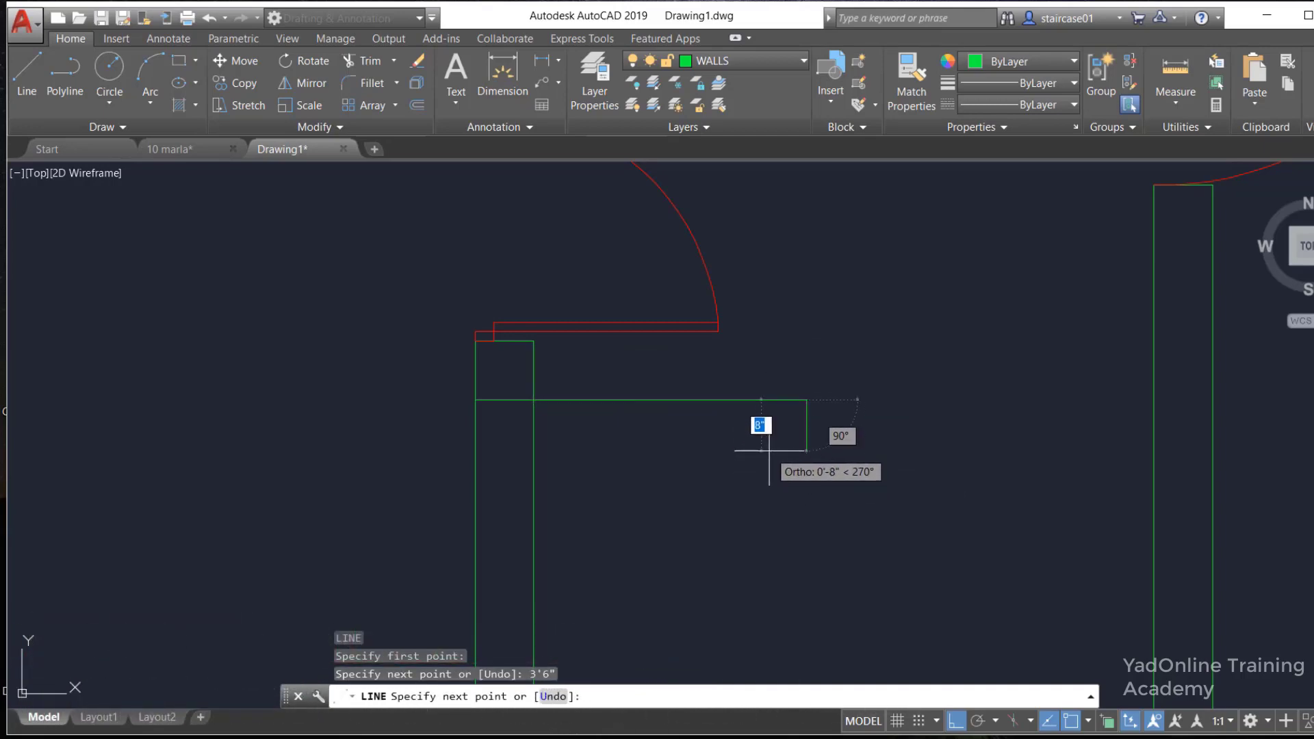
key(Escape)
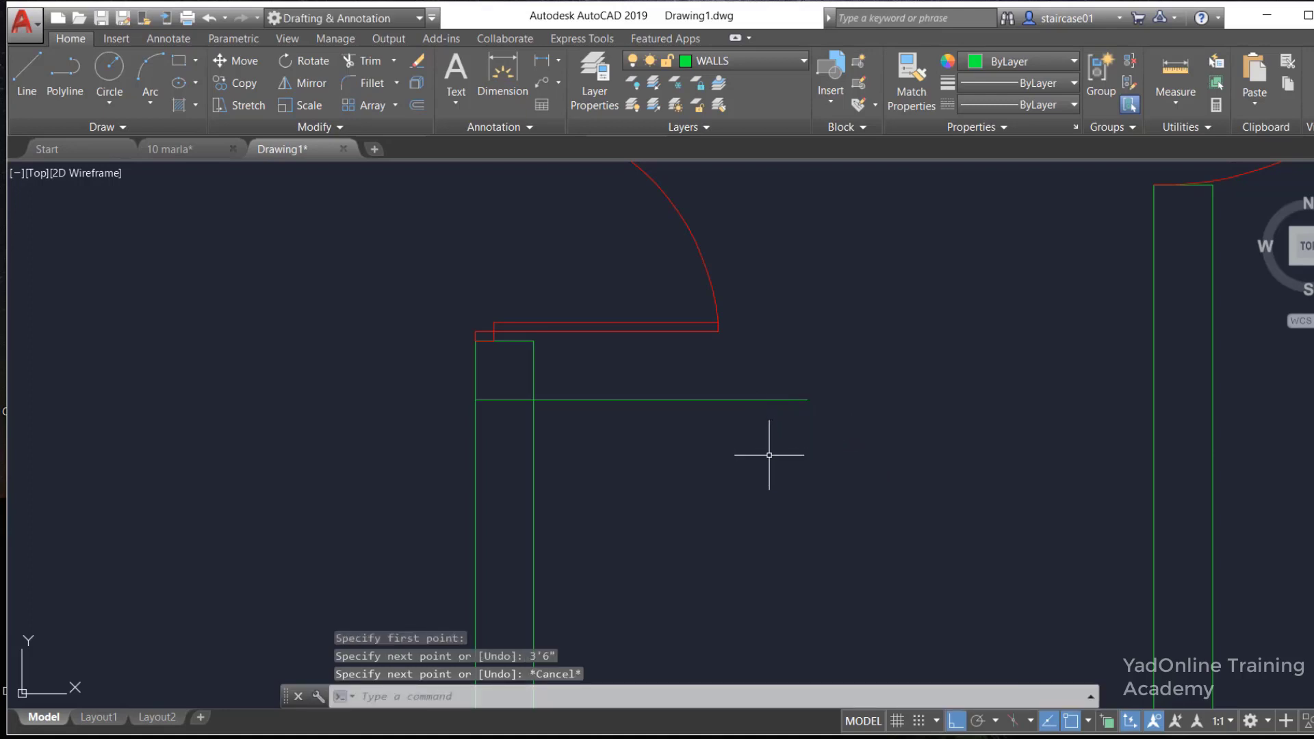
text(o)
key(Return)
text(1)
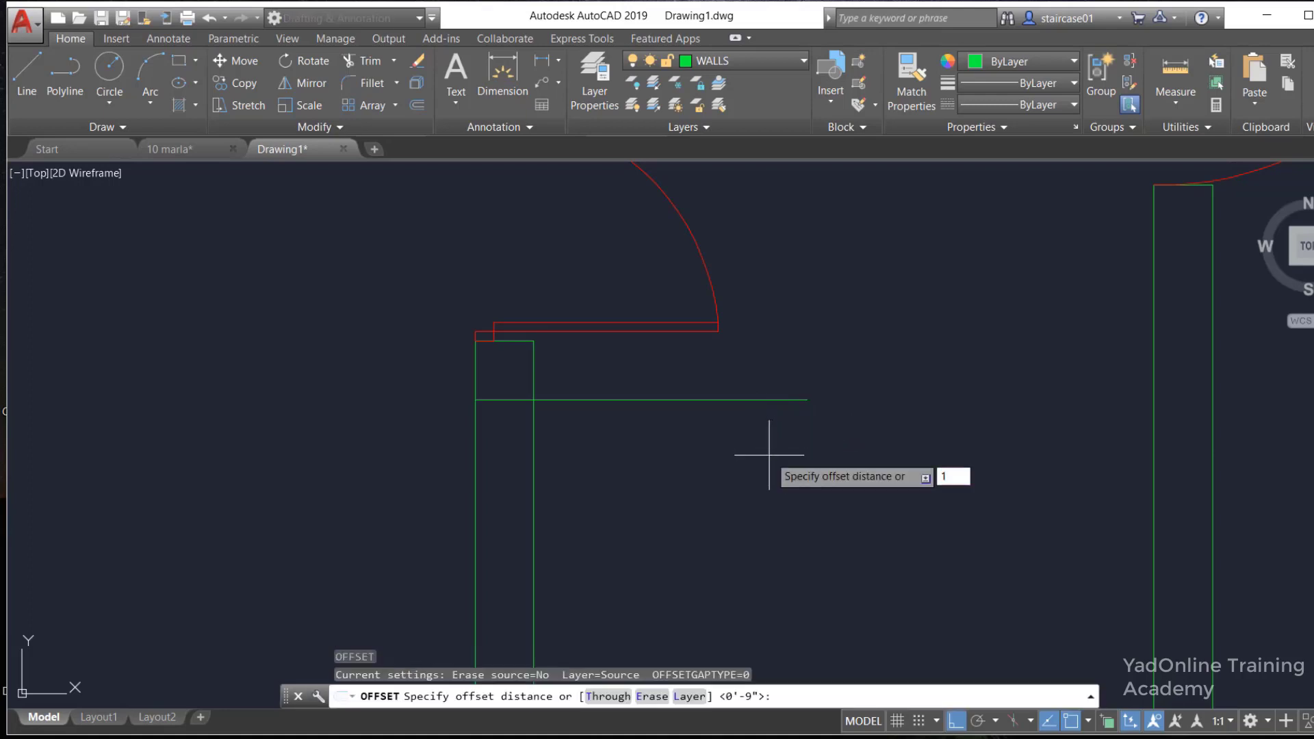
Offset the tread line repeatedly downward at 1' spacing to fill the stairwell
text(')
key(Return)
click(762, 400)
click(761, 464)
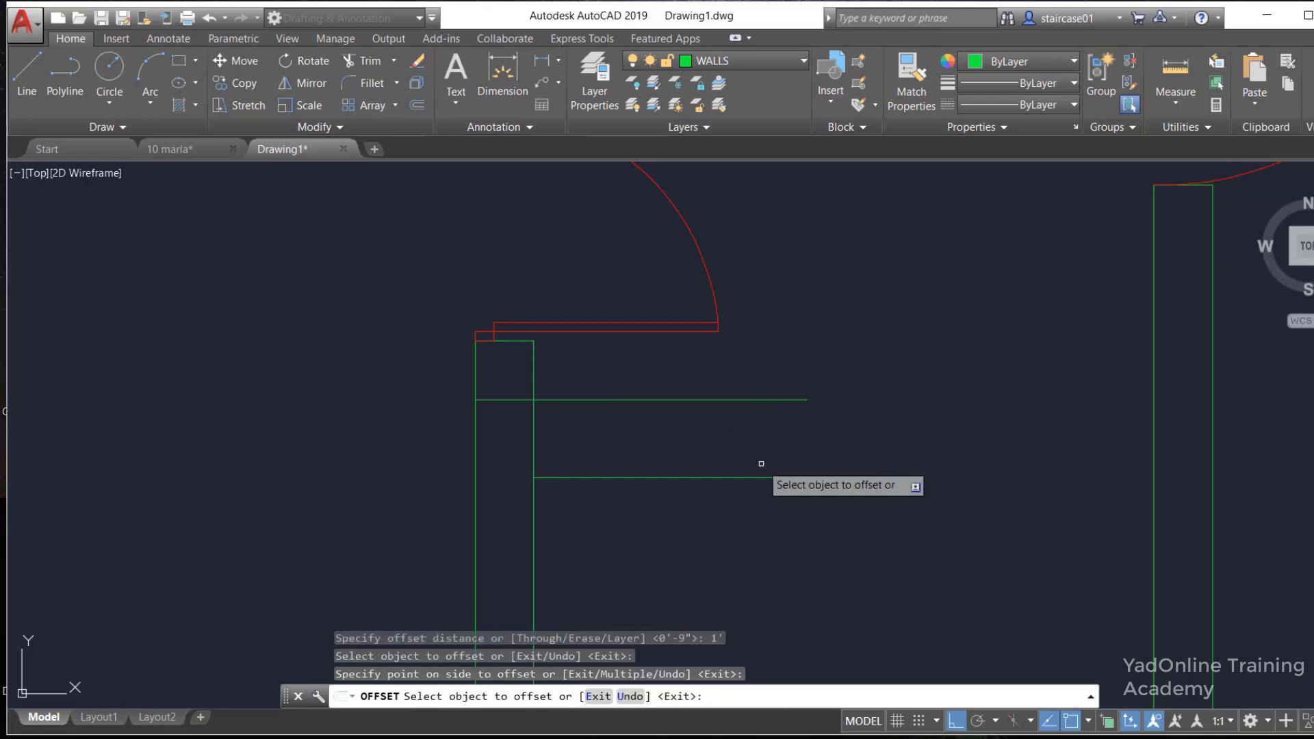
scroll(767, 411, down, 3)
click(756, 436)
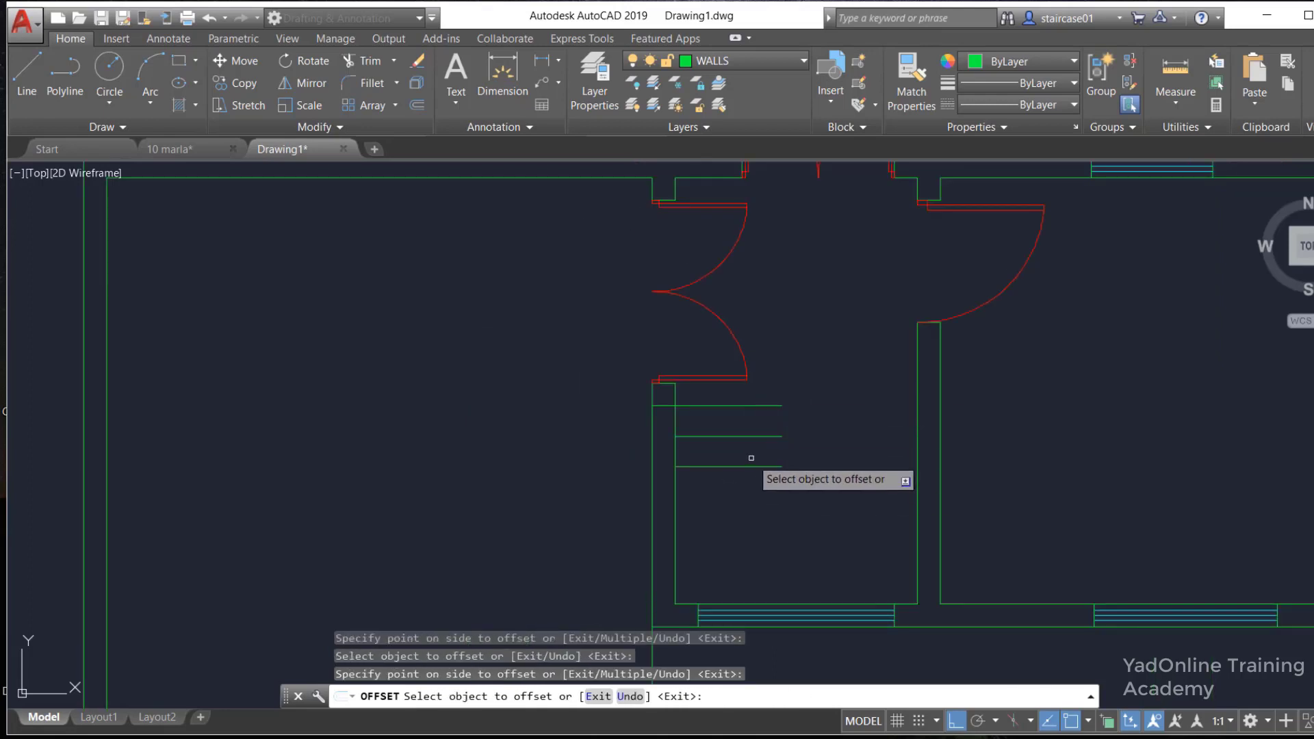
click(751, 467)
click(746, 497)
click(744, 535)
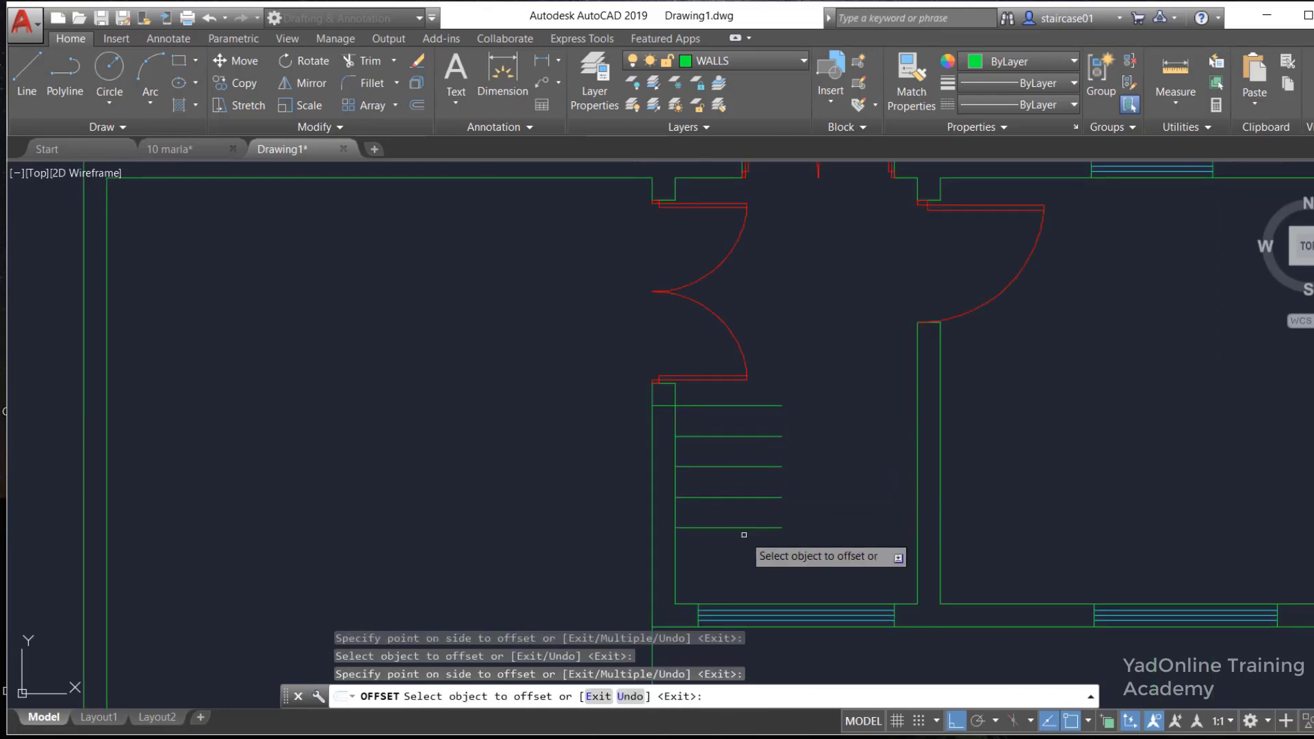
click(741, 528)
click(734, 560)
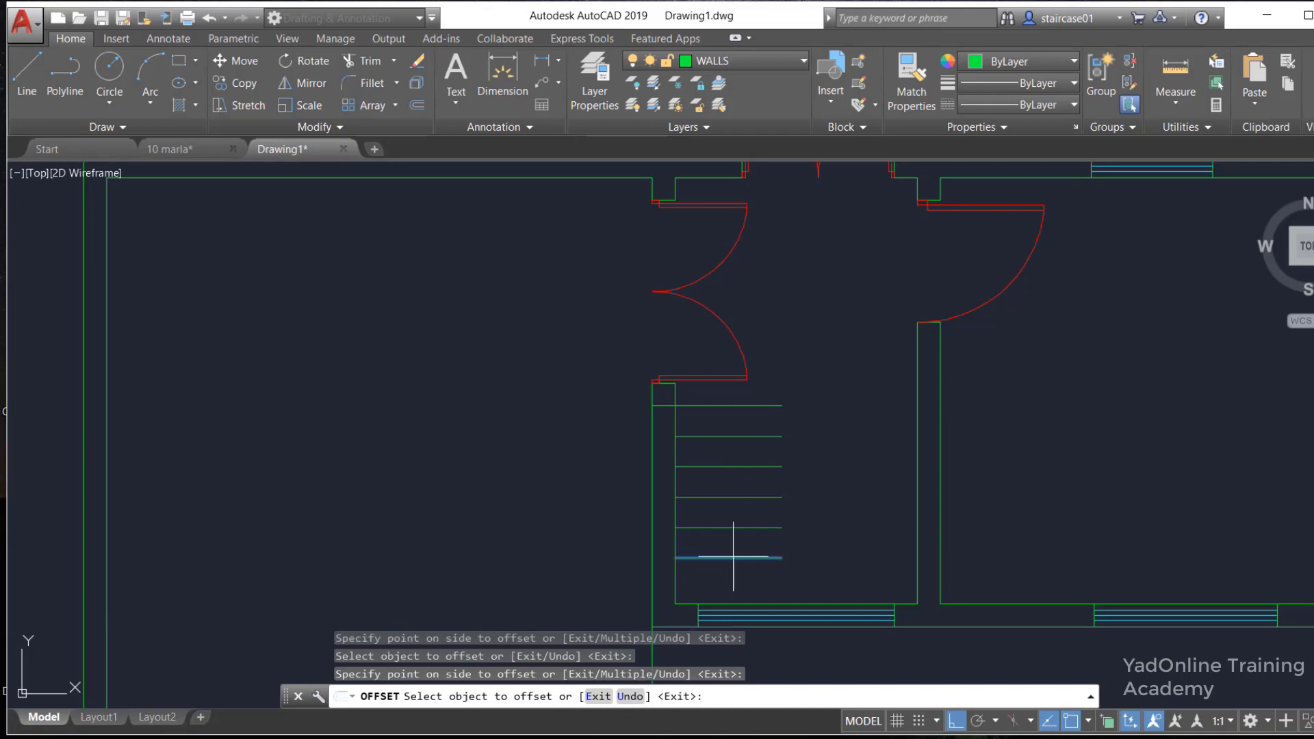
scroll(802, 453, down, 2)
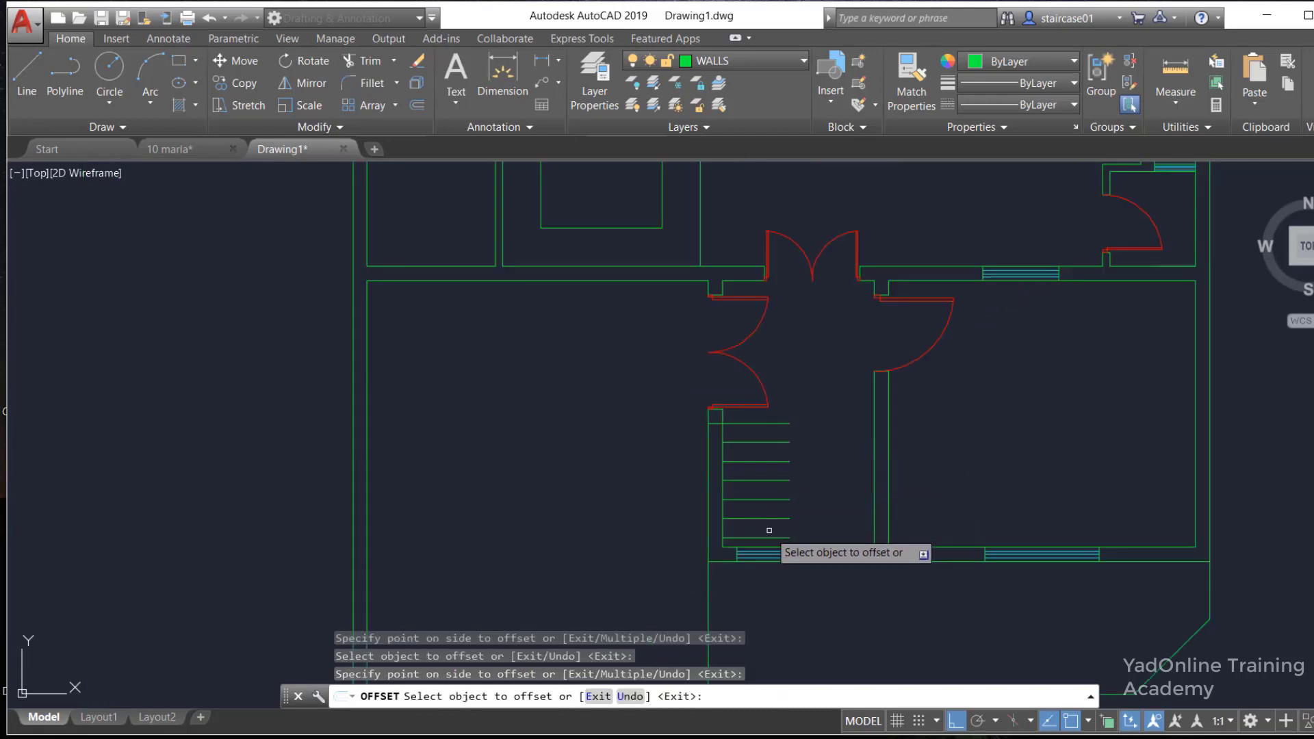
scroll(770, 531, up, 2)
scroll(762, 542, up, 2)
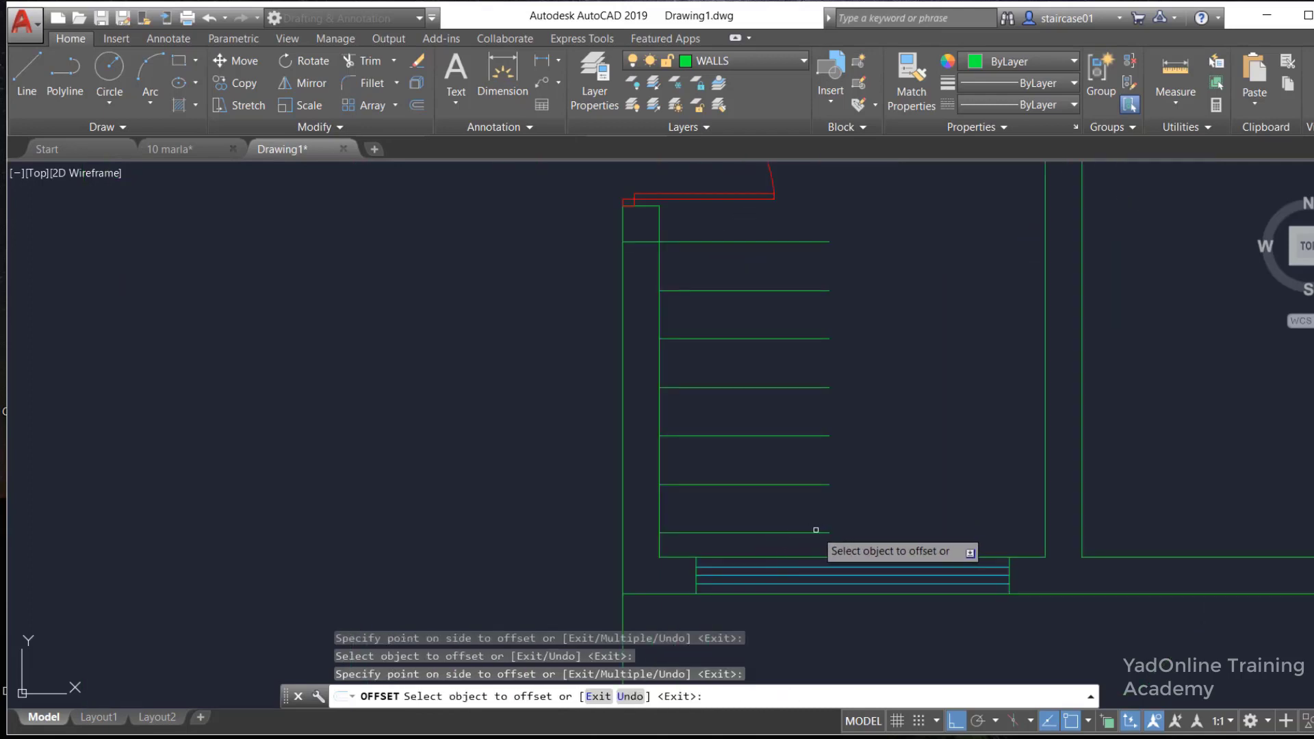
key(Escape)
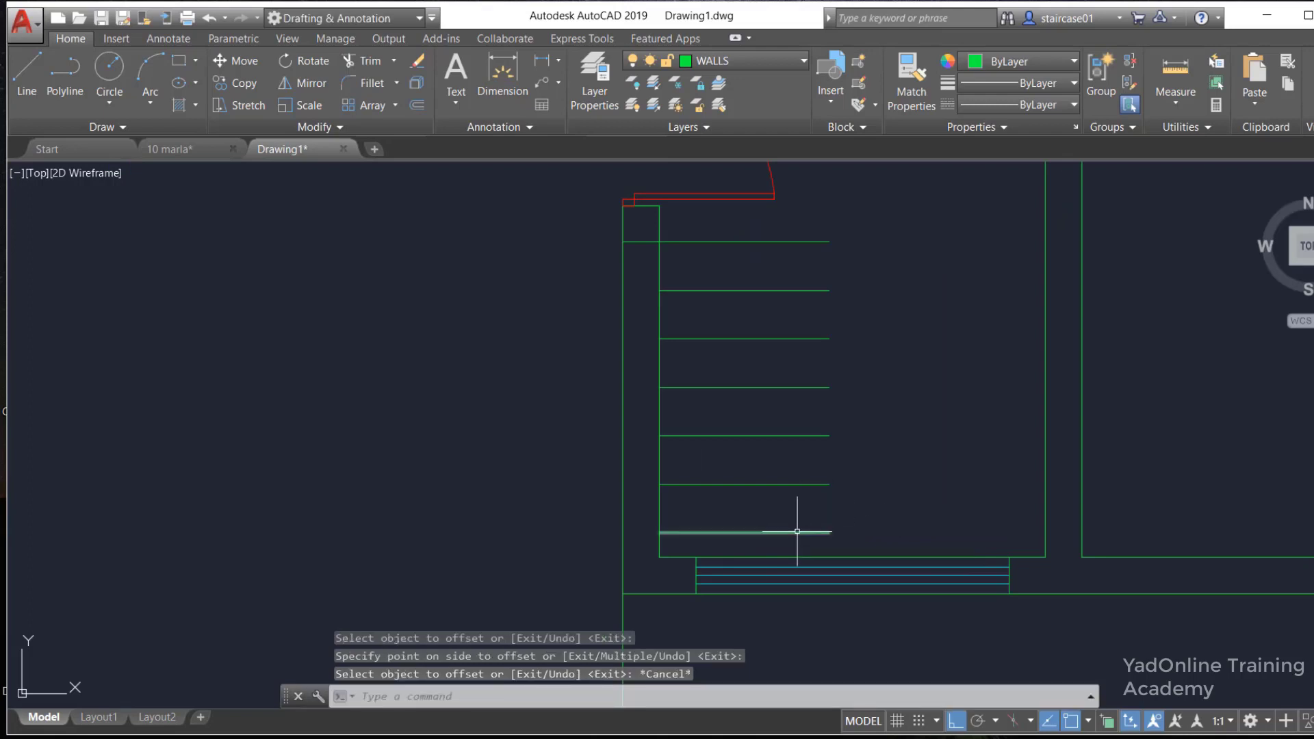
Erase the extra bottom tread line
click(797, 531)
key(Return)
scroll(849, 503, down, 4)
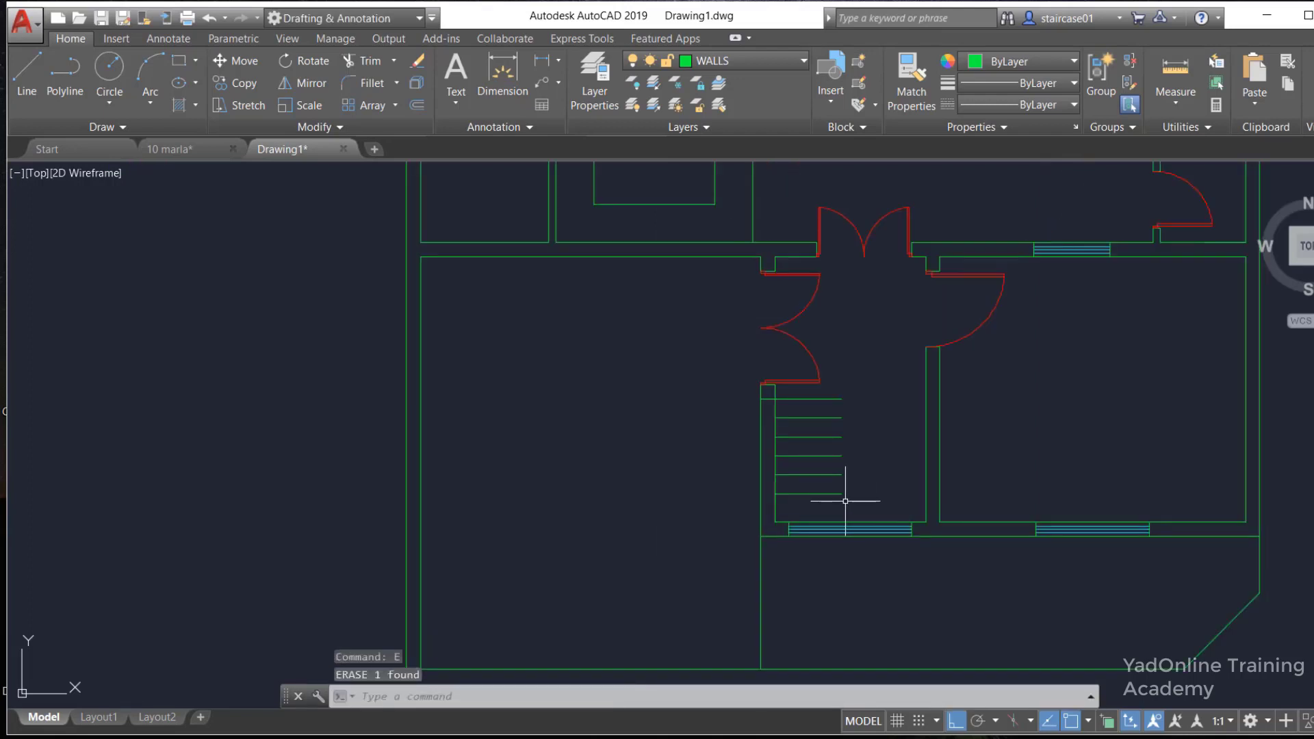
scroll(856, 504, up, 2)
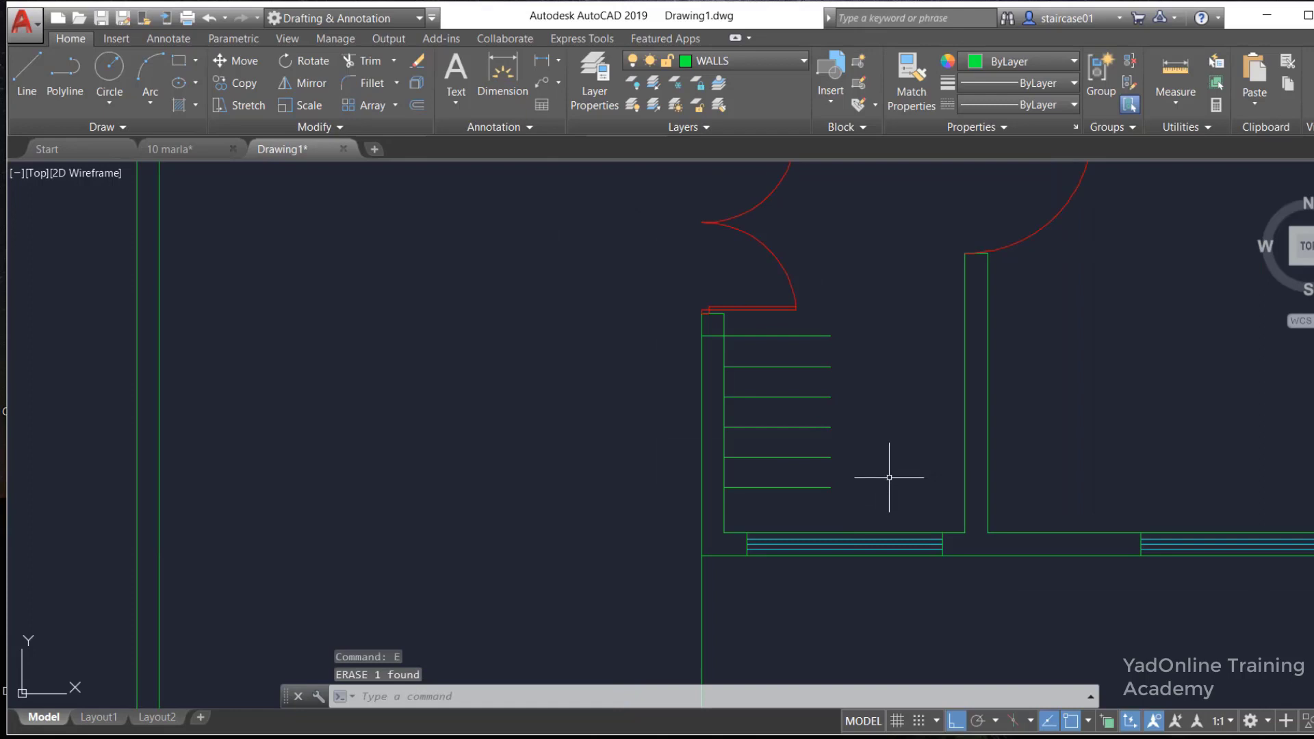
Draw a vertical line joining the right ends of the top and bottom treads
text(l)
key(Return)
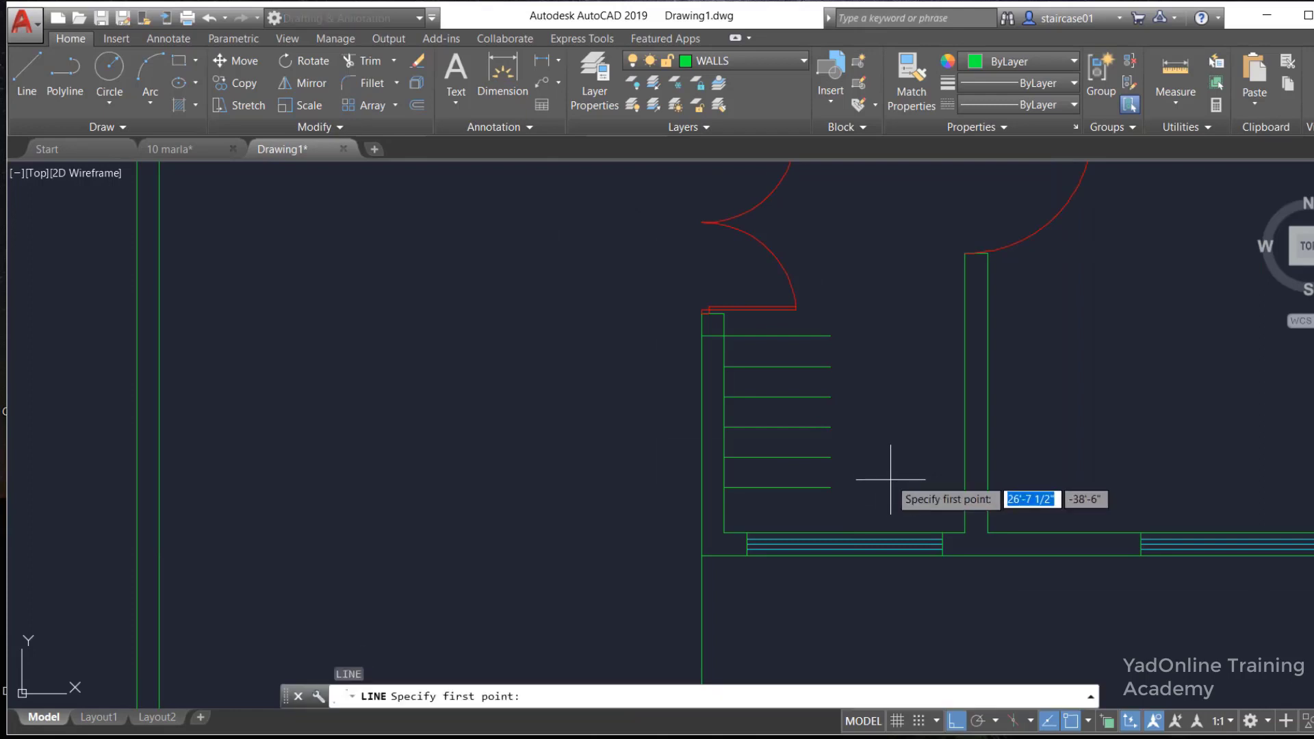
click(831, 336)
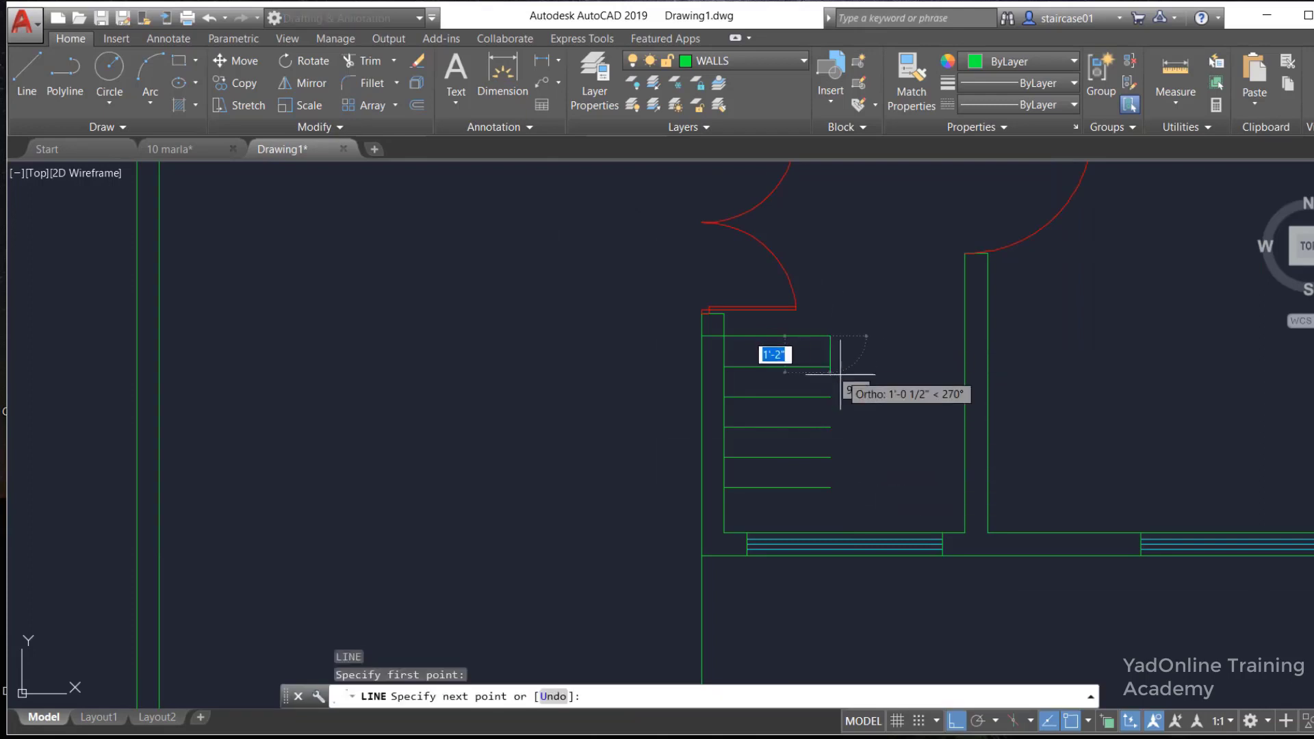
click(831, 487)
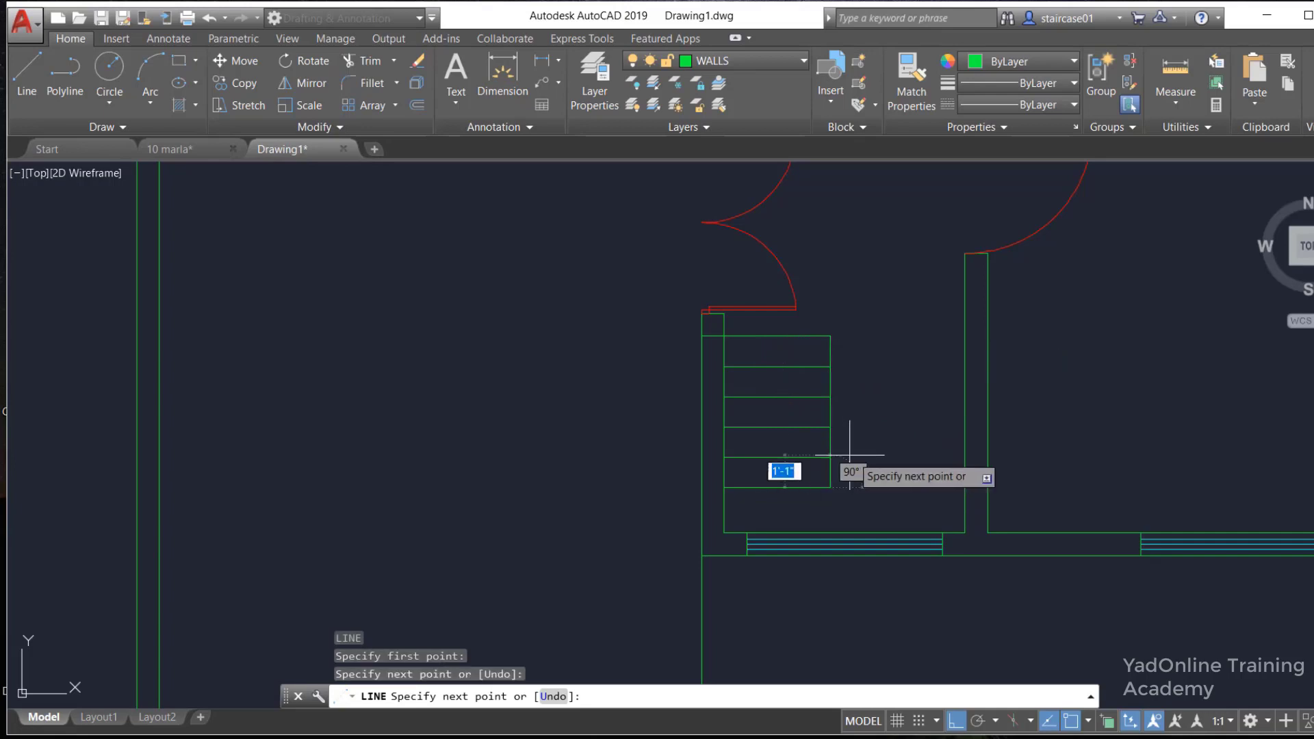
key(Escape)
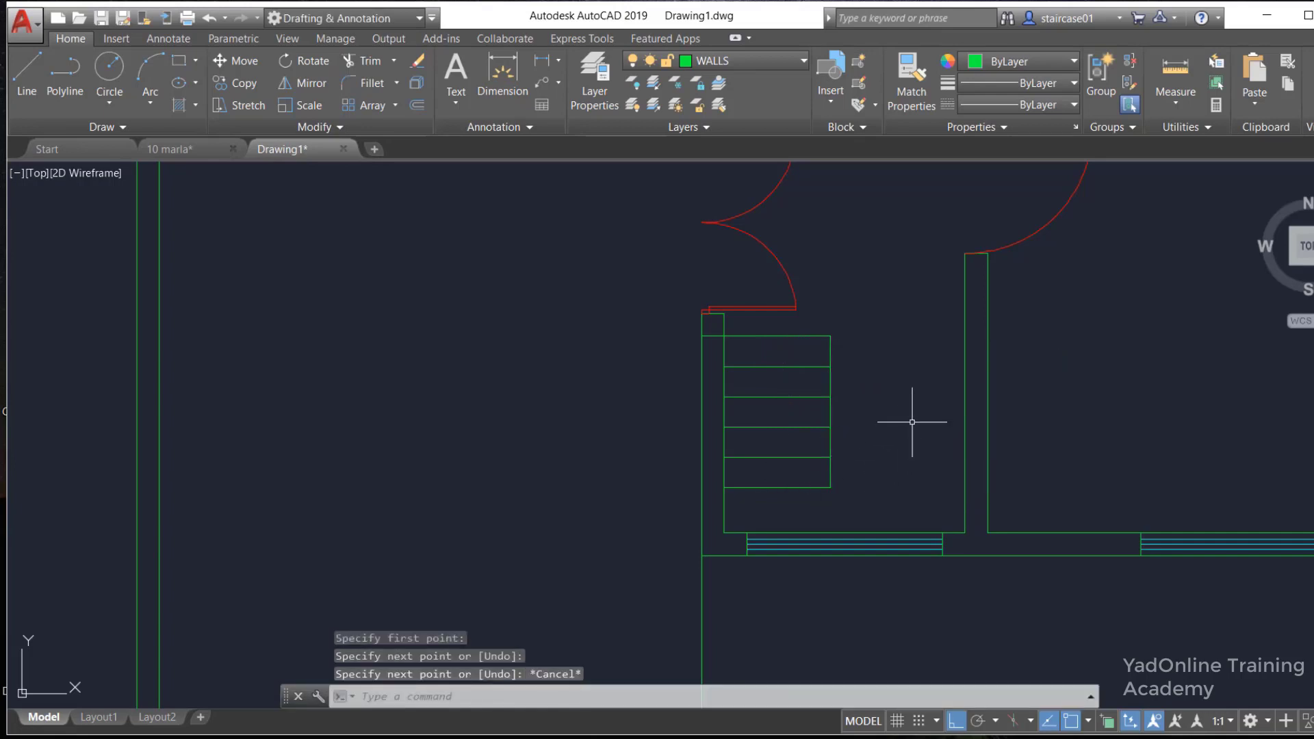
Copy the stair treads and door to the right as a second flight
text(co)
key(Return)
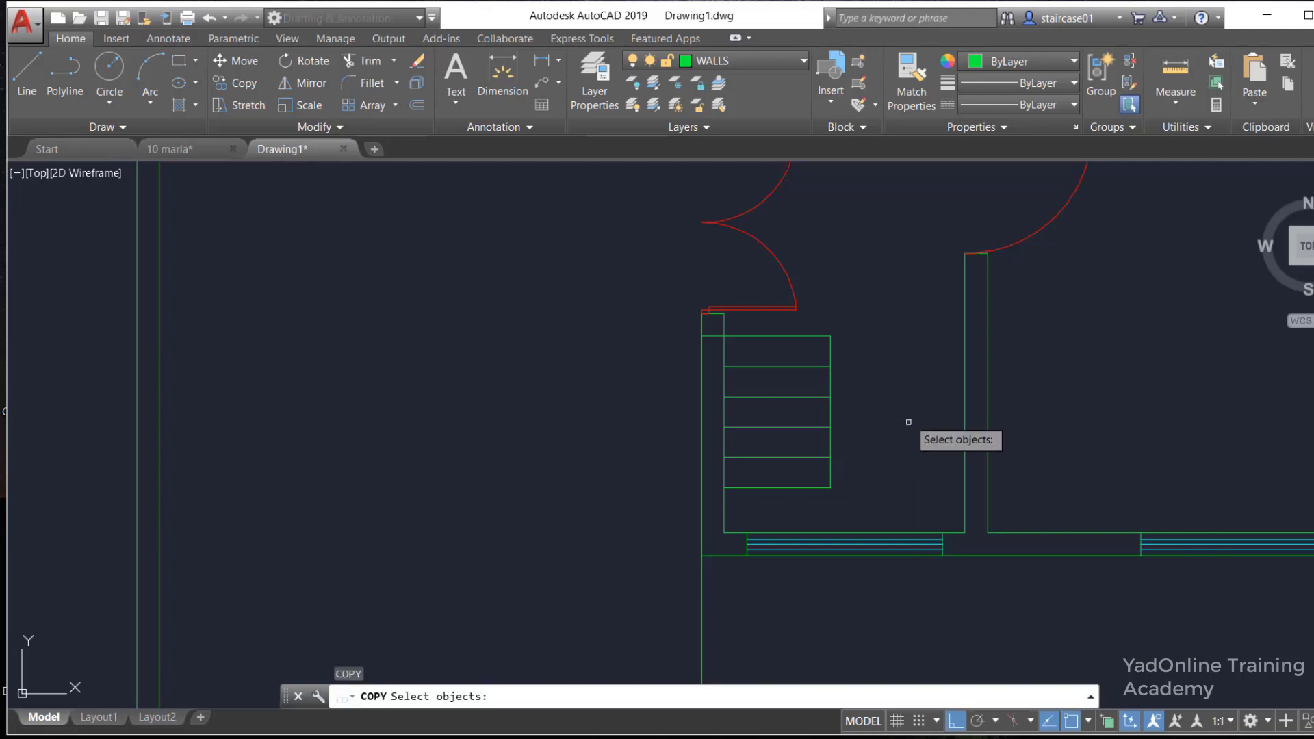
click(851, 306)
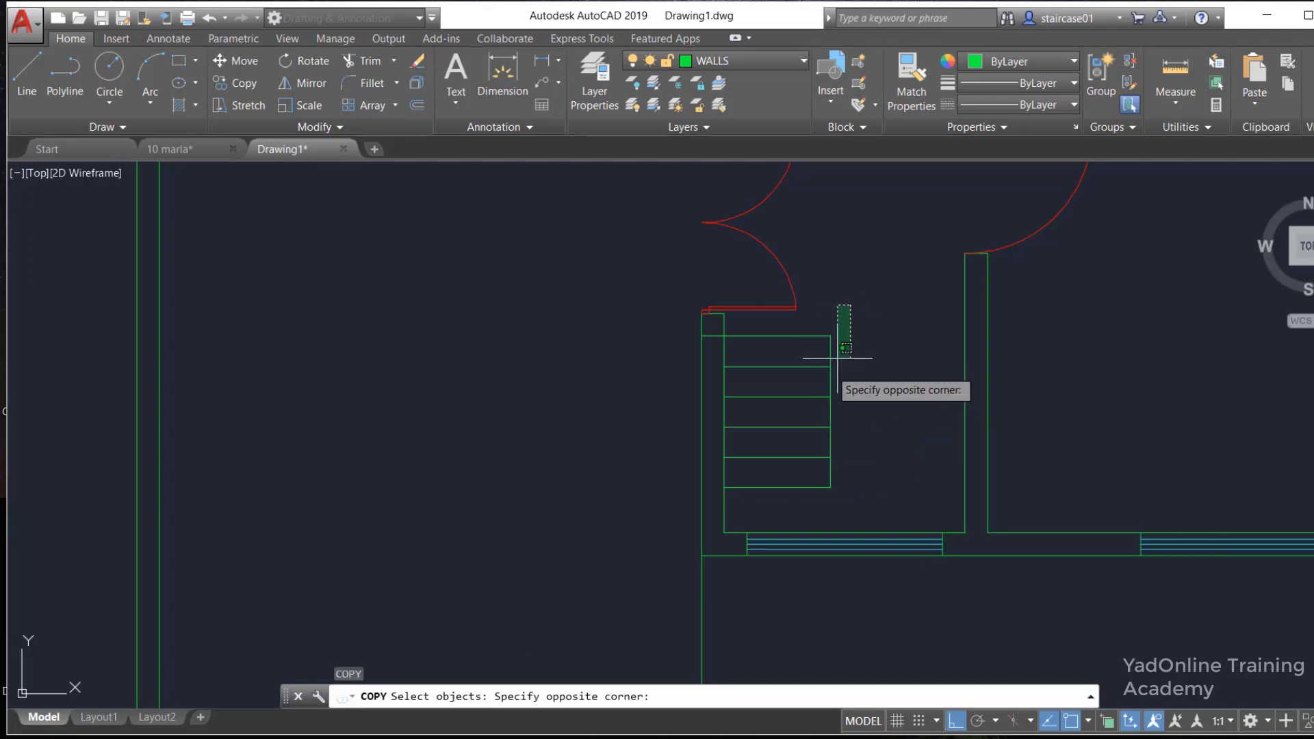
click(781, 503)
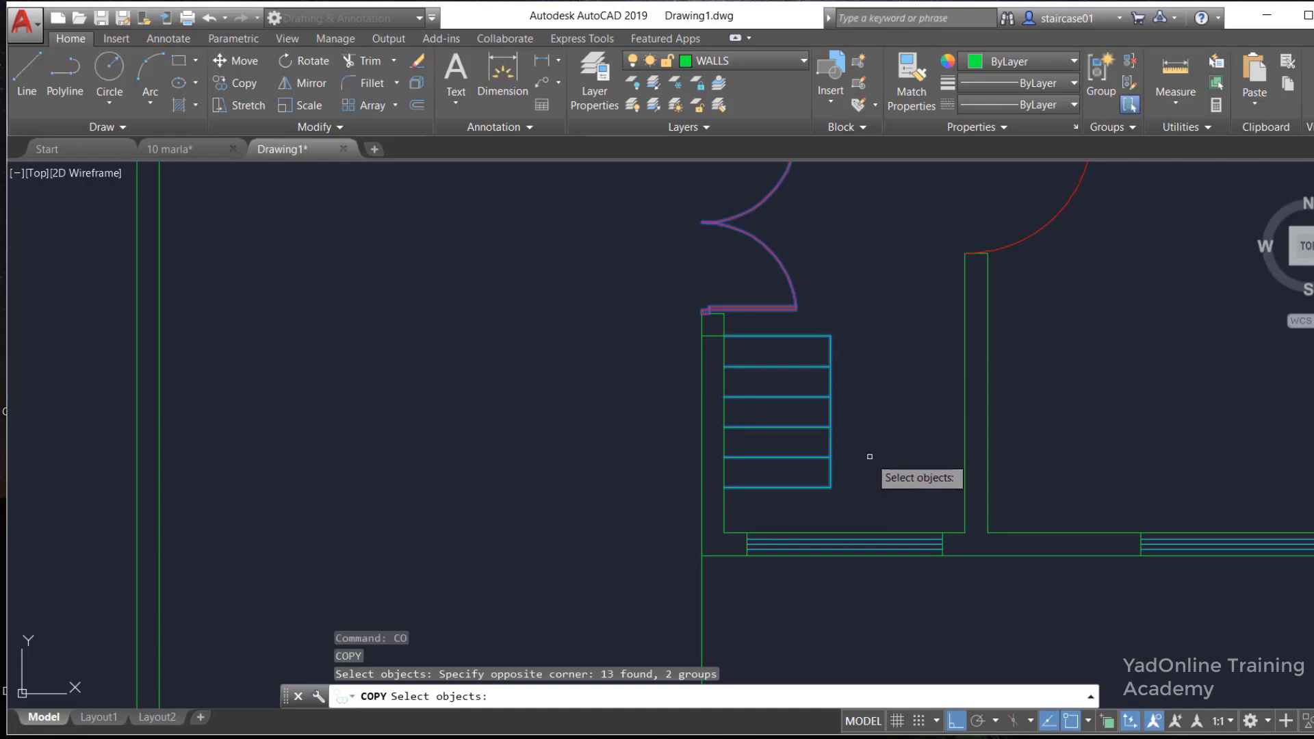
key(Return)
click(830, 486)
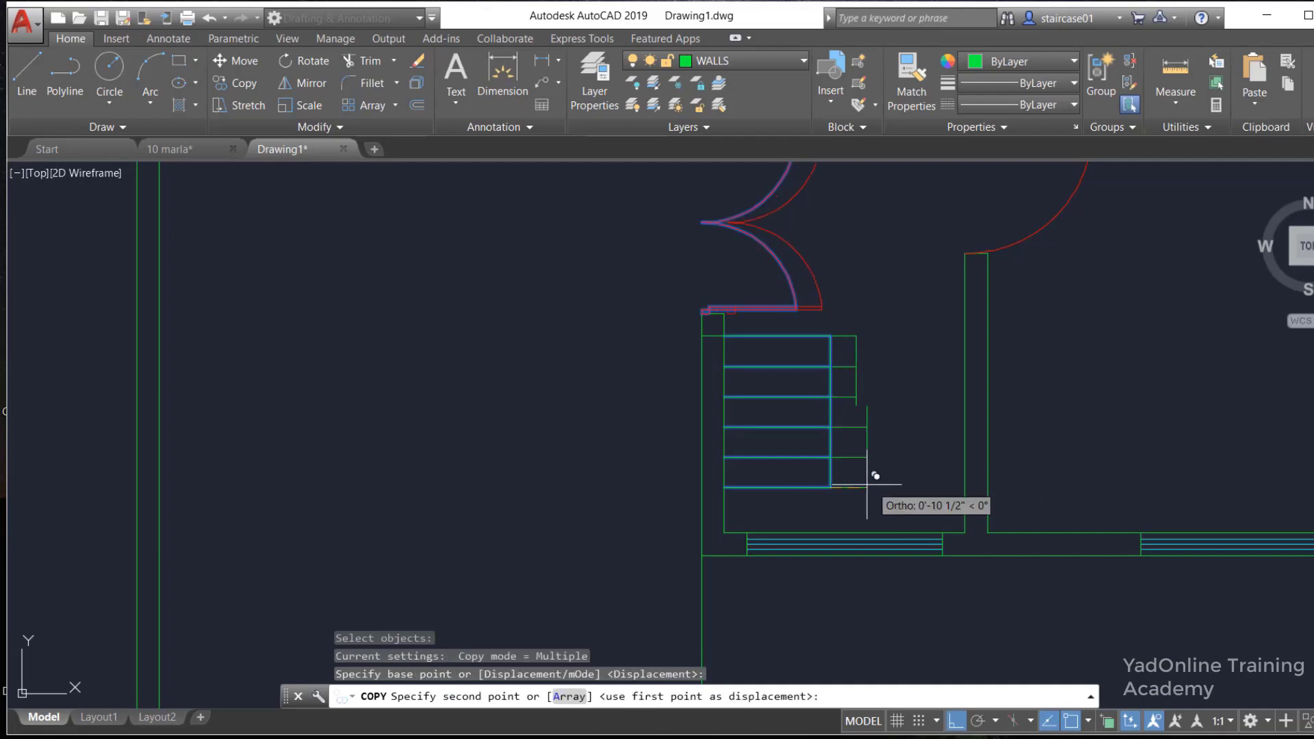
click(965, 488)
key(Escape)
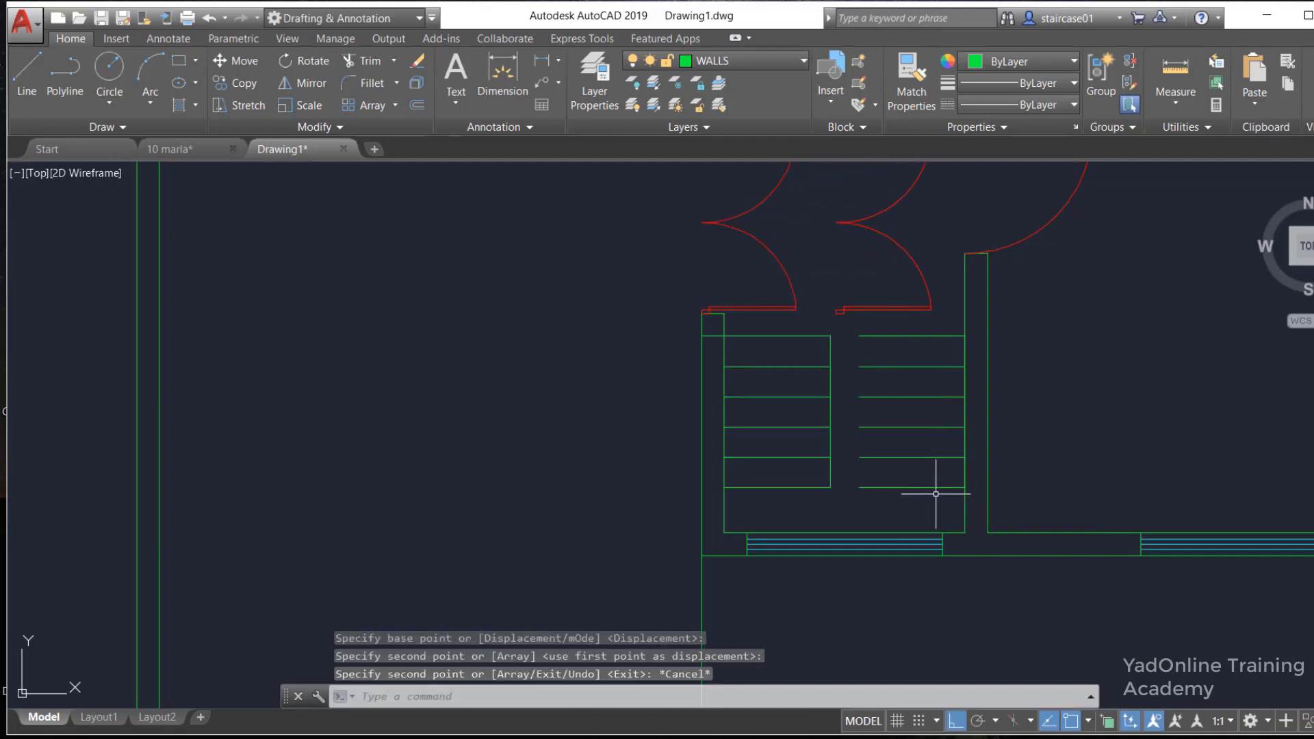
text(L)
key(Return)
Draw a 5' vertical line separating the two stair flights
click(859, 336)
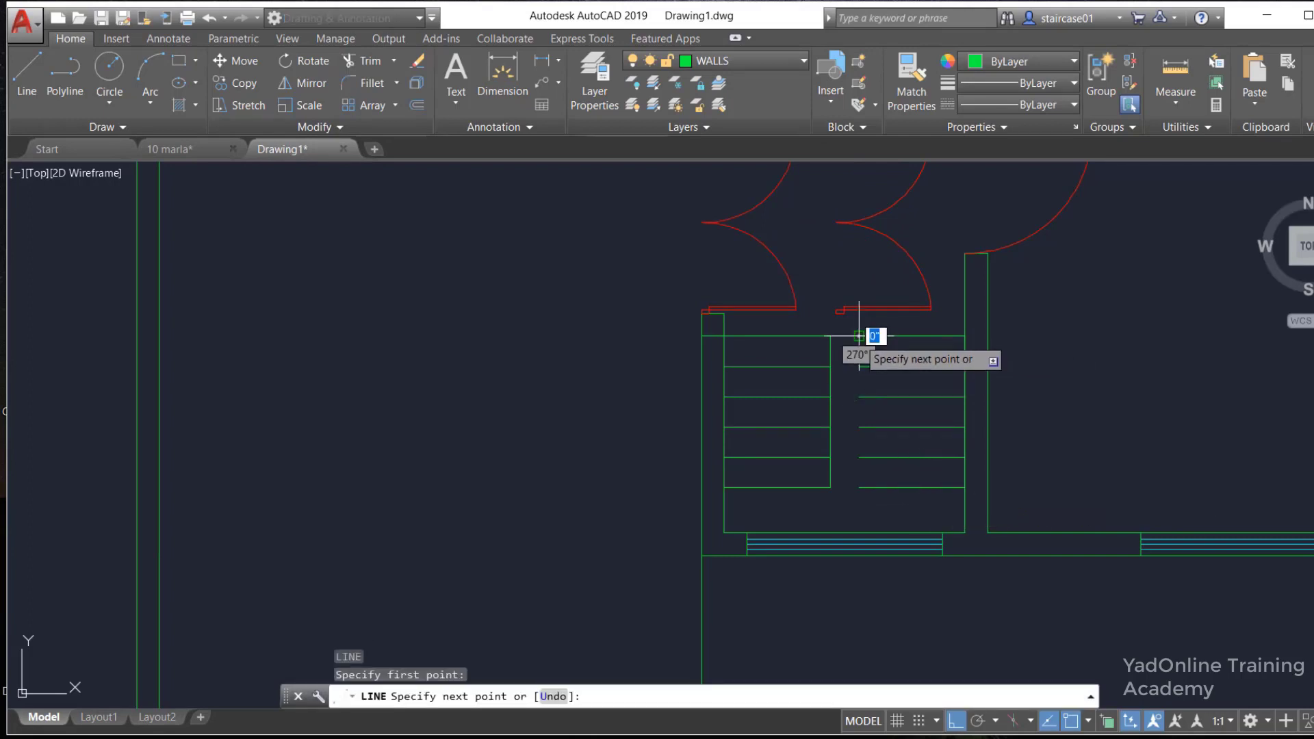
text(5)
key(Return)
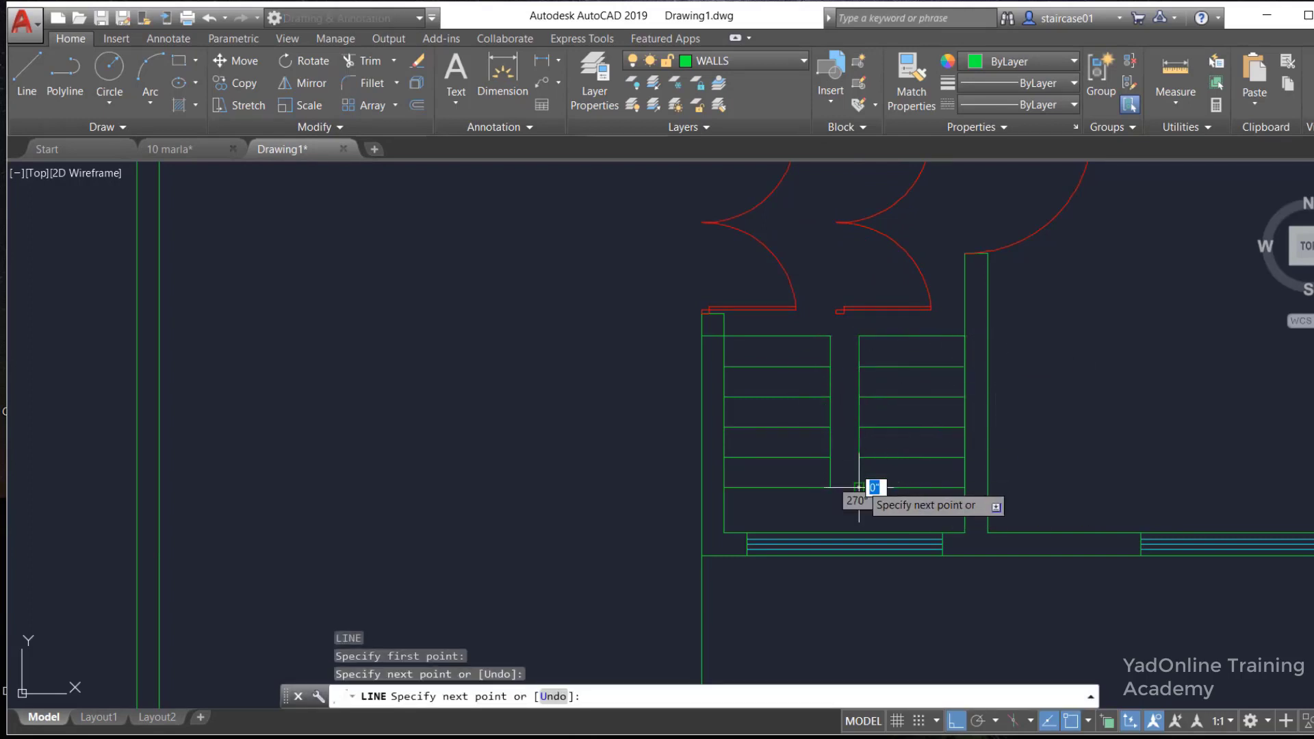
click(830, 487)
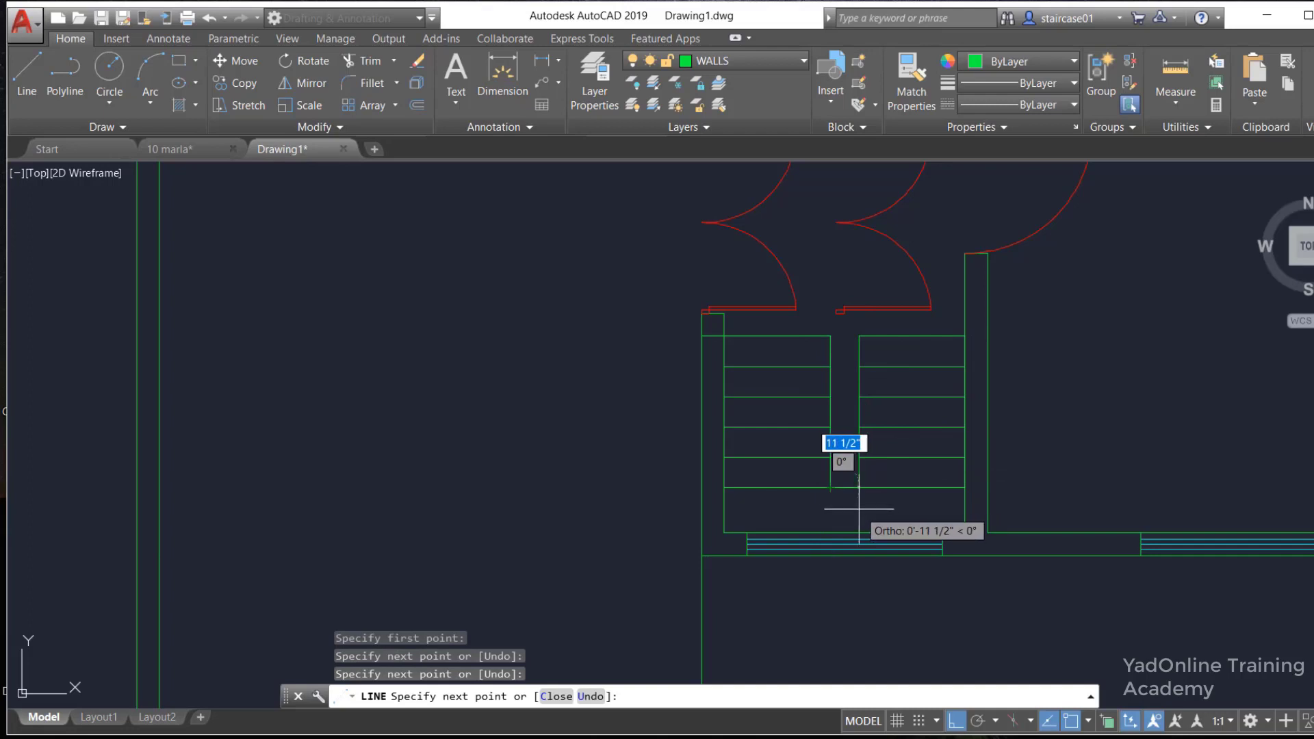
key(Escape)
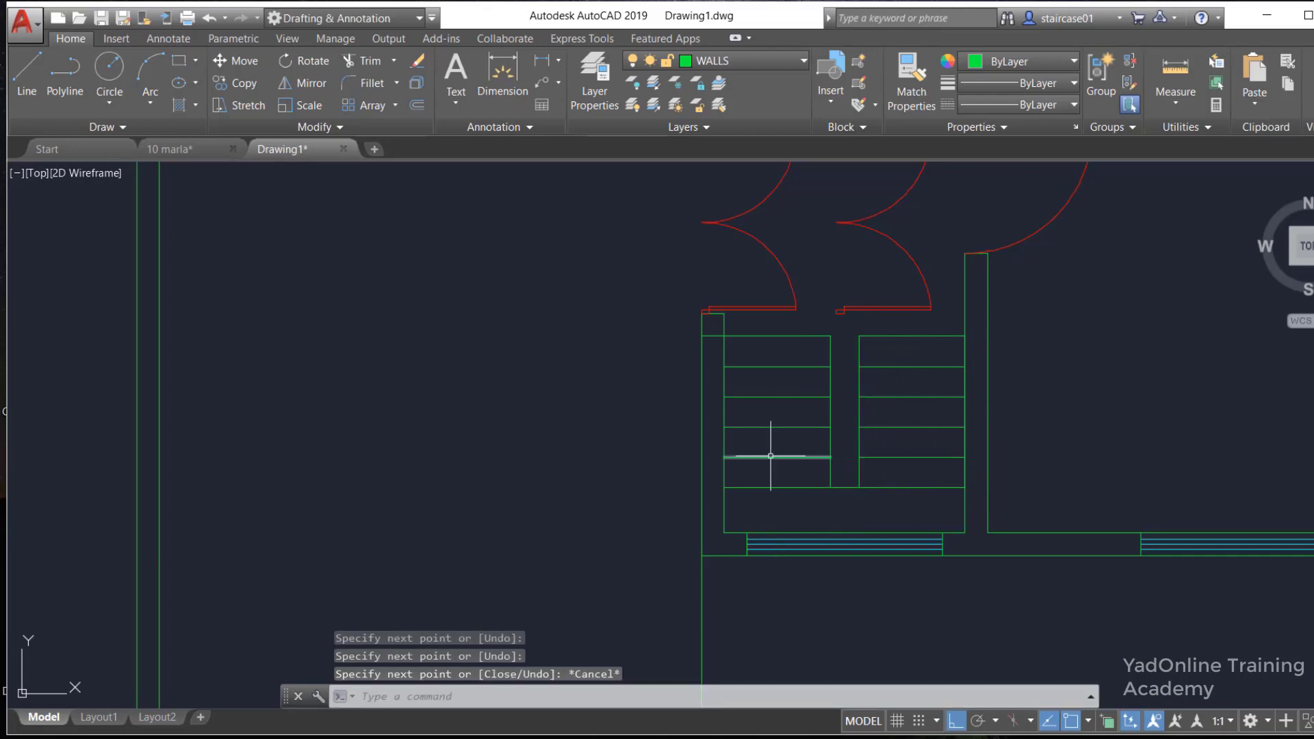
Erase the short leftover line at the stair's top left
click(718, 334)
click(713, 372)
text(e)
key(Return)
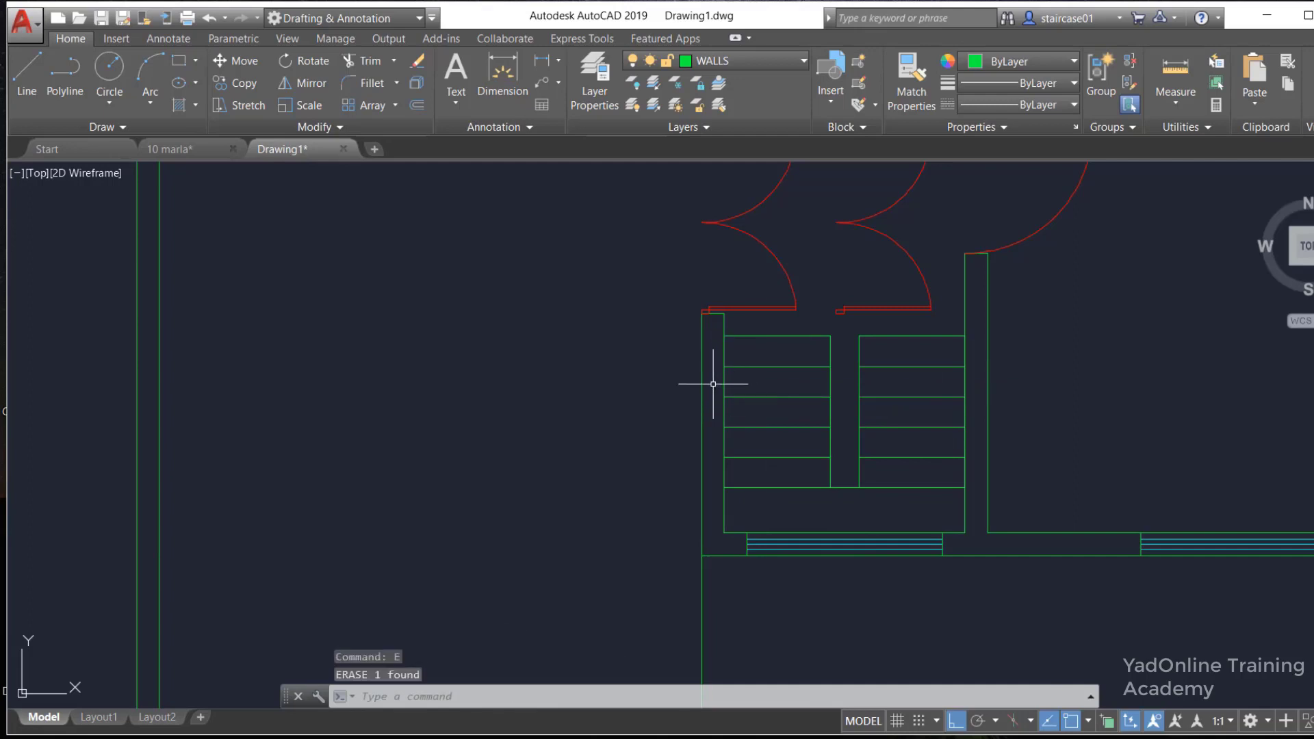
scroll(693, 392, down, 4)
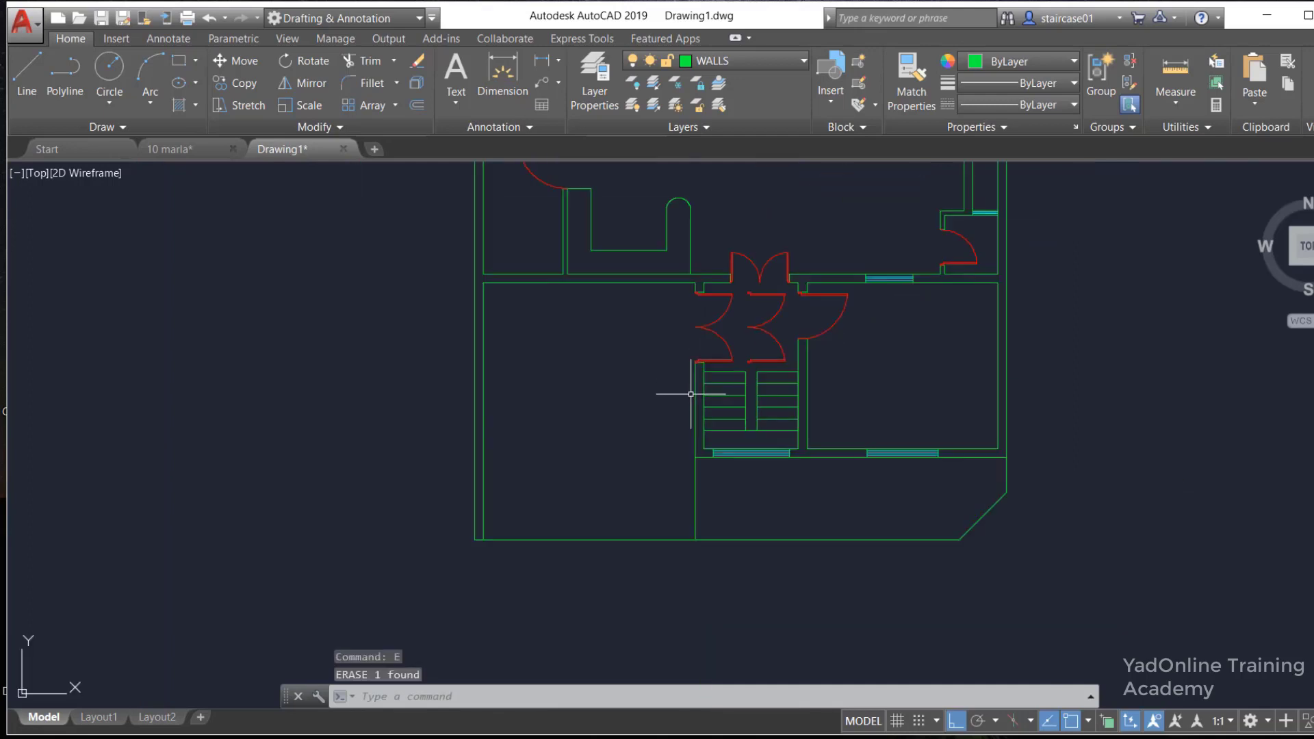
Turn on the TEXT layer so PORCHE, DRIVE WAY and LAWN labels show, keeping WALLS current
click(752, 58)
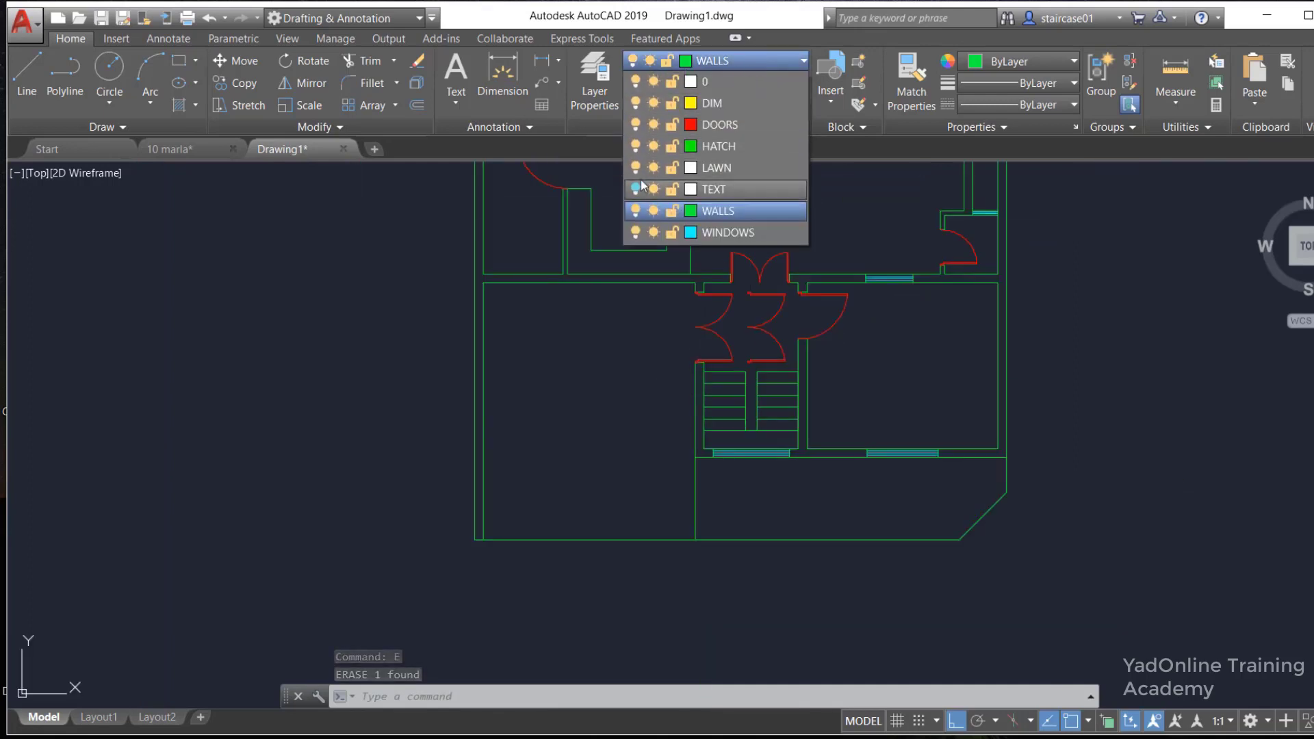
click(635, 190)
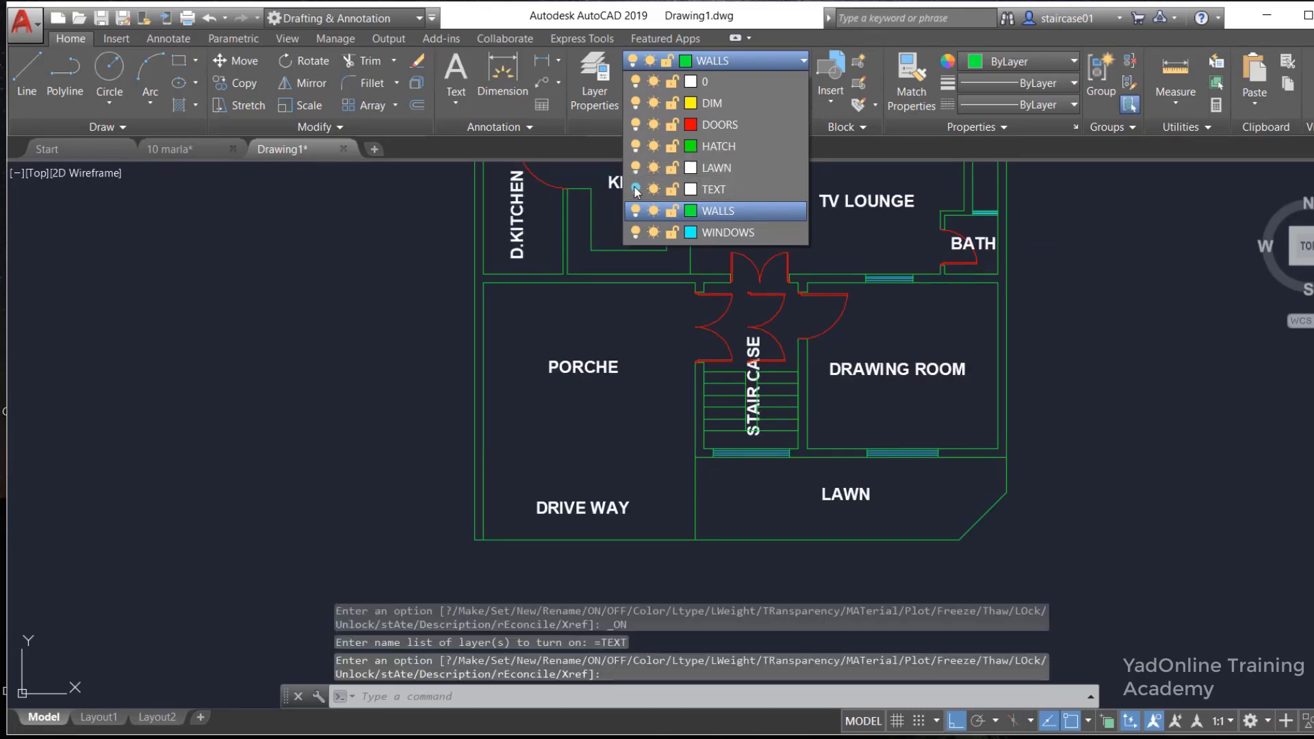
scroll(627, 430, down, 5)
scroll(627, 430, up, 5)
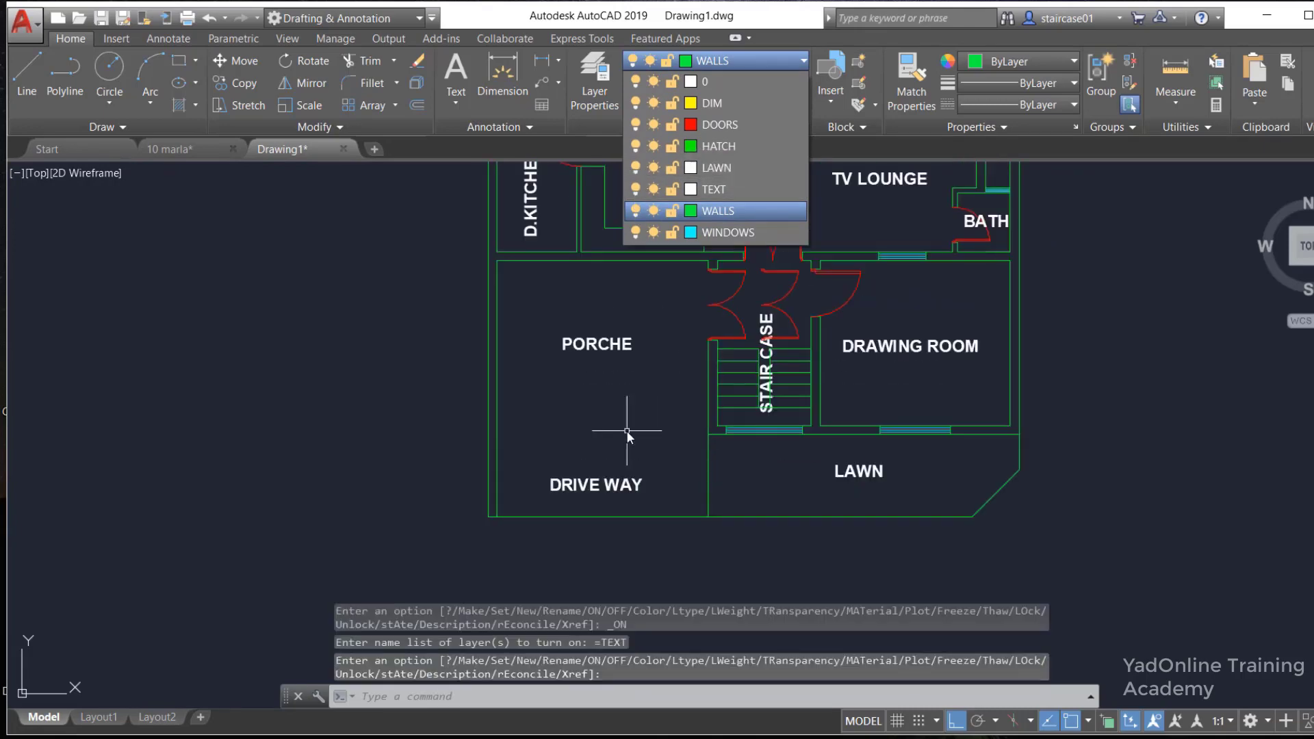
scroll(627, 430, down, 5)
scroll(626, 430, up, 2)
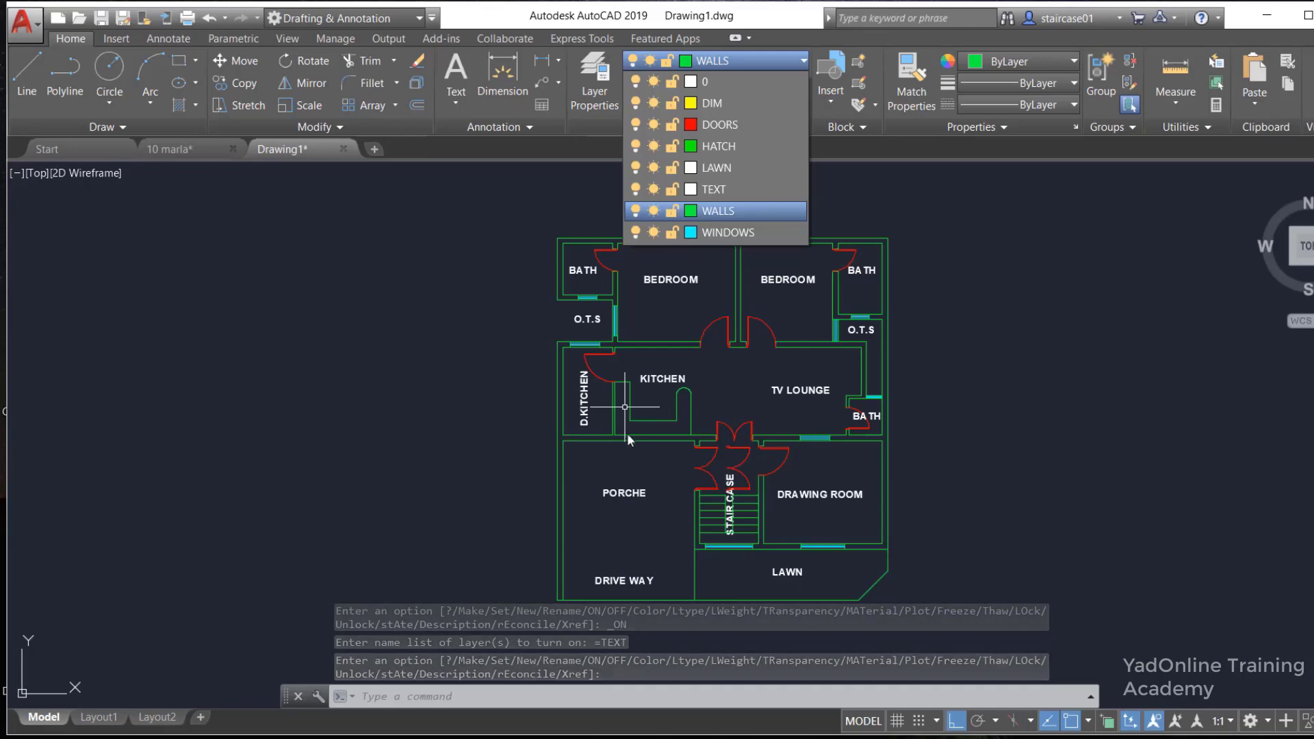
scroll(637, 479, up, 2)
scroll(644, 524, down, 2)
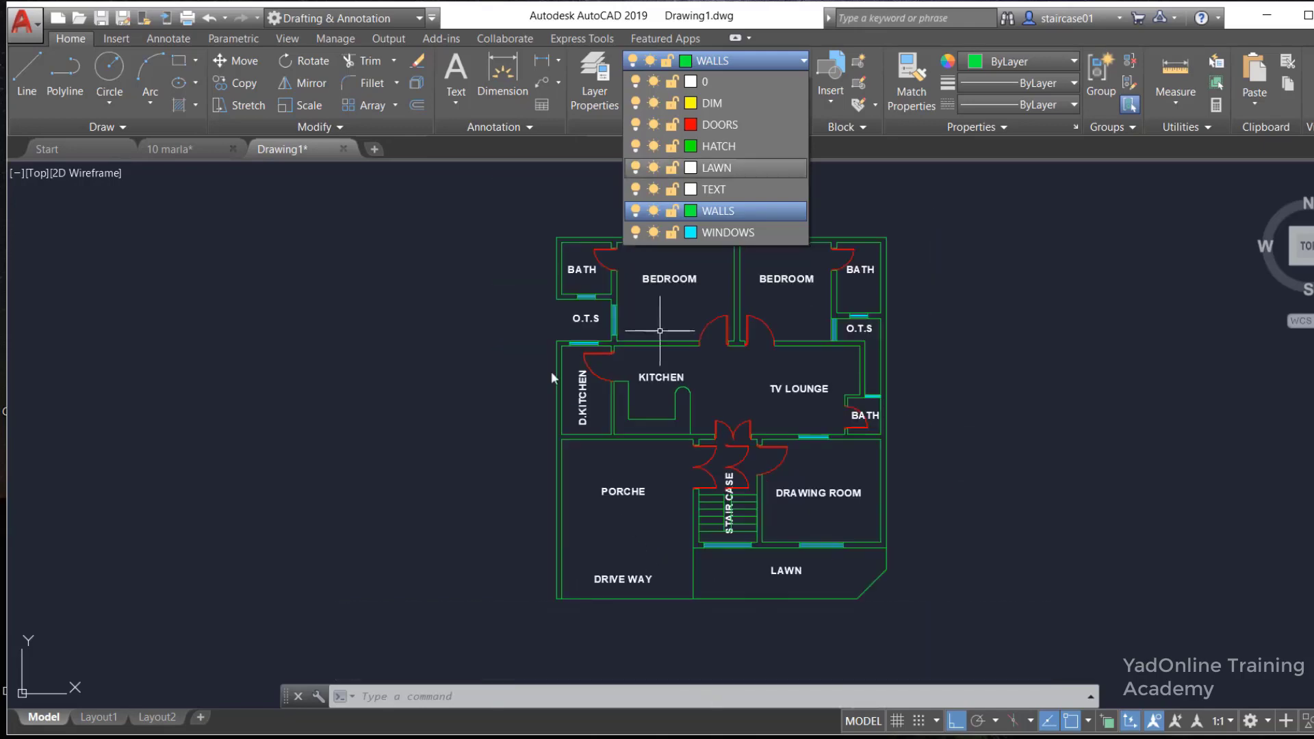
click(550, 336)
text(L)
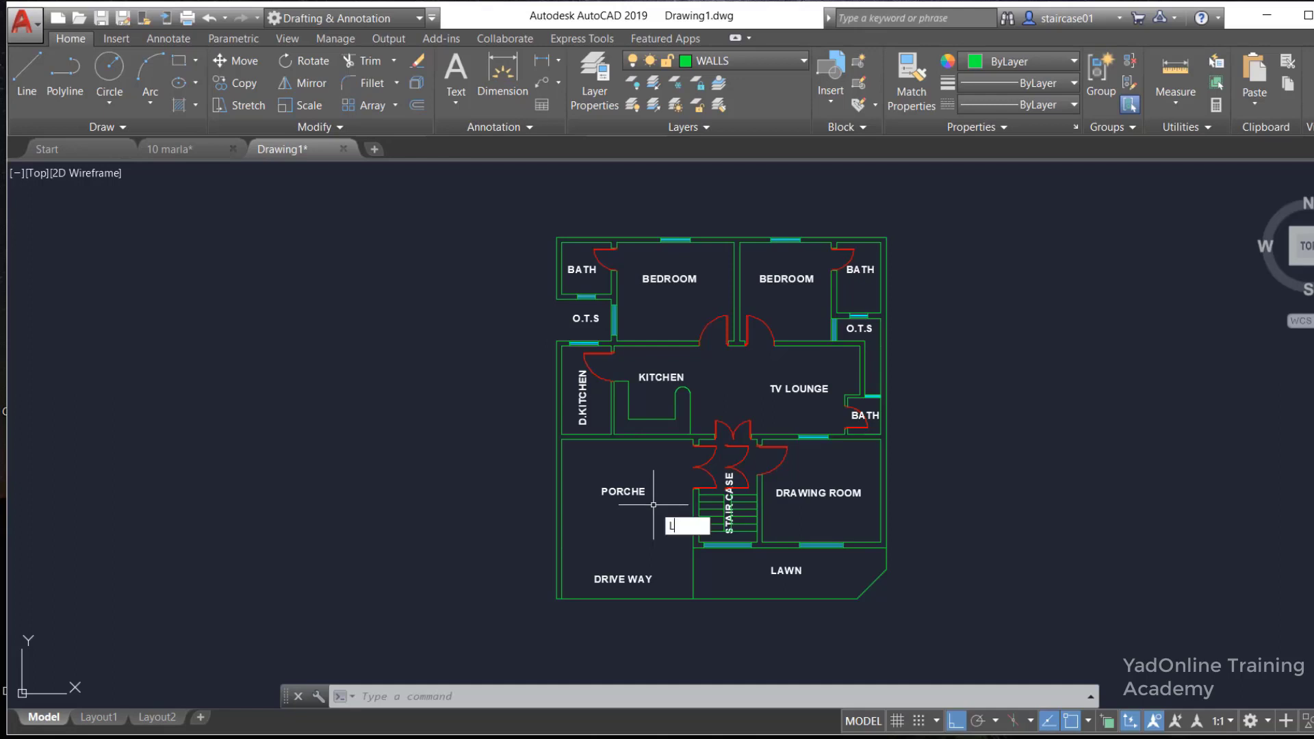
key(Return)
scroll(675, 547, up, 2)
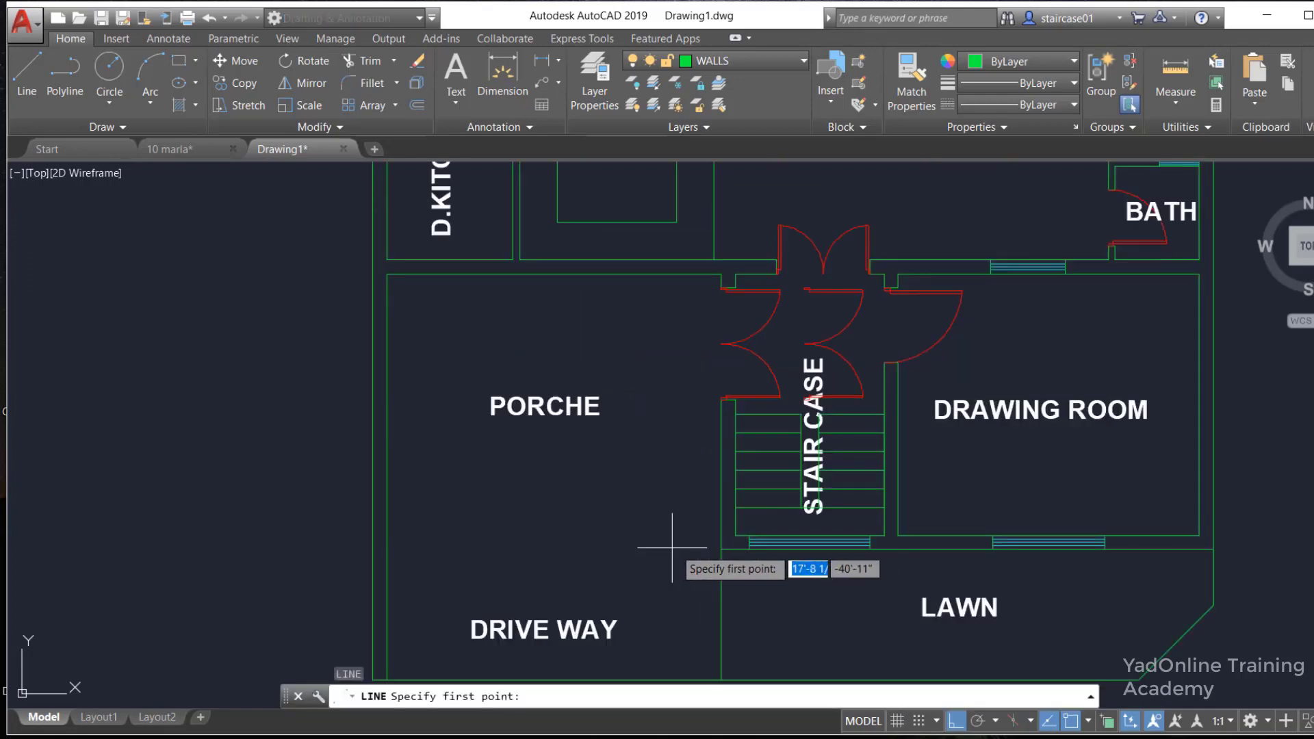
Offset the driveway's bottom line 1'-0" upward
click(721, 548)
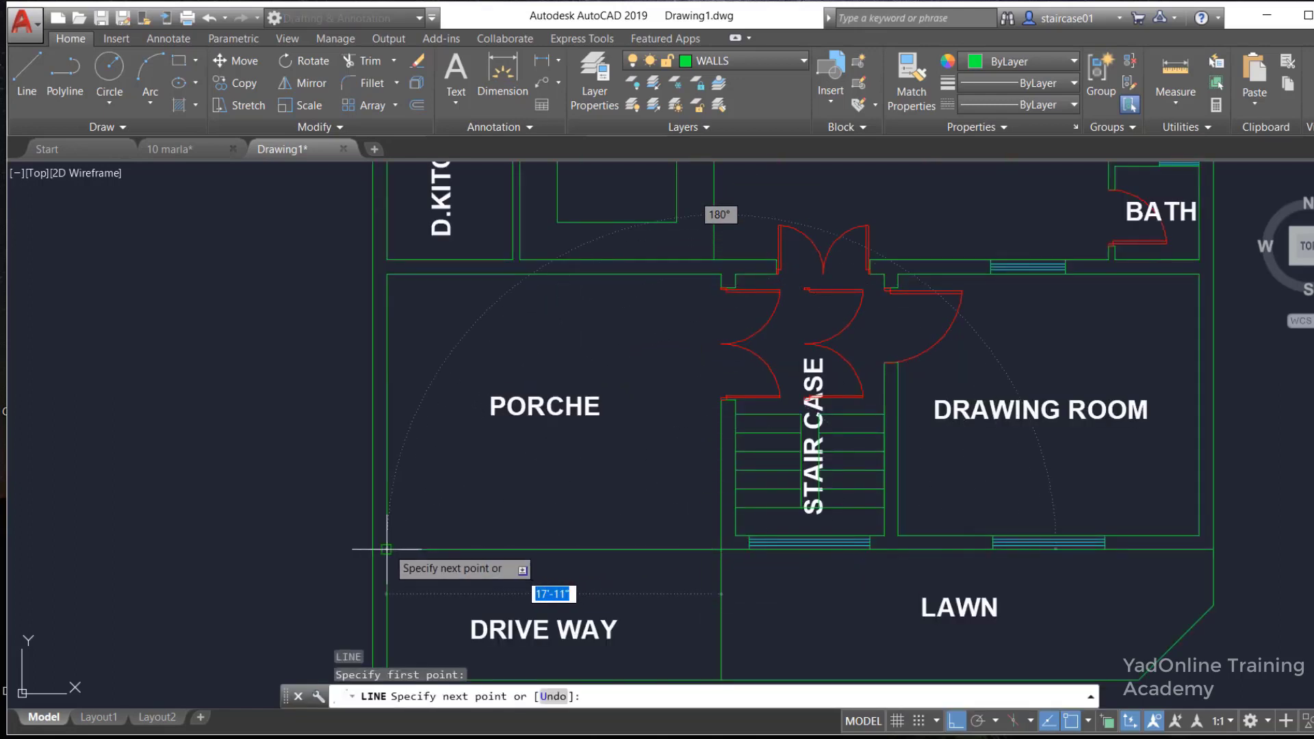
key(Escape)
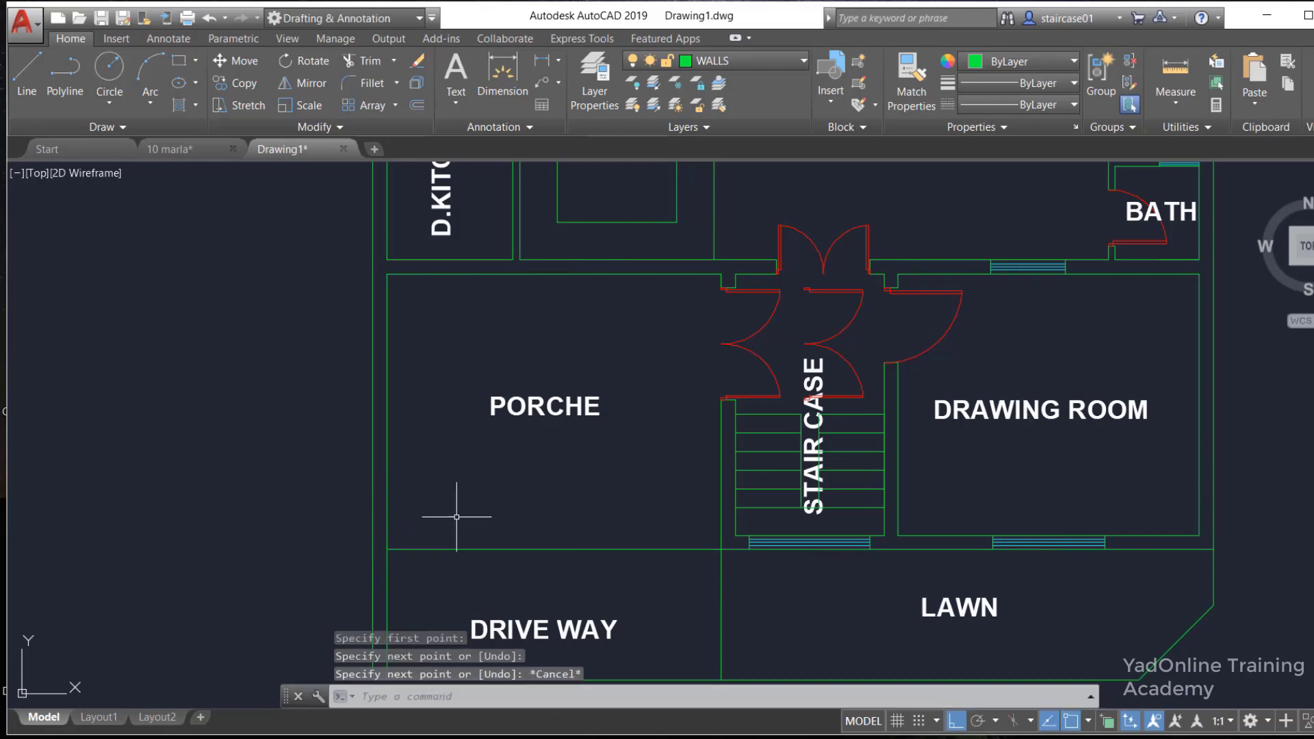
scroll(485, 507, down, 4)
scroll(434, 557, up, 2)
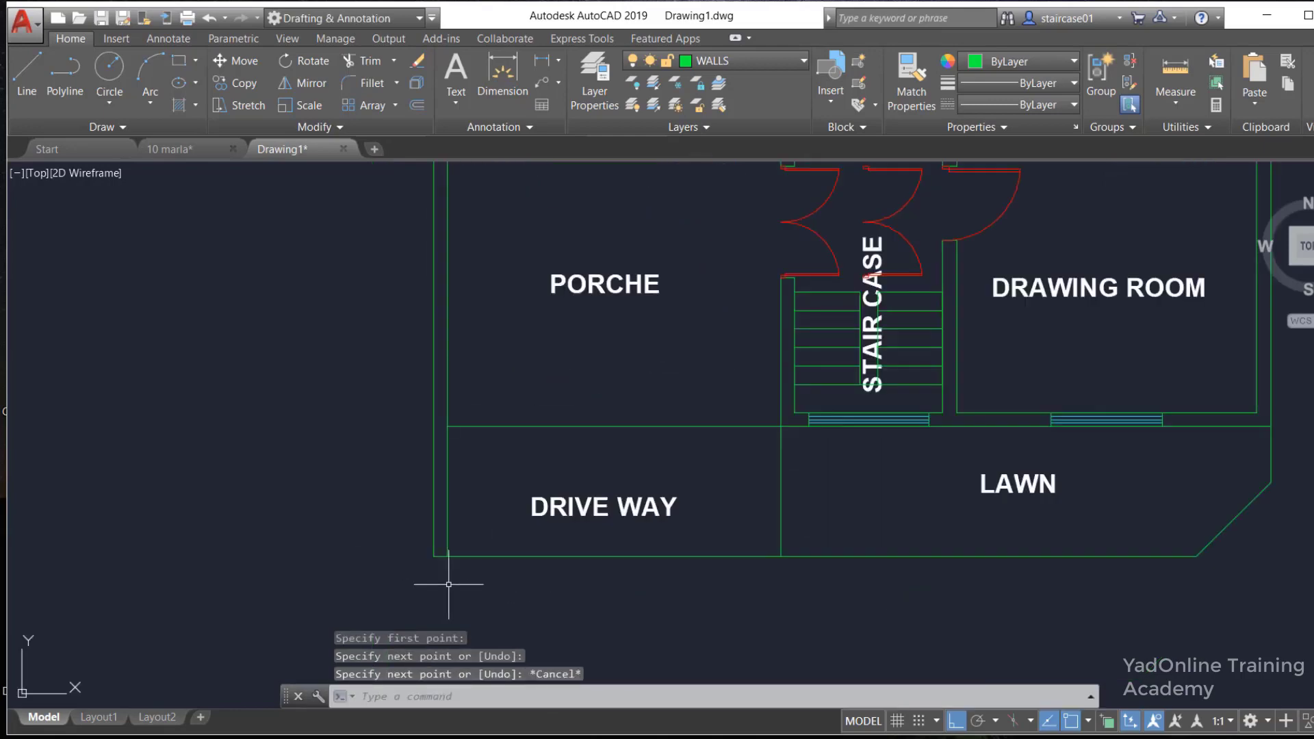
scroll(420, 507, up, 2)
scroll(434, 537, down, 2)
scroll(444, 541, up, 2)
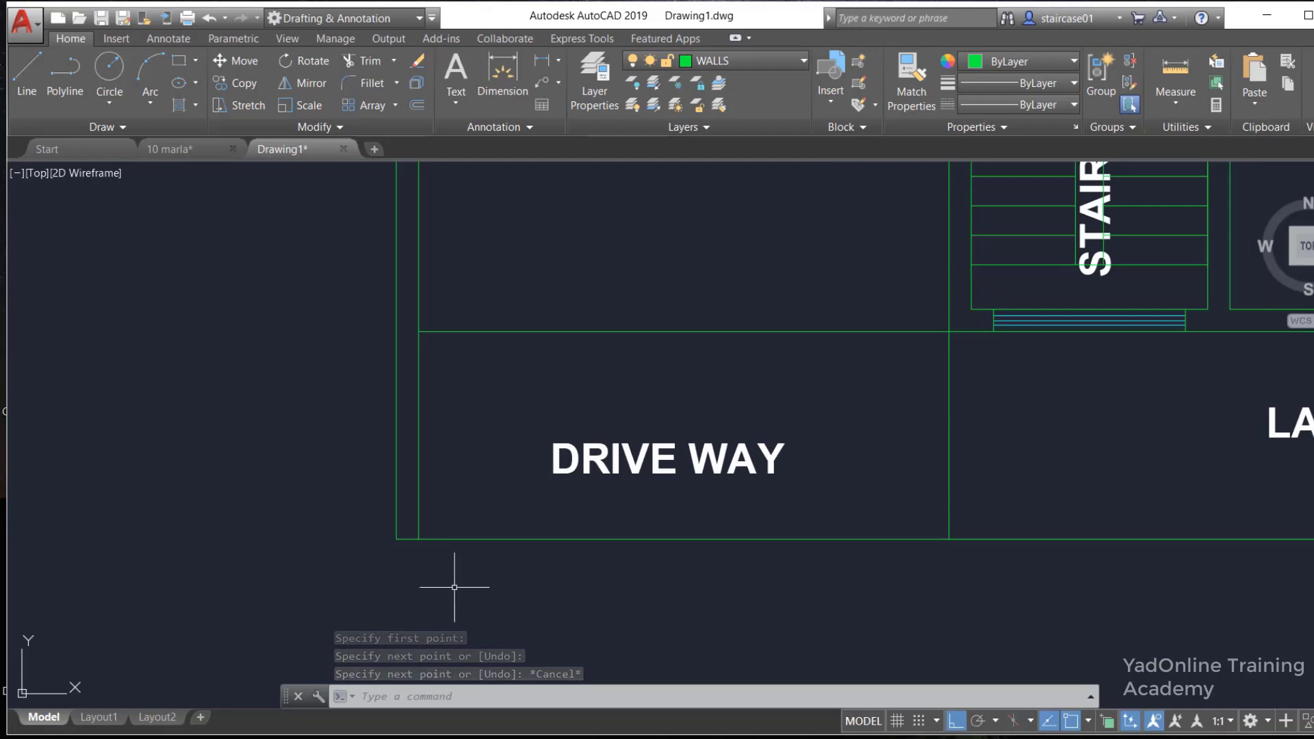
scroll(442, 575, down, 2)
text(l)
key(Return)
key(Escape)
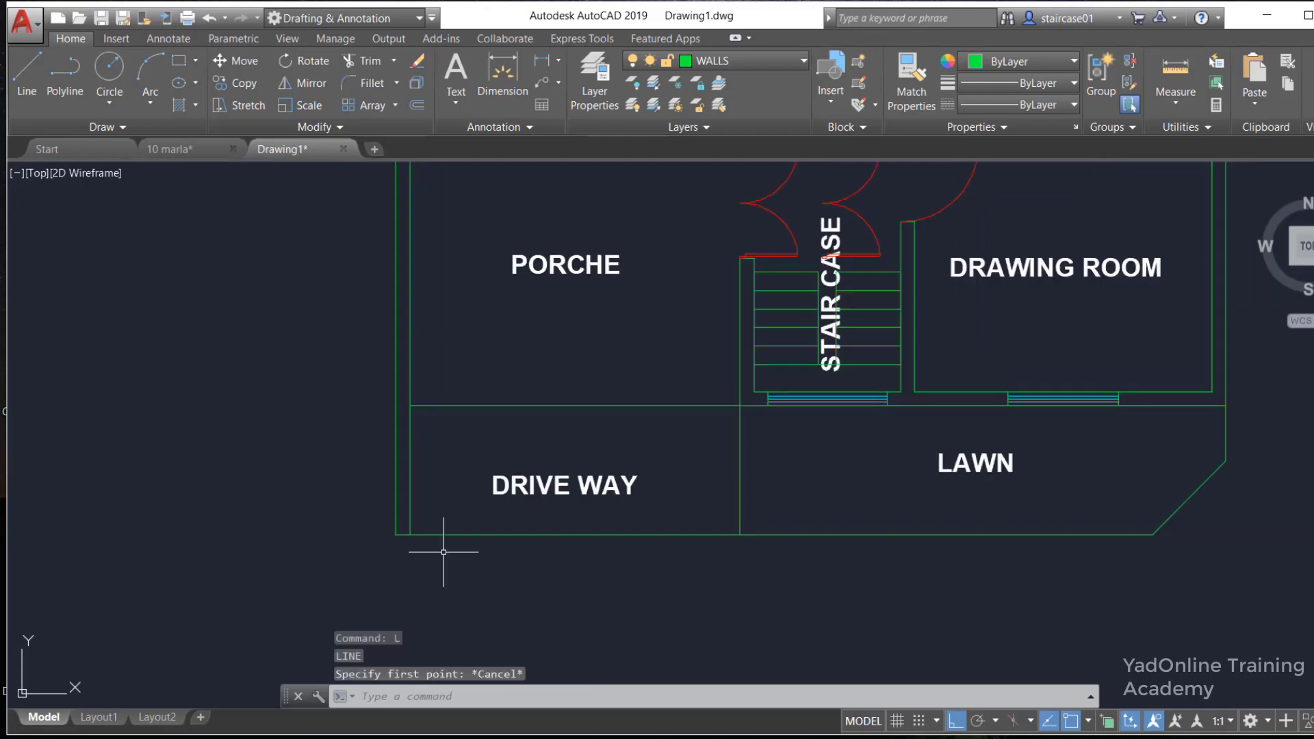
text(o)
key(Return)
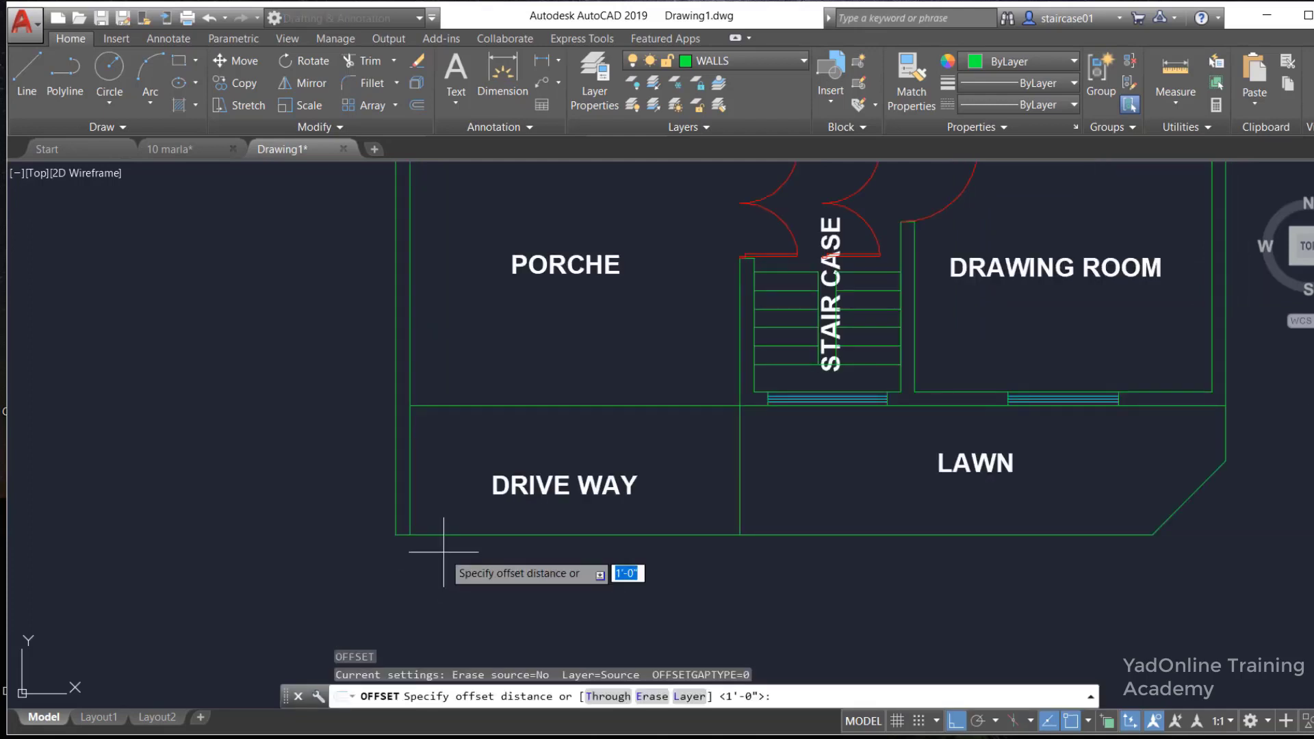
key(Return)
click(438, 534)
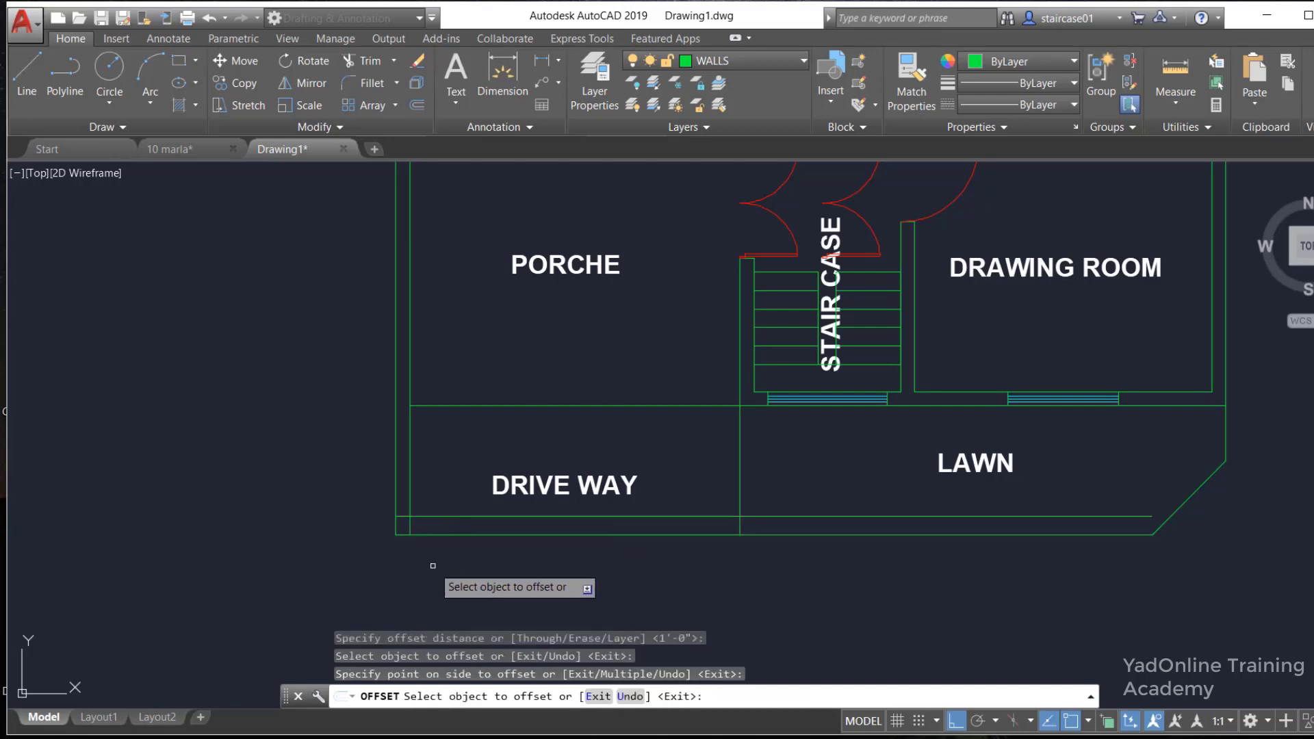
key(Return)
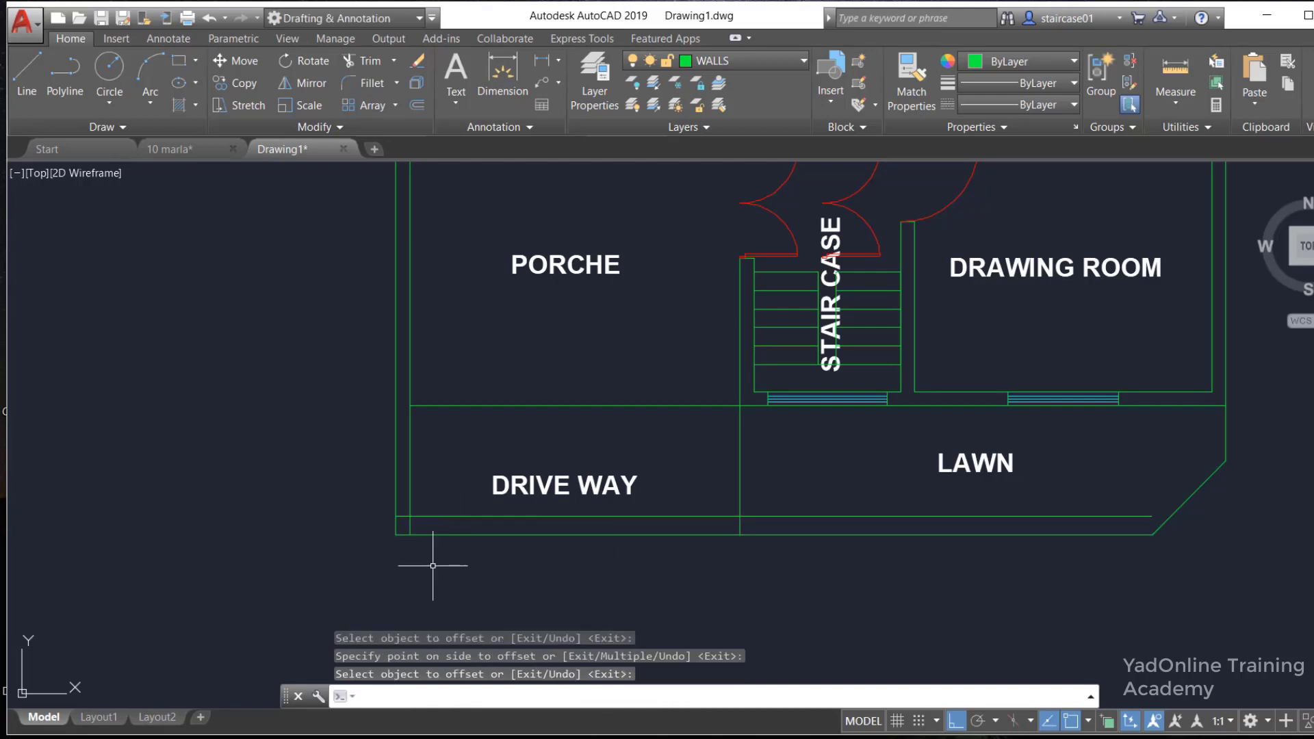
Offset the driveway's left wall line 1'-0" inward
scroll(418, 545, up, 2)
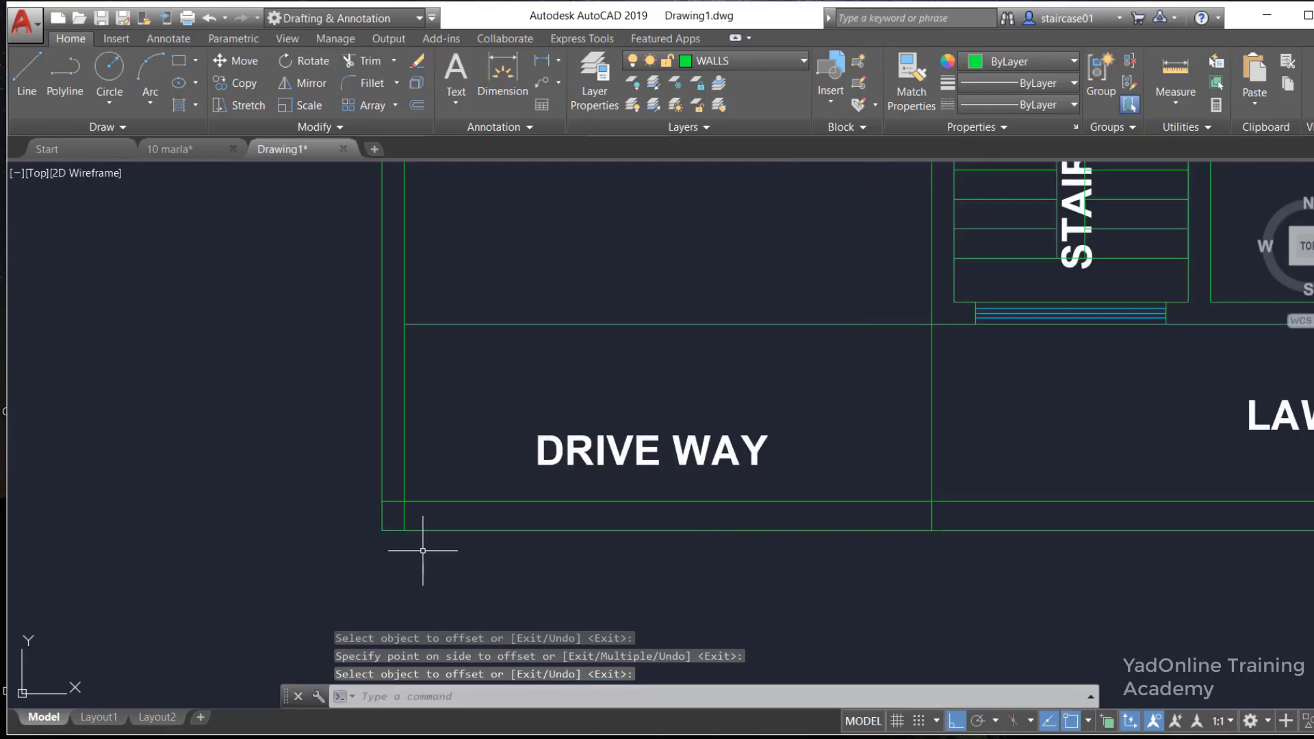
scroll(423, 551, up, 4)
scroll(423, 554, down, 2)
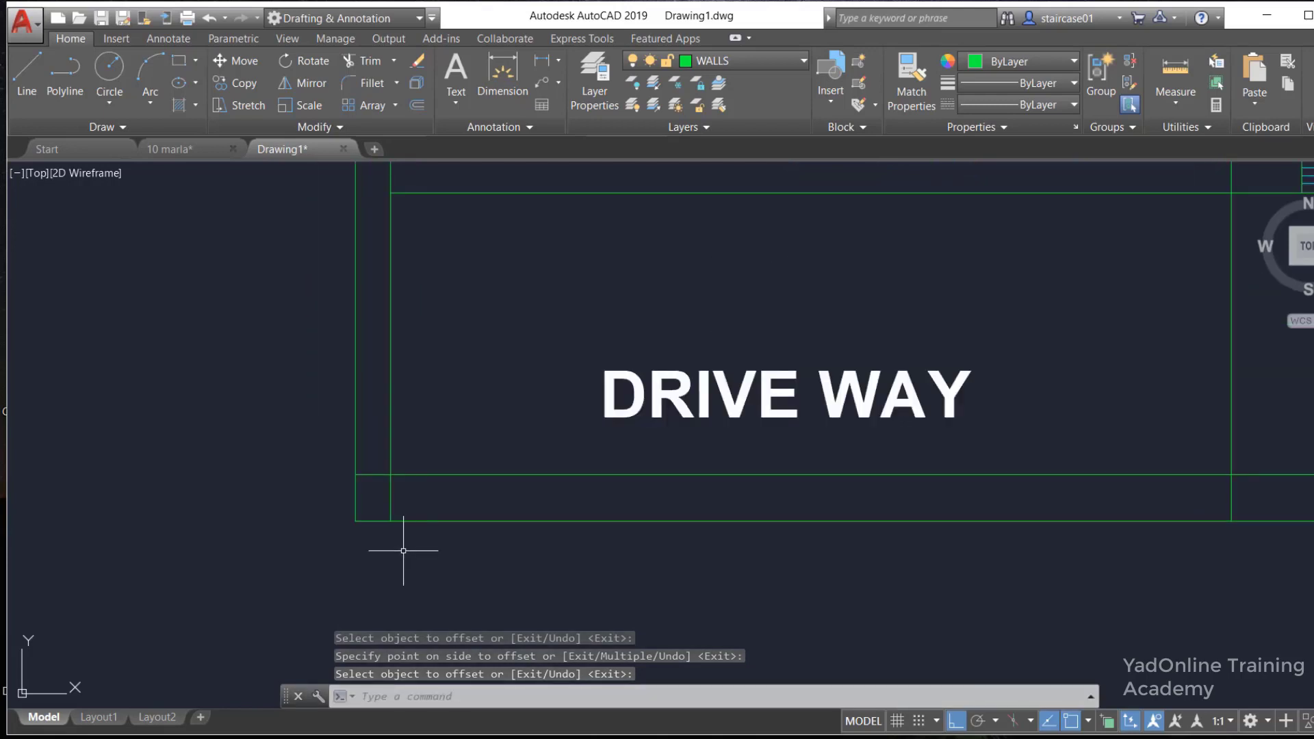
text(o)
key(Return)
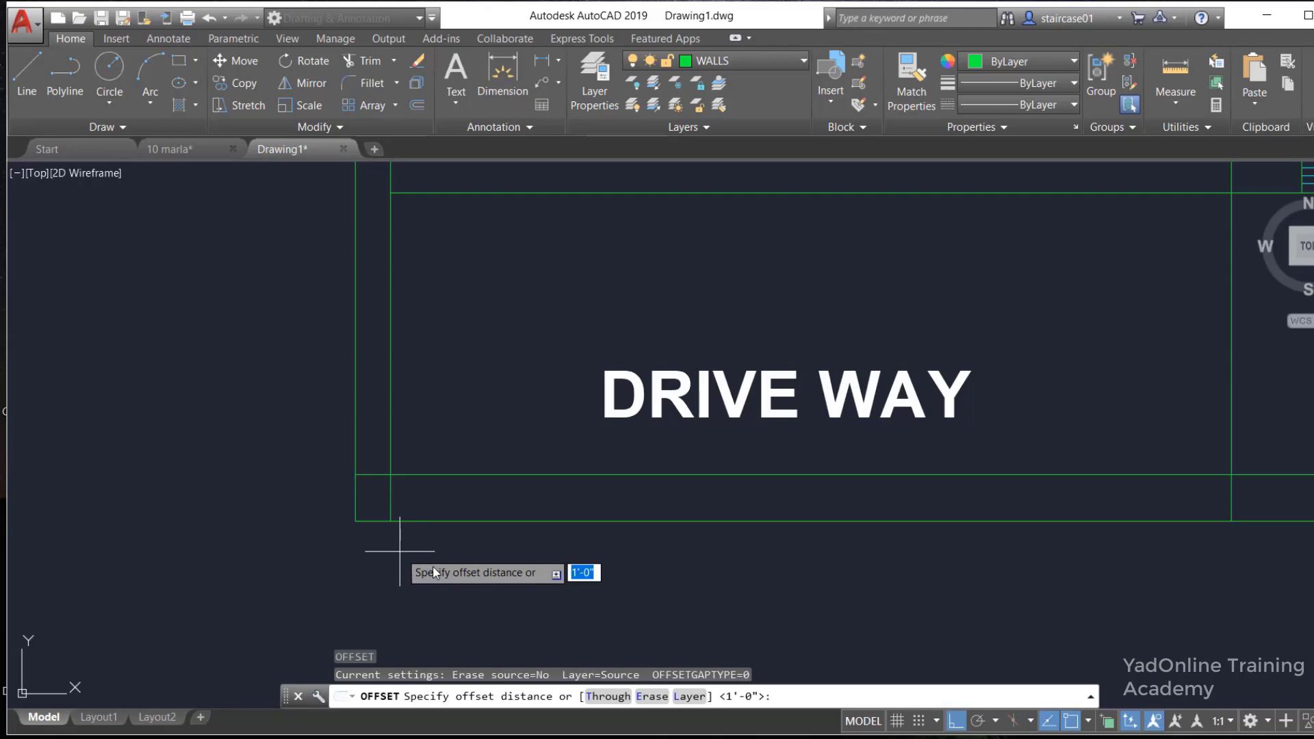
key(Escape)
scroll(400, 551, down, 4)
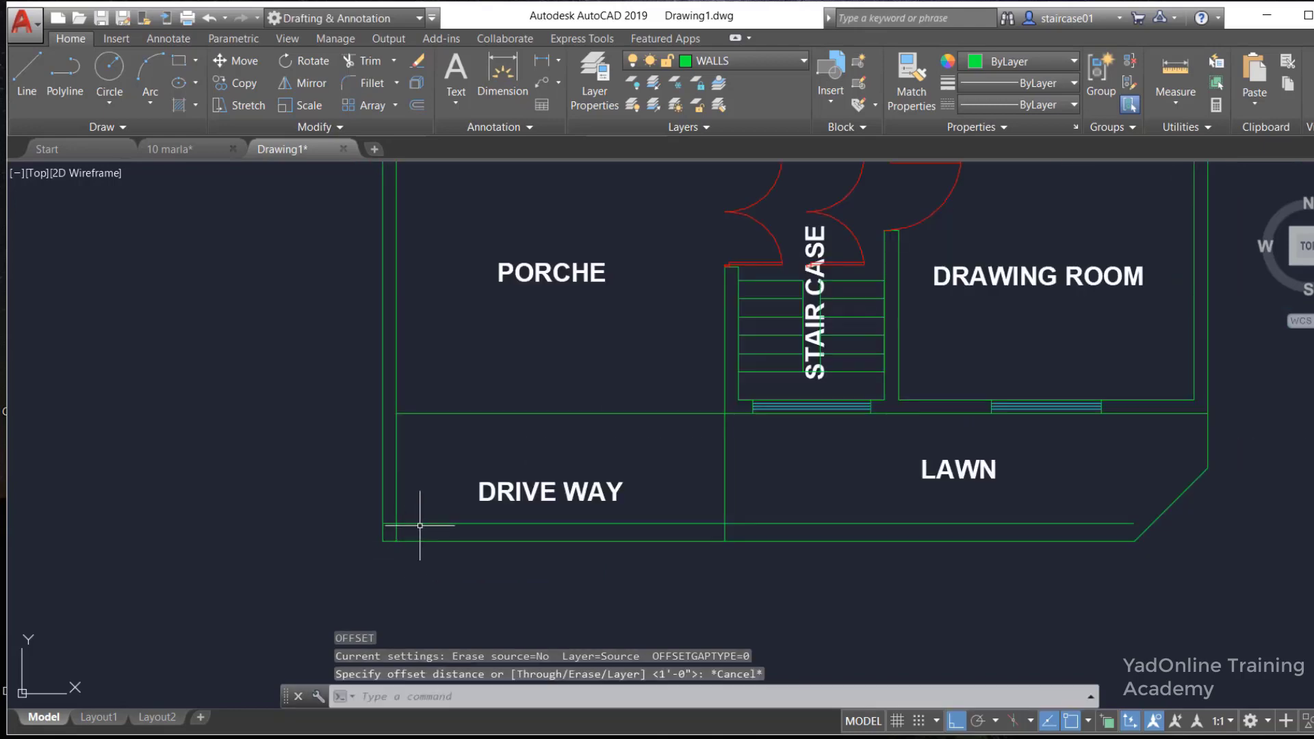
text(o)
key(Return)
key(Return)
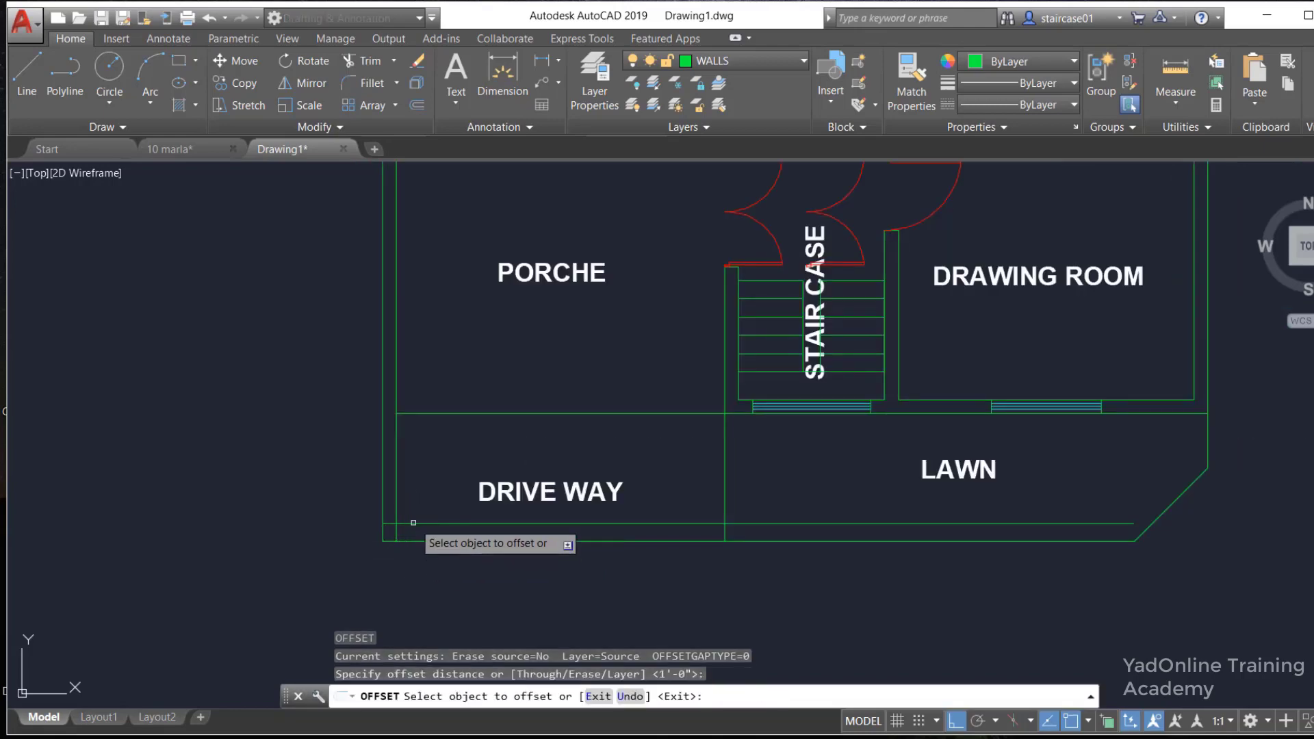
click(397, 506)
click(428, 496)
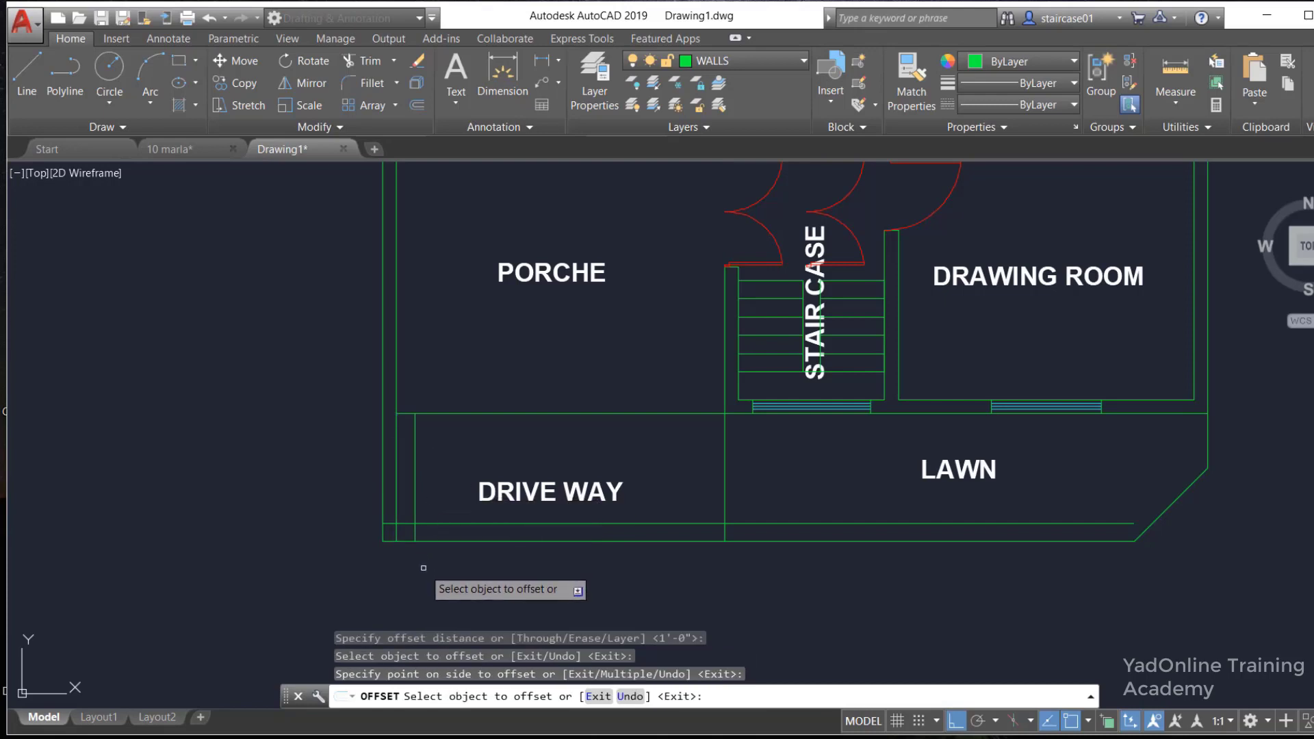
key(Escape)
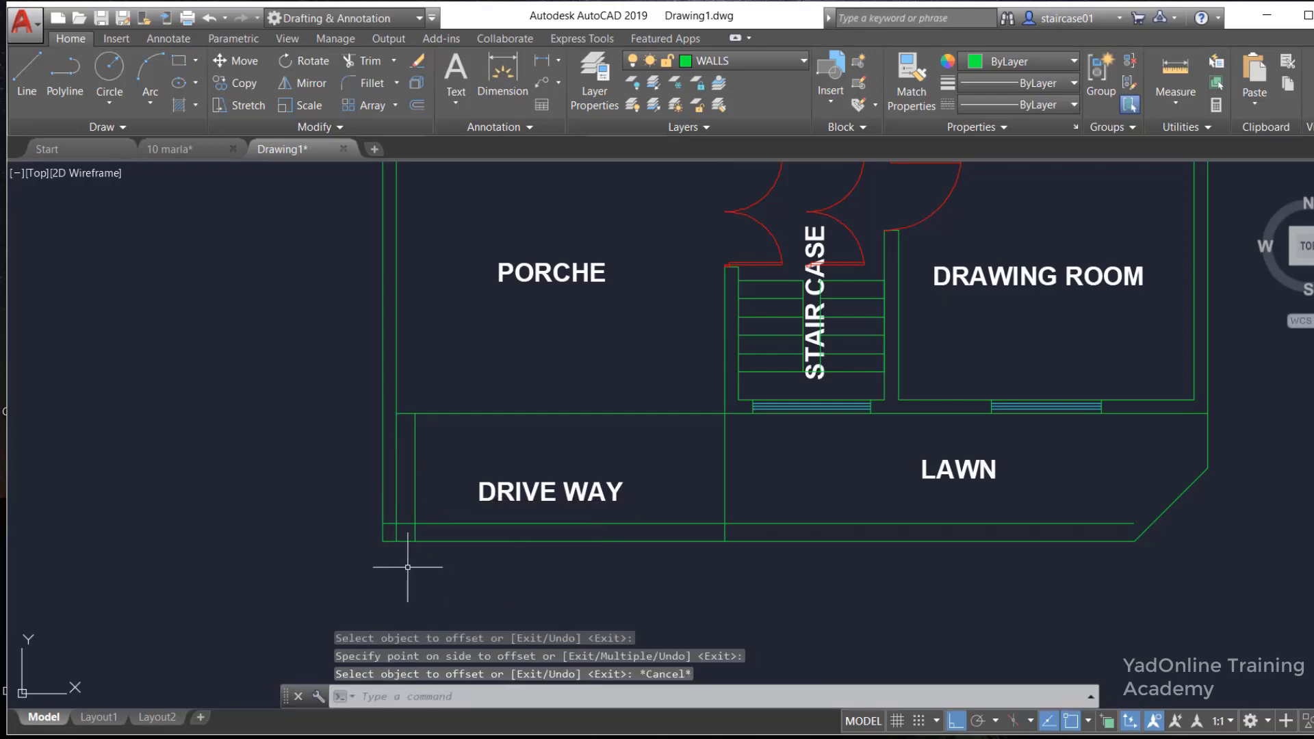
Trim the driveway's bottom edge and extra lines, leaving a 1'-0" square corner post
text(tr)
key(Return)
key(Return)
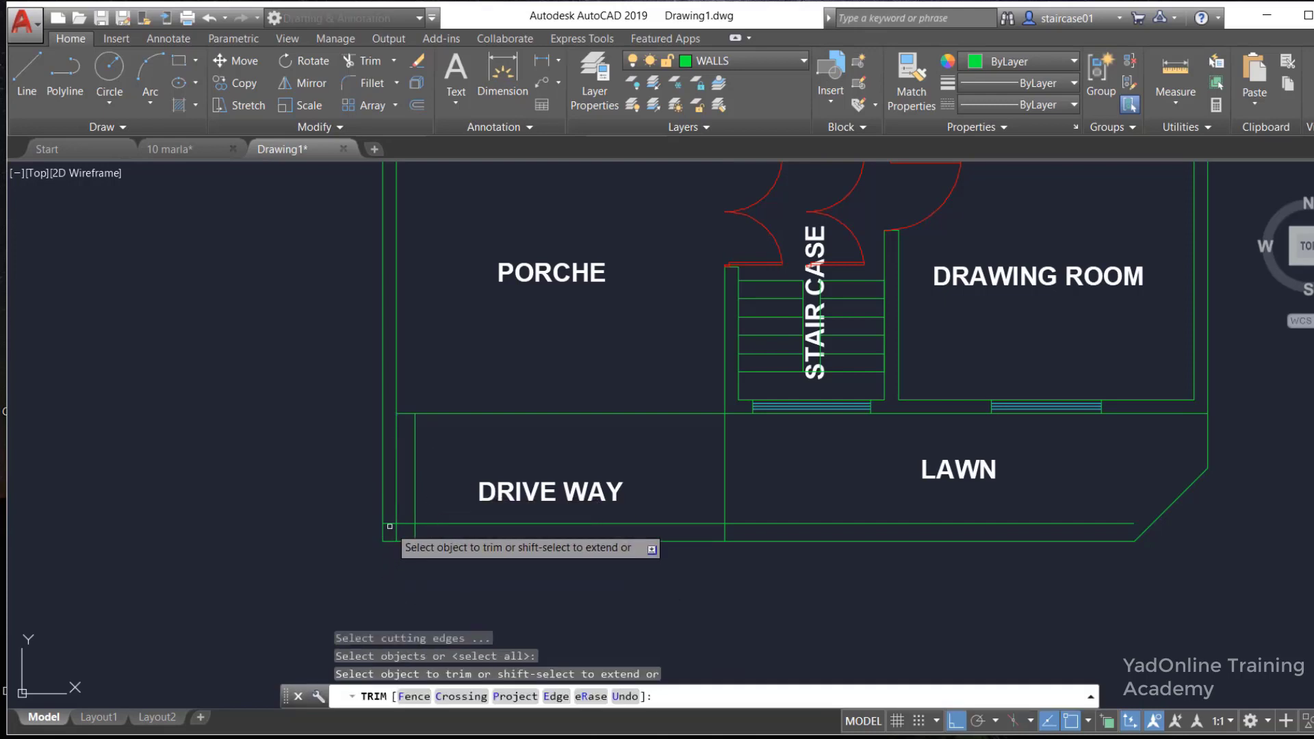
click(389, 525)
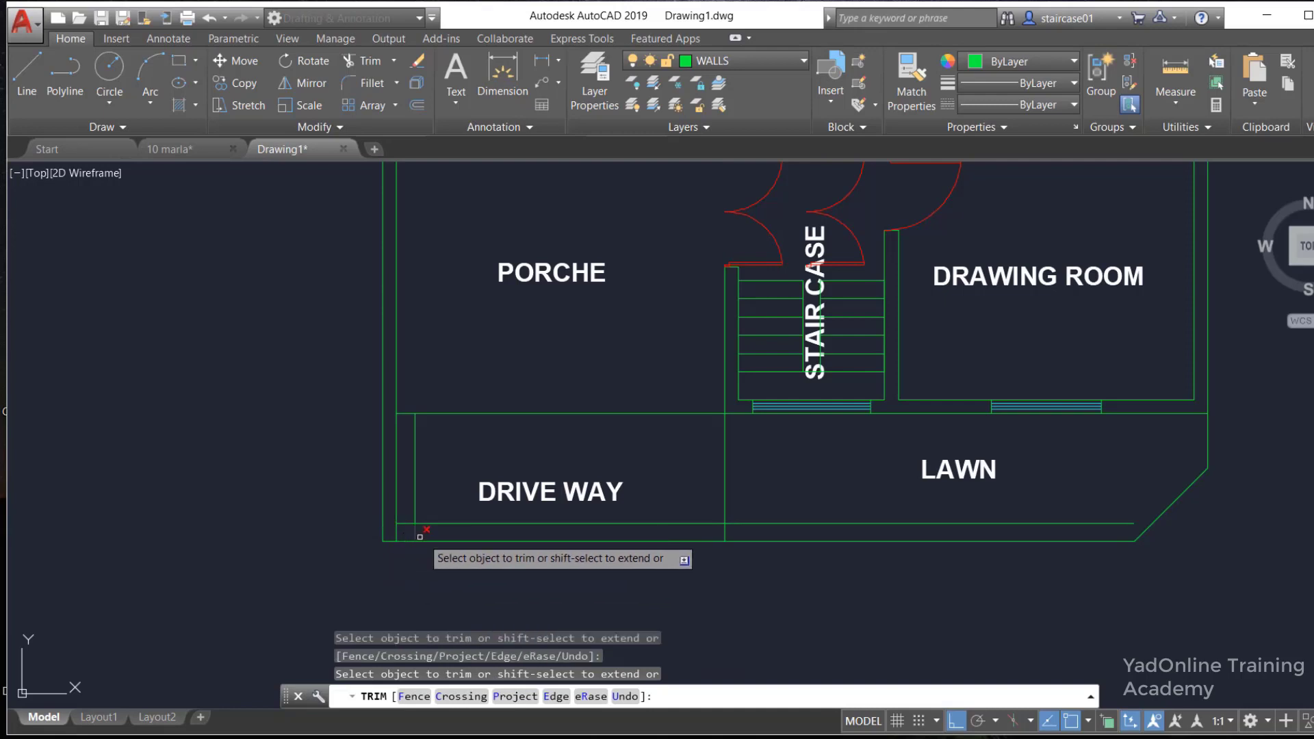
click(414, 494)
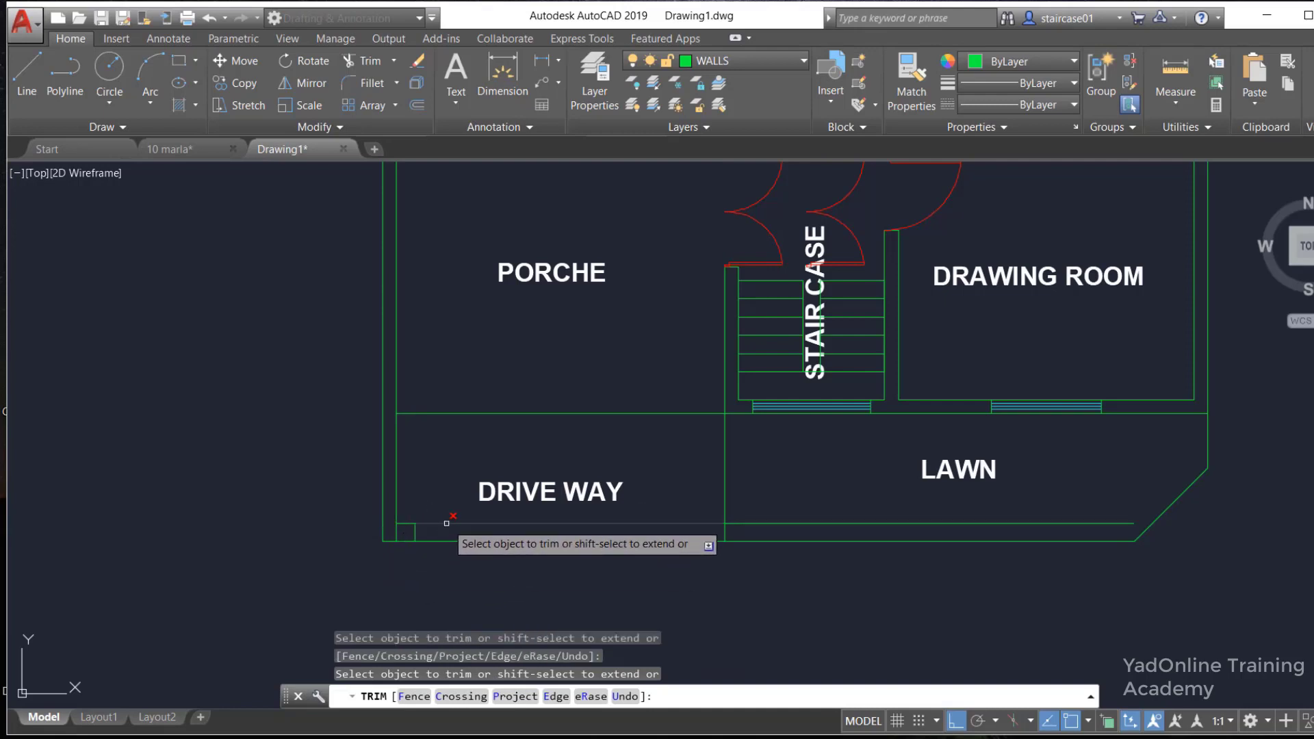
click(447, 523)
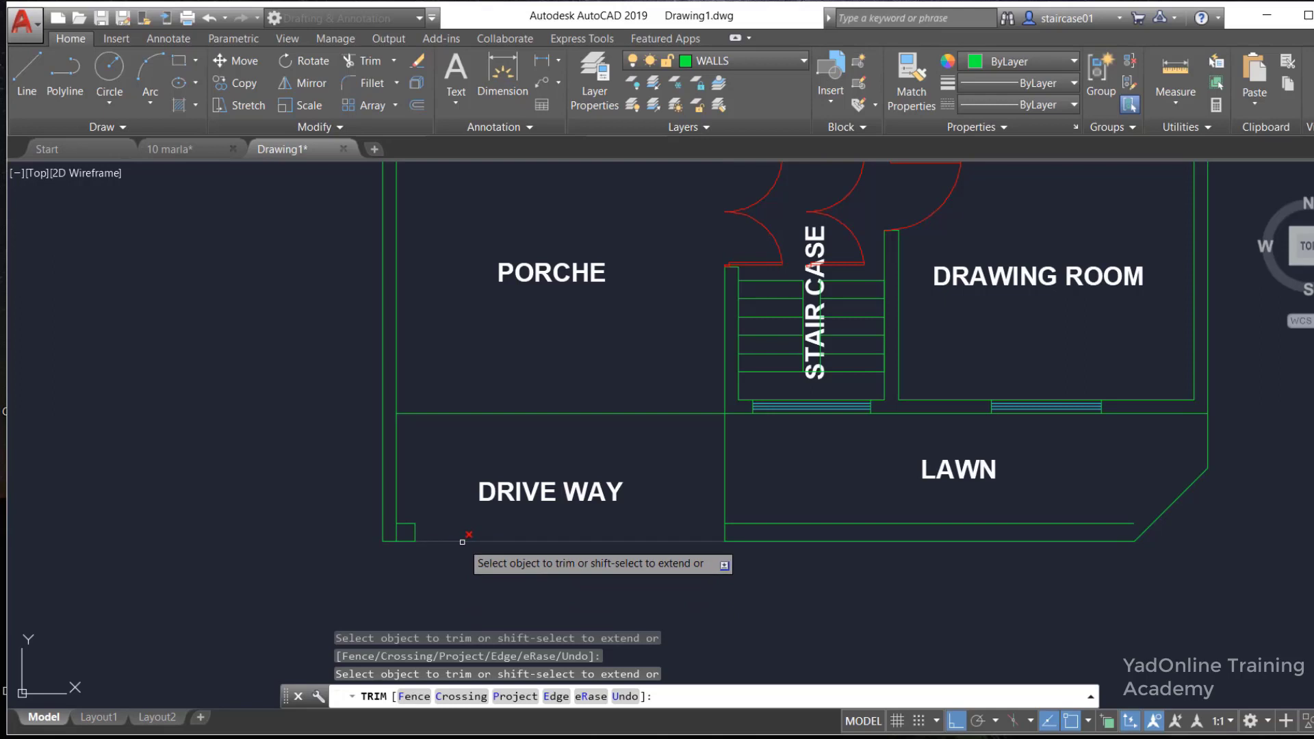
click(463, 542)
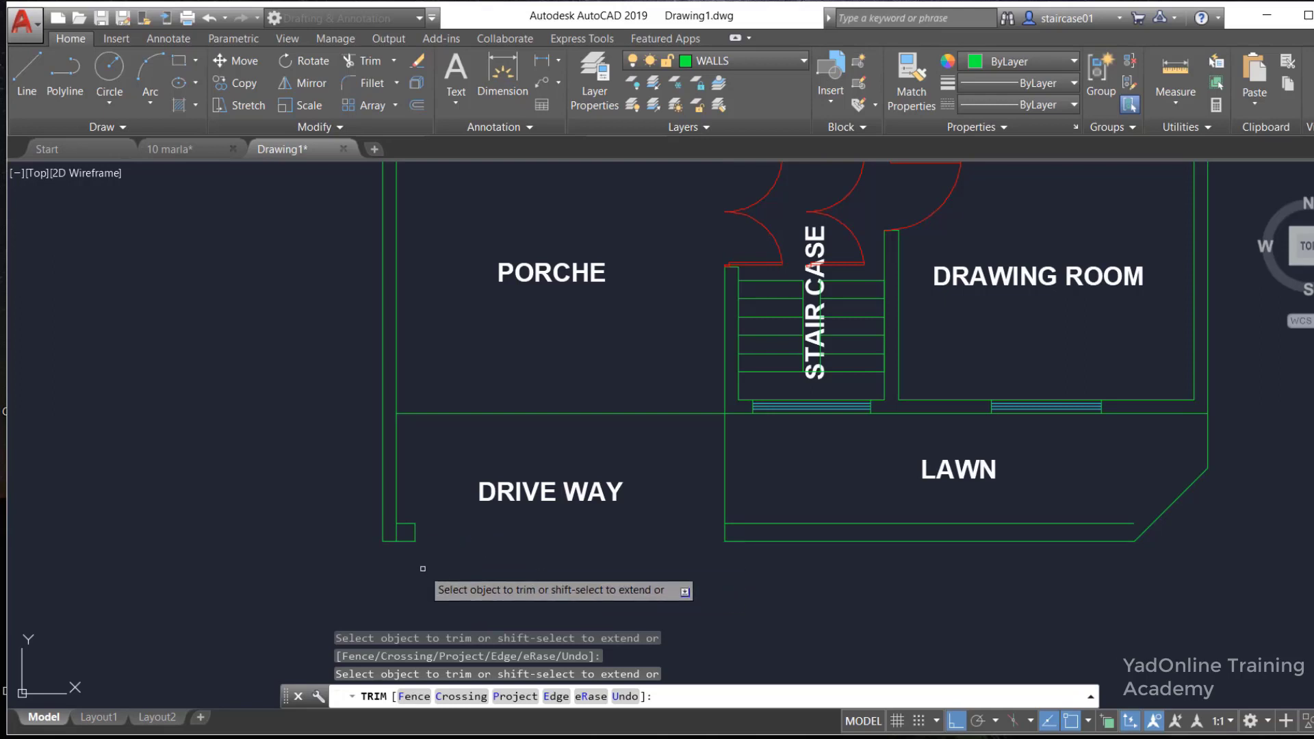
key(Escape)
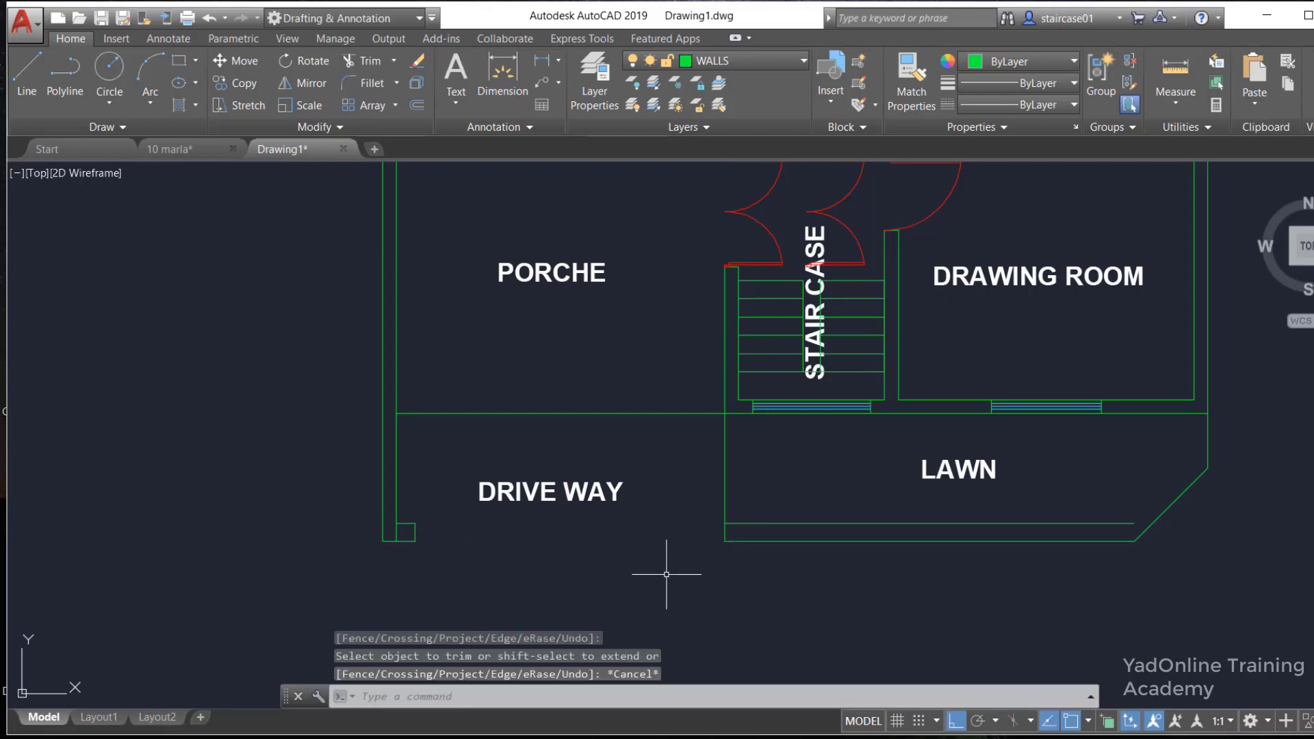
Copy the square corner post 16'6 to the right, to the driveway's edge beside LAWN
text(o)
key(Return)
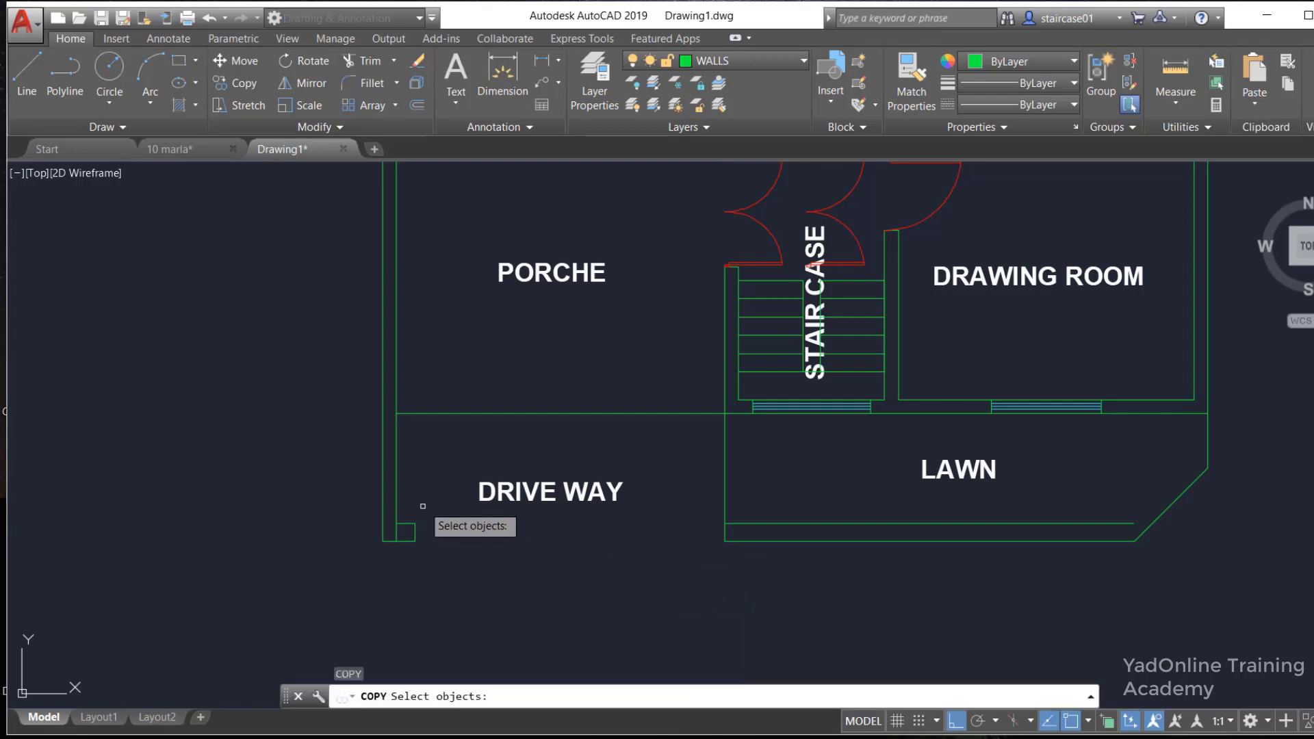
click(423, 501)
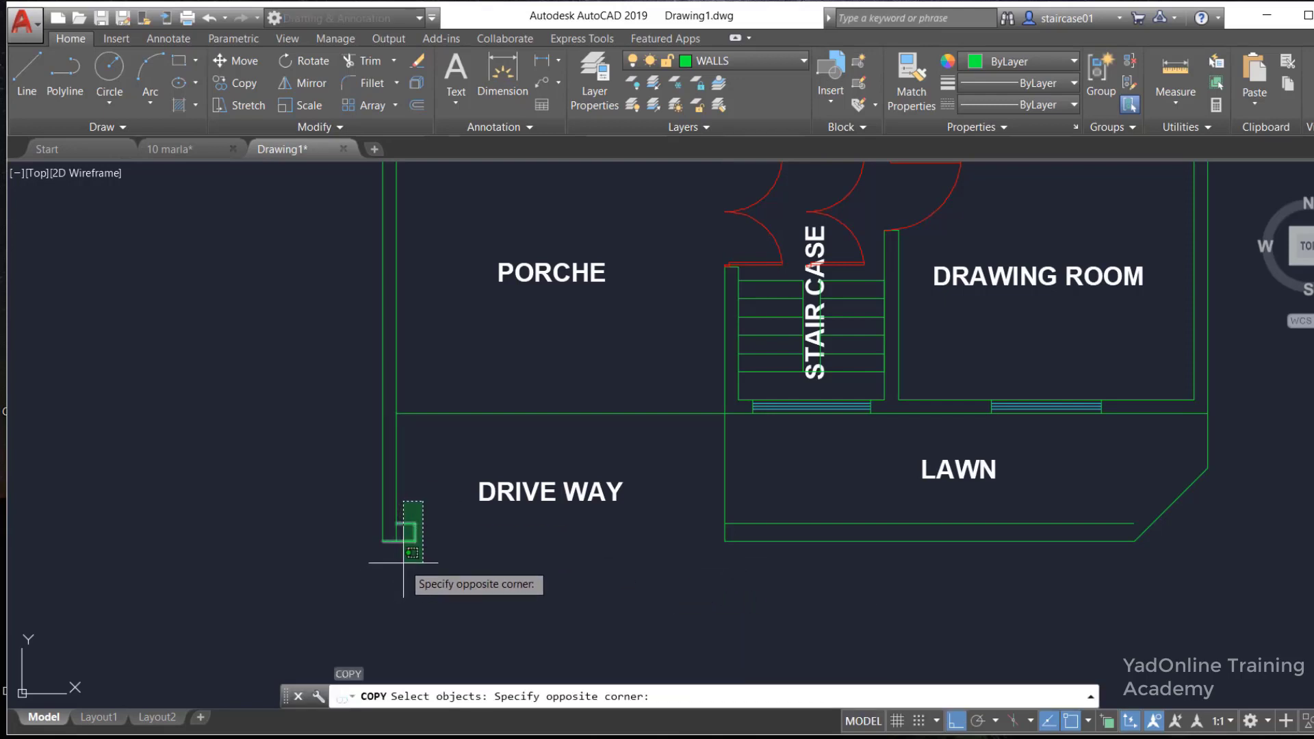
click(411, 557)
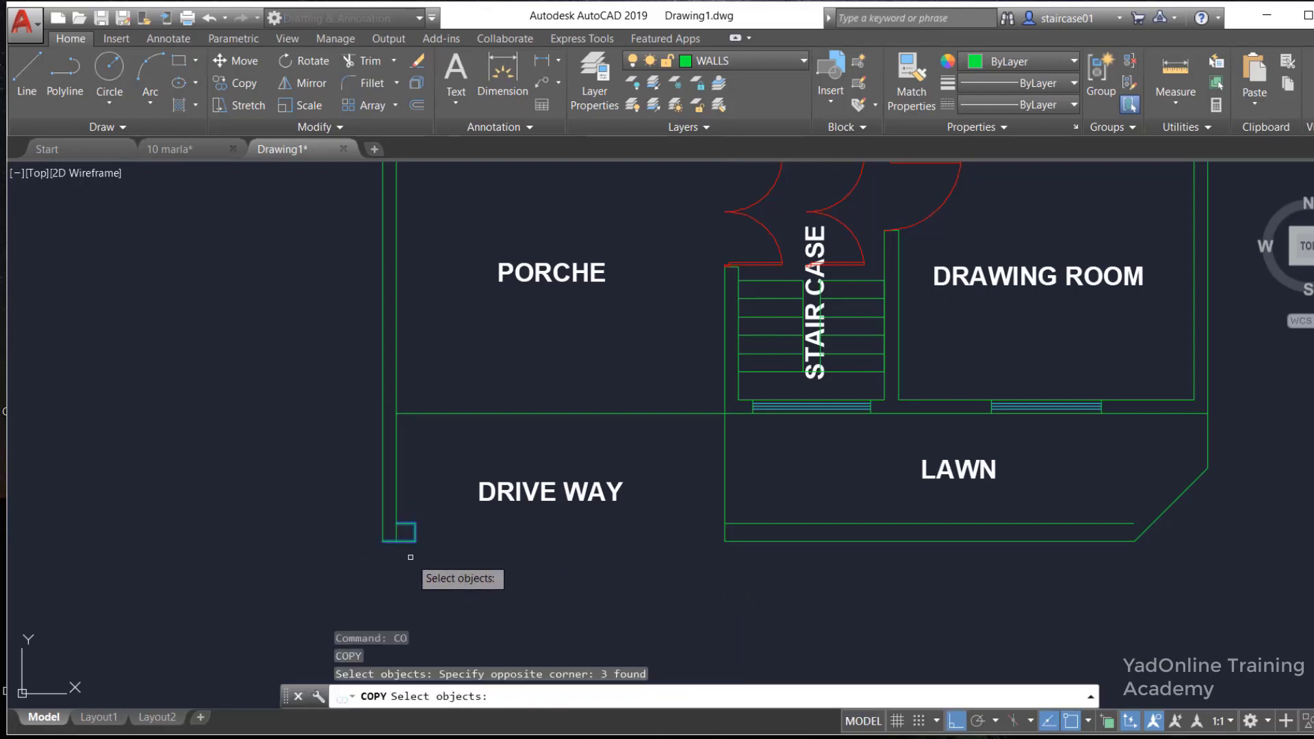
key(Return)
key(Escape)
scroll(411, 555, up, 2)
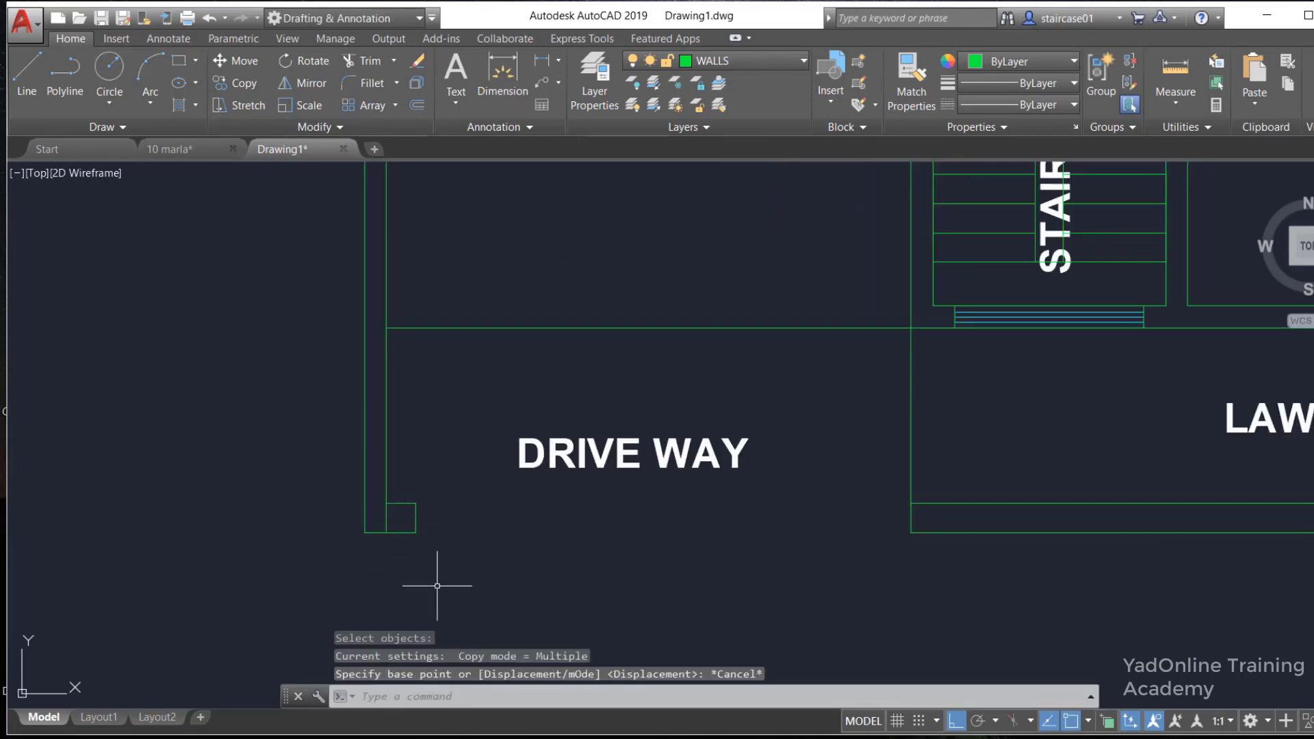
text(CO)
key(Return)
click(442, 480)
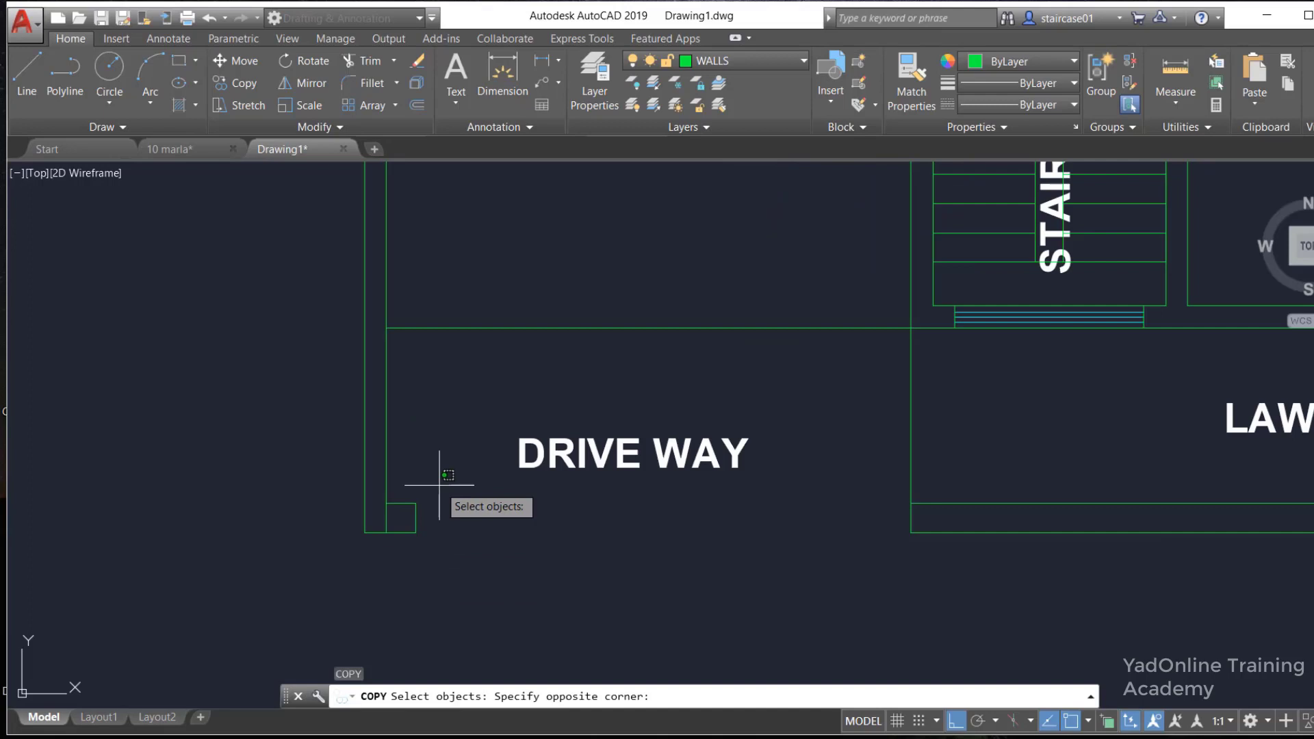
click(406, 552)
key(Return)
click(416, 532)
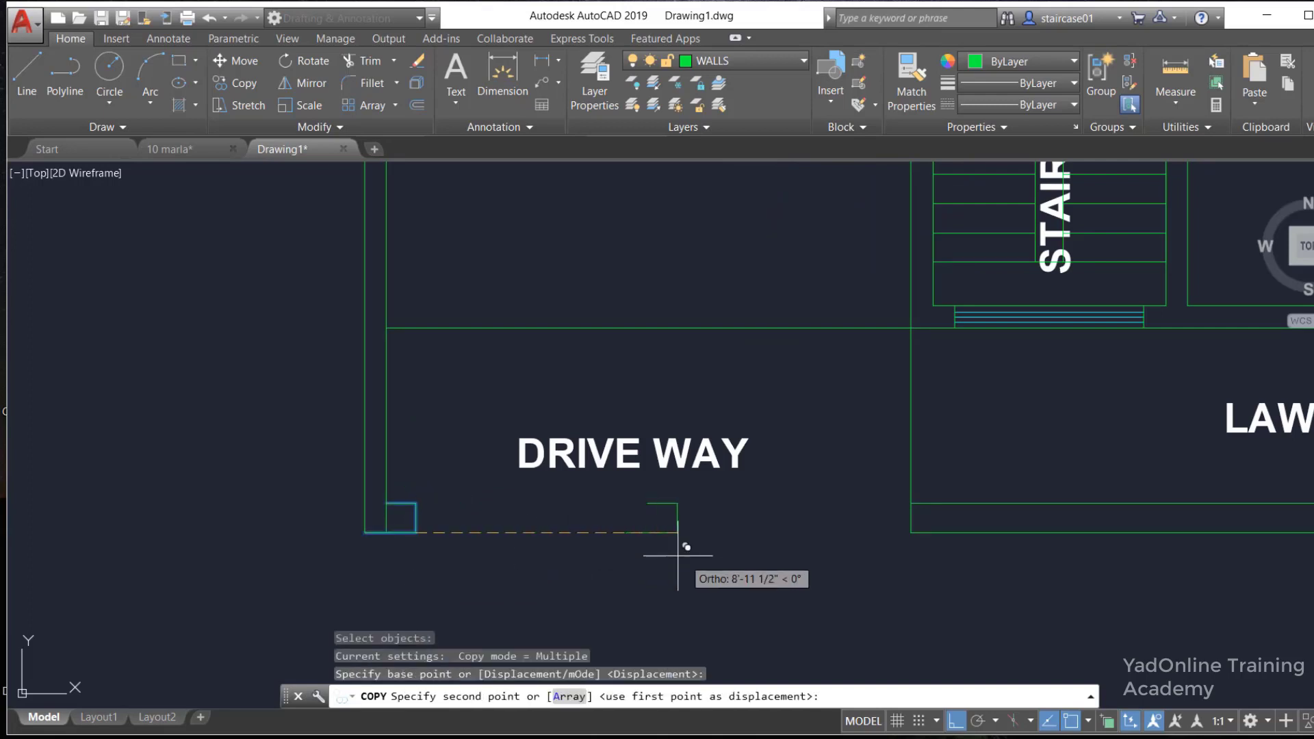
text(16'6)
key(Return)
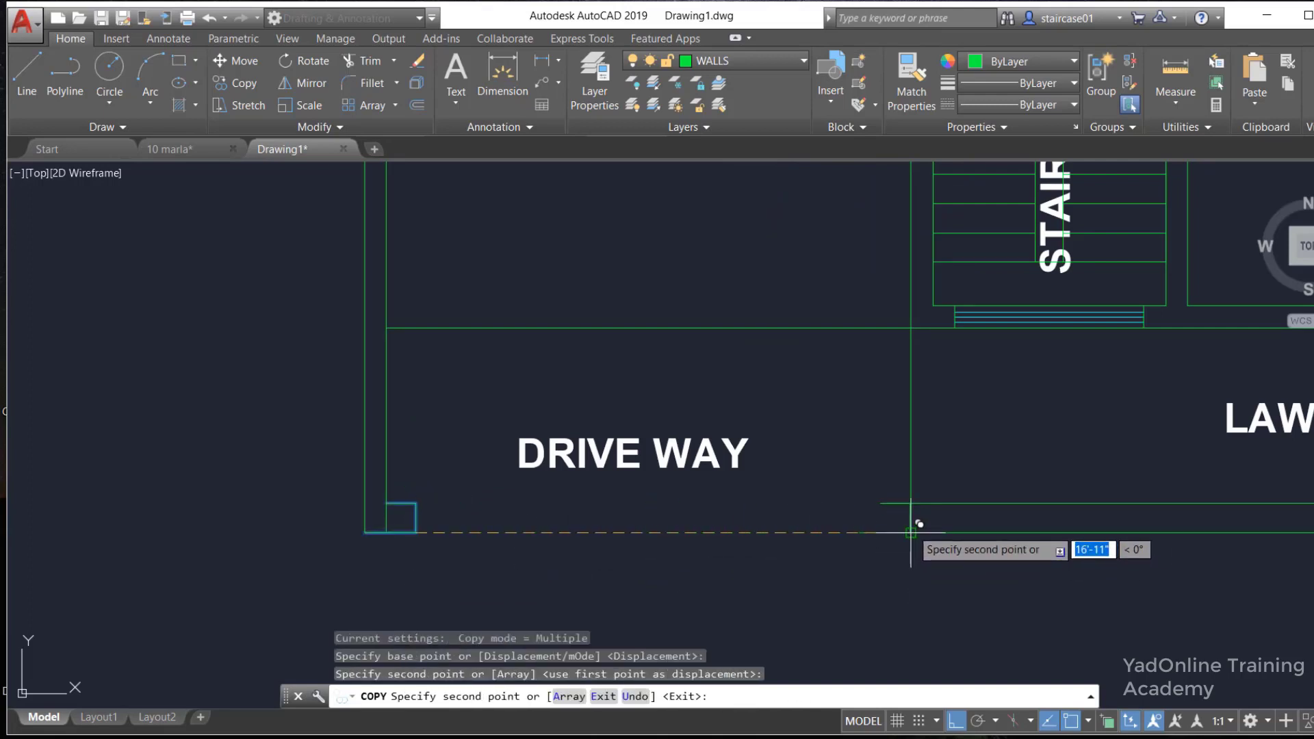
key(Return)
text(L)
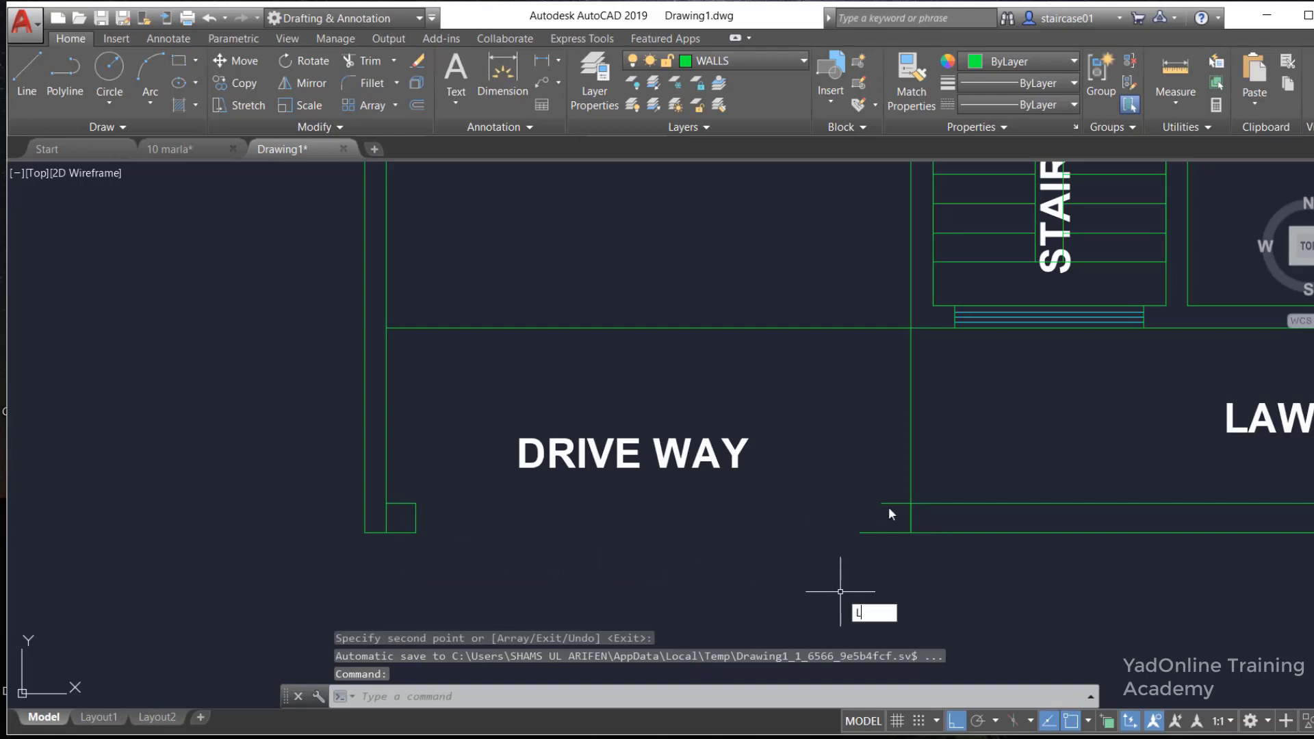
Draw a short 9 line from the bottom wall and trim the leftover wall segment
key(Return)
click(885, 532)
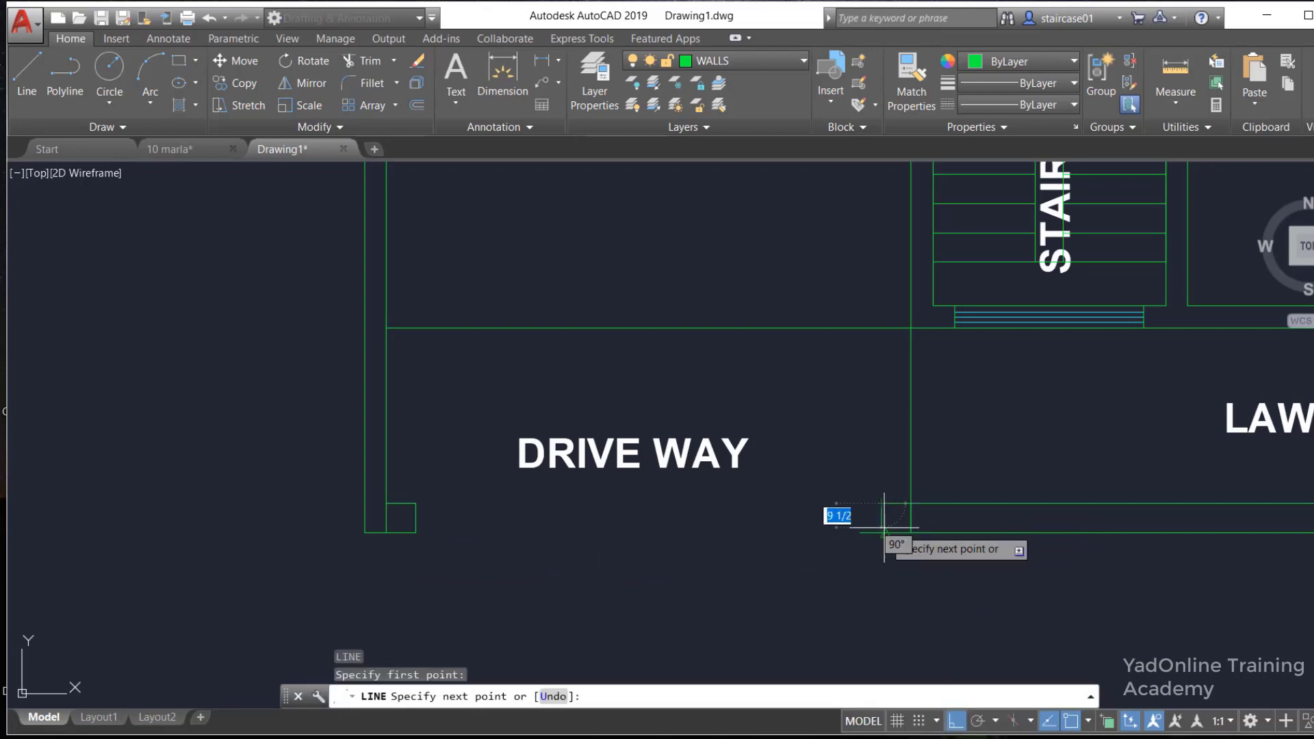
text(9)
key(Return)
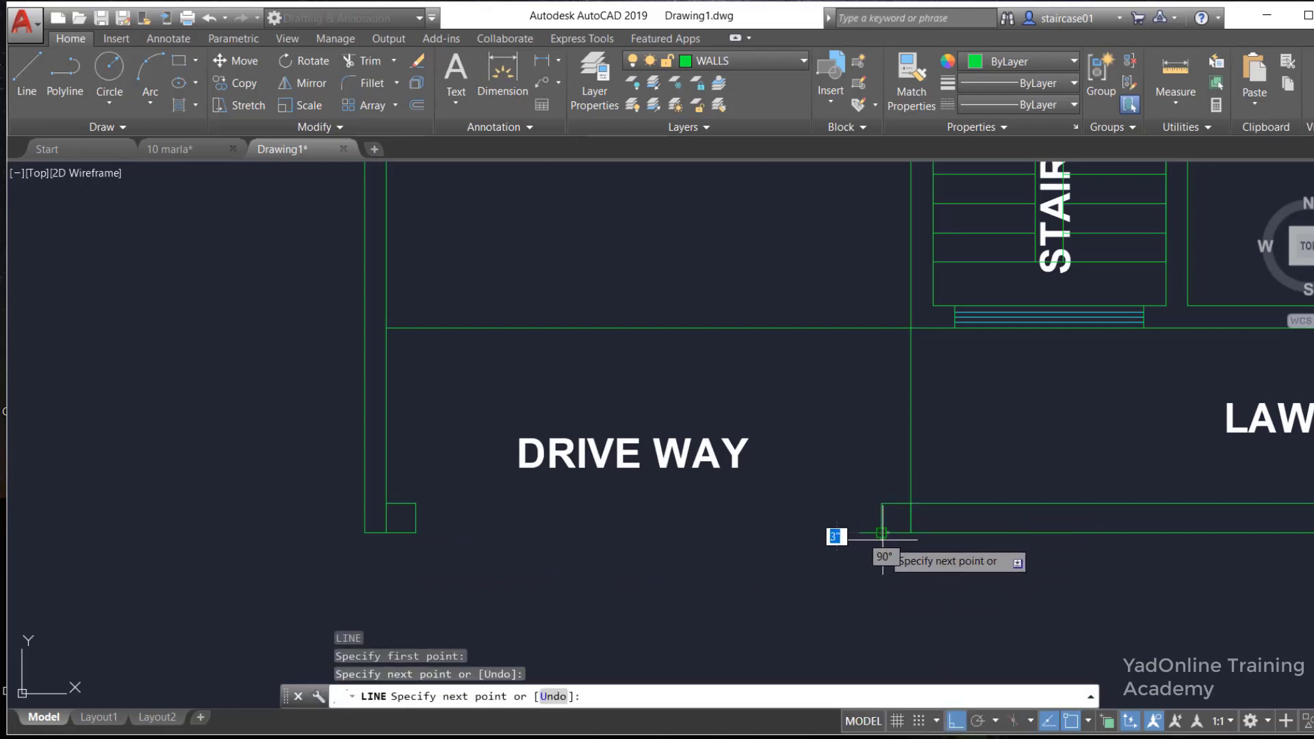
key(Escape)
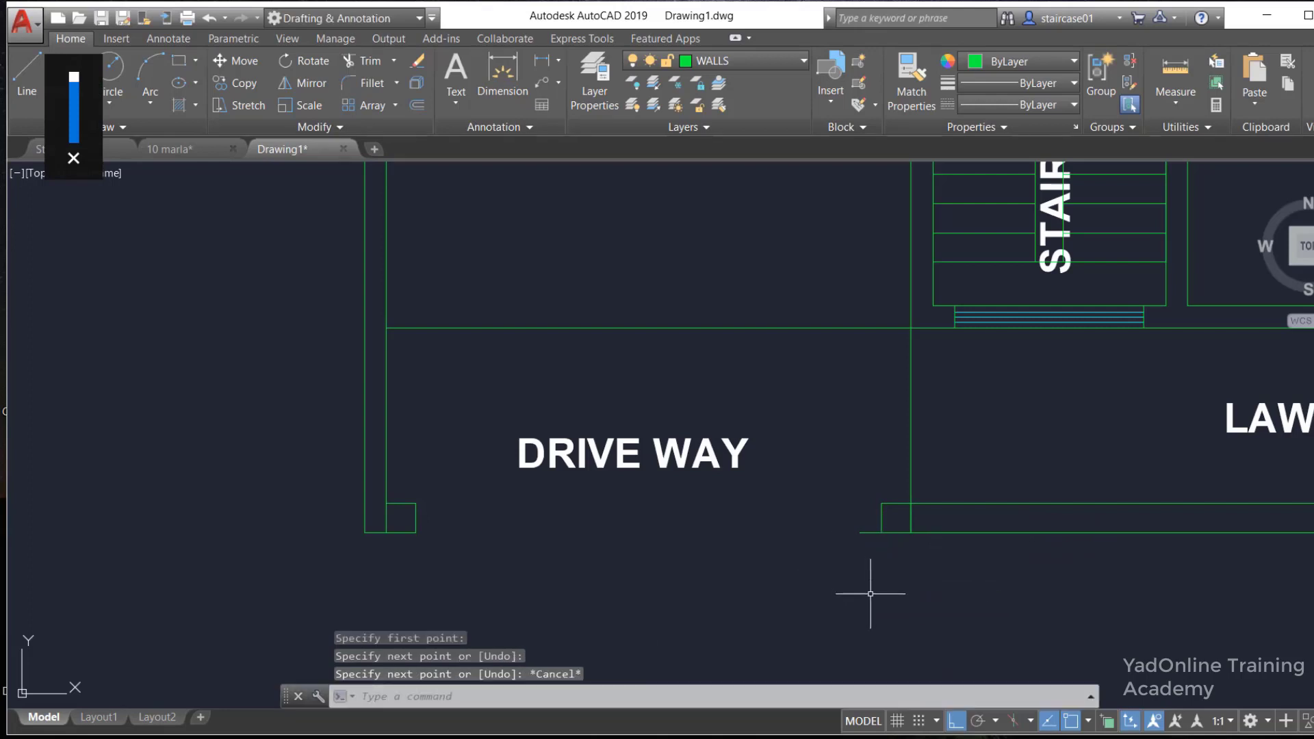
text(tr)
key(Return)
key(Return)
click(869, 532)
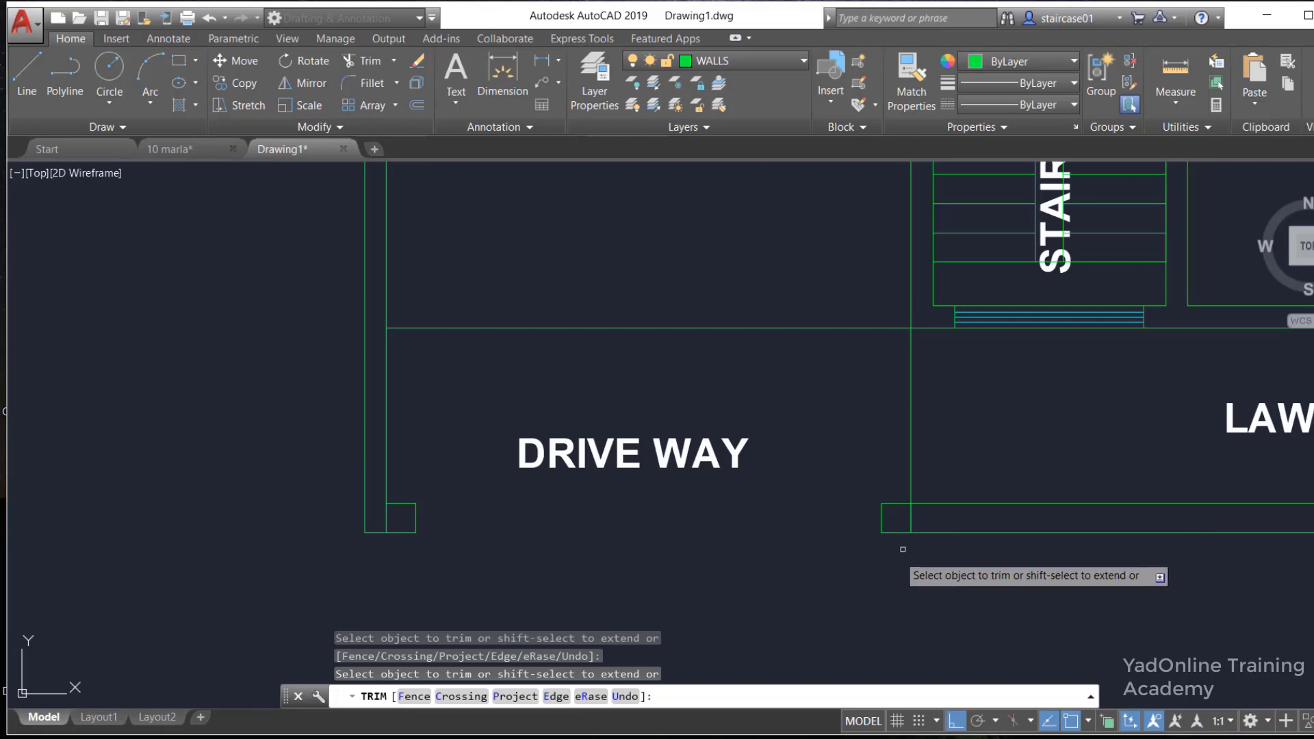
key(Escape)
Erase the lawn's bottom boundary line beside the driveway posts
scroll(780, 553, down, 2)
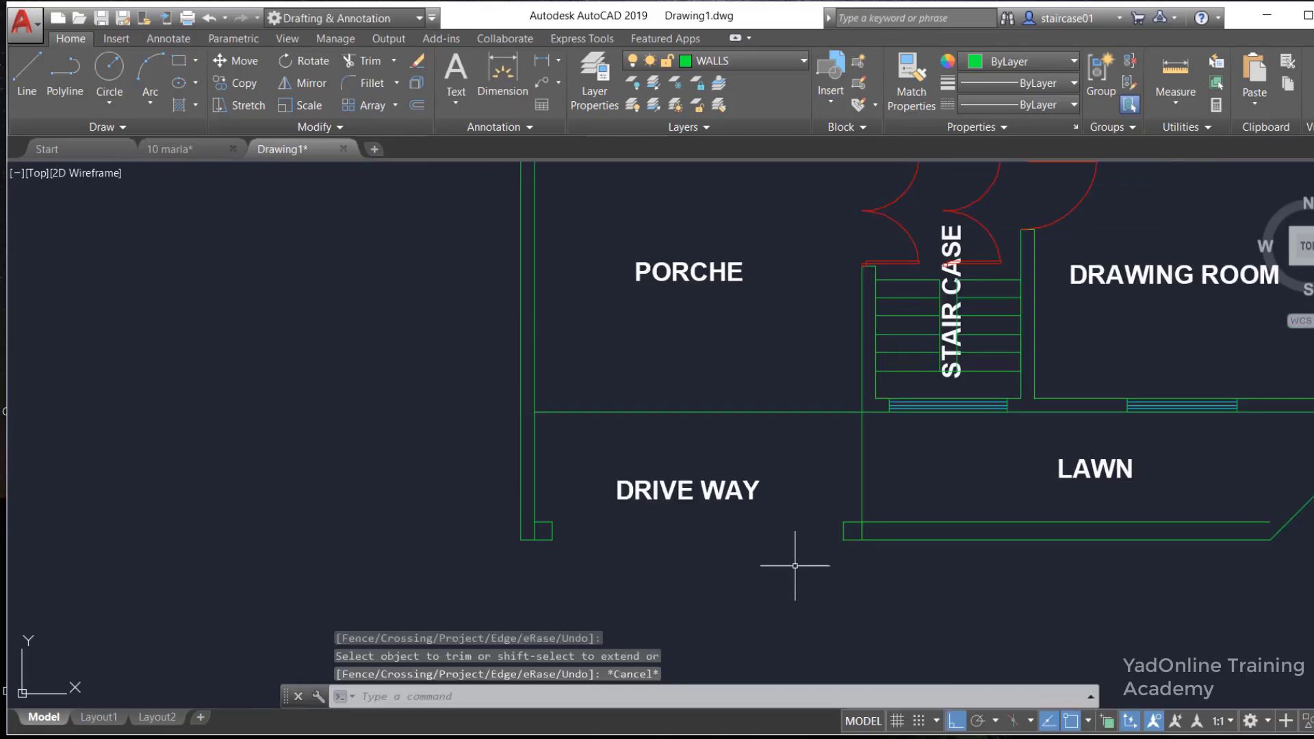
scroll(791, 557, down, 2)
scroll(770, 577, down, 2)
scroll(1033, 370, up, 2)
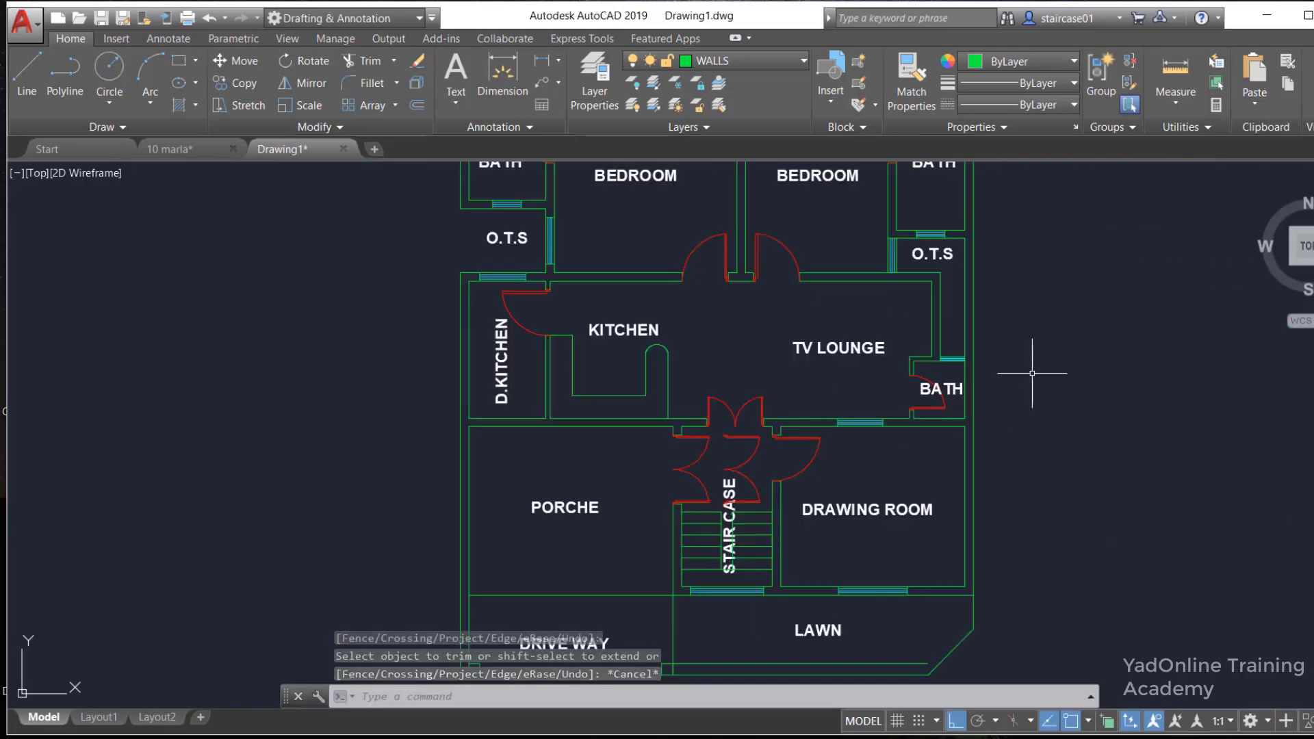
scroll(1039, 410, down, 2)
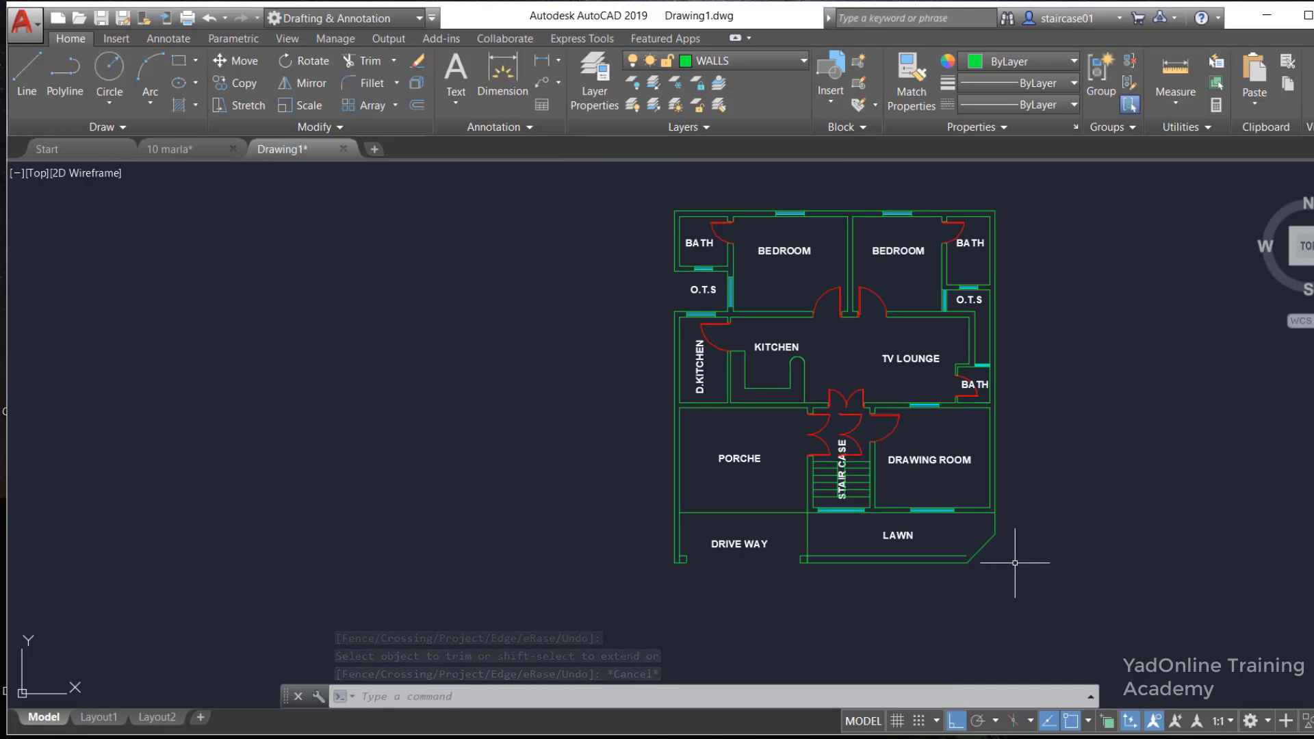
scroll(893, 573, up, 2)
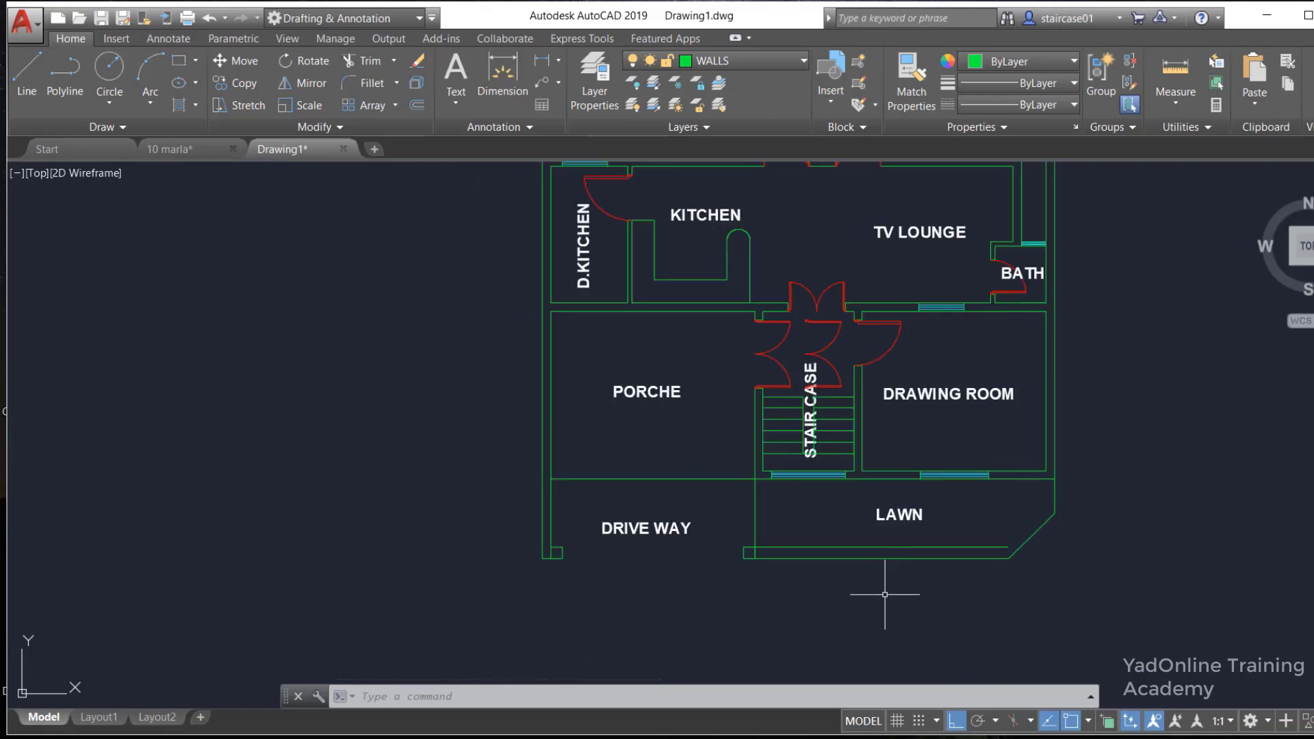
click(896, 547)
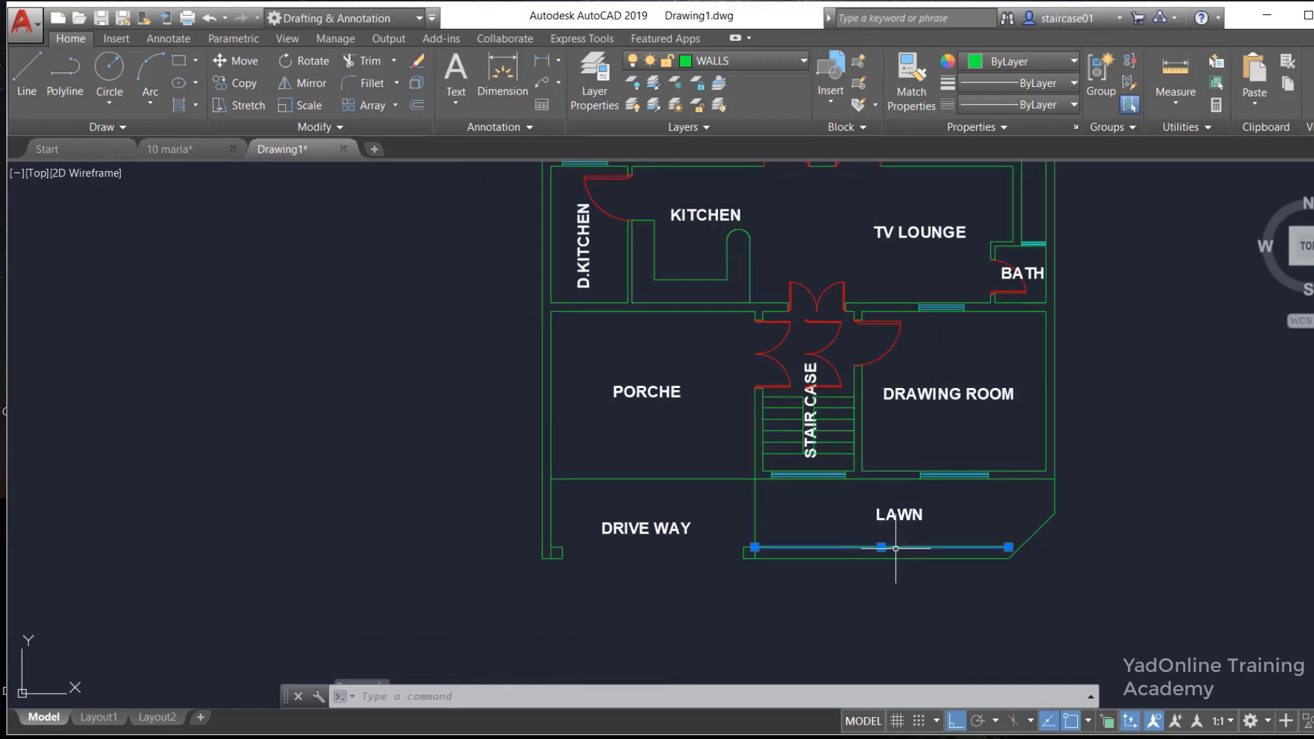
text(E)
key(Return)
scroll(875, 569, down, 2)
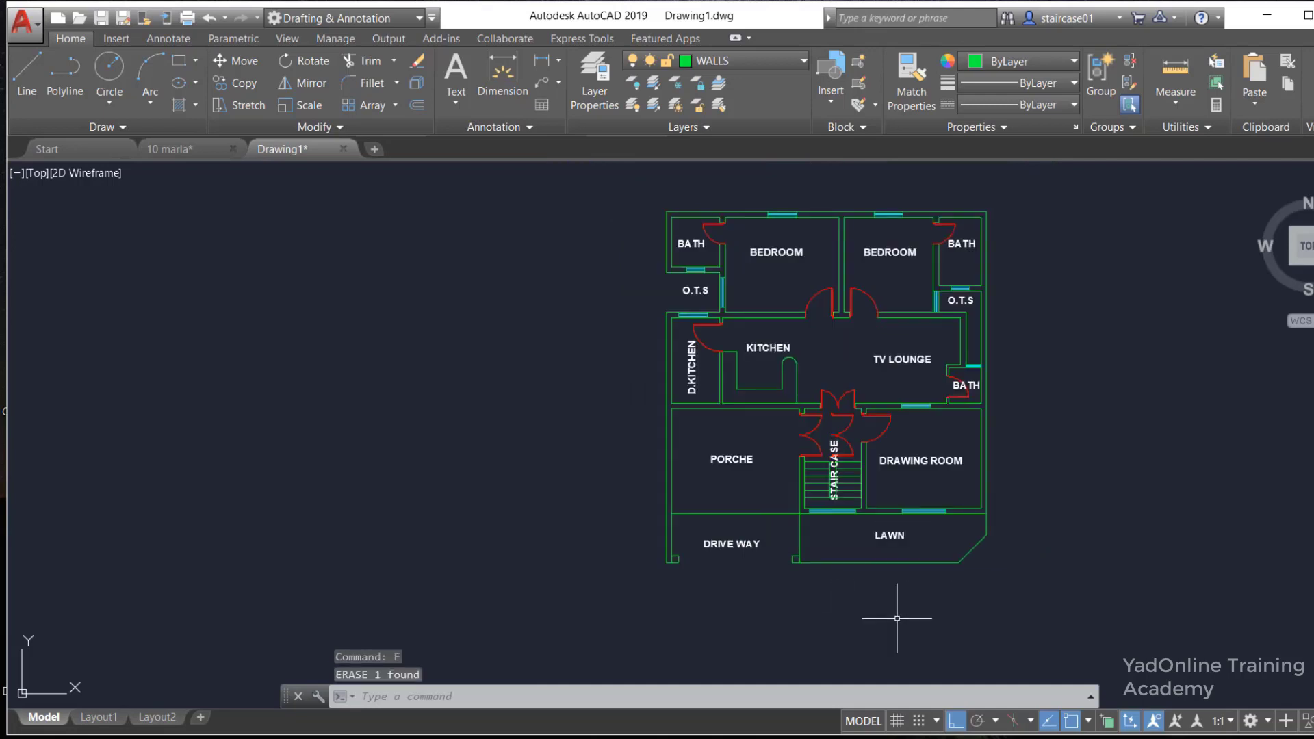
scroll(989, 586, up, 2)
scroll(984, 587, down, 2)
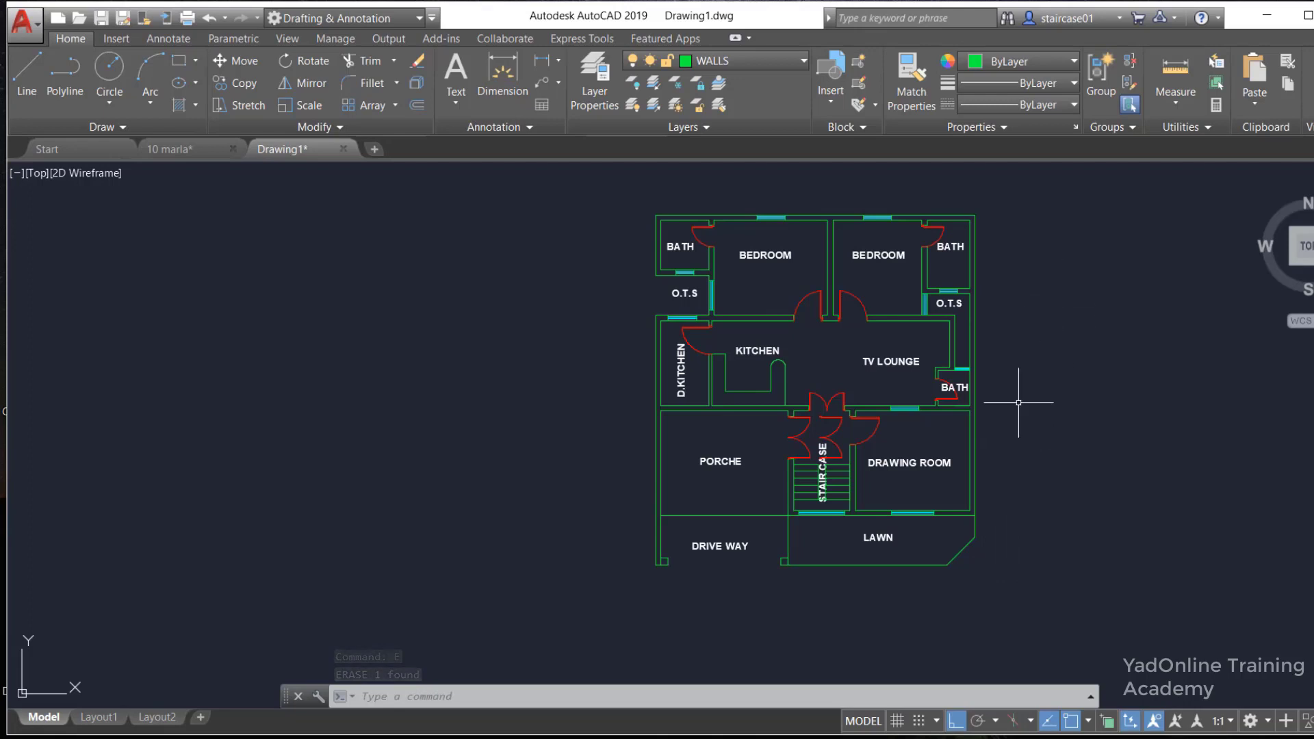
Copy the DRIVE WAY label, with Ortho off, to a spot just below the floor plan
click(716, 546)
text(c)
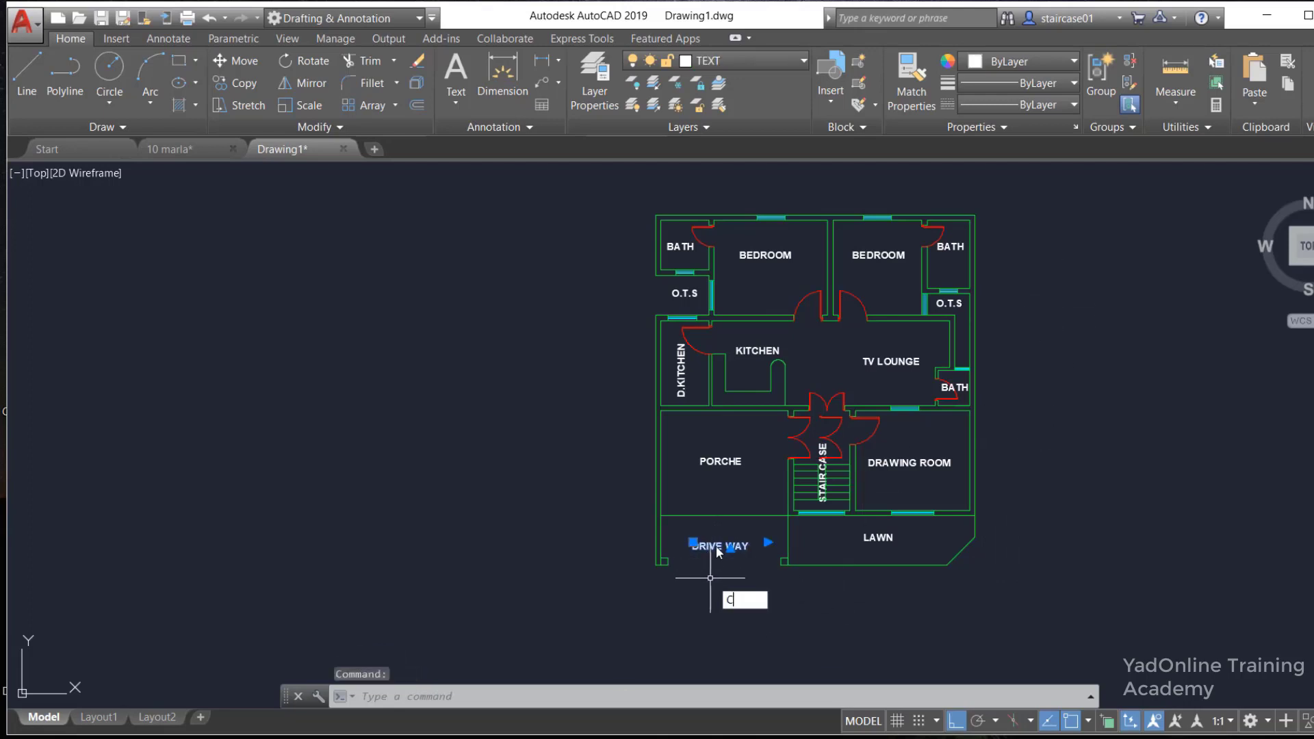
key(Return)
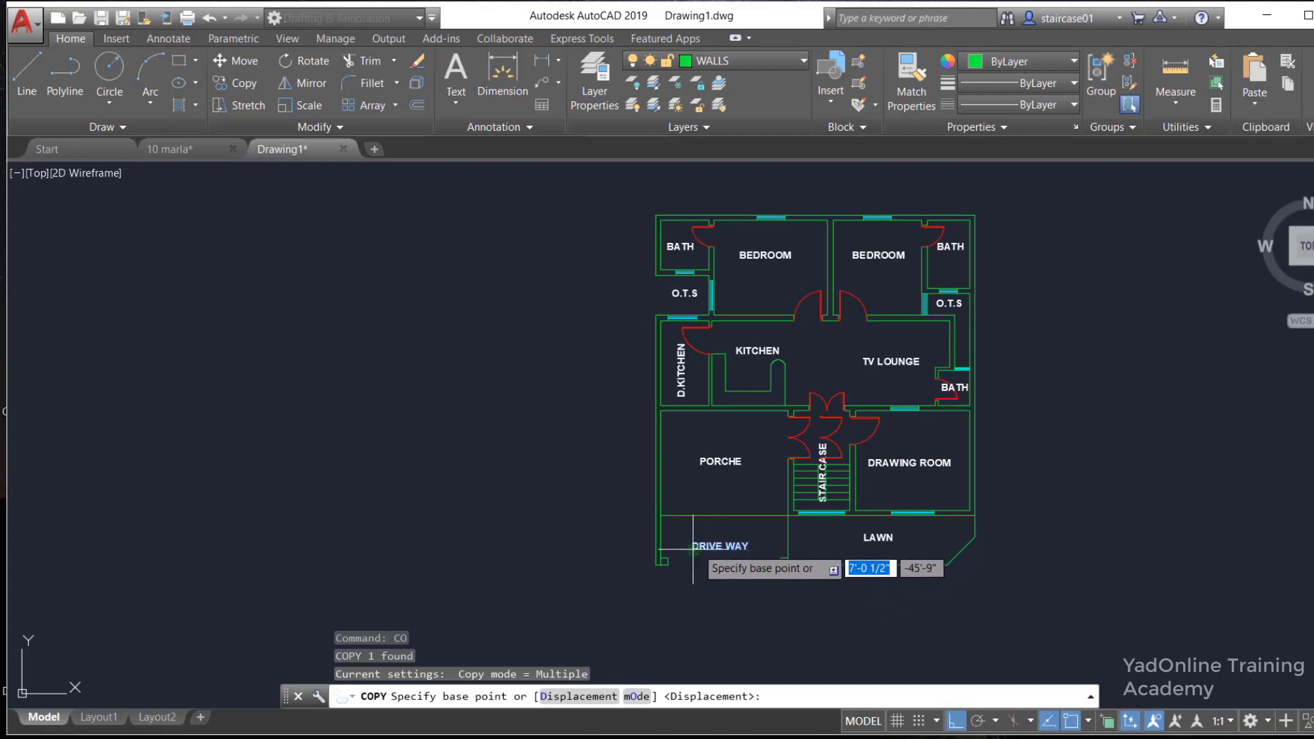
click(694, 544)
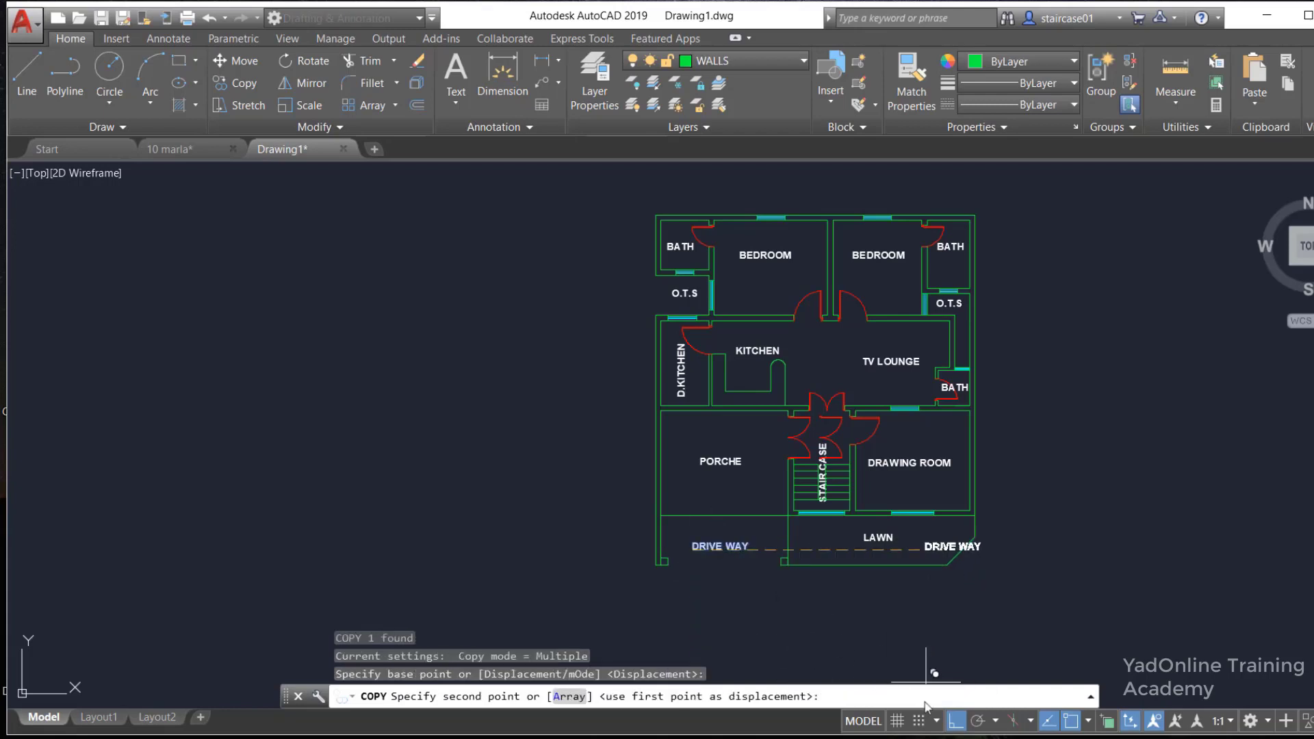
click(955, 721)
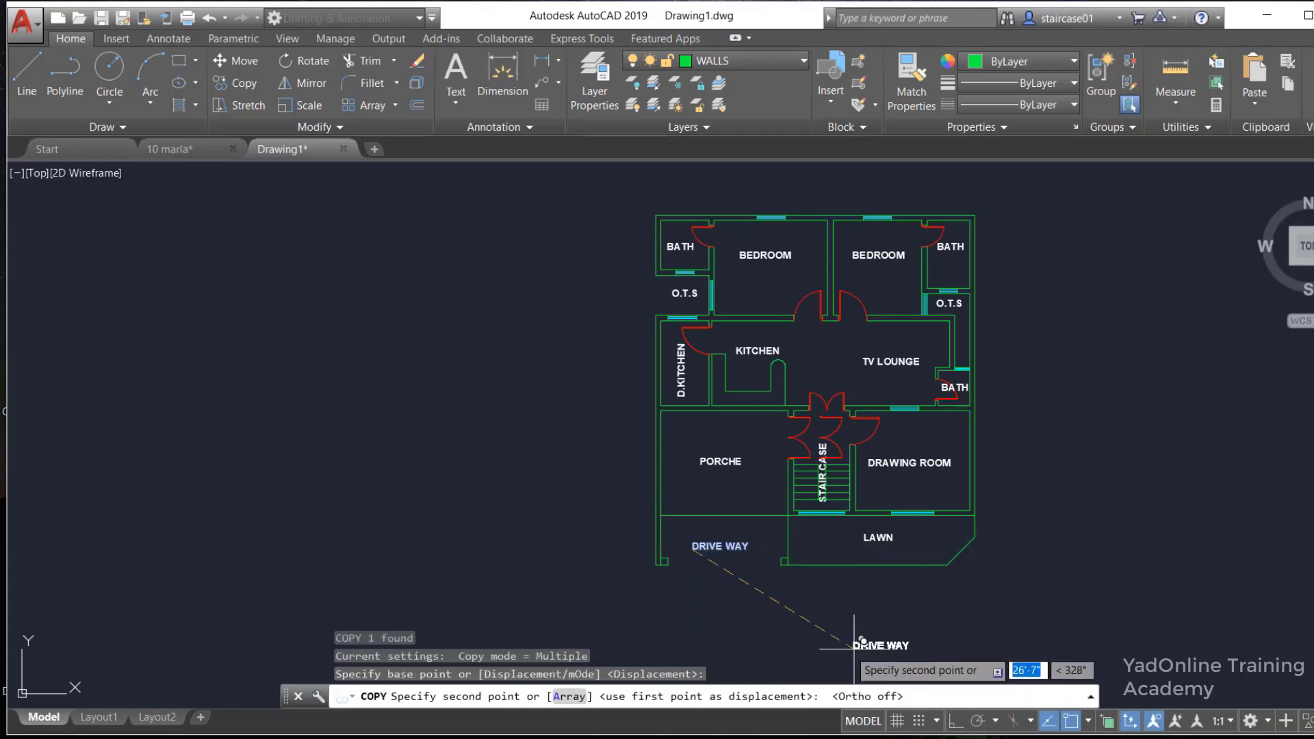
click(784, 603)
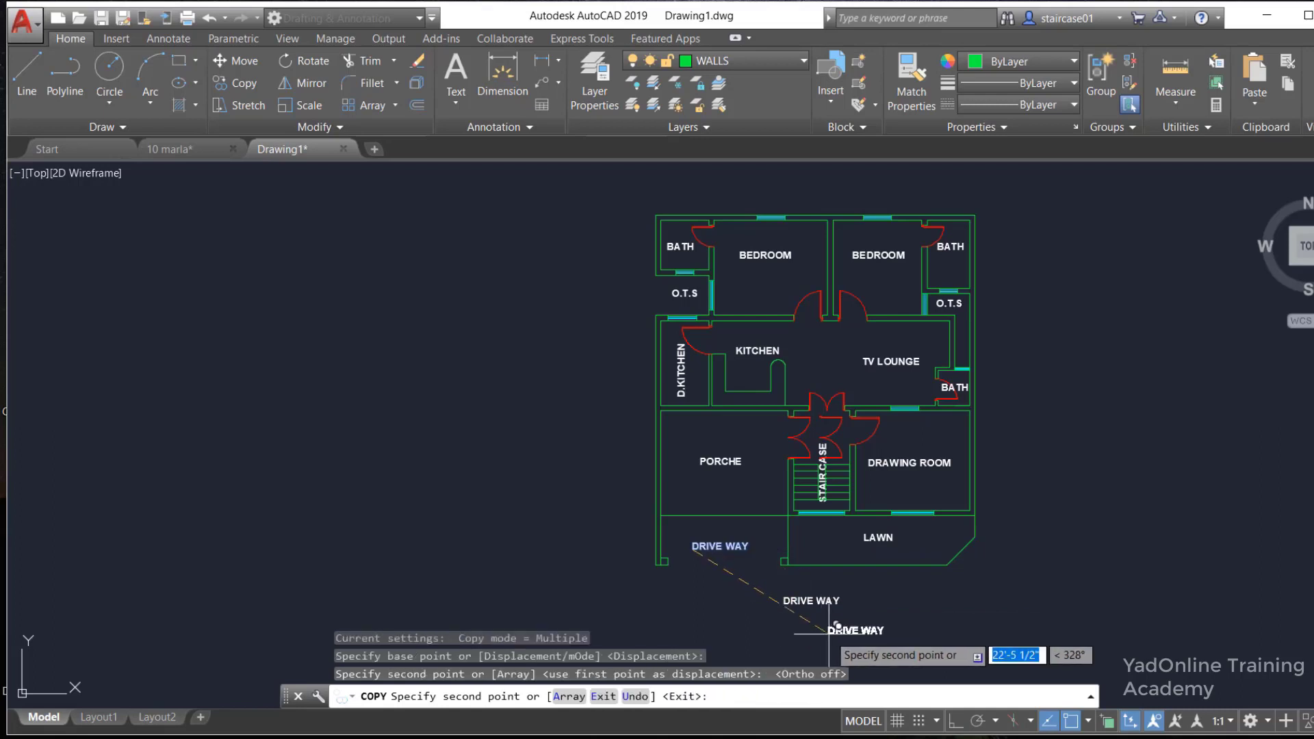
key(Escape)
scroll(801, 615, up, 4)
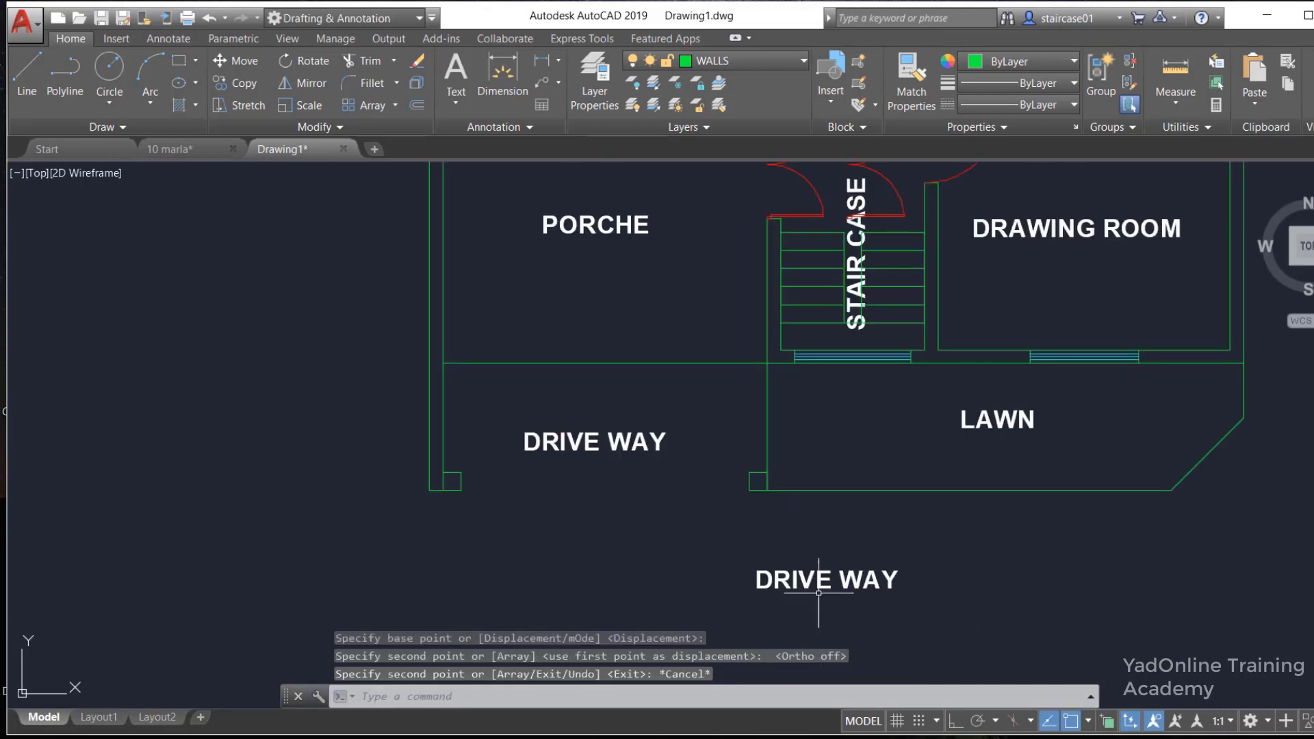
Retype the copied label as GROUND FLOOR PLAN and widen its box to fit one line
double_click(812, 580)
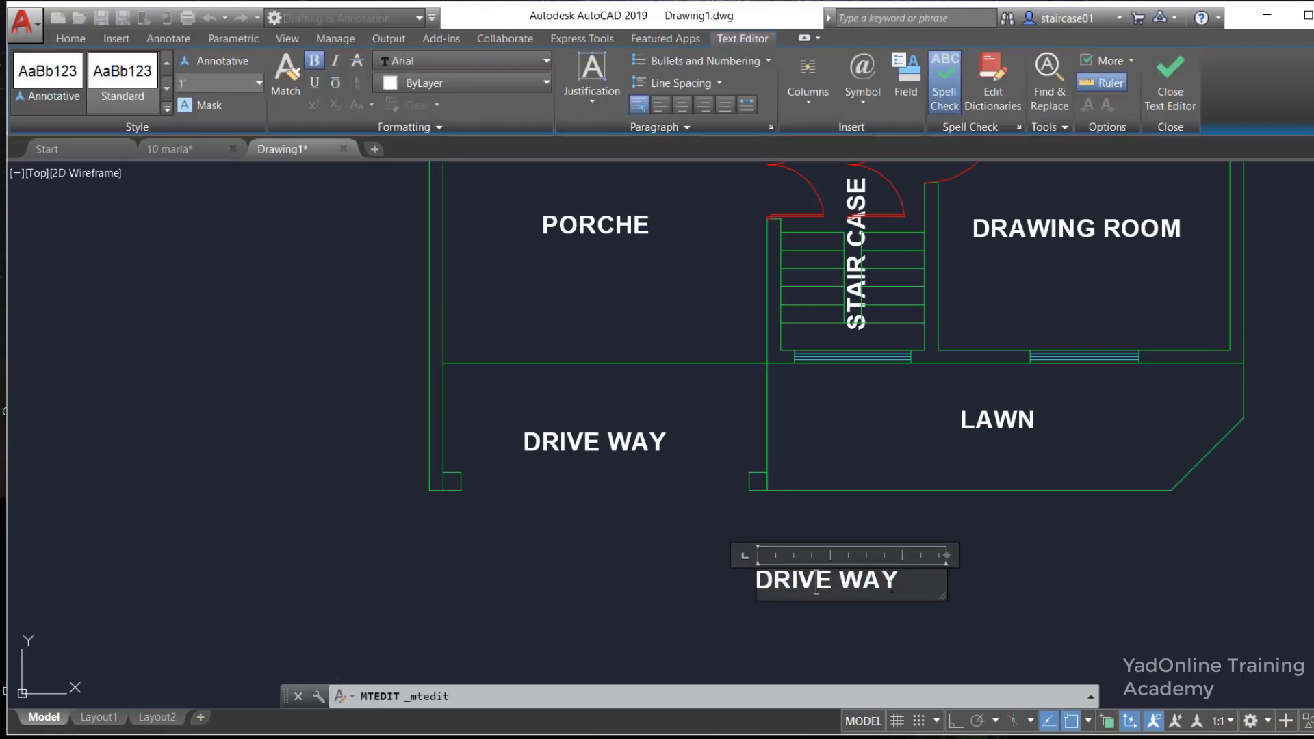
key(BackSpace)
key(BackSpace)
key(BackSpace)
key(BackSpace)
key(BackSpace)
text(GRO)
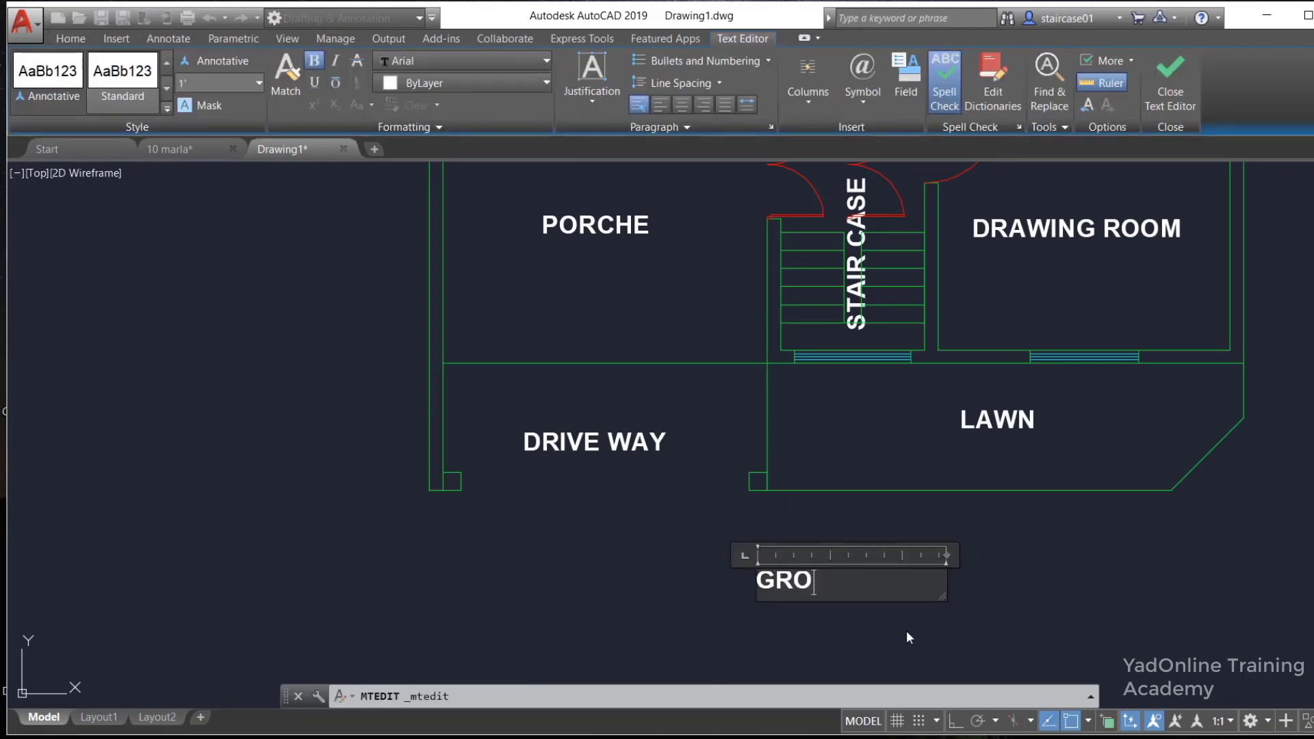
text(UND )
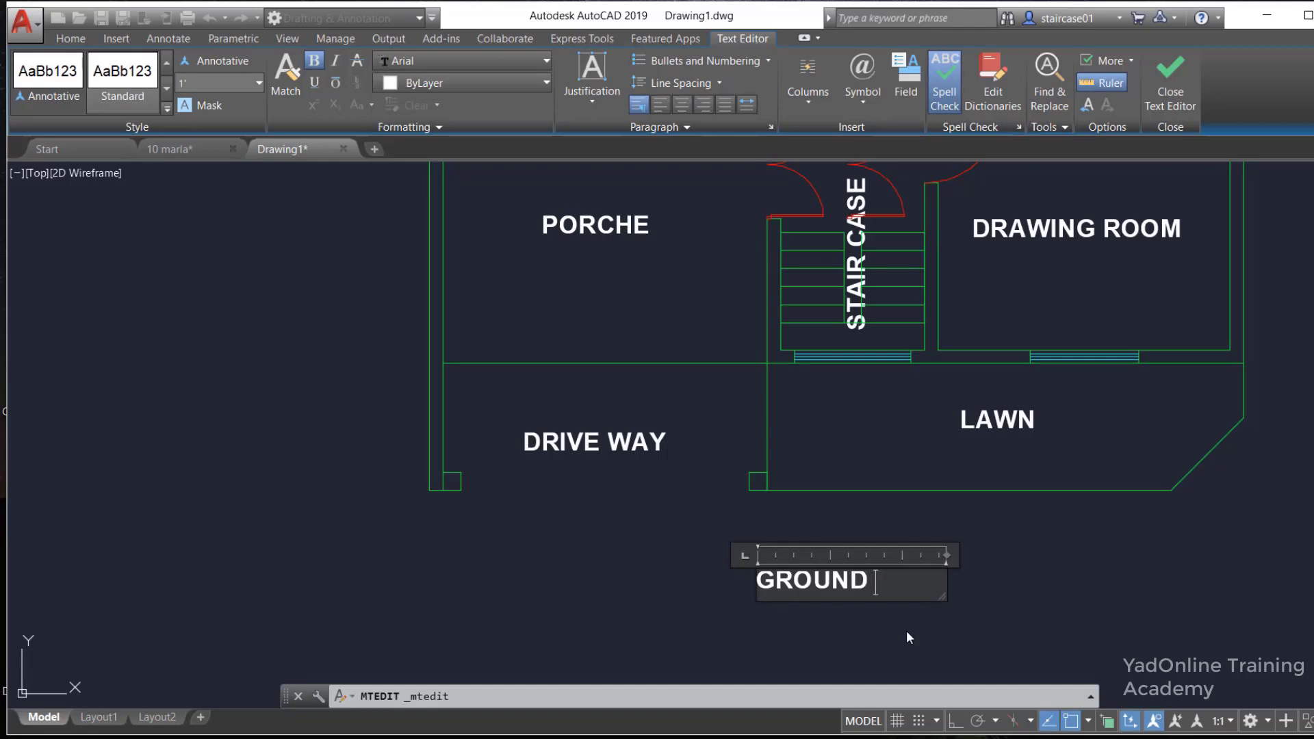
text(G)
key(BackSpace)
text(LOO)
text(R PLAN)
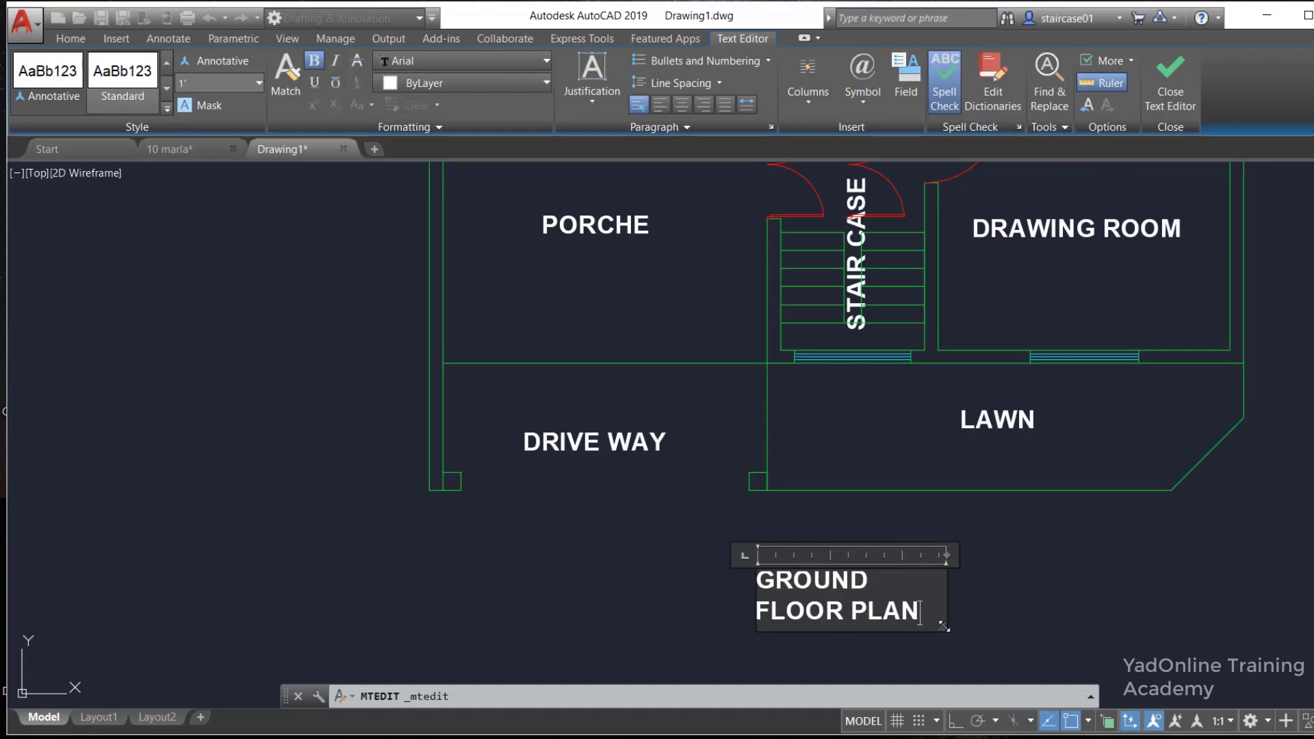
drag(944, 626, 1060, 608)
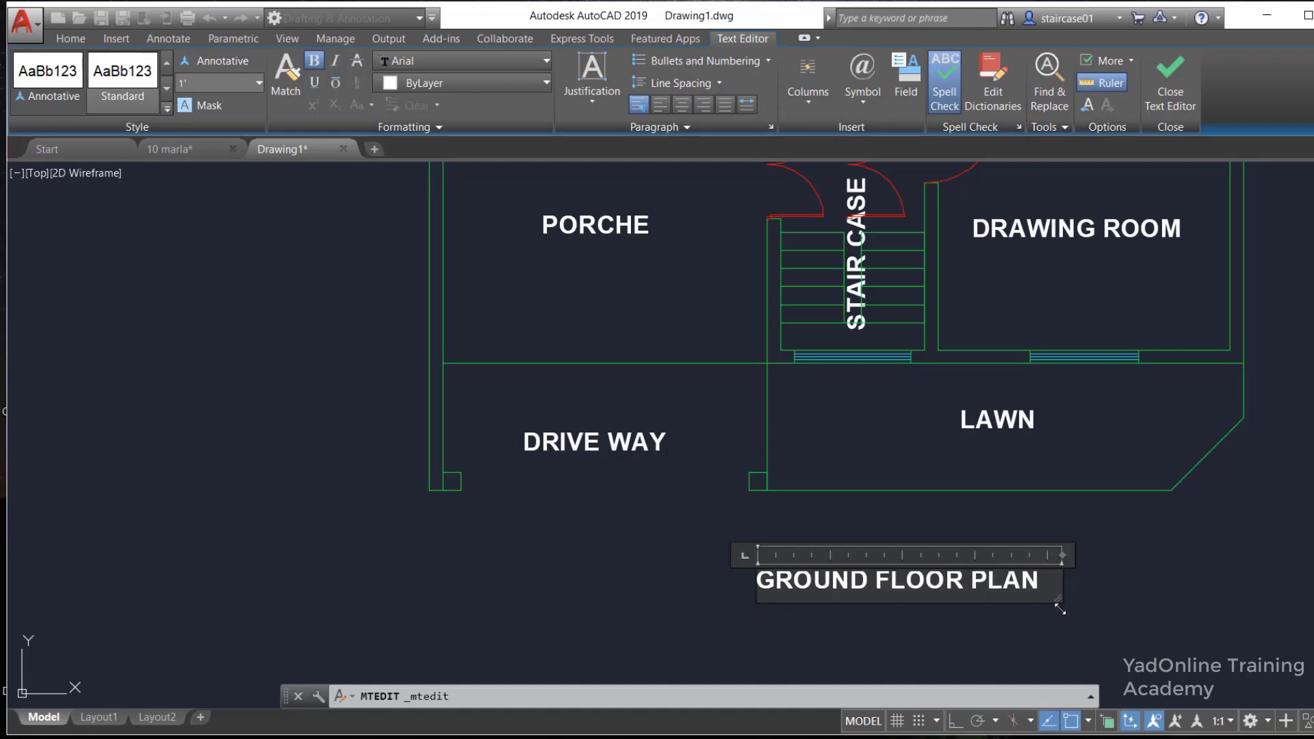
click(675, 575)
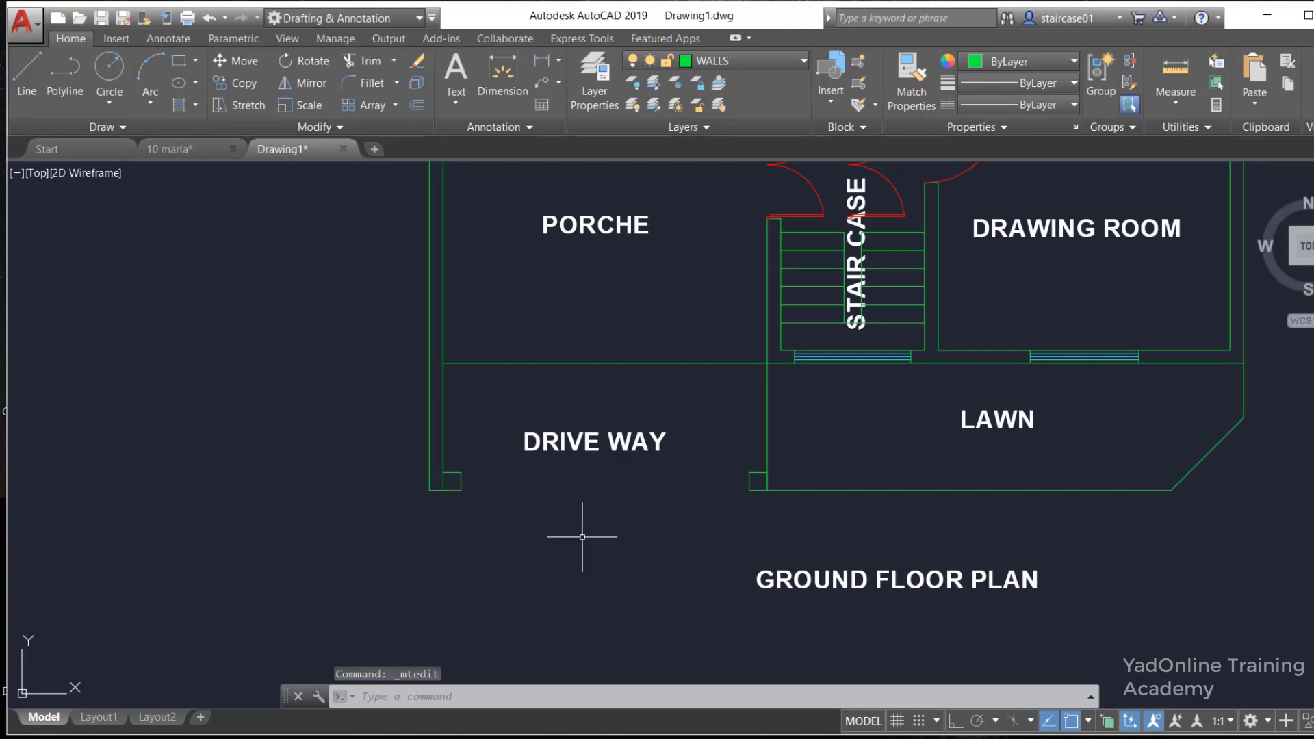
Make TEXT the current layer and window-select the GROUND FLOOR PLAN title, then clear the selection
click(730, 62)
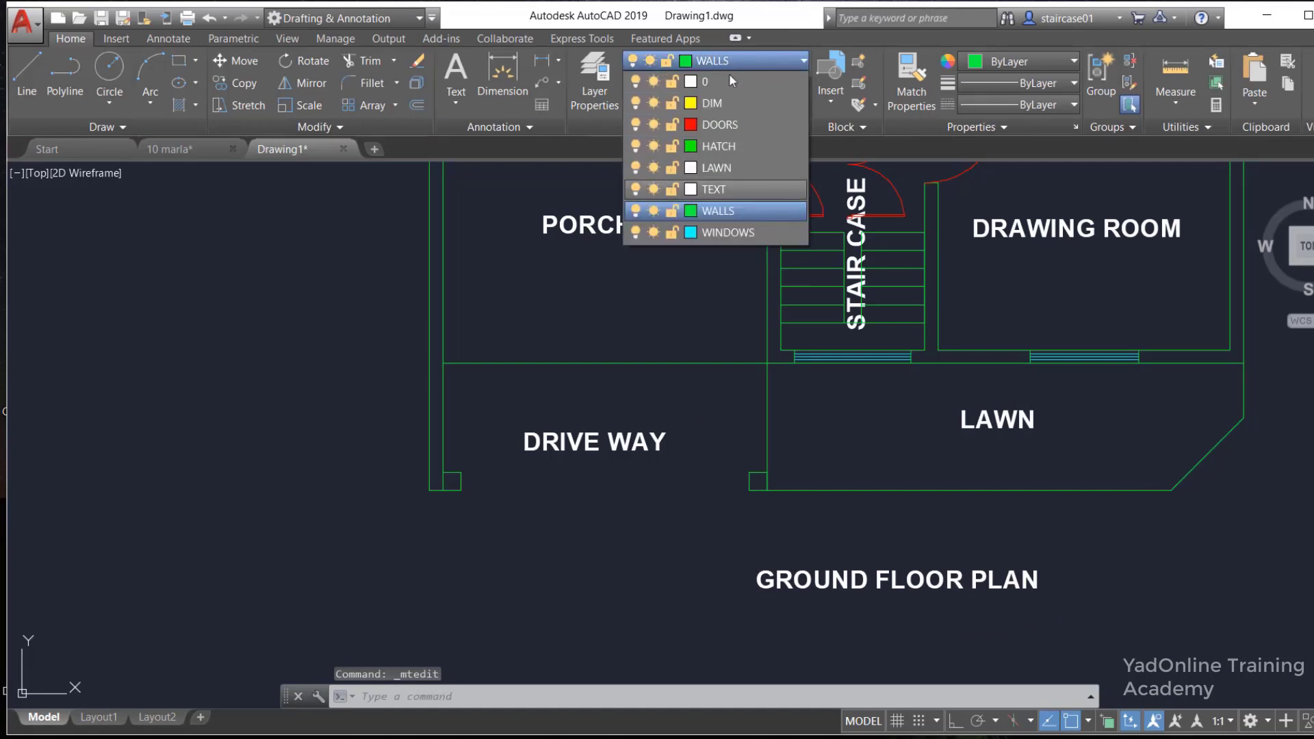
click(720, 194)
scroll(548, 424, down, 5)
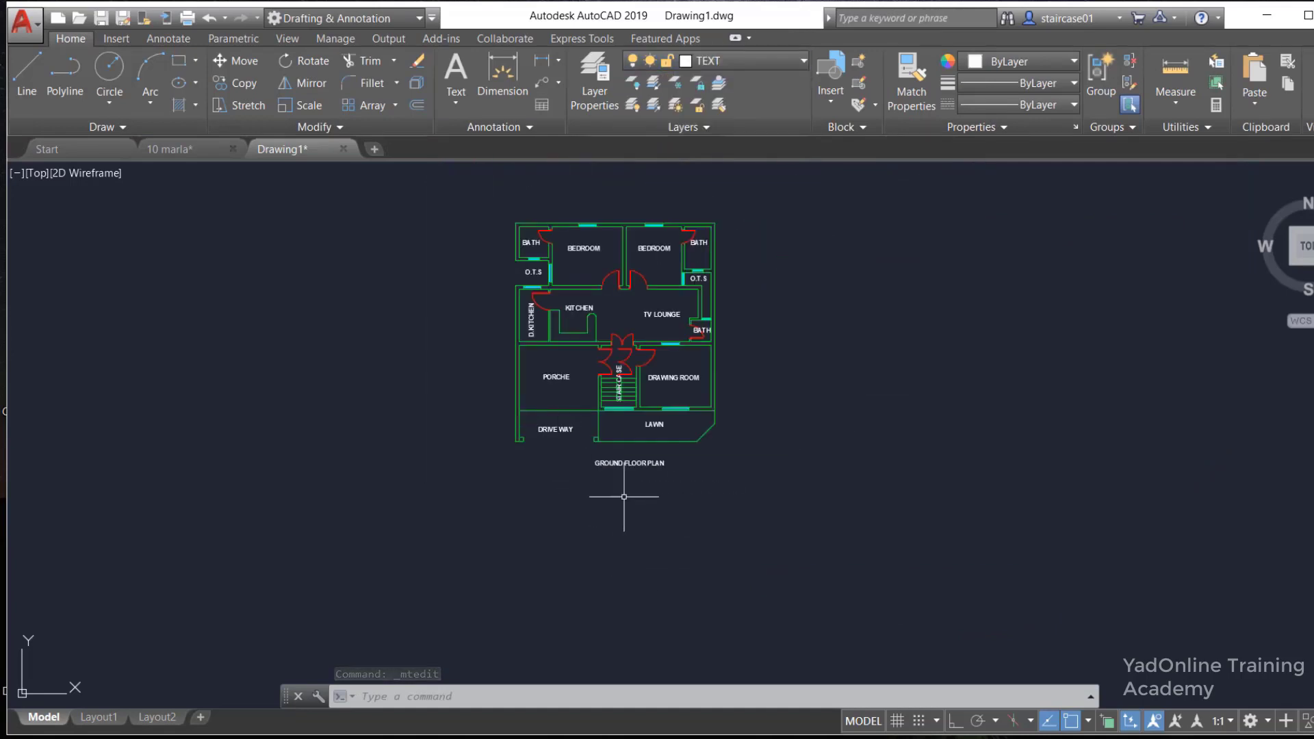
scroll(623, 496, up, 2)
scroll(669, 469, up, 2)
click(704, 429)
click(369, 557)
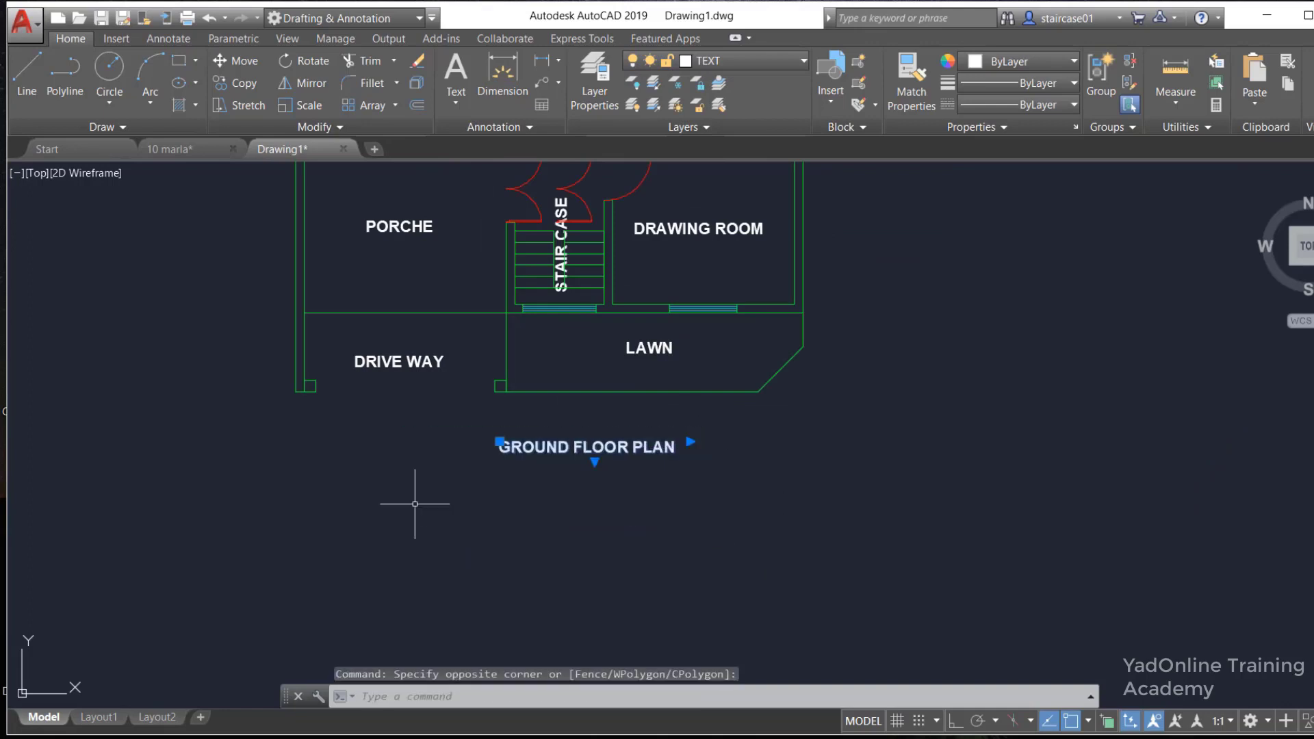
scroll(716, 599, down, 2)
scroll(702, 575, down, 2)
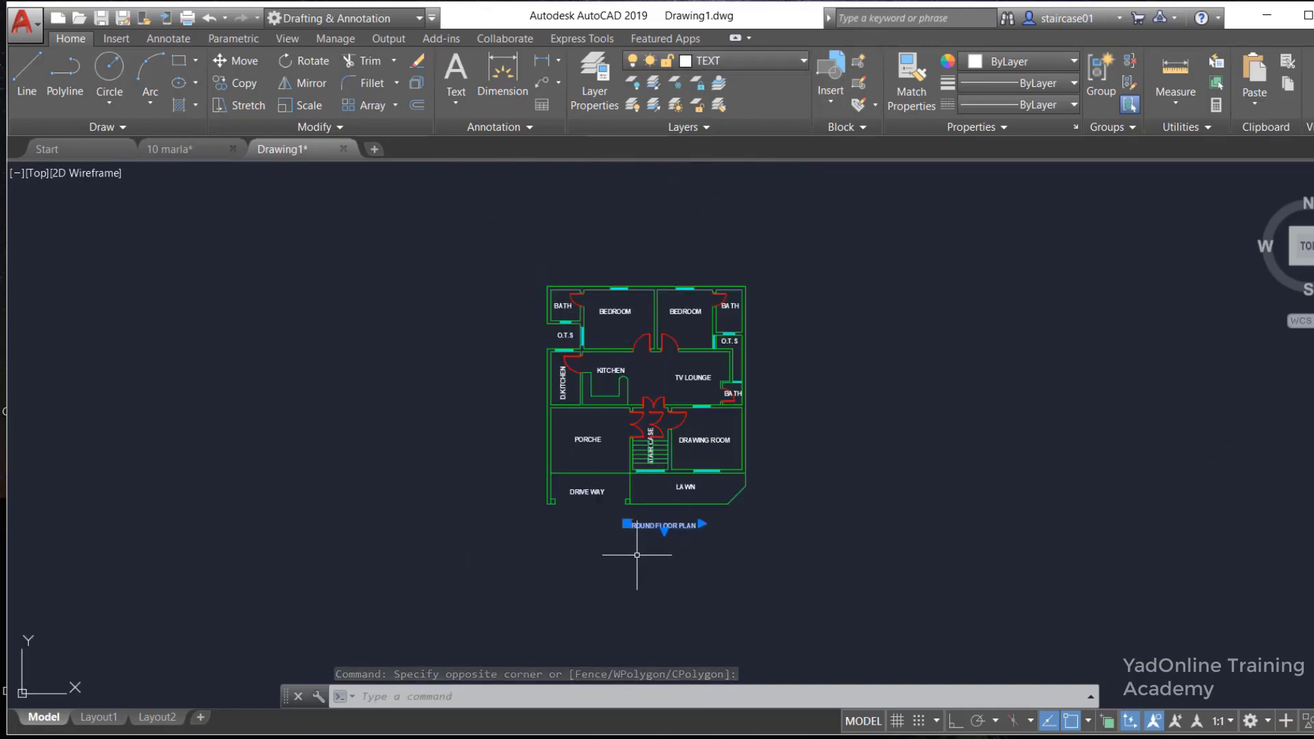
scroll(642, 553, up, 2)
key(Escape)
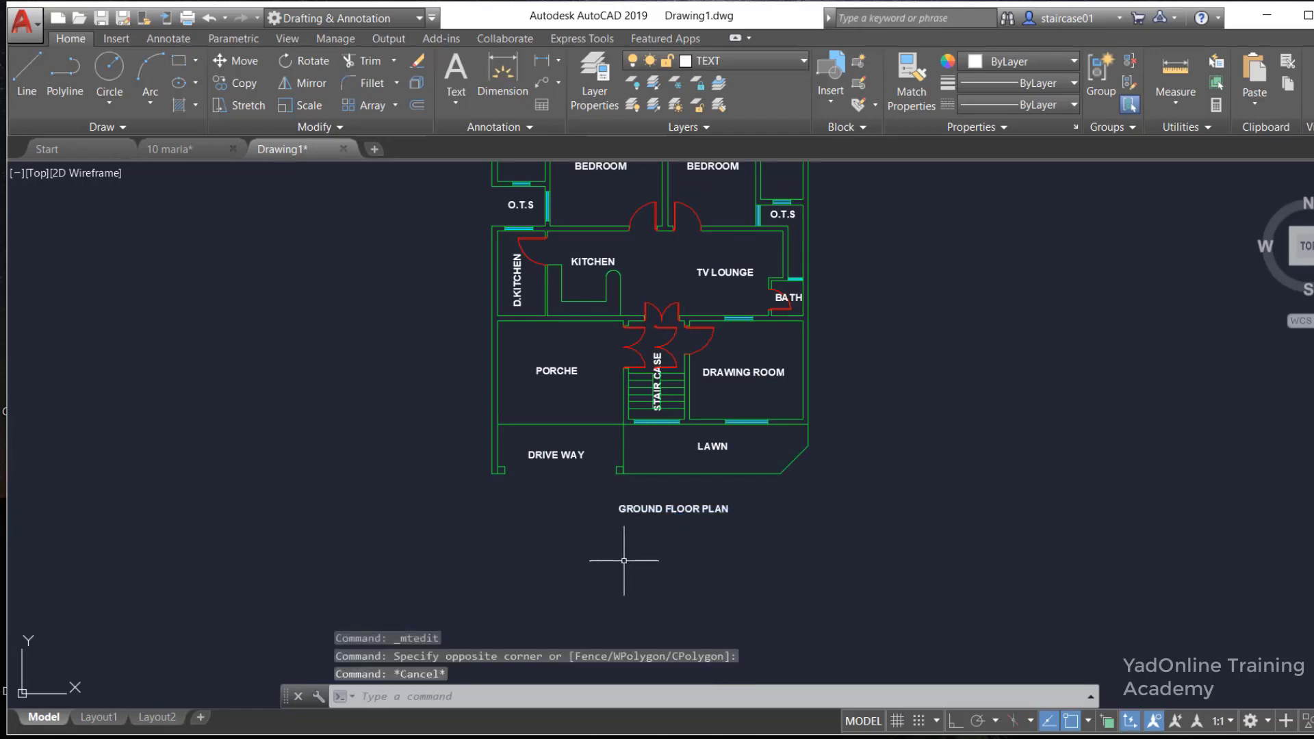
Move the GROUND FLOOR PLAN title slightly so it sits centred beneath the plan
text(m)
key(Return)
scroll(622, 544, up, 2)
click(625, 494)
key(Return)
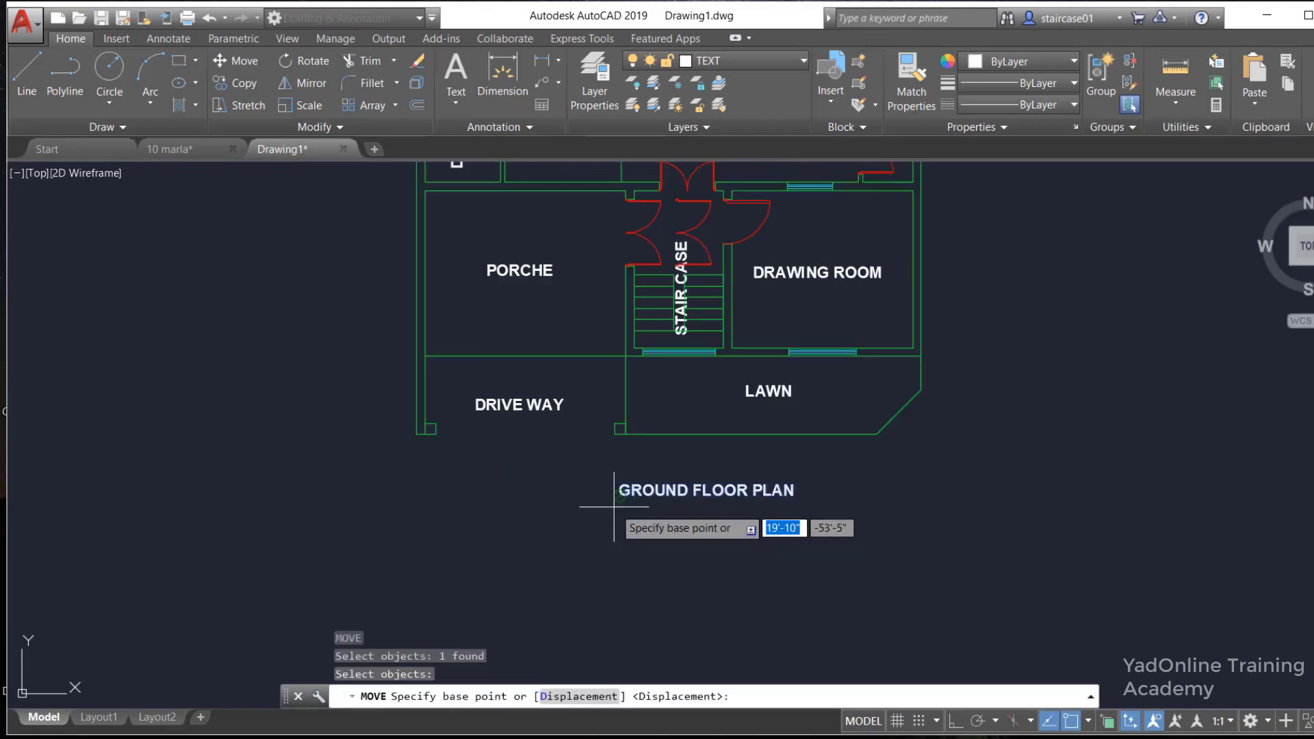
click(618, 497)
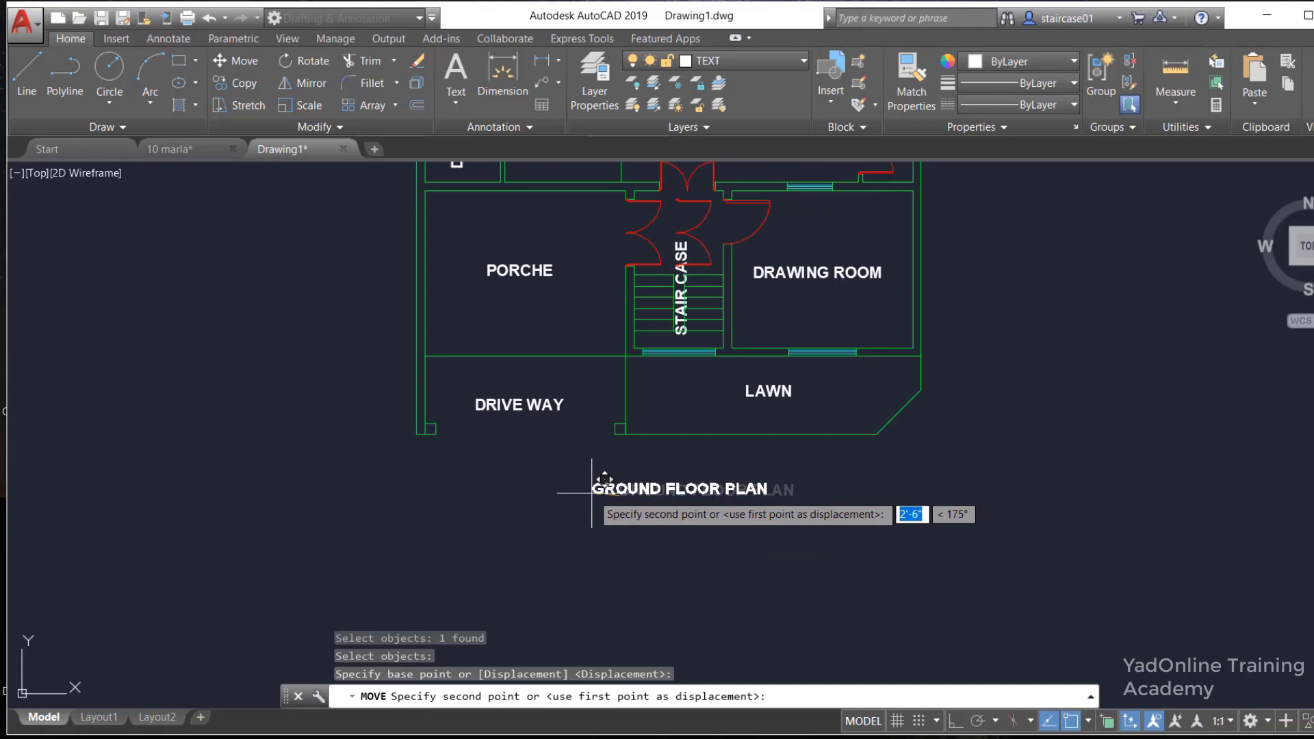
click(592, 492)
scroll(622, 541, down, 1)
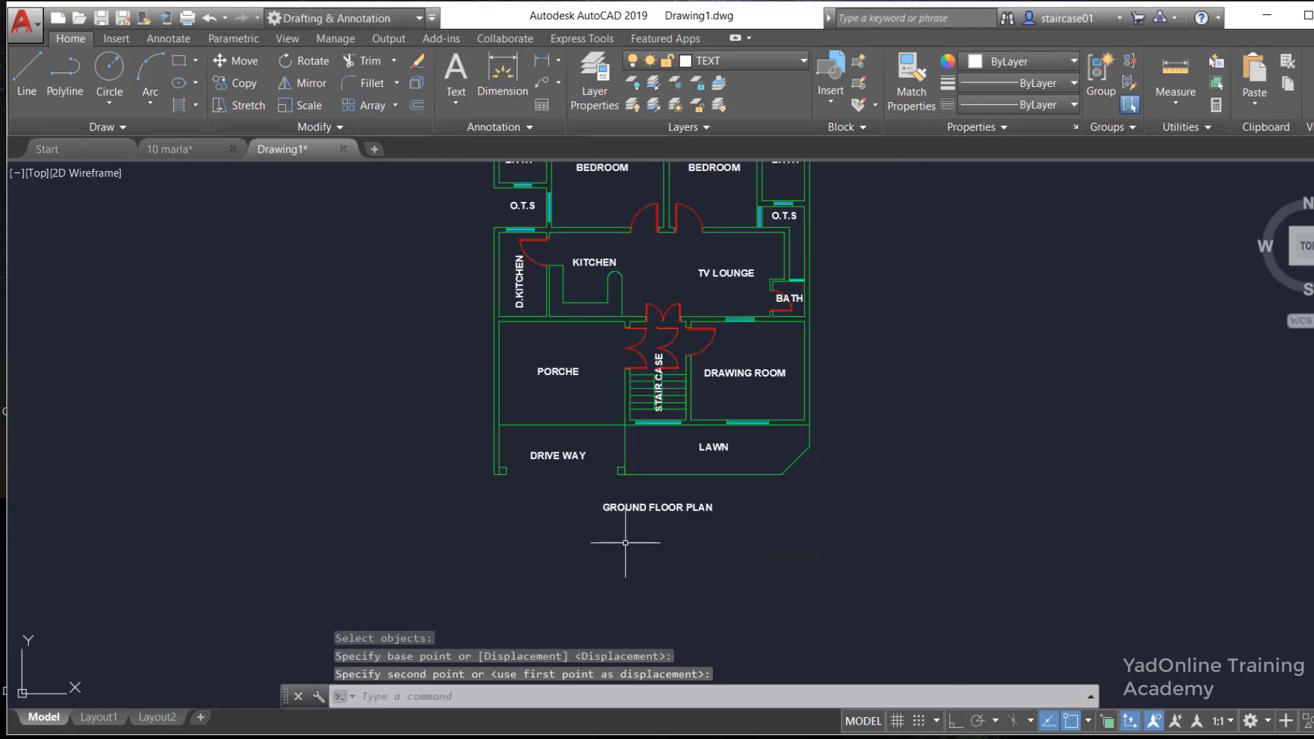
scroll(616, 554, down, 2)
scroll(631, 569, up, 2)
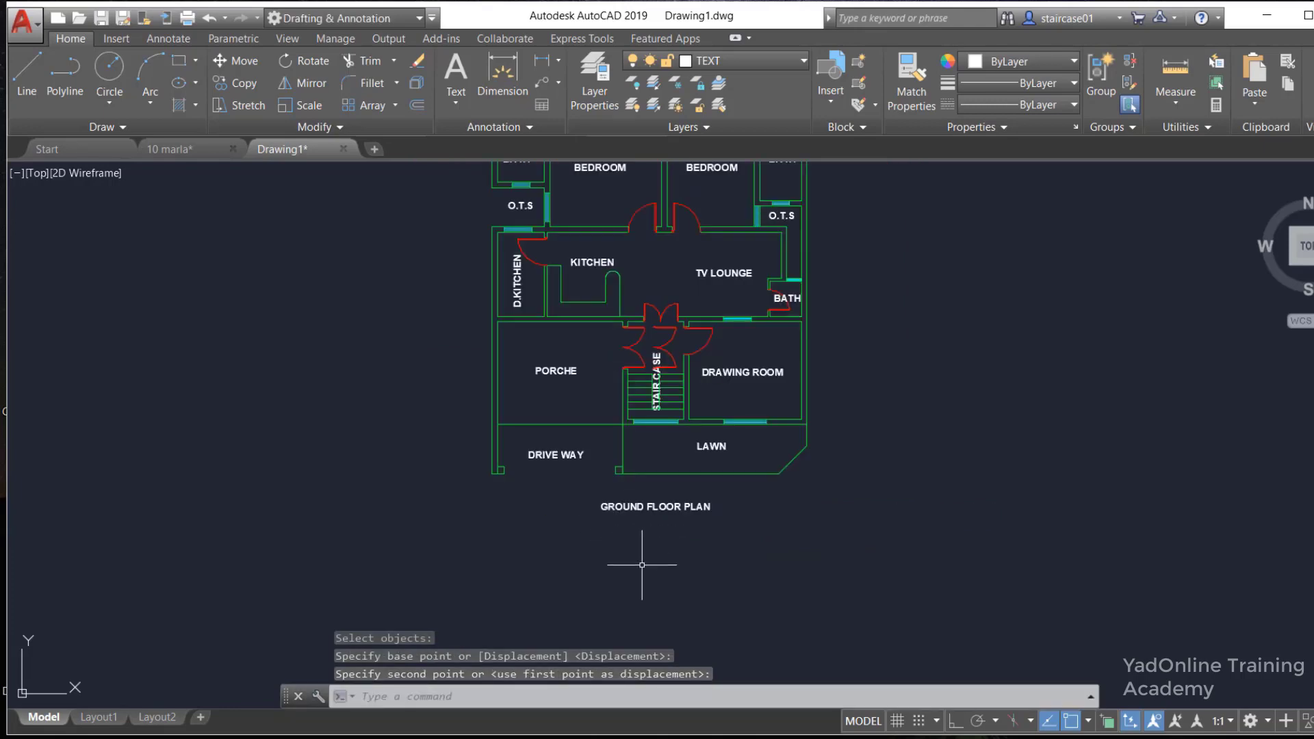
scroll(632, 569, down, 2)
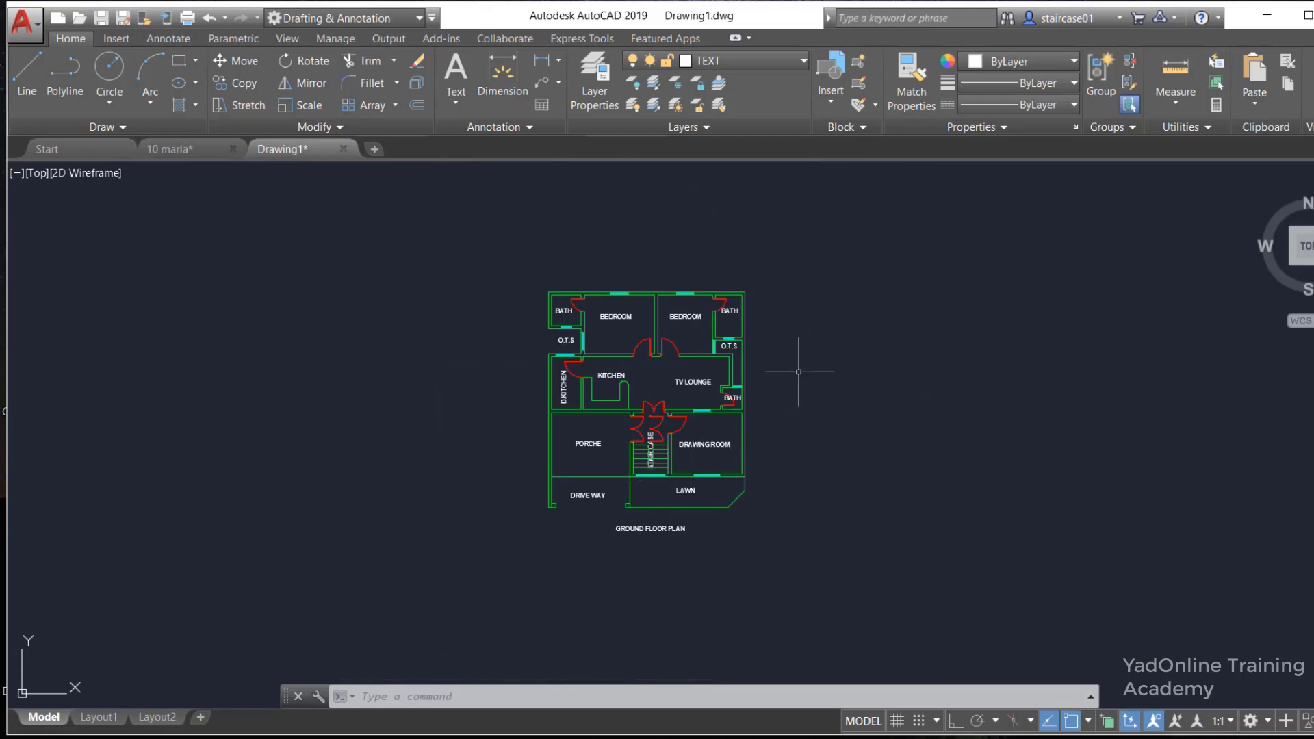
Copy the whole floor plan, excluding its title, straight to the right with Ortho on
click(817, 251)
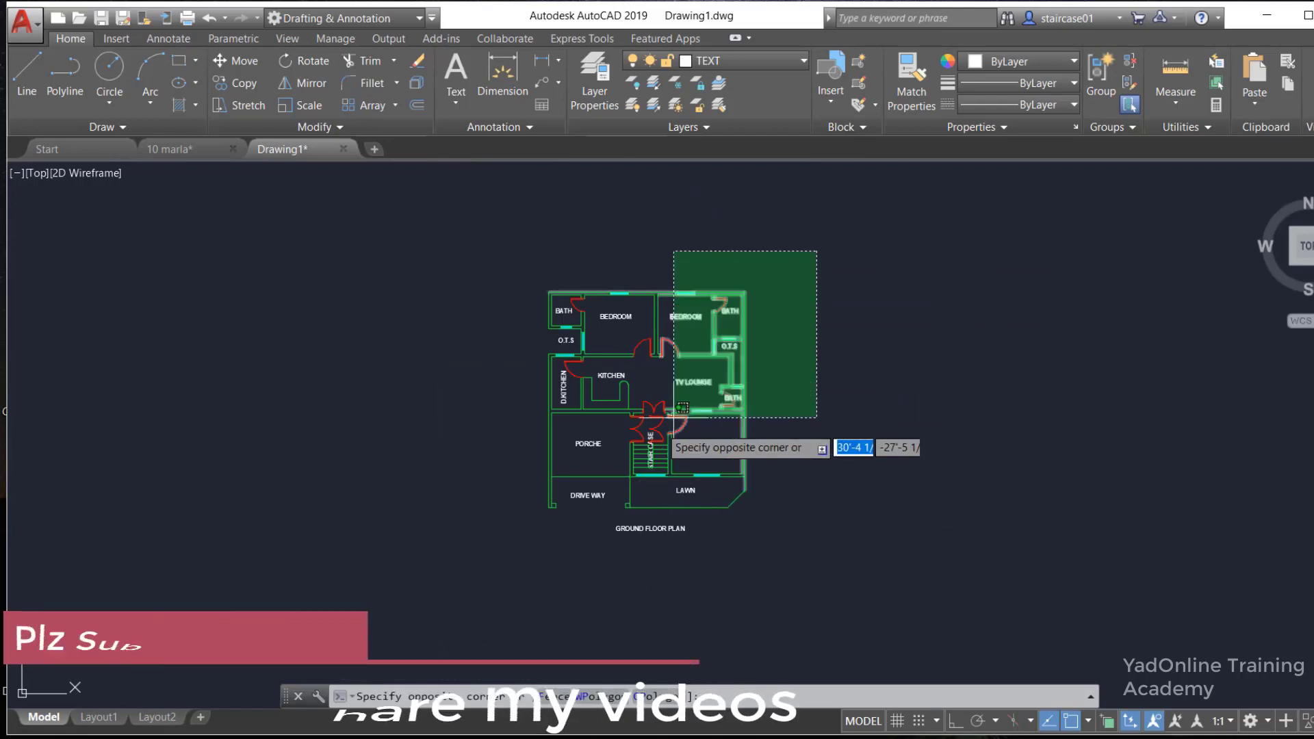
click(514, 517)
text(co)
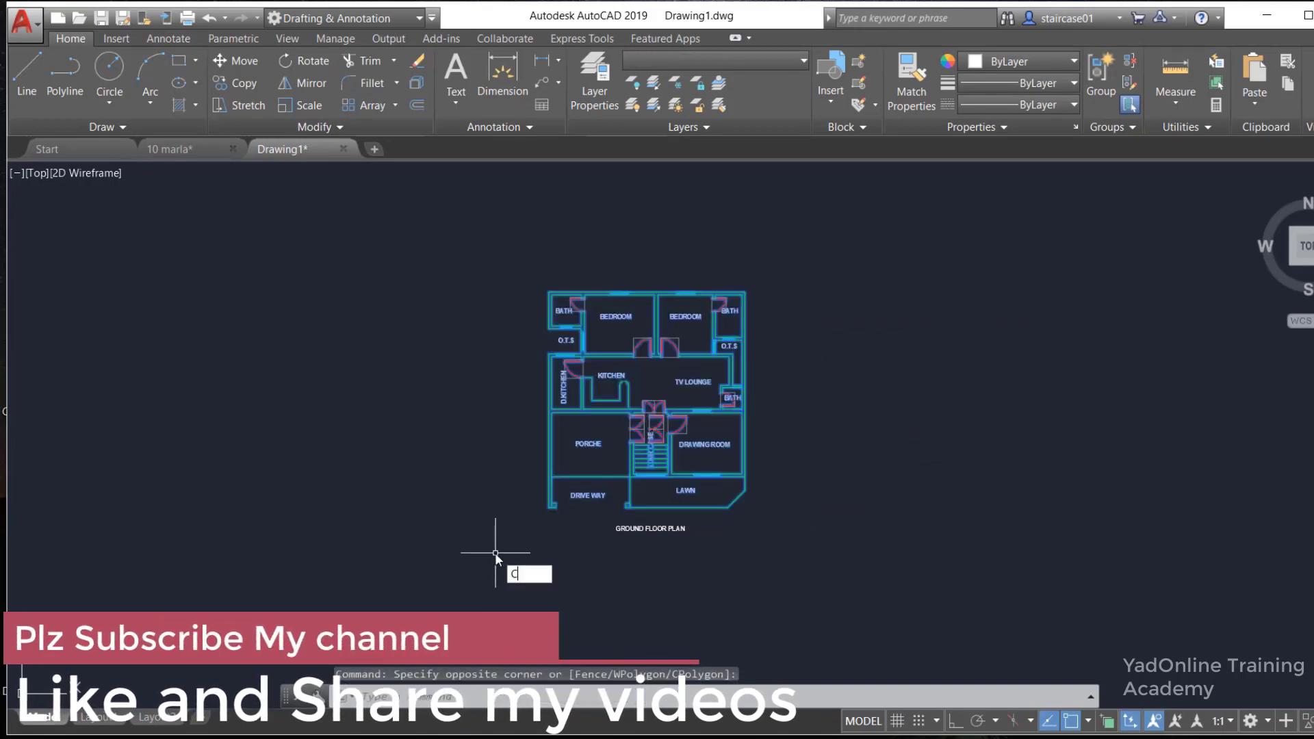
key(Return)
scroll(518, 548, up, 2)
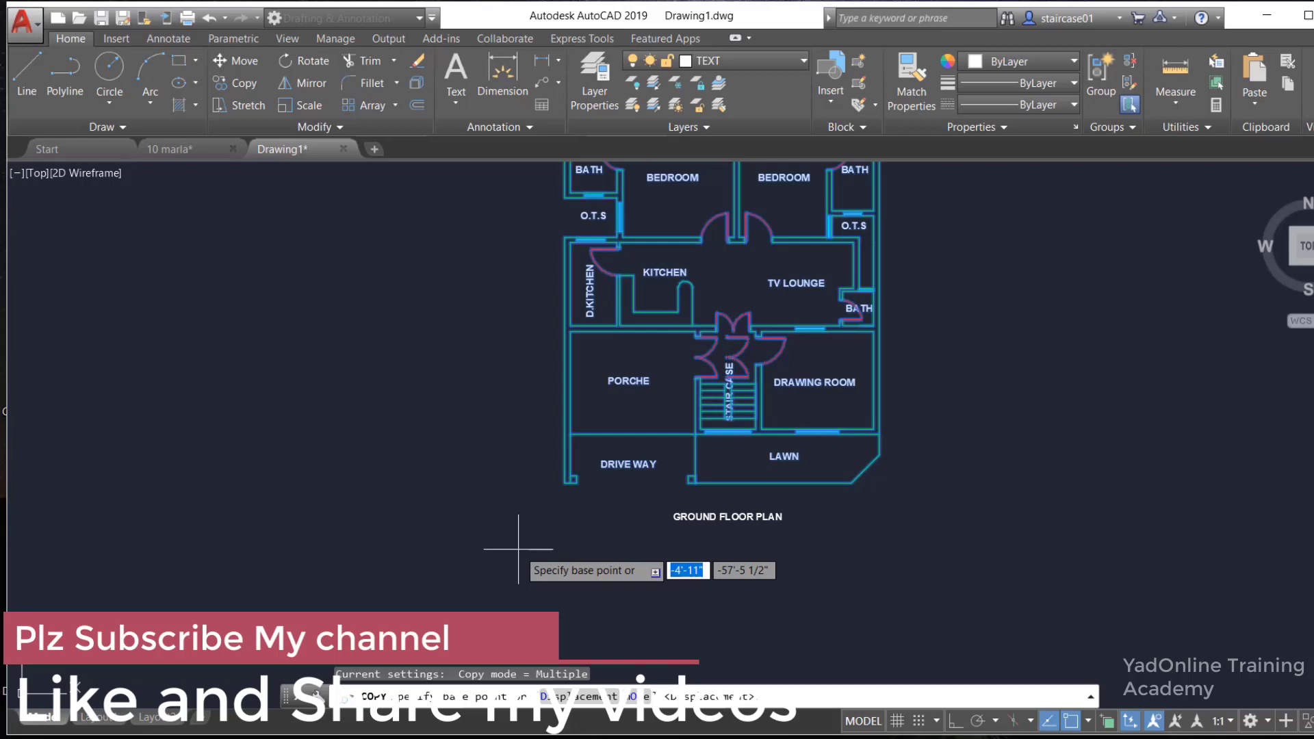
click(955, 722)
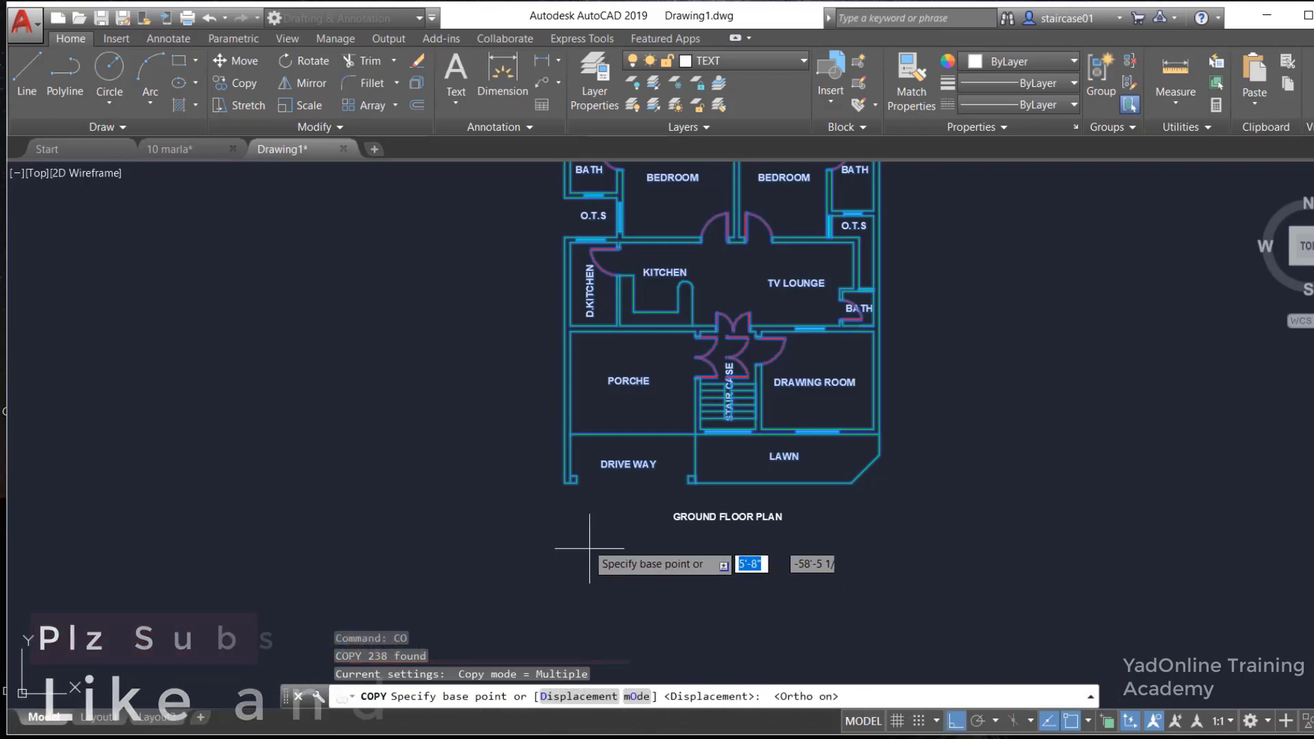
click(562, 484)
scroll(562, 484, down, 4)
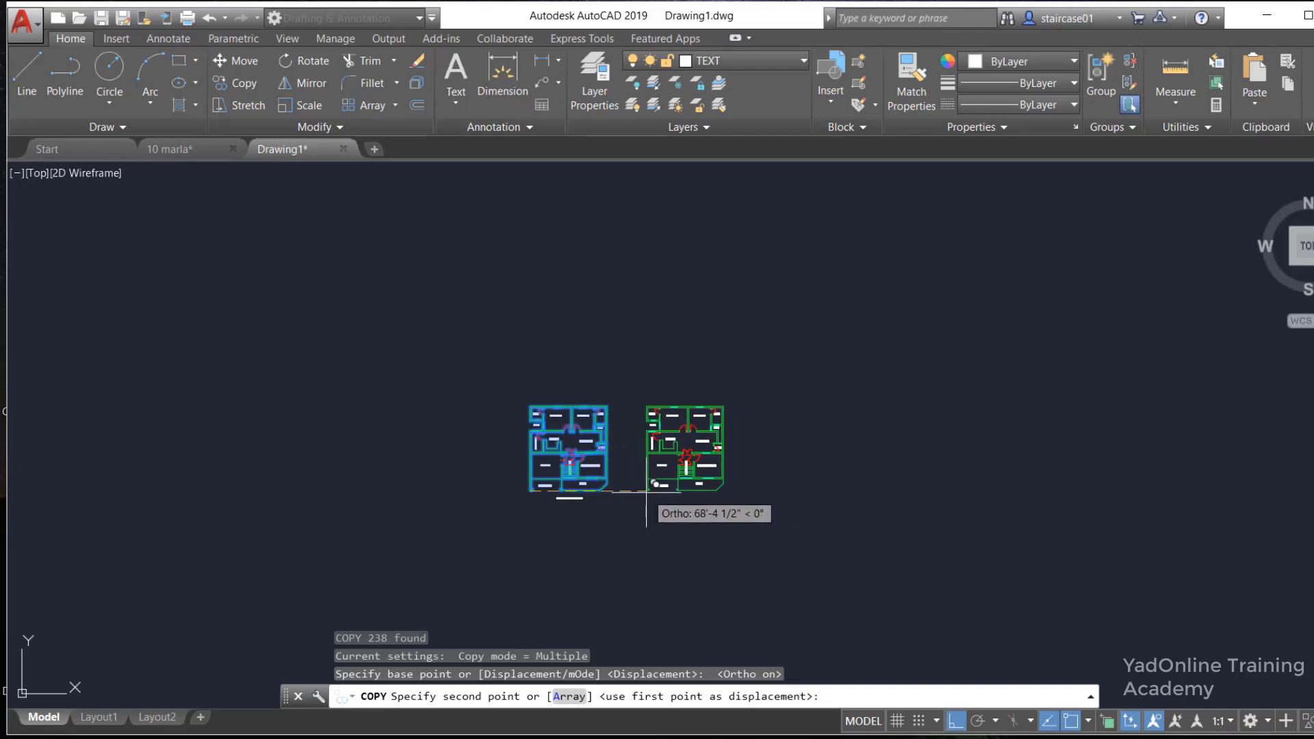
click(647, 491)
key(Escape)
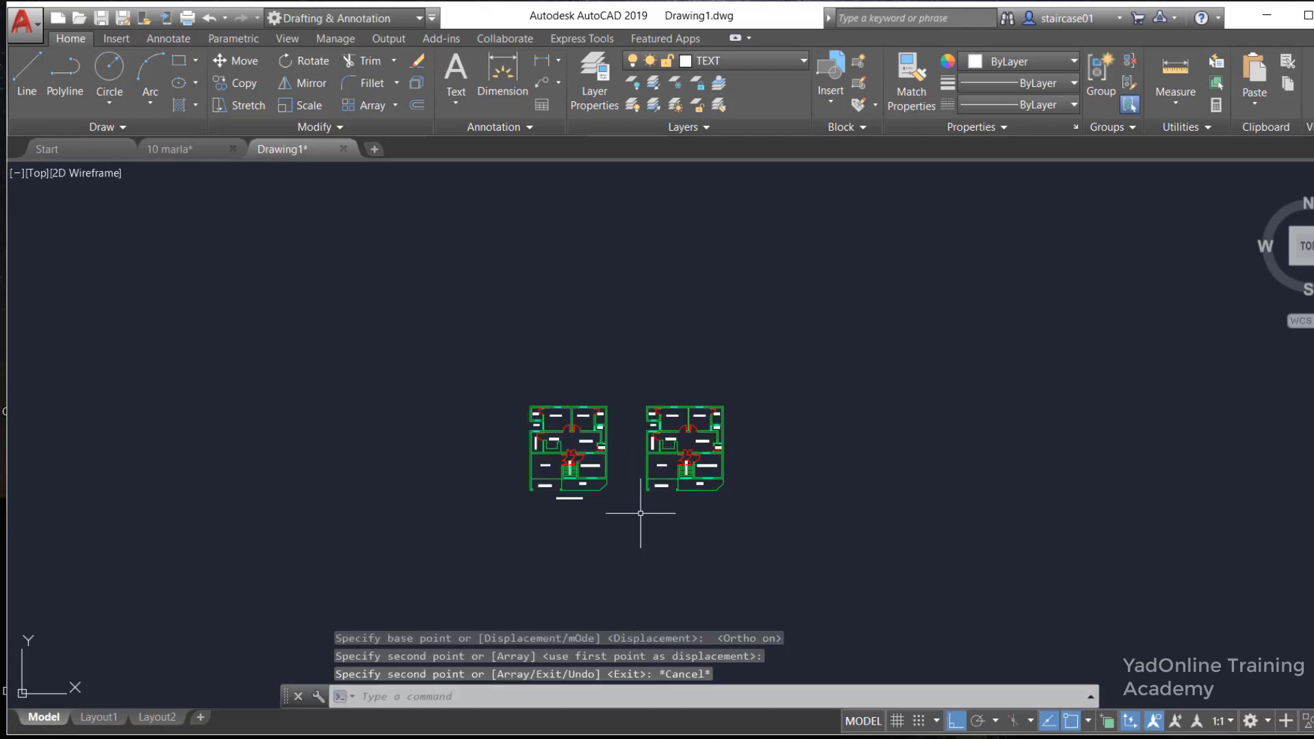
scroll(663, 489, up, 3)
scroll(662, 489, up, 4)
scroll(667, 507, down, 2)
scroll(674, 527, up, 2)
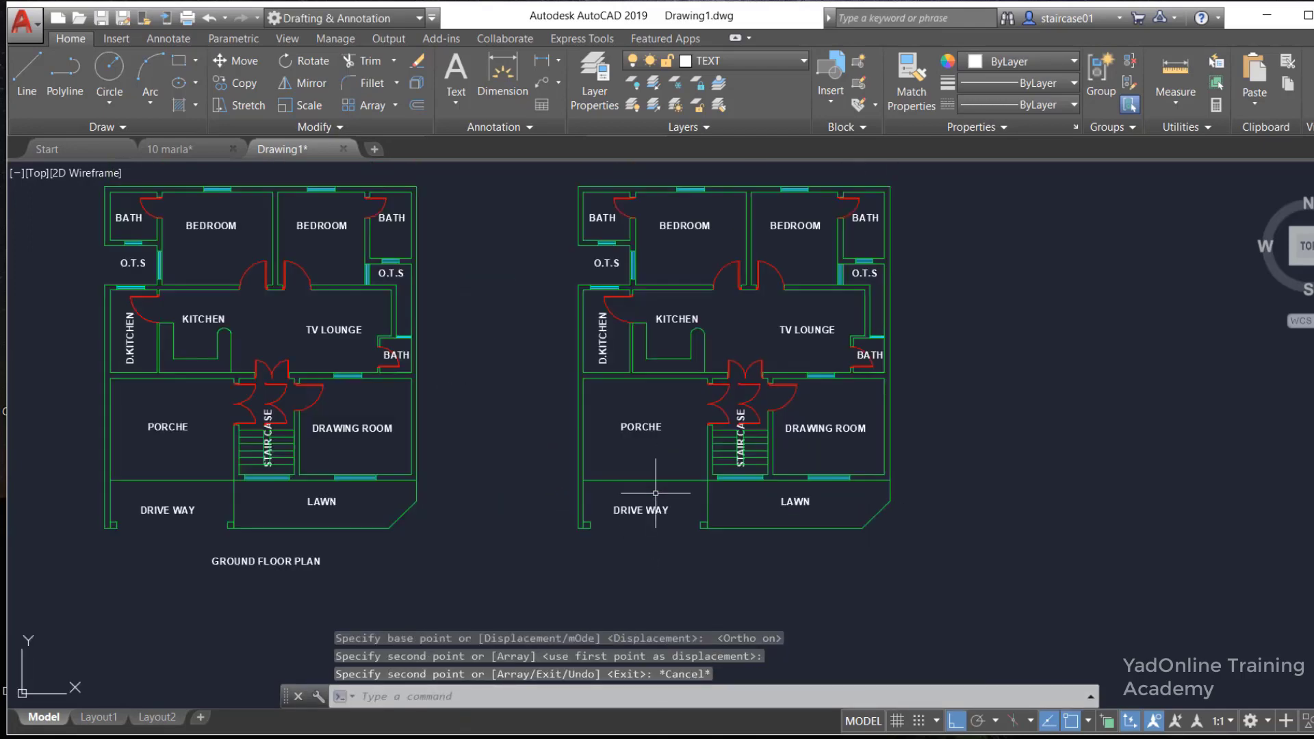
scroll(656, 506, up, 2)
Erase the porch/drive way and drive way/lawn walls, the lawn's angled and bottom boundaries, and the short wall ends
scroll(657, 554, up, 2)
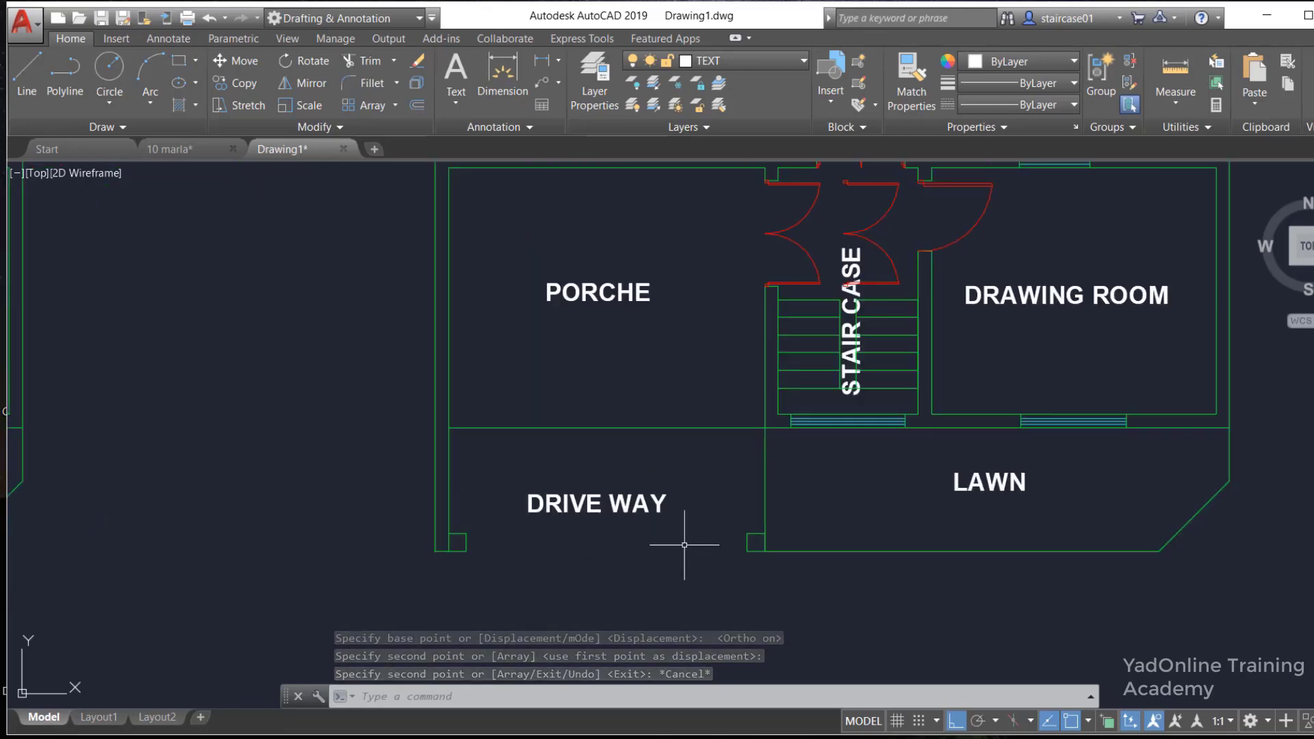
scroll(677, 541, down, 2)
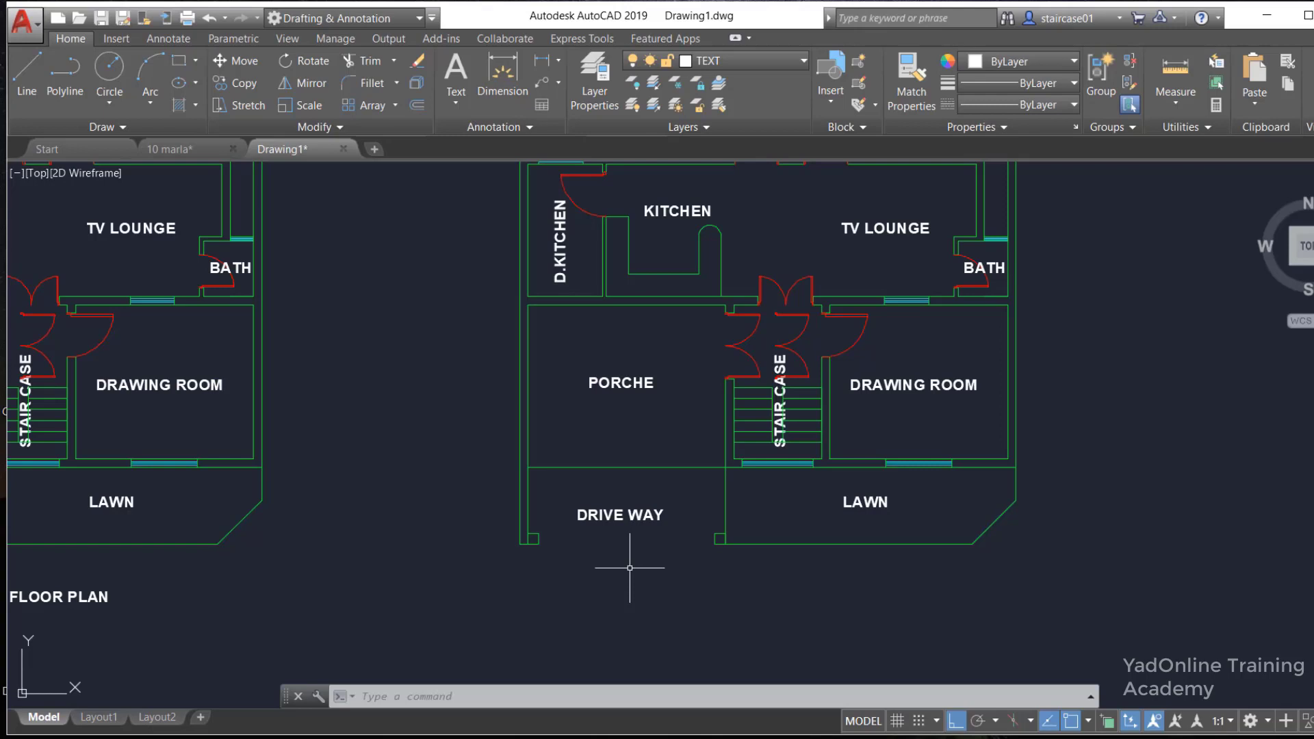
click(652, 468)
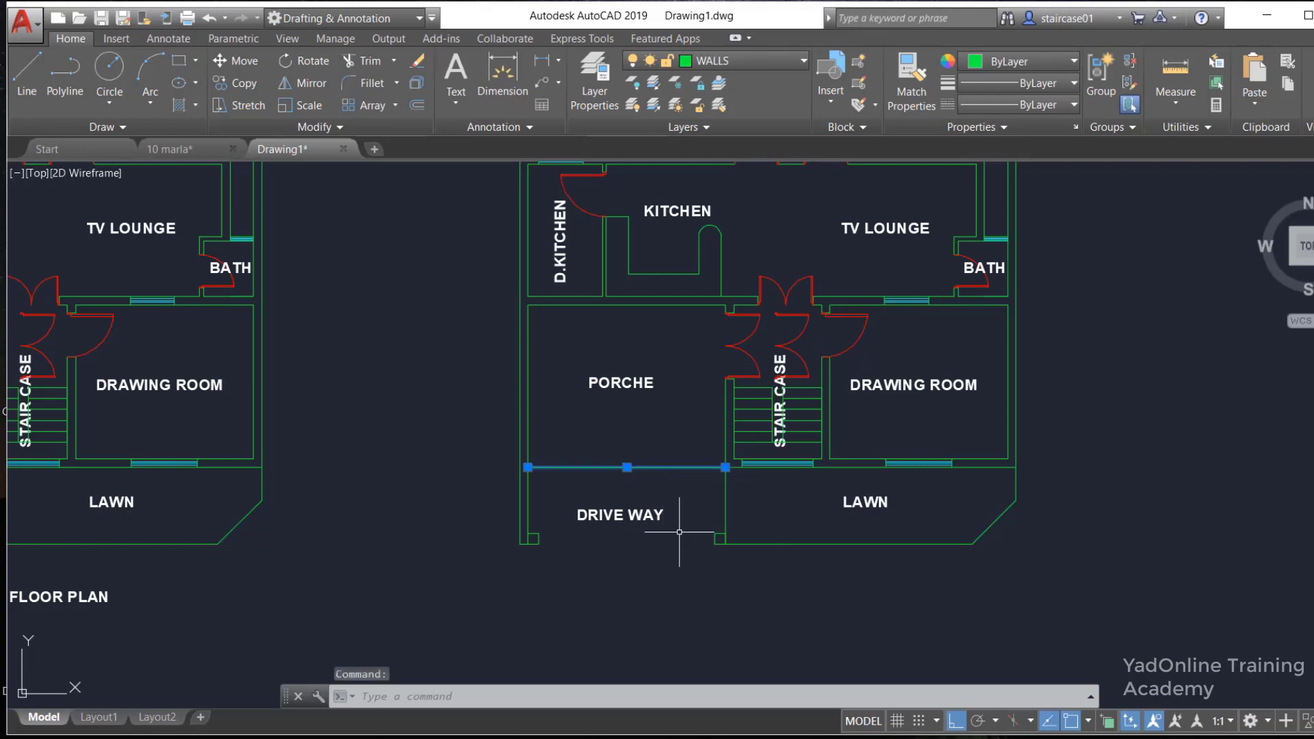
click(725, 492)
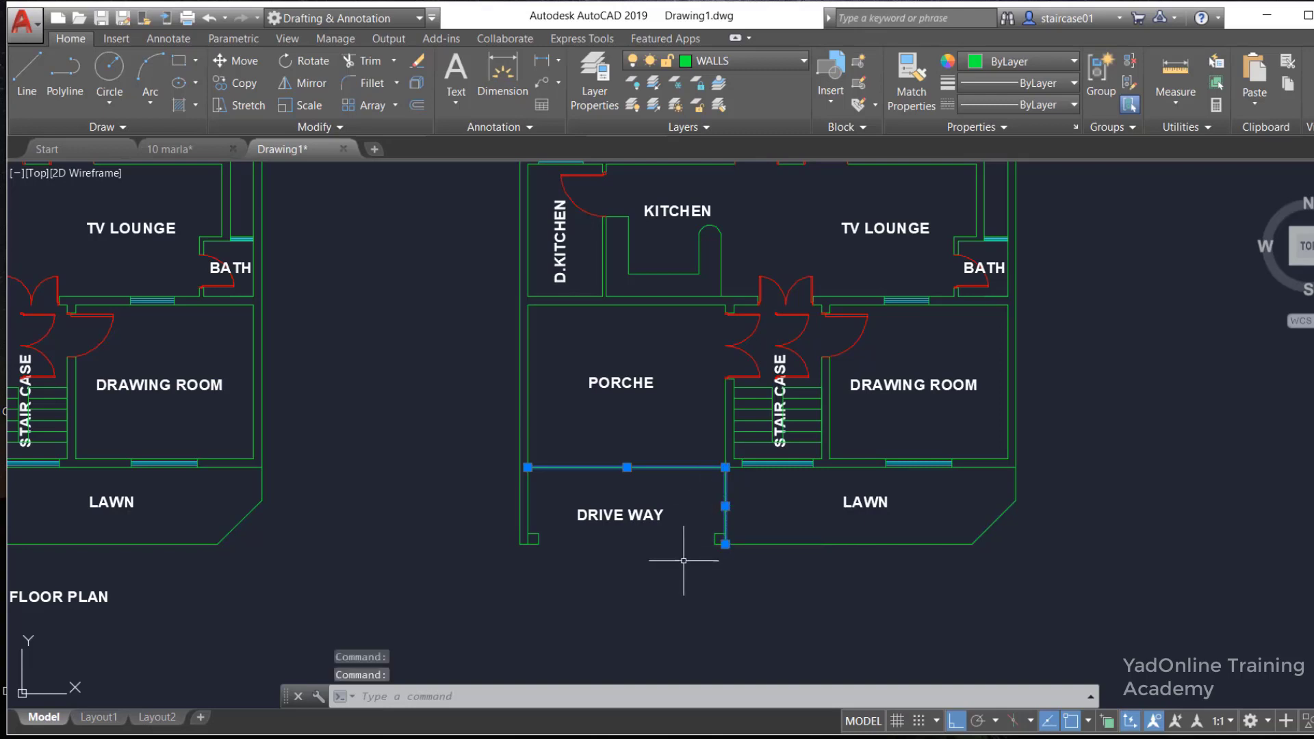
click(1006, 508)
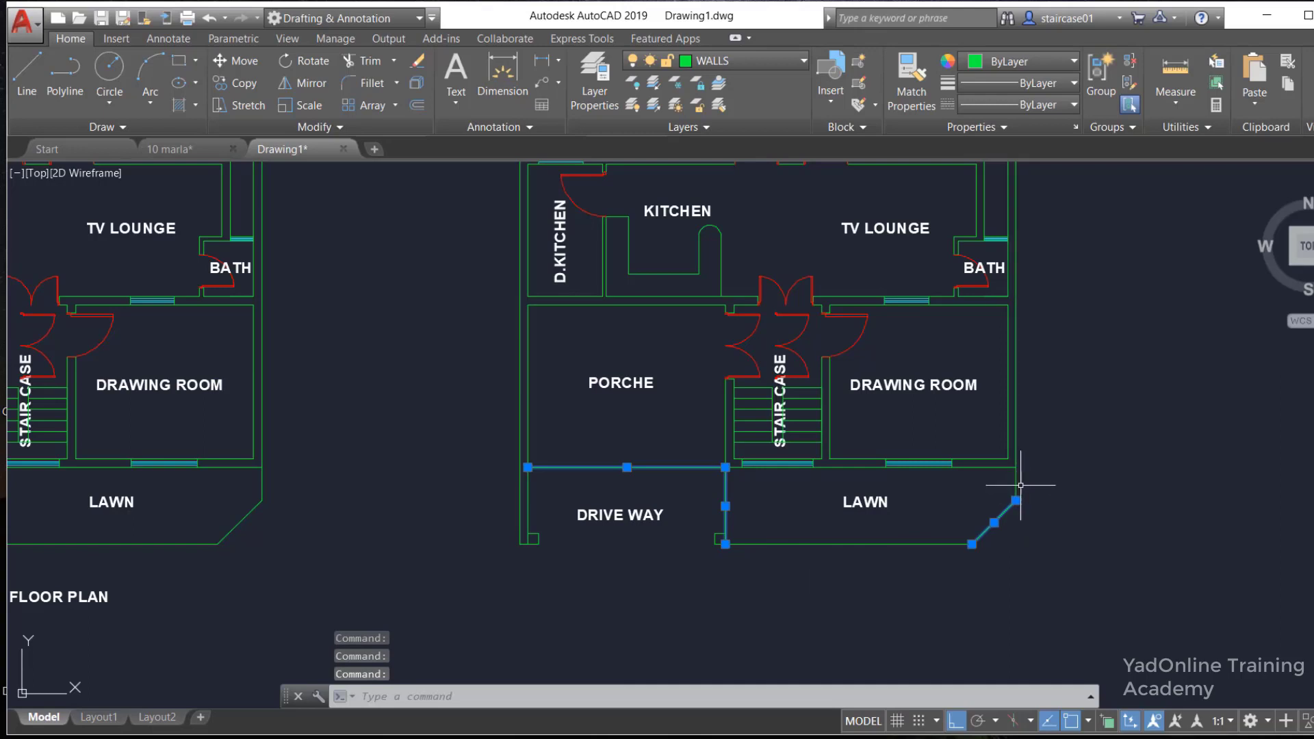
click(895, 546)
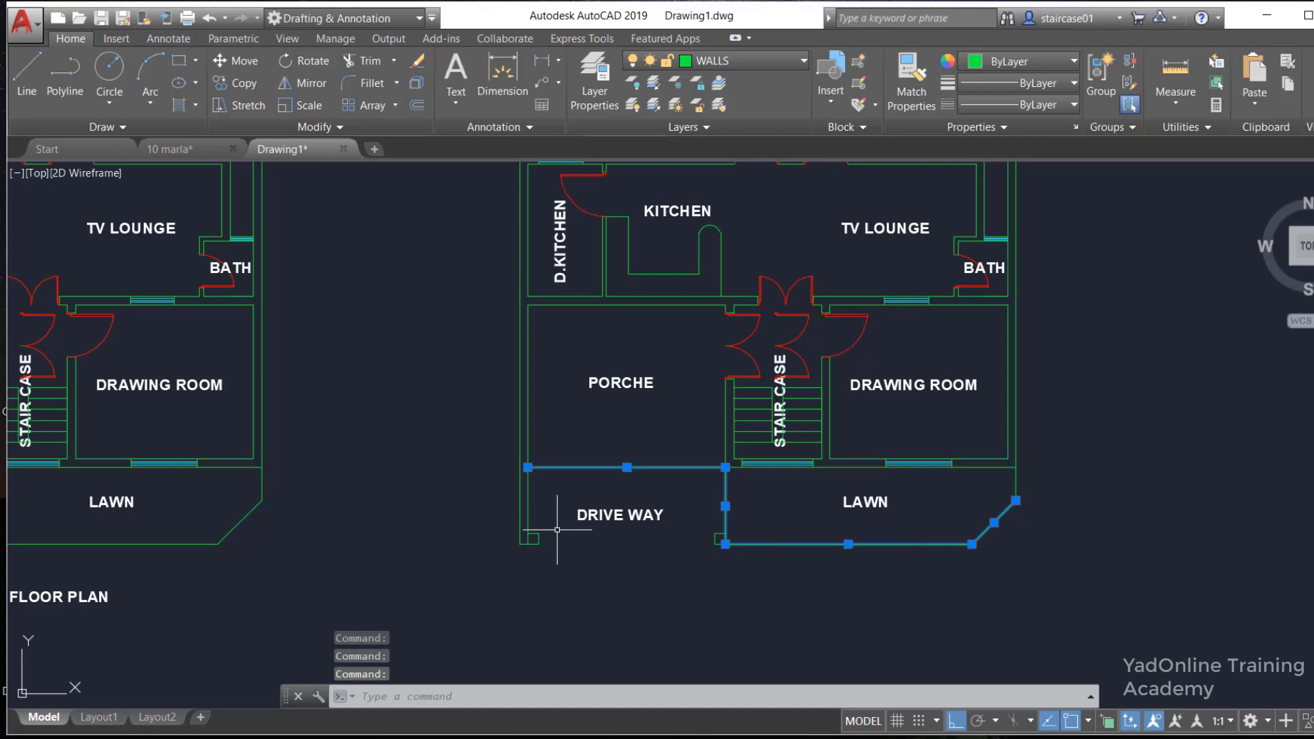
scroll(557, 530, up, 2)
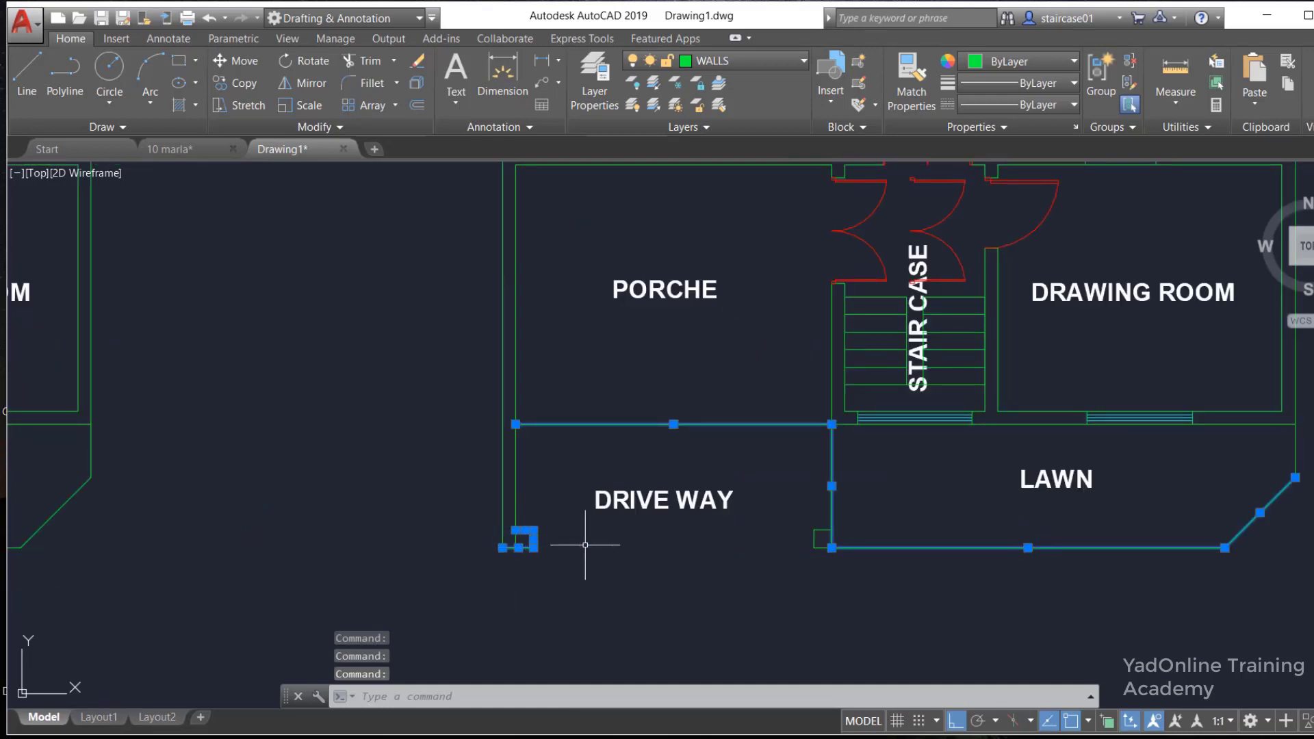
click(835, 529)
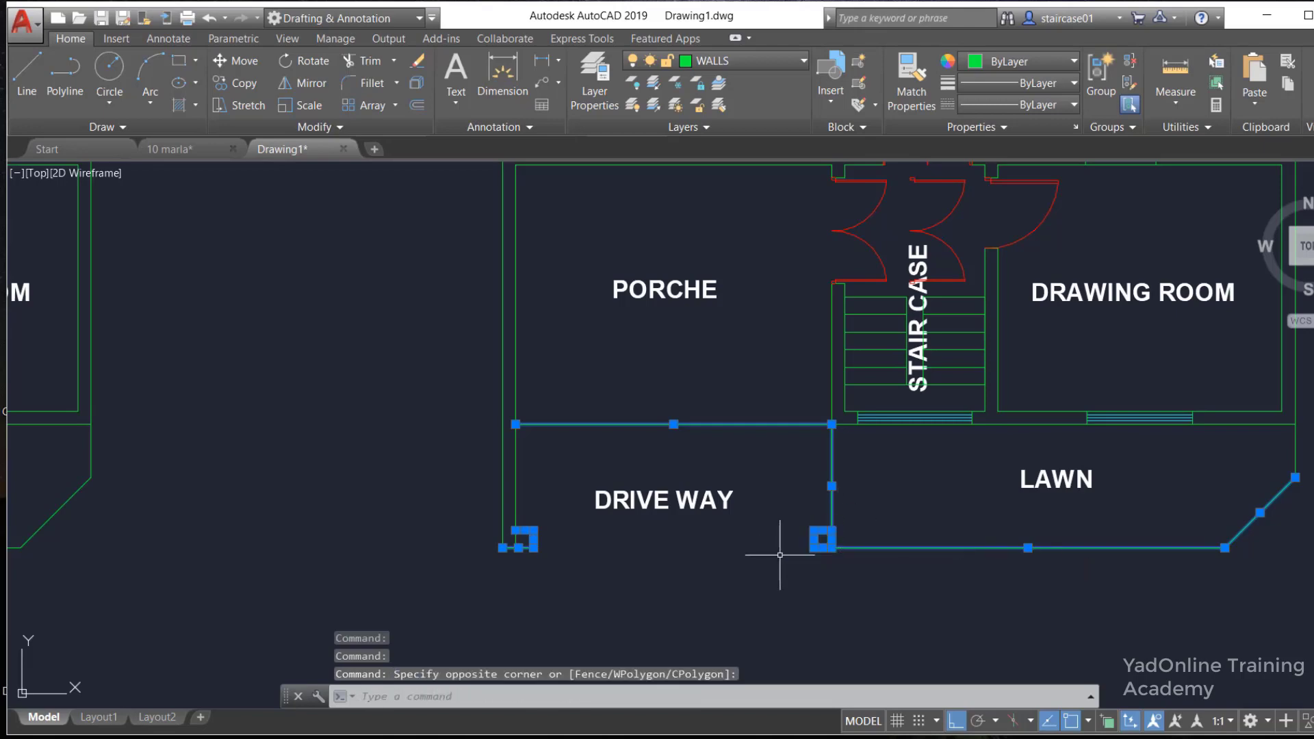
click(780, 555)
text(E)
key(Return)
scroll(778, 551, down, 2)
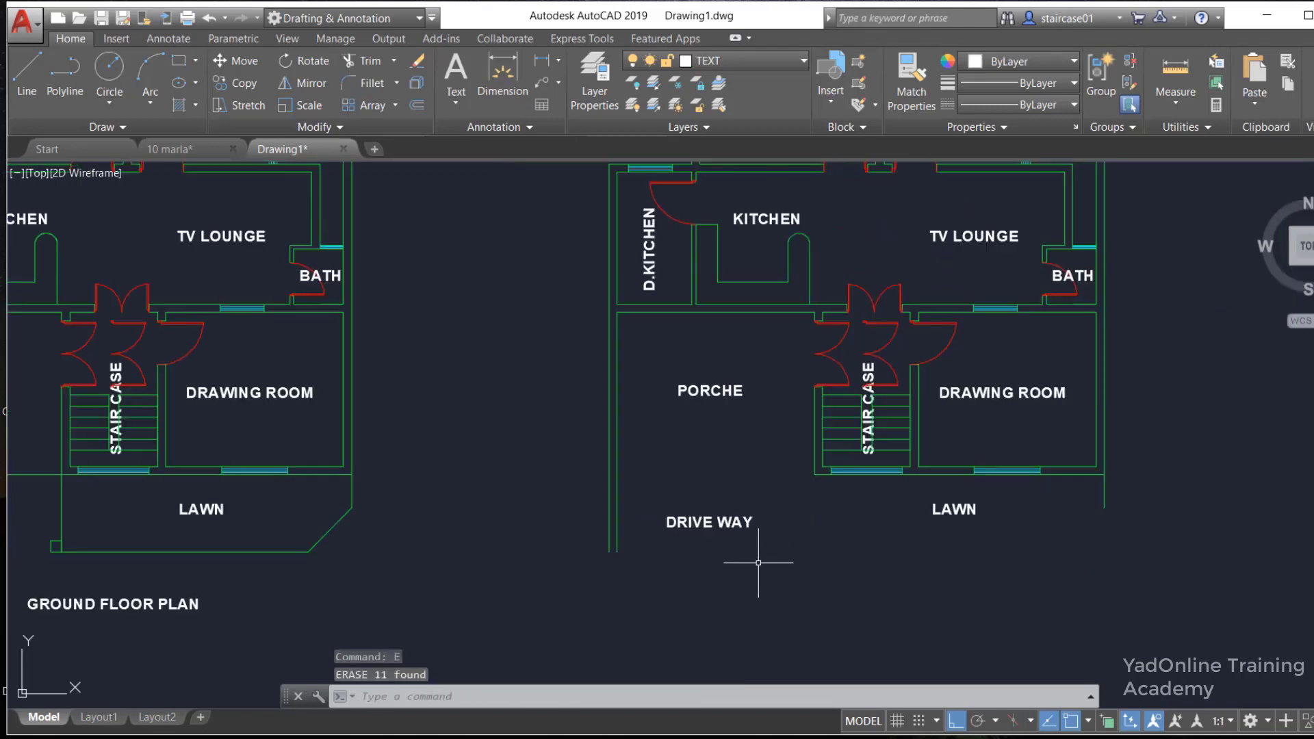
Begin a new line at the drive way's bottom-left corner
key(Return)
scroll(639, 584, up, 2)
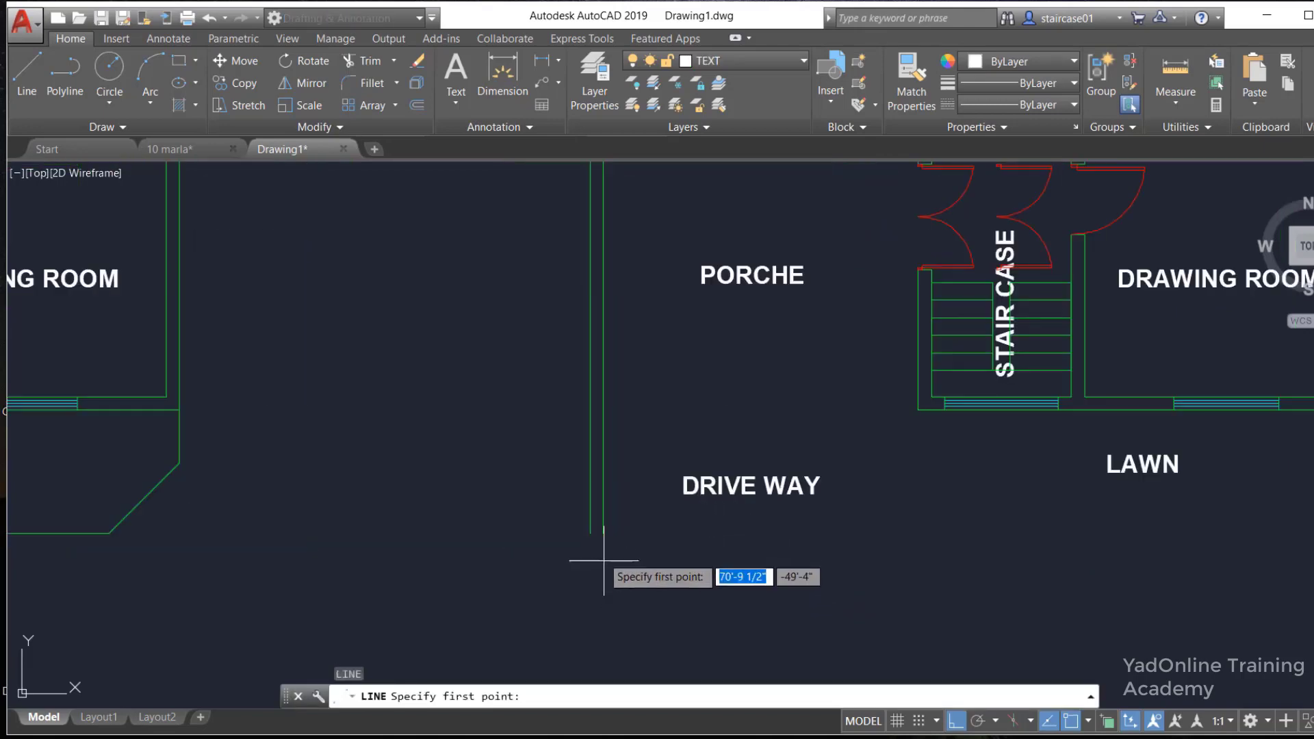
click(590, 533)
scroll(640, 499, down, 3)
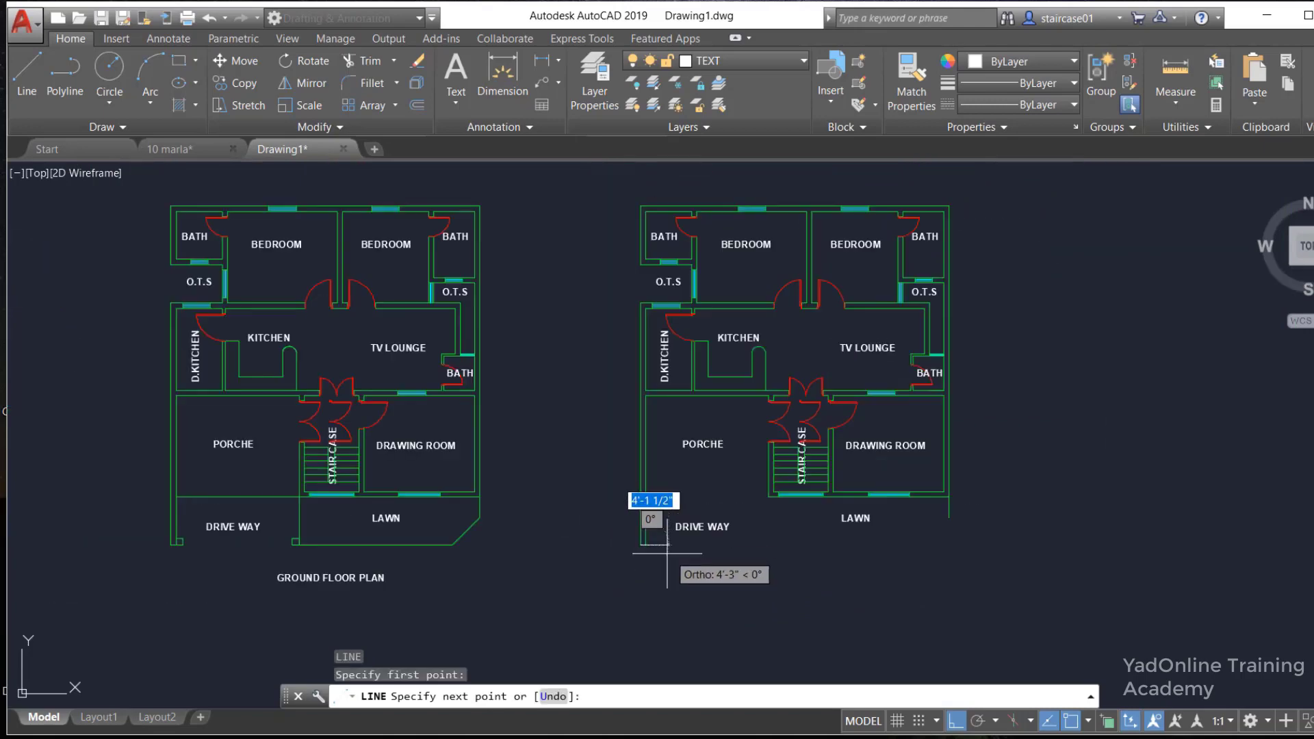
Draw the bottom edge across to the right side and up to meet the right wall
click(950, 545)
click(950, 497)
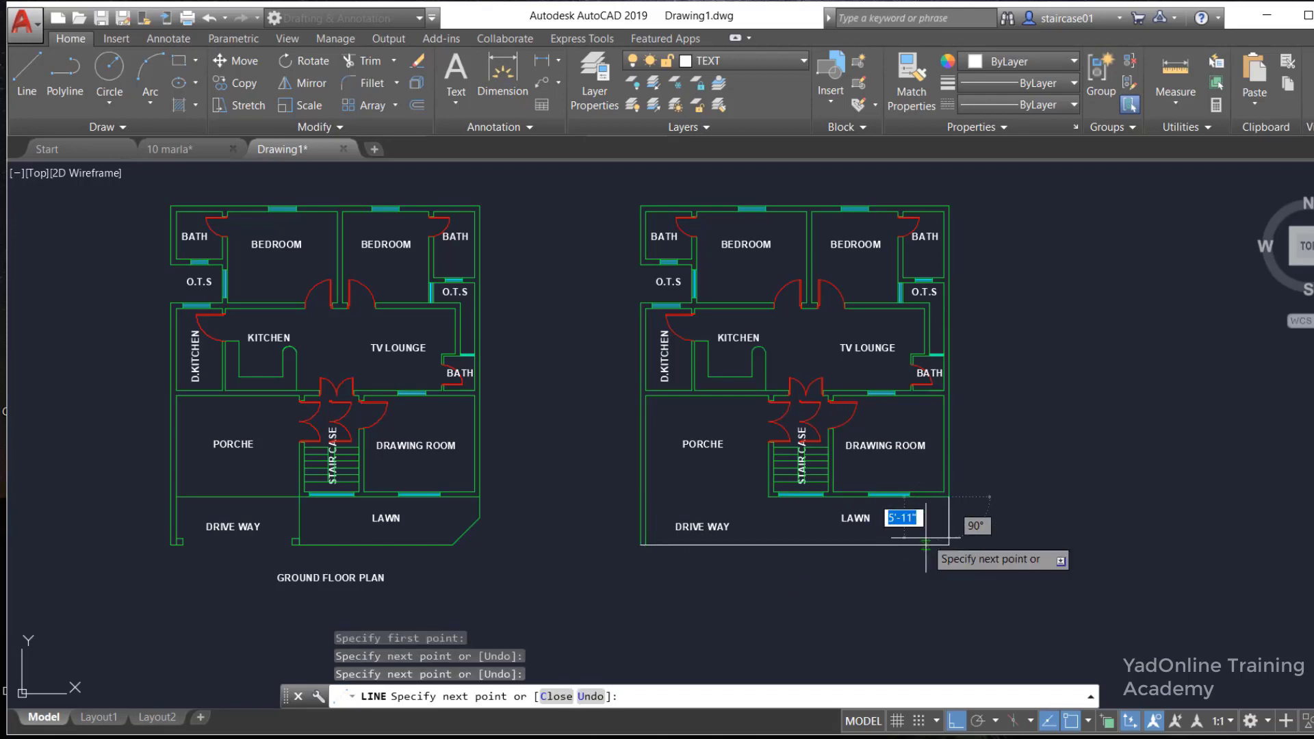
key(Escape)
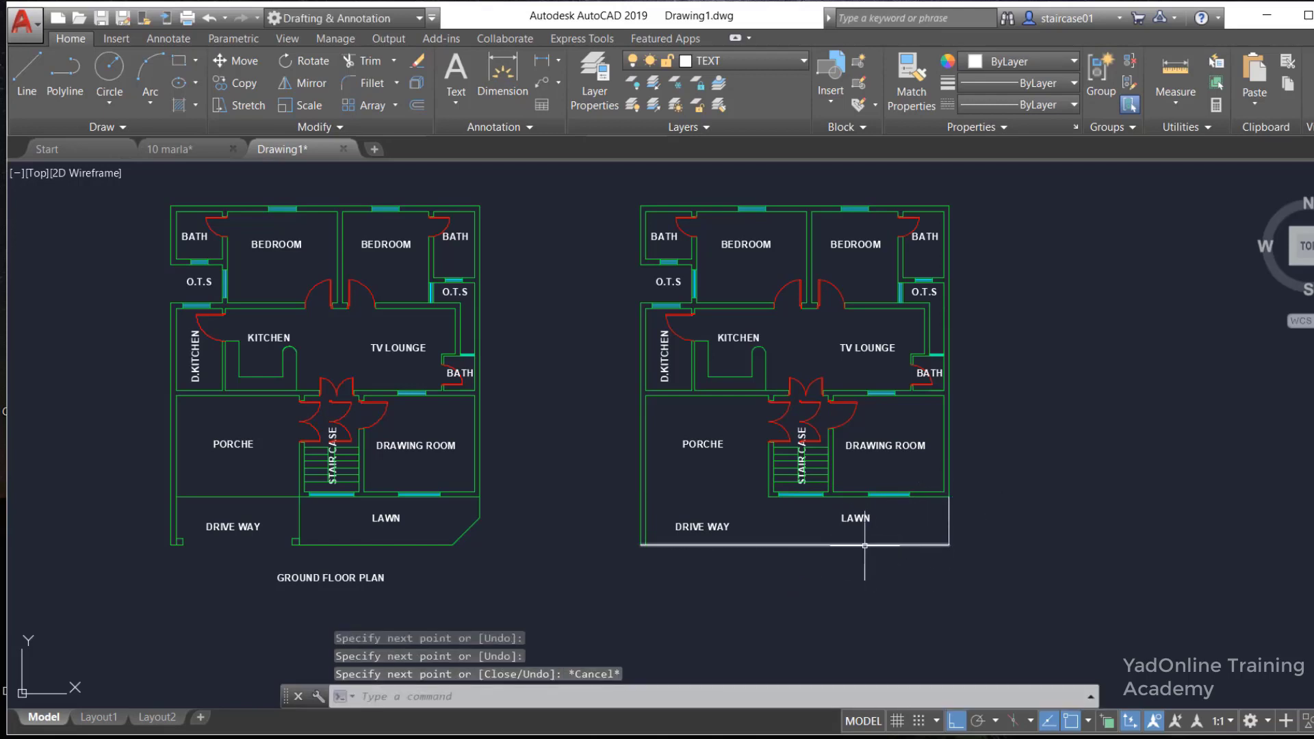
Put the new bottom and right edge lines on the WALLS layer
click(1003, 515)
click(890, 577)
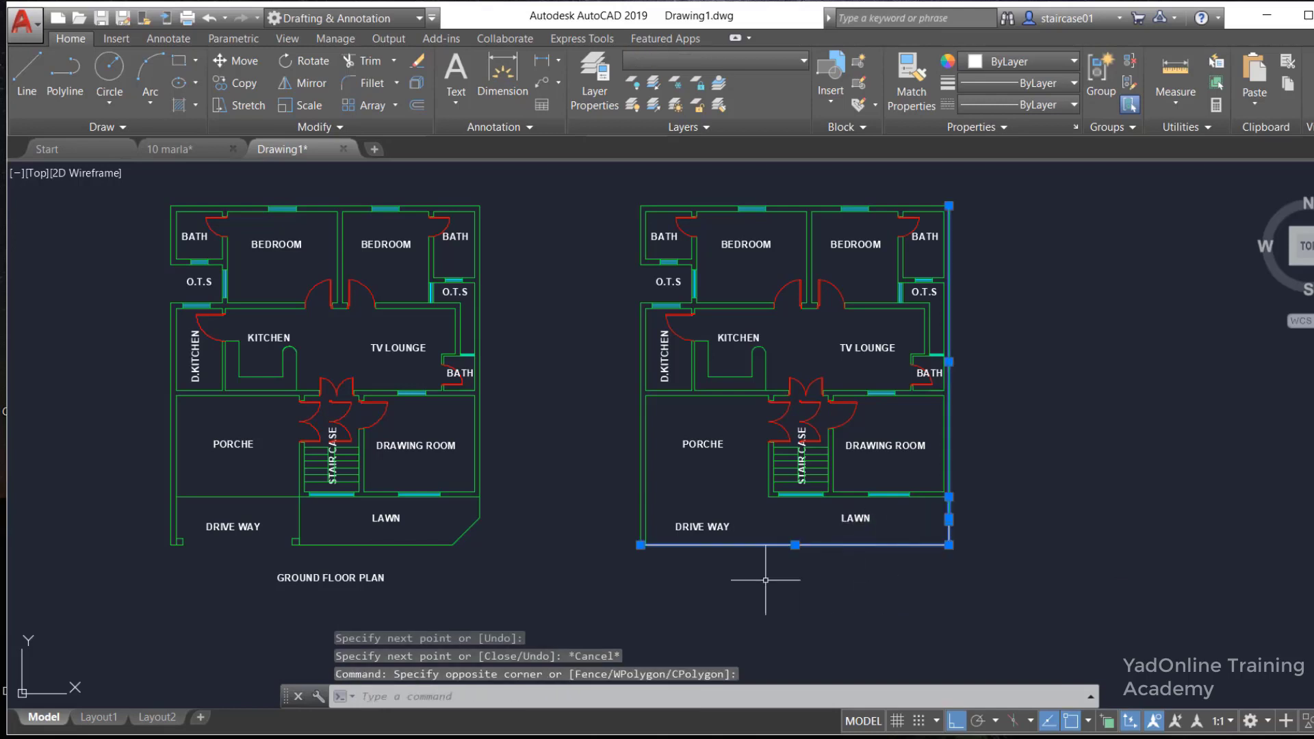
click(671, 60)
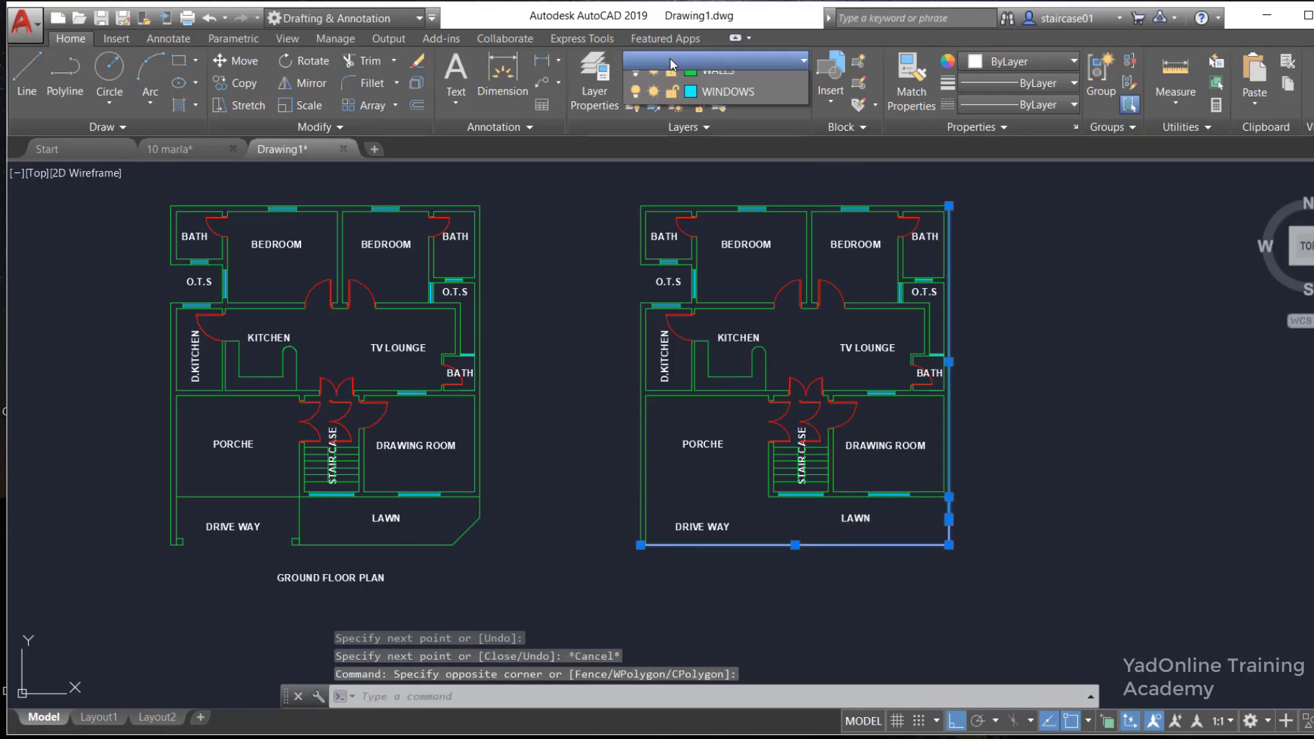
click(714, 212)
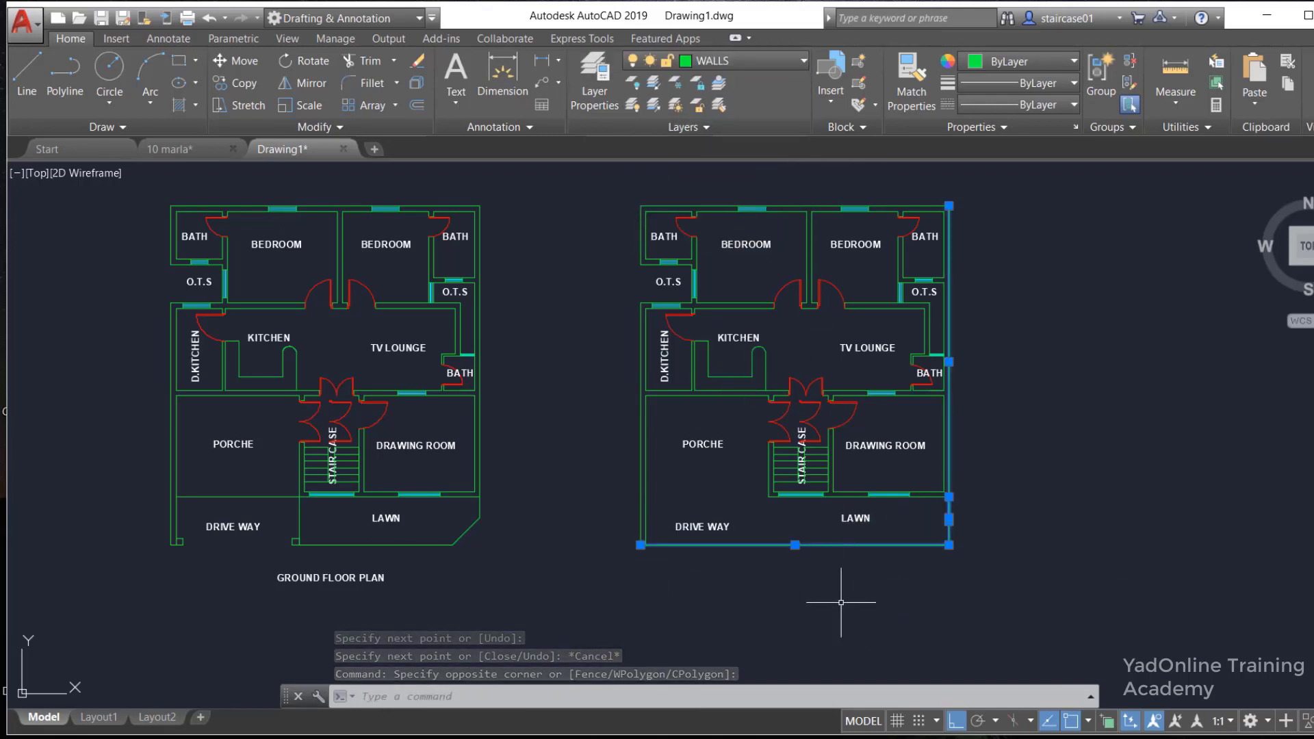
Delete the DRIVE WAY and LAWN labels from the copied plan
key(Escape)
scroll(712, 589, up, 2)
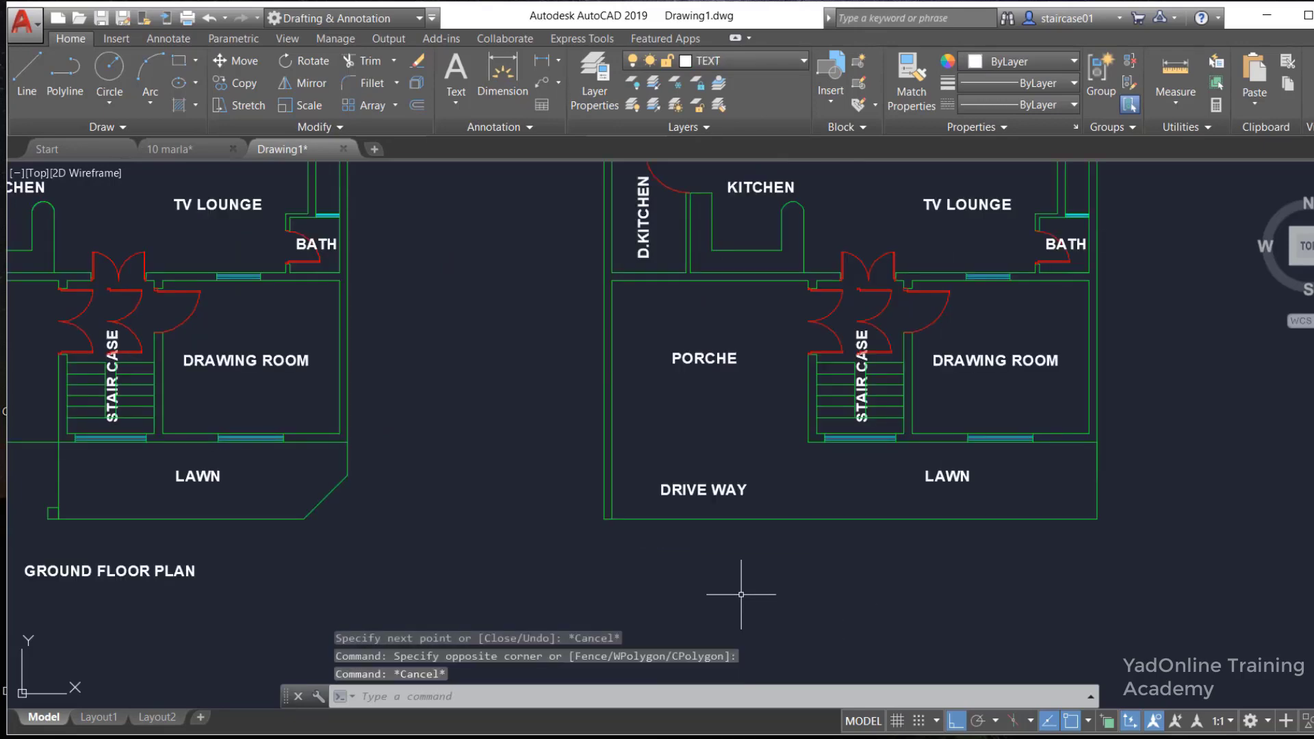
scroll(742, 609, down, 2)
scroll(738, 543, up, 2)
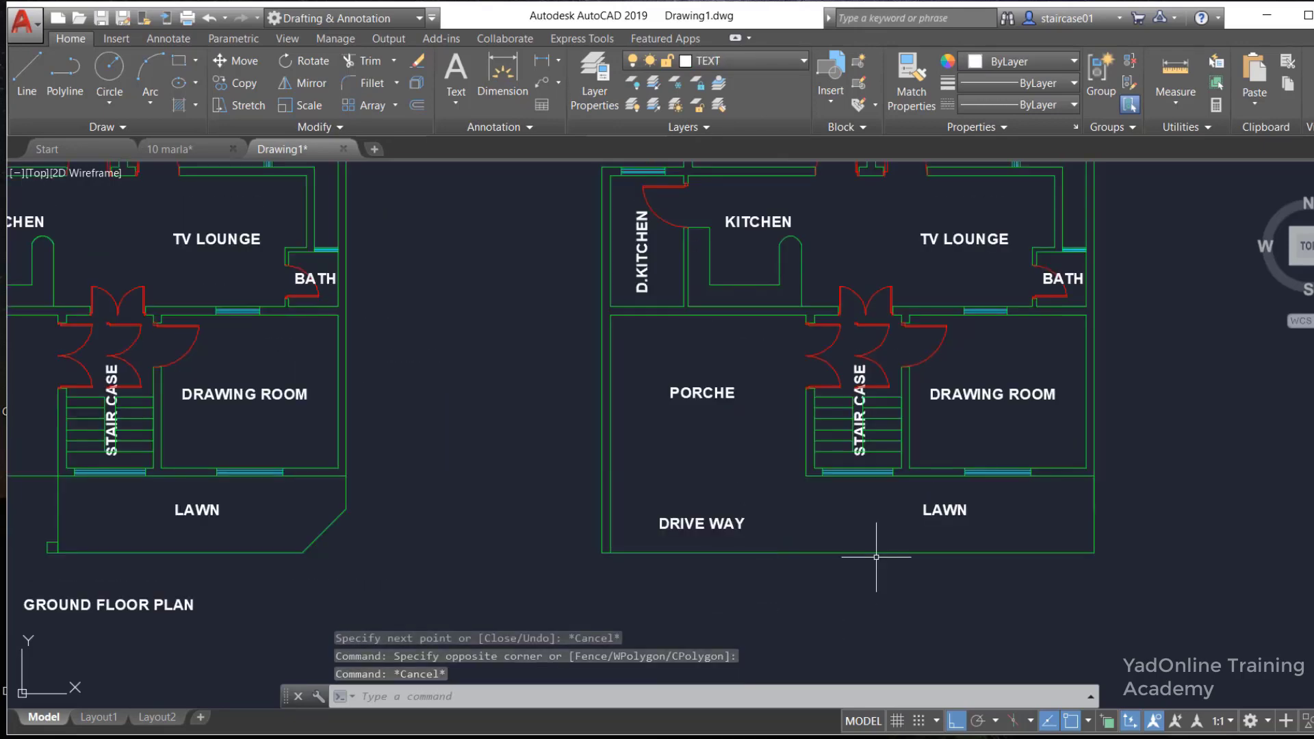
click(704, 525)
key(Return)
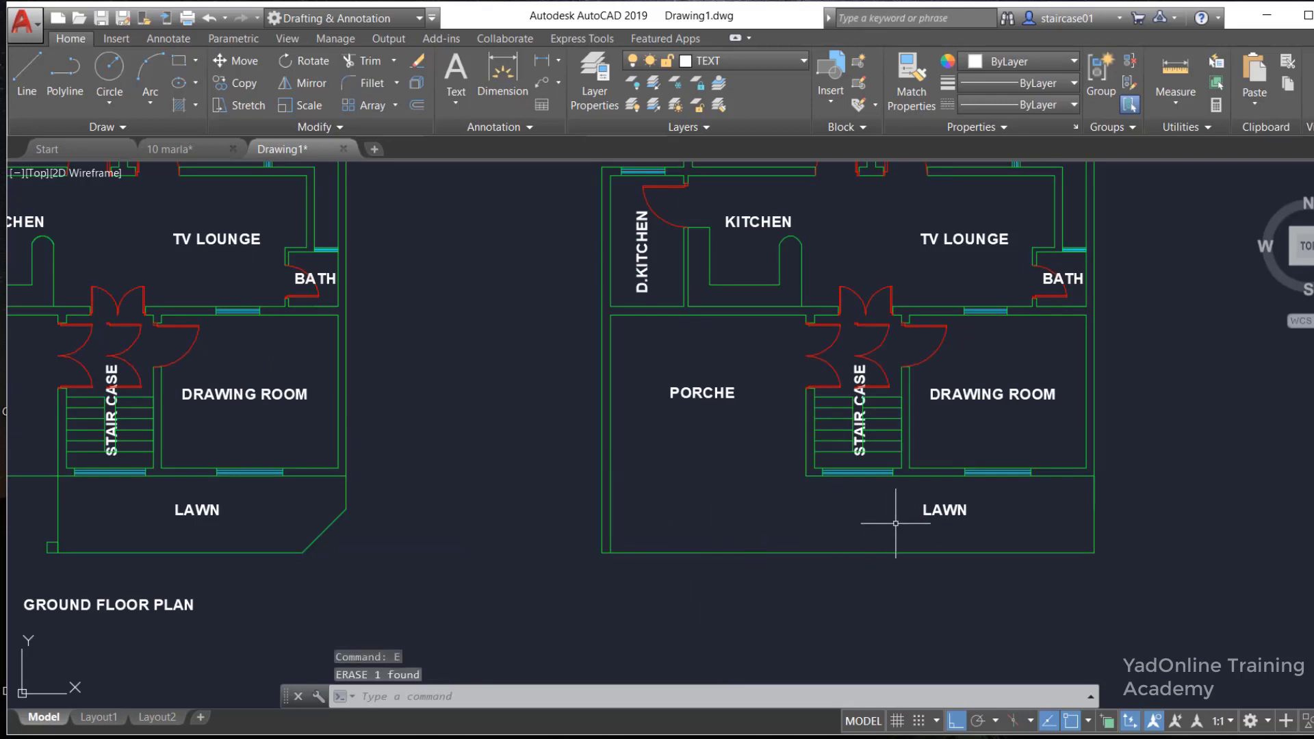
click(955, 513)
key(Delete)
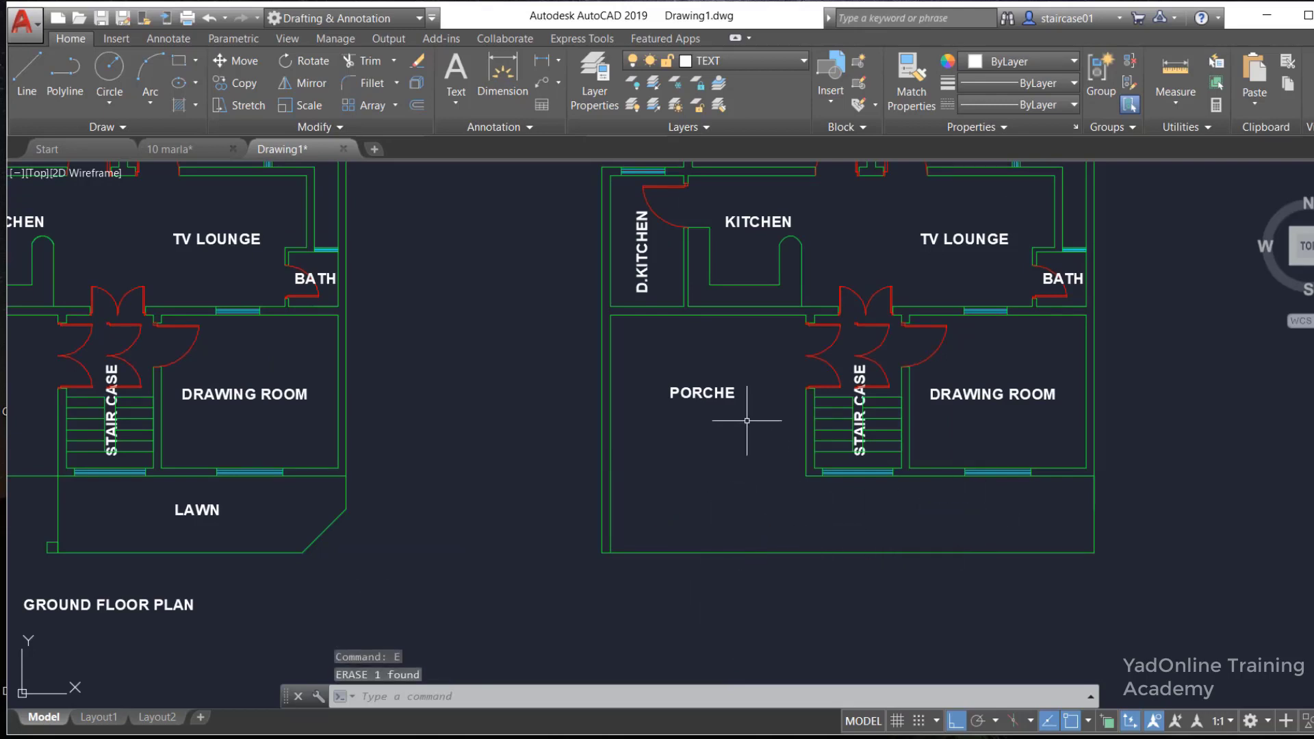
Move the PORCHE label lower into the enlarged front room
click(732, 392)
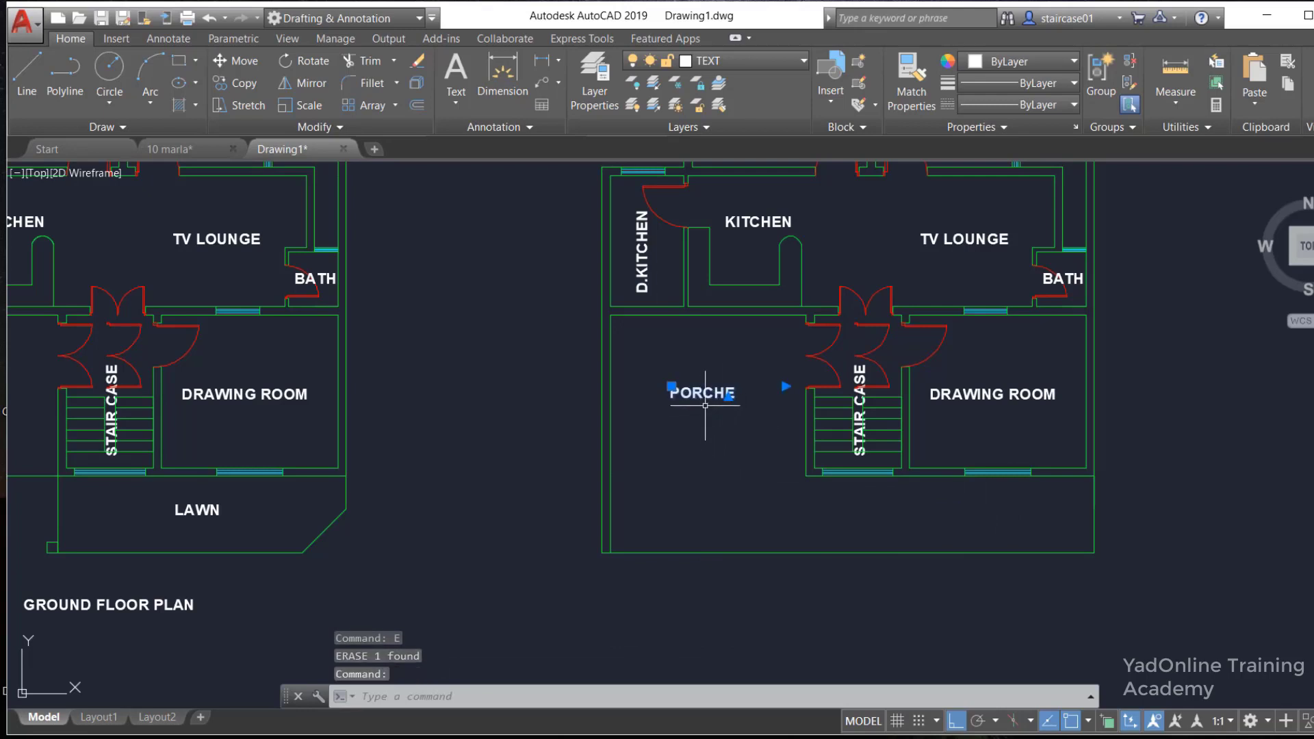
text(M)
key(Return)
click(698, 384)
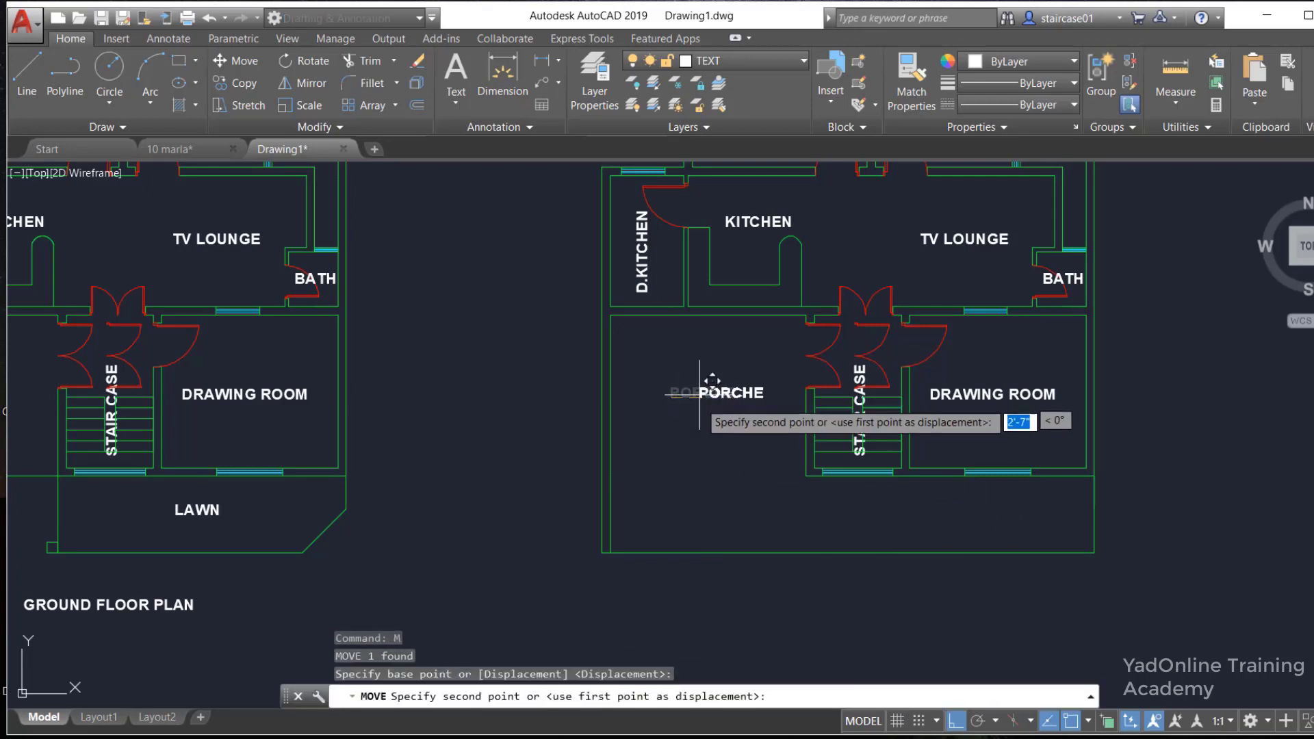
click(683, 441)
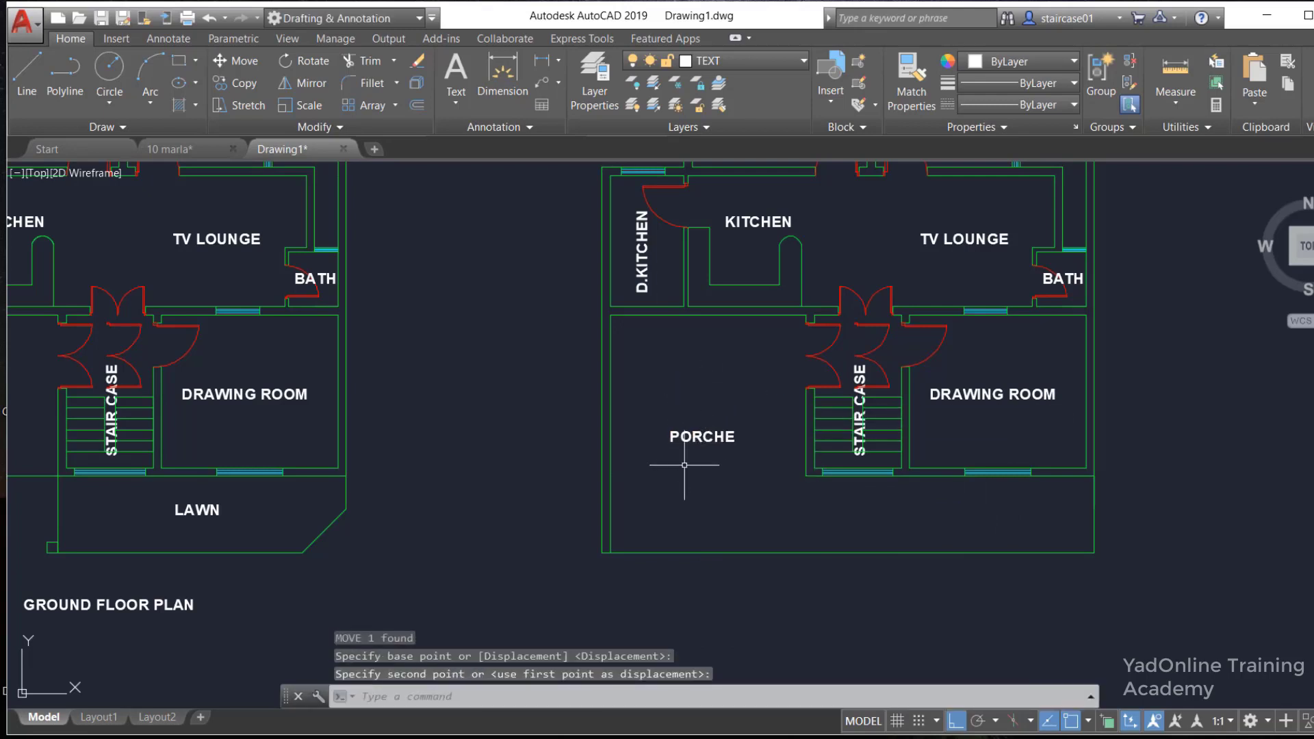
Rename the PORCHE label to TERRACE
click(738, 440)
double_click(727, 439)
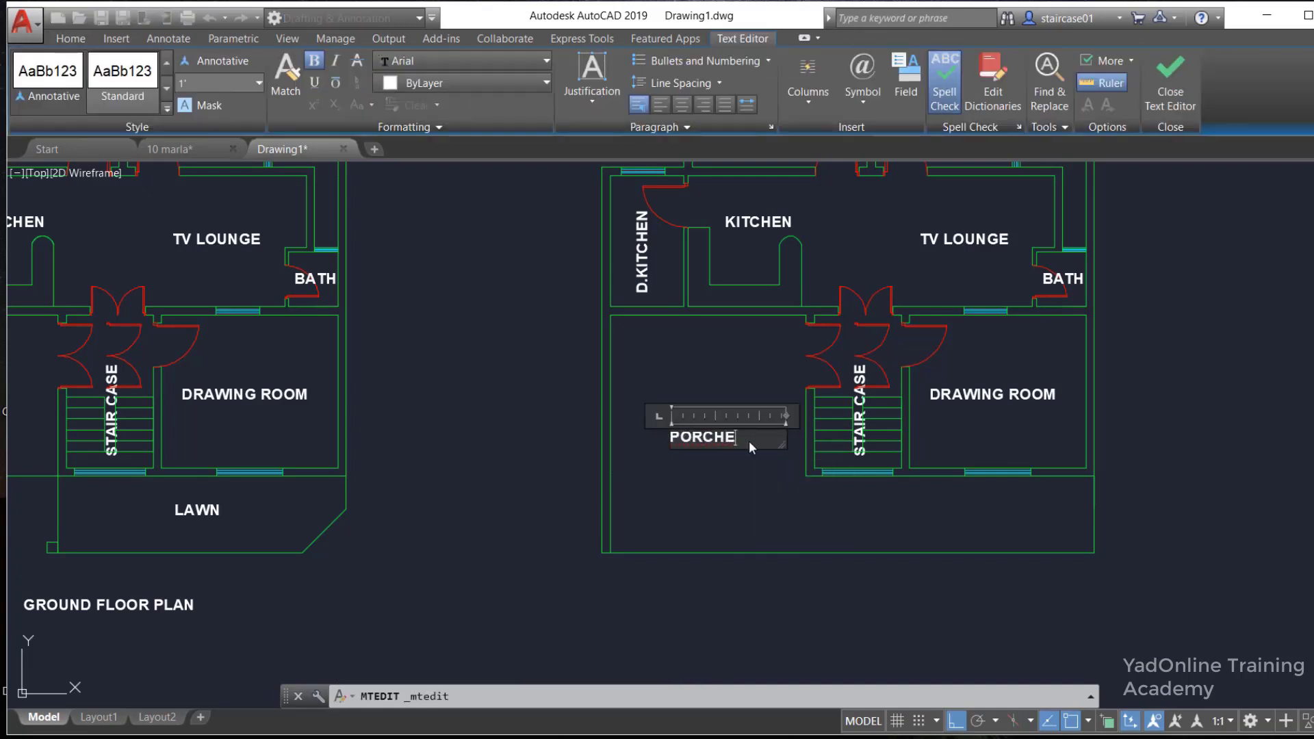
key(BackSpace)
key(BackSpace)
key(BackSpace)
key(BackSpace)
key(BackSpace)
key(BackSpace)
text(TERRACE)
click(750, 493)
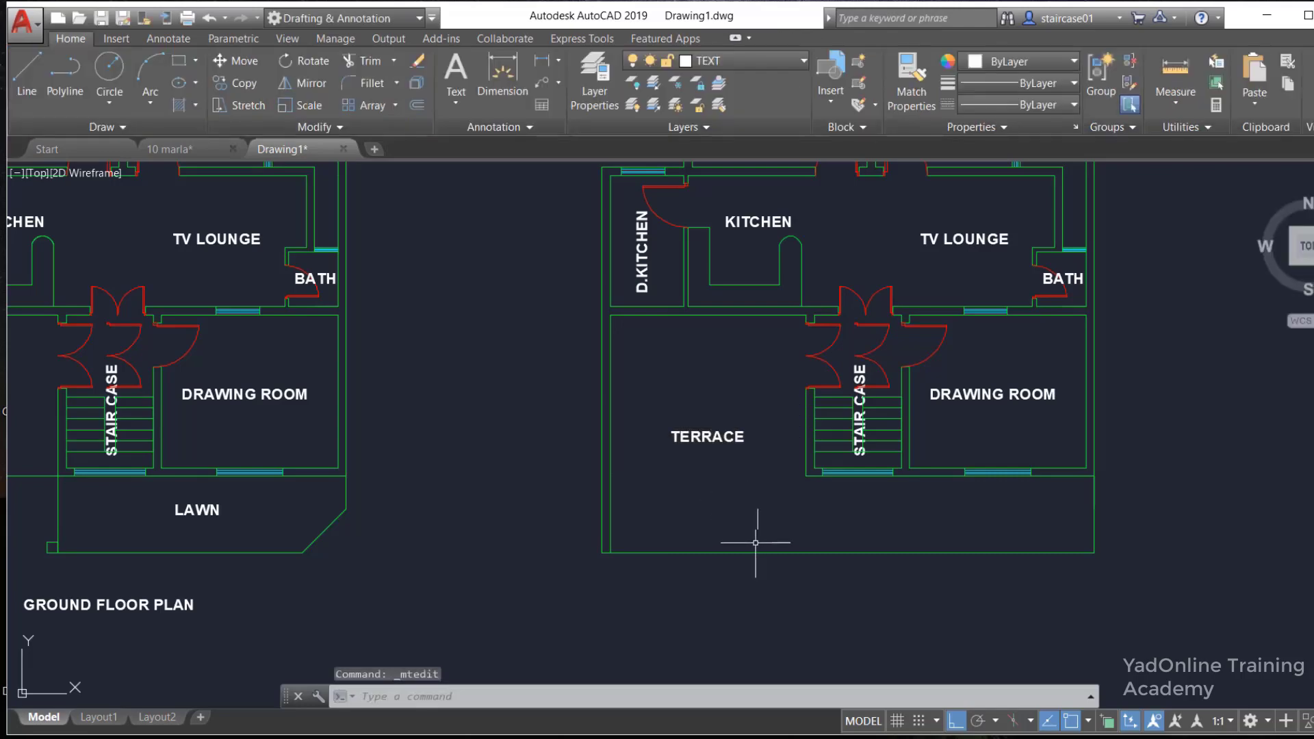
scroll(745, 535, down, 2)
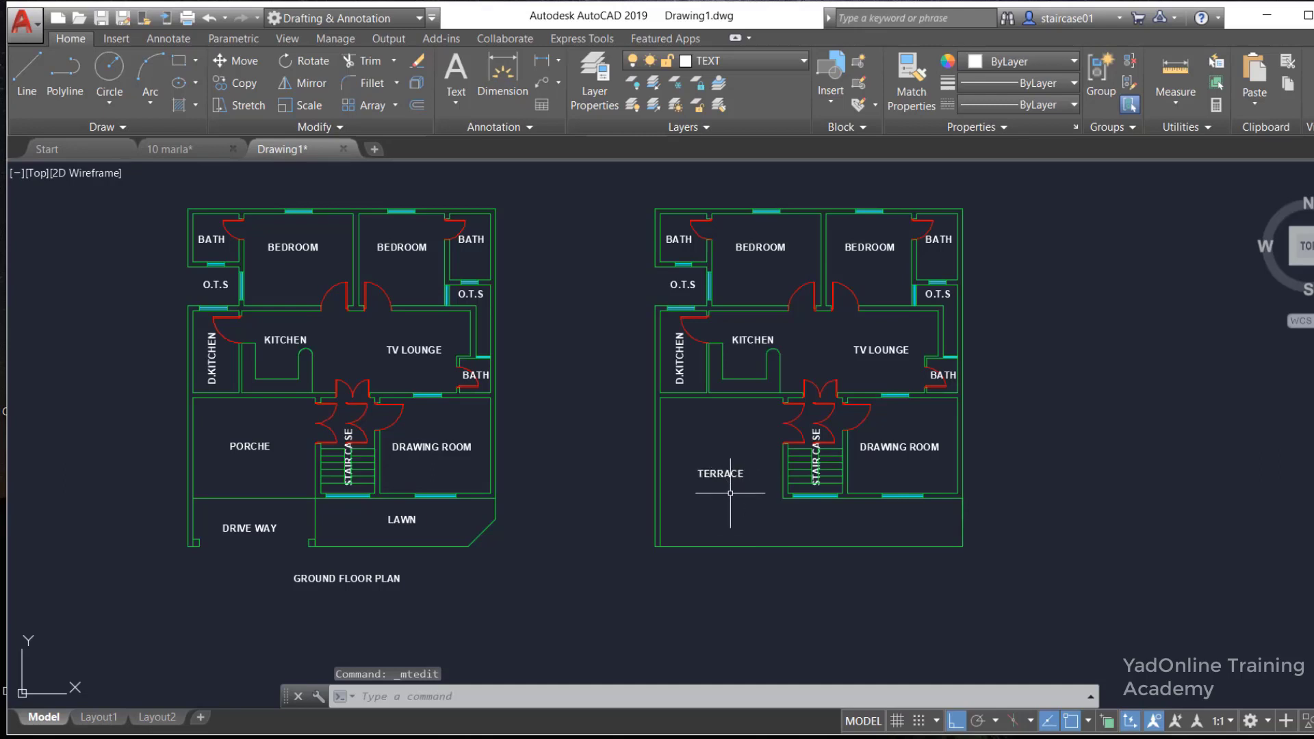
Copy the TERRACE label to a spot below the right-hand plan
text(co)
key(Return)
click(722, 474)
key(Return)
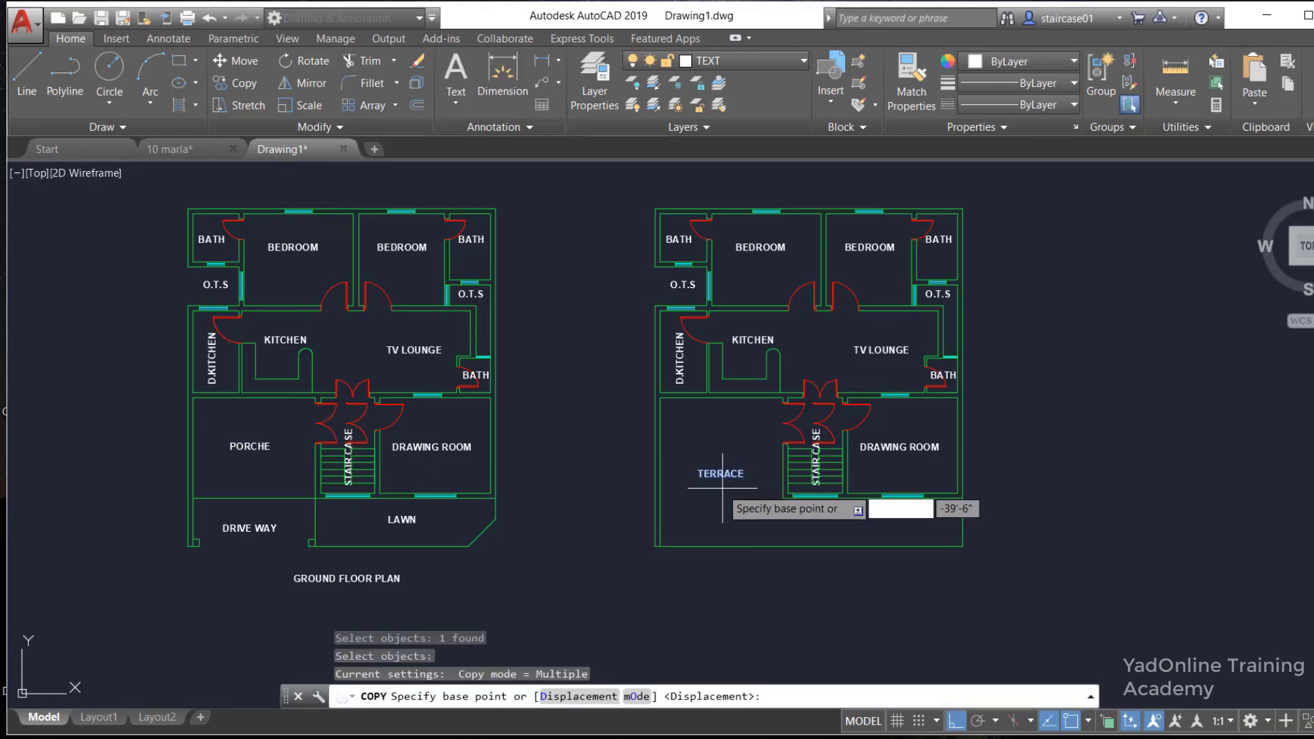
click(698, 476)
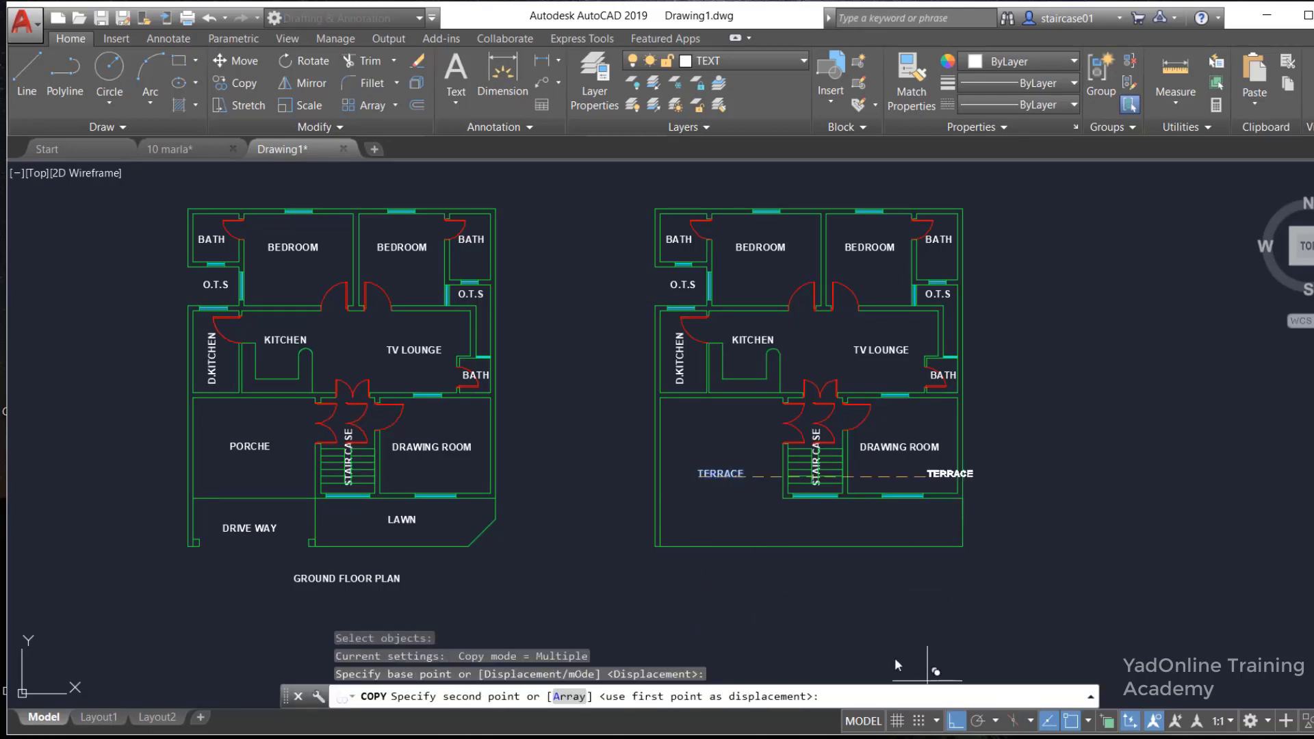
click(957, 726)
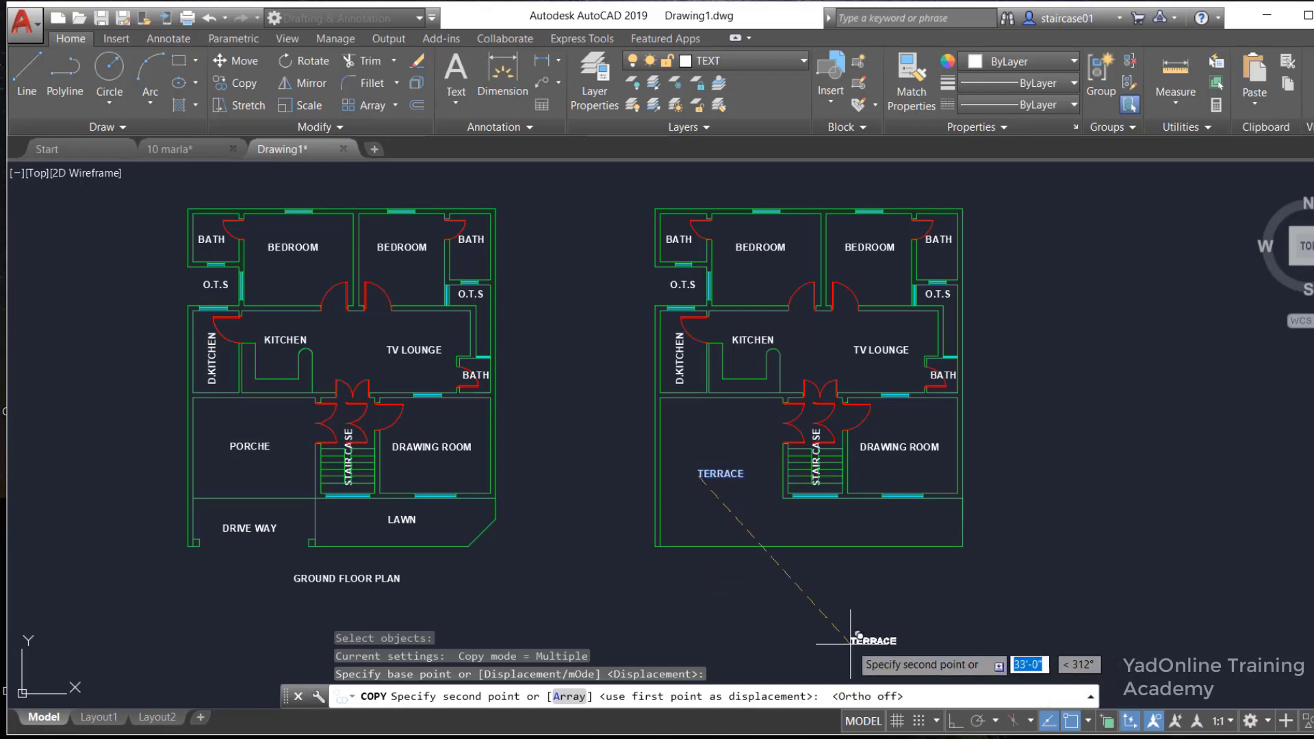
click(792, 577)
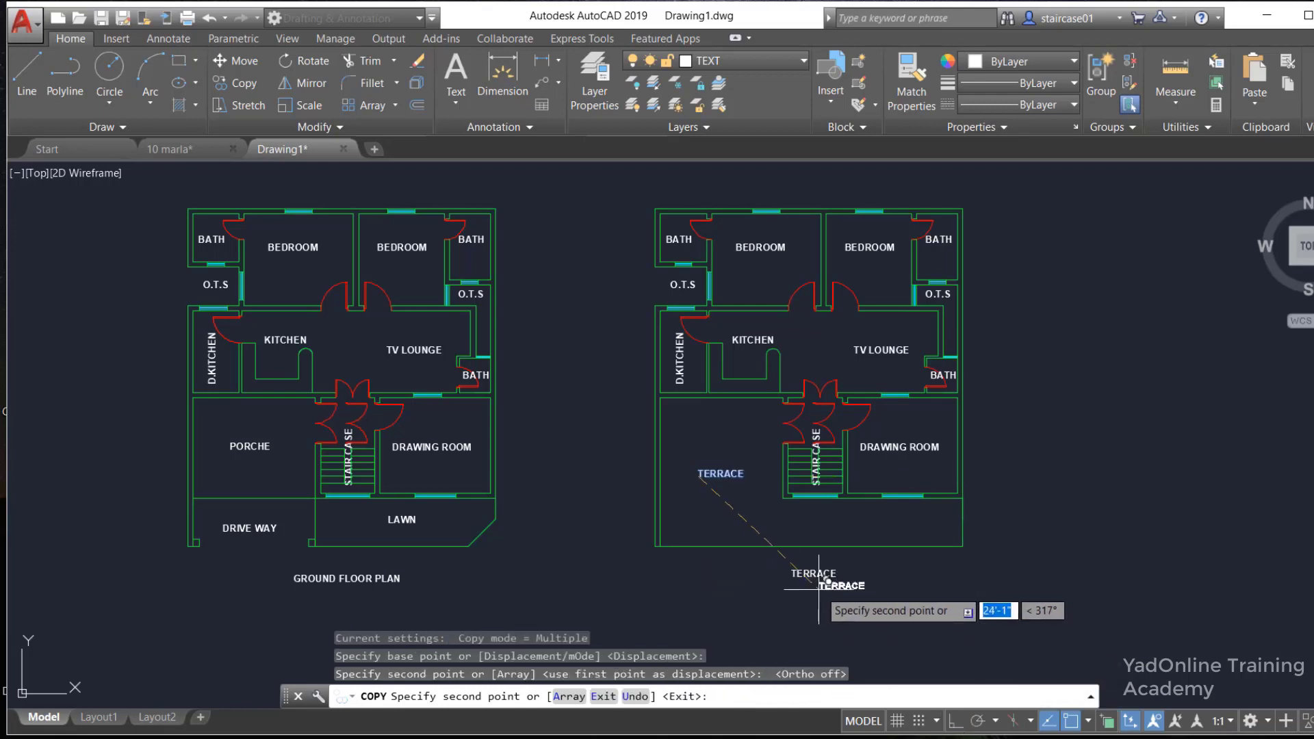
key(Escape)
Retype the copied label as FIRST FLOOR PLAN and widen its box to fit one line
double_click(815, 572)
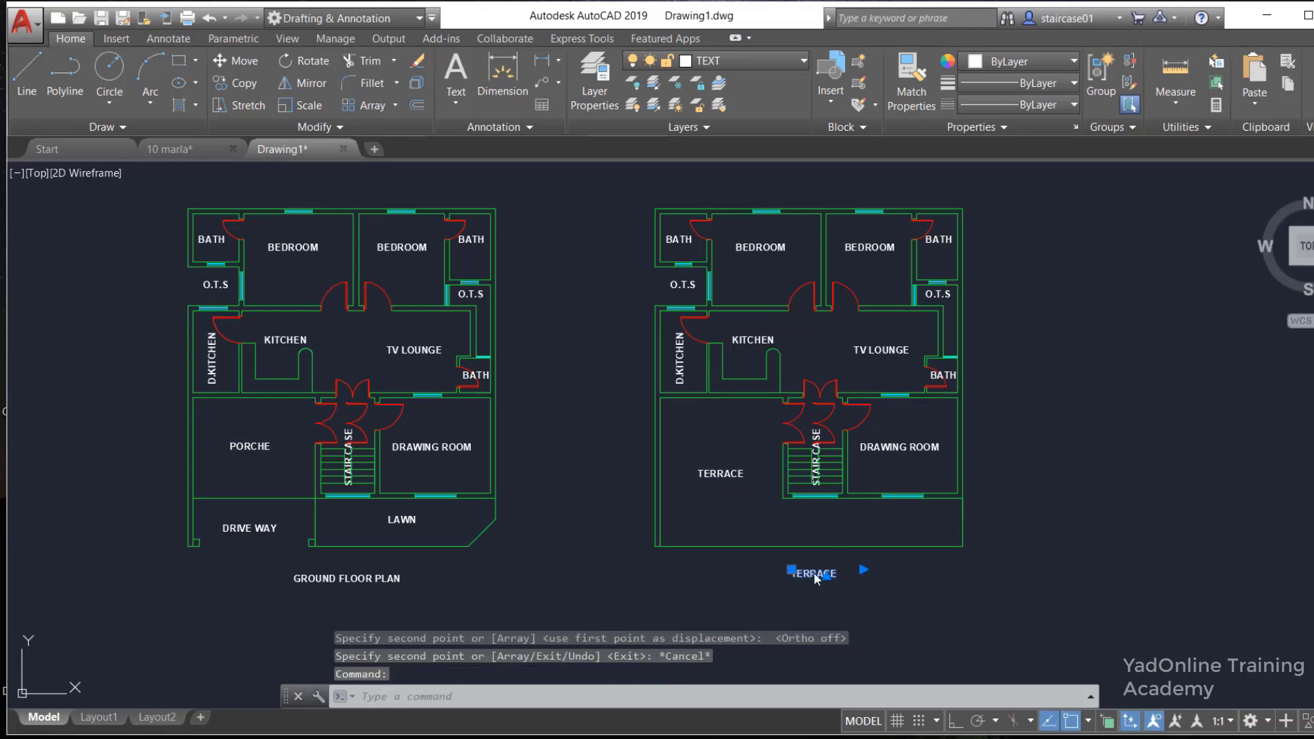
key(BackSpace)
key(BackSpace)
key(BackSpace)
key(BackSpace)
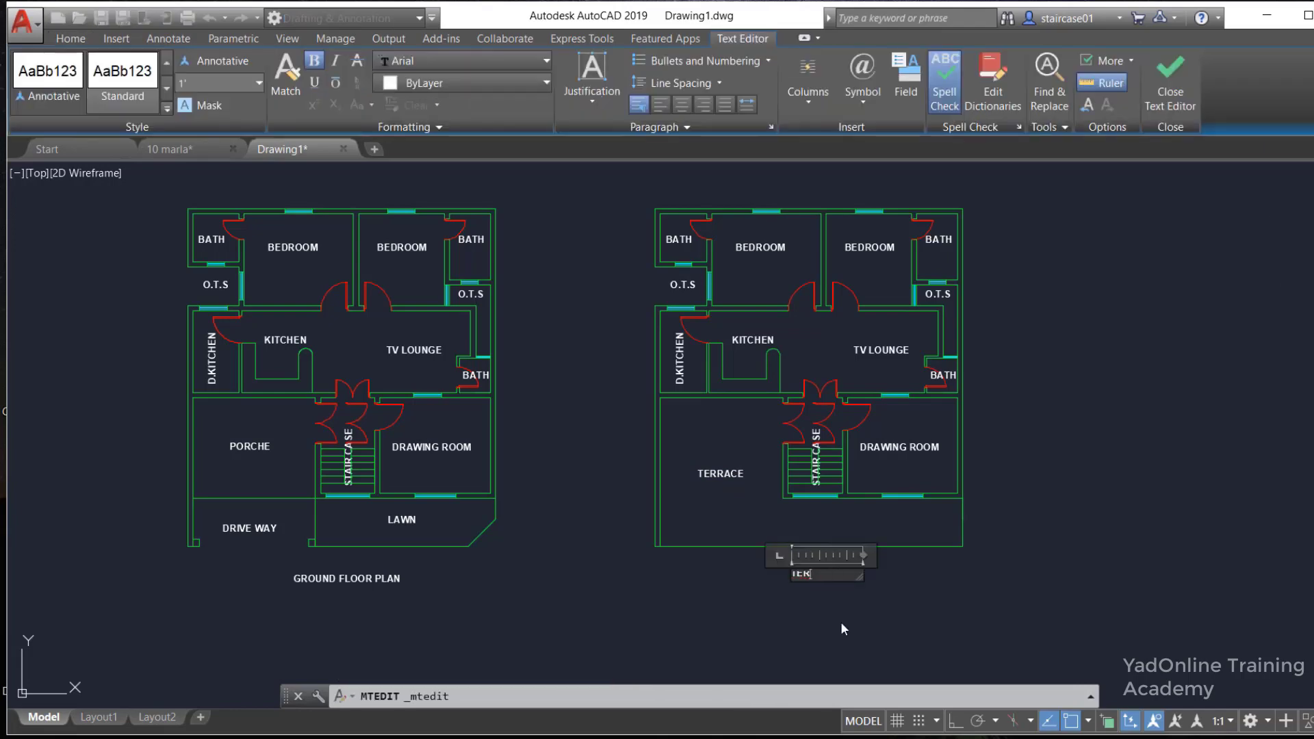
key(BackSpace)
key(BackSpace)
key(BackSpace)
scroll(842, 623, up, 3)
scroll(842, 623, up, 3)
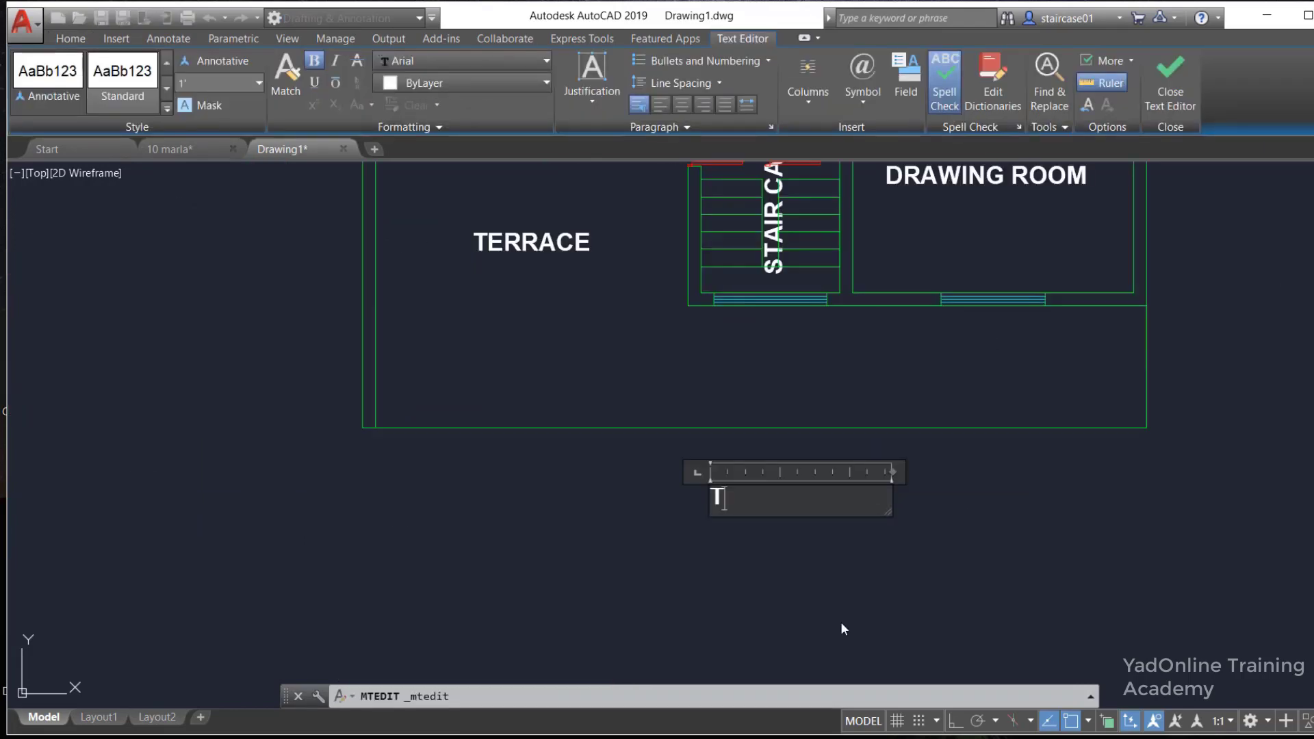
text(F)
text(IRST )
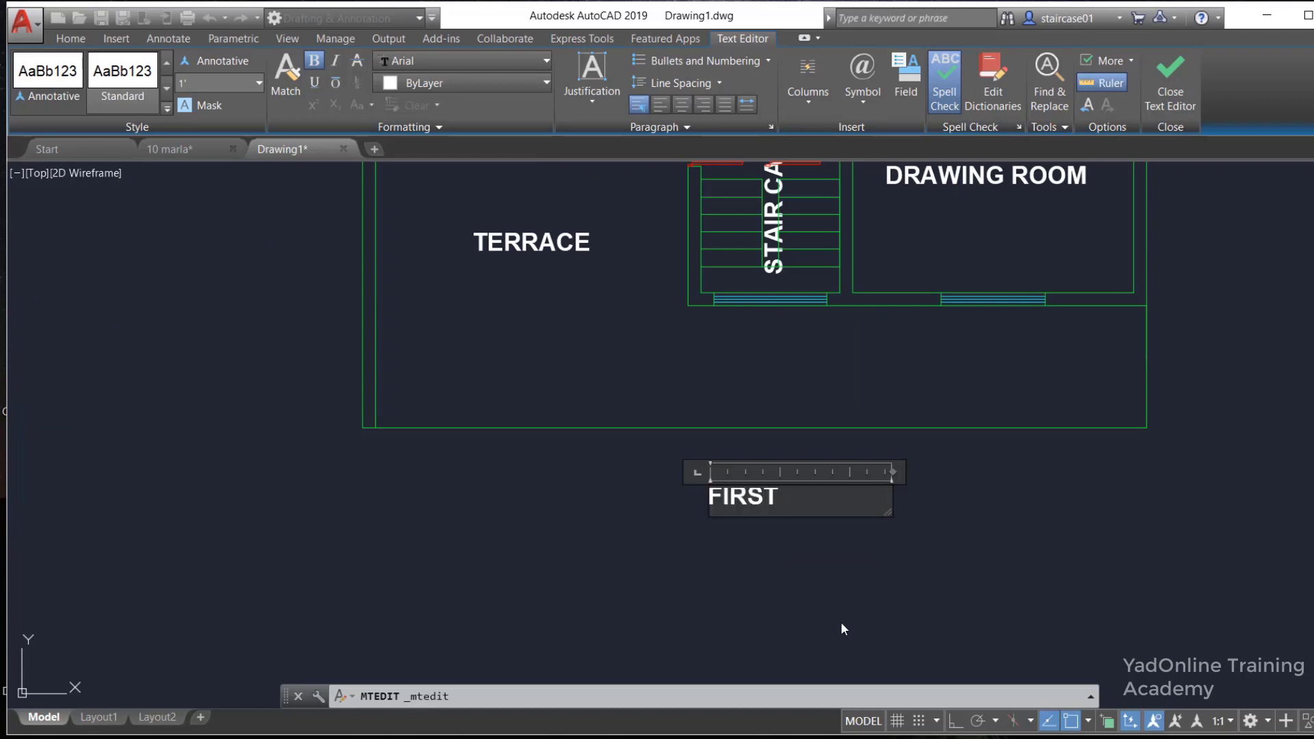
text(FLOOR )
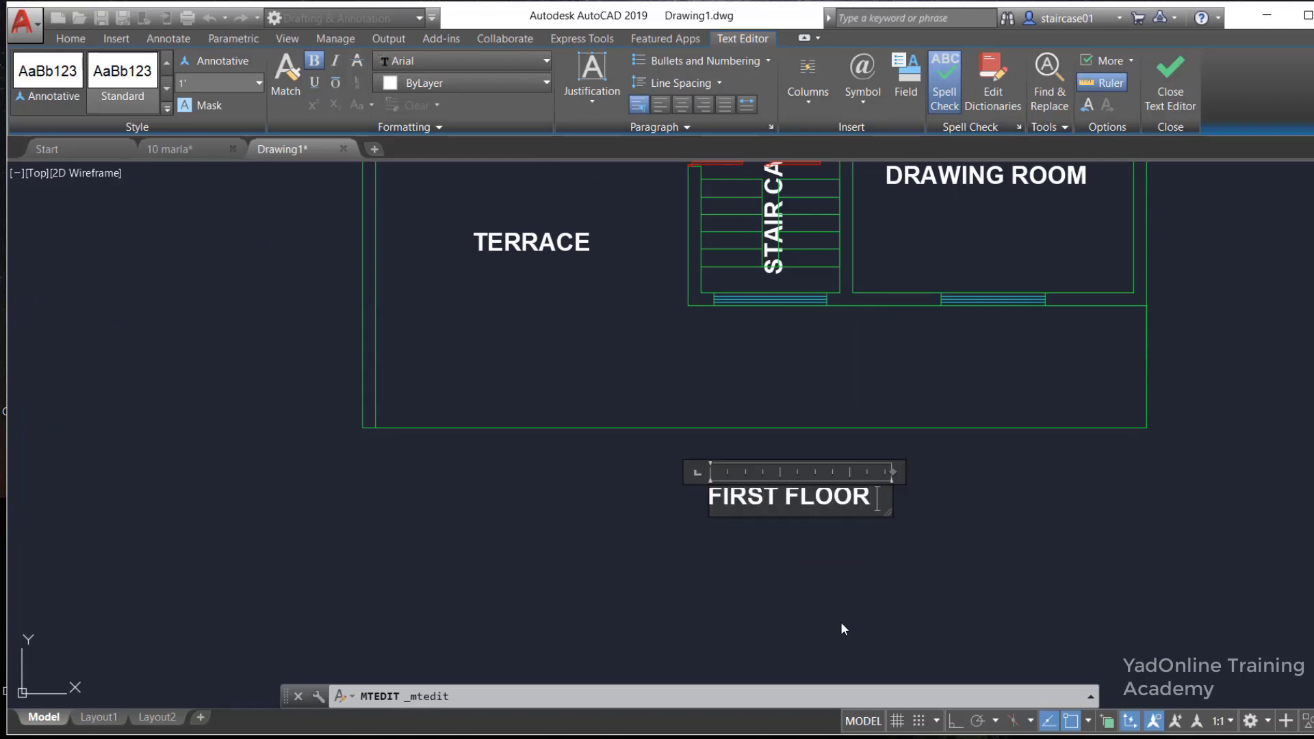
text(PLAN)
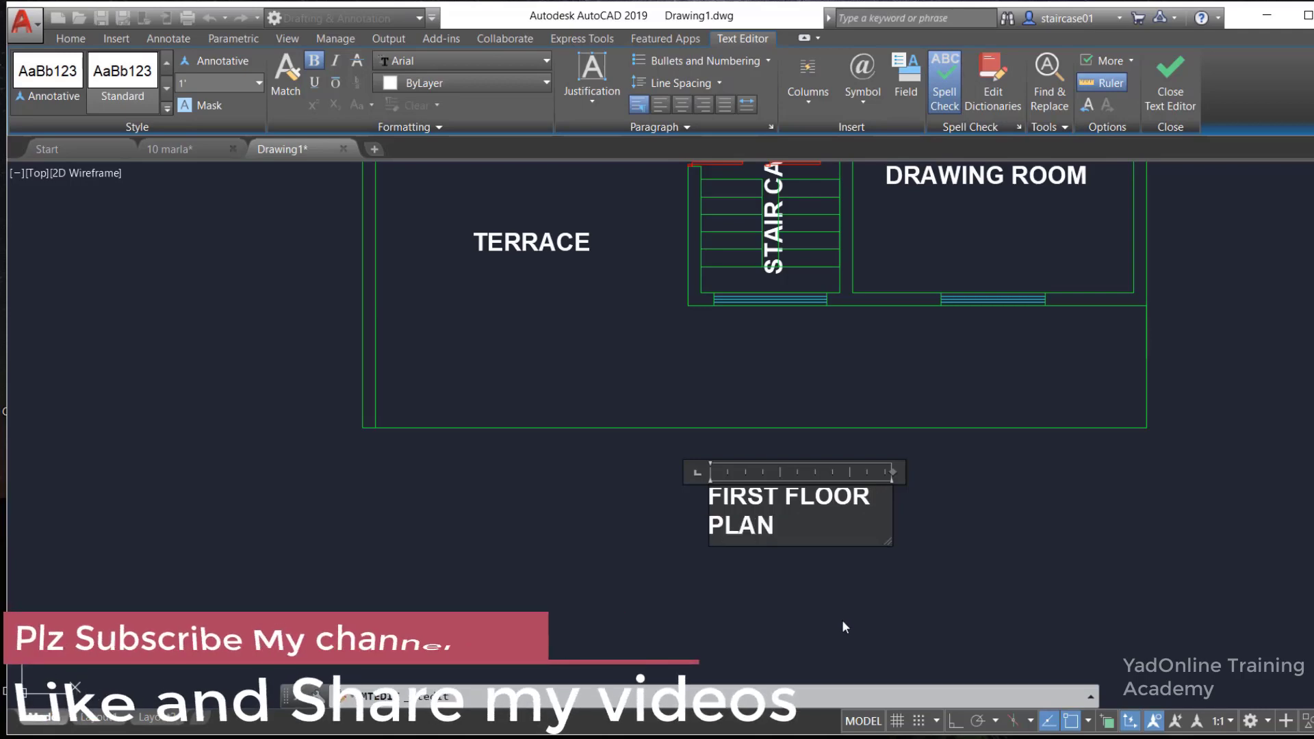
drag(889, 542, 997, 544)
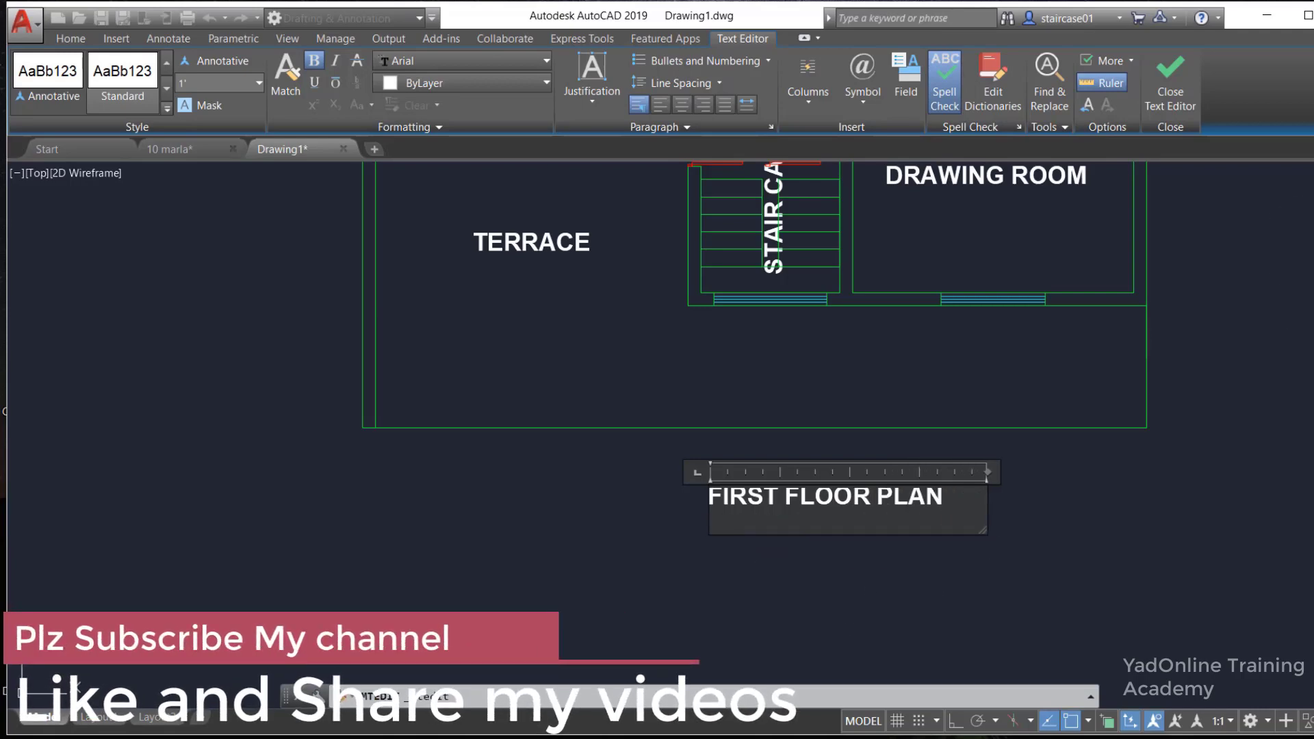
click(880, 587)
scroll(818, 536, down, 2)
scroll(819, 536, down, 2)
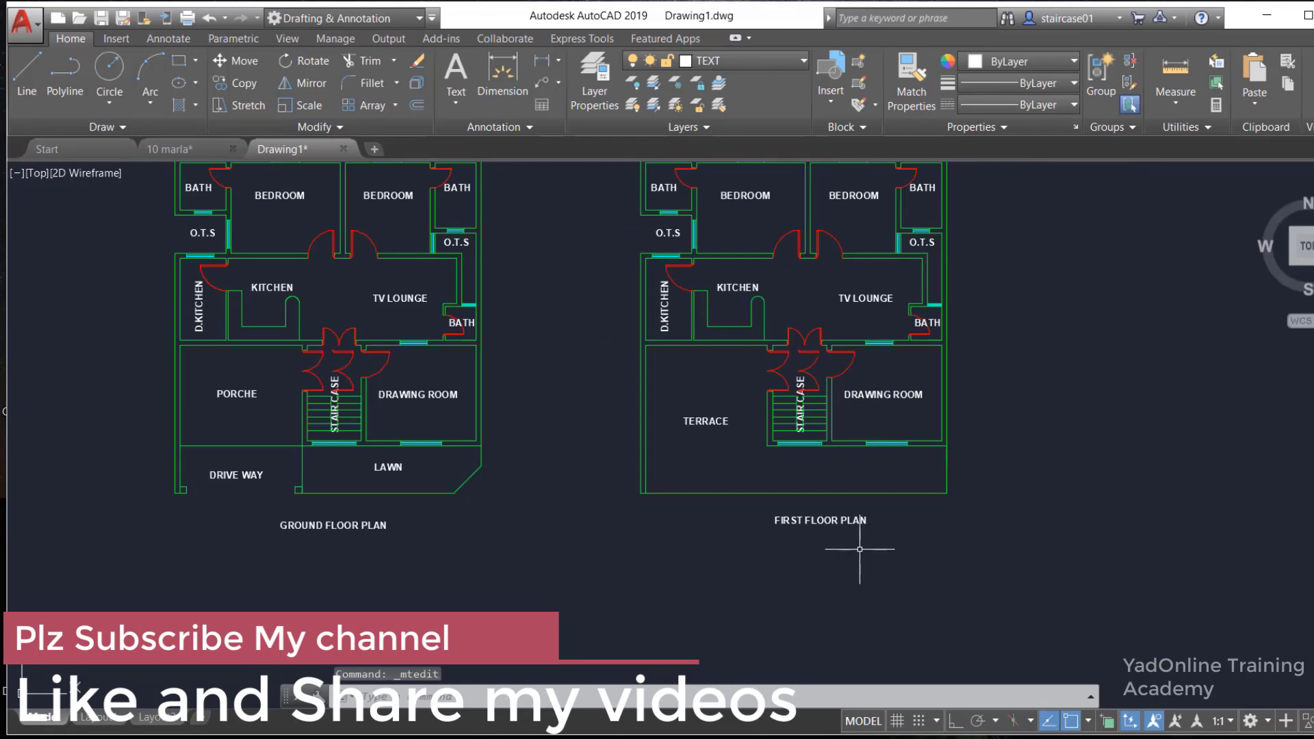
Move the FIRST FLOOR PLAN title level with the GROUND FLOOR PLAN title
click(818, 523)
key(Return)
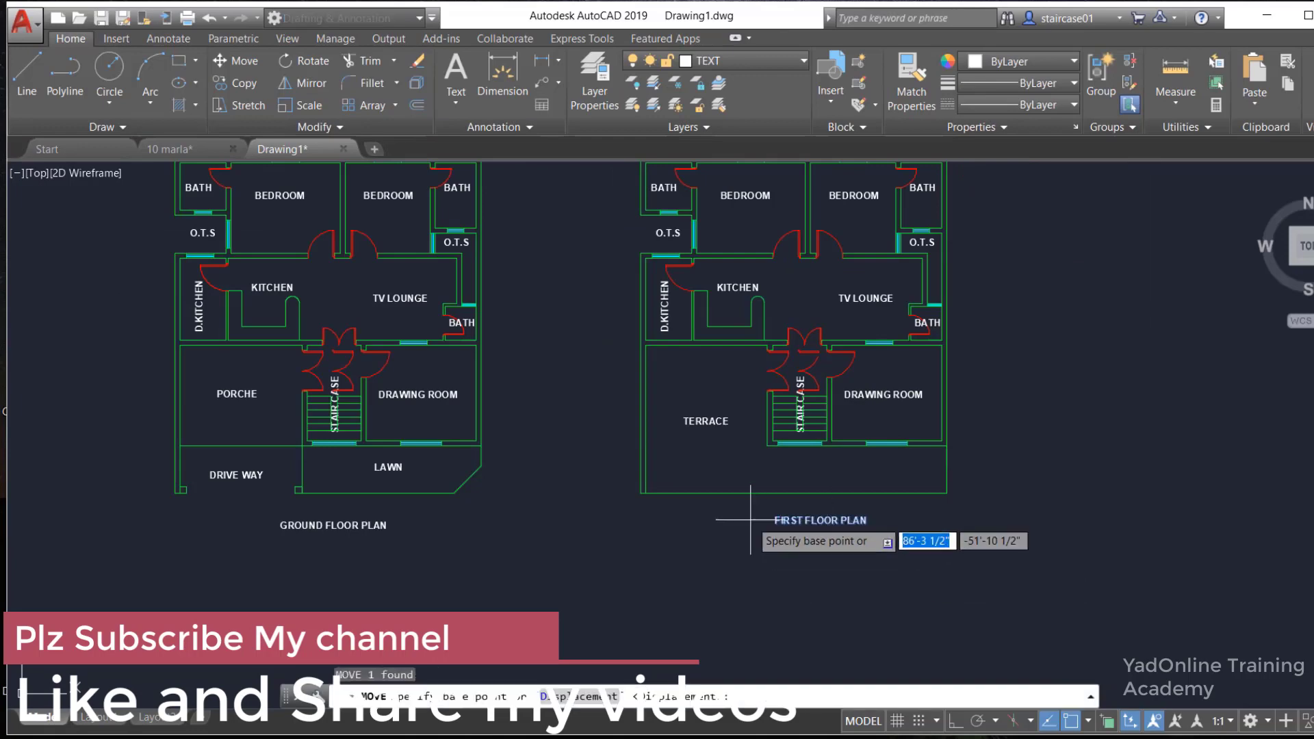
click(776, 519)
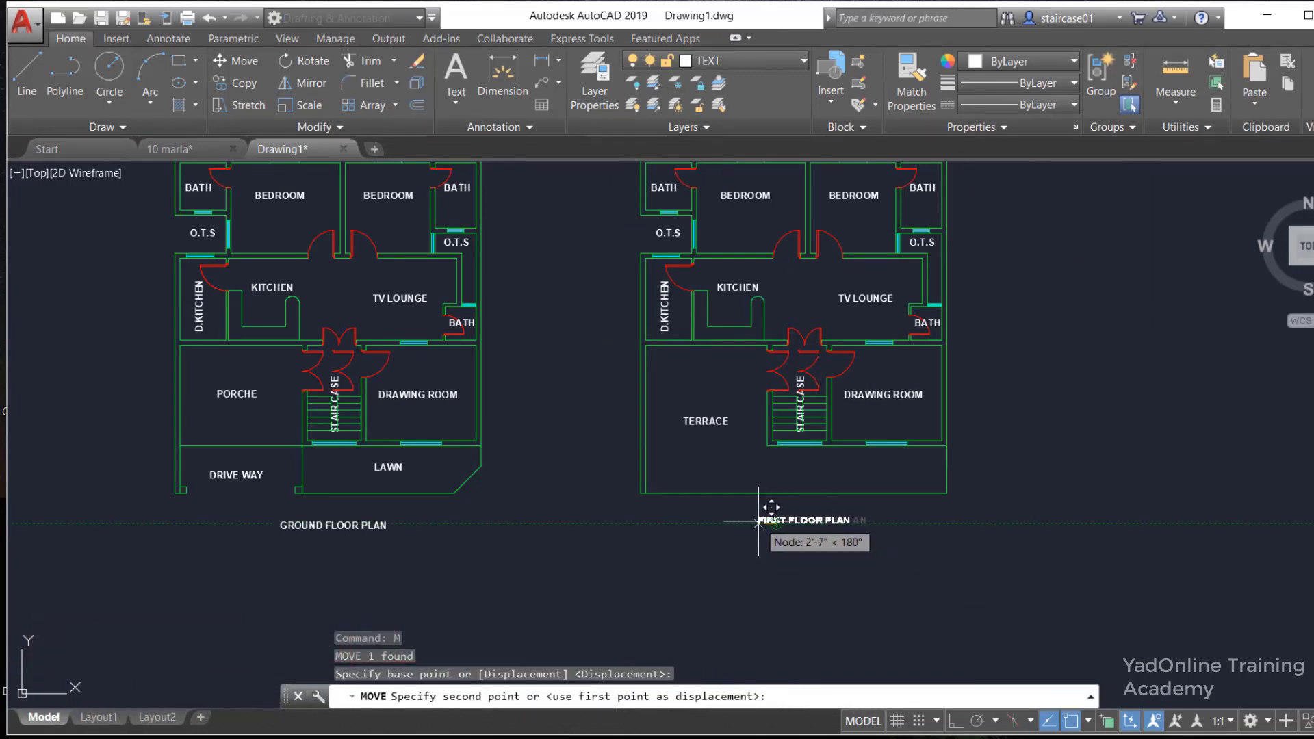
click(759, 521)
scroll(897, 537, down, 2)
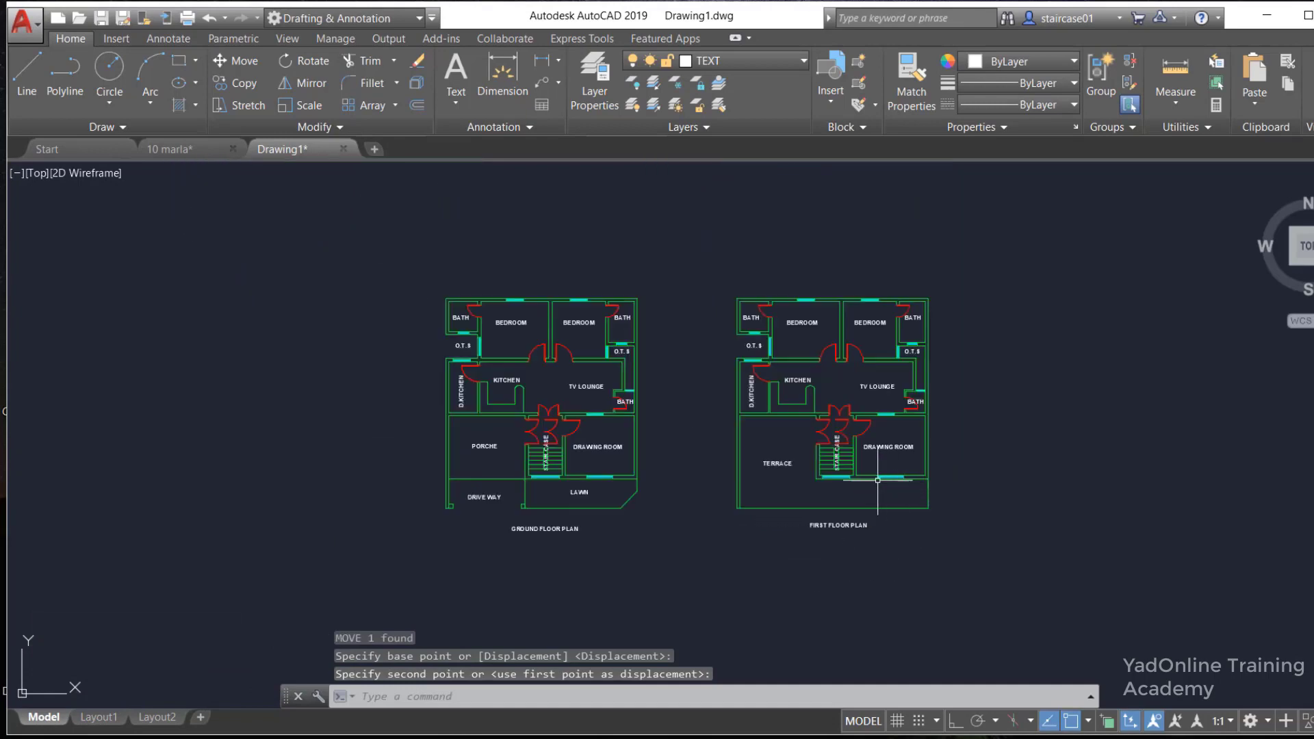
scroll(877, 480, up, 2)
scroll(828, 383, up, 2)
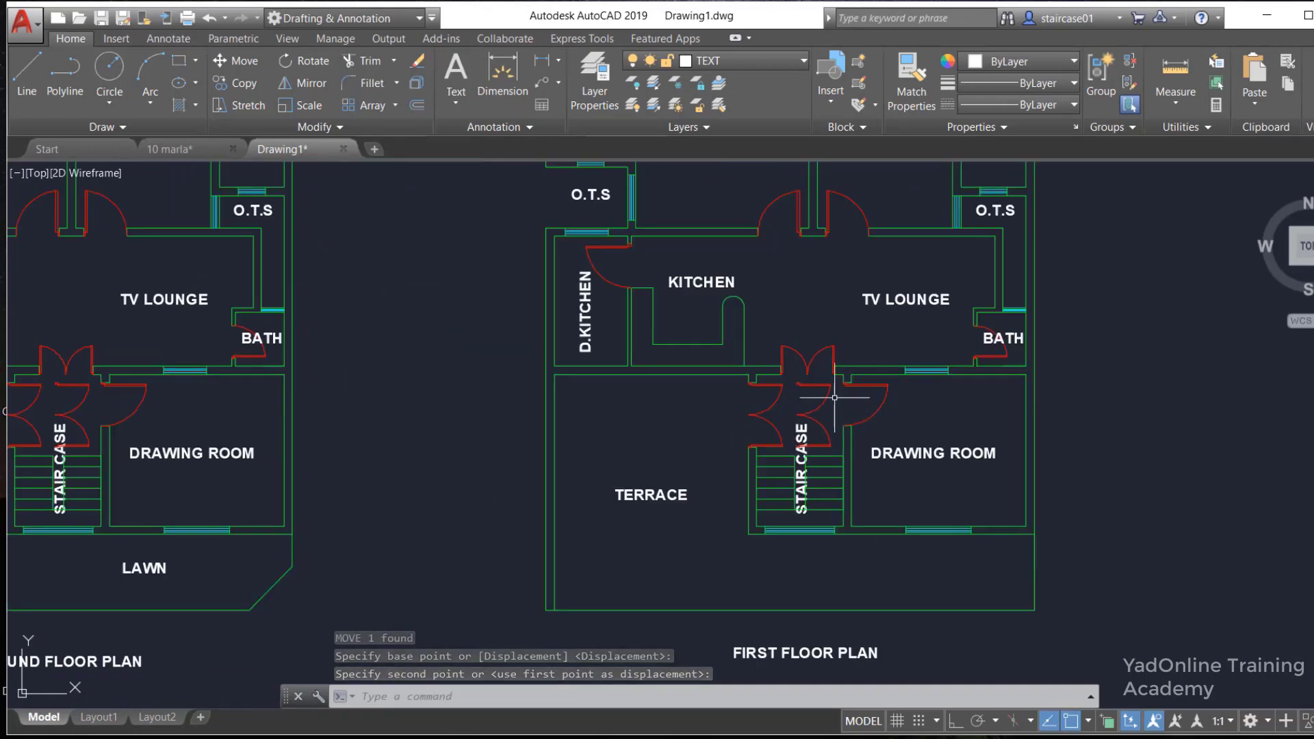
Erase the door block beside the staircase in the first-floor plan and zoom to review both plans
click(831, 396)
text(e)
key(Return)
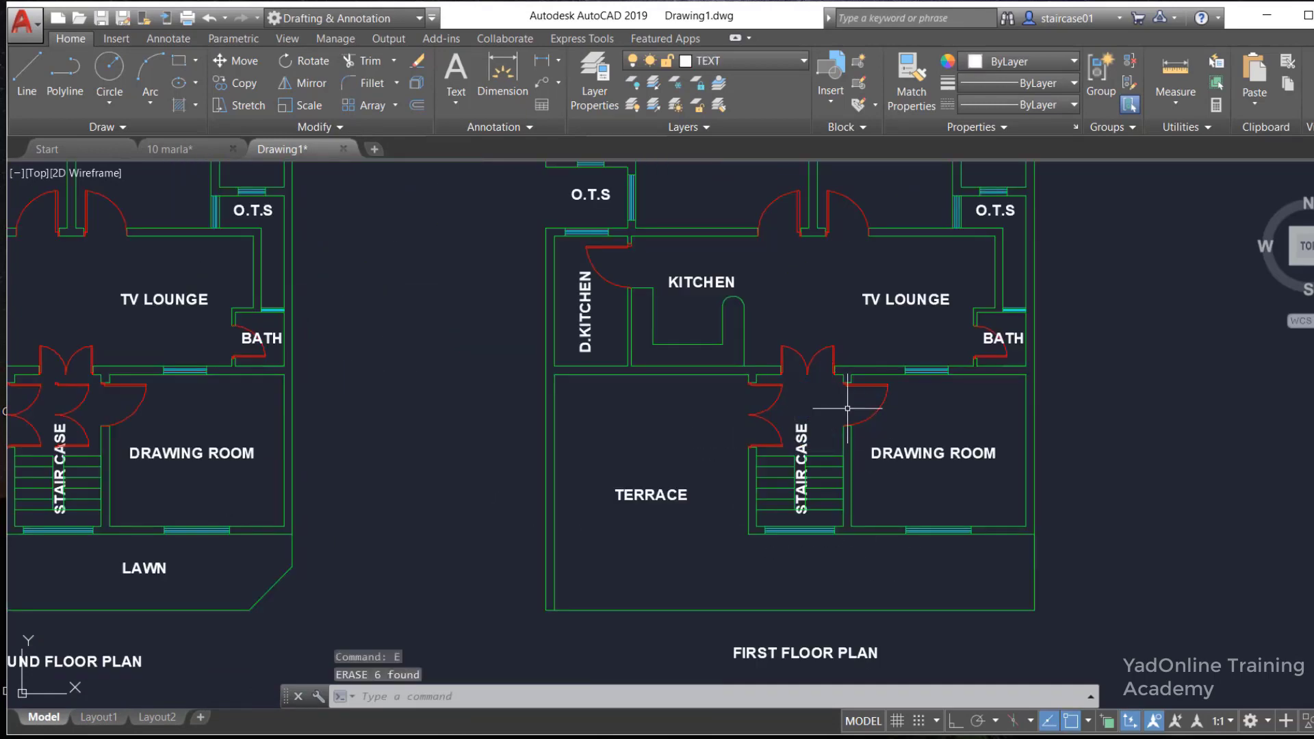
scroll(832, 396, down, 2)
scroll(353, 404, up, 4)
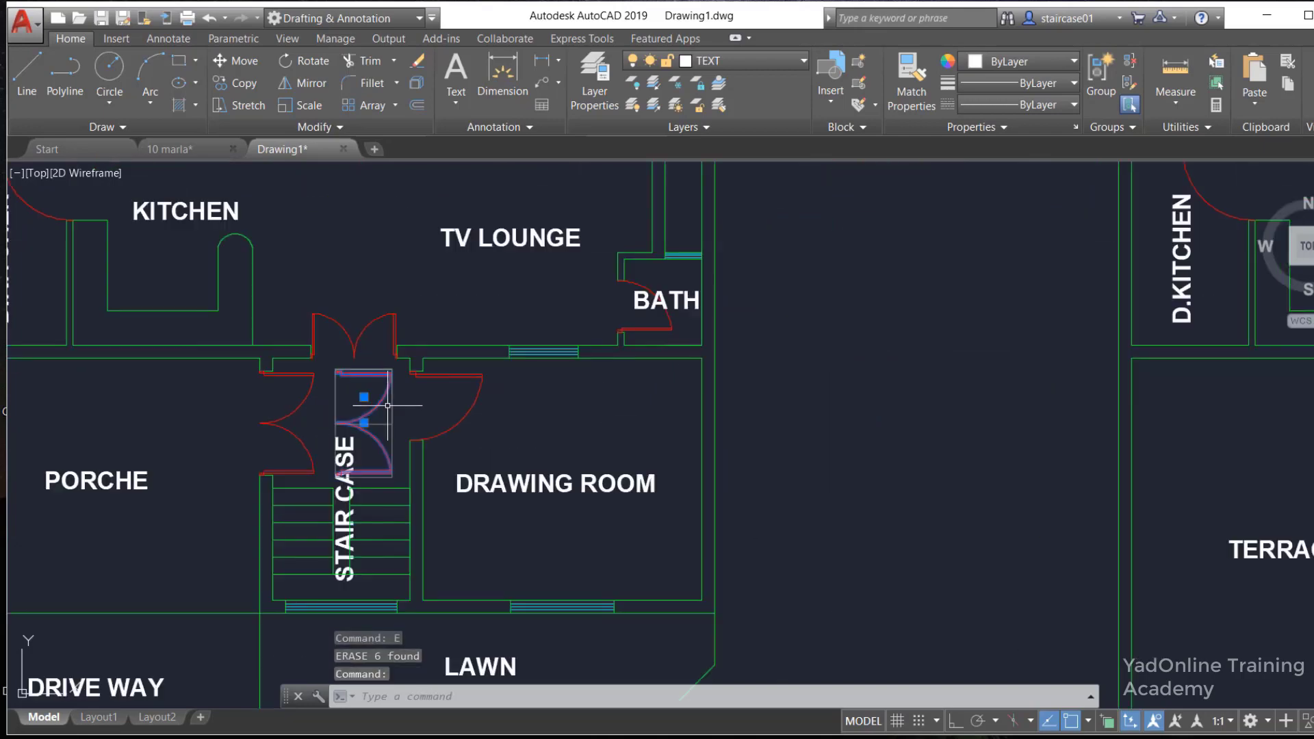
scroll(406, 415, down, 2)
scroll(406, 415, down, 2)
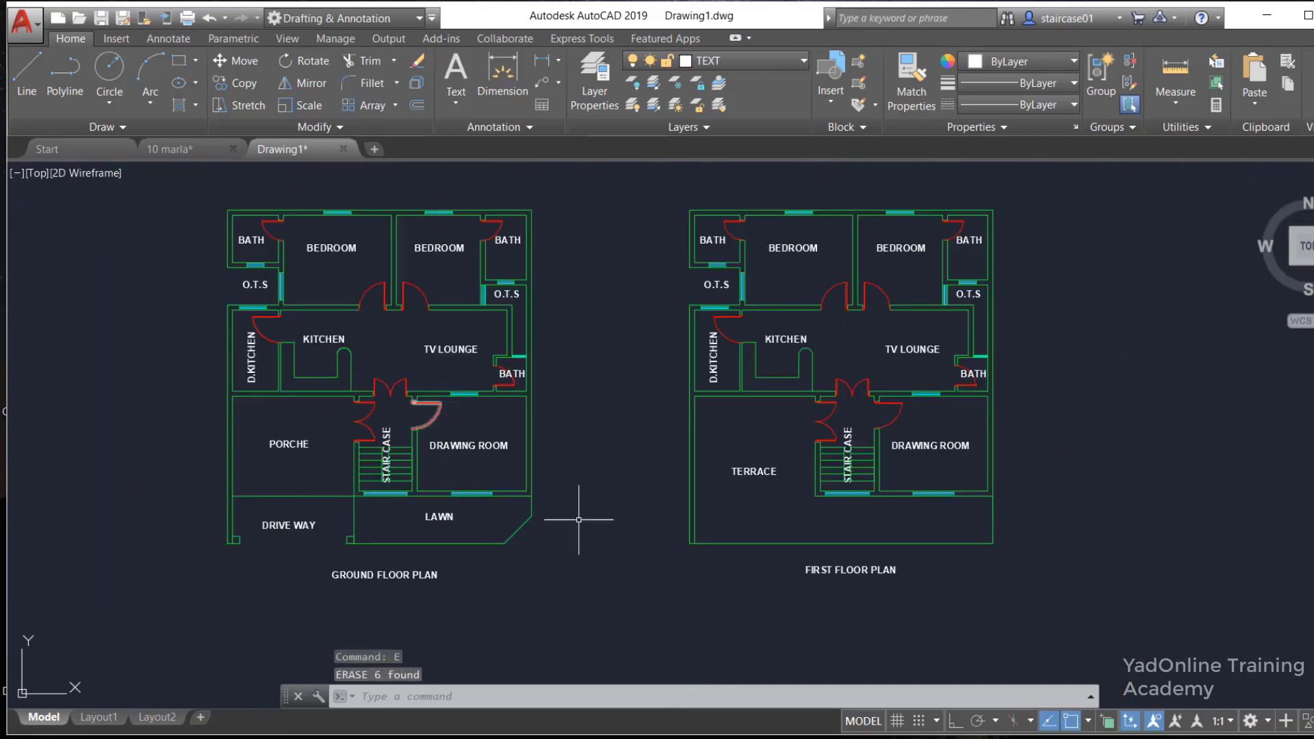
scroll(627, 556, down, 2)
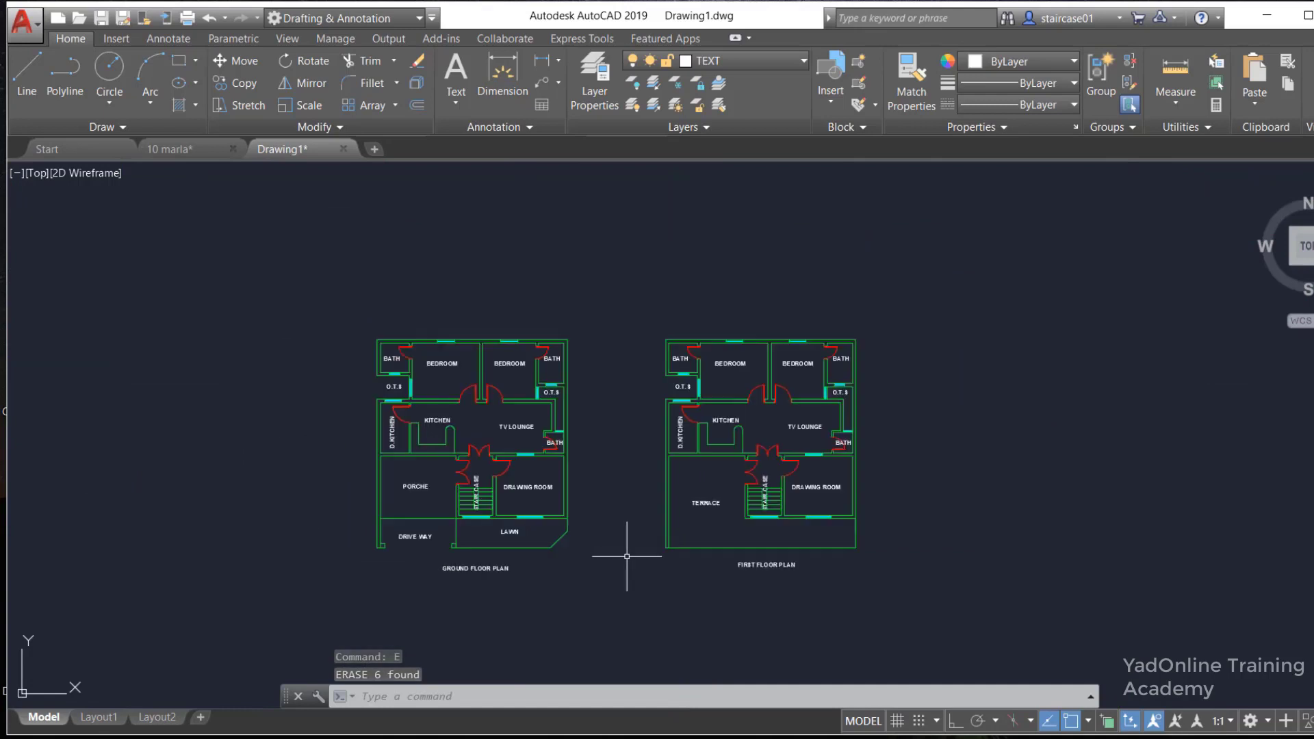
scroll(588, 583, up, 2)
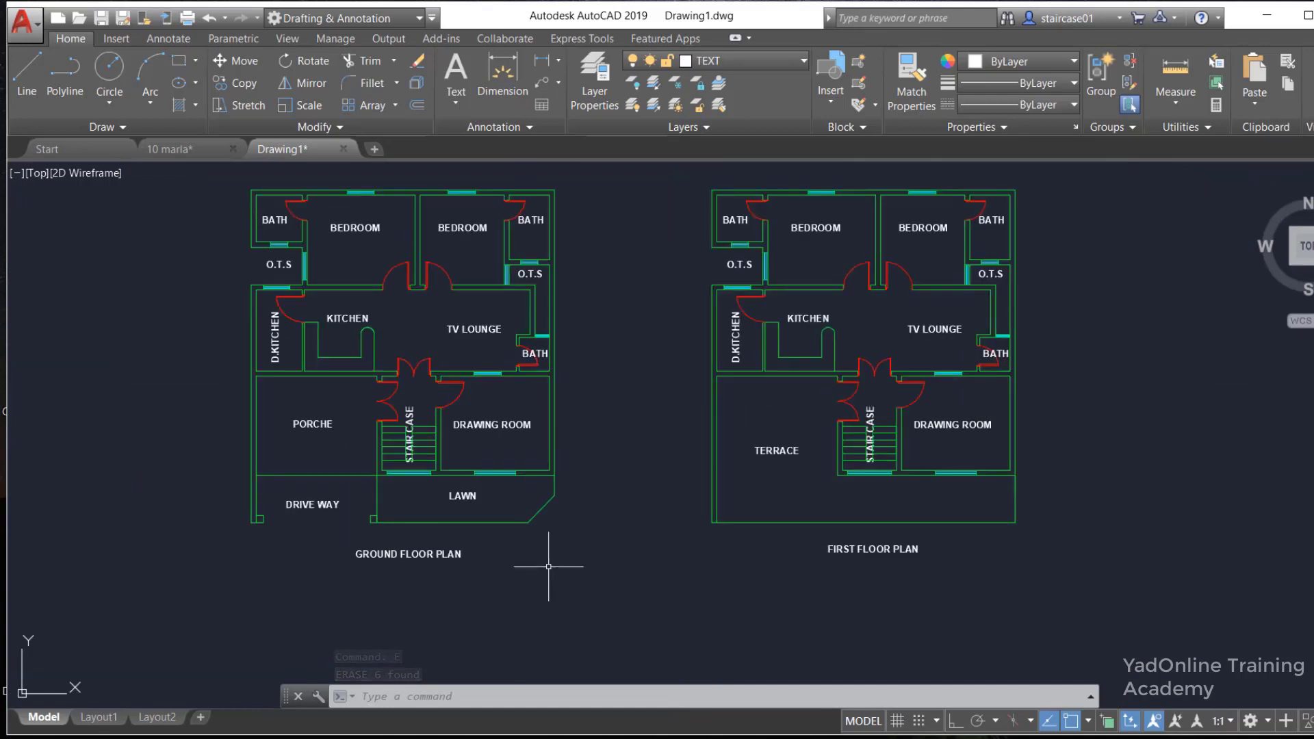